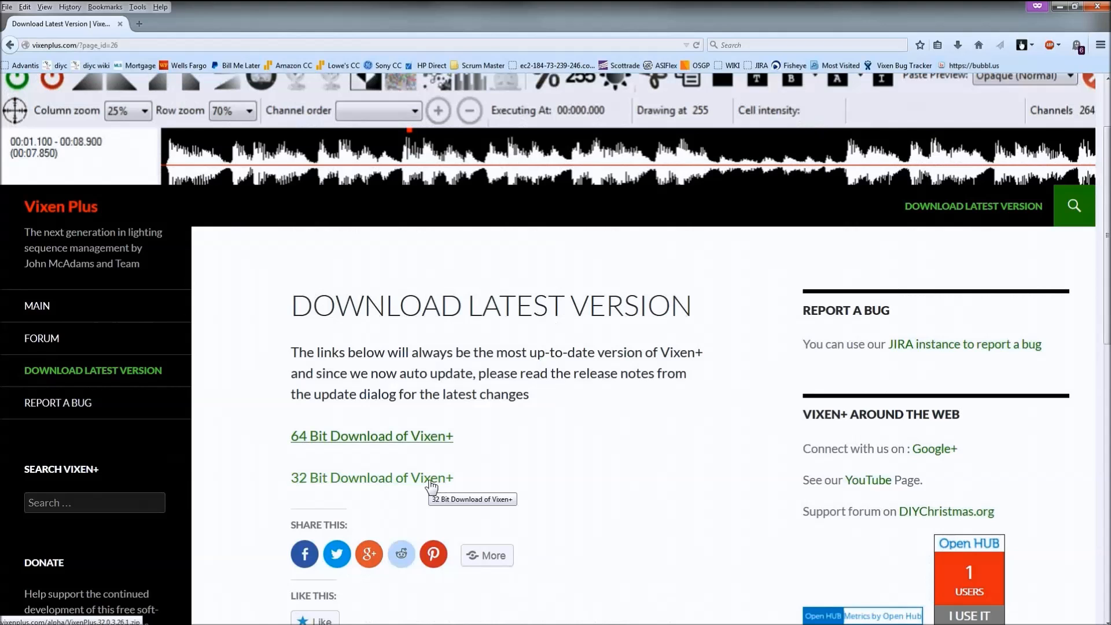
# Step: Download the 64 Bit version of Vixen+ and save VixenPlus.64.0.3.26.1.zip in the Downloads folder
pyautogui.click(409, 437)
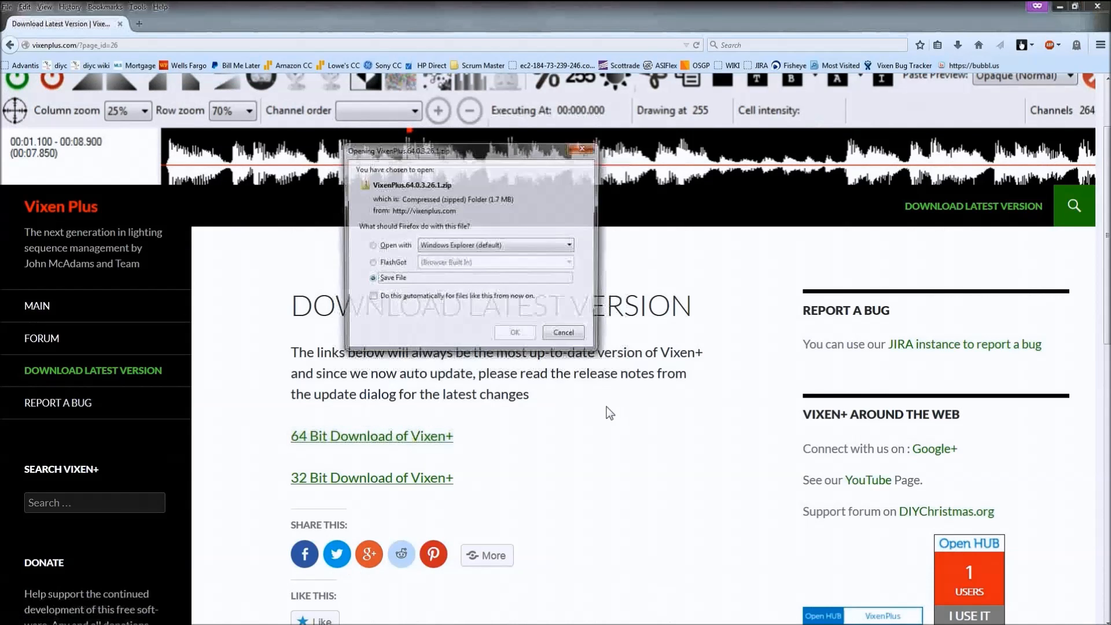
pyautogui.click(505, 337)
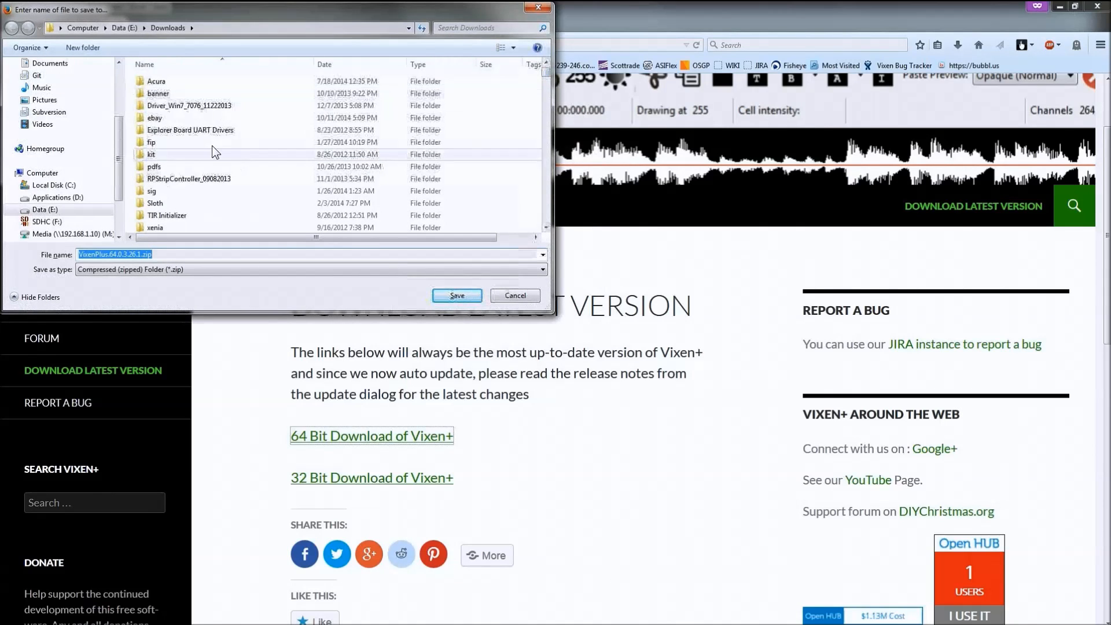
pyautogui.click(456, 296)
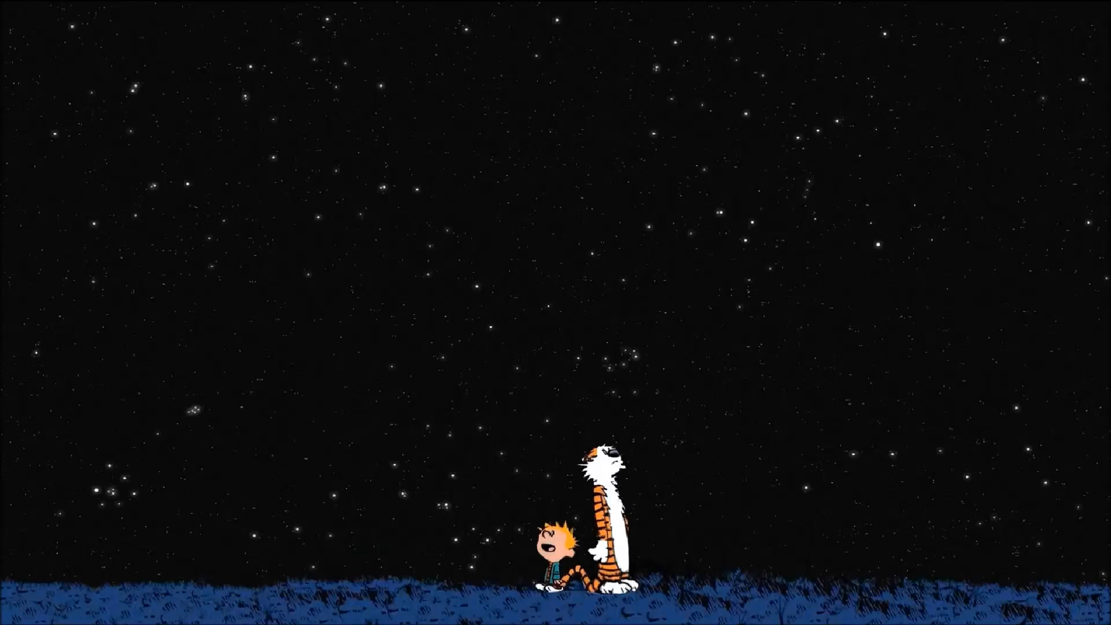
# Step: Switch to Windows Explorer, open Release64.zip and select all of its contents for copying
pyautogui.hotkey('alt', 'Tab')
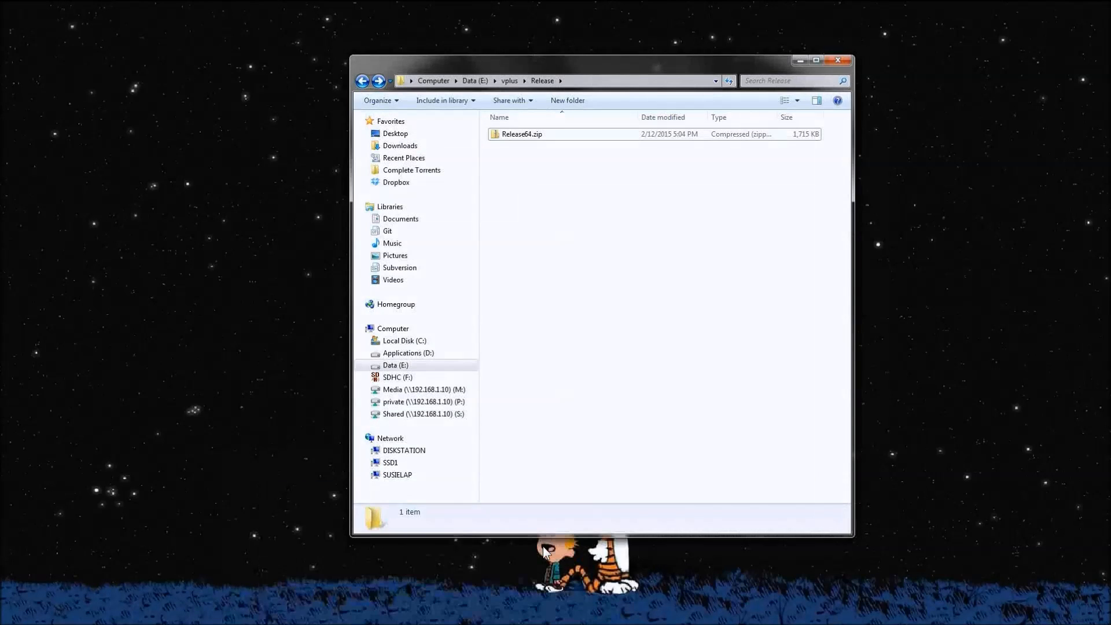
pyautogui.click(521, 137)
pyautogui.doubleClick(522, 138)
pyautogui.moveTo(600, 306); pyautogui.dragTo(454, 112)
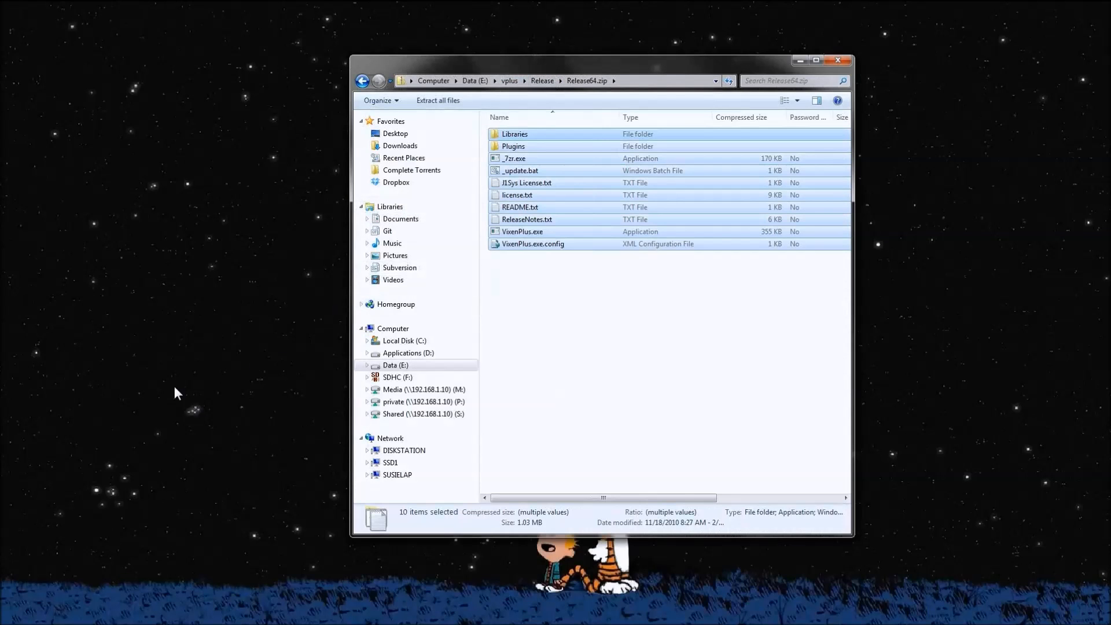
# Step: Create a new folder named Tutorial on the desktop
pyautogui.rightClick(155, 288)
pyautogui.moveTo(210, 546)
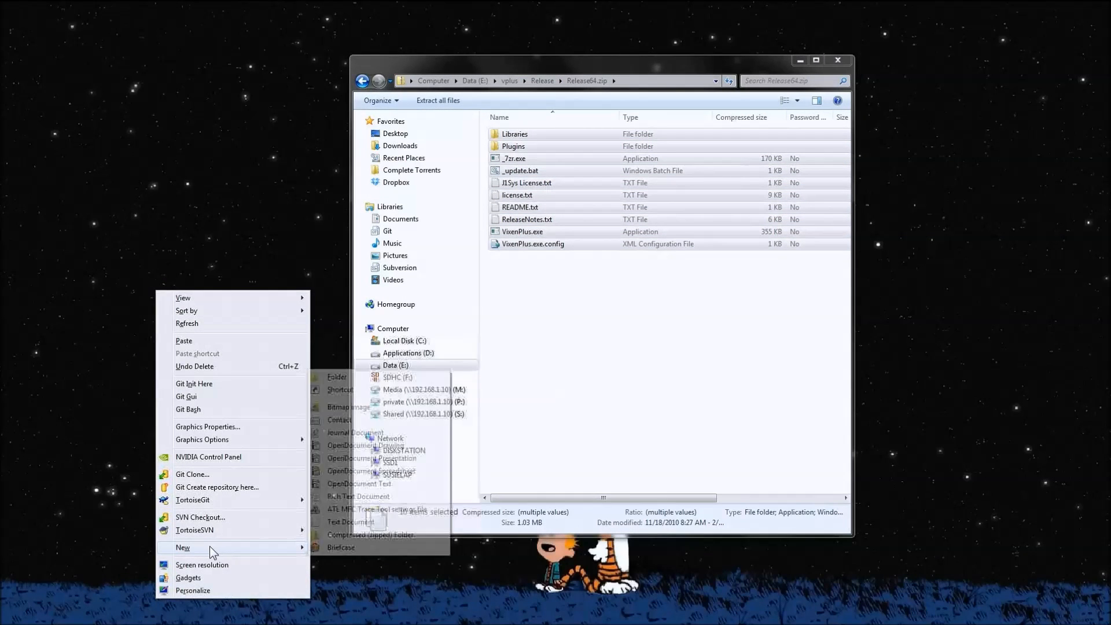
pyautogui.click(342, 376)
pyautogui.write('Tutorial')
pyautogui.press('Return')
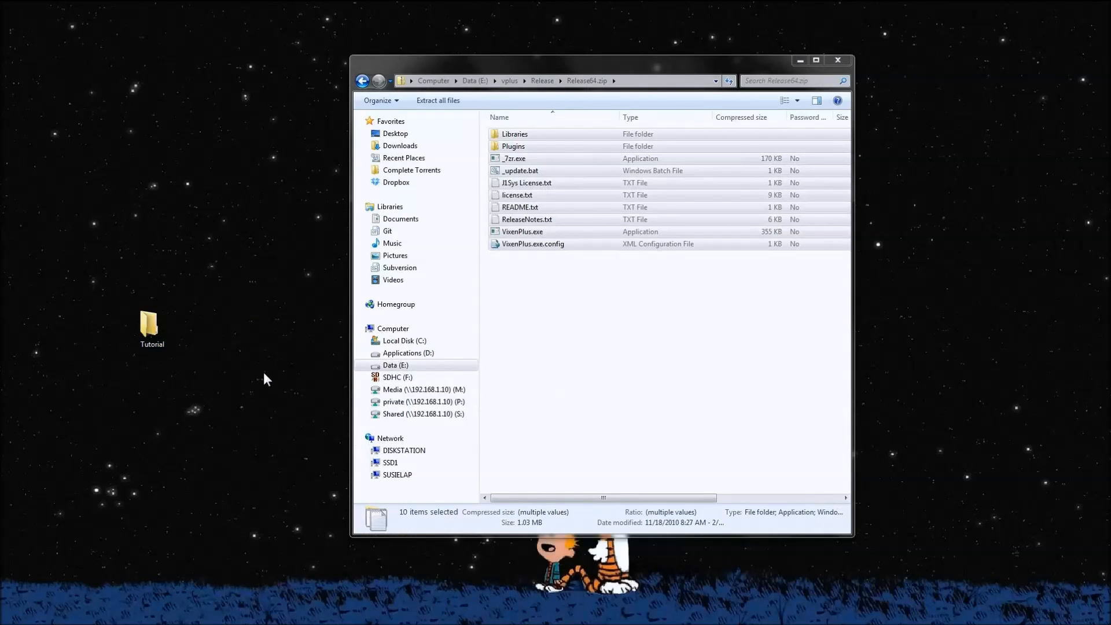
# Step: Open the Tutorial folder and paste the archive's files and folders into it
pyautogui.press('Return')
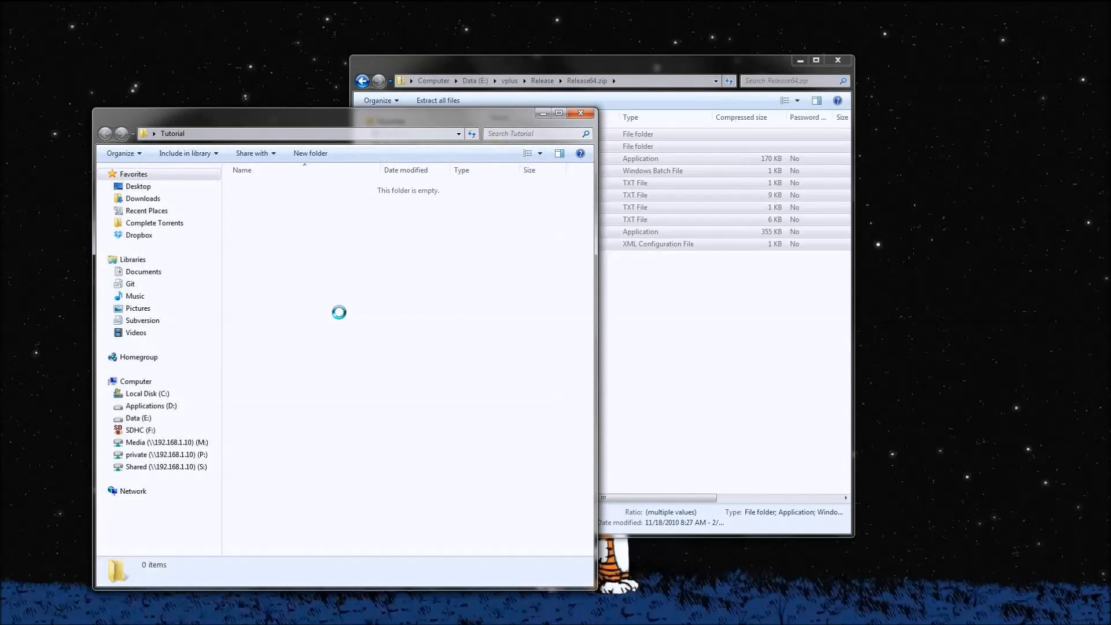
pyautogui.hotkey('ctrl', 'v')
pyautogui.click(473, 393)
pyautogui.click(725, 363)
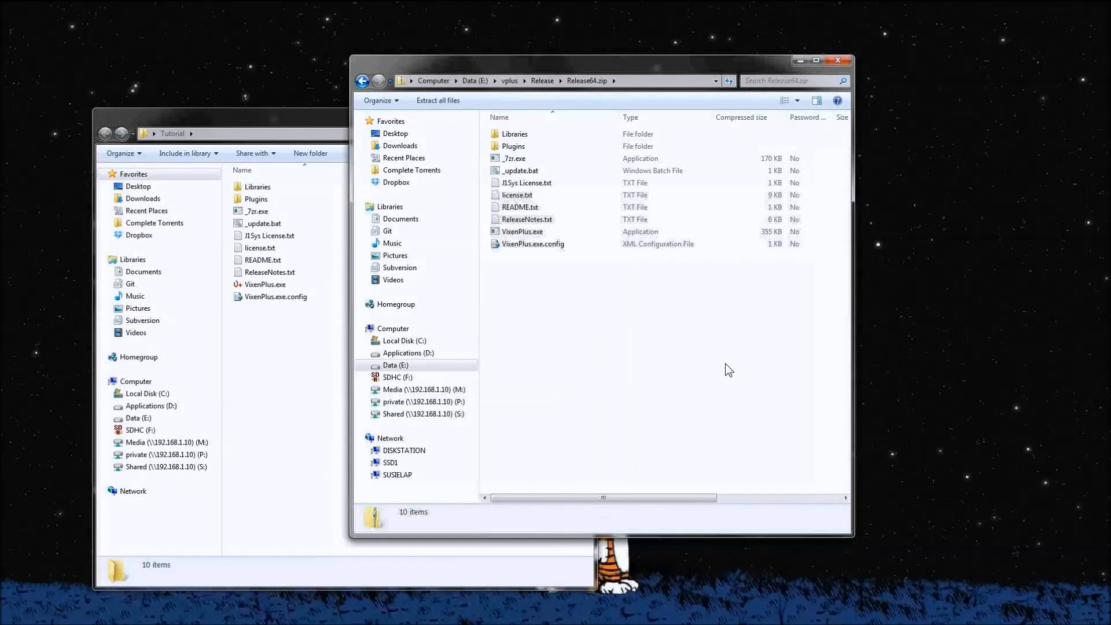
# Step: Close the Release64.zip window and launch VixenPlus.exe from the Tutorial folder
pyautogui.click(837, 60)
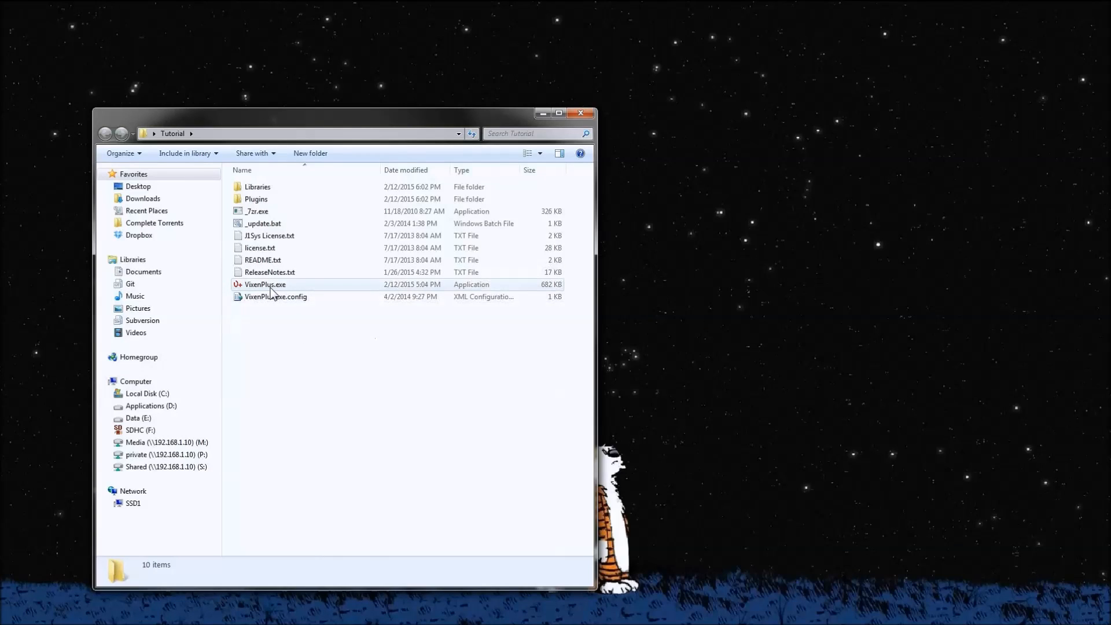
pyautogui.moveTo(271, 291)
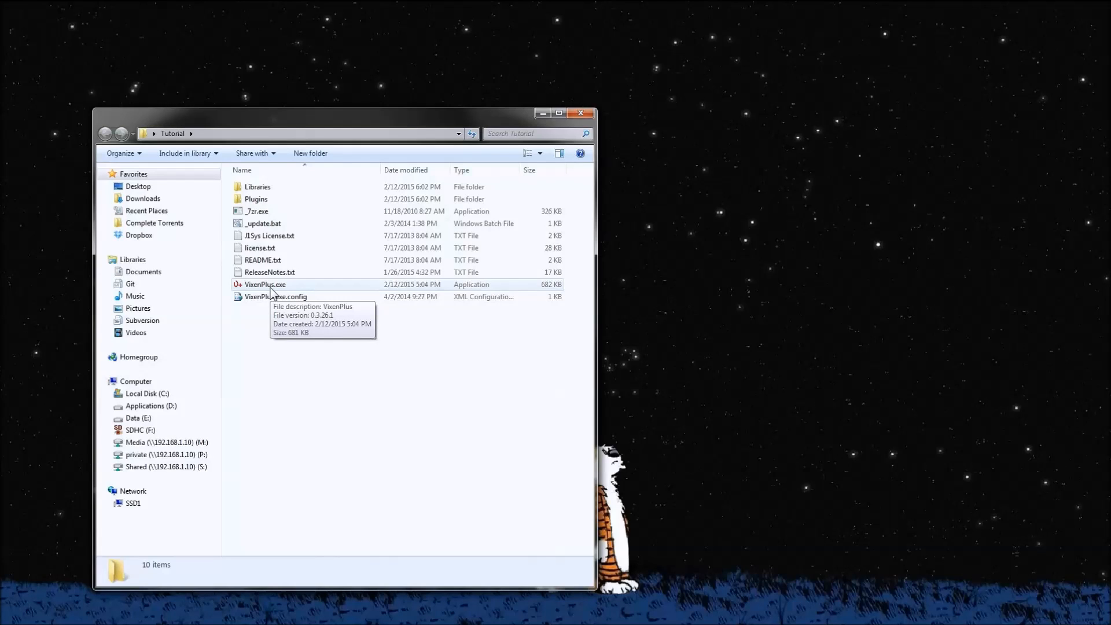
pyautogui.doubleClick(270, 287)
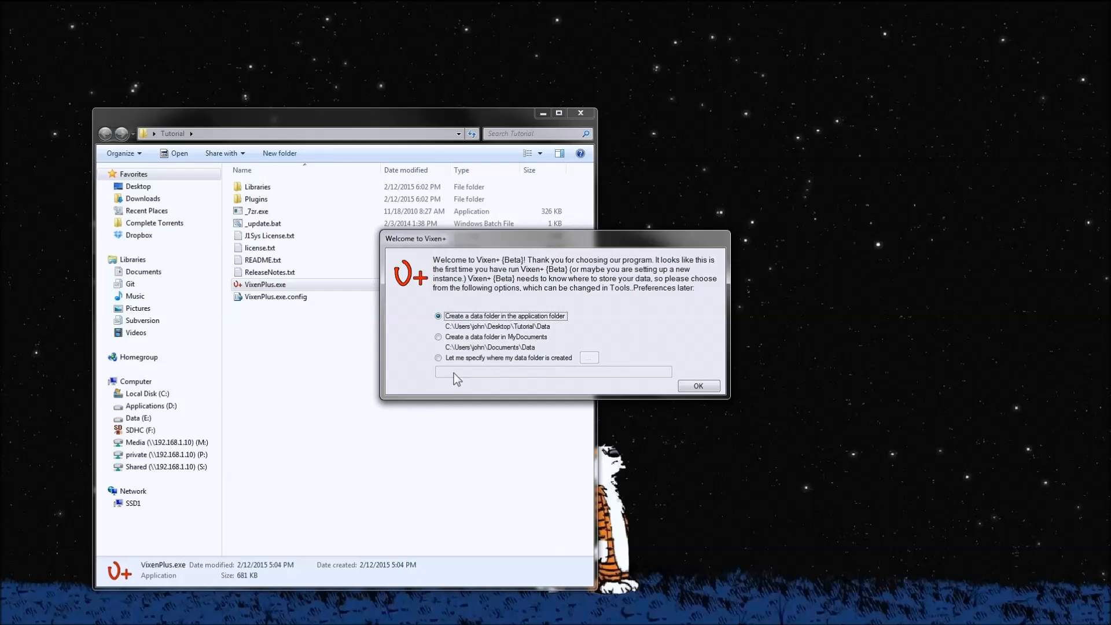
pyautogui.click(439, 360)
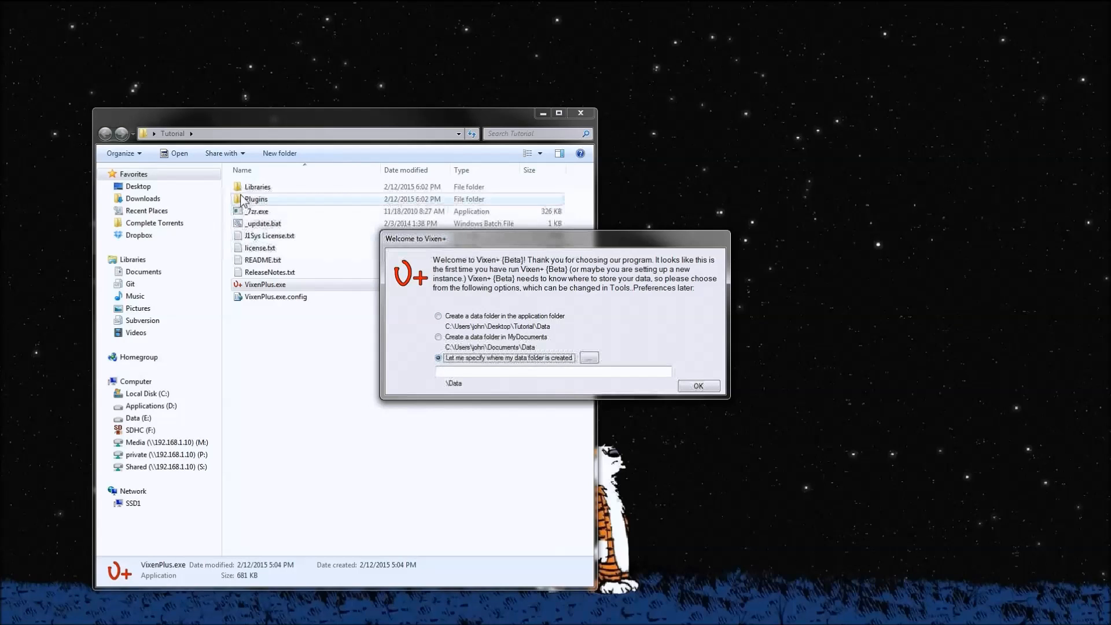
pyautogui.click(221, 134)
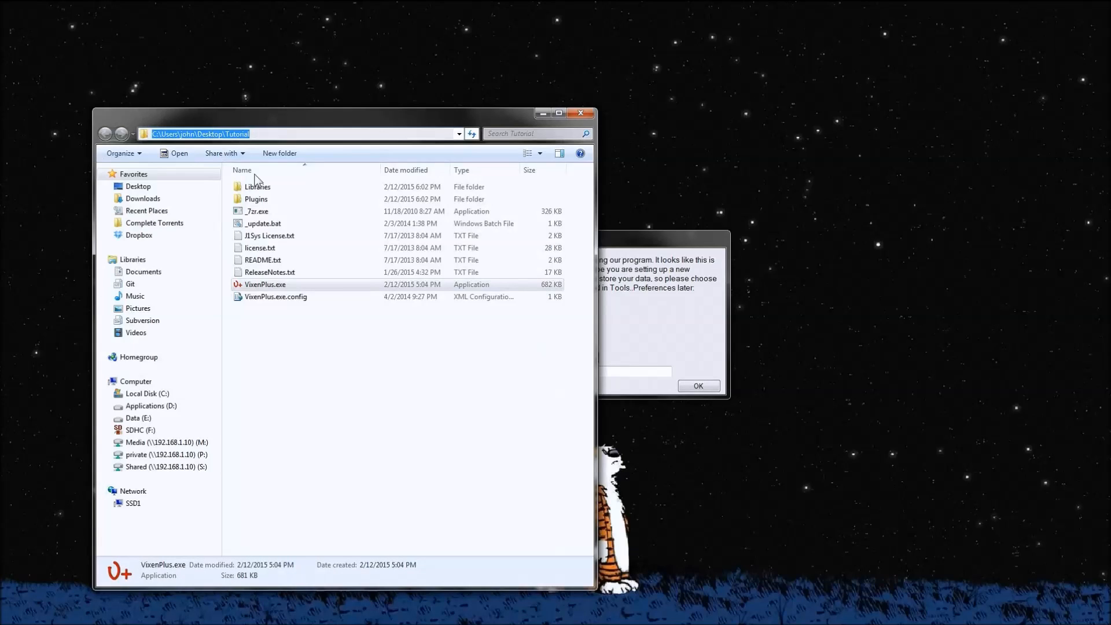
pyautogui.click(633, 383)
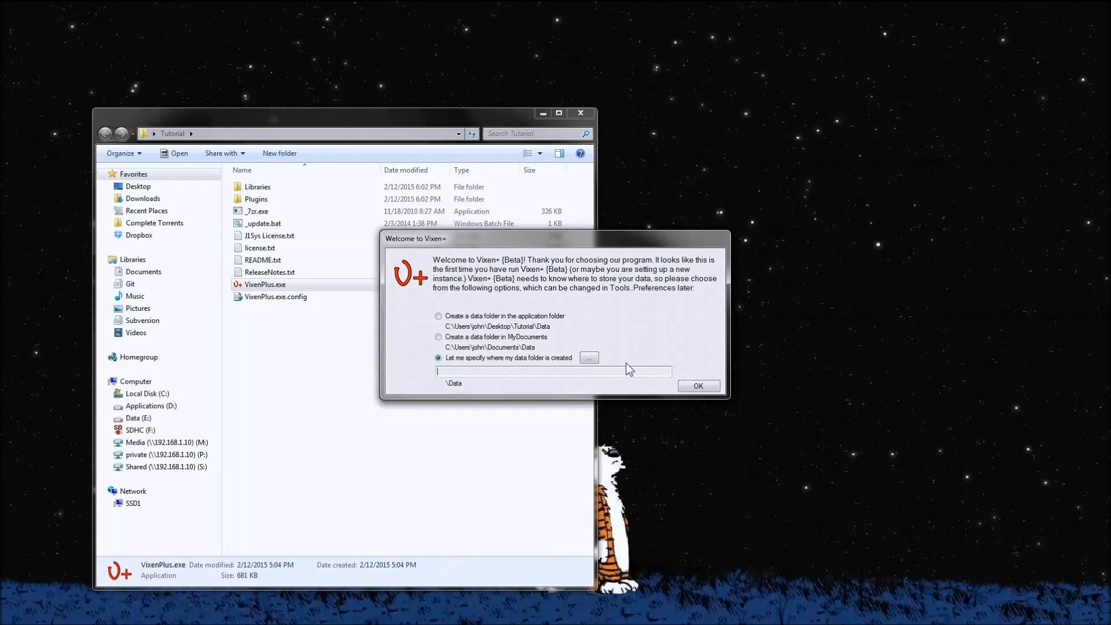
# Step: Choose to create the data folder in the application folder and agree to create the missing Data folder
pyautogui.click(445, 317)
pyautogui.click(700, 387)
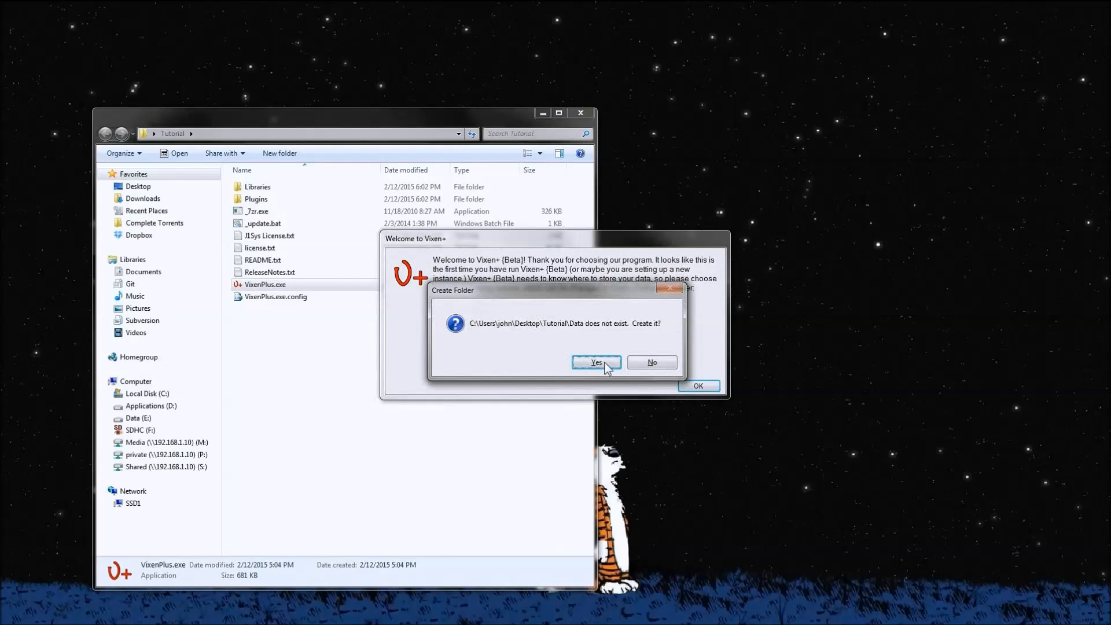
pyautogui.click(604, 362)
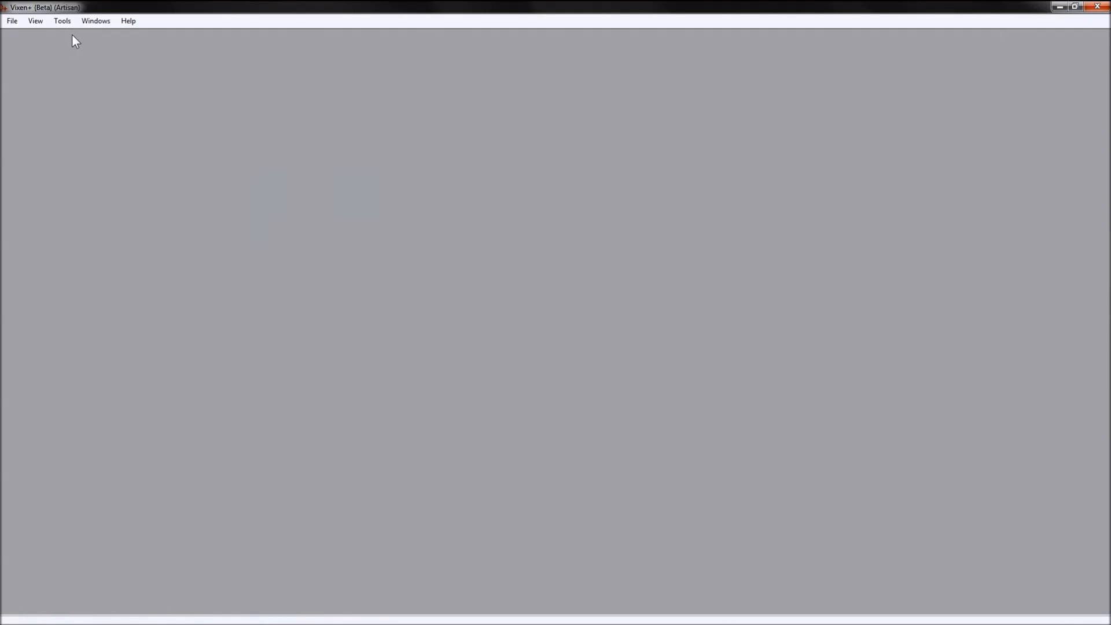
# Step: Set the primary screen to DISPLAY3 in the Screen and Colors preferences and accept the change
pyautogui.click(62, 21)
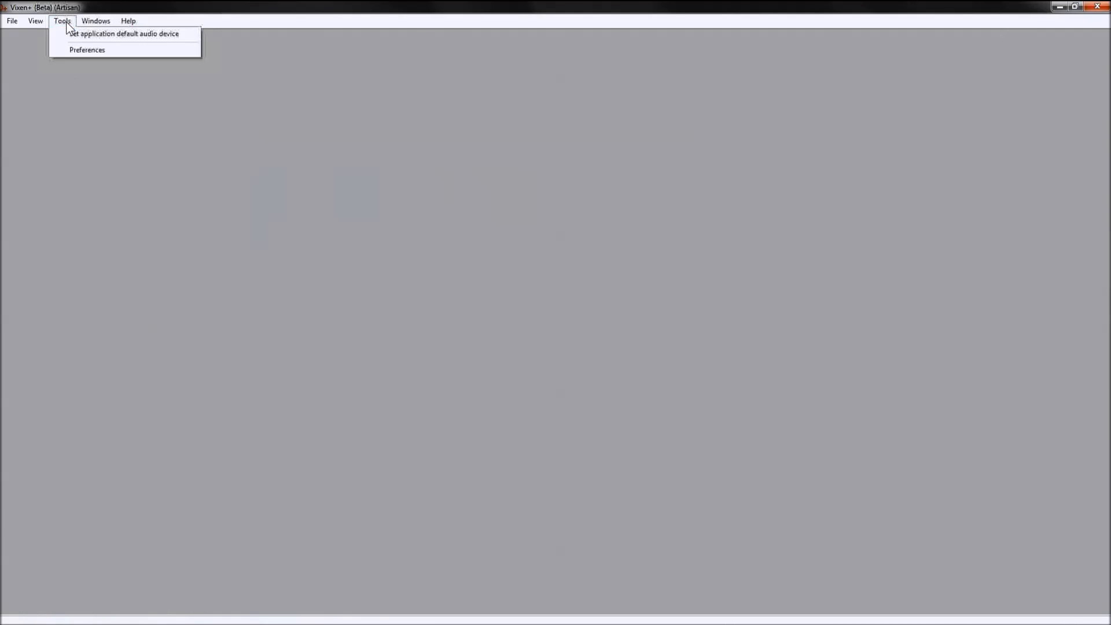
pyautogui.click(82, 50)
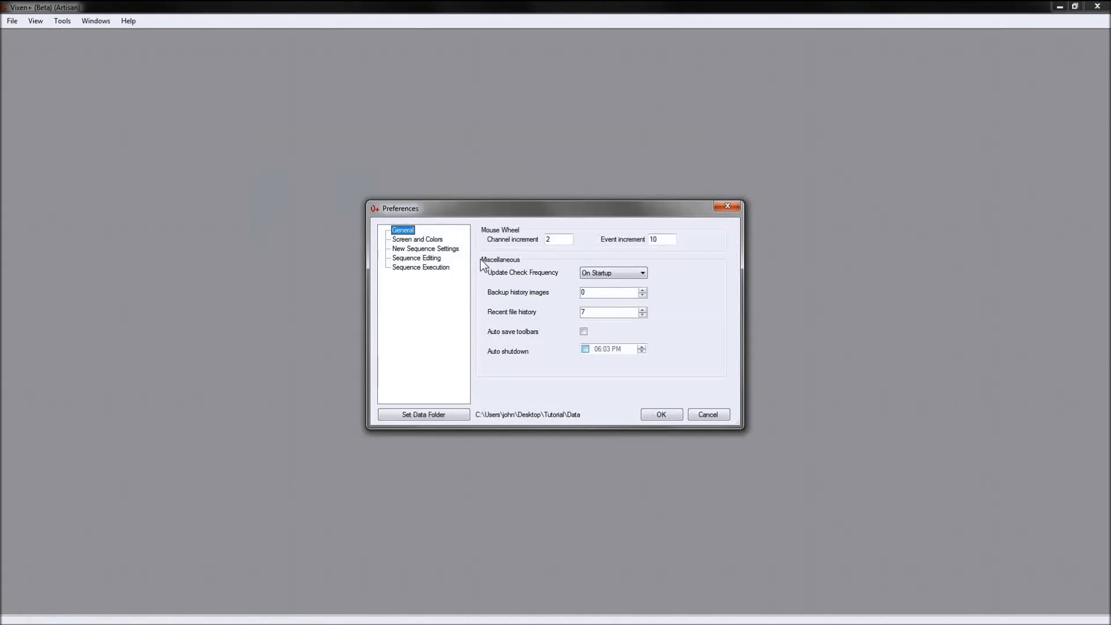
pyautogui.click(427, 240)
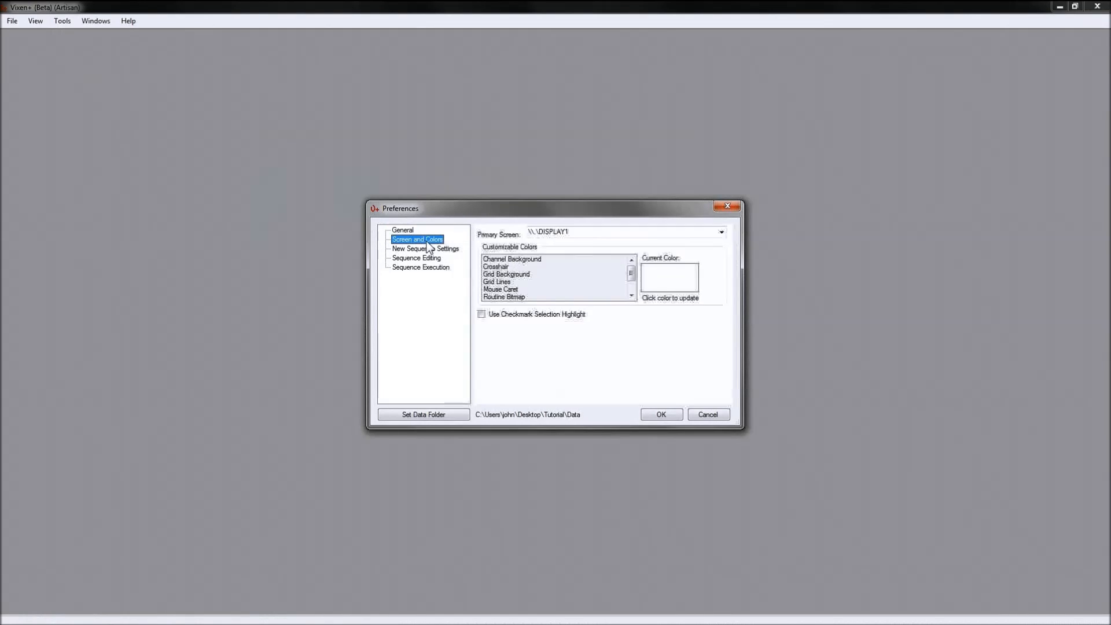
pyautogui.click(720, 233)
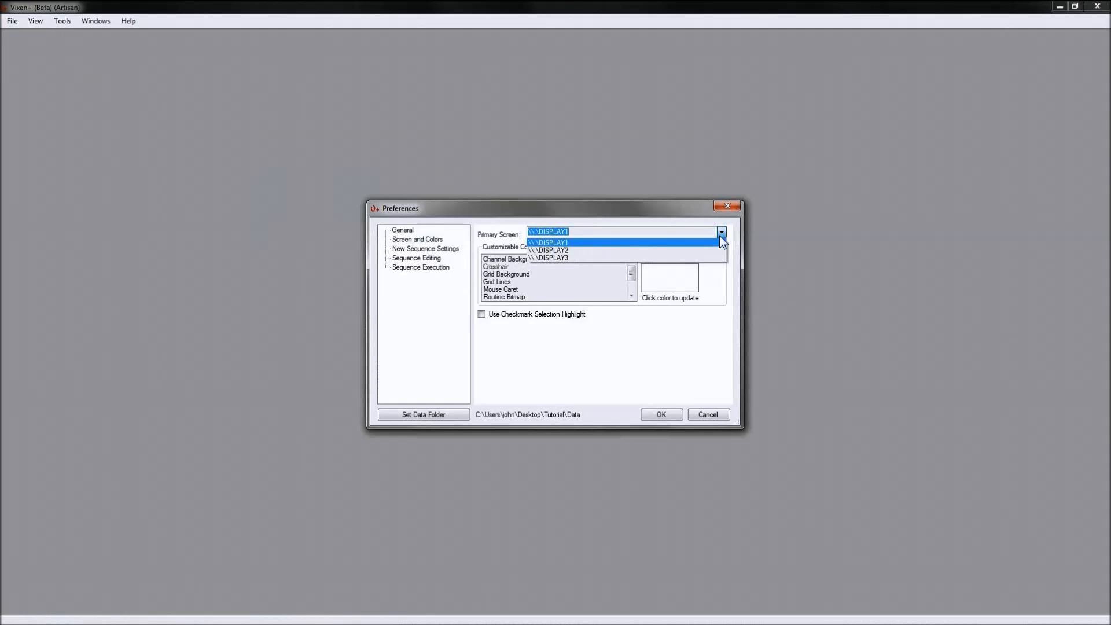
pyautogui.click(569, 256)
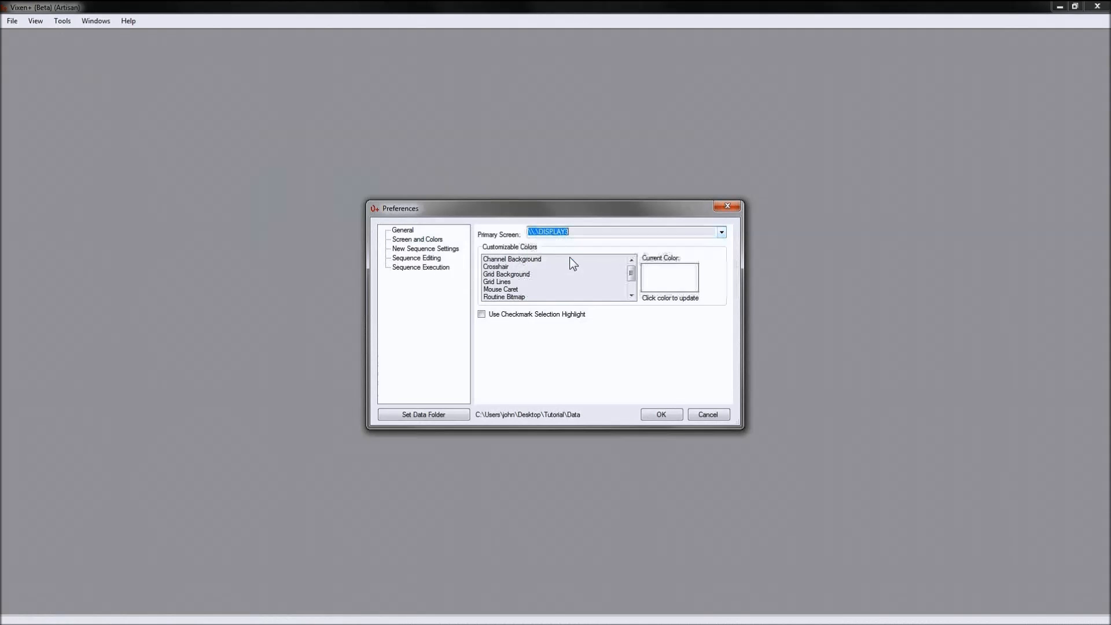
pyautogui.click(661, 415)
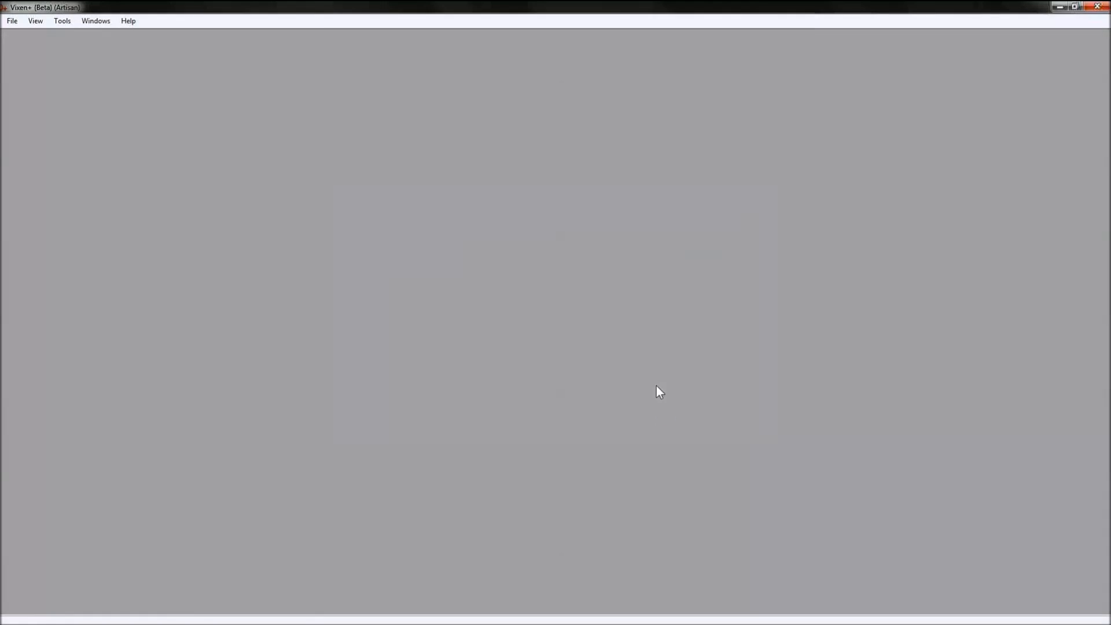
# Step: Close the program and relaunch VixenPlus.exe
pyautogui.click(1092, 11)
pyautogui.click(303, 384)
pyautogui.doubleClick(309, 325)
# Step: Reopen the Screen and Colors preferences and check the available primary screen options
pyautogui.click(63, 23)
pyautogui.click(70, 48)
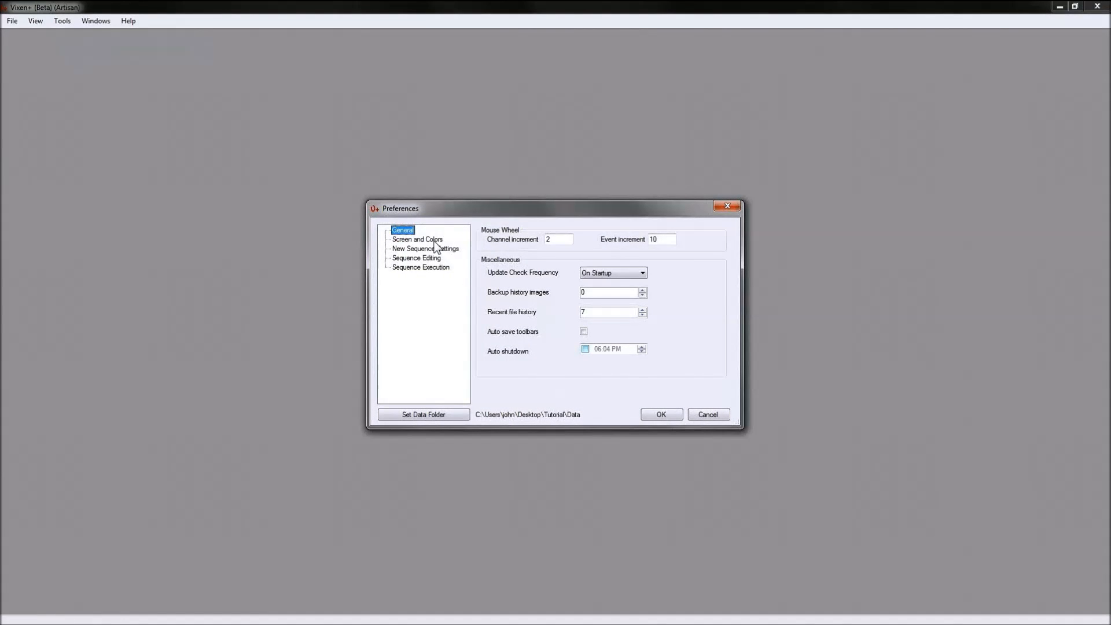
pyautogui.click(438, 241)
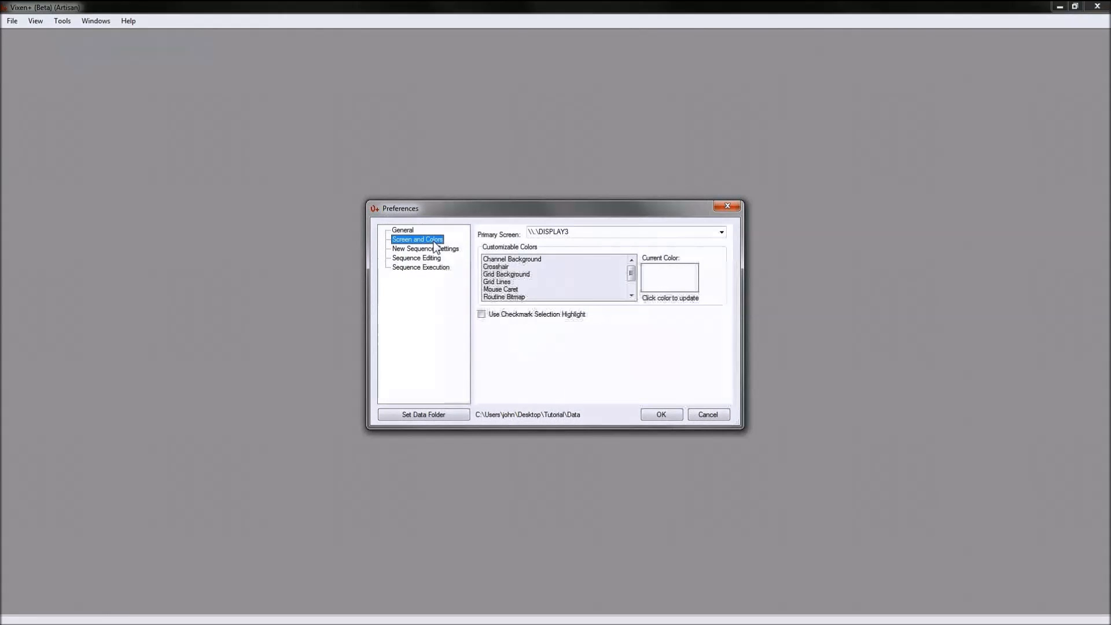
pyautogui.click(721, 232)
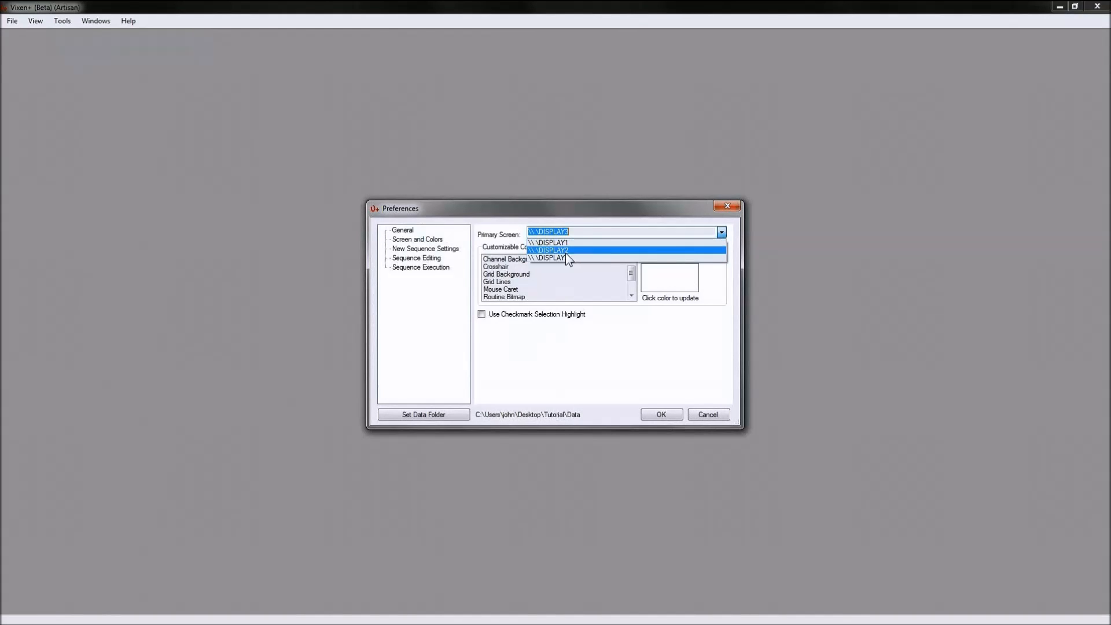
pyautogui.click(623, 335)
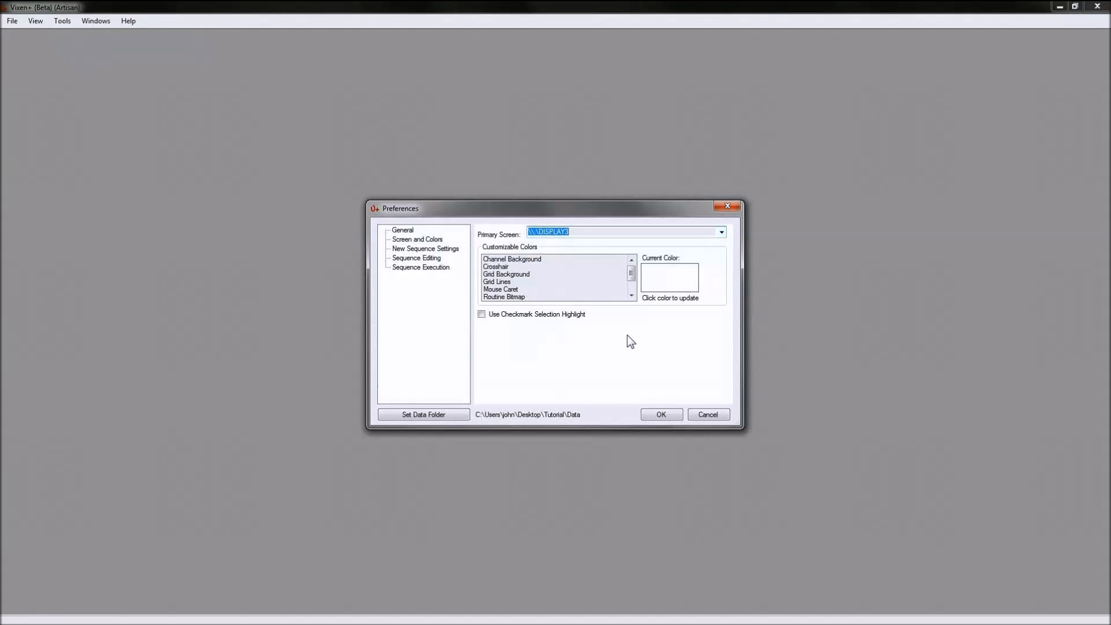
# Step: Review the current colors of the customizable items, including Channel Background, Crosshair, Grid Lines, Mouse Caret and Routine Bitmap
pyautogui.click(540, 259)
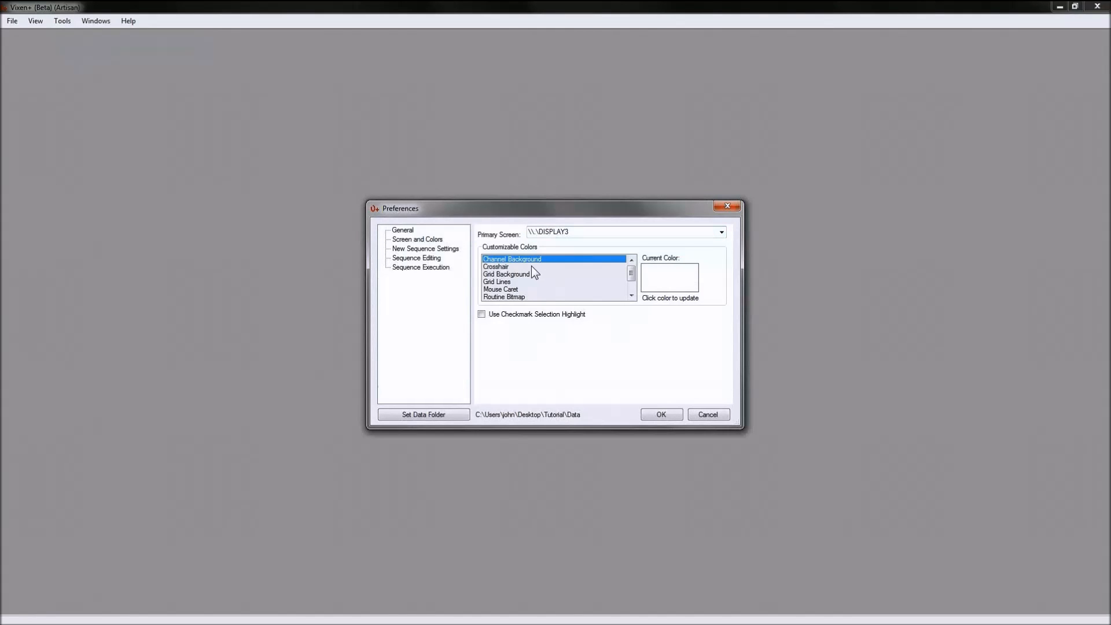
pyautogui.click(506, 267)
pyautogui.click(509, 280)
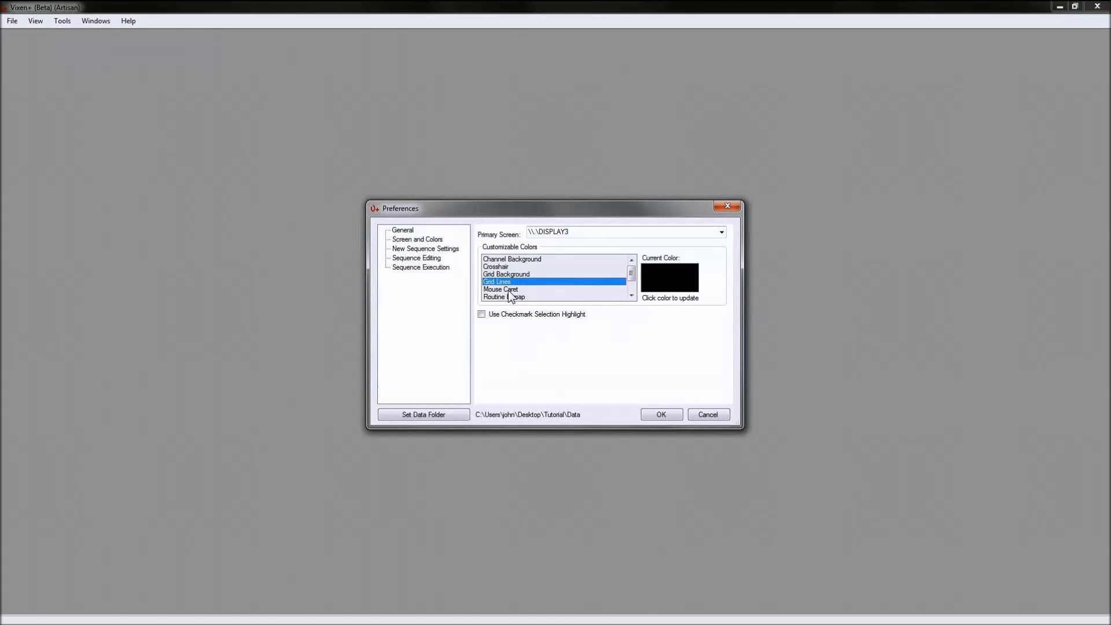
pyautogui.click(510, 290)
pyautogui.click(529, 297)
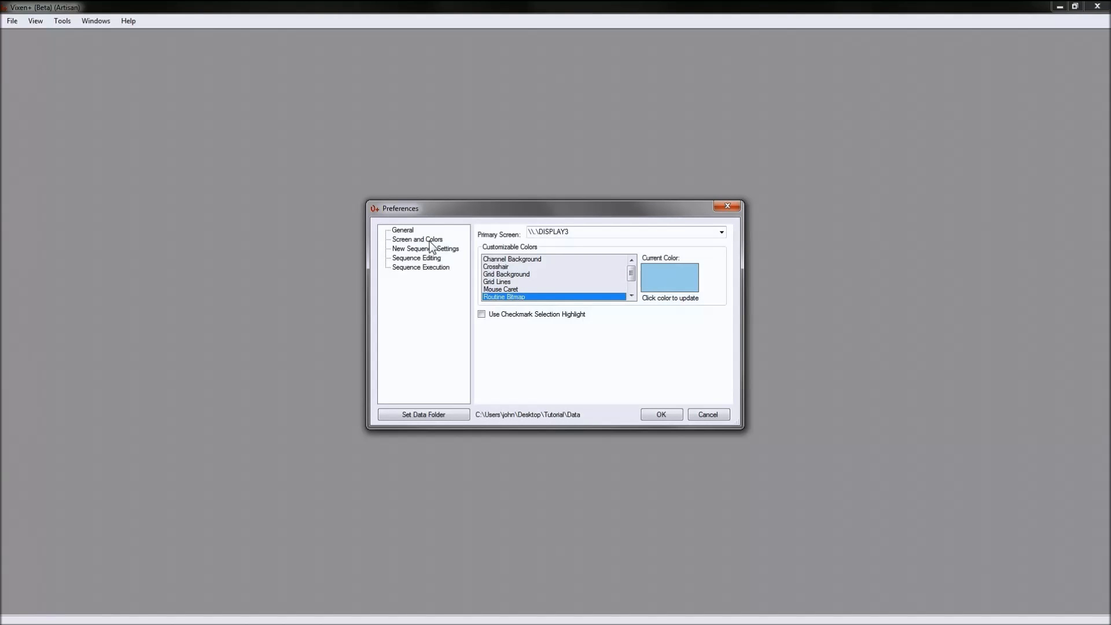
# Step: Review the General, Screen and Colors, sequence editing and execution preferences, then accept and close Preferences
pyautogui.click(409, 230)
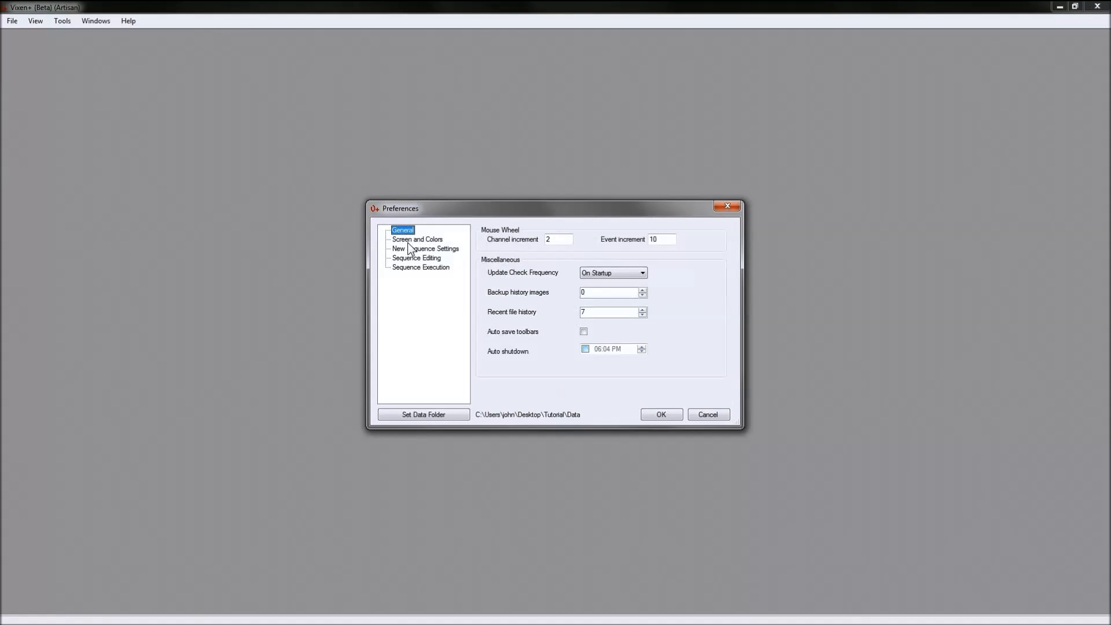
pyautogui.click(411, 240)
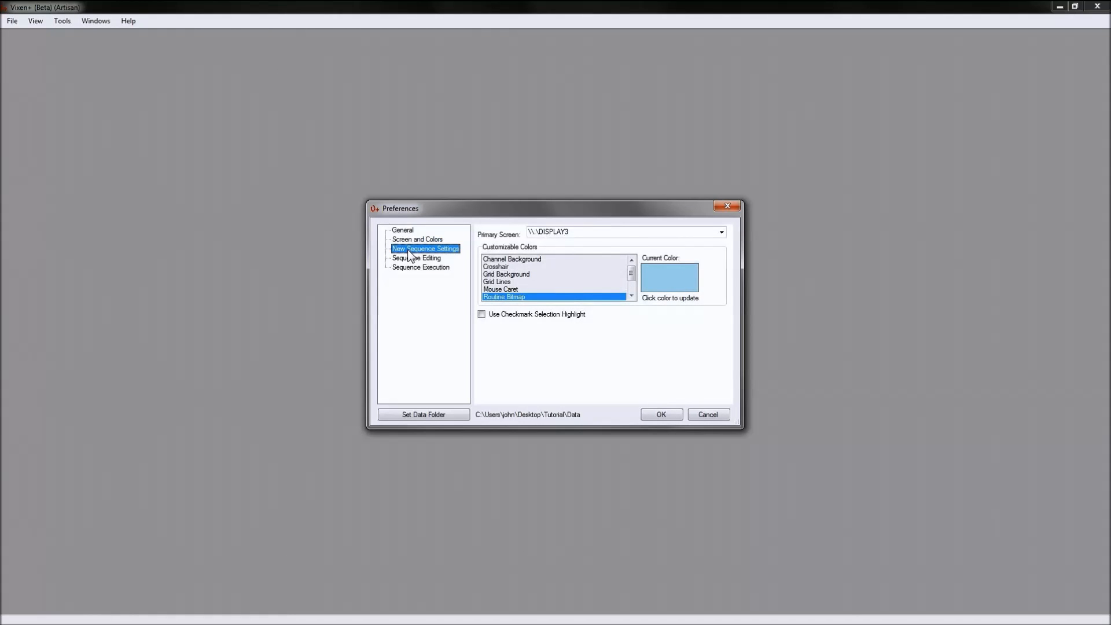
pyautogui.click(410, 258)
pyautogui.click(408, 267)
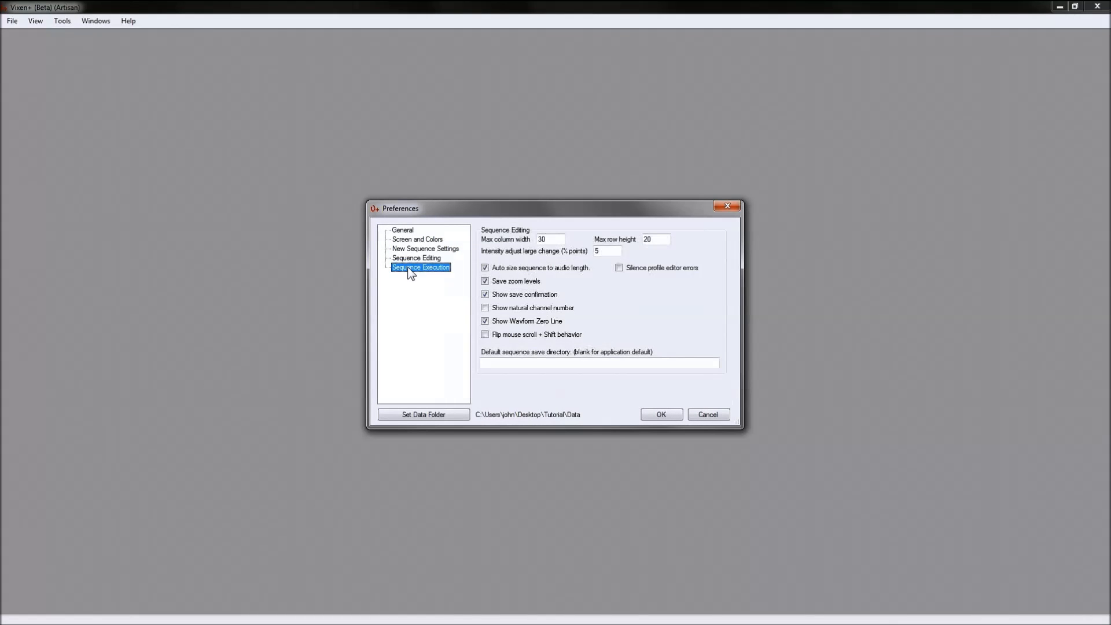
pyautogui.click(405, 231)
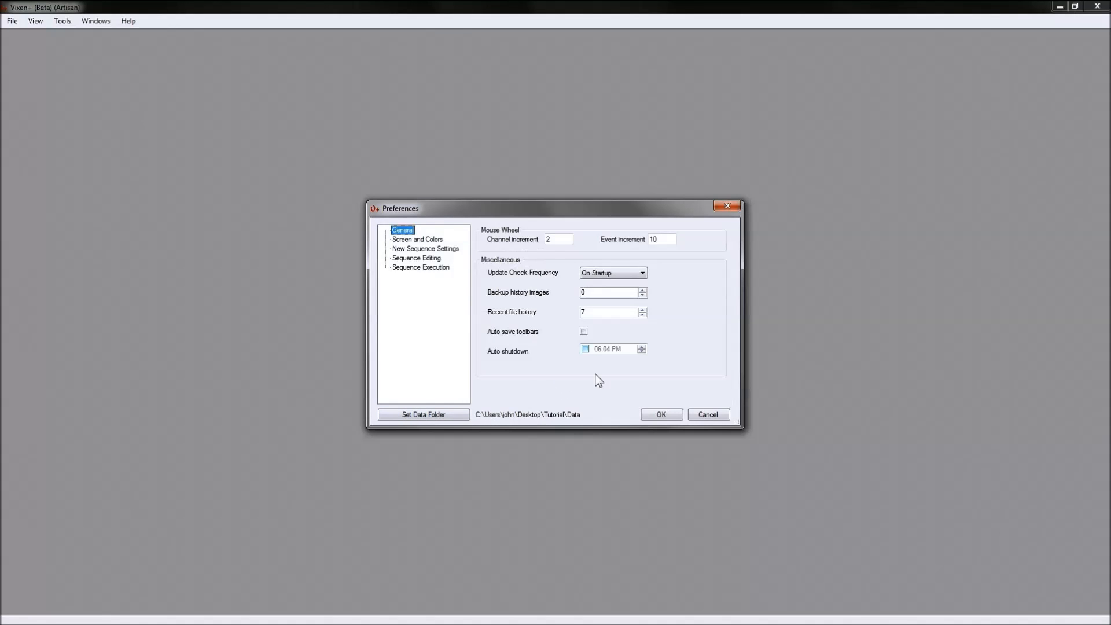
pyautogui.click(662, 414)
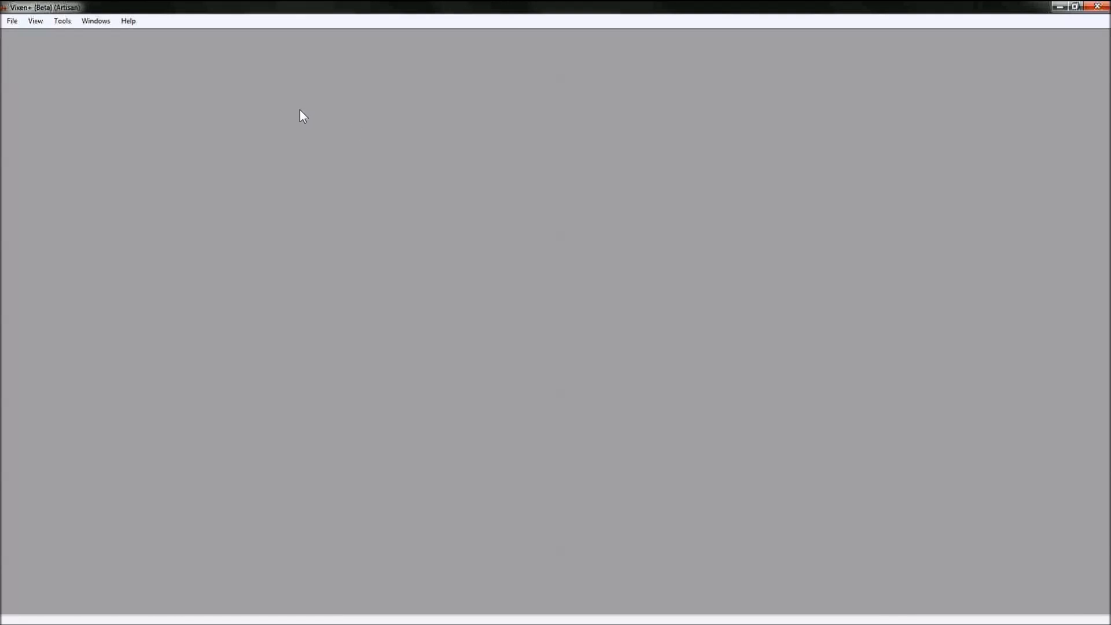
# Step: Open the profile manager and add a new profile named Tutorial
pyautogui.click(33, 19)
pyautogui.moveTo(57, 36)
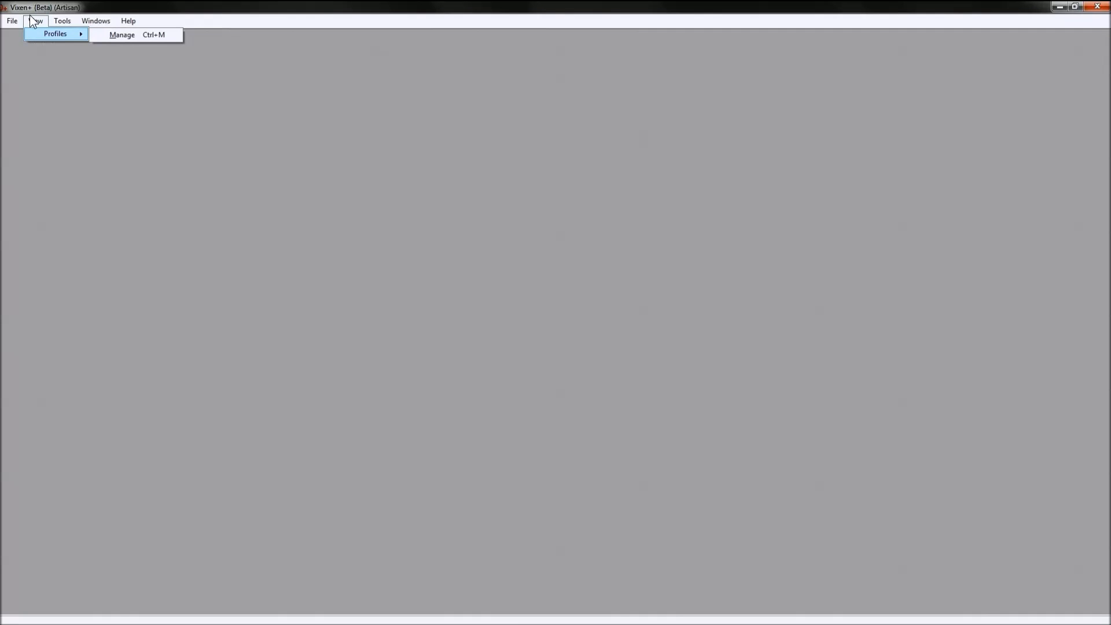
pyautogui.click(124, 34)
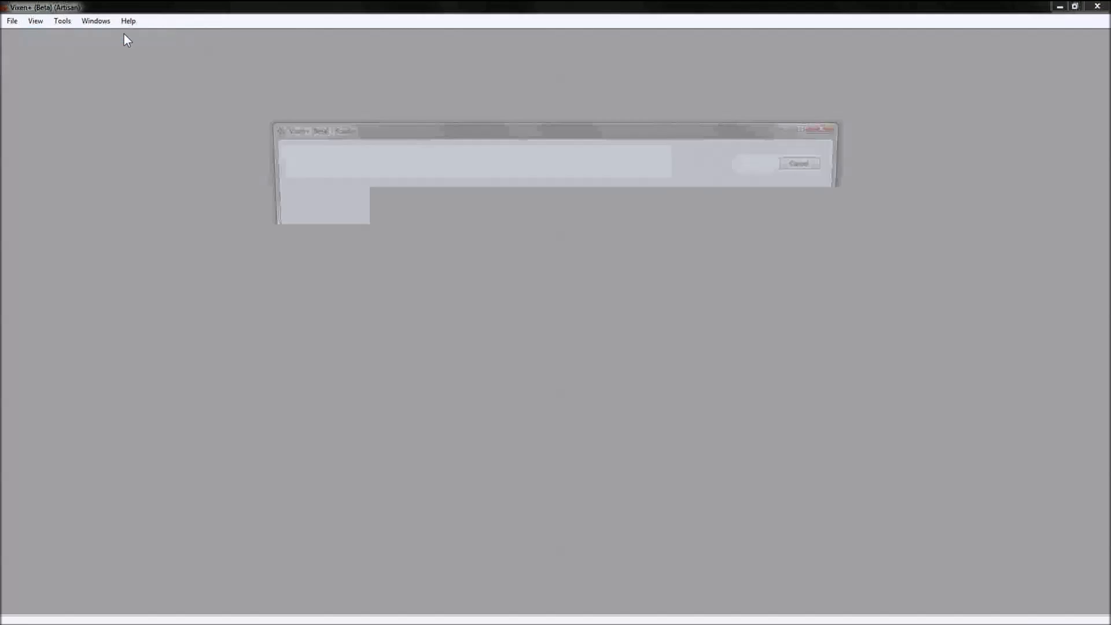
pyautogui.click(433, 160)
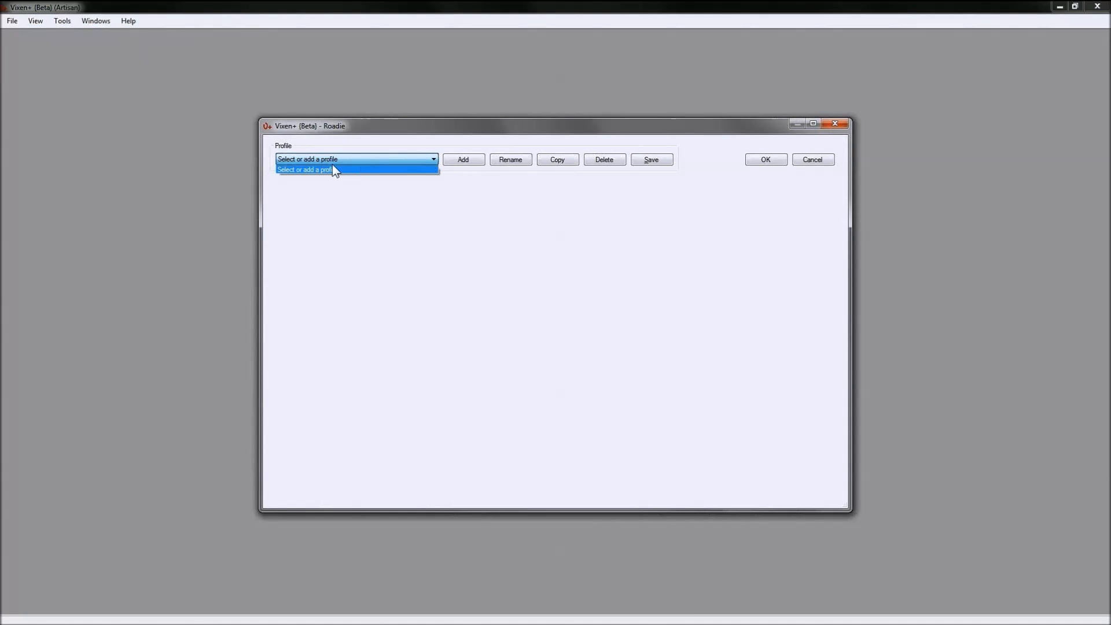
pyautogui.click(339, 186)
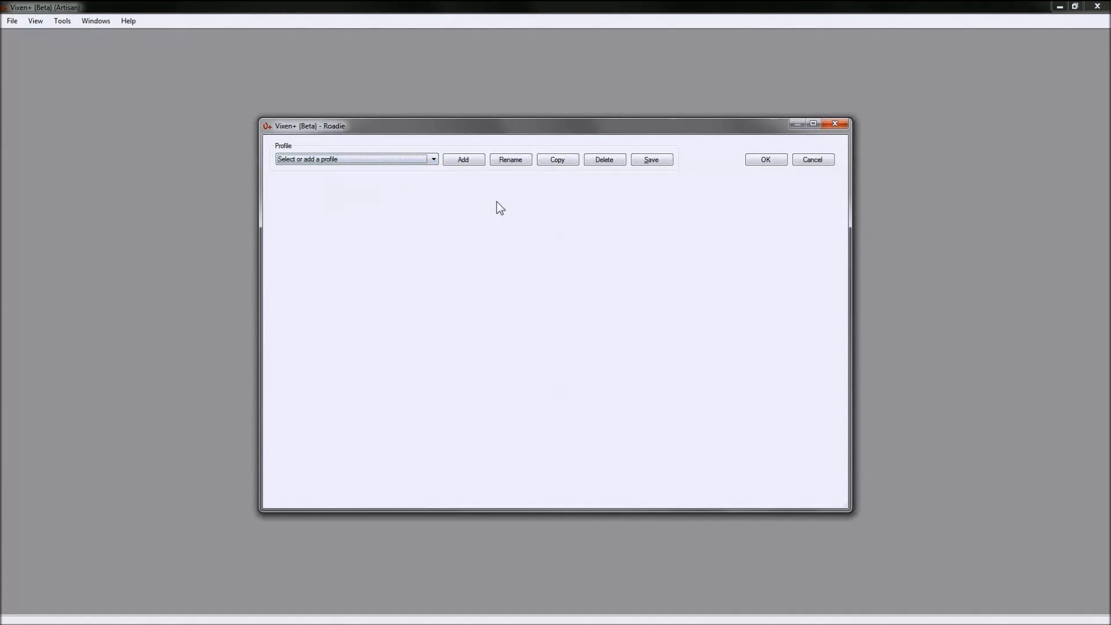
pyautogui.click(462, 162)
pyautogui.write('Tutorial')
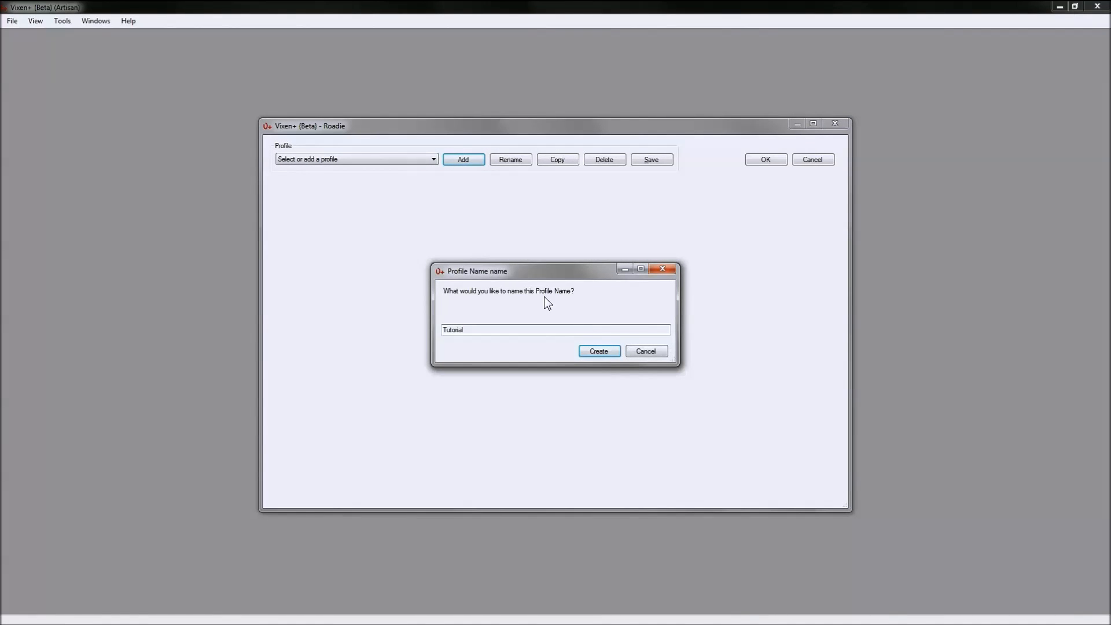
pyautogui.click(603, 351)
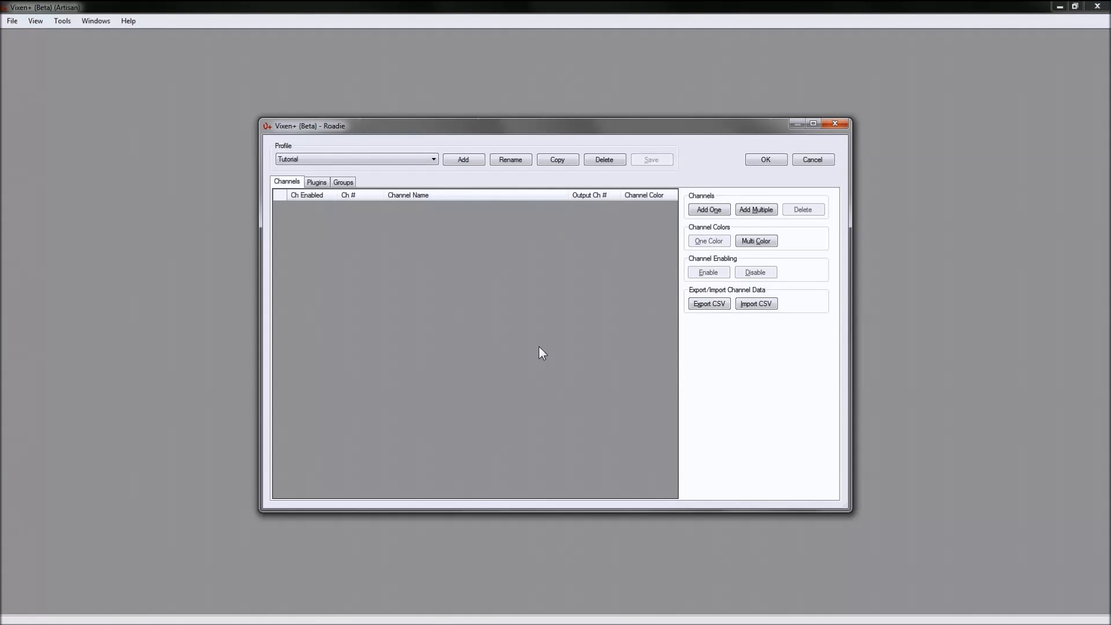
pyautogui.click(756, 209)
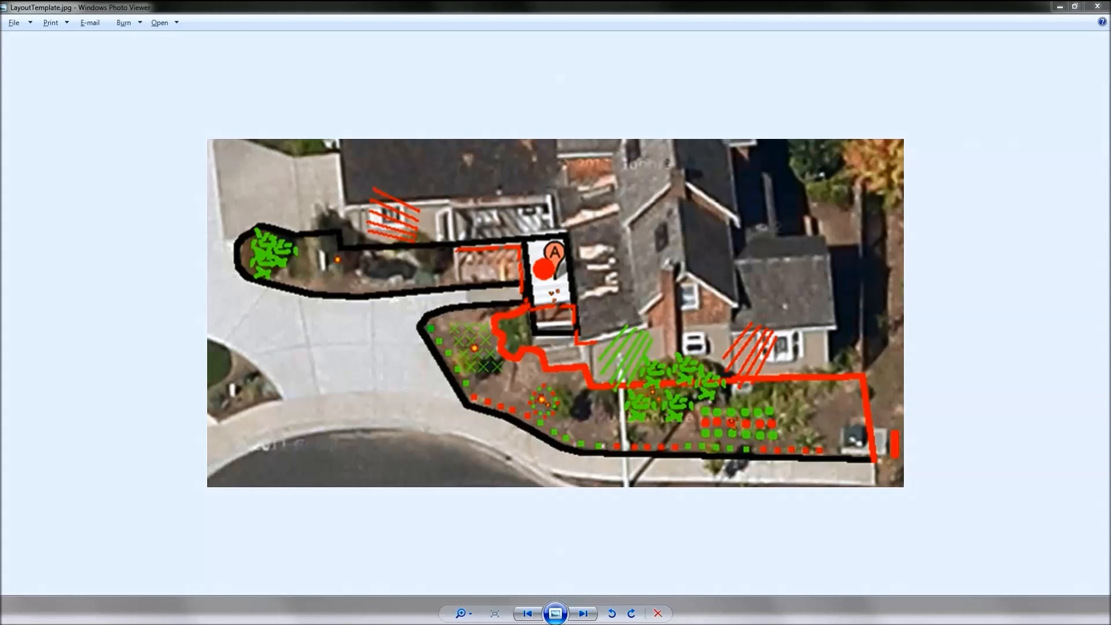
pyautogui.click(1060, 8)
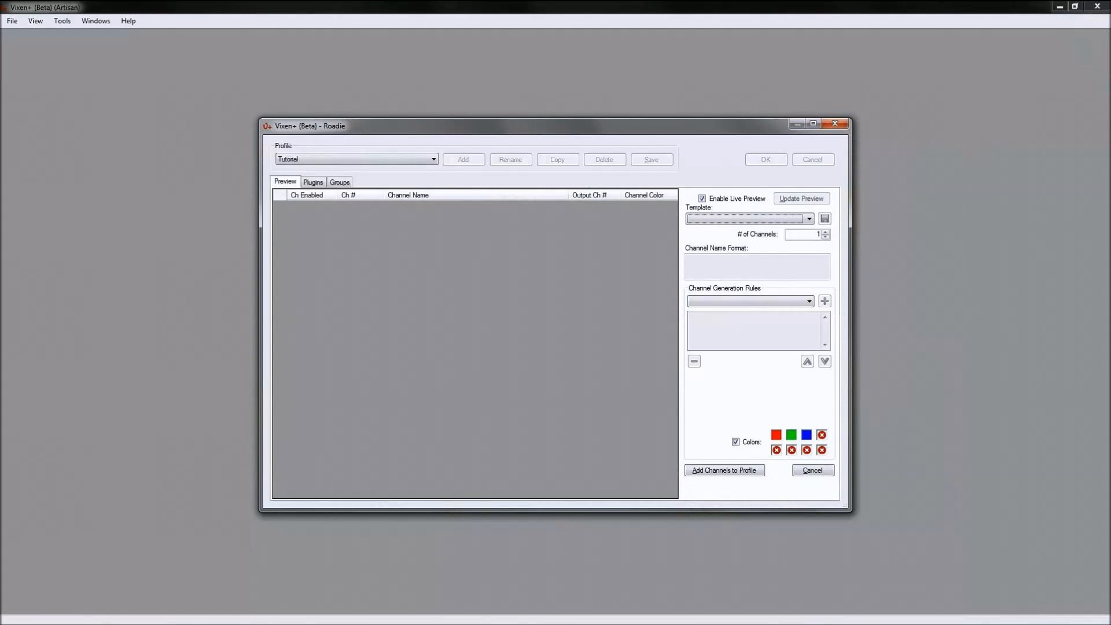
pyautogui.click(831, 473)
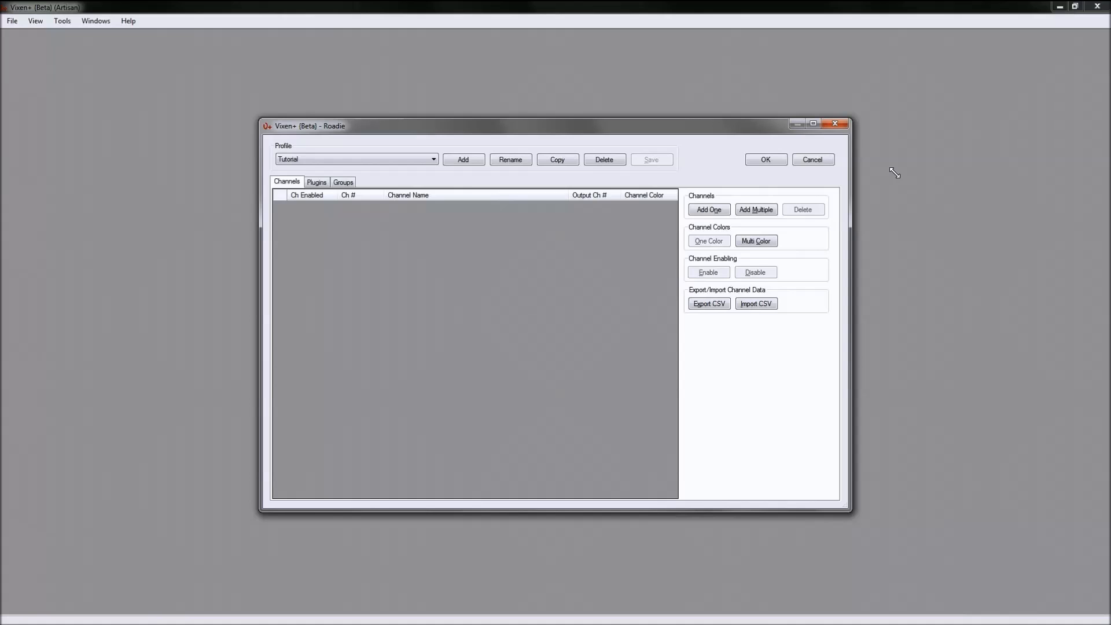
pyautogui.click(758, 211)
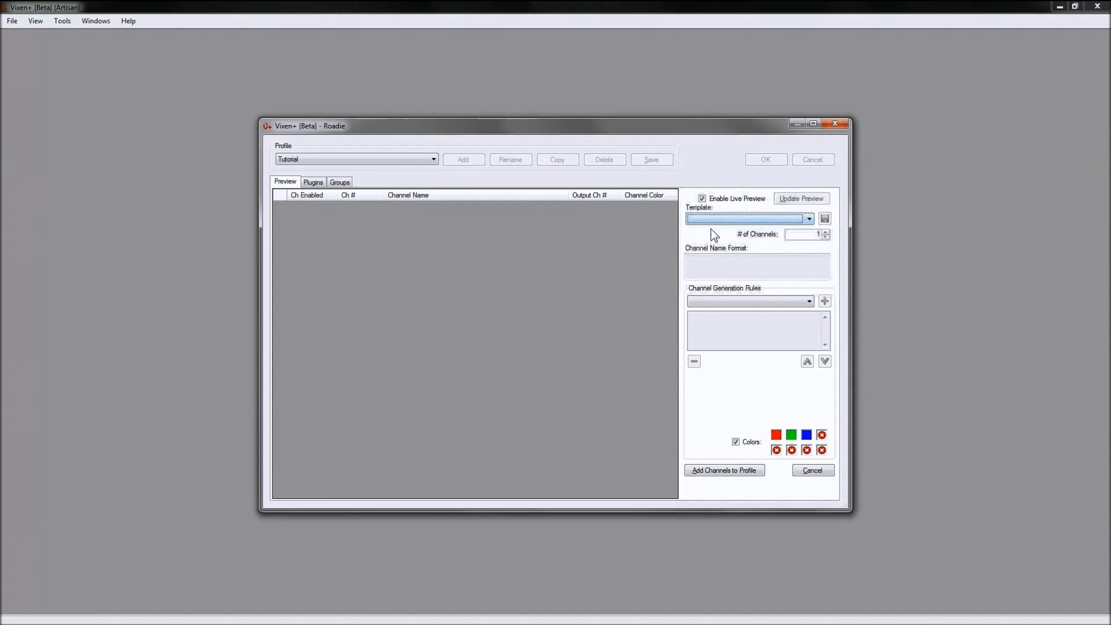
pyautogui.click(813, 469)
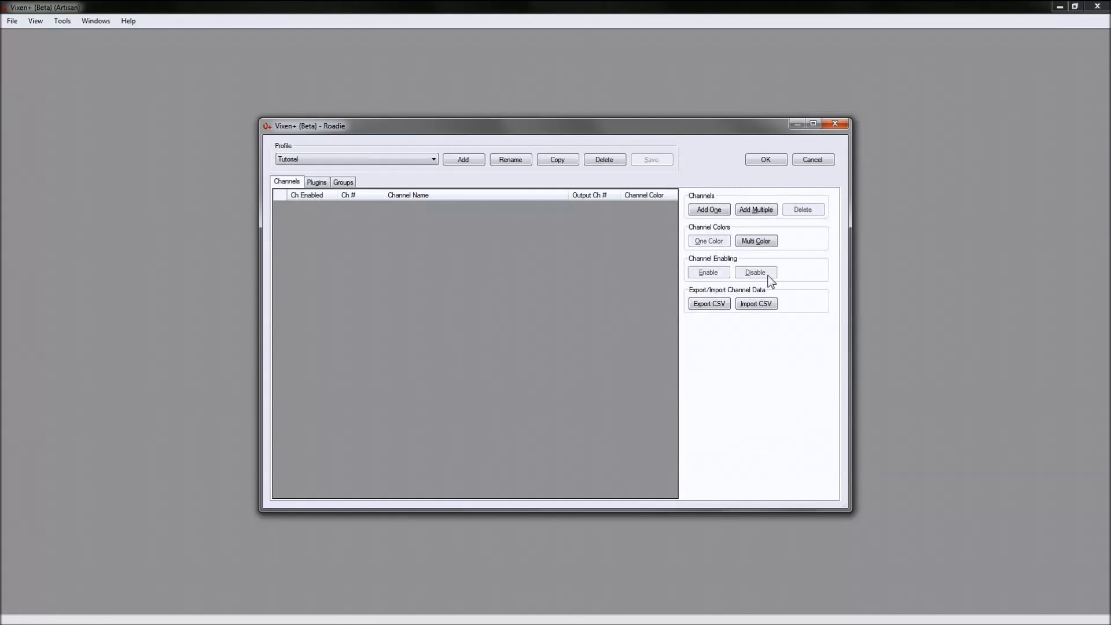
pyautogui.click(761, 212)
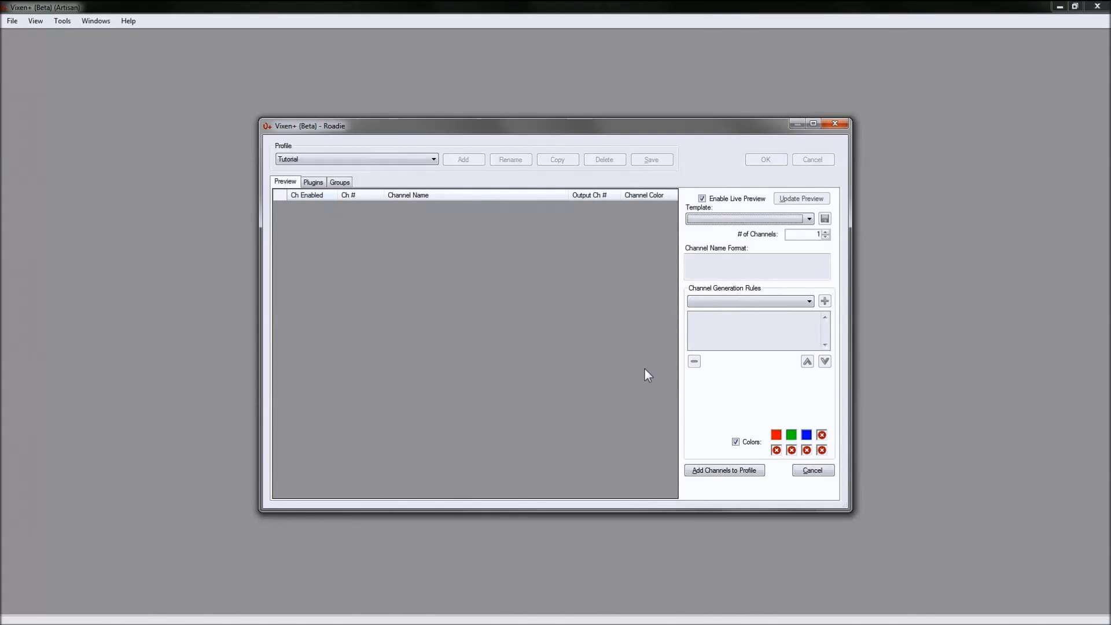
pyautogui.click(803, 470)
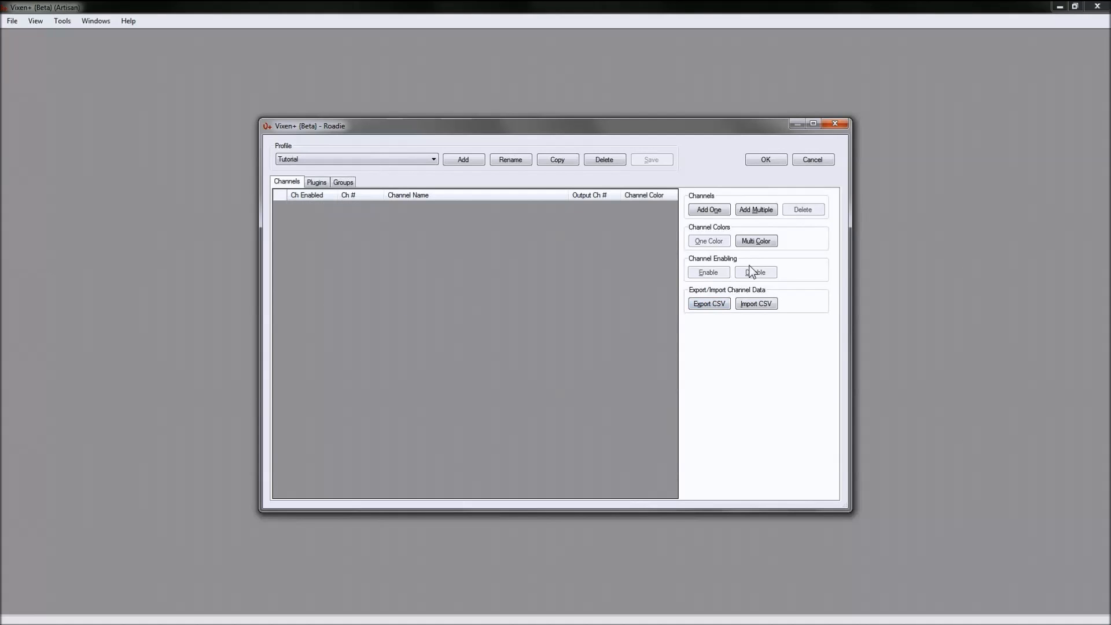
# Step: Start adding multiple channels to the Tutorial profile with the channel name format "MegaTree String {0} Node {1}{2}"
pyautogui.click(761, 210)
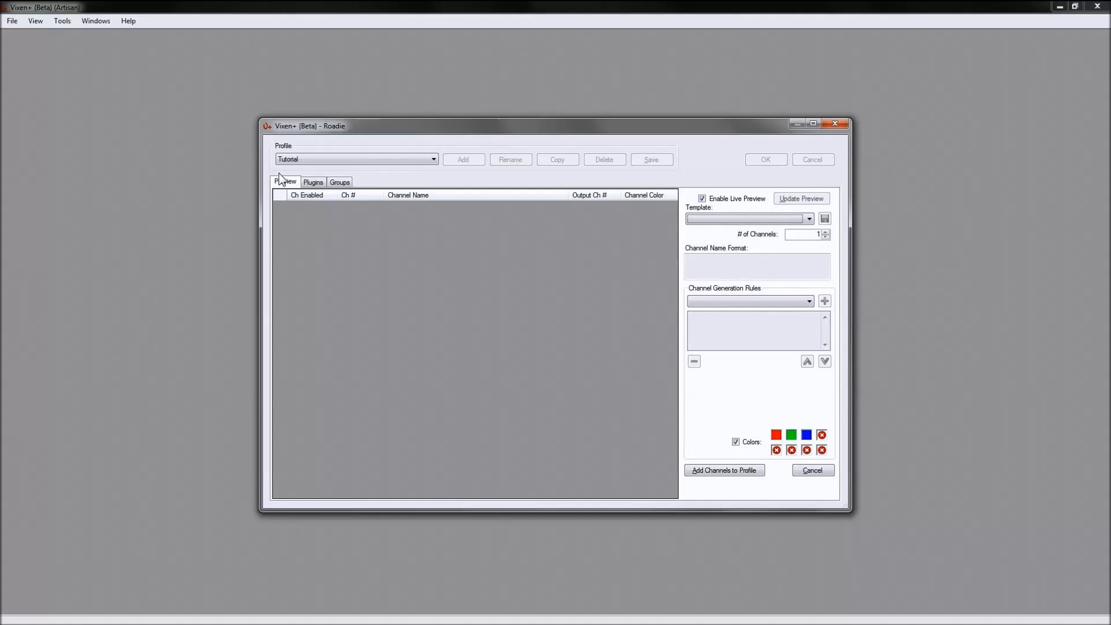
pyautogui.click(709, 262)
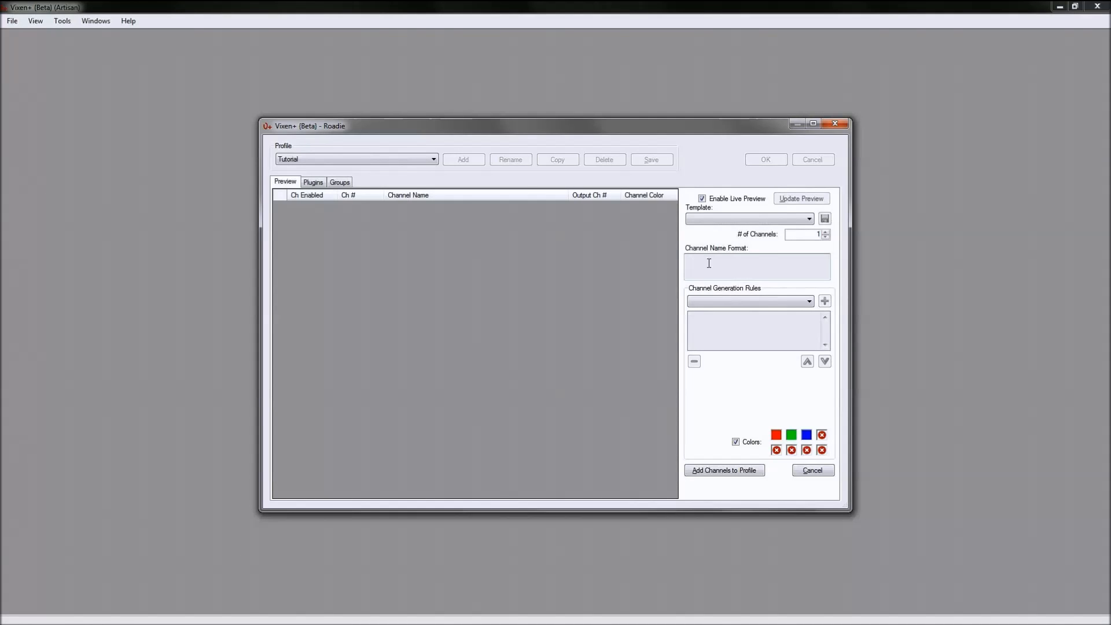
pyautogui.write('MegaTree String {0} Node {1}{2')
pyautogui.moveTo(777, 258); pyautogui.dragTo(685, 259)
pyautogui.click(797, 263)
pyautogui.moveTo(796, 262); pyautogui.dragTo(670, 264)
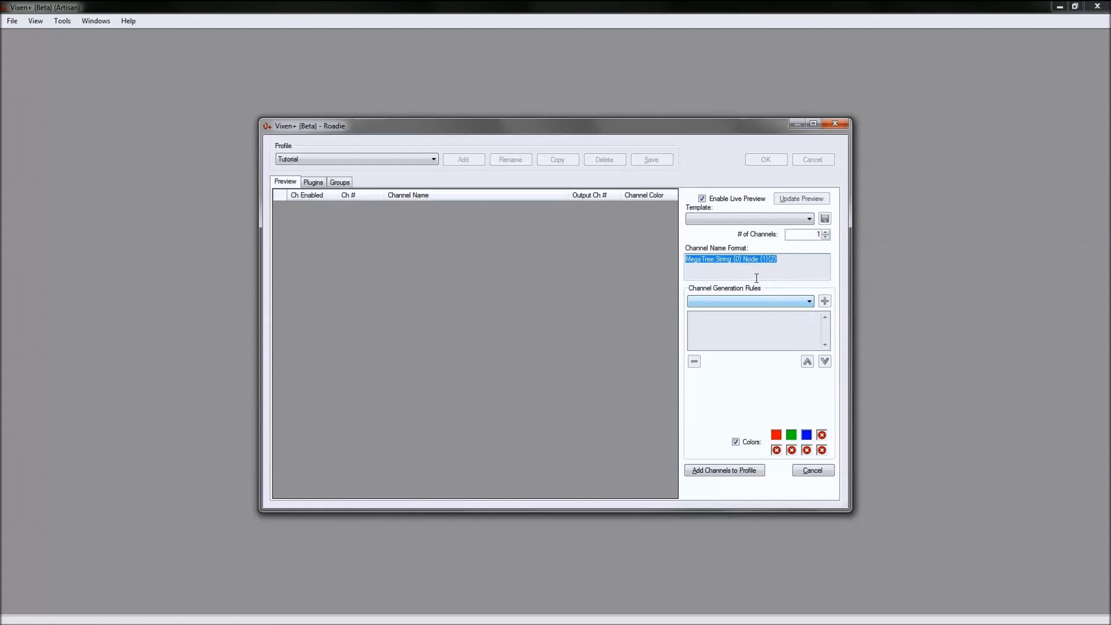
# Step: Add a Numbers channel generation rule for the {0} placeholder and select it to show its configuration
pyautogui.click(809, 301)
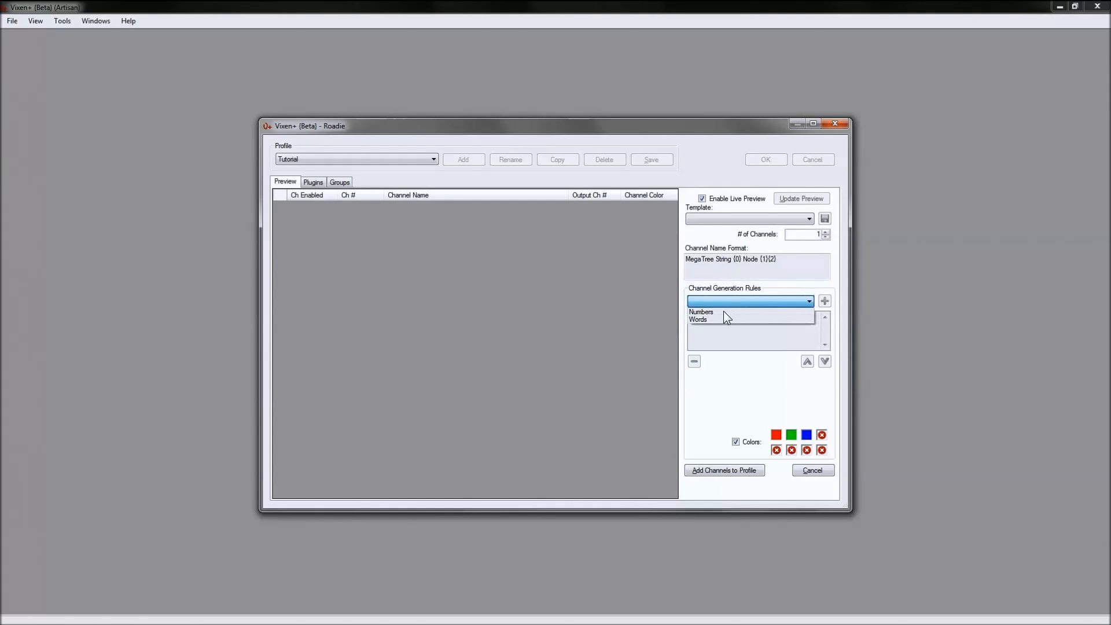
pyautogui.click(725, 311)
pyautogui.click(824, 301)
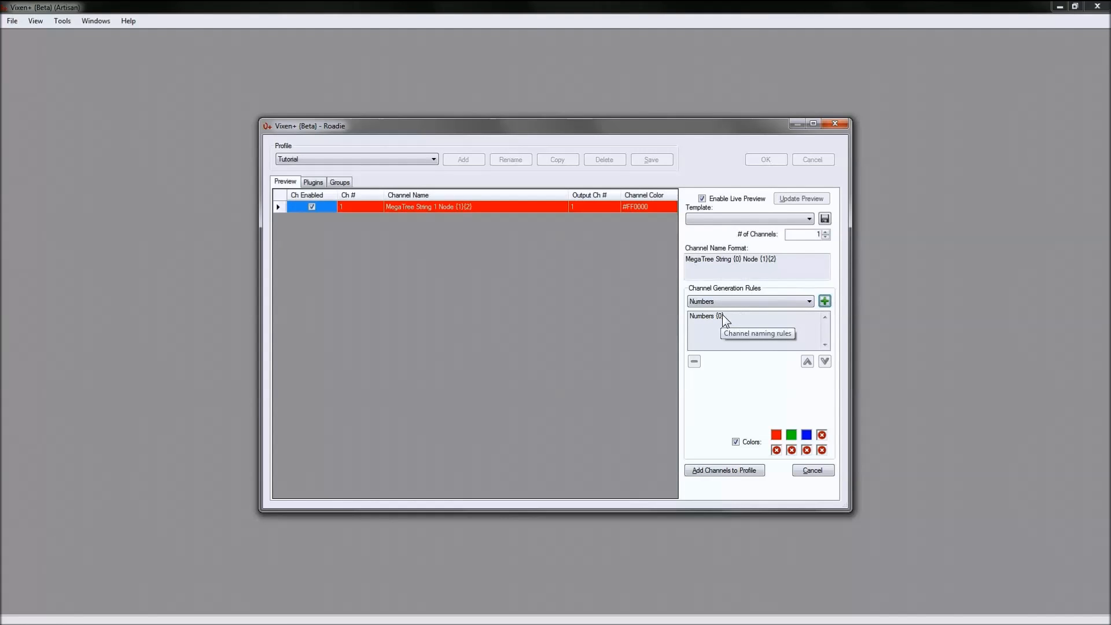
pyautogui.doubleClick(736, 258)
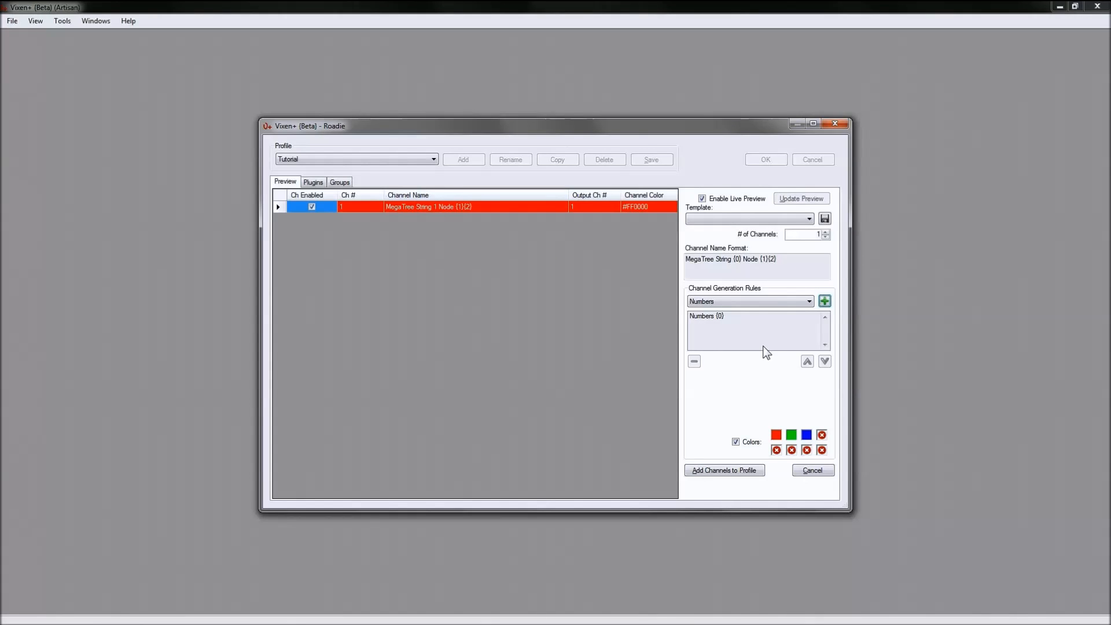
pyautogui.click(712, 317)
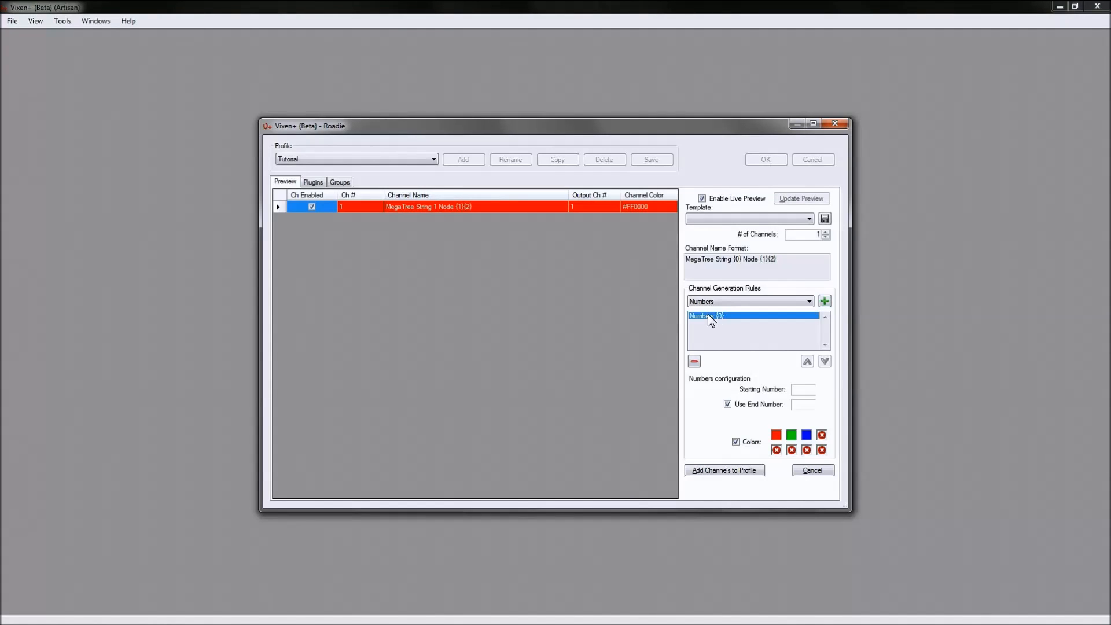
# Step: Calculate 25*50*3 in Calculator and set the number of channels to 3750
pyautogui.doubleClick(814, 234)
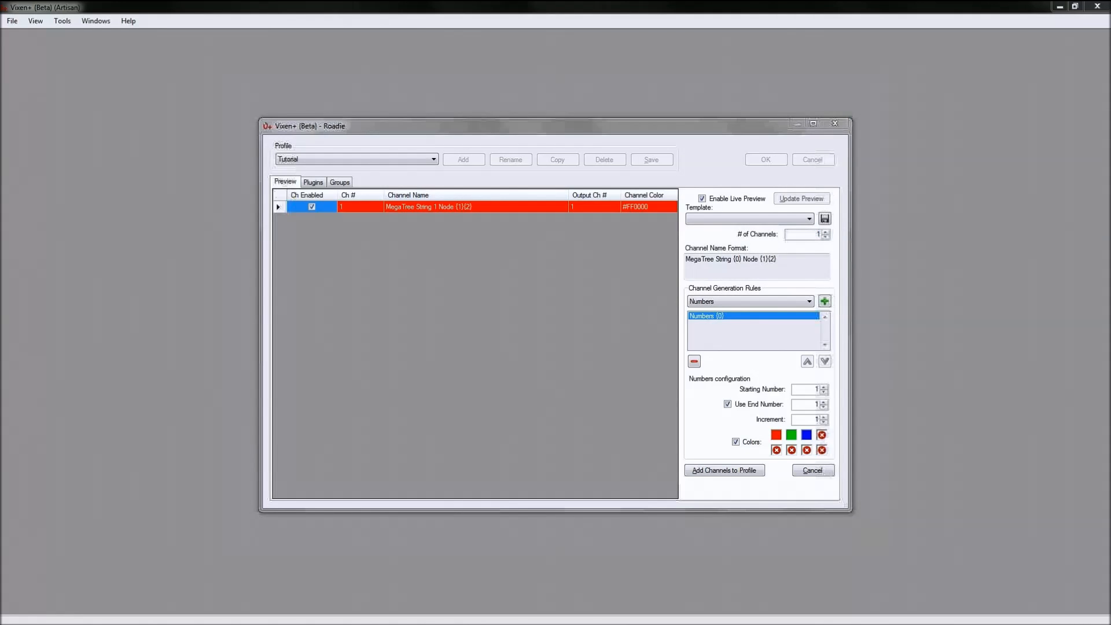
pyautogui.moveTo(286, 615); pyautogui.dragTo(464, 189)
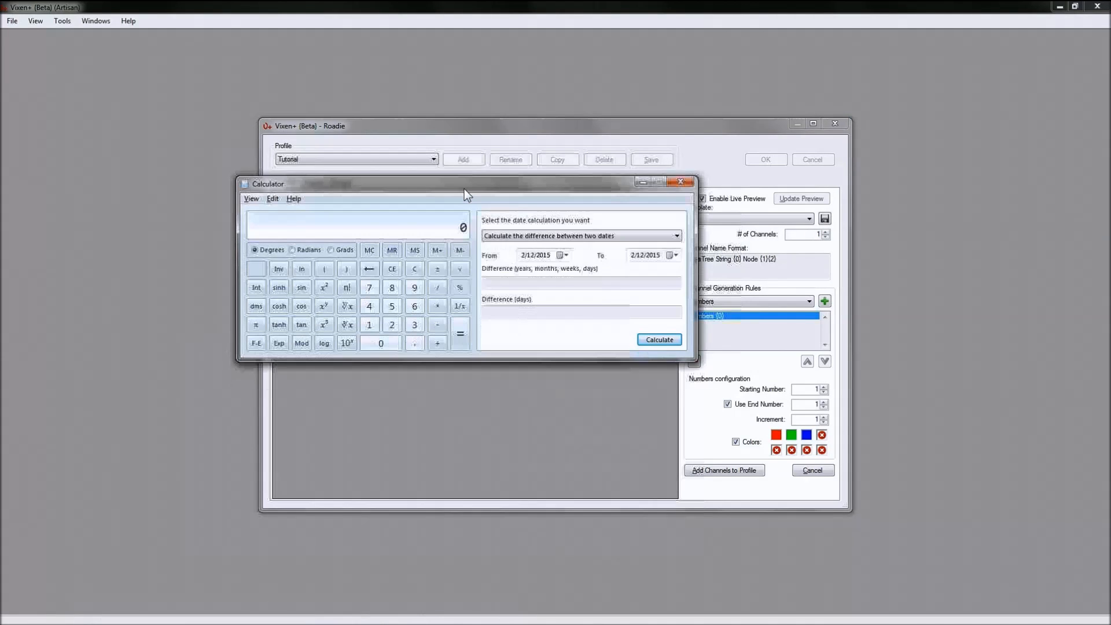
pyautogui.write('25*50*3')
pyautogui.press('Return')
pyautogui.moveTo(471, 190); pyautogui.dragTo(497, 622)
pyautogui.click(813, 232)
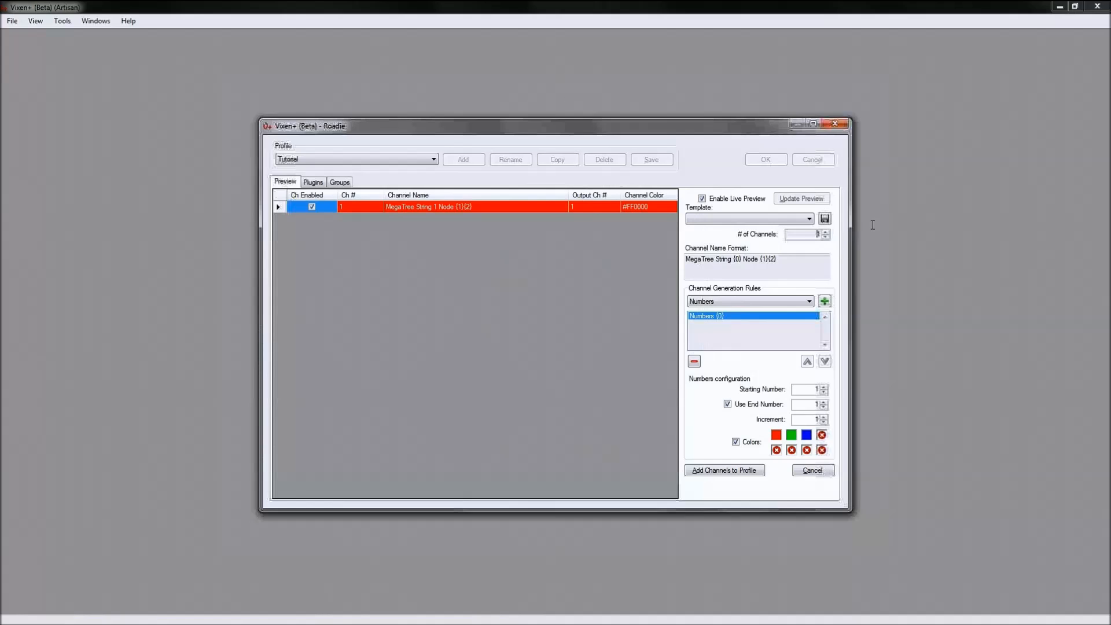
pyautogui.press('BackSpace')
pyautogui.write('3750')
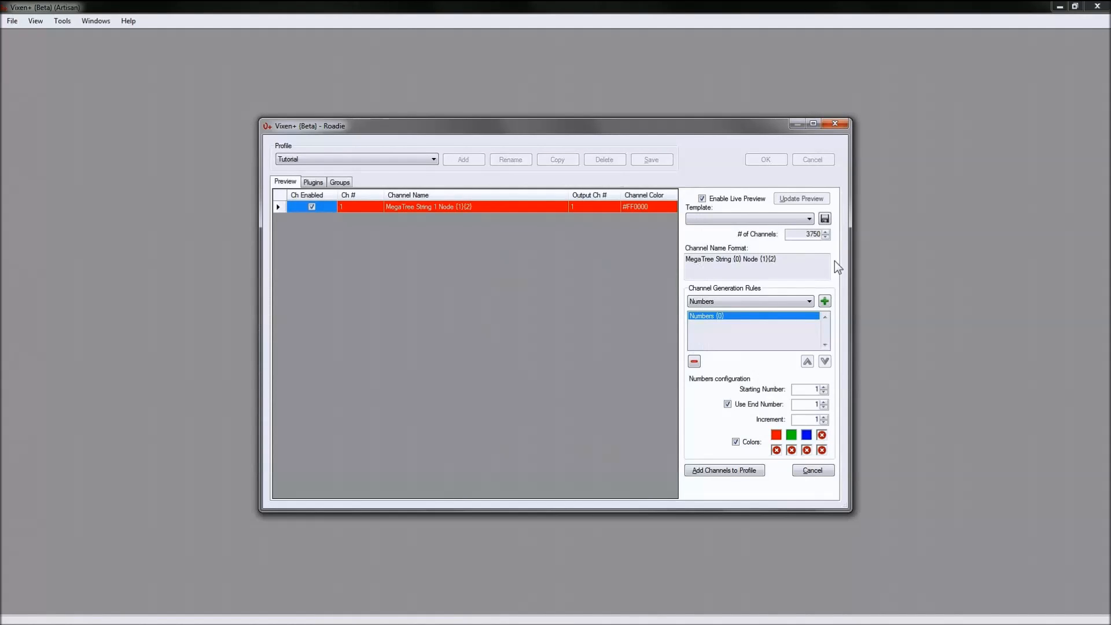
pyautogui.click(797, 268)
# Step: Set the end number of the first Numbers rule, {0}, to 25
pyautogui.doubleClick(809, 403)
pyautogui.write('25')
pyautogui.click(816, 419)
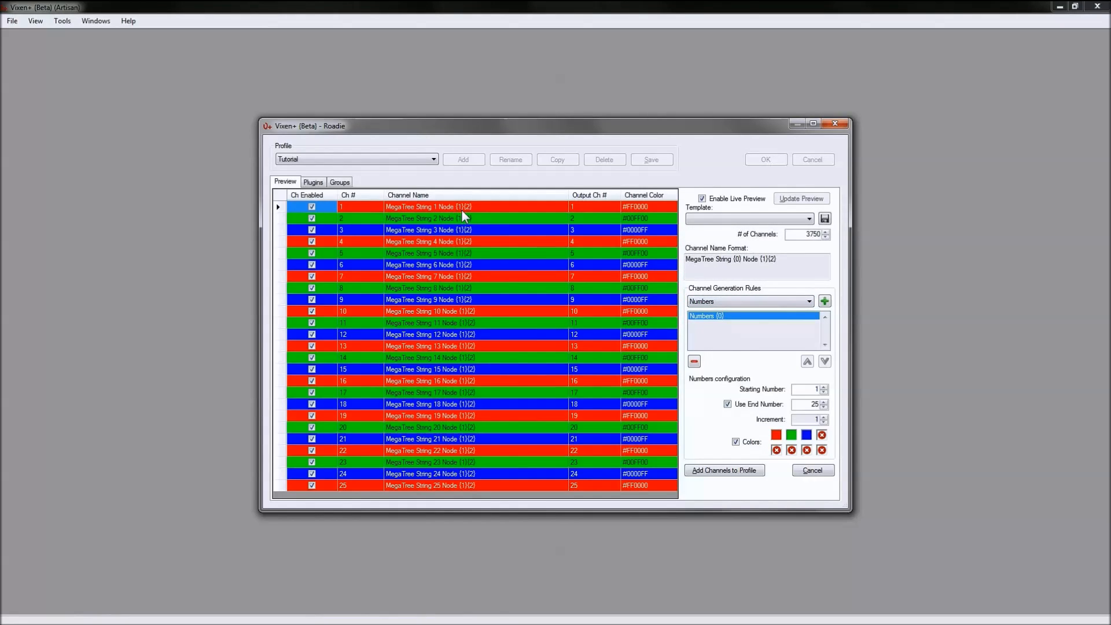
# Step: Add a second Numbers rule for the {1} node placeholder and set its end number to 50
pyautogui.click(825, 301)
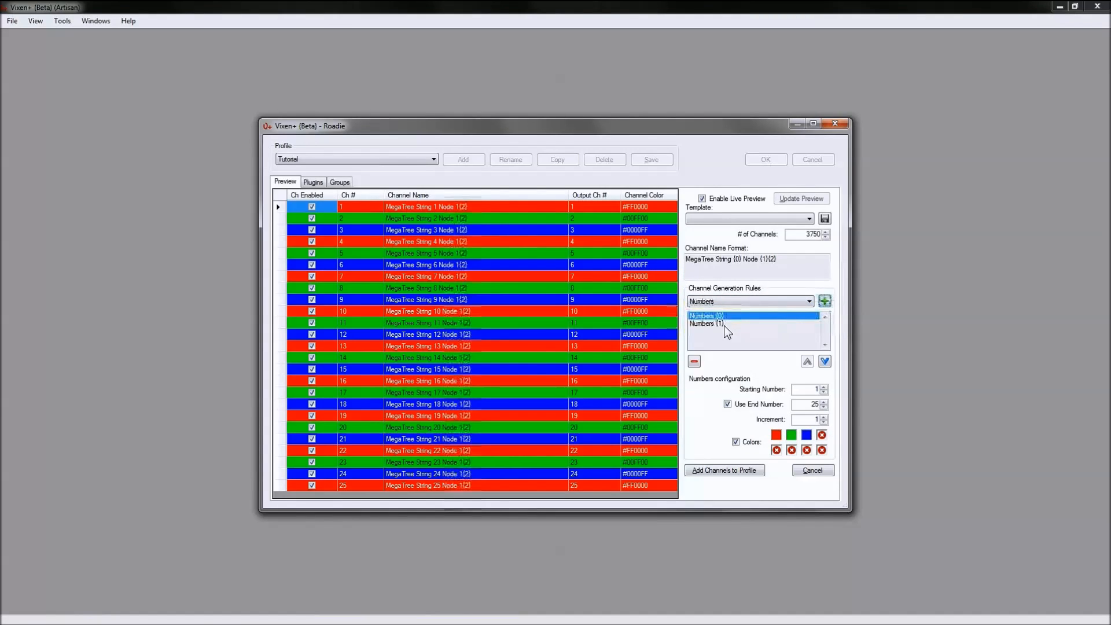
pyautogui.click(720, 323)
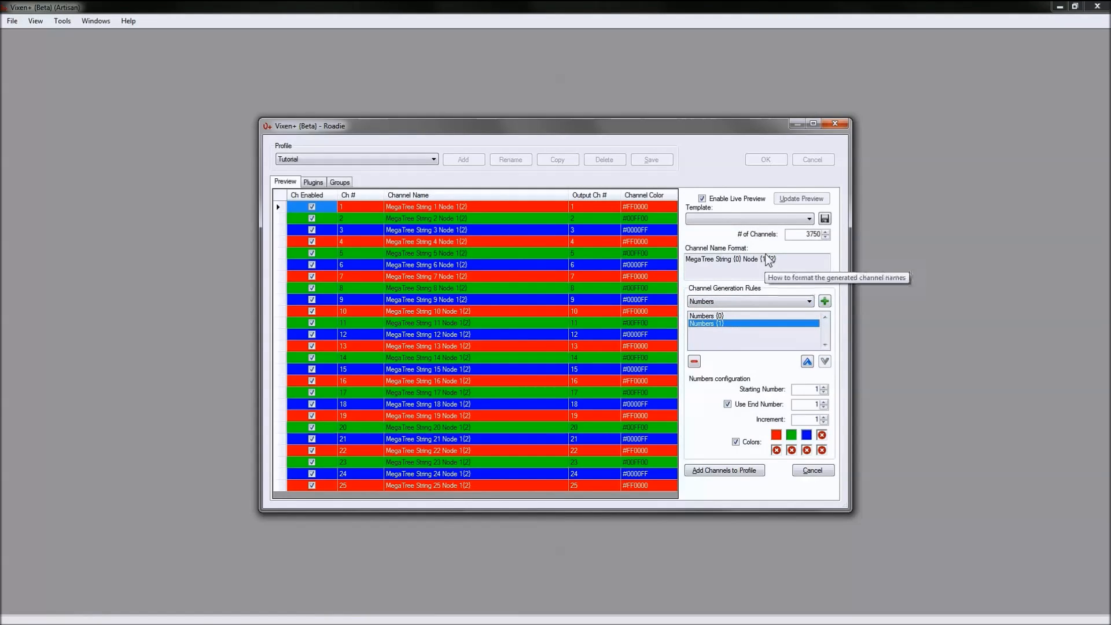
pyautogui.moveTo(759, 259); pyautogui.dragTo(769, 260)
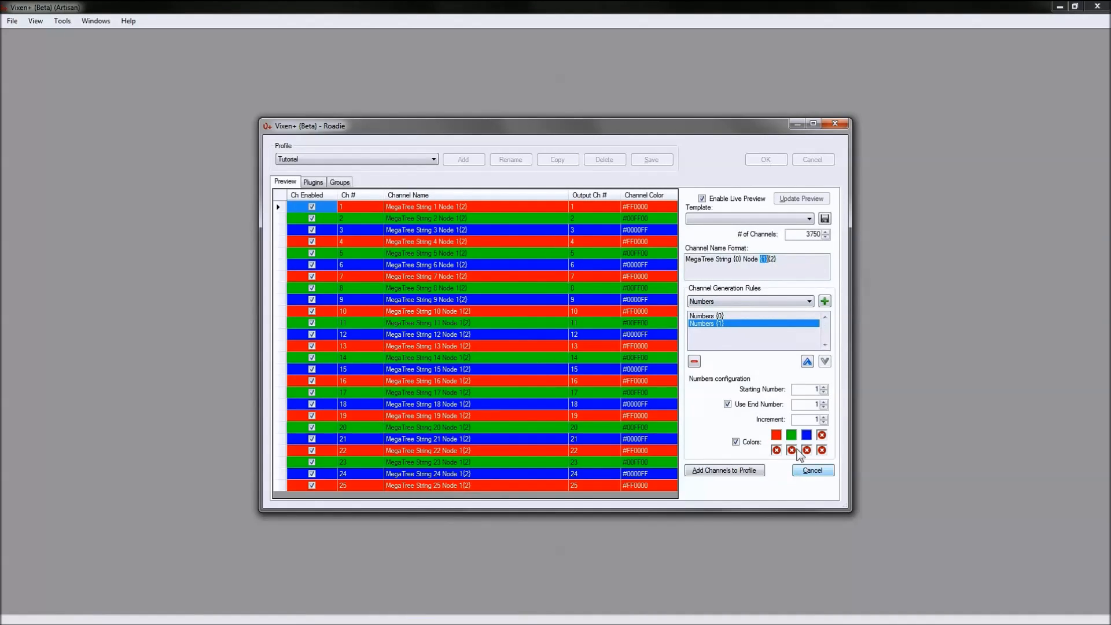
pyautogui.click(814, 404)
pyautogui.moveTo(839, 406); pyautogui.dragTo(842, 408)
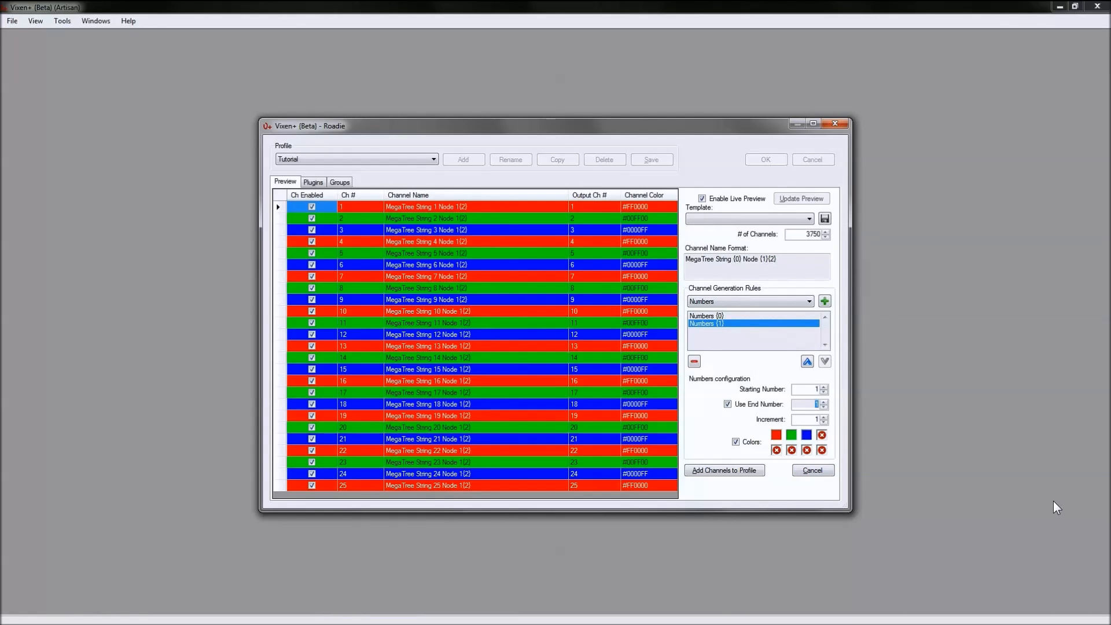
pyautogui.click(813, 419)
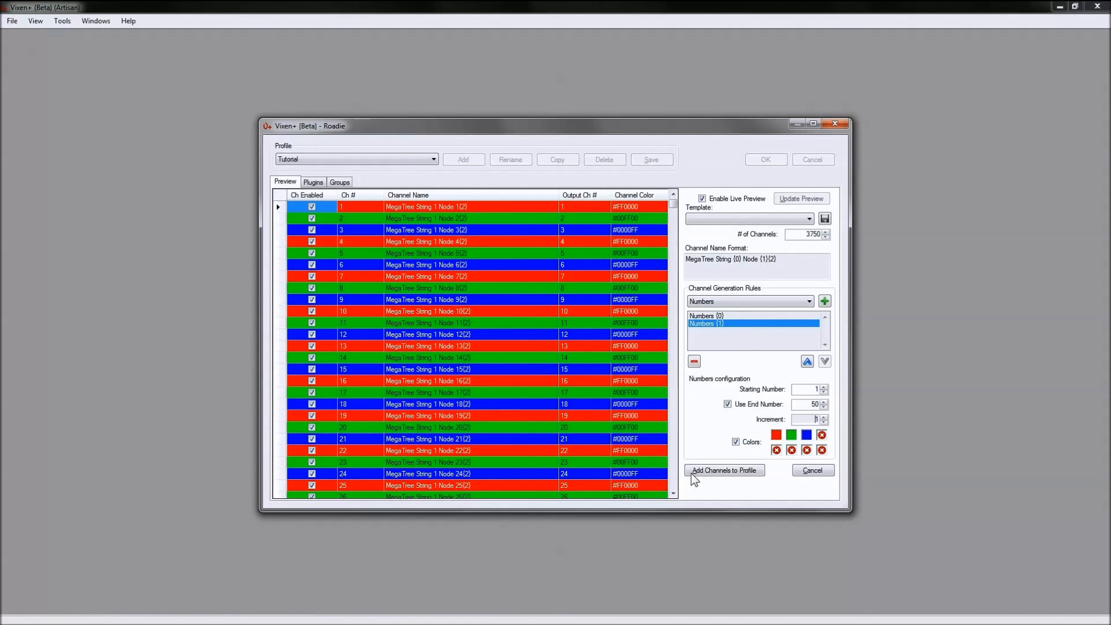
# Step: Check the string and node numbering in the preview, and add a Words channel generation rule for the {2} placeholder
pyautogui.click(673, 460)
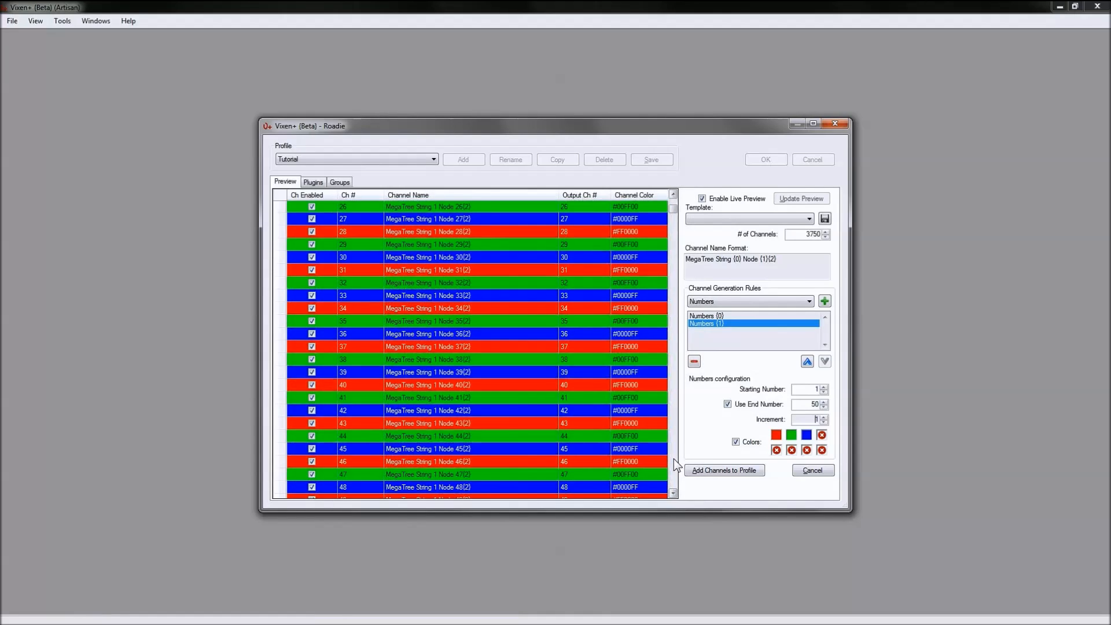
pyautogui.click(674, 463)
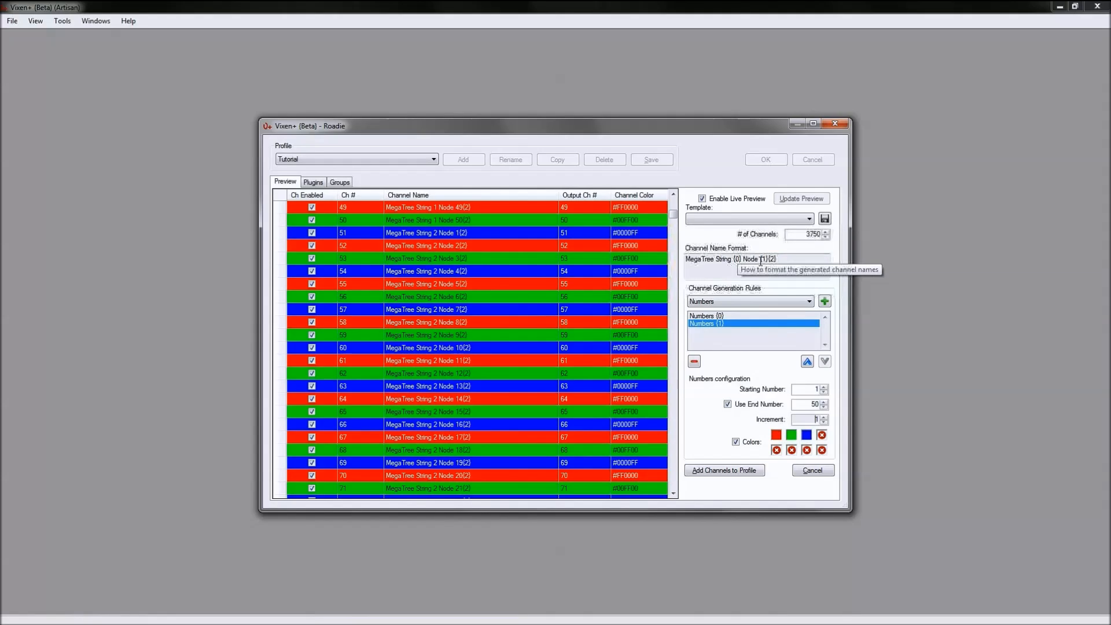
pyautogui.click(805, 300)
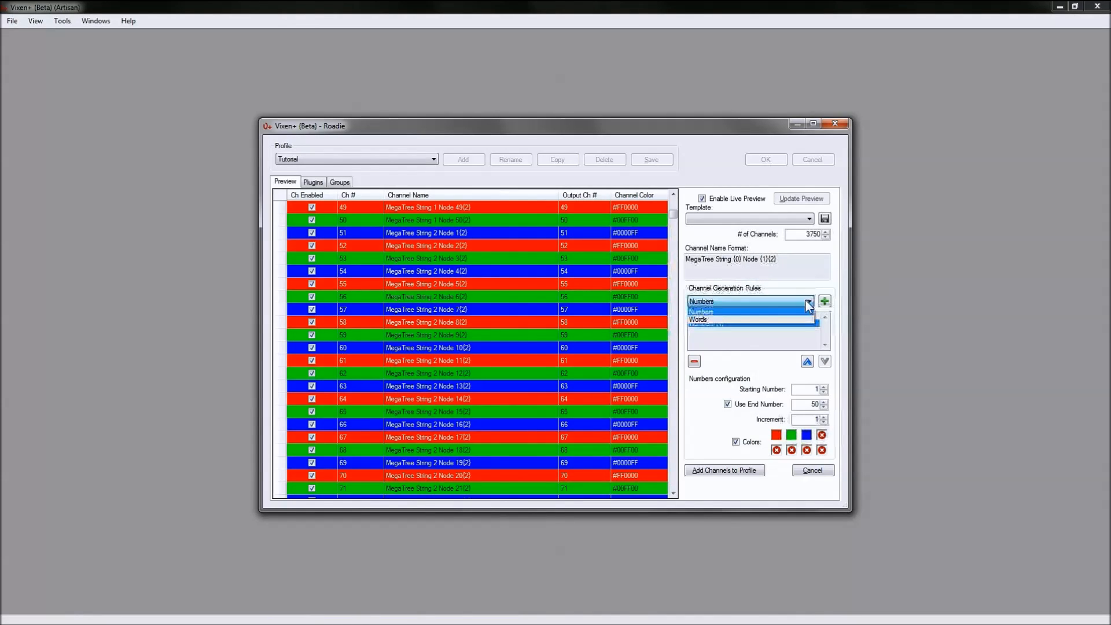
pyautogui.click(742, 319)
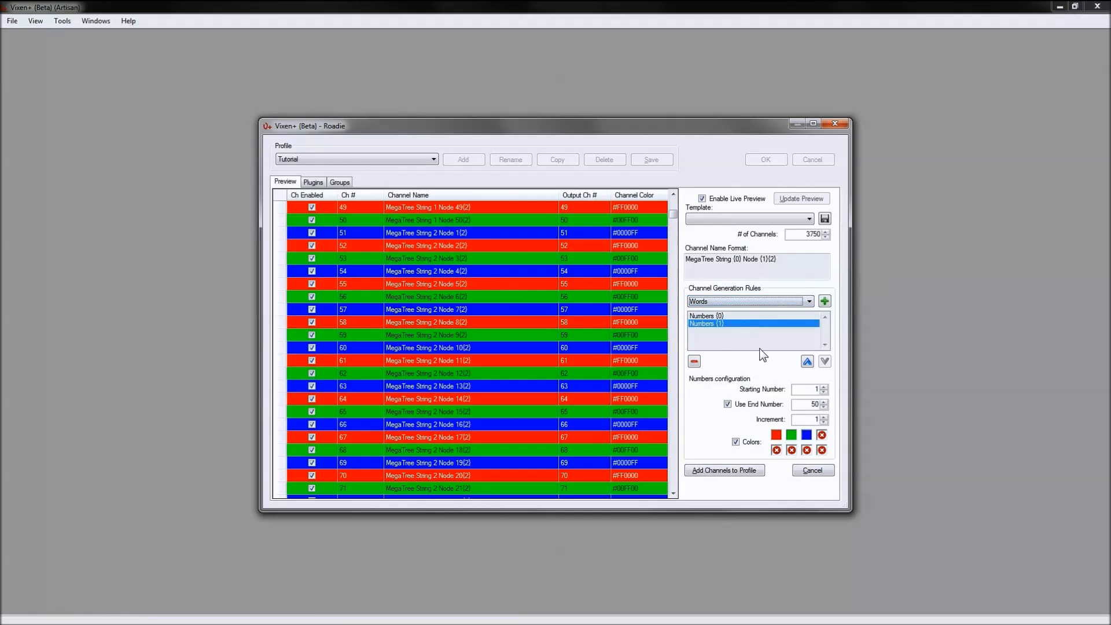
pyautogui.click(827, 301)
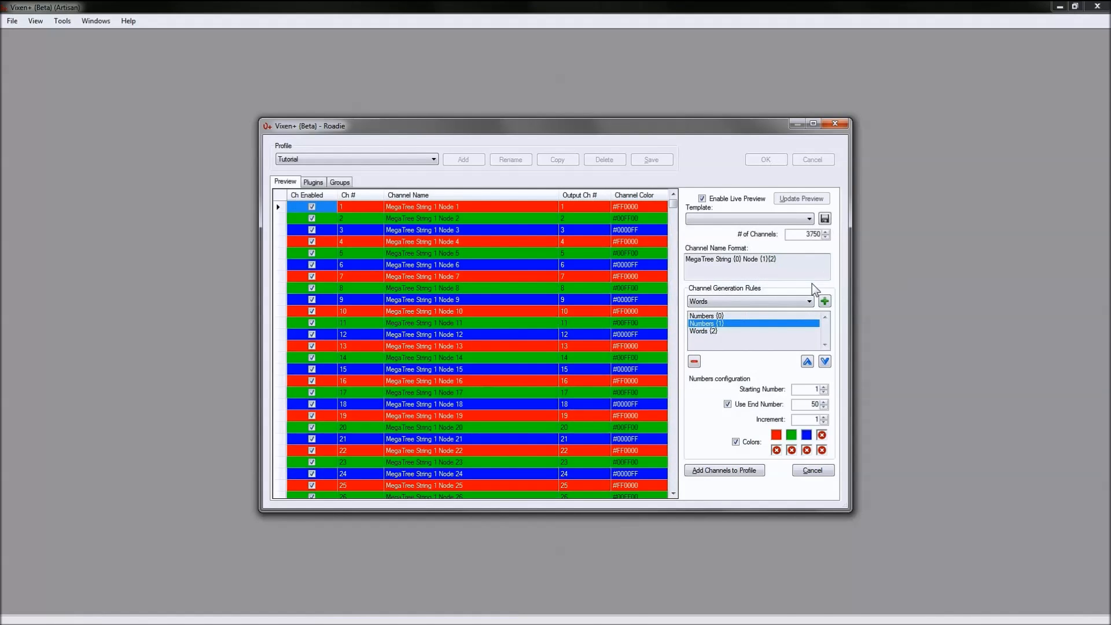
# Step: Fill the Words {2} rule with the words Red, Green and Blue, one per line
pyautogui.click(711, 331)
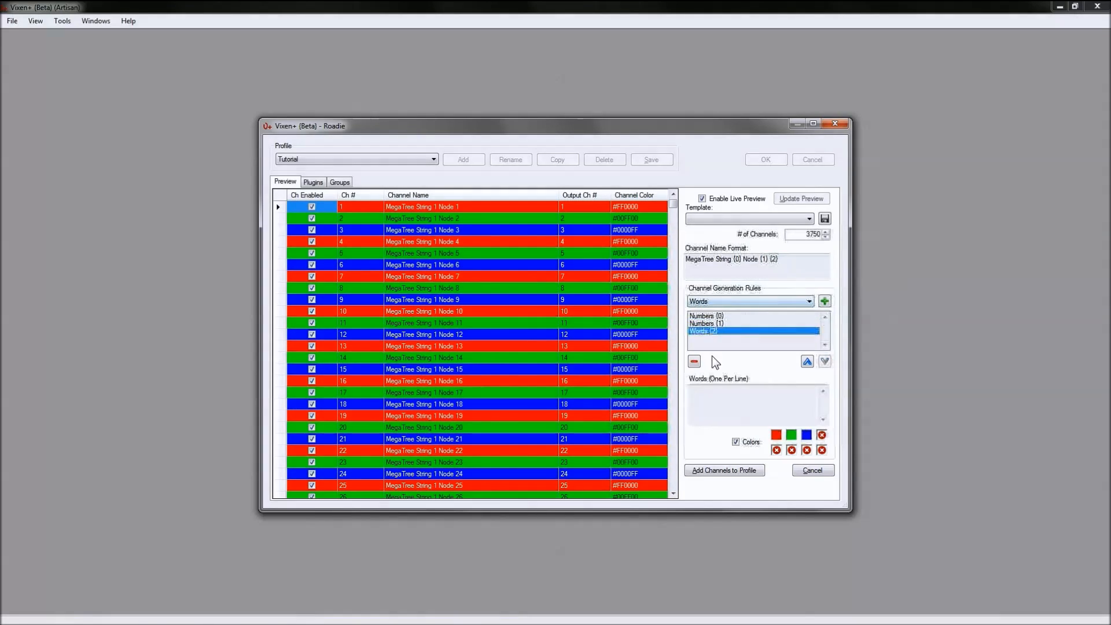
pyautogui.click(709, 395)
pyautogui.write('Red')
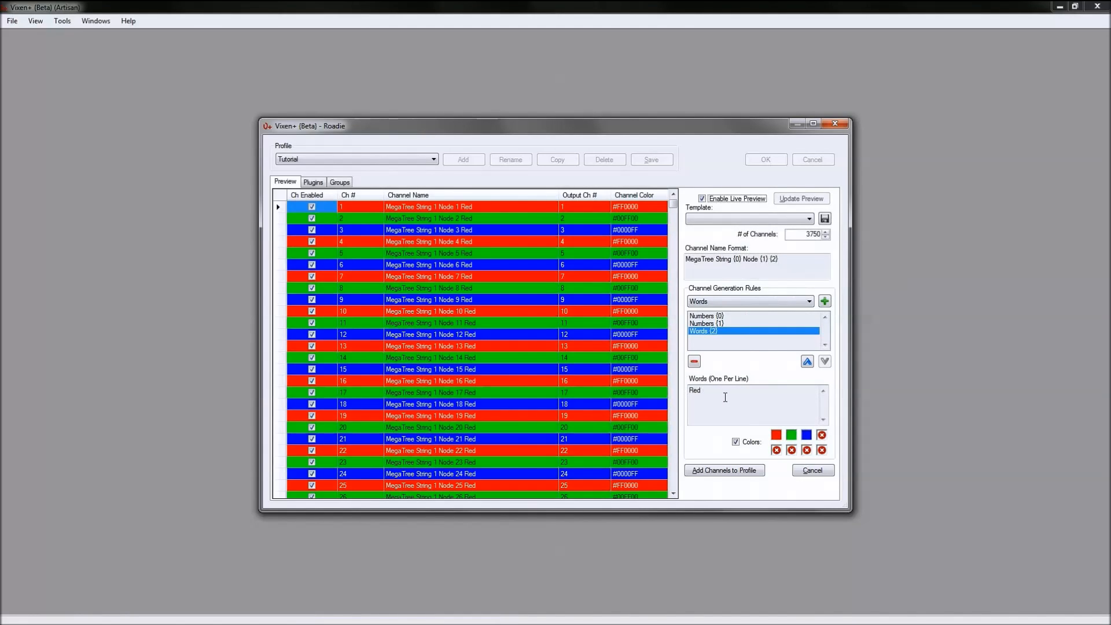
pyautogui.click(725, 398)
pyautogui.press('Return')
pyautogui.write('Green')
pyautogui.press('Return')
pyautogui.write('Blue')
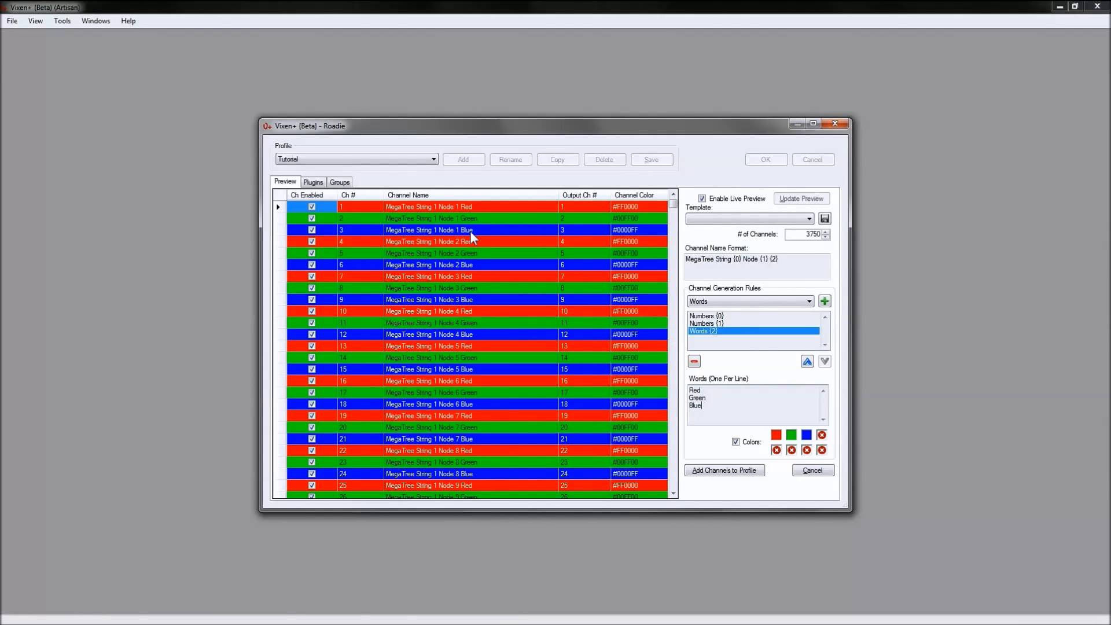
# Step: Check the generated MegaTree channel names down to the last channel and add the channels to the Tutorial profile
pyautogui.moveTo(799, 260); pyautogui.dragTo(686, 261)
pyautogui.moveTo(673, 208); pyautogui.dragTo(674, 504)
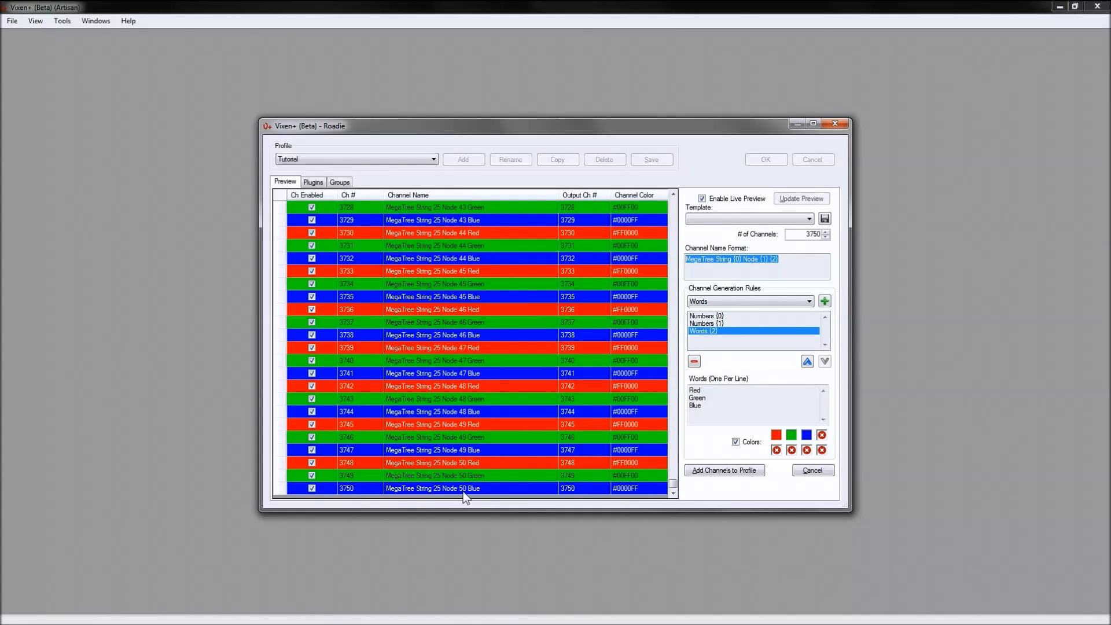
pyautogui.click(495, 488)
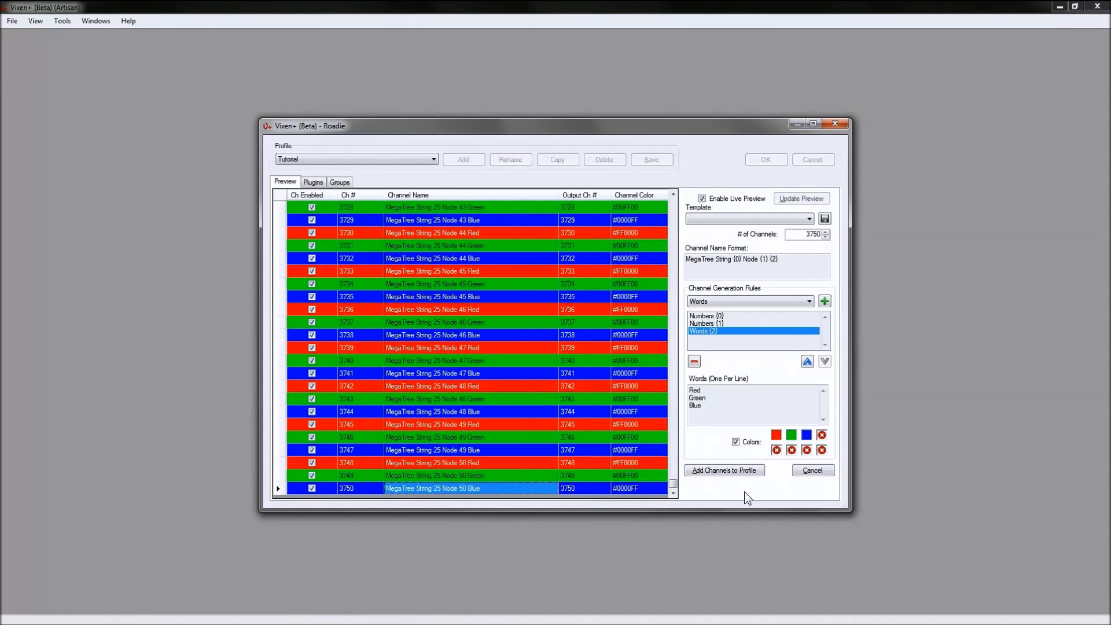
pyautogui.click(723, 471)
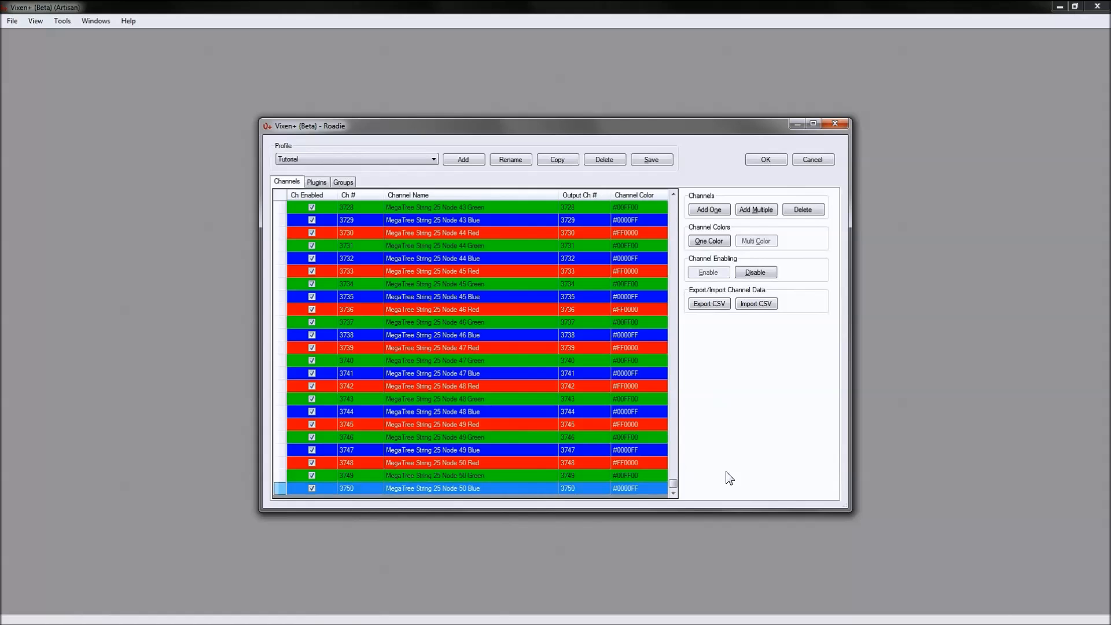
# Step: Reopen the multiple-channel setup and save its generation settings as a template named 25S50N MegaTree
pyautogui.moveTo(673, 483)
pyautogui.mouseDown()
pyautogui.moveTo(696, 260)
pyautogui.moveTo(677, 203)
pyautogui.moveTo(687, 199)
pyautogui.moveTo(681, 500)
pyautogui.mouseUp()
pyautogui.click(769, 212)
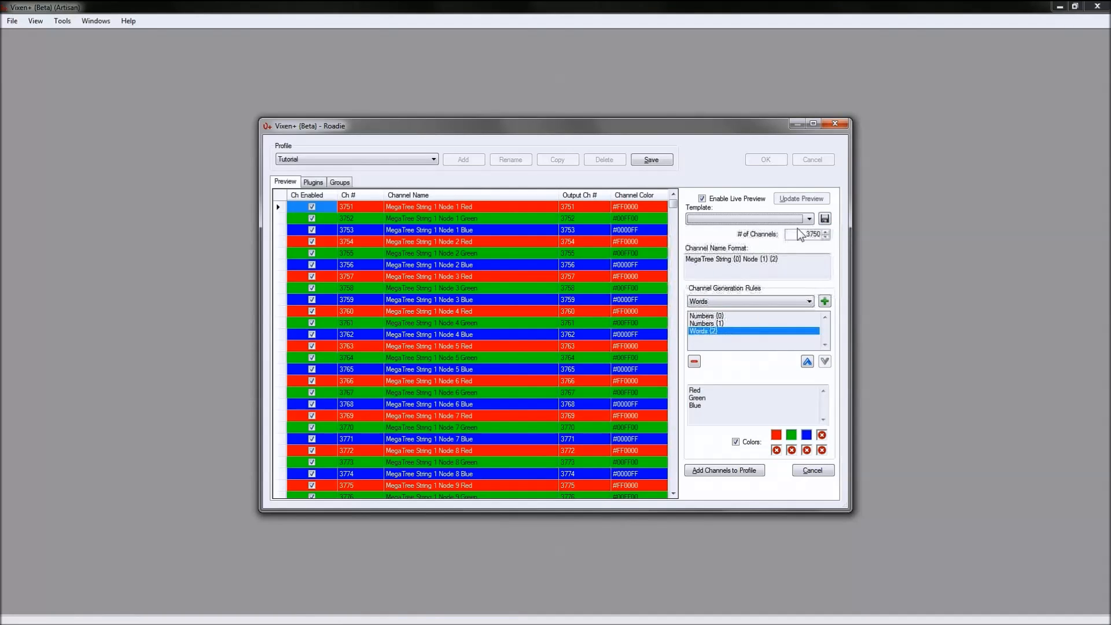
pyautogui.click(826, 219)
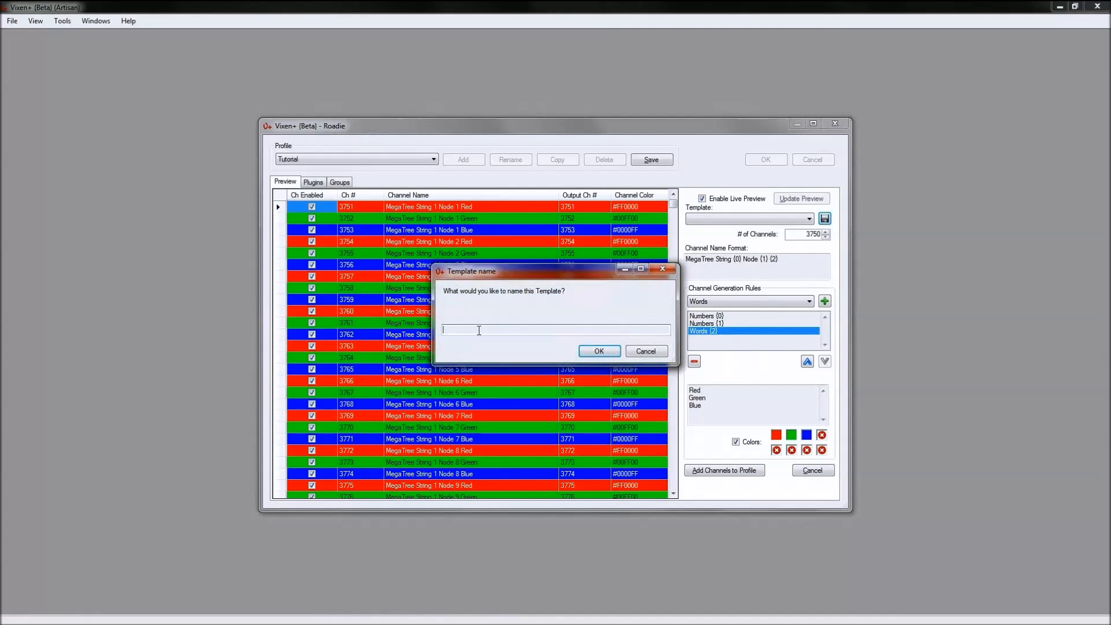
pyautogui.write('25S50N MegaTree')
pyautogui.click(598, 350)
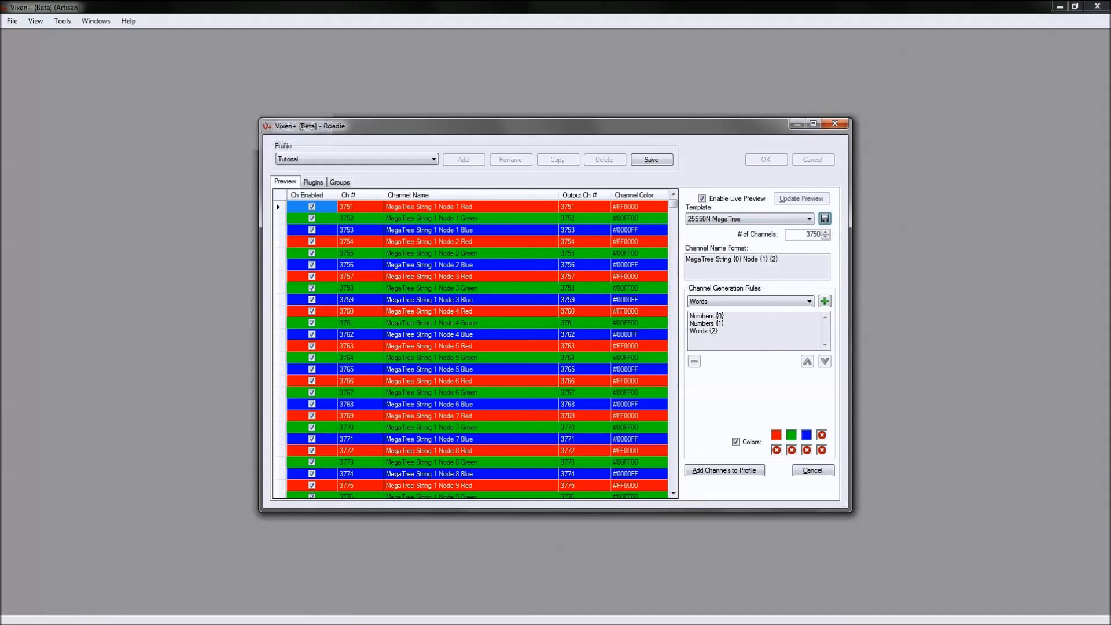
# Step: Switch to File Explorer and locate the 25S50N MegaTree.vpt template file in Tutorial\Data\Support\Templates
pyautogui.hotkey('alt', 'Tab')
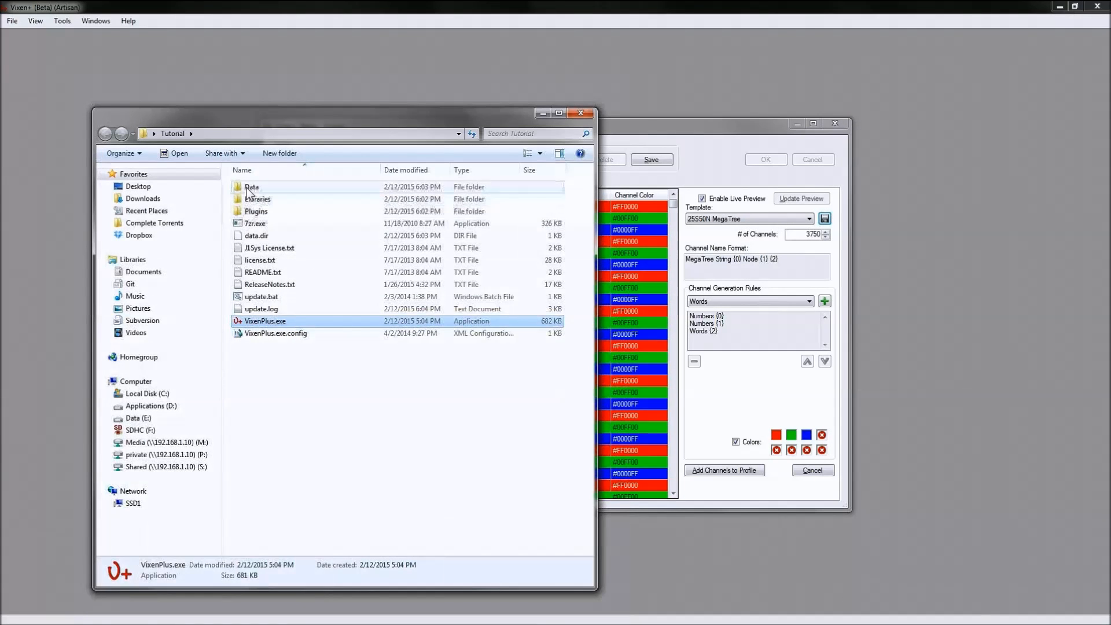
pyautogui.doubleClick(251, 188)
pyautogui.doubleClick(289, 224)
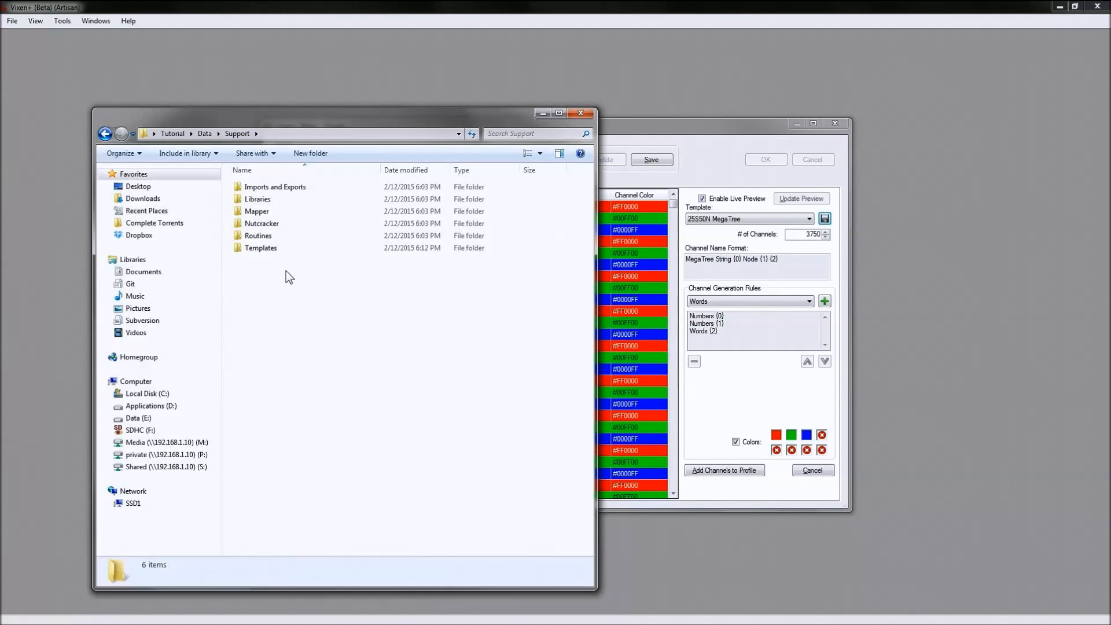
pyautogui.doubleClick(269, 248)
pyautogui.click(273, 188)
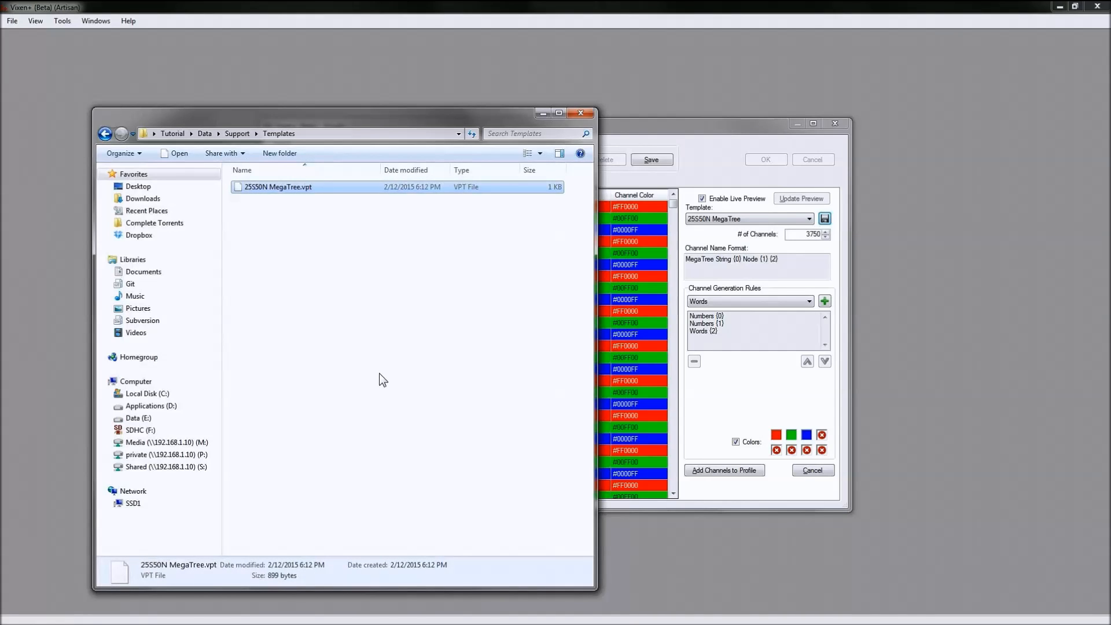
# Step: Inspect the XML of 25S50N MegaTree.vpt in Notepad++, then close the file and the Templates folder window
pyautogui.rightClick(265, 189)
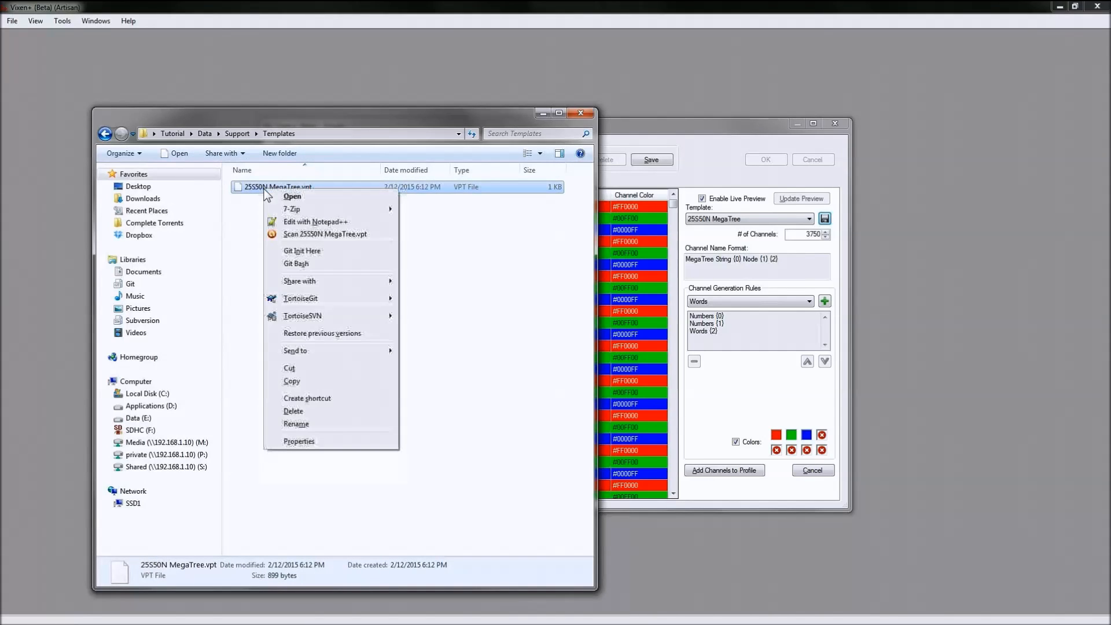
pyautogui.click(290, 223)
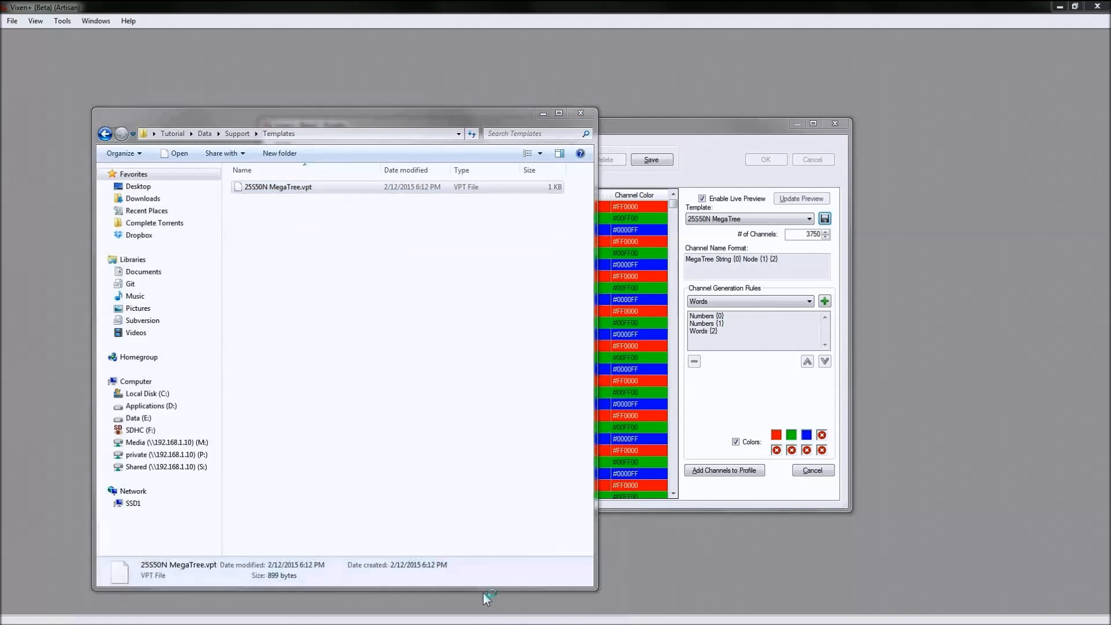
pyautogui.doubleClick(495, 2)
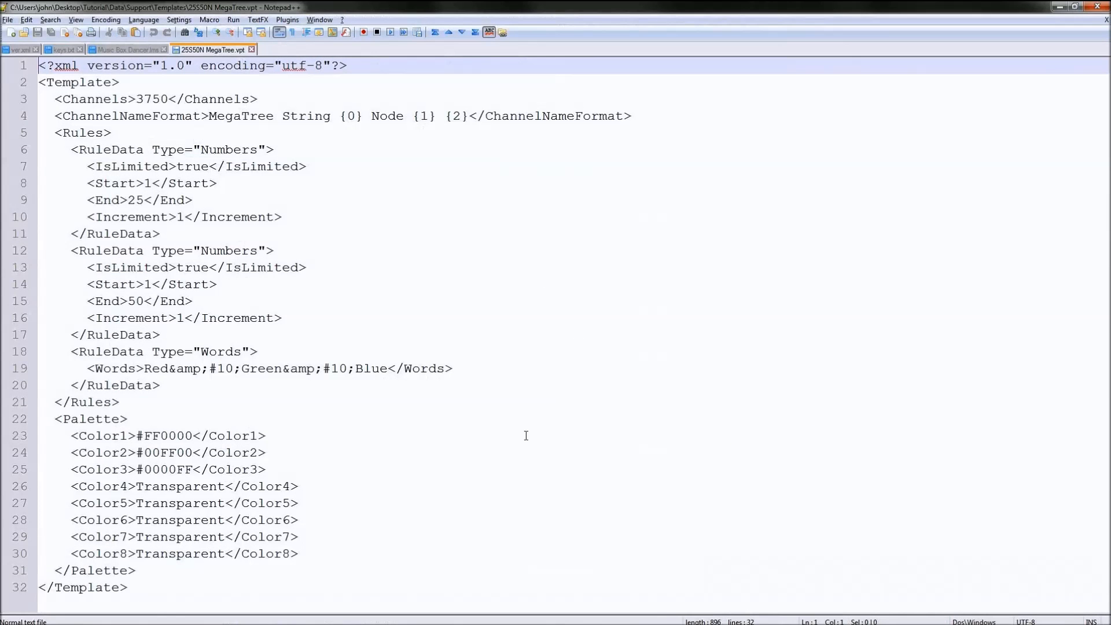
pyautogui.click(1105, 19)
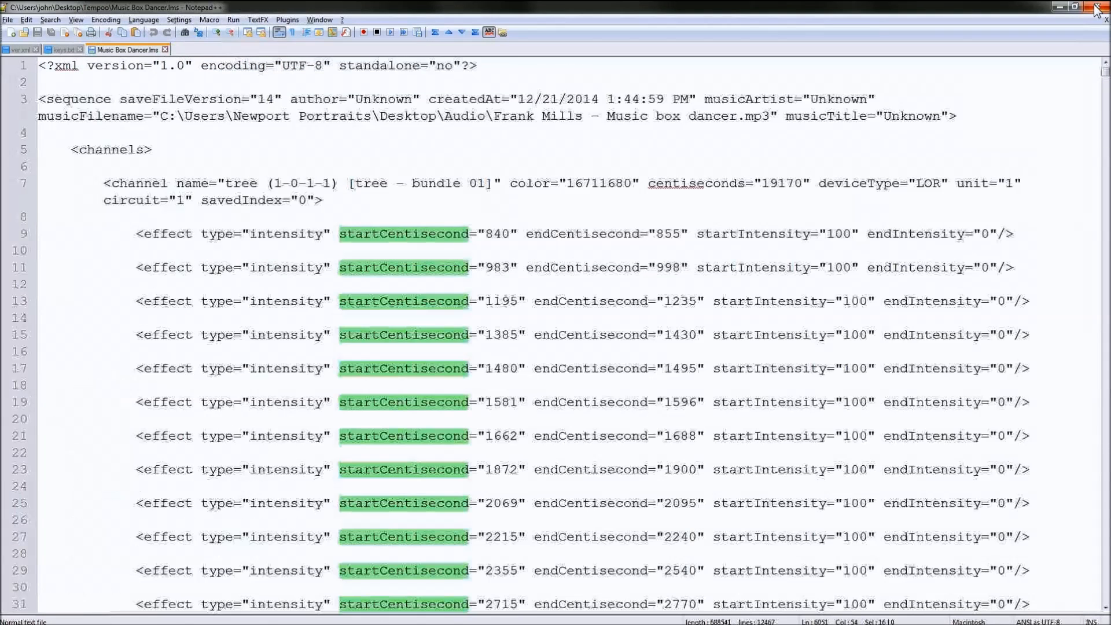
pyautogui.click(1058, 7)
pyautogui.click(339, 284)
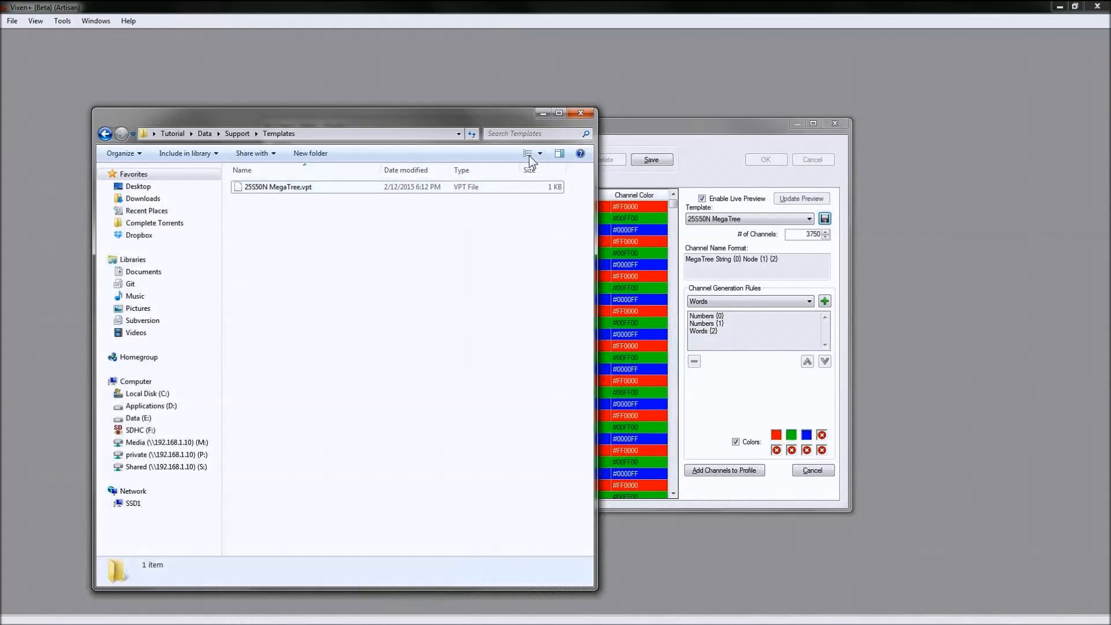
pyautogui.click(580, 113)
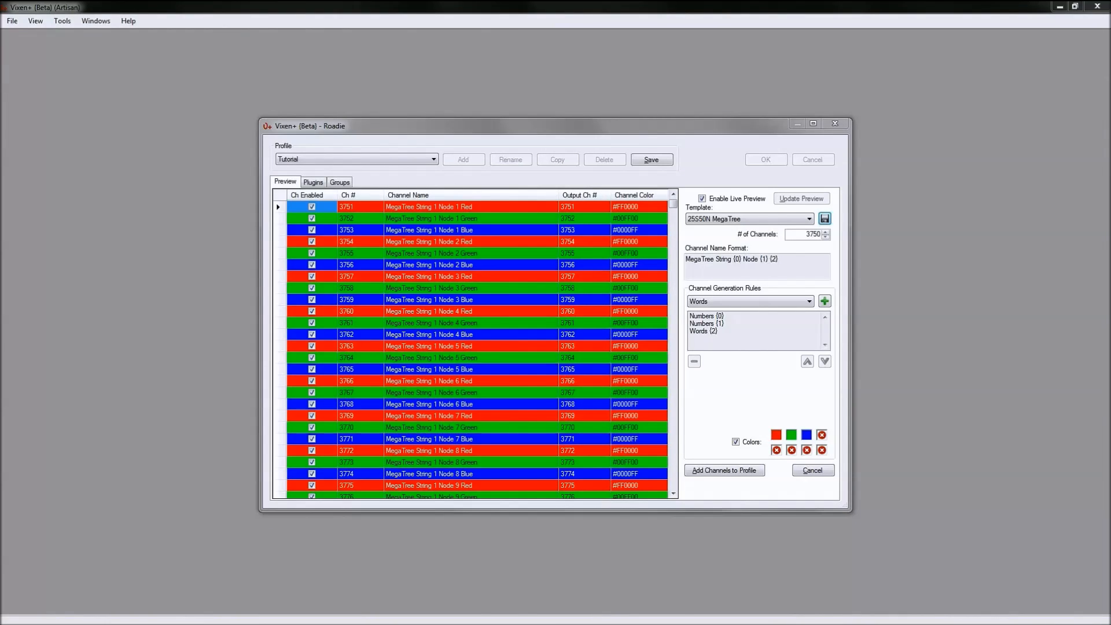
# Step: Leave the multiple-channel setup without adding another batch and view the profile's channel list
pyautogui.click(812, 470)
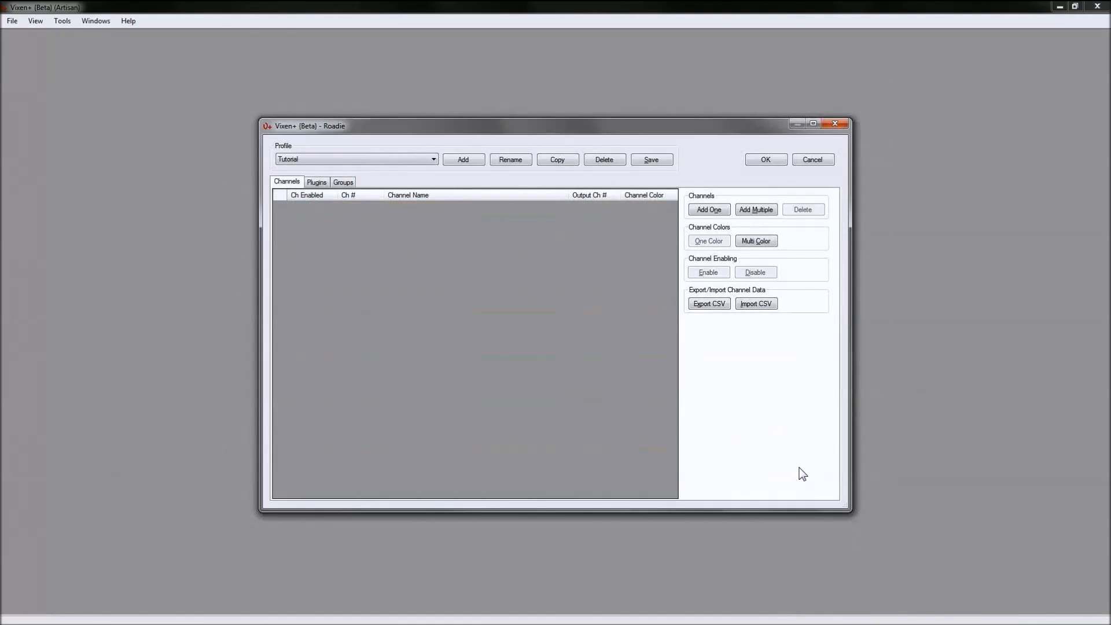
pyautogui.click(322, 182)
pyautogui.click(287, 182)
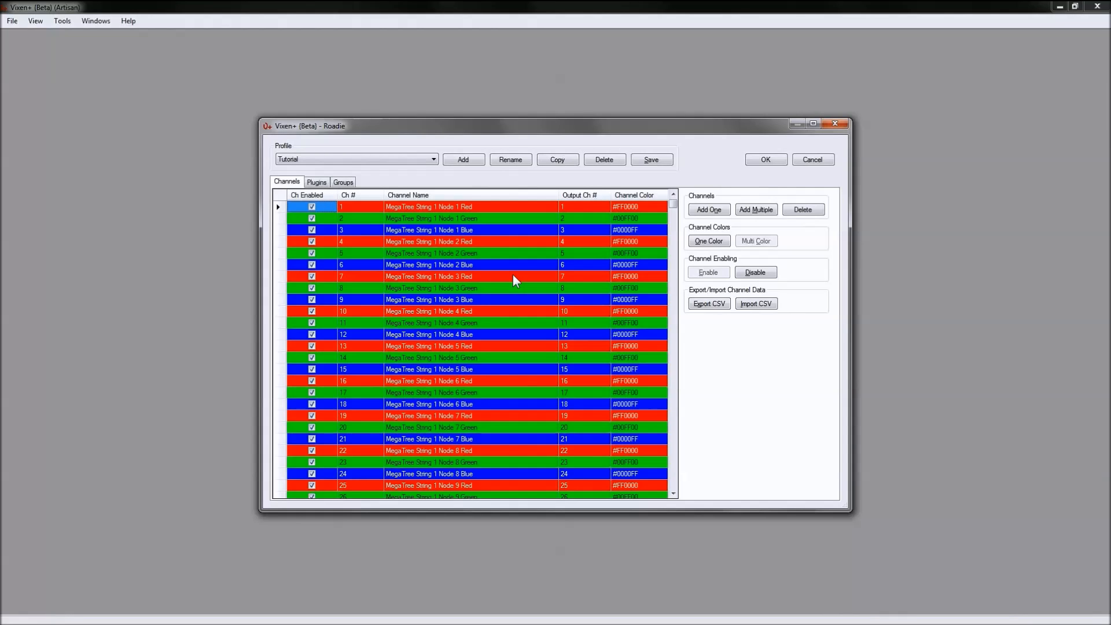
# Step: Reopen the multiple-channel setup and remove both Numbers rules and the Words rule
pyautogui.click(756, 209)
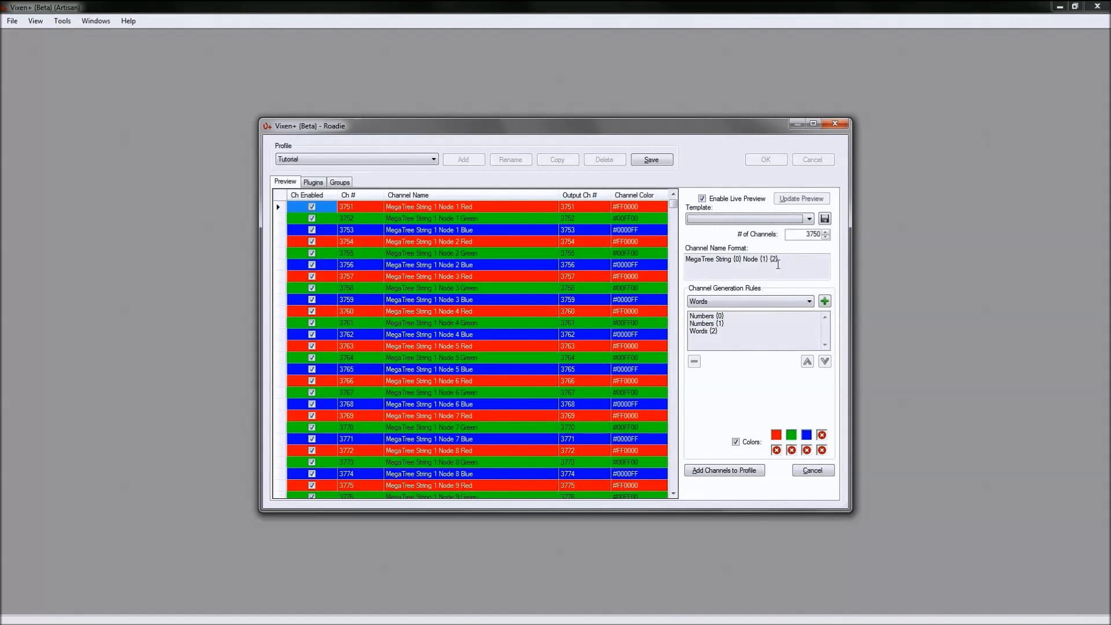
pyautogui.click(707, 316)
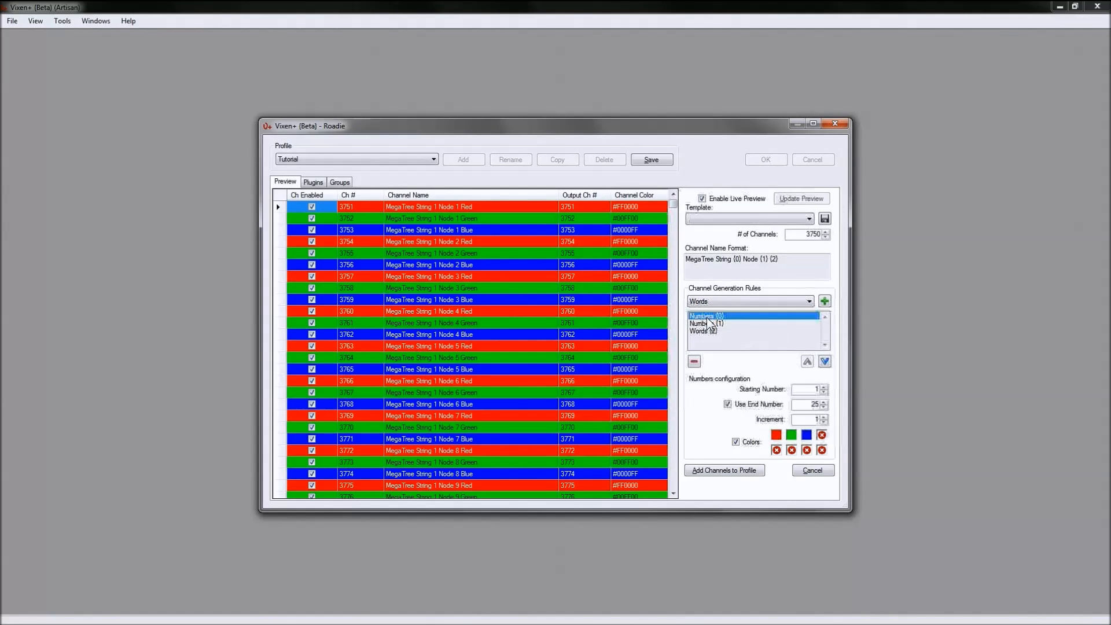
pyautogui.click(694, 362)
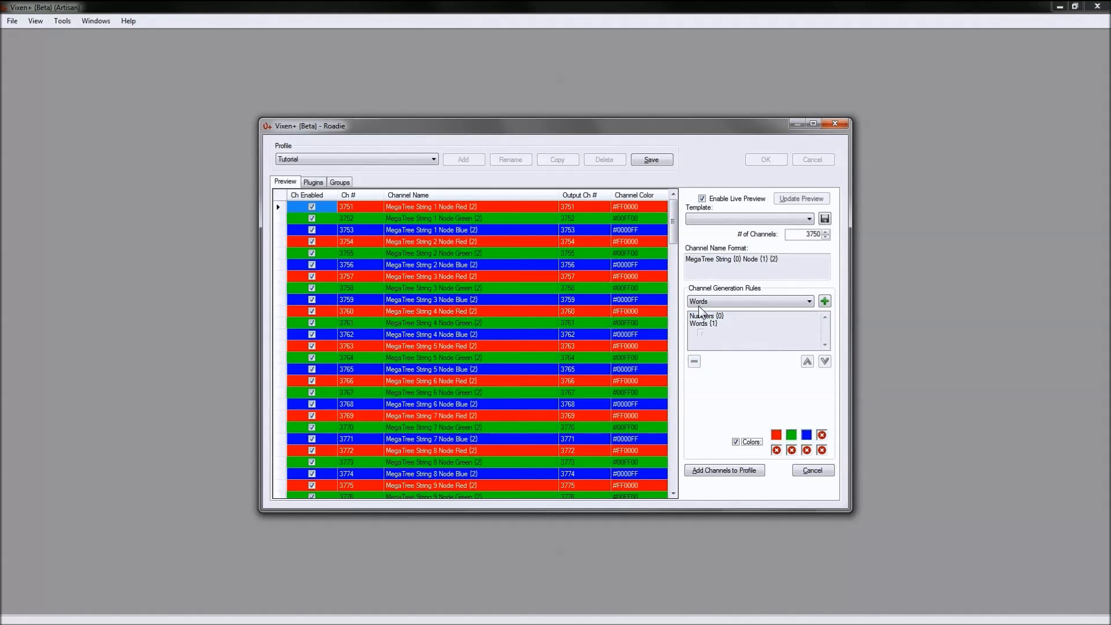
pyautogui.click(695, 323)
pyautogui.click(694, 361)
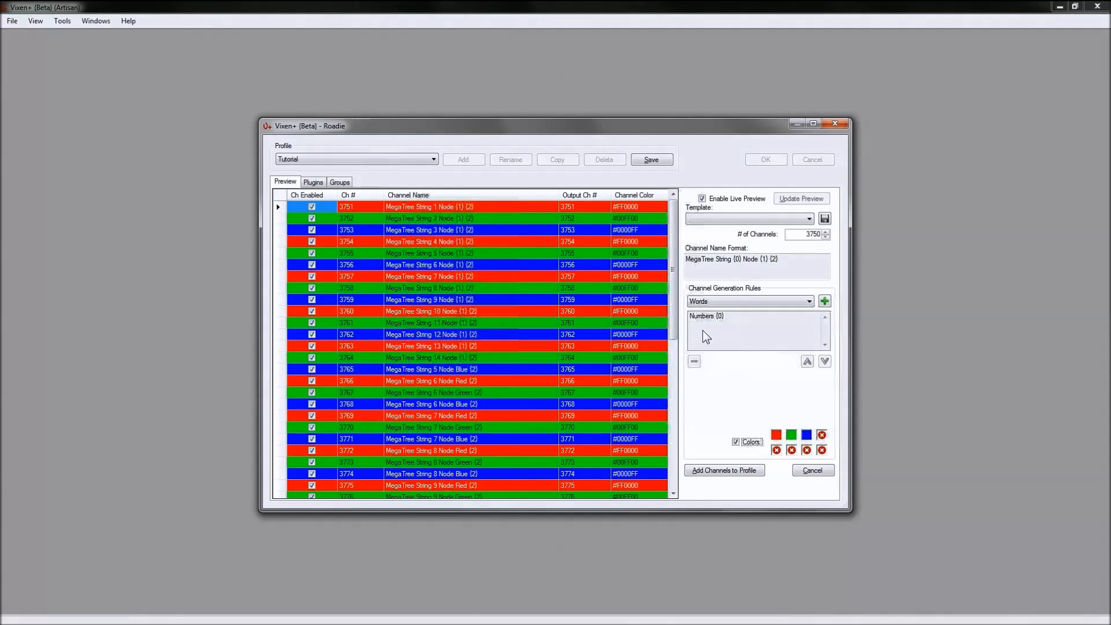
pyautogui.click(706, 318)
pyautogui.click(694, 361)
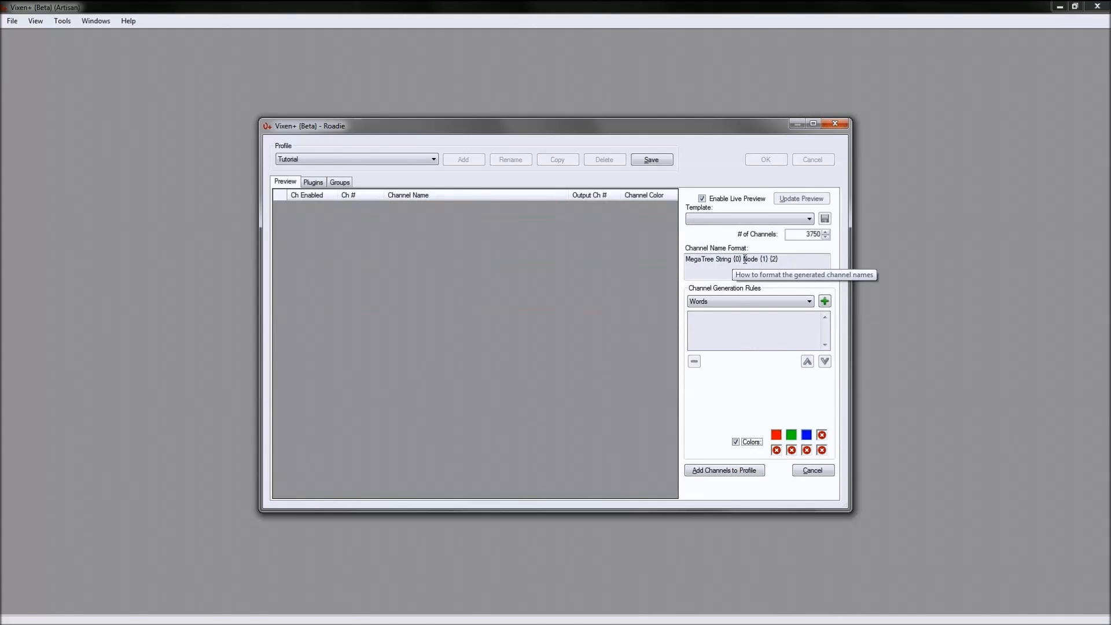
# Step: Shorten the channel name format to MegaTree String {0} {1}
pyautogui.moveTo(744, 259); pyautogui.dragTo(770, 260)
pyautogui.press('Delete')
pyautogui.hotkey('shift', 'End')
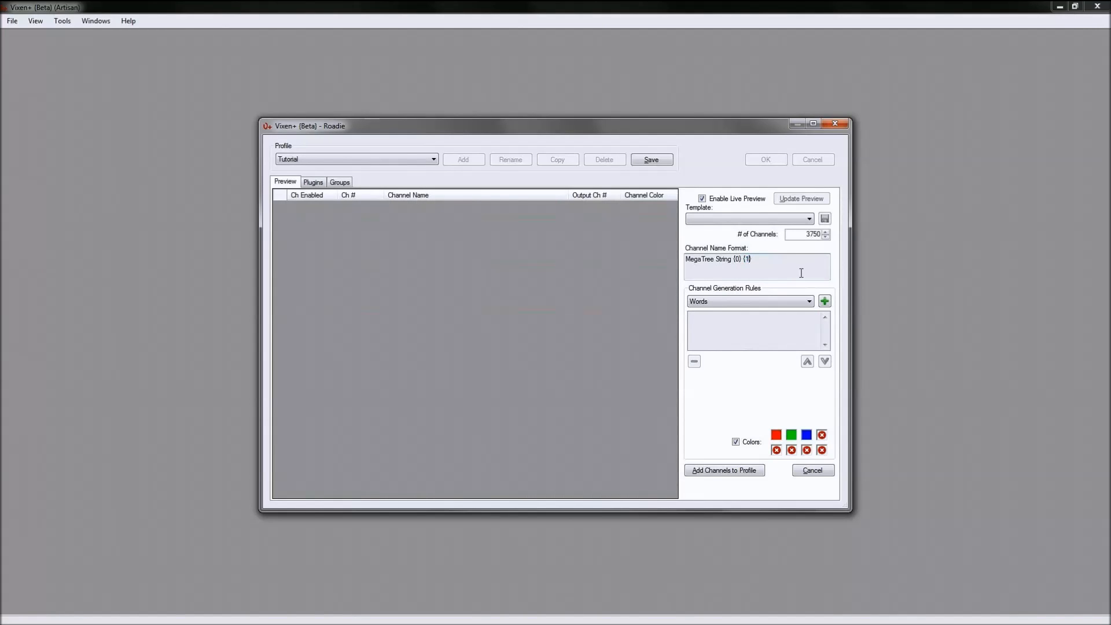
# Step: Add a Numbers generation rule for {0} and a Words generation rule for {1}
pyautogui.click(754, 302)
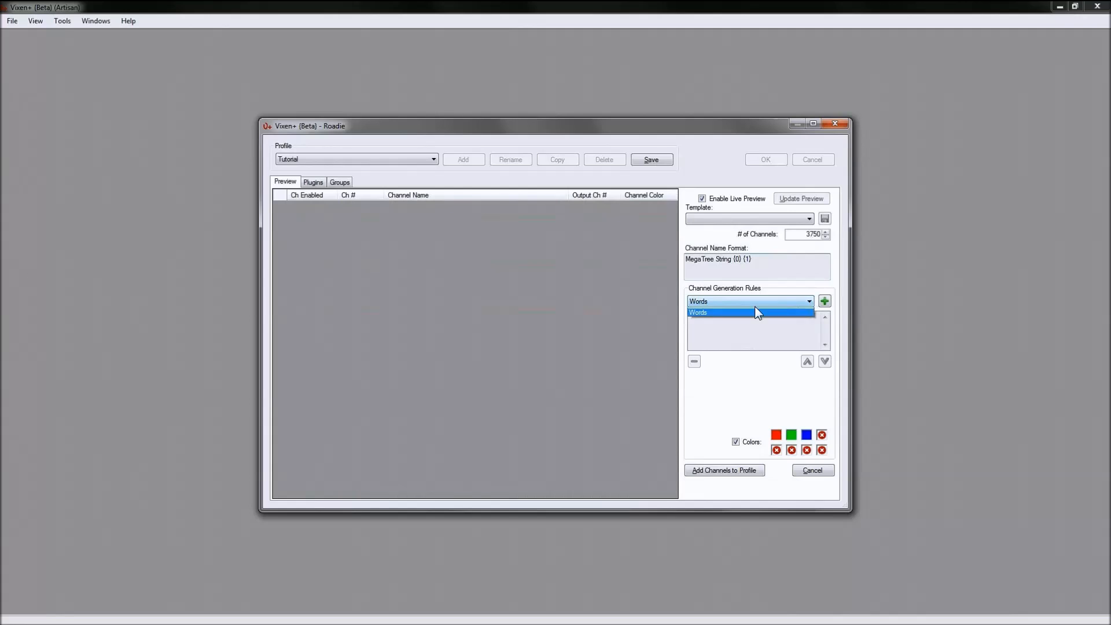
pyautogui.click(744, 313)
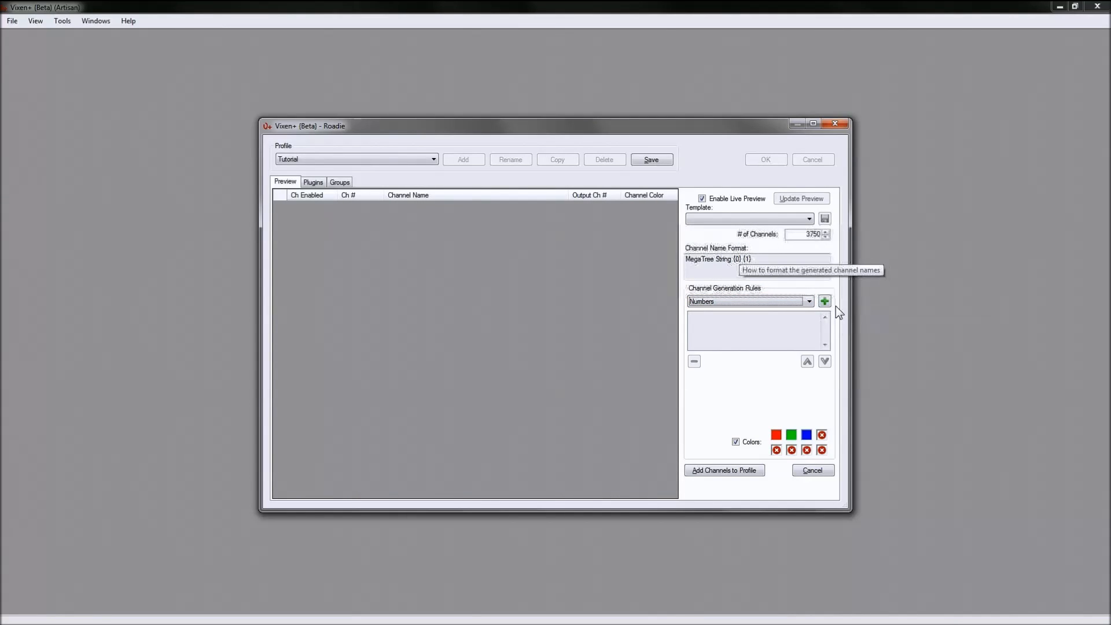
pyautogui.click(825, 302)
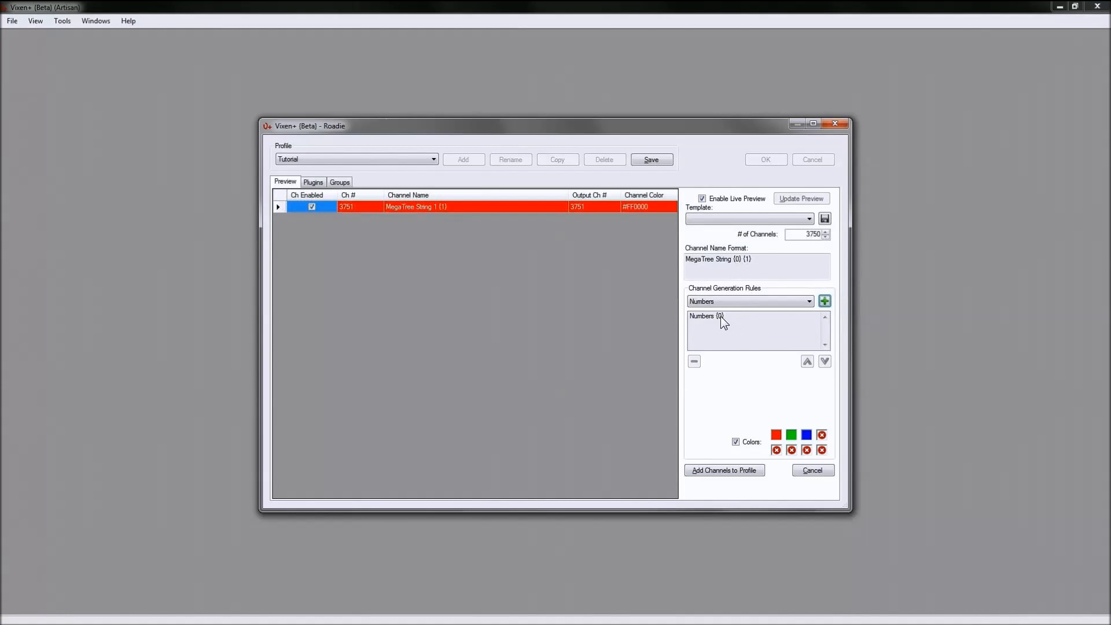
pyautogui.click(809, 301)
pyautogui.click(710, 315)
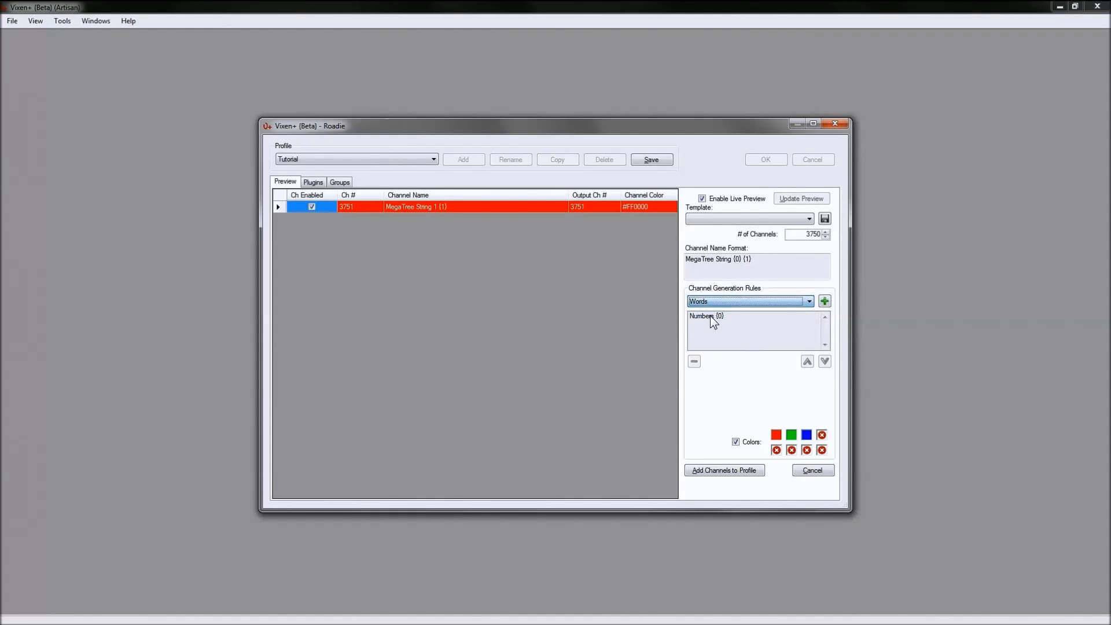
pyautogui.click(825, 301)
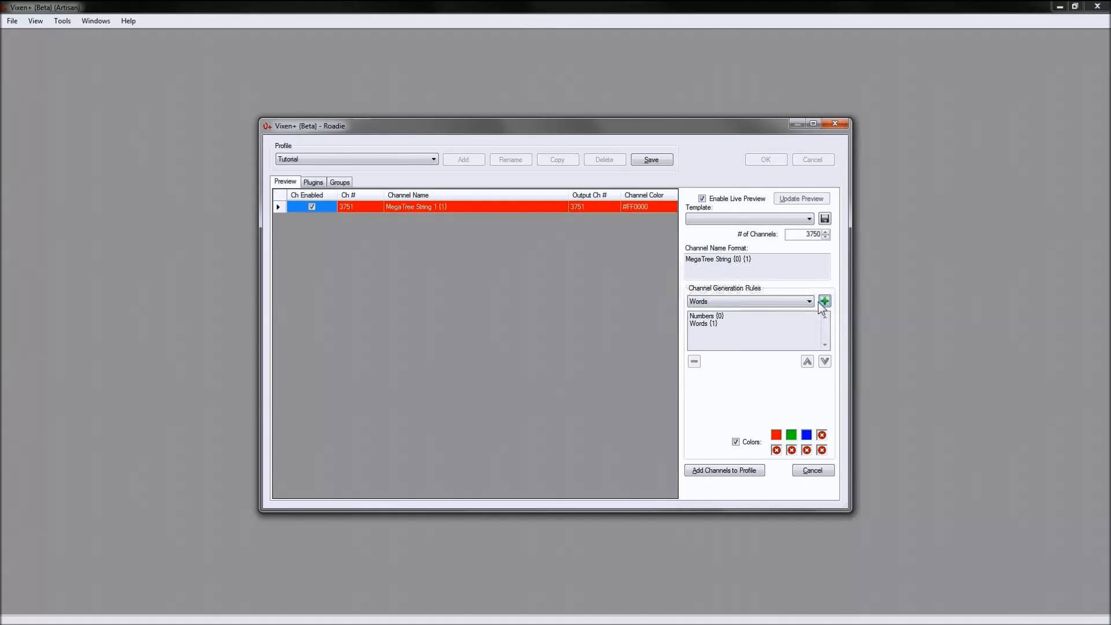
# Step: Fill the Words {1} rule with Red, Green, Blue and White, one per line
pyautogui.click(708, 323)
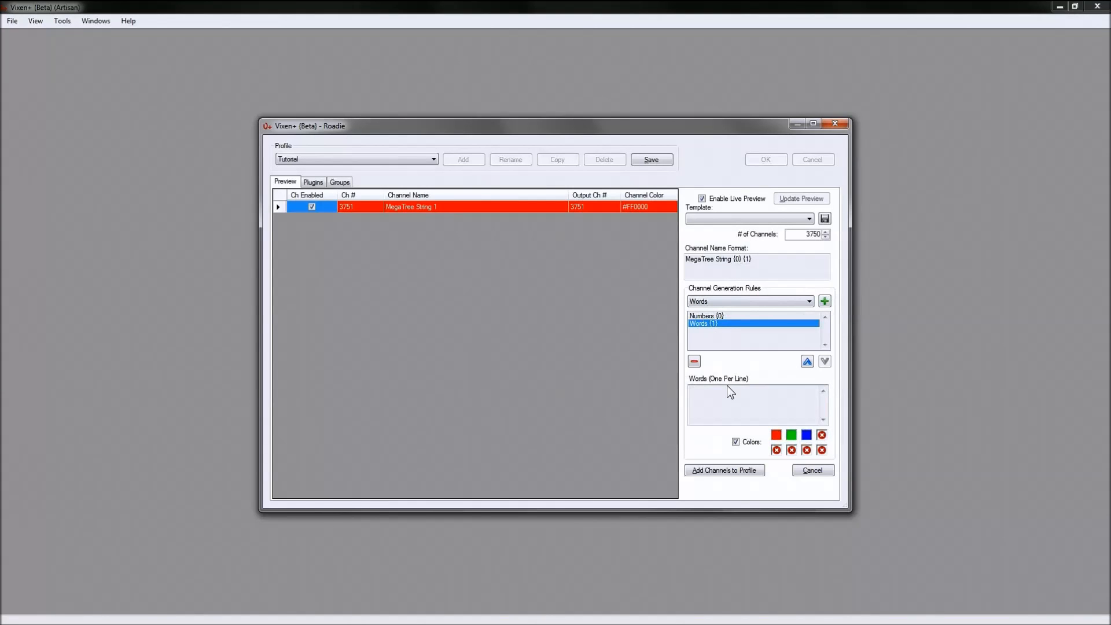
pyautogui.press('Return')
pyautogui.write('Green')
pyautogui.press('Return')
pyautogui.write('B')
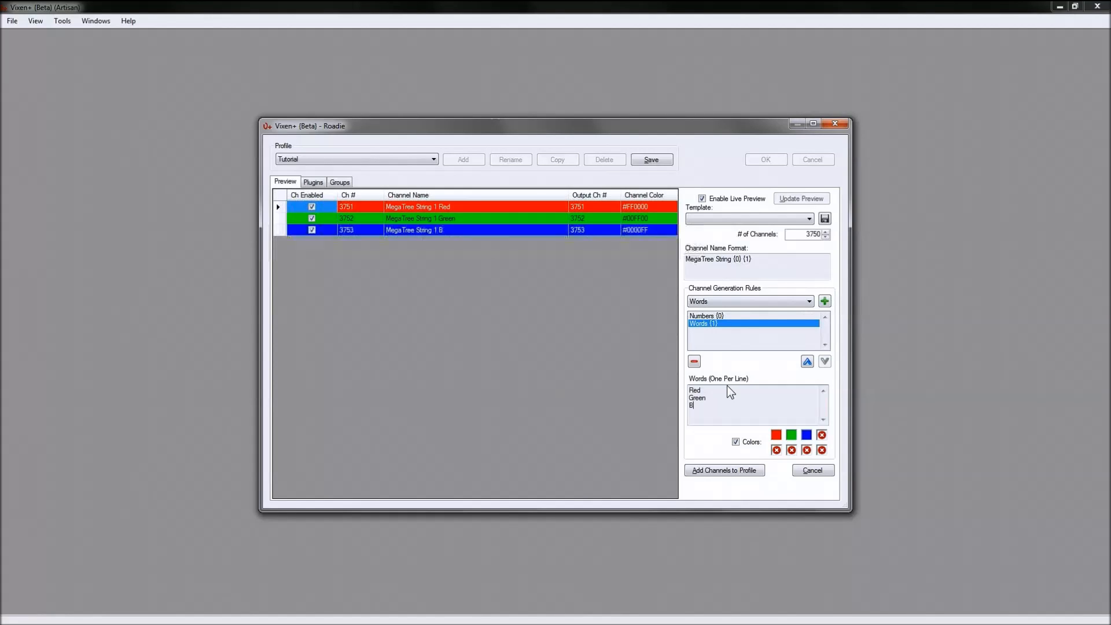
pyautogui.write('lue')
pyautogui.press('Return')
pyautogui.write('White')
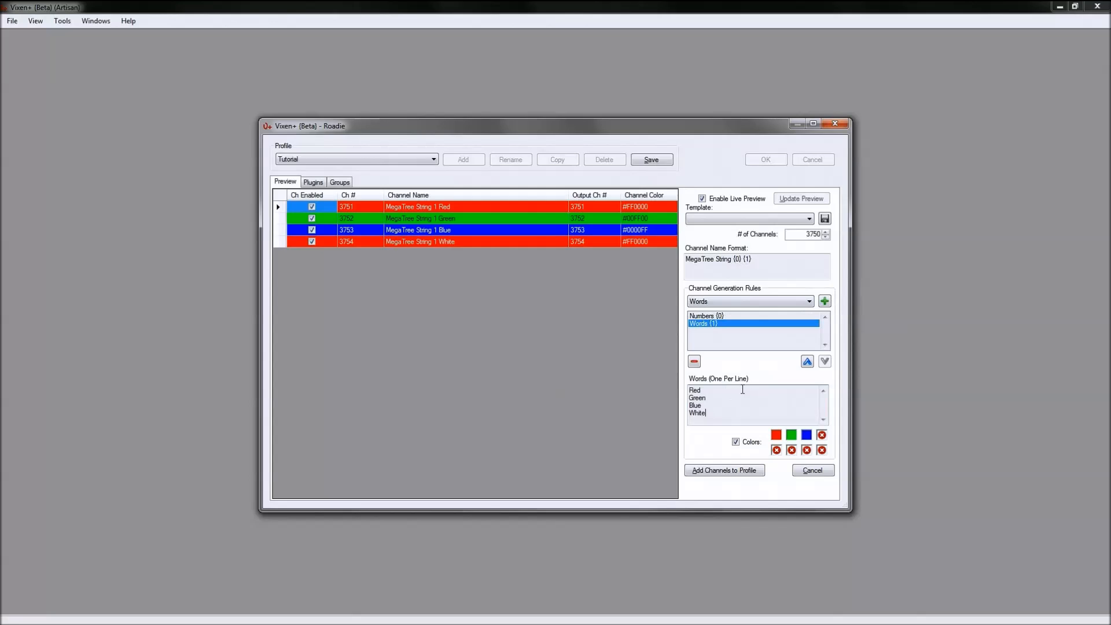
# Step: Set the Numbers {0} rule's end number to 8 and the number of channels to 32
pyautogui.click(717, 316)
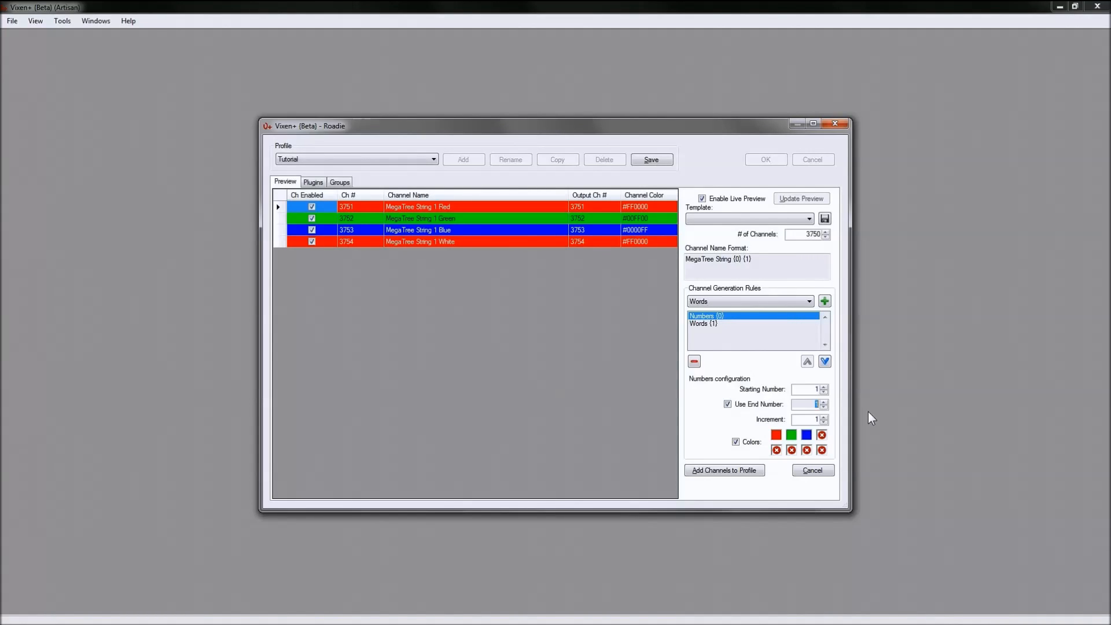
pyautogui.write('8')
pyautogui.moveTo(800, 234); pyautogui.dragTo(878, 233)
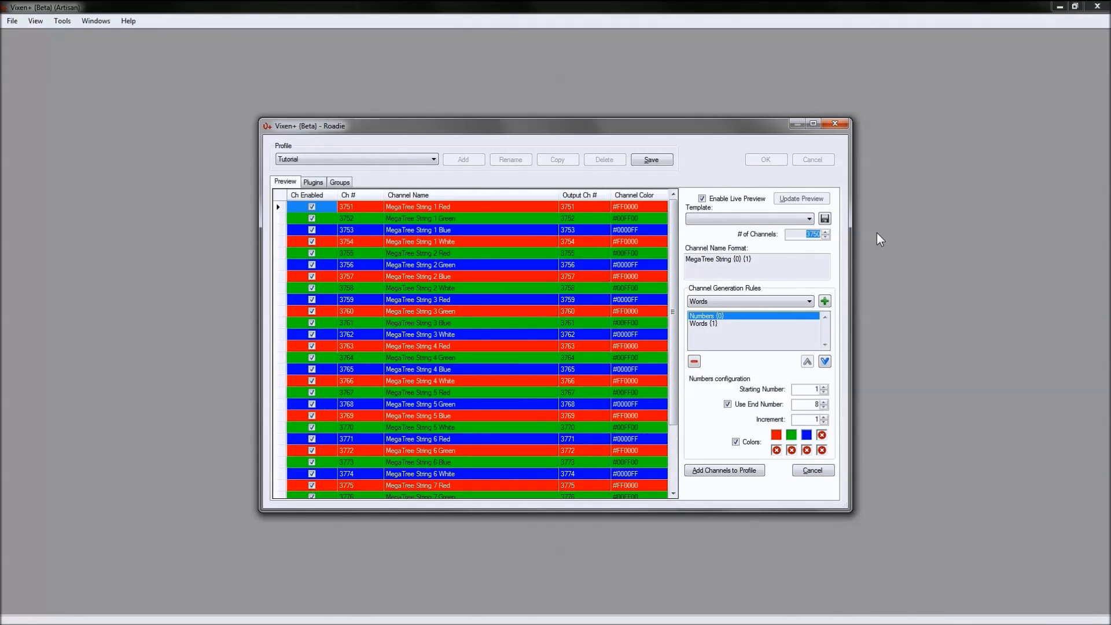
pyautogui.write('32')
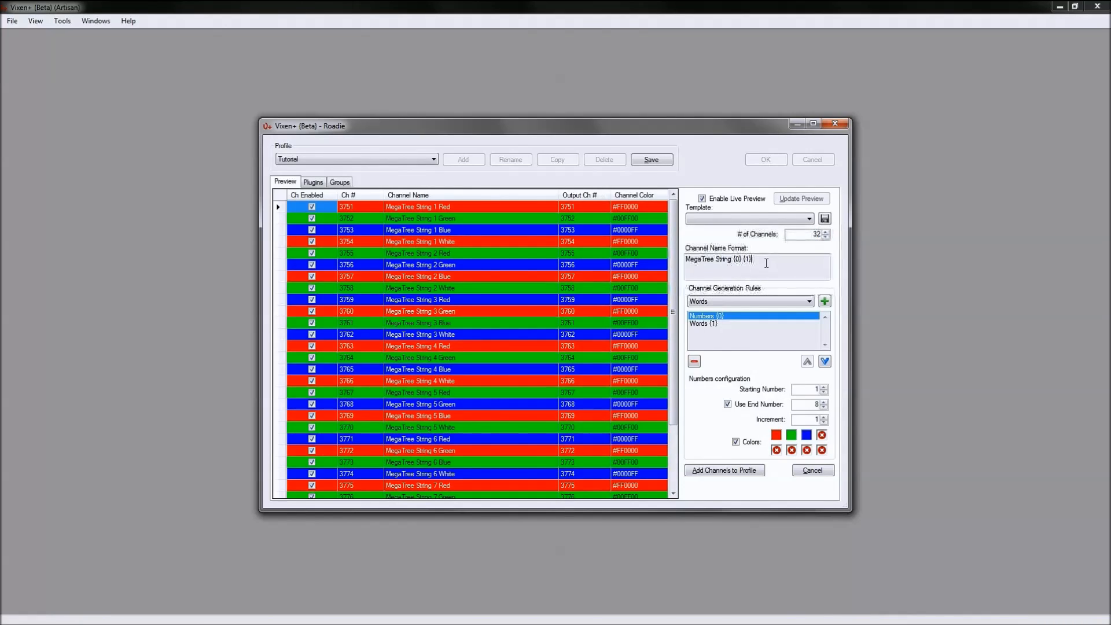
# Step: Set the fourth colour in the Words {1} rule's colour sequence to white (FFFFFF)
pyautogui.moveTo(671, 206); pyautogui.dragTo(671, 268)
pyautogui.moveTo(672, 258)
pyautogui.mouseDown()
pyautogui.moveTo(687, 390)
pyautogui.moveTo(674, 394)
pyautogui.moveTo(662, 253)
pyautogui.mouseUp()
pyautogui.click(468, 240)
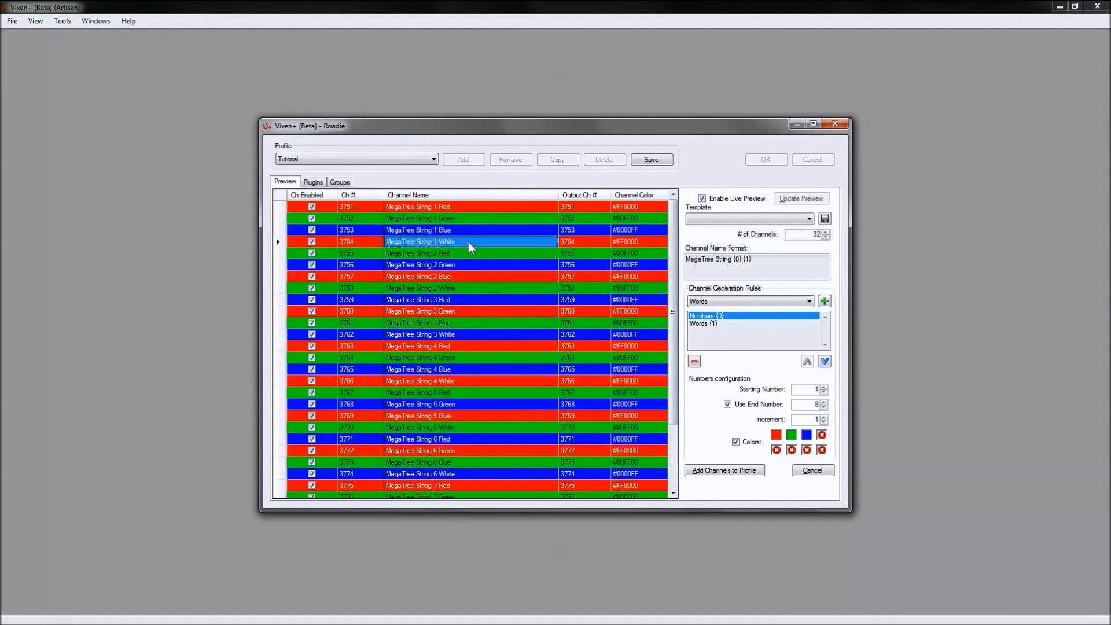
pyautogui.click(480, 252)
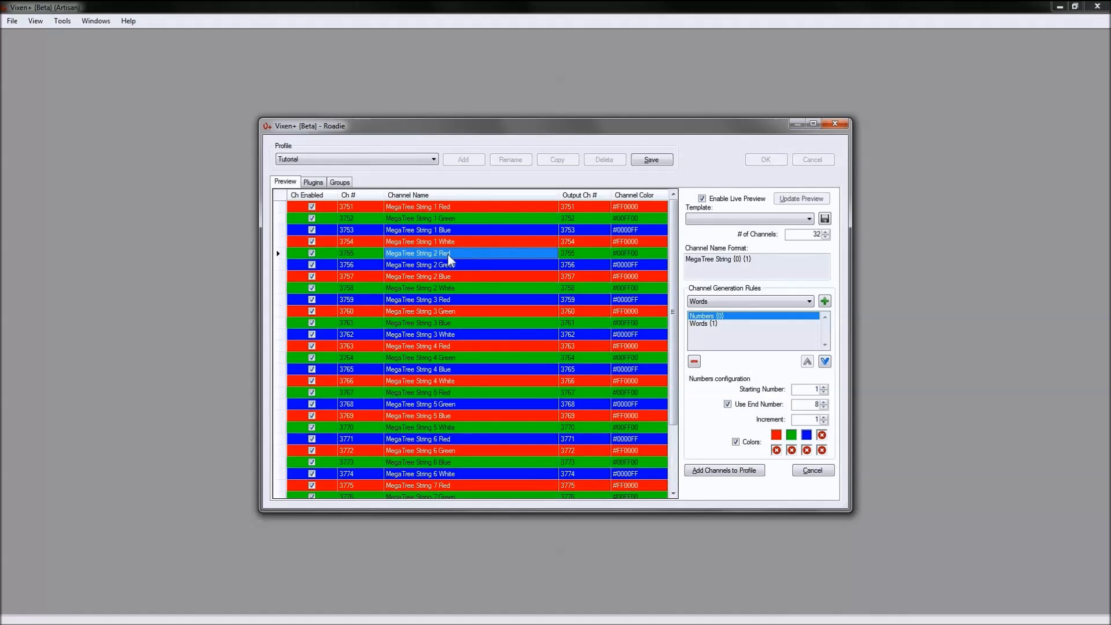
pyautogui.click(474, 264)
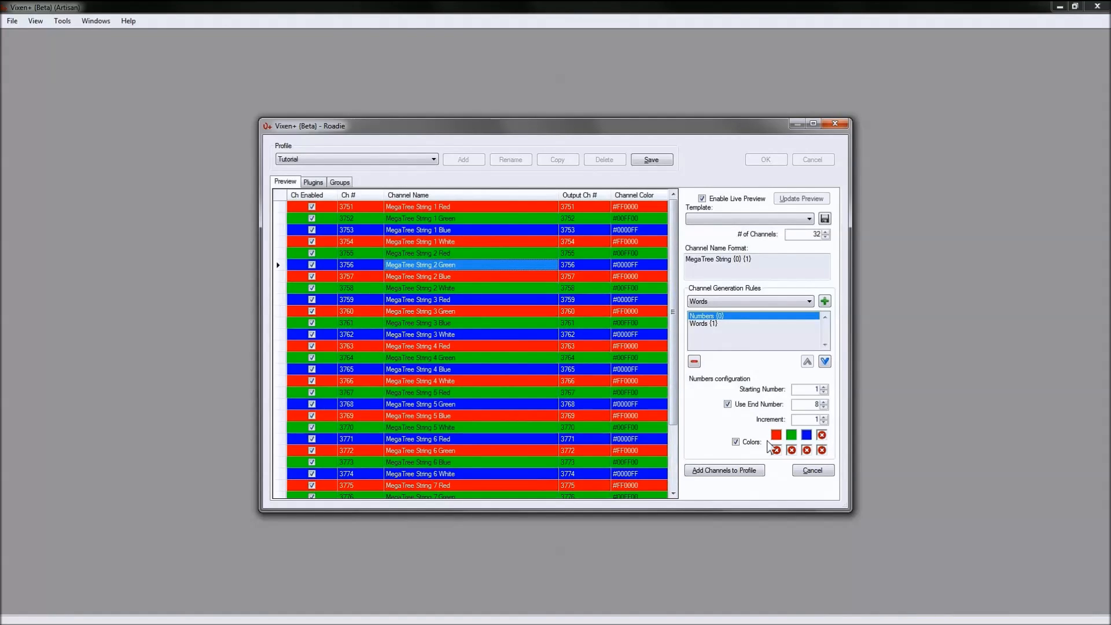
pyautogui.click(695, 323)
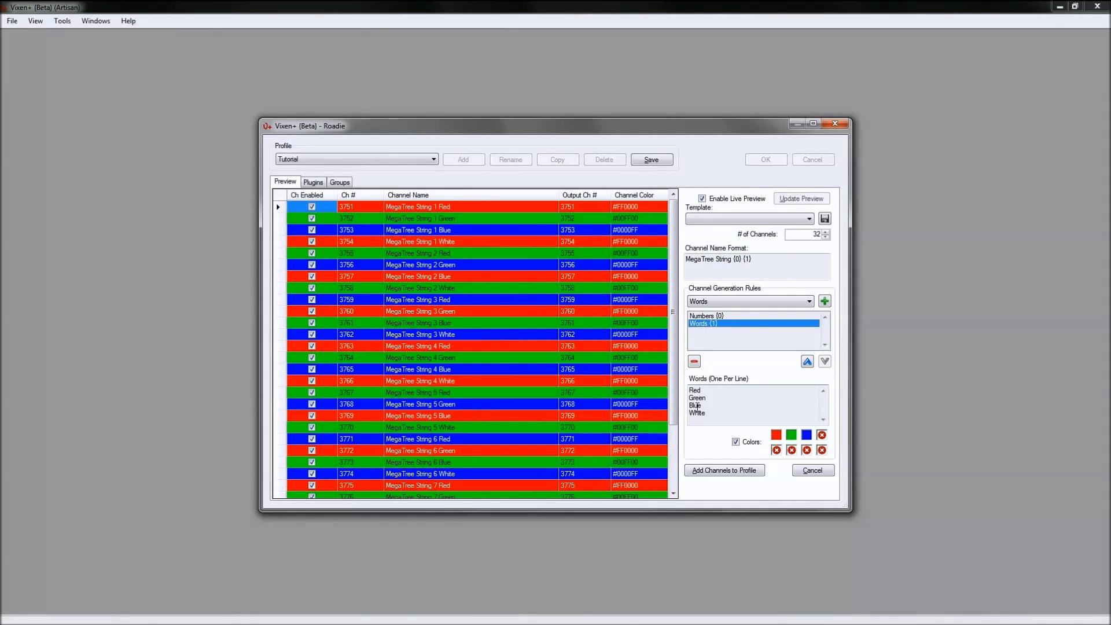
pyautogui.click(821, 436)
pyautogui.click(779, 357)
pyautogui.click(779, 357)
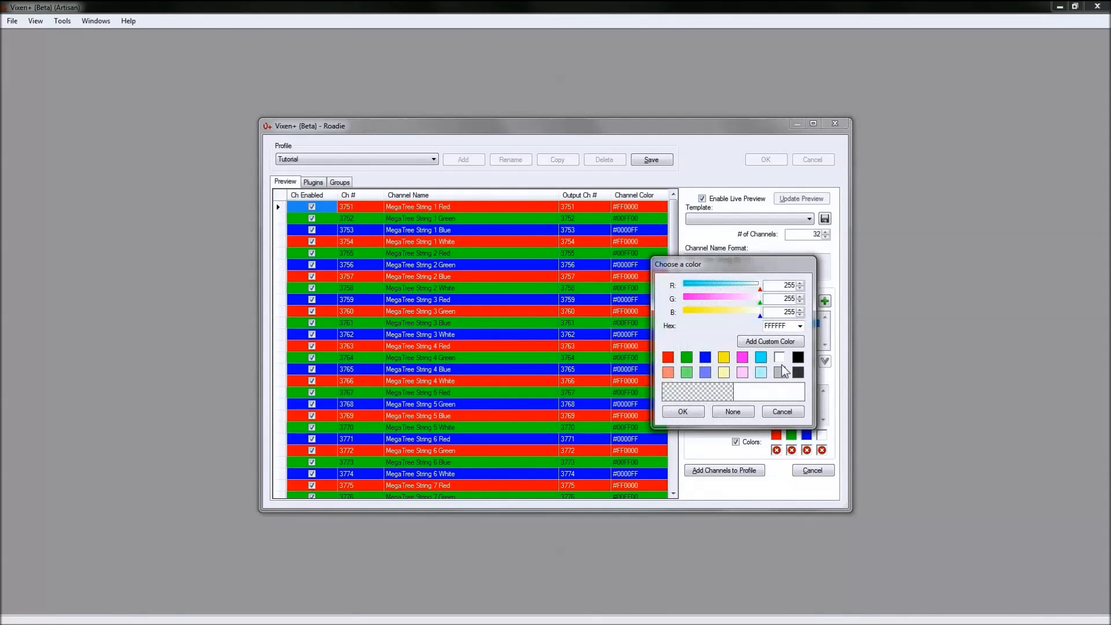
pyautogui.click(683, 411)
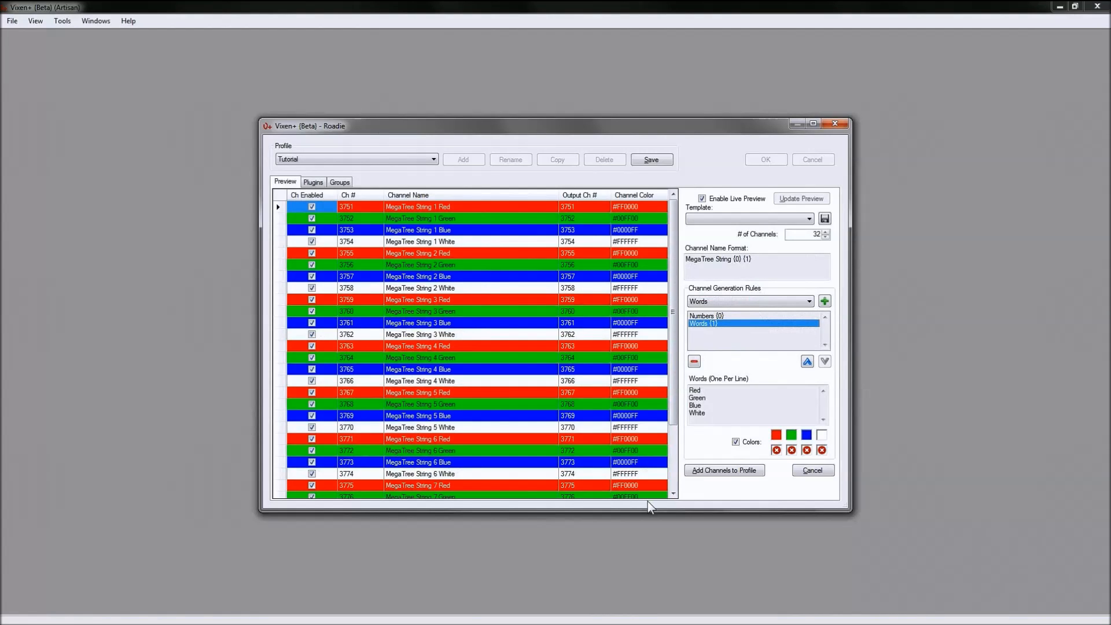
# Step: Add the generated MegaTree String channels to the Tutorial profile and save the profile
pyautogui.moveTo(673, 327); pyautogui.dragTo(677, 446)
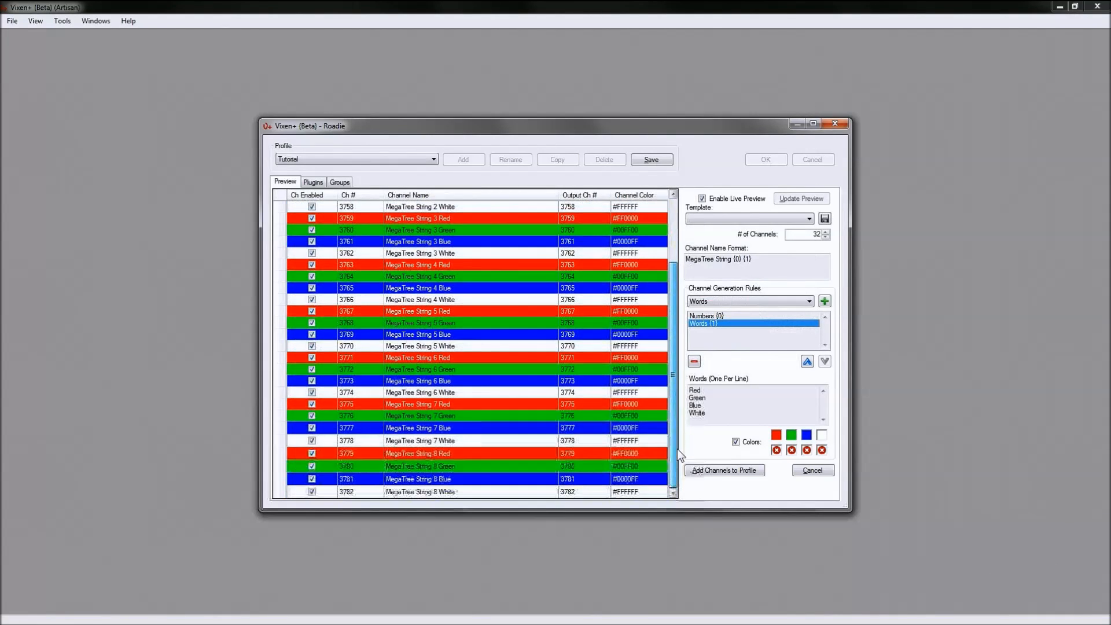
pyautogui.click(716, 472)
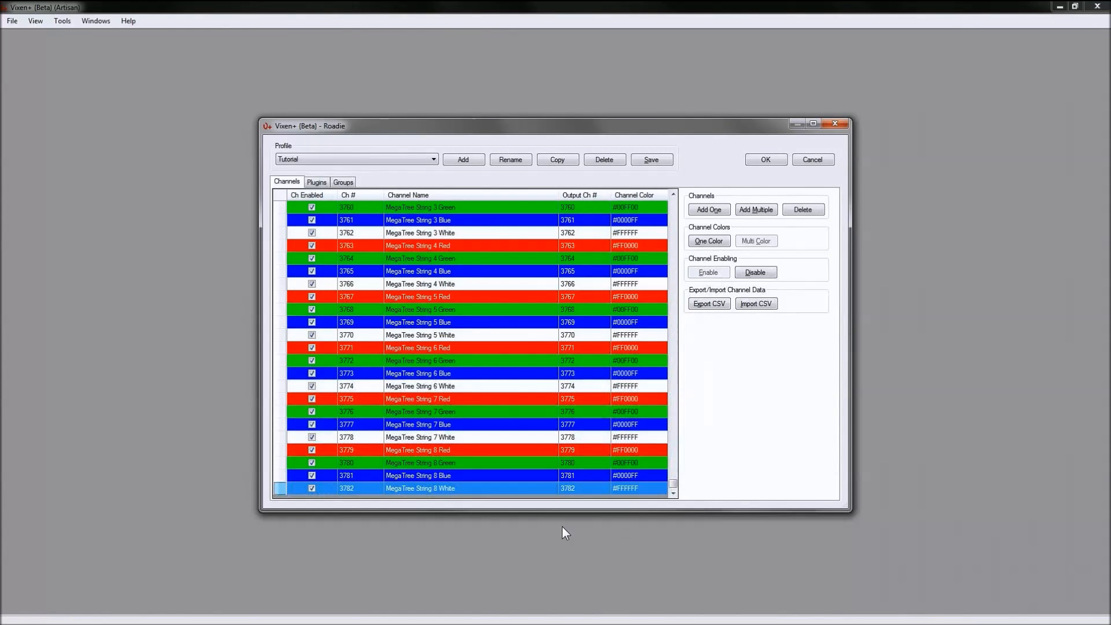
pyautogui.click(477, 450)
pyautogui.moveTo(479, 442); pyautogui.dragTo(482, 393)
pyautogui.moveTo(675, 485); pyautogui.dragTo(677, 509)
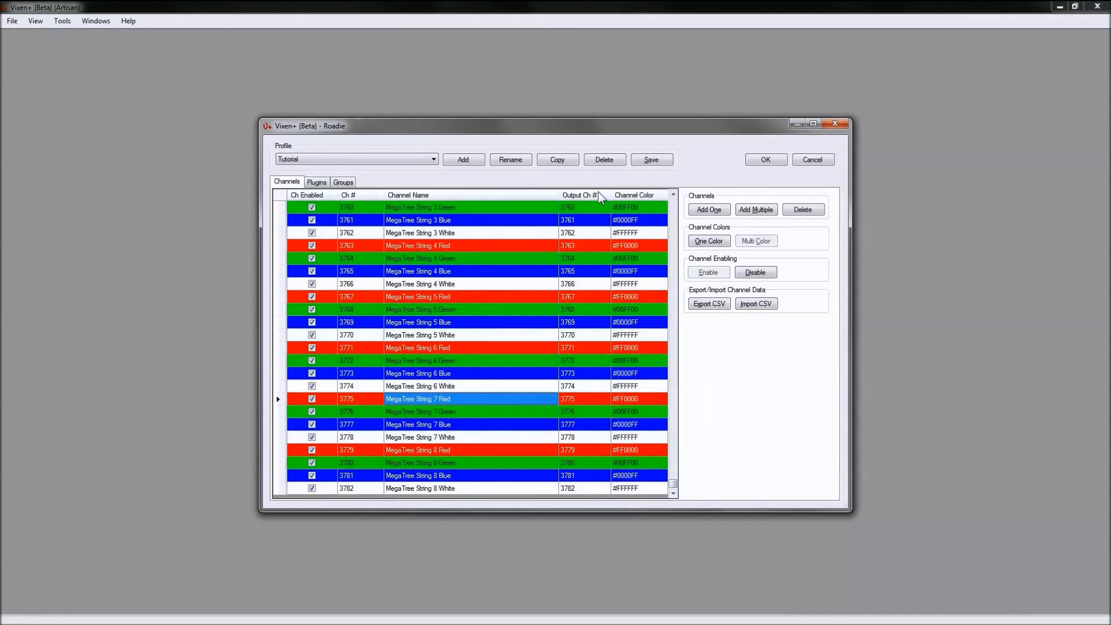
pyautogui.click(652, 164)
# Step: Add the RGB Mega Tree 3D Preview plugin to the profile and set its end channel to 3750
pyautogui.click(317, 182)
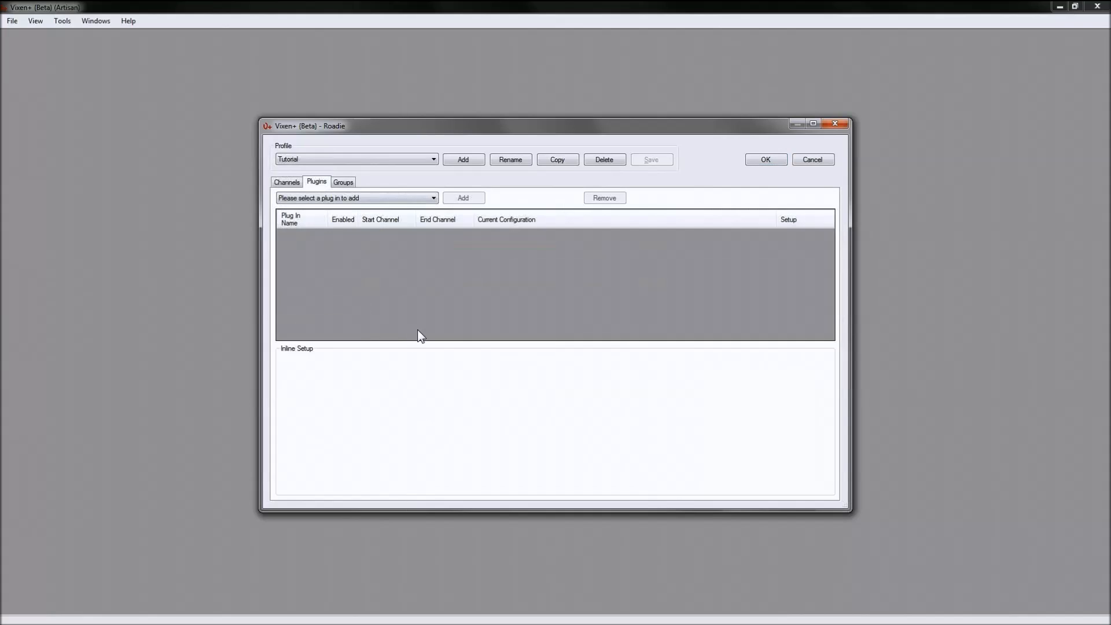
pyautogui.click(433, 199)
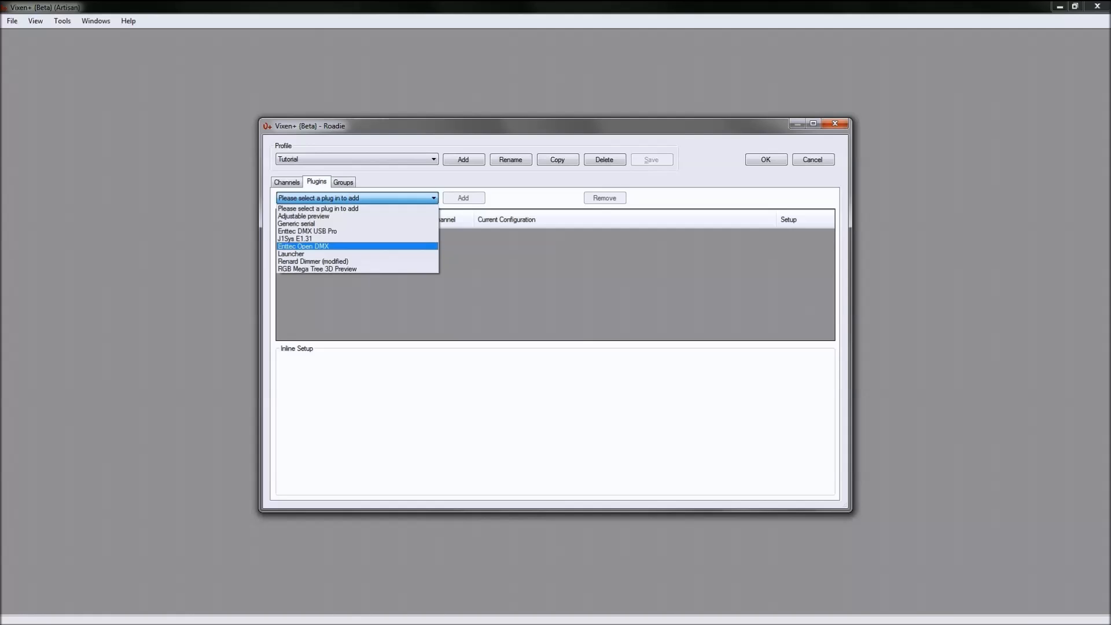
pyautogui.click(312, 269)
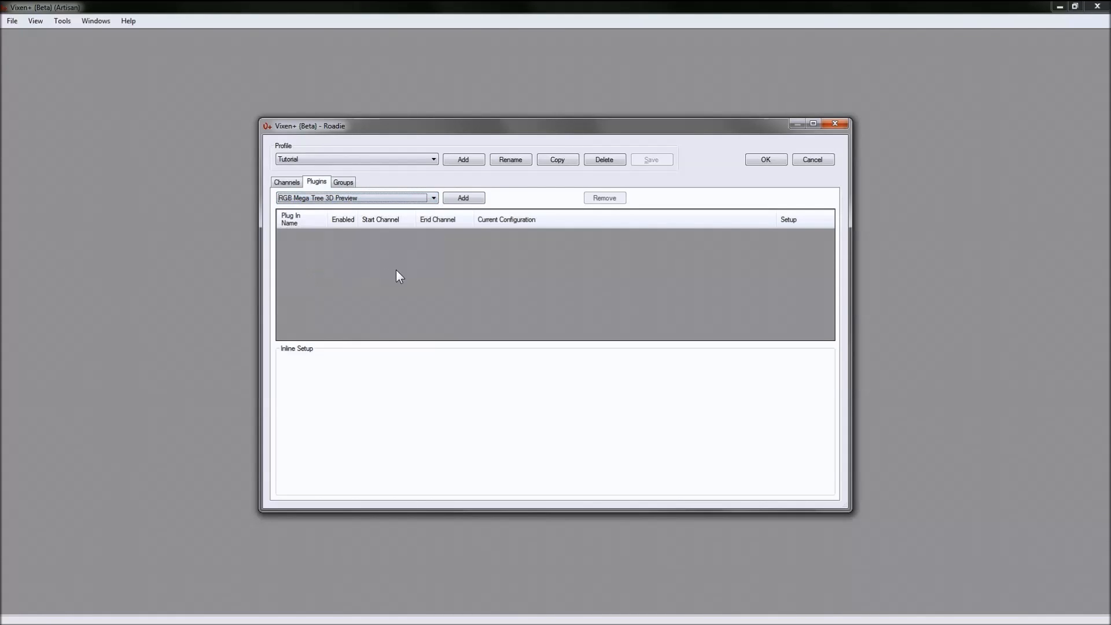
pyautogui.click(463, 197)
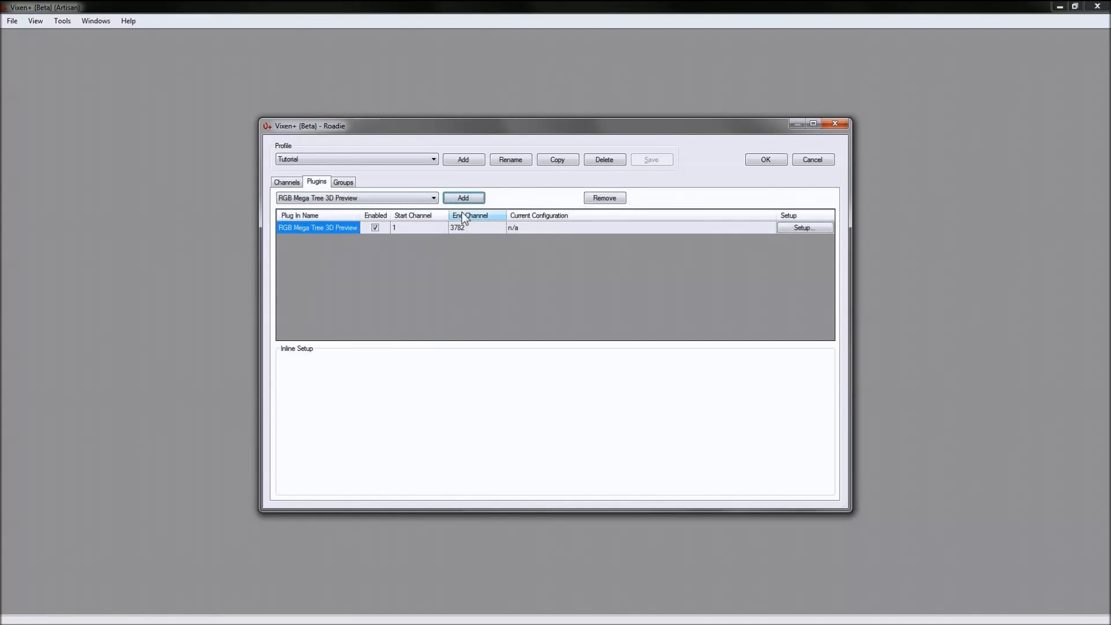
pyautogui.click(472, 228)
pyautogui.click(469, 227)
pyautogui.doubleClick(456, 228)
pyautogui.write('3750')
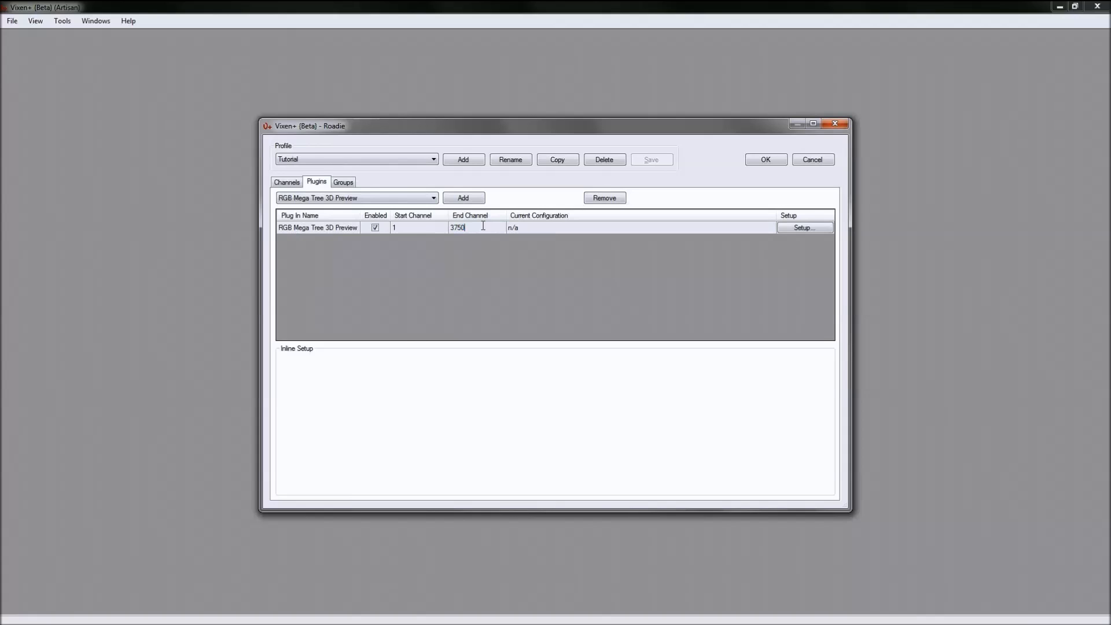
pyautogui.click(703, 231)
# Step: Open the RGB Mega Tree 3D Preview setup and set 25 strings with 50 pixels each
pyautogui.click(808, 229)
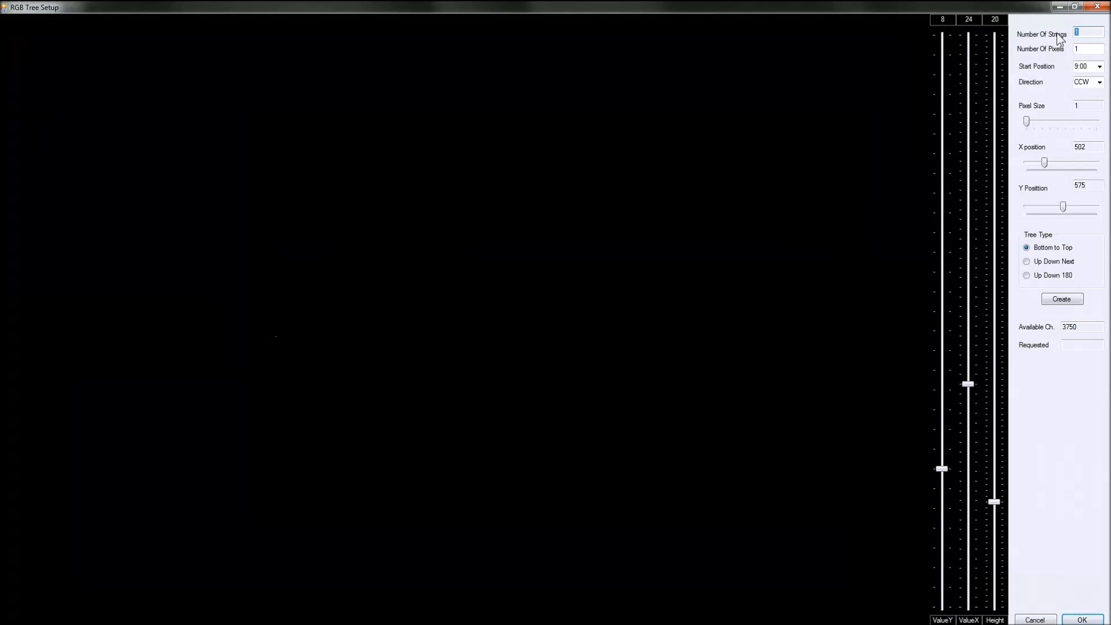
pyautogui.write('25')
pyautogui.press('Tab')
pyautogui.write('50')
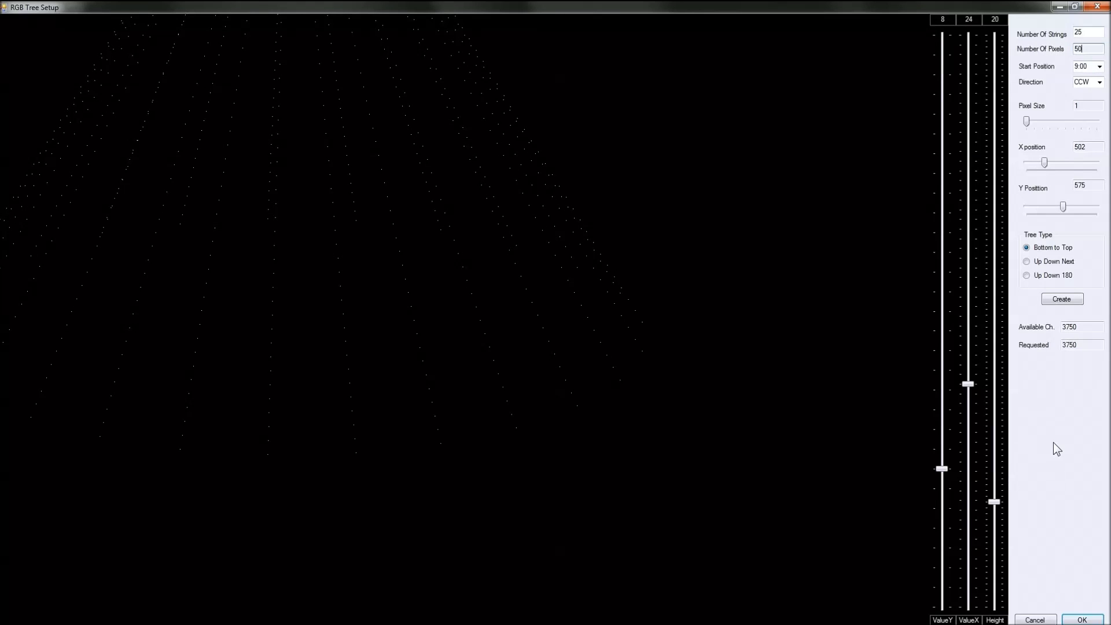
# Step: Fit the tree in the preview with Y position 870, Height 16, ValueY 5 and ValueX 9
pyautogui.click(1062, 204)
pyautogui.moveTo(1061, 203); pyautogui.dragTo(1081, 205)
pyautogui.moveTo(996, 502); pyautogui.dragTo(994, 532)
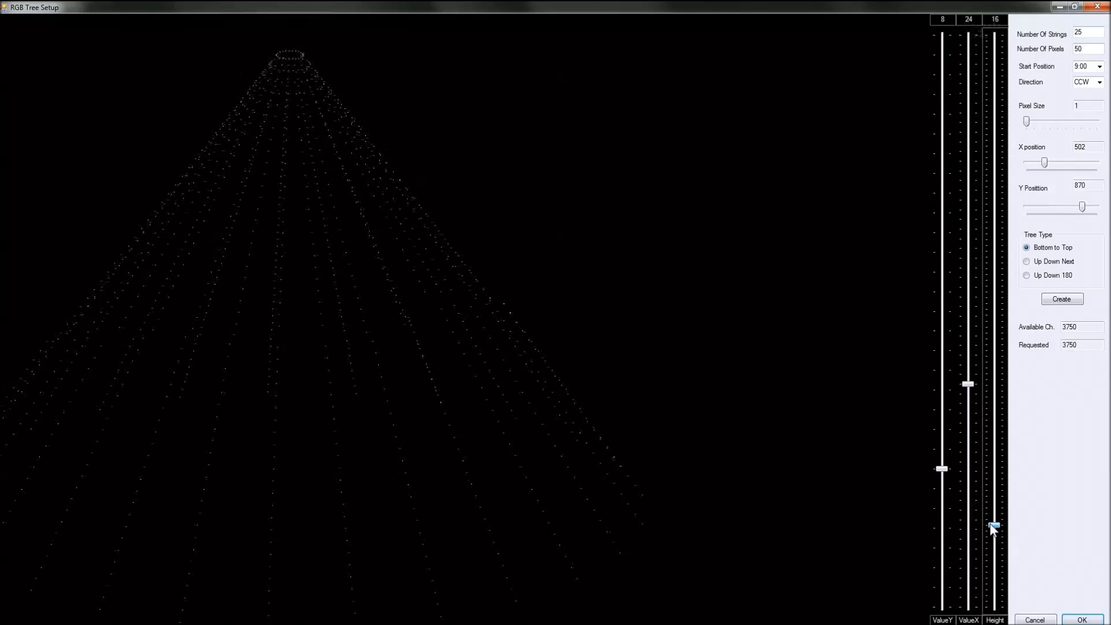
pyautogui.click(943, 470)
pyautogui.moveTo(939, 468); pyautogui.dragTo(934, 513)
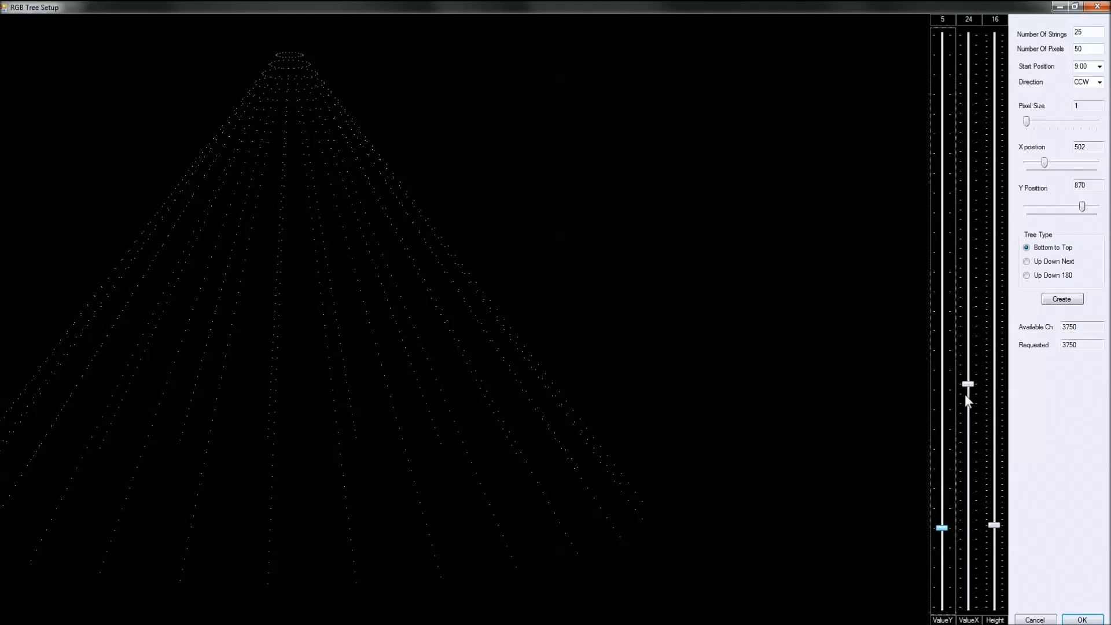
pyautogui.moveTo(969, 384); pyautogui.dragTo(956, 529)
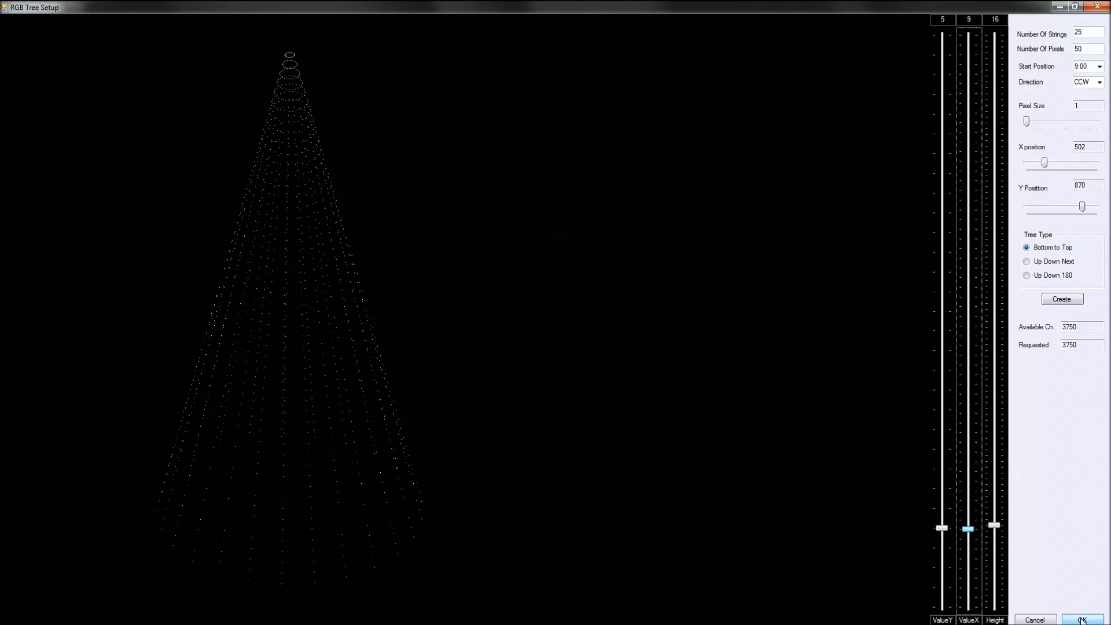
# Step: Create the preview tree, accept its setup, and confirm and close the profile manager
pyautogui.click(1069, 299)
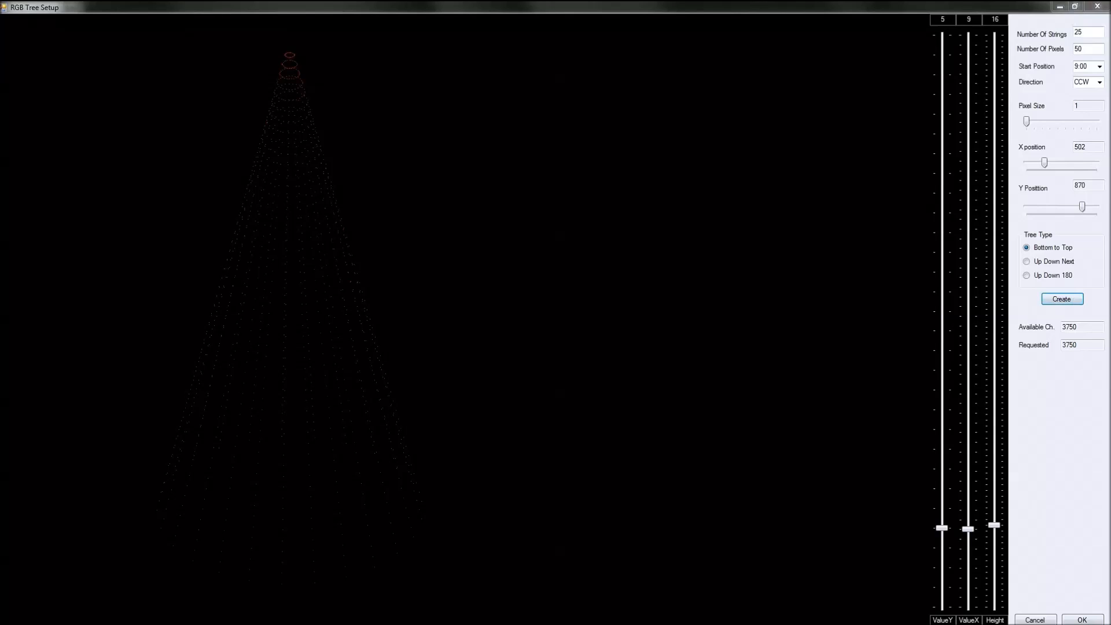
pyautogui.click(1087, 619)
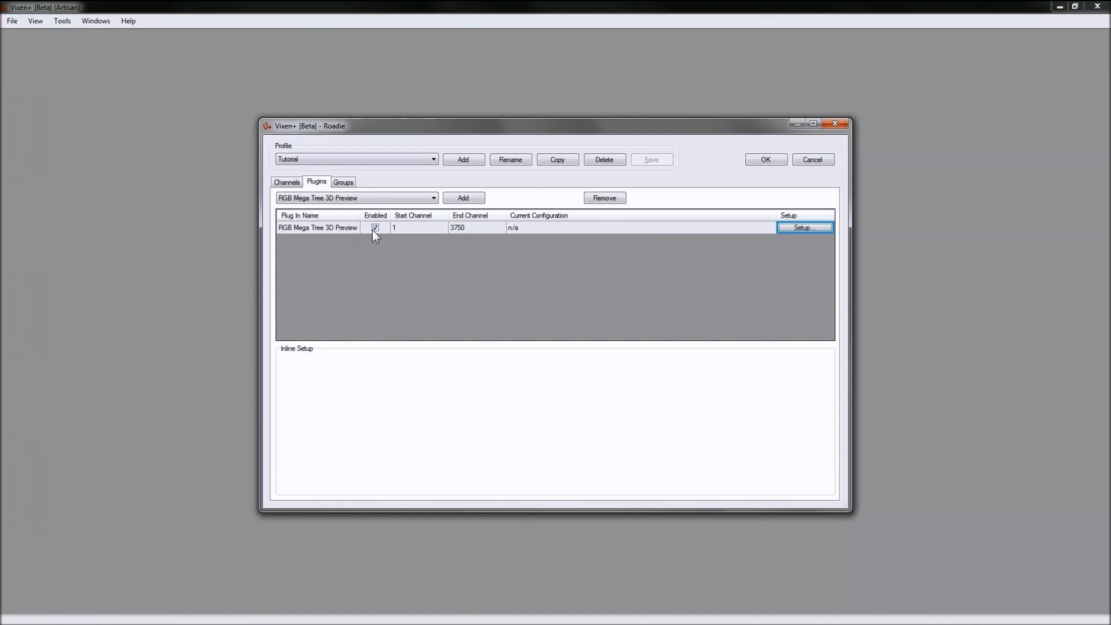
pyautogui.click(768, 162)
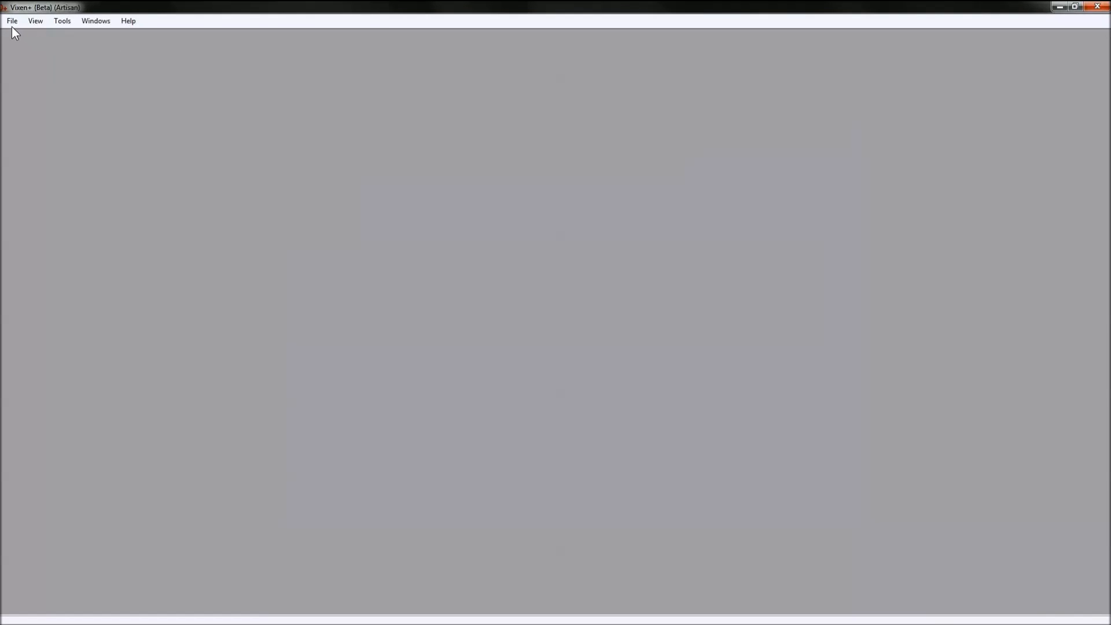
# Step: Reopen the profile manager and bring up the Tutorial profile's plugin list
pyautogui.click(12, 21)
pyautogui.click(13, 24)
pyautogui.click(57, 21)
pyautogui.moveTo(32, 23)
pyautogui.click(120, 33)
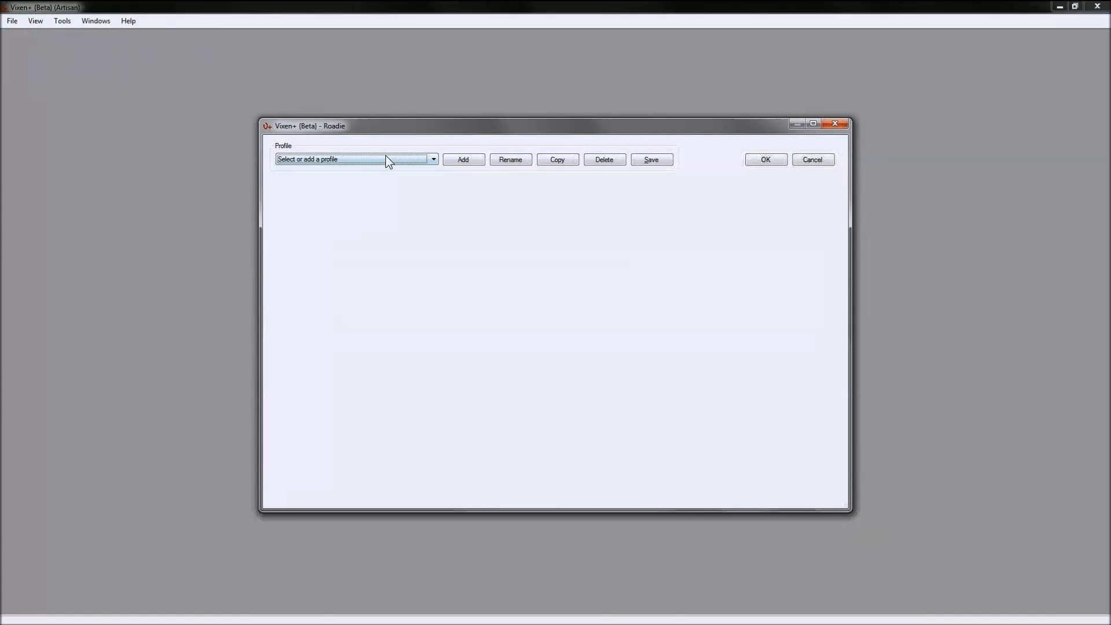
pyautogui.click(387, 158)
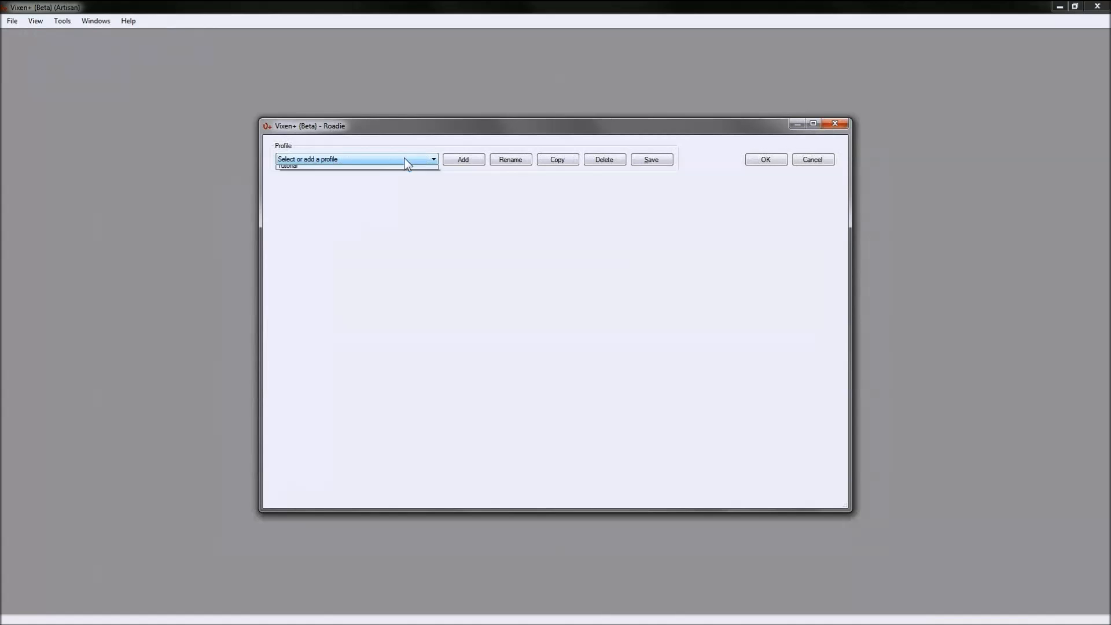
pyautogui.click(330, 178)
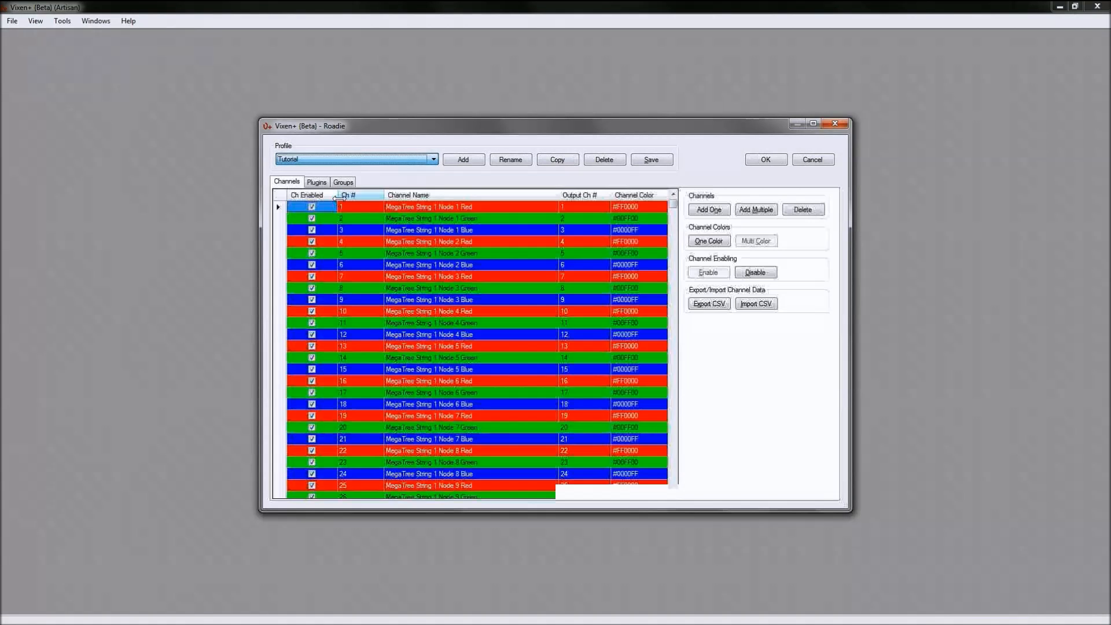
pyautogui.click(316, 183)
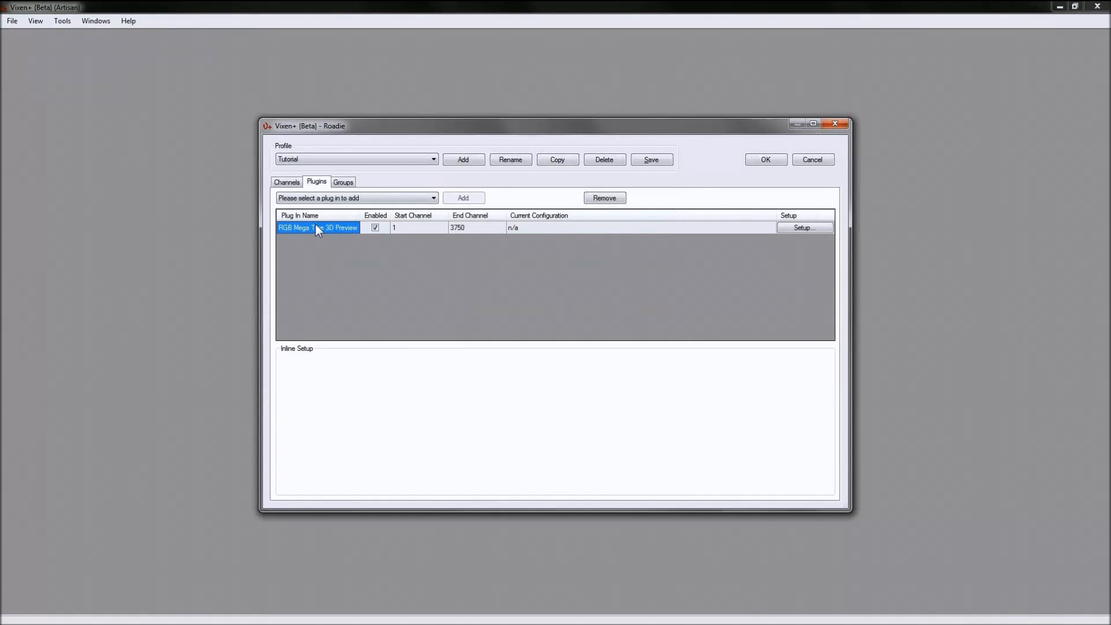
# Step: Add the Renard Dimmer (modified) plugin and set its start channel to 3751
pyautogui.click(434, 198)
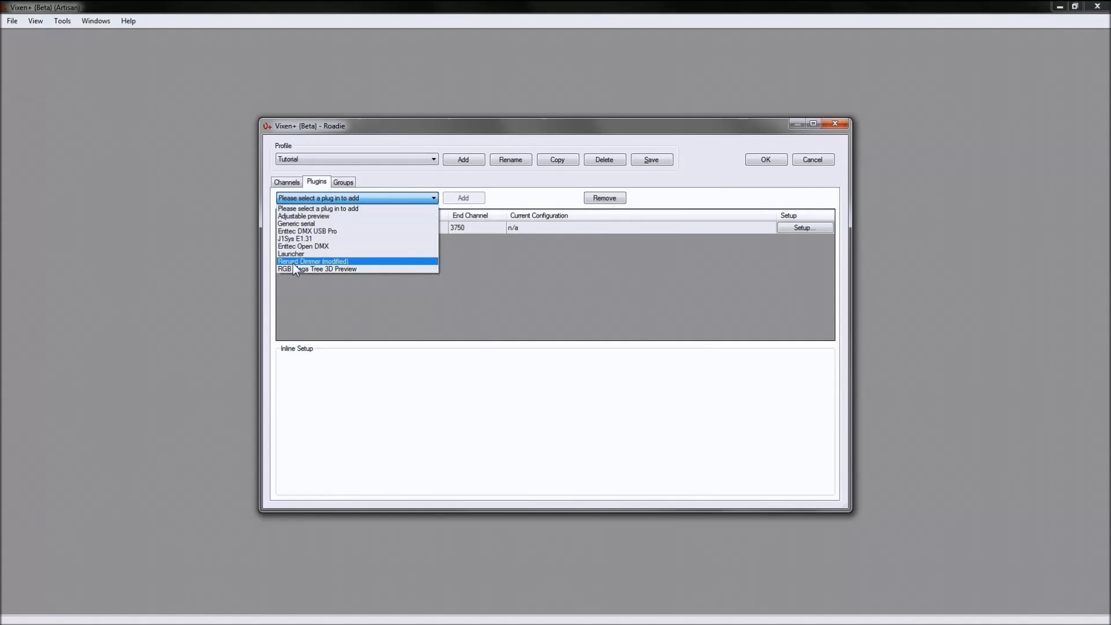
pyautogui.click(292, 261)
pyautogui.click(463, 198)
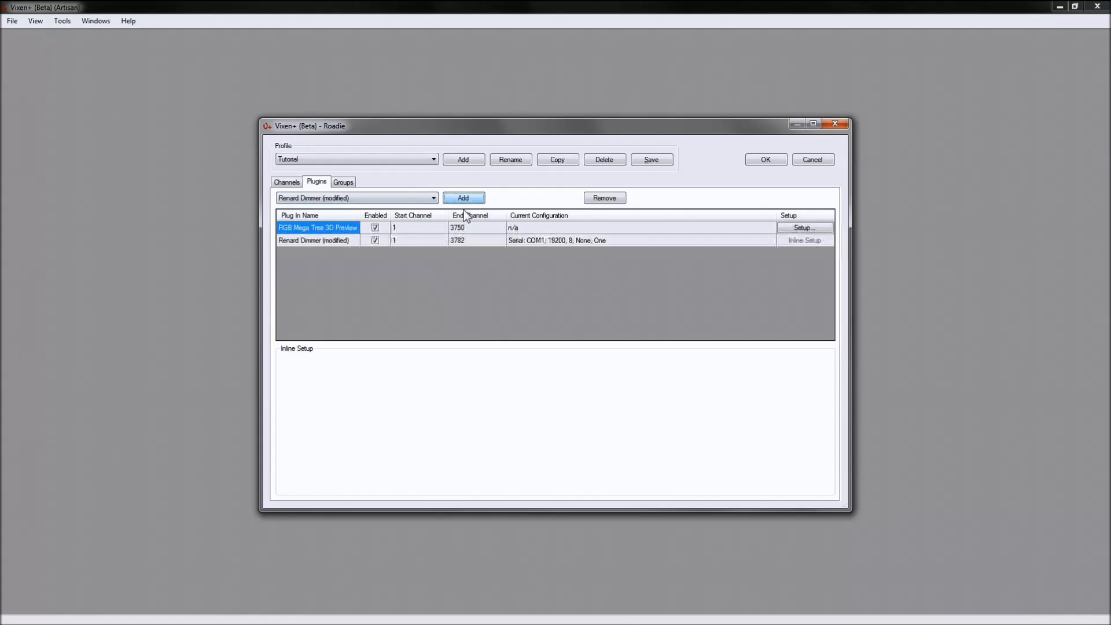
pyautogui.click(328, 241)
pyautogui.click(405, 238)
pyautogui.write('3751')
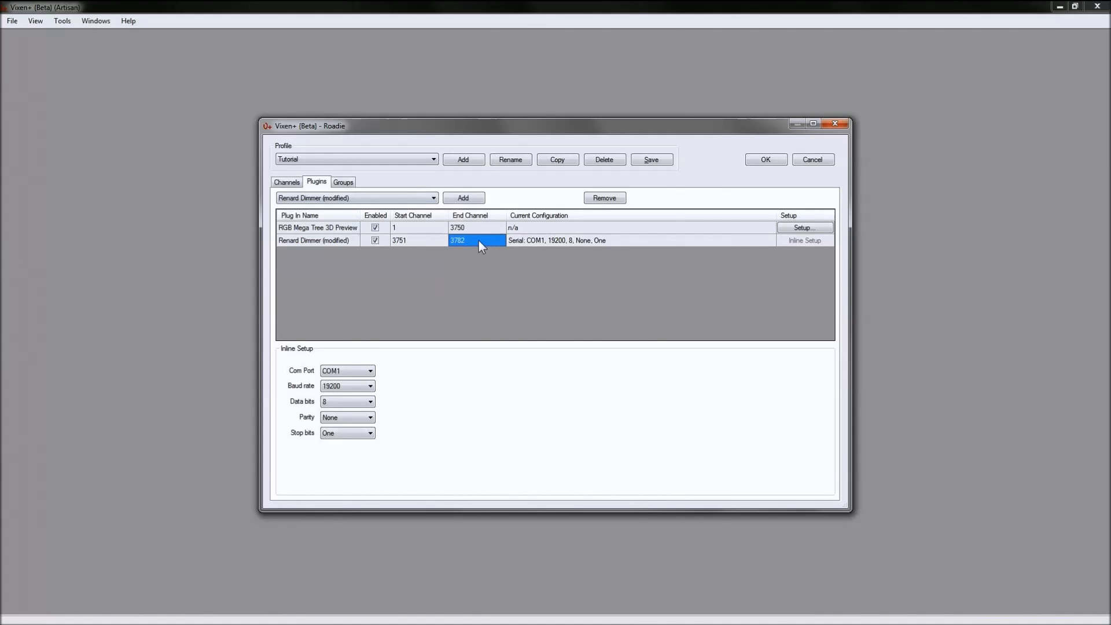
# Step: Set the Renard Dimmer's serial port to baud rate 57600, parity Mark and stop bits Two
pyautogui.click(372, 371)
pyautogui.click(371, 373)
pyautogui.click(369, 384)
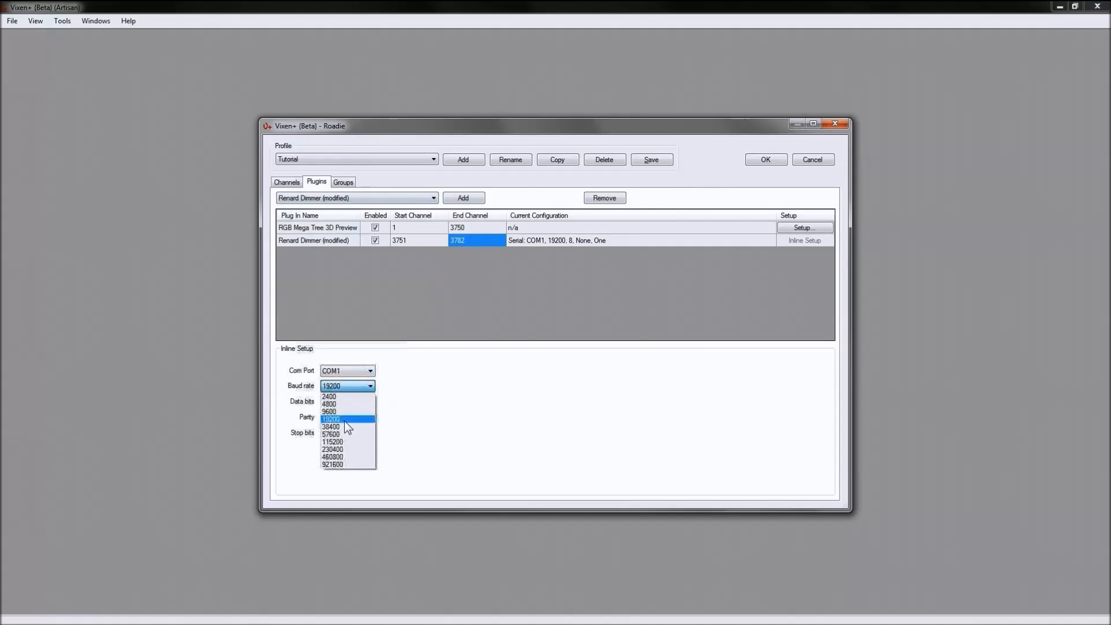
pyautogui.click(344, 432)
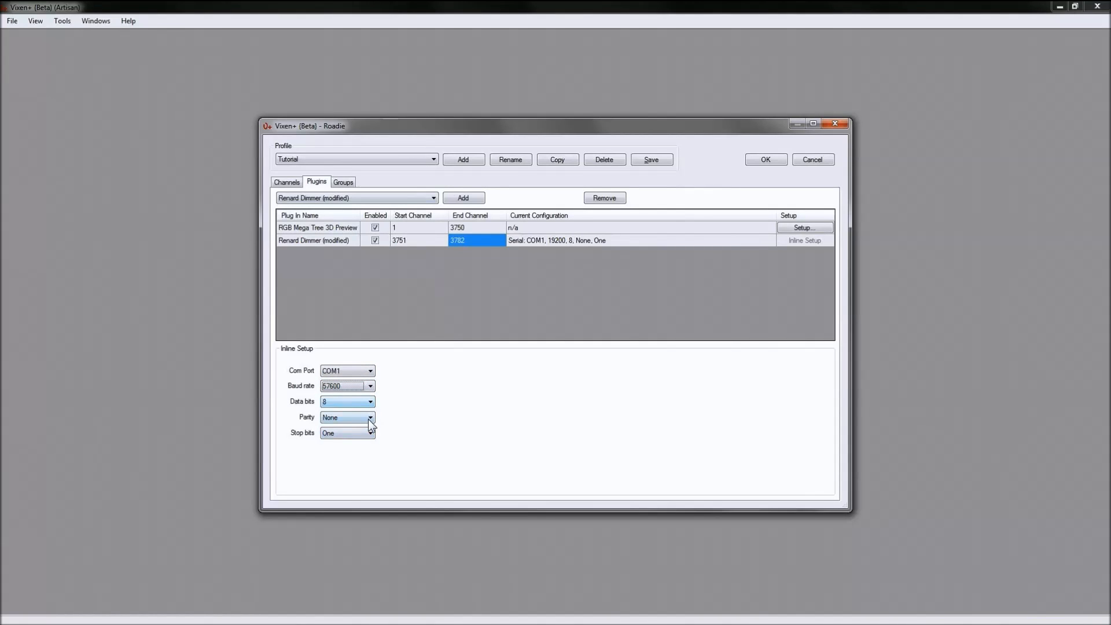
pyautogui.click(369, 418)
pyautogui.click(343, 435)
pyautogui.click(360, 432)
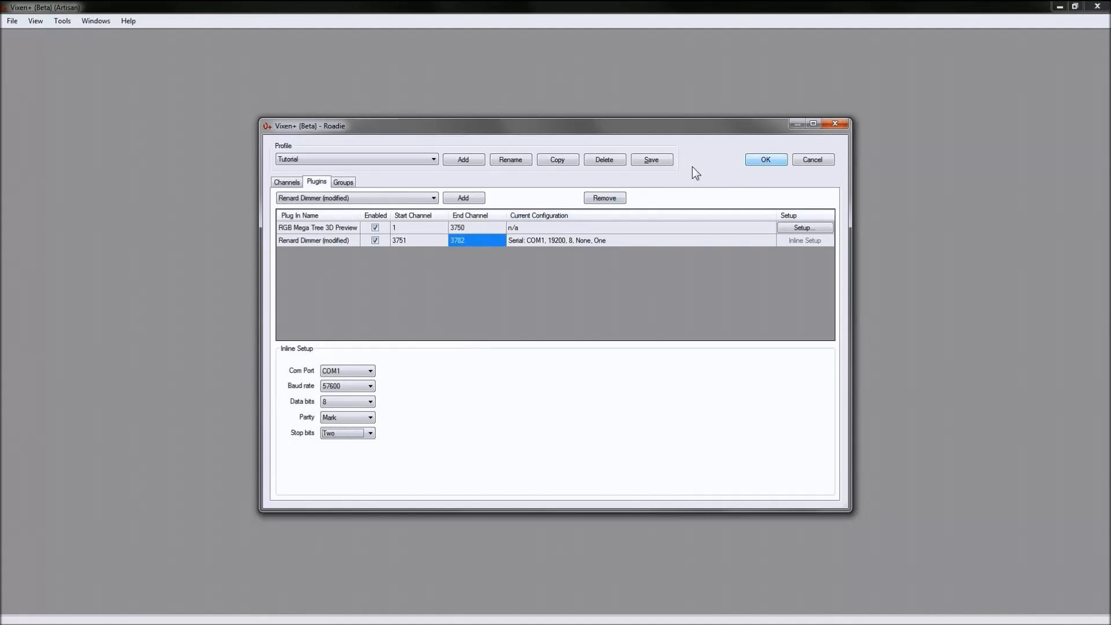
# Step: Save the Tutorial profile and disable the Renard Dimmer (modified) plugin
pyautogui.click(636, 163)
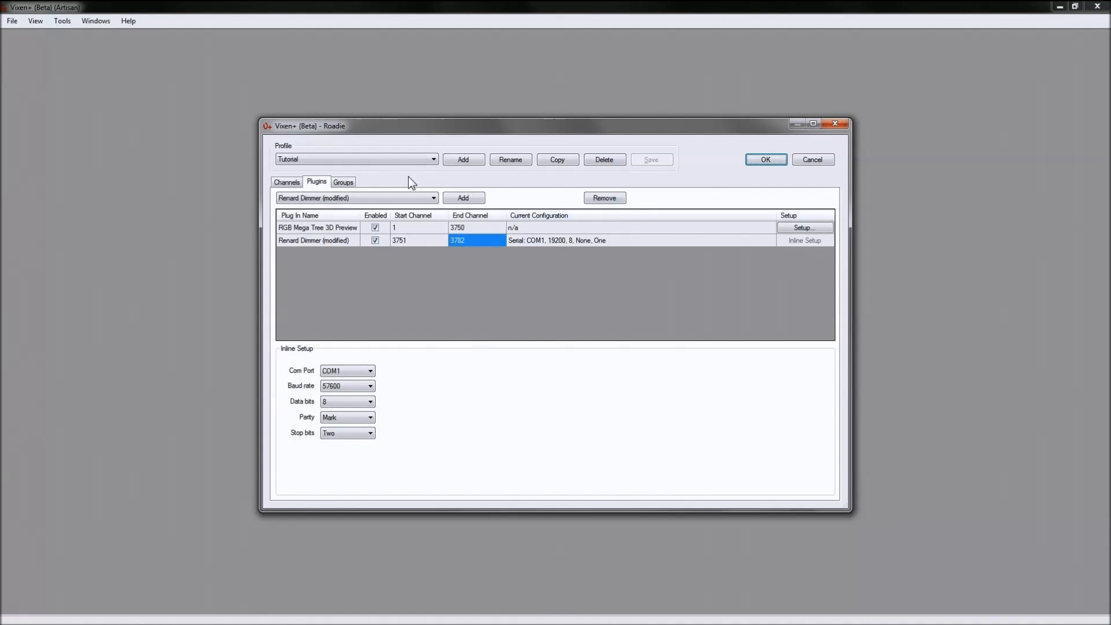
pyautogui.click(375, 240)
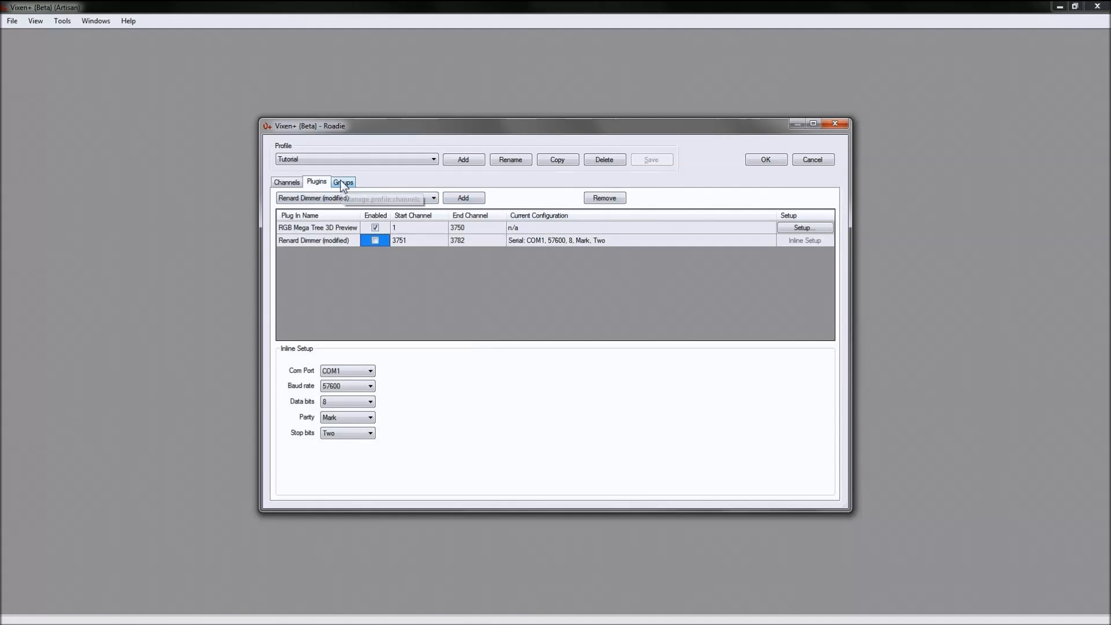
# Step: Load the 25S50N MegaTree template for adding multiple channels and examine the settings of its first Numbers rule
pyautogui.click(342, 183)
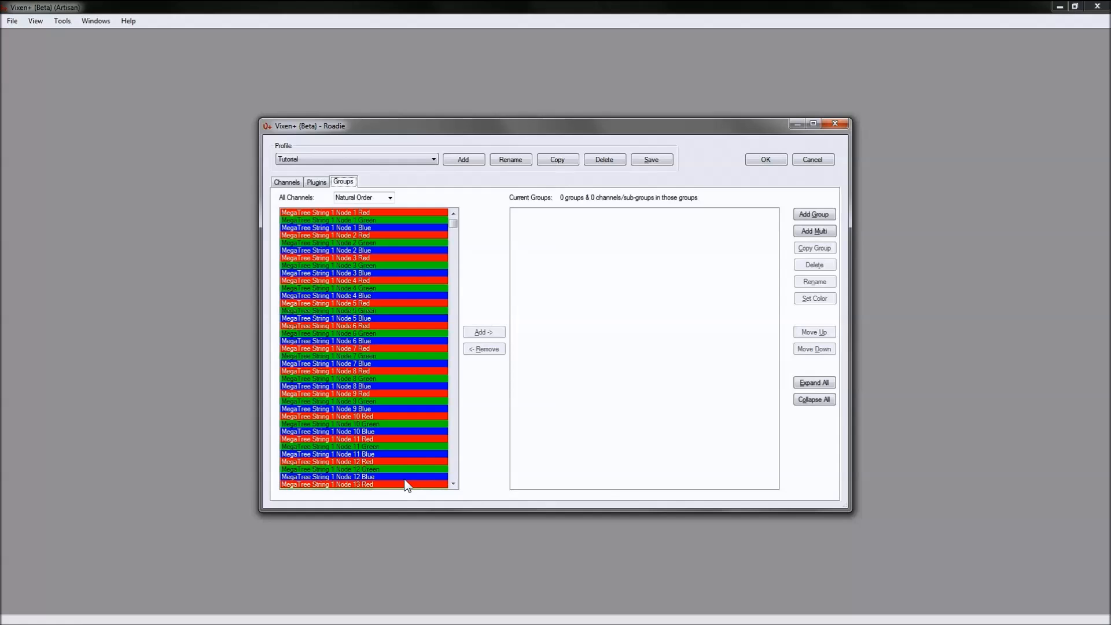
pyautogui.click(284, 183)
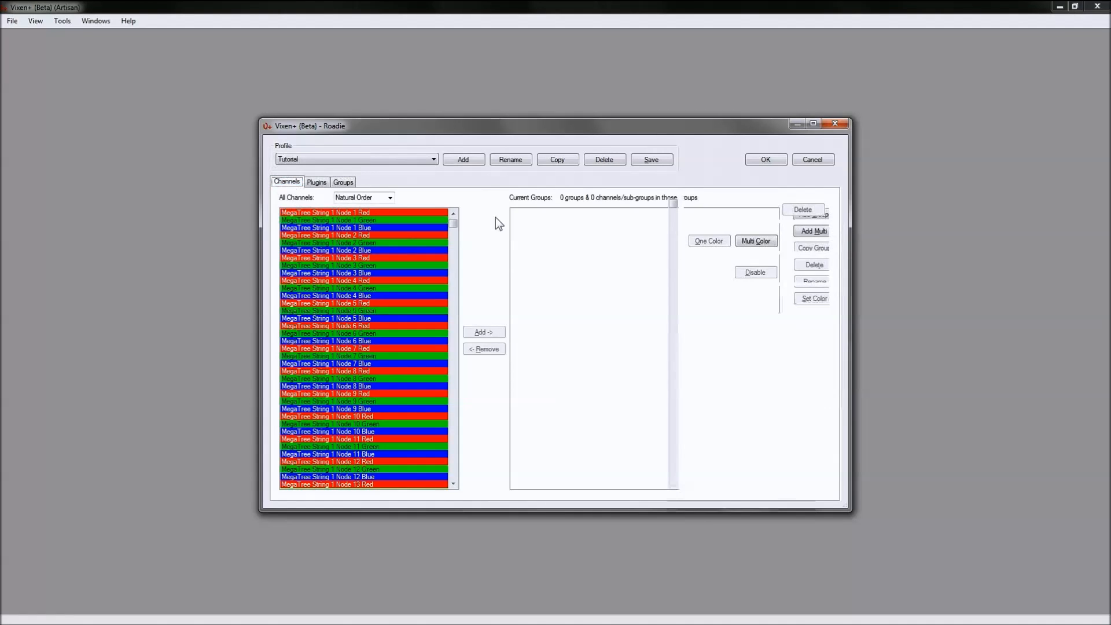
pyautogui.click(766, 211)
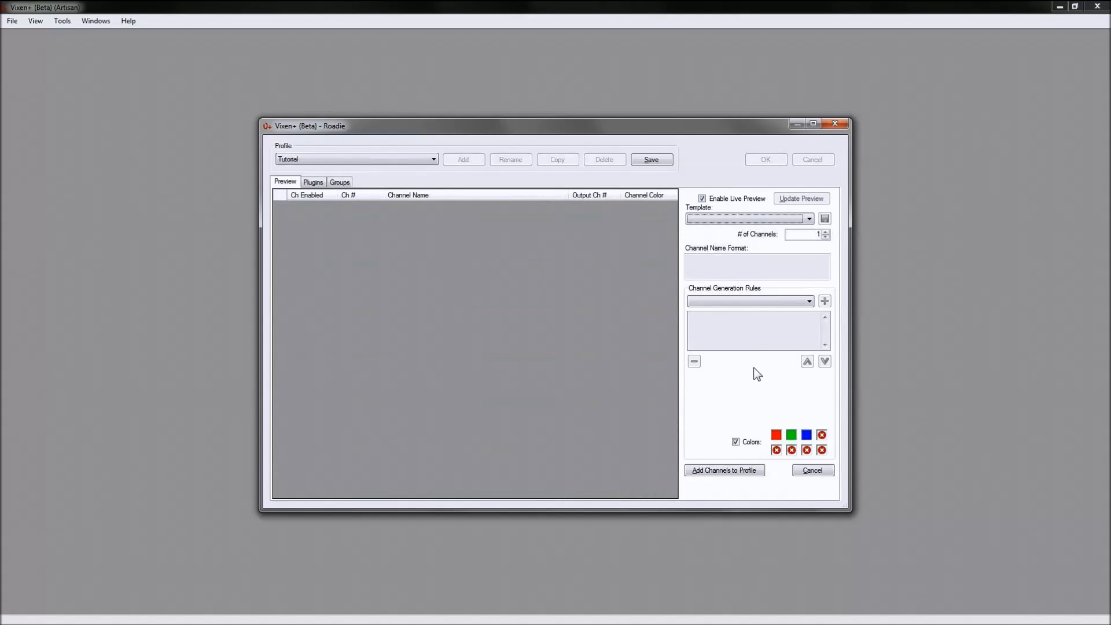
pyautogui.click(808, 218)
pyautogui.click(721, 230)
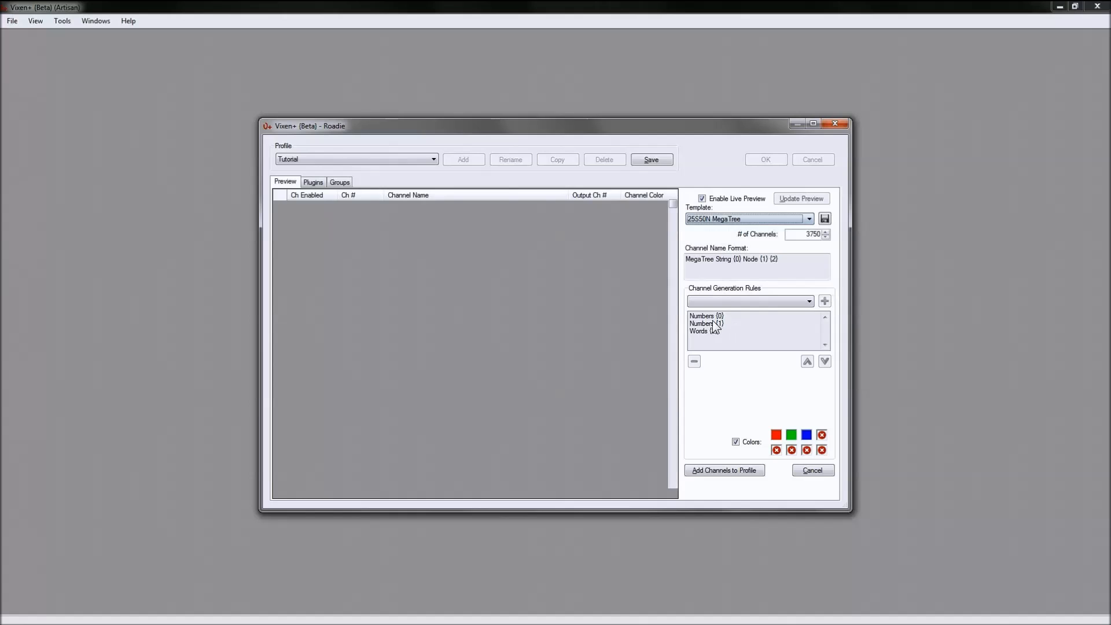
pyautogui.click(711, 319)
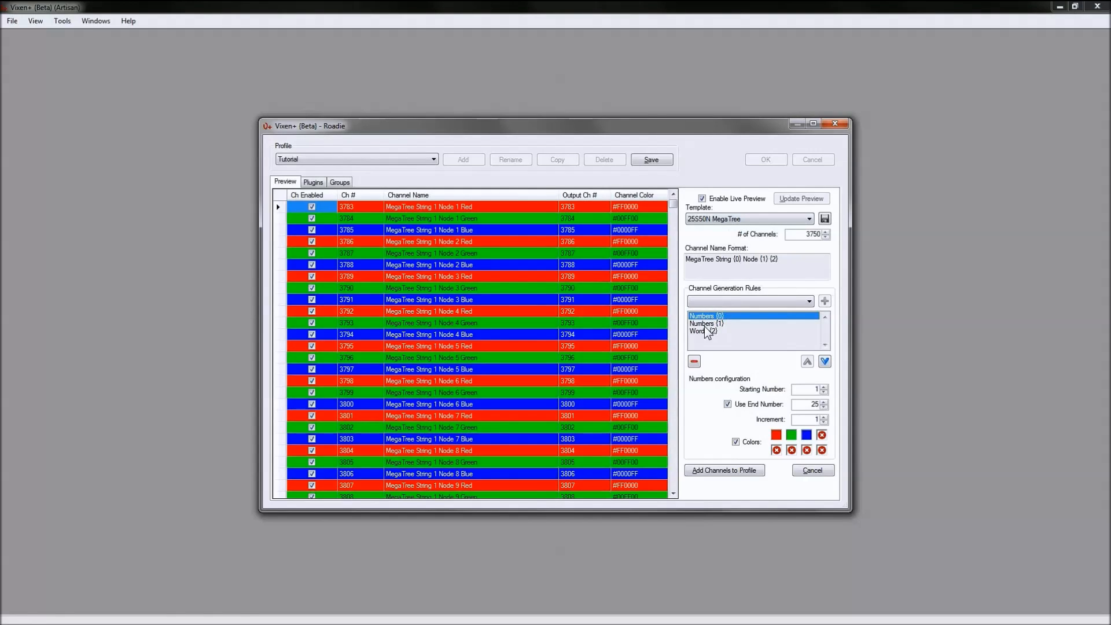
pyautogui.click(339, 182)
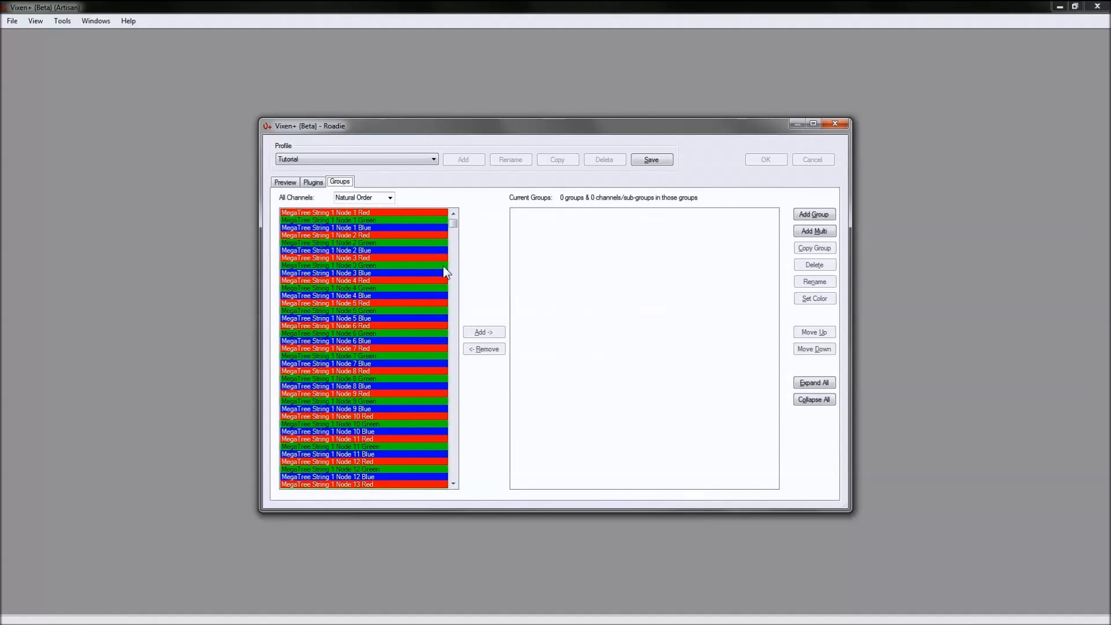
pyautogui.click(313, 182)
pyautogui.click(284, 182)
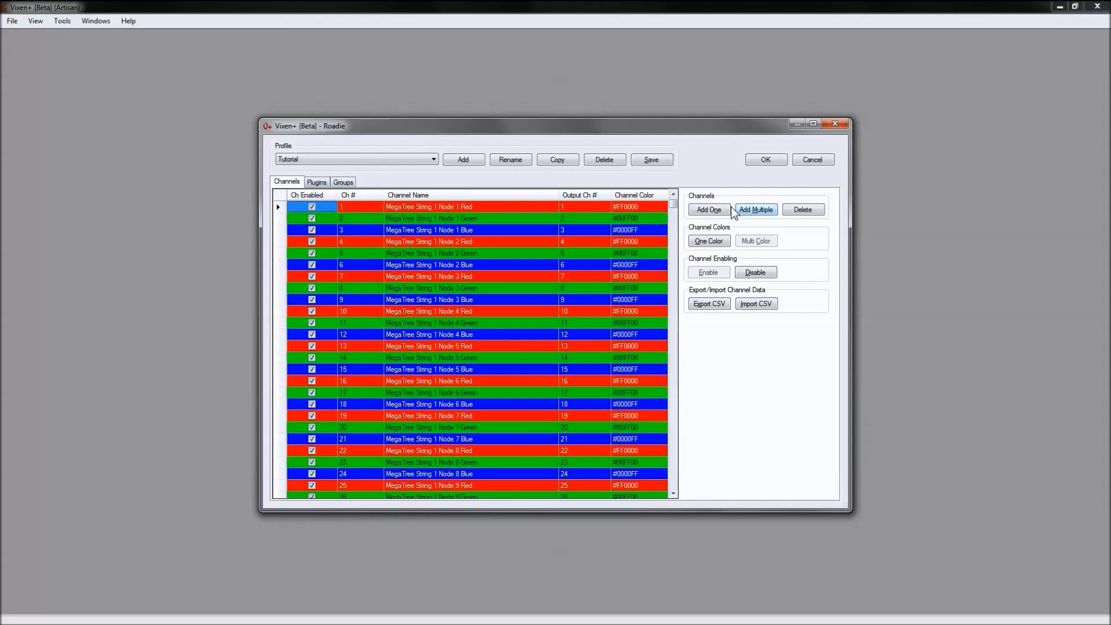
pyautogui.click(755, 211)
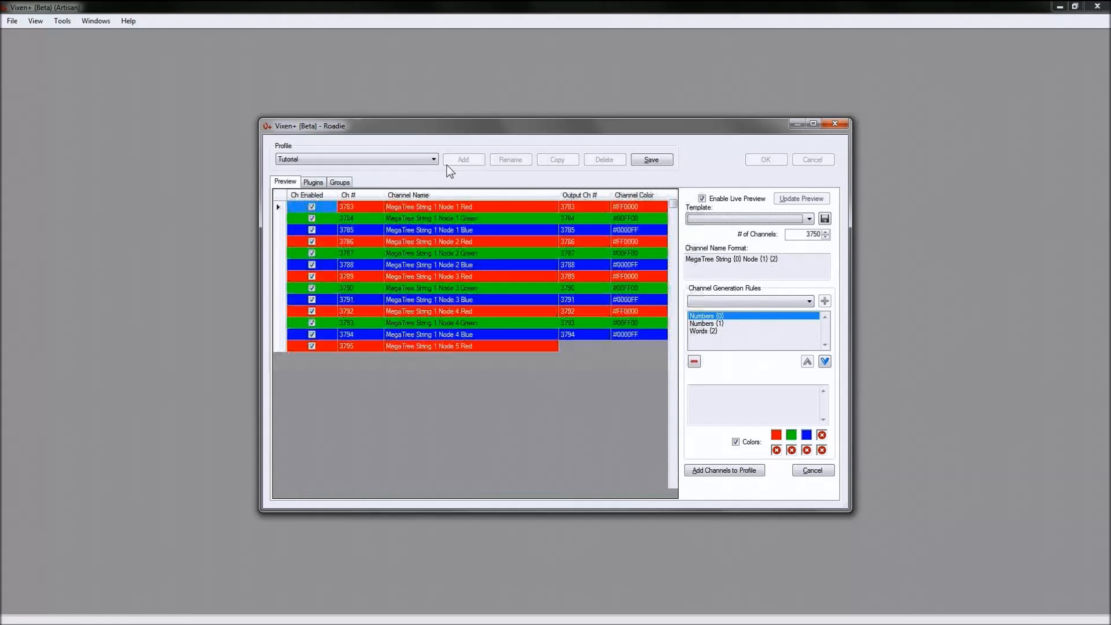
# Step: Create 25 channel groups at once with the base name MT-String
pyautogui.click(340, 183)
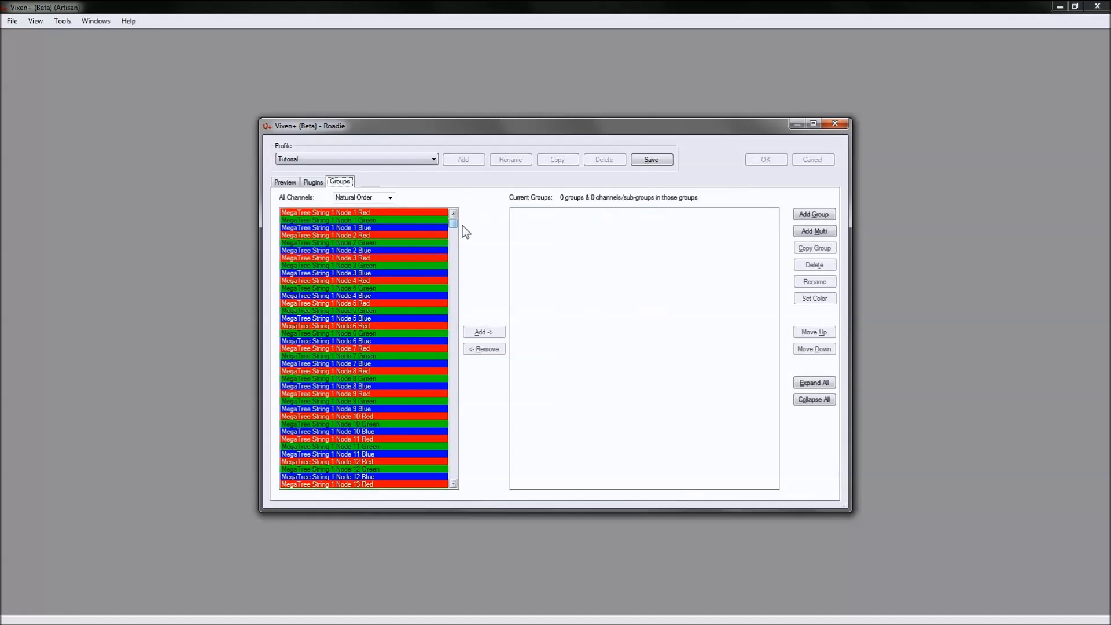
pyautogui.click(814, 232)
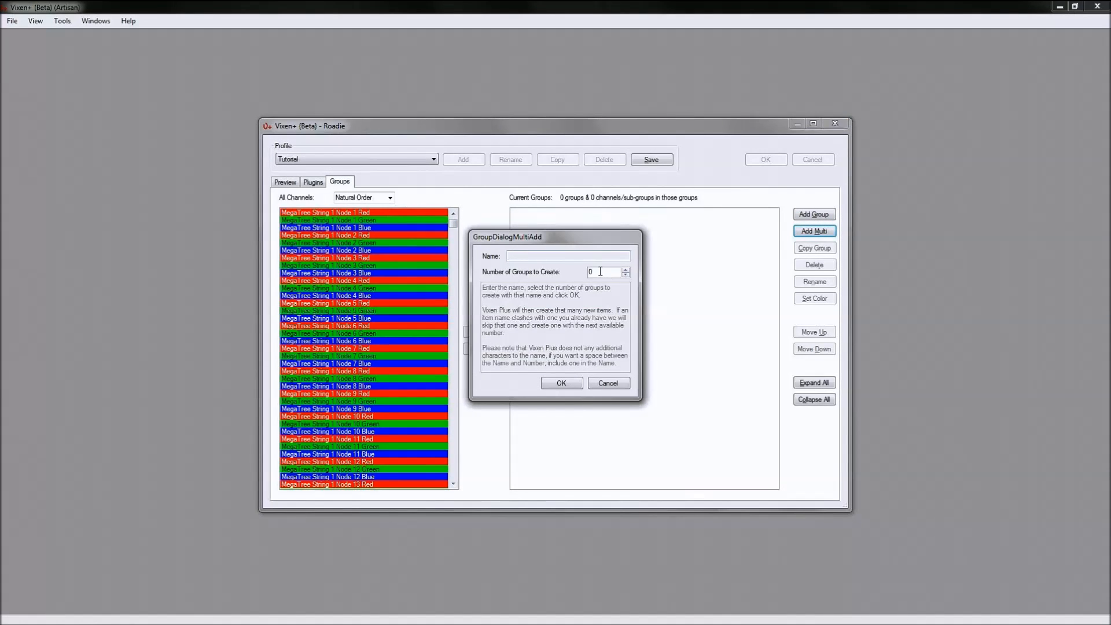
pyautogui.moveTo(600, 271); pyautogui.dragTo(530, 272)
pyautogui.write('25')
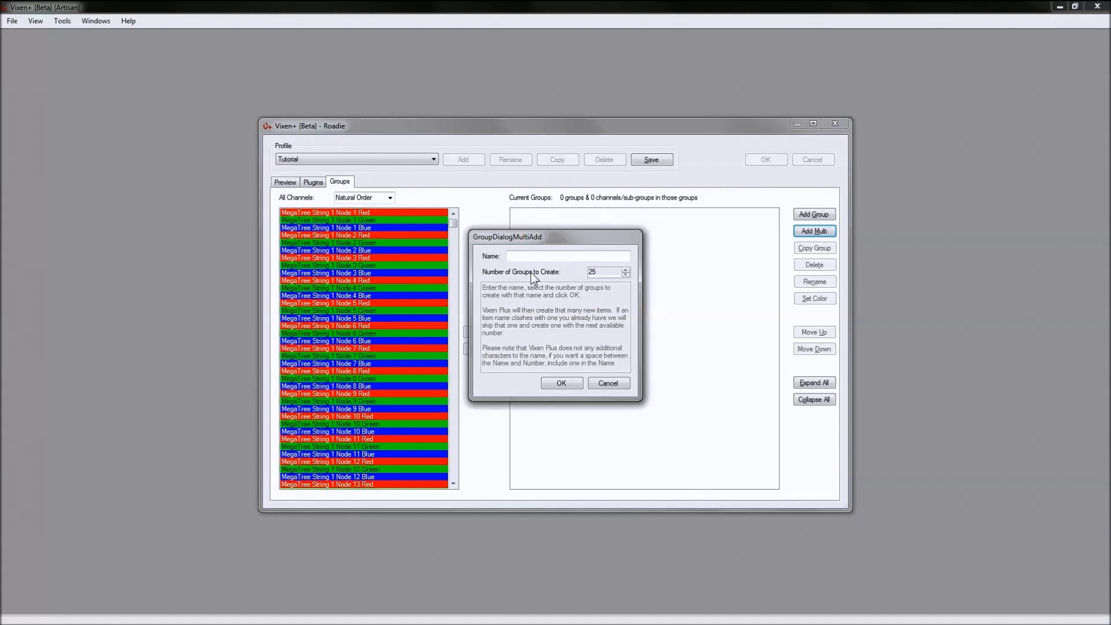
pyautogui.click(521, 255)
pyautogui.write('MT-String')
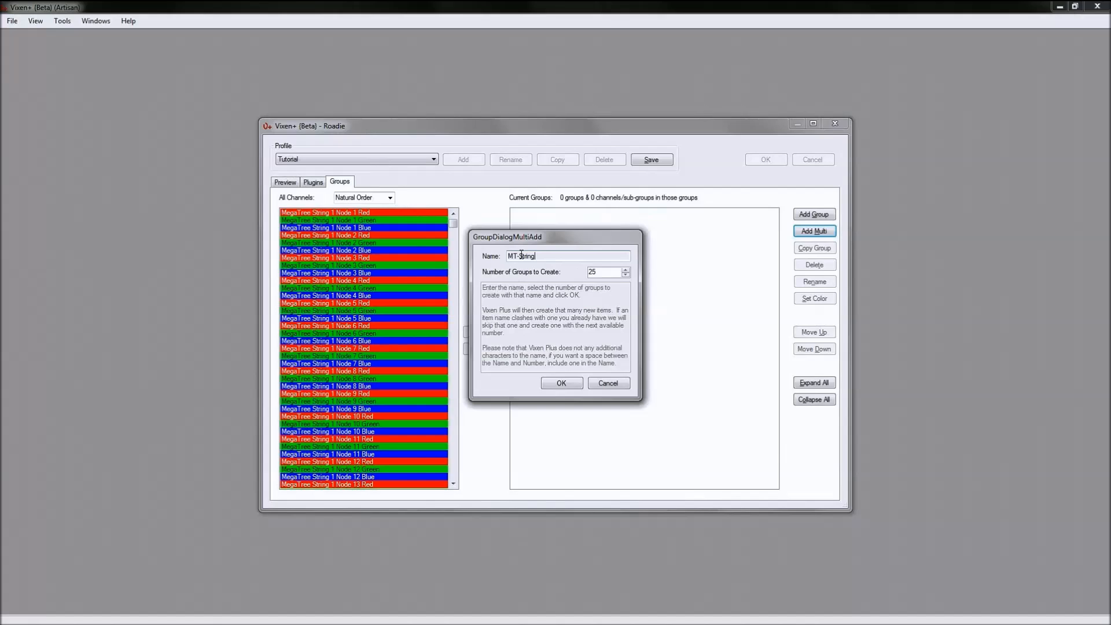
pyautogui.click(560, 382)
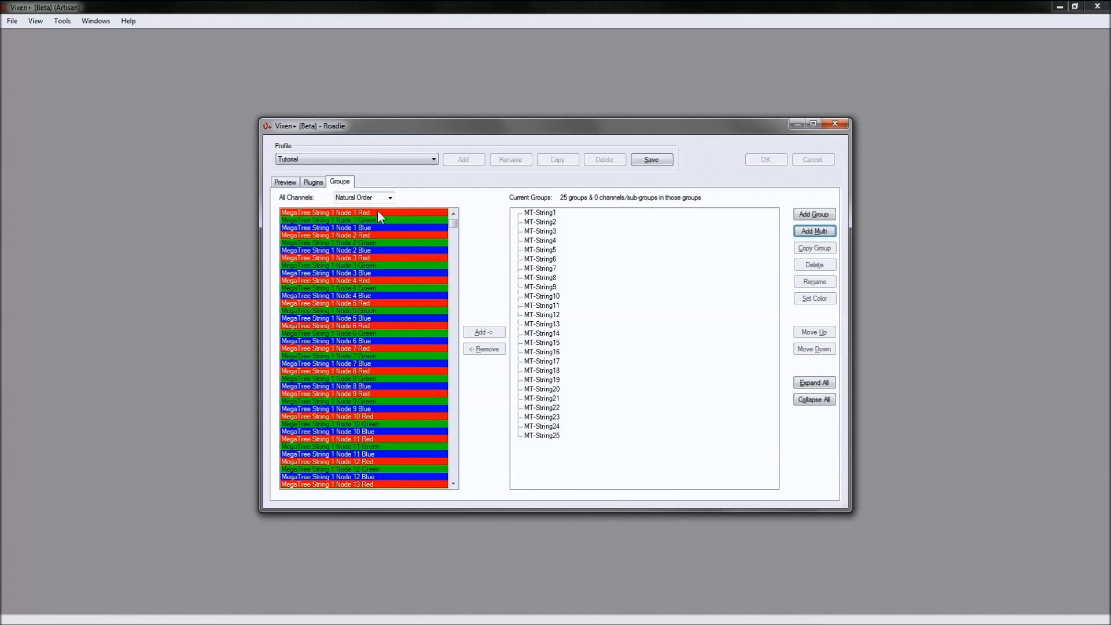
# Step: Add all MegaTree String 1 channels, from Node 1 Red through Node 50 Blue, to the MT-String1 group
pyautogui.scroll(-7, 454, 247)
pyautogui.scroll(-15, 455, 254)
pyautogui.scroll(-20, 454, 273)
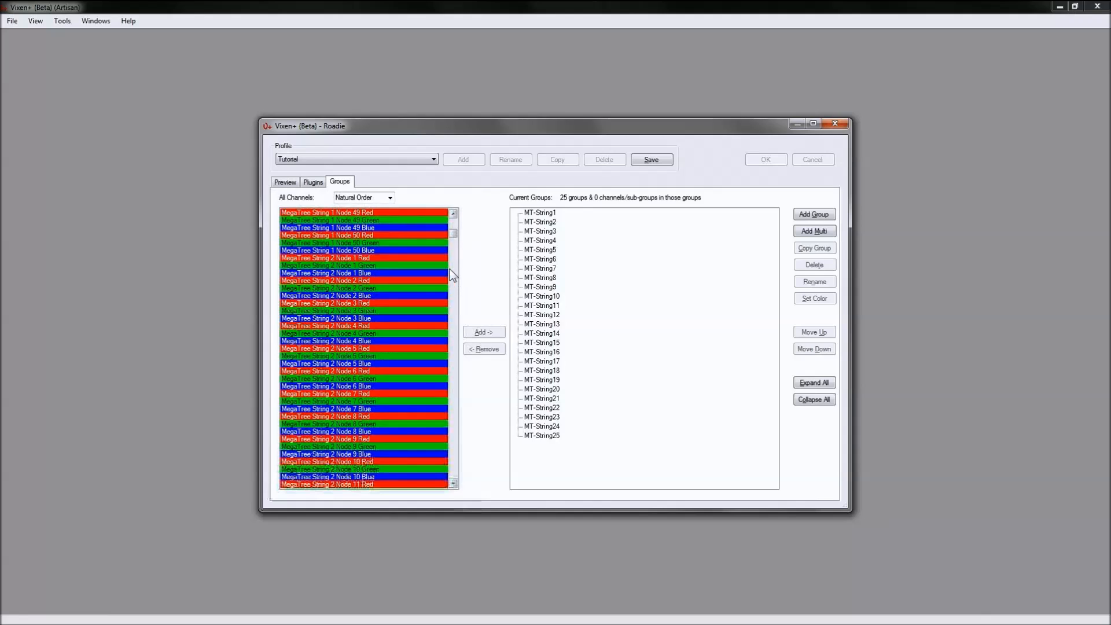
pyautogui.keyDown('shift'); pyautogui.click(362, 251); pyautogui.keyUp('shift')
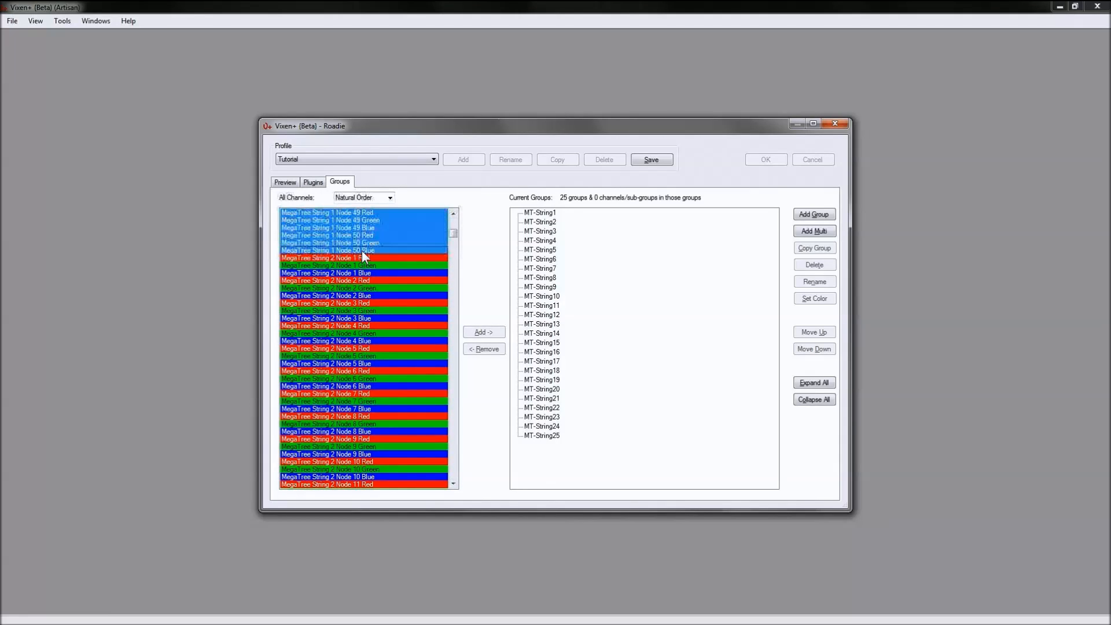
pyautogui.click(544, 212)
pyautogui.click(490, 332)
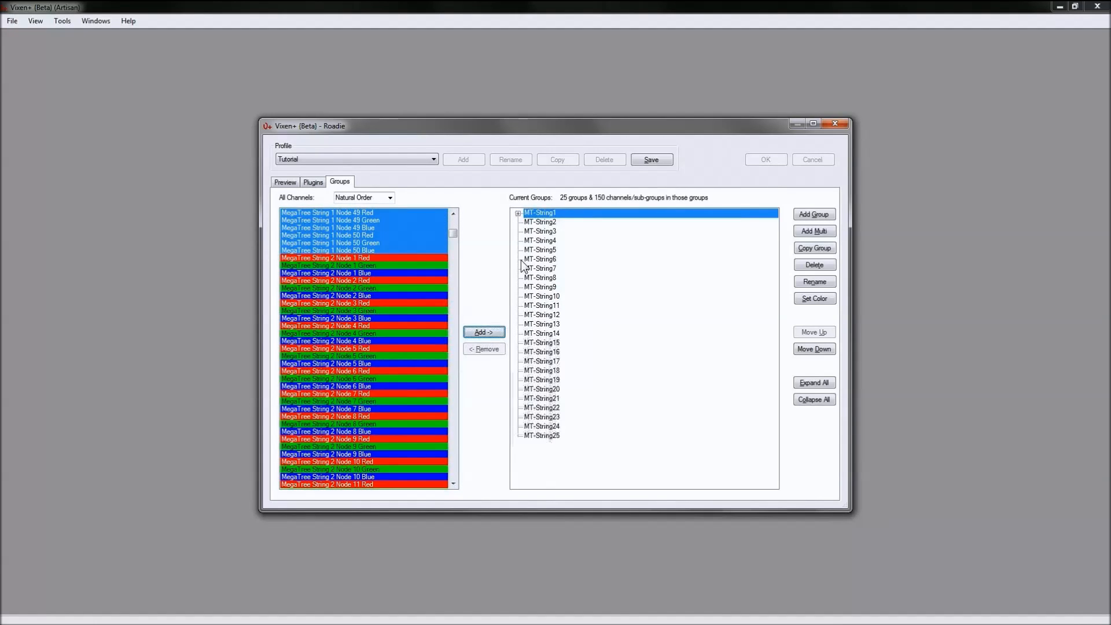
# Step: Expand the MT-String1 group to review its channels, look through the String 2 channels, and collapse the group
pyautogui.click(518, 213)
pyautogui.moveTo(774, 245); pyautogui.dragTo(773, 329)
pyautogui.click(335, 258)
pyautogui.scroll(-15, 453, 379)
pyautogui.scroll(-20, 454, 380)
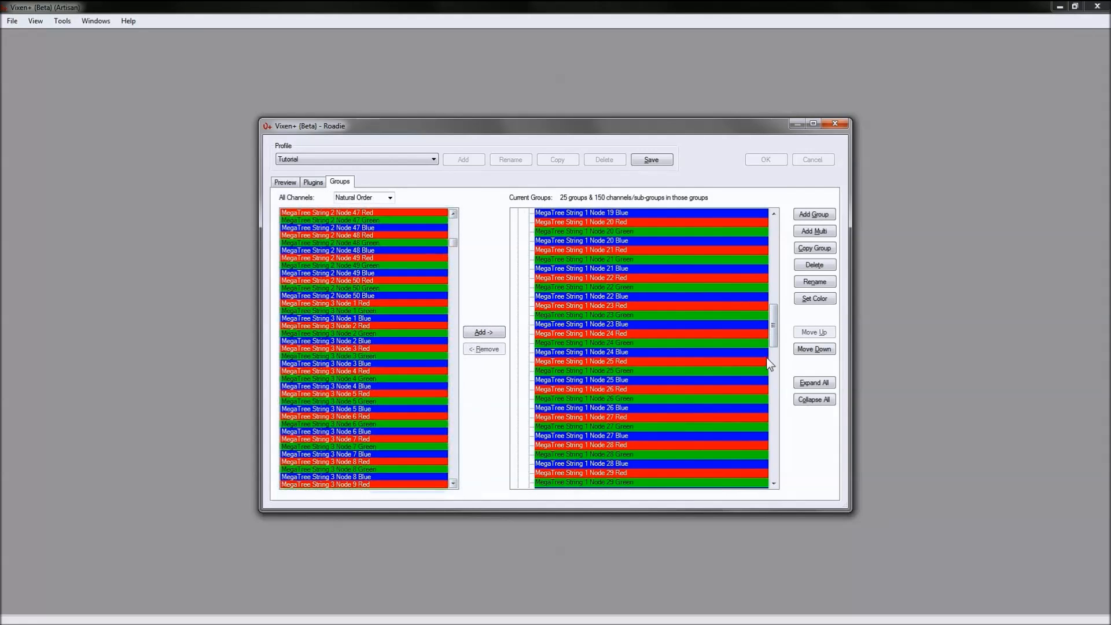
pyautogui.moveTo(774, 323); pyautogui.dragTo(774, 217)
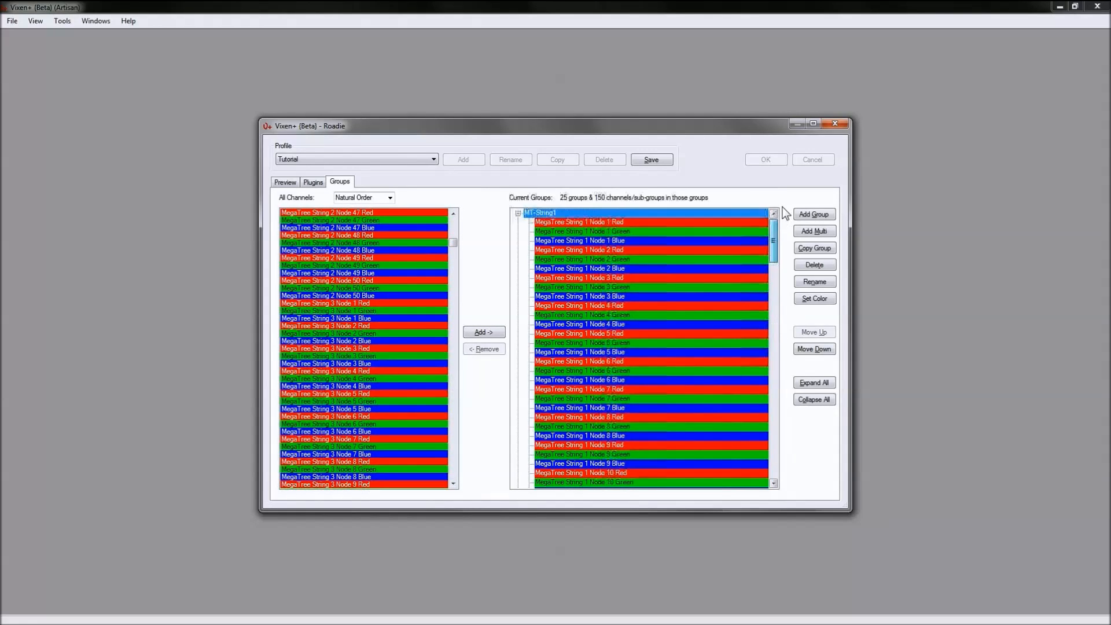
pyautogui.click(518, 213)
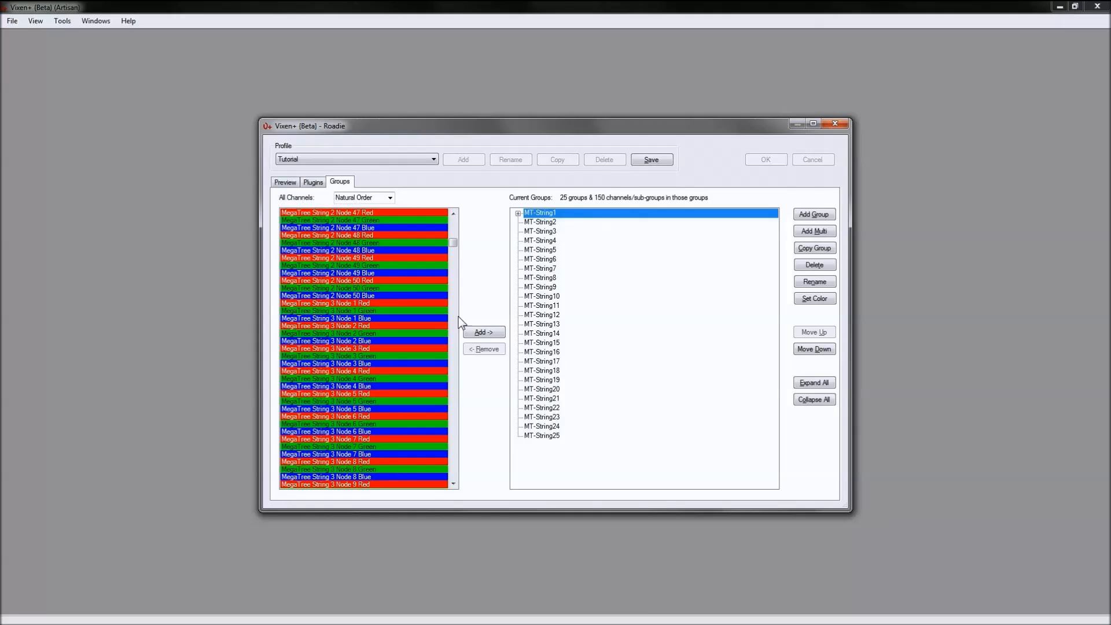
# Step: Save the profile with its new groups and return to the channel generation preview
pyautogui.click(653, 158)
pyautogui.click(283, 182)
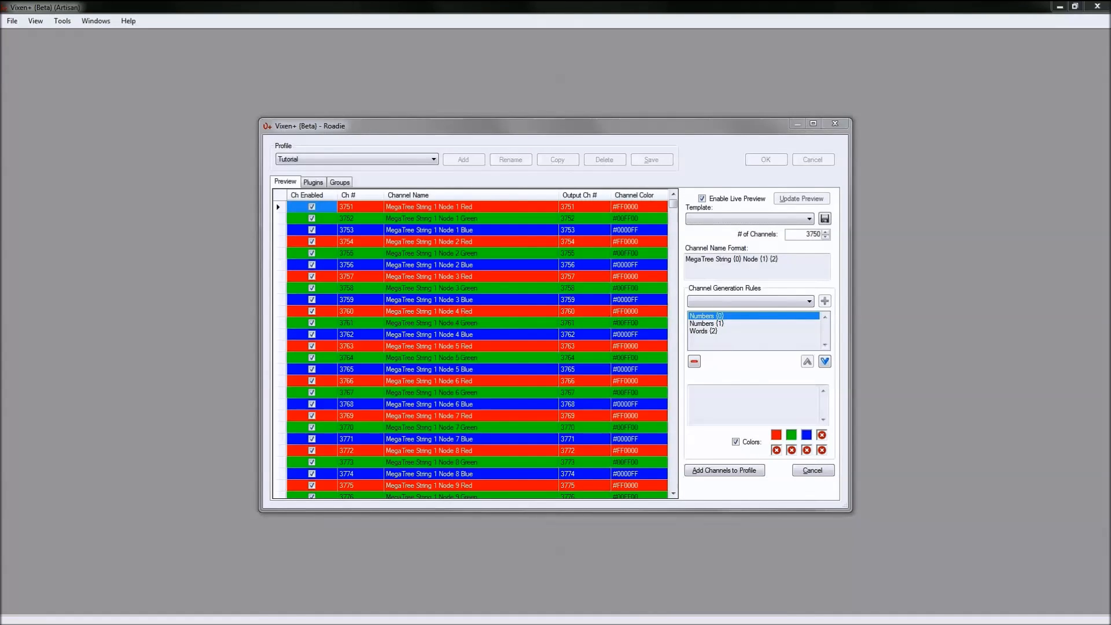
pyautogui.click(742, 374)
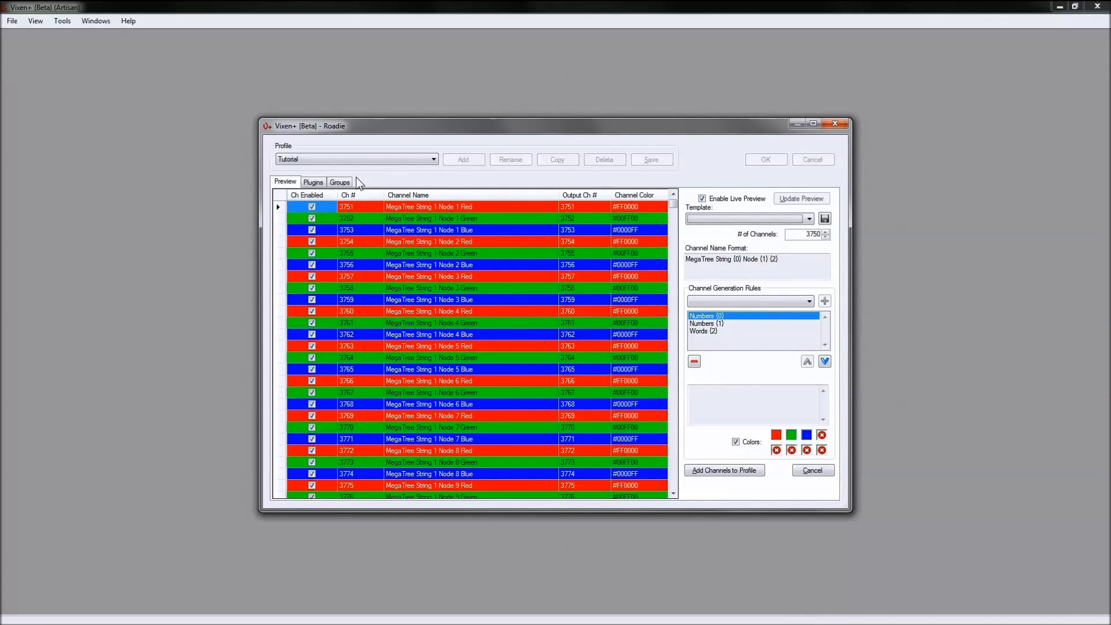
# Step: Add a single new group named Red to the profile's groups
pyautogui.click(340, 182)
pyautogui.click(803, 216)
pyautogui.write('R')
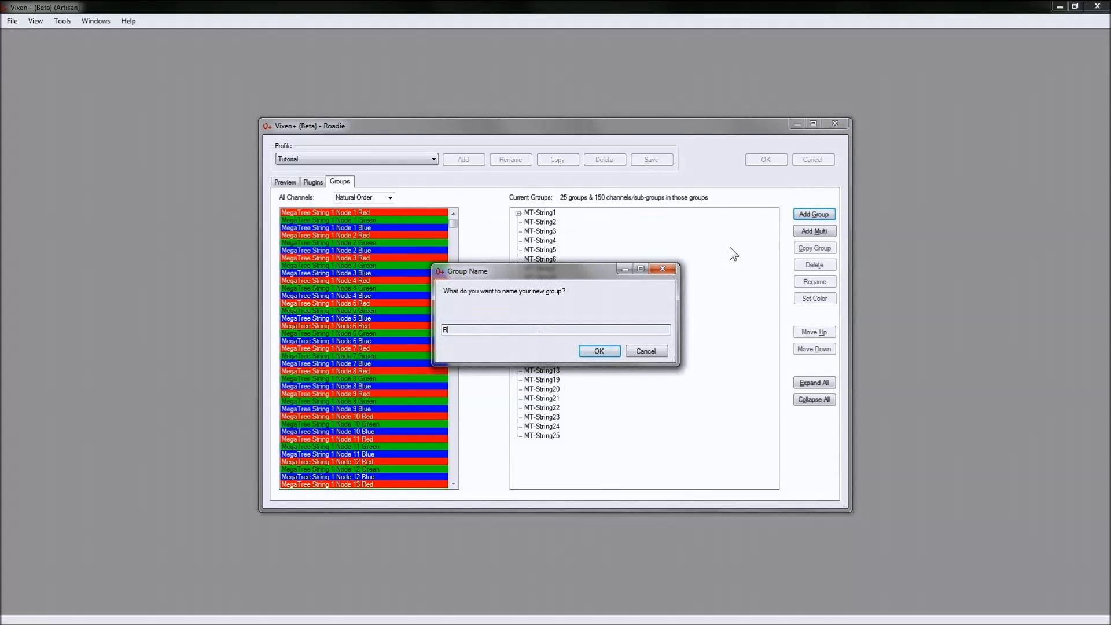
pyautogui.write('ed')
pyautogui.press('Return')
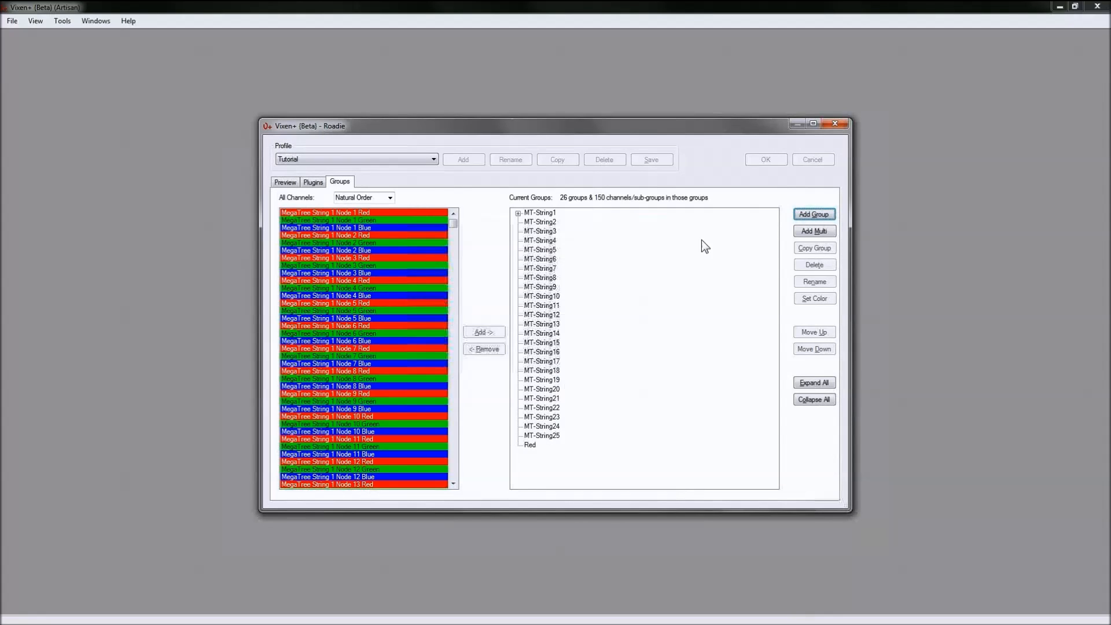
# Step: Select the Red group and sort the list of all channels by color
pyautogui.click(530, 444)
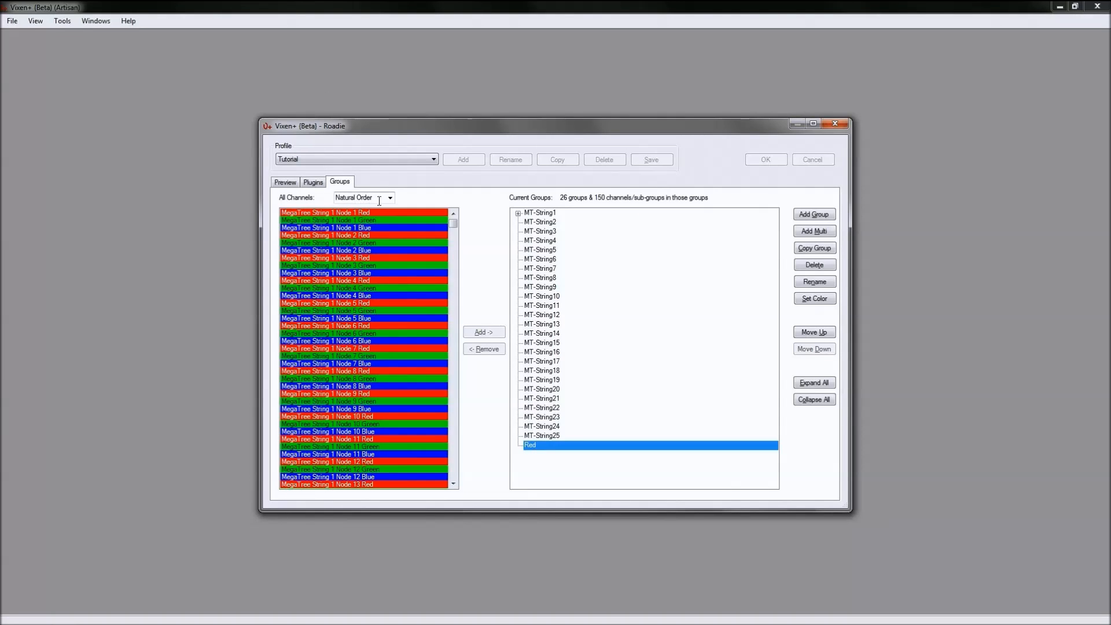
pyautogui.click(390, 198)
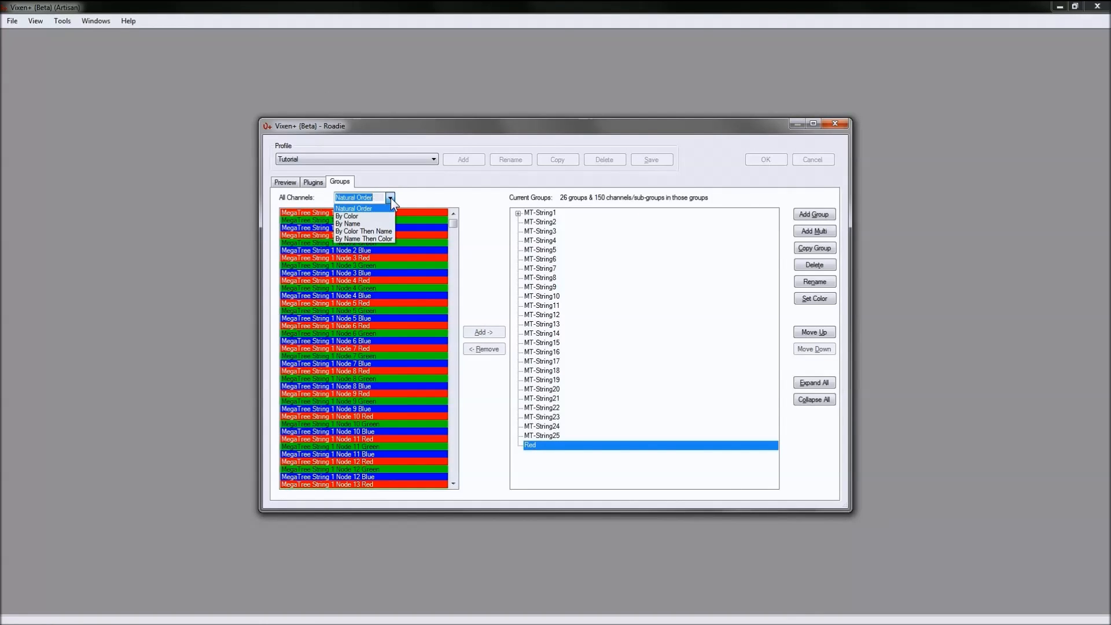
pyautogui.click(390, 197)
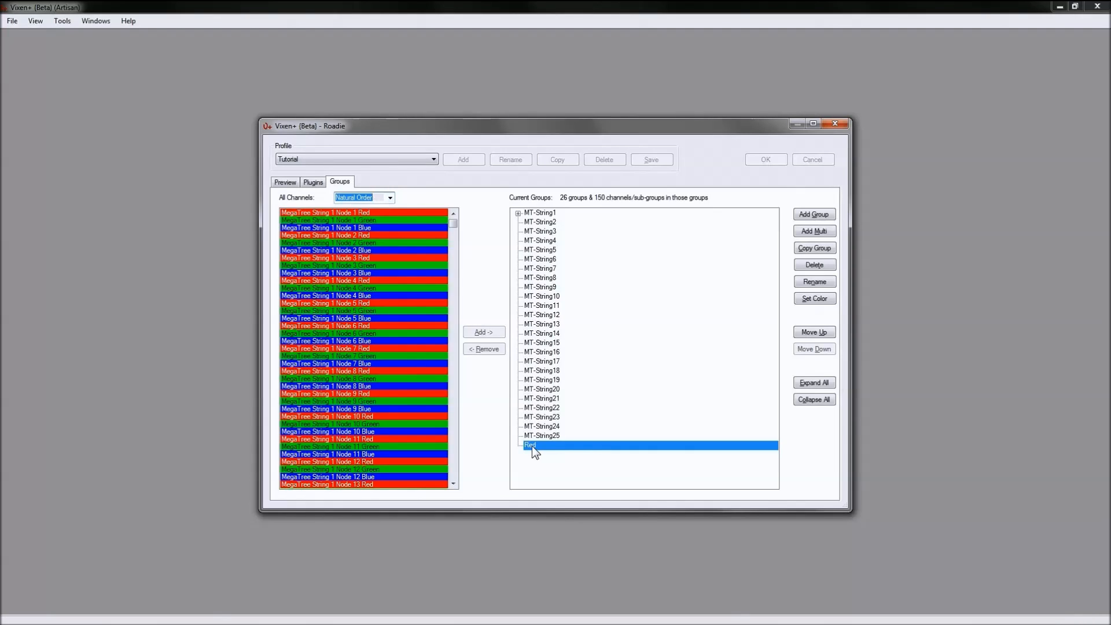
pyautogui.click(390, 196)
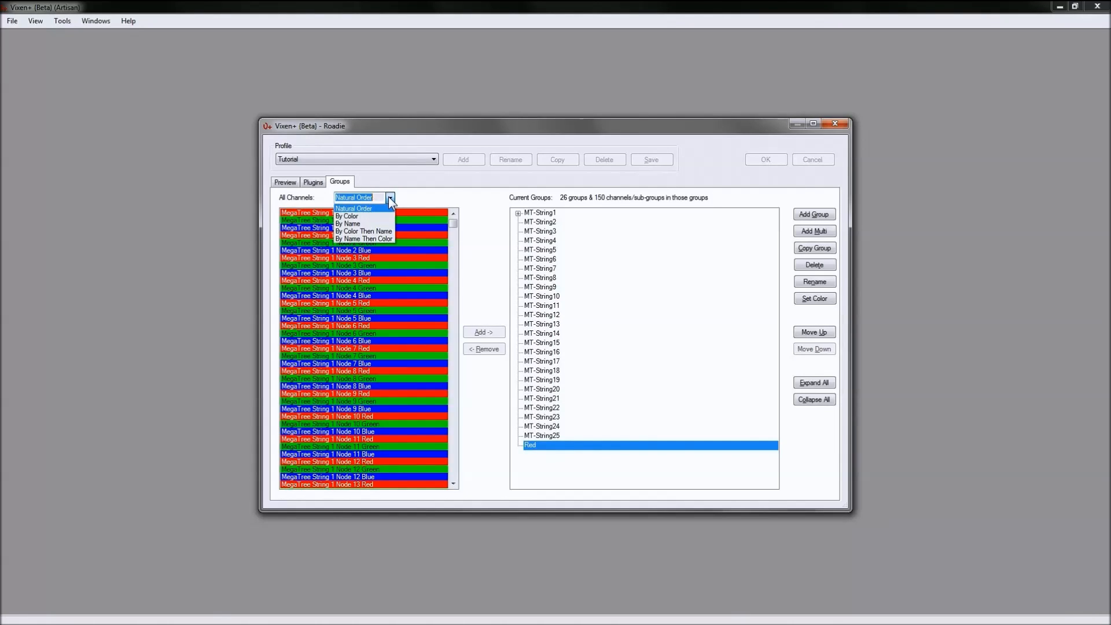
pyautogui.click(349, 215)
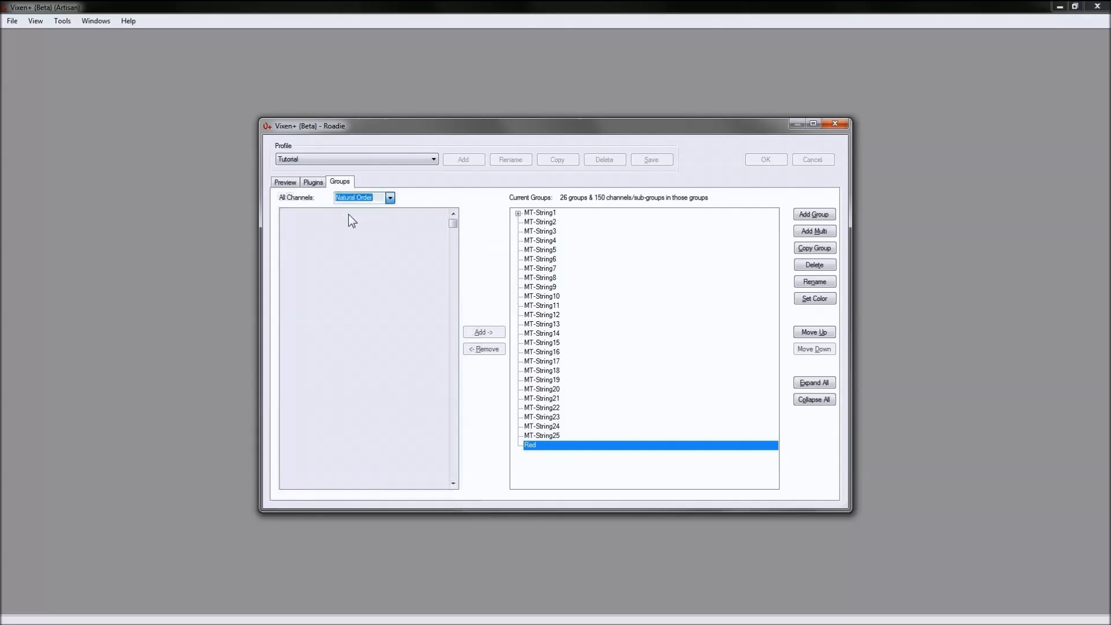
# Step: Add all red MegaTree channels, through String 25 Node 50 Red, to the Red group and expand it to check its contents
pyautogui.moveTo(450, 229); pyautogui.dragTo(457, 479)
pyautogui.click(363, 355)
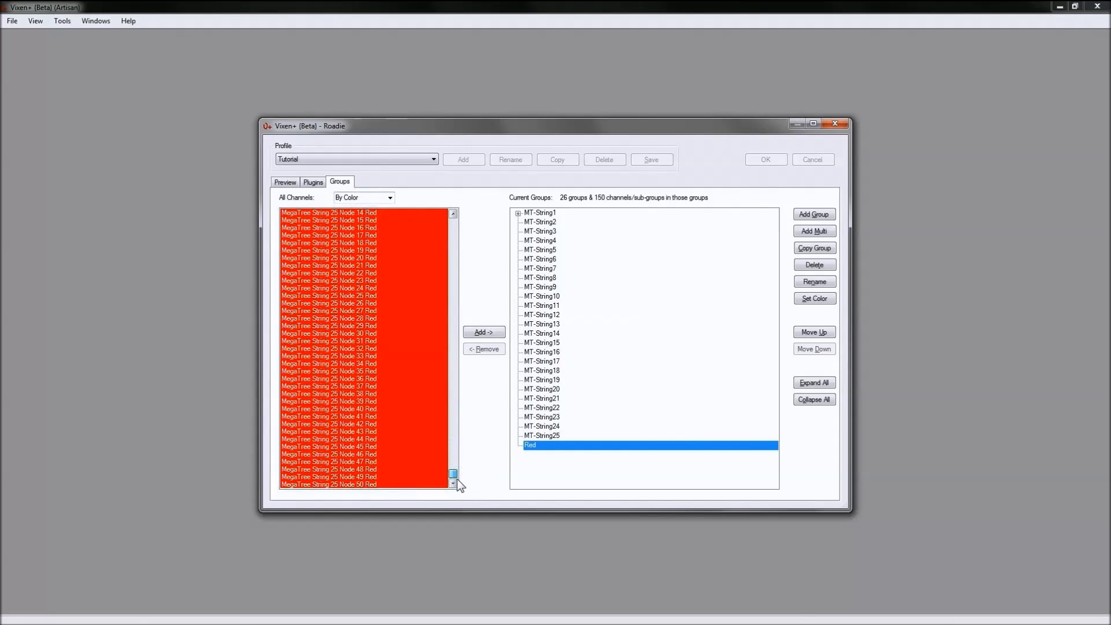
pyautogui.keyDown('shift'); pyautogui.click(372, 483); pyautogui.keyUp('shift')
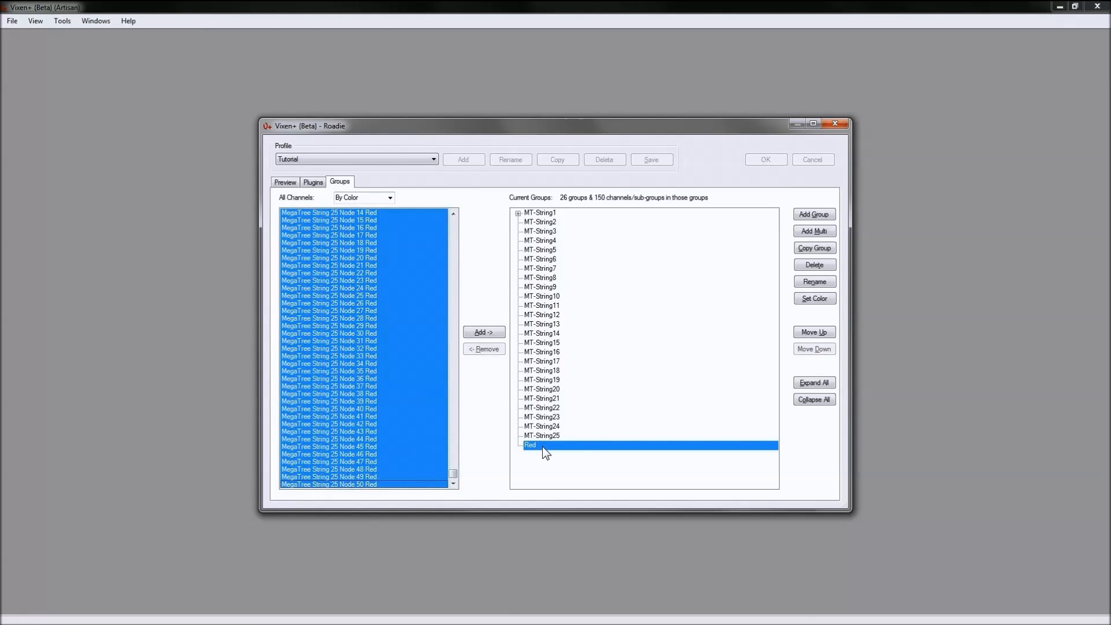
pyautogui.click(485, 332)
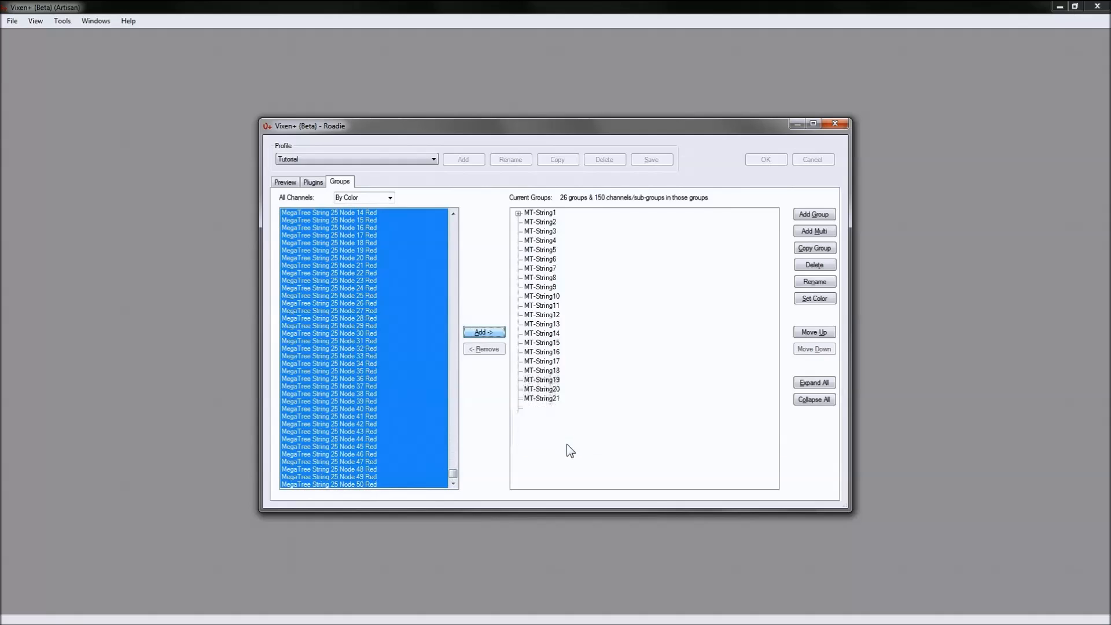
pyautogui.click(518, 446)
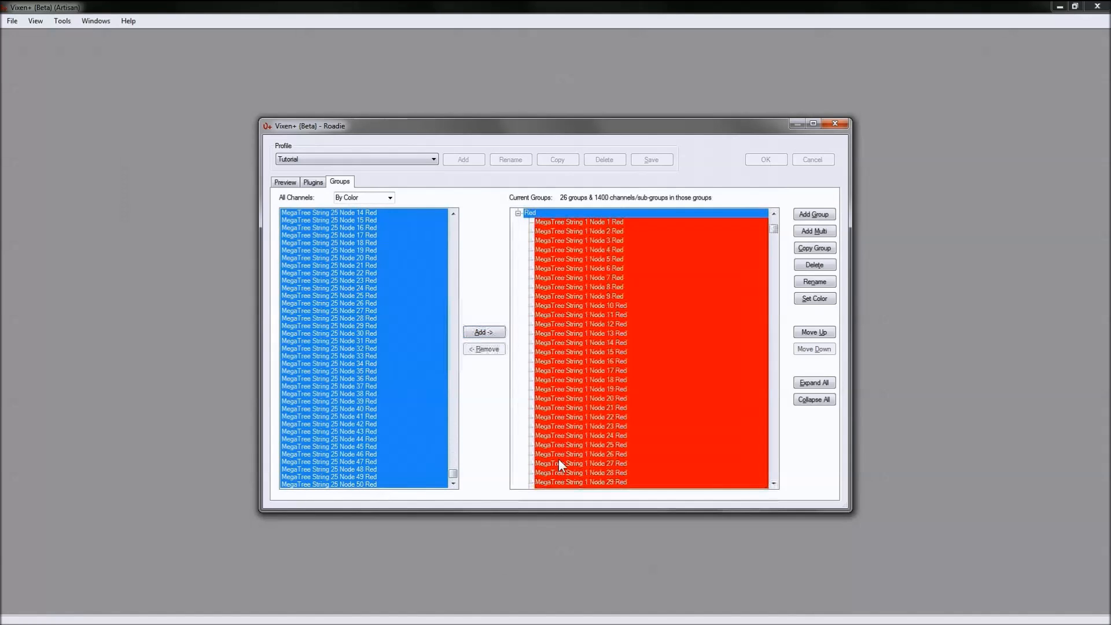
pyautogui.moveTo(774, 229); pyautogui.dragTo(786, 322)
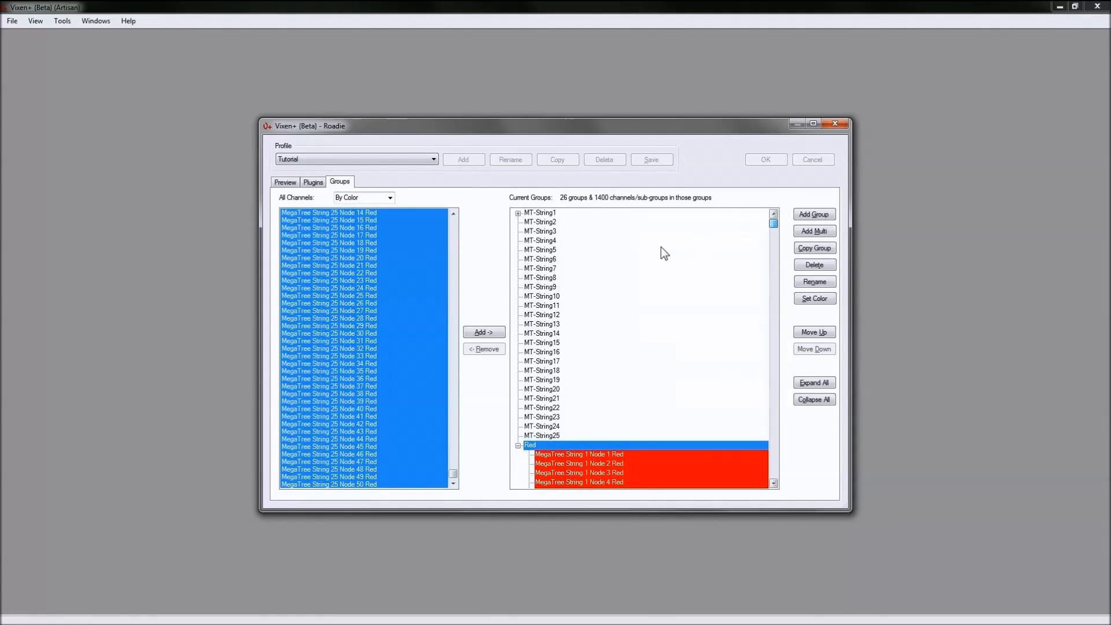
# Step: Compare the list of all channels sorted by name, by color then name, and by name then color
pyautogui.moveTo(455, 470); pyautogui.dragTo(479, 210)
pyautogui.click(390, 198)
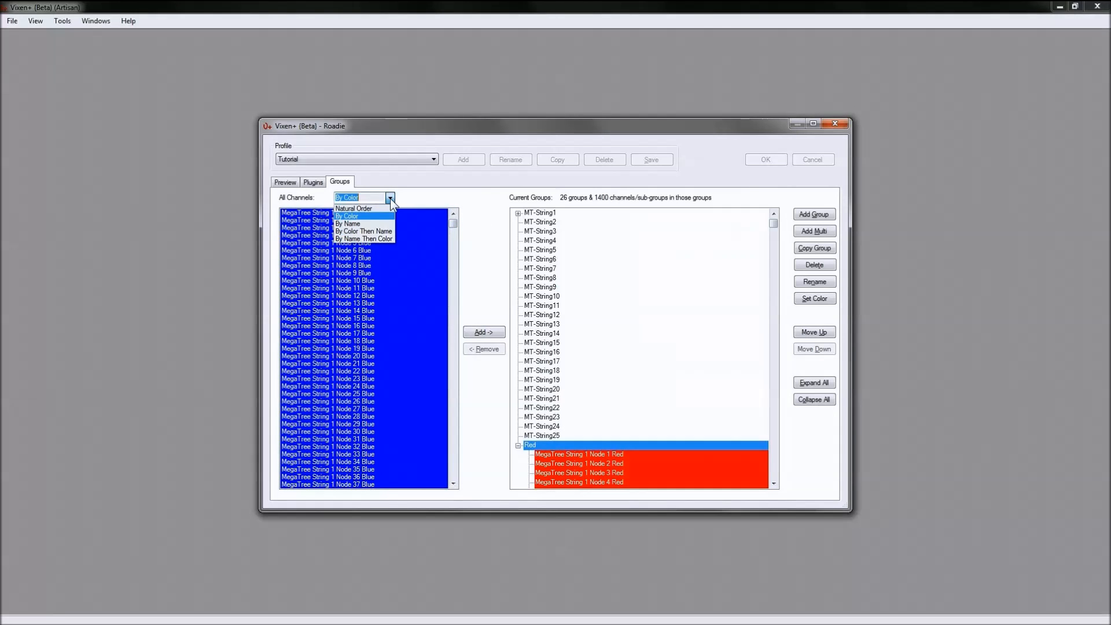
pyautogui.click(376, 224)
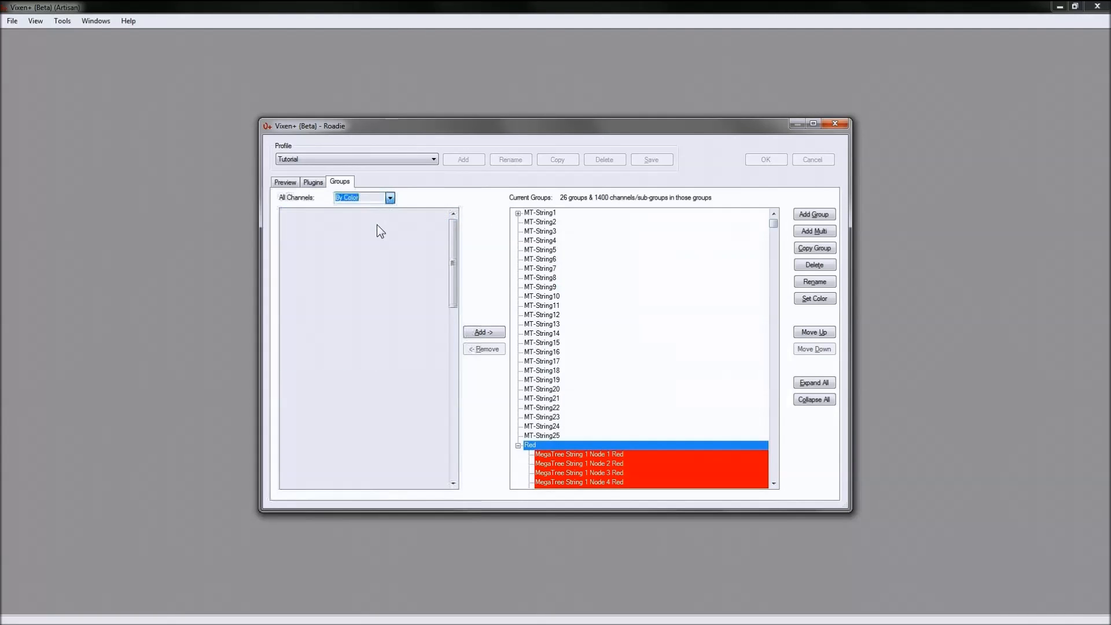
pyautogui.click(390, 197)
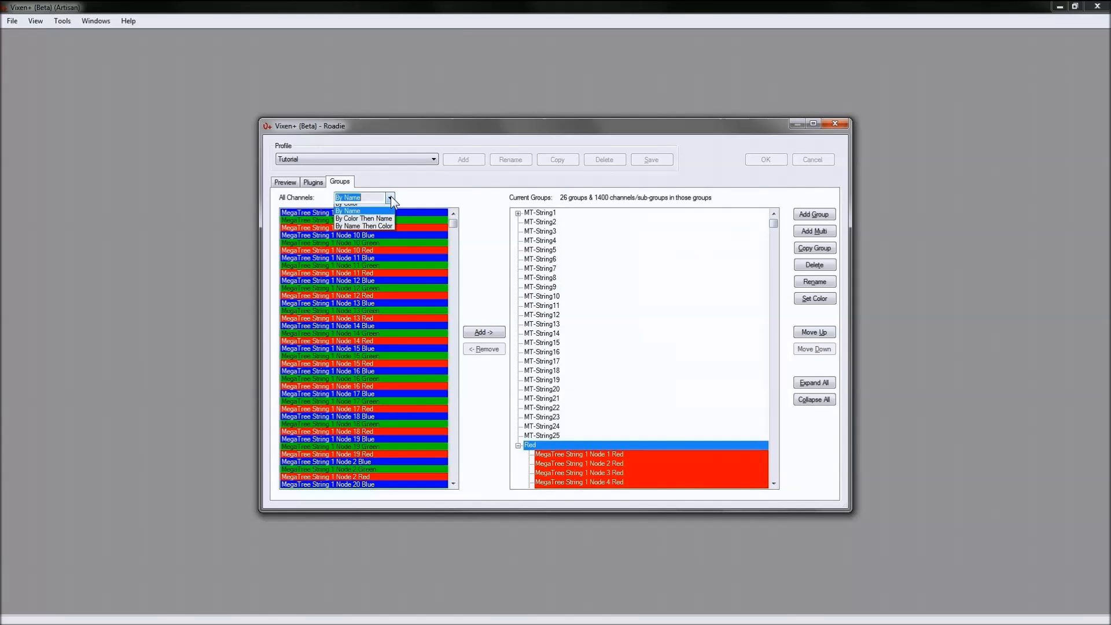
pyautogui.click(376, 233)
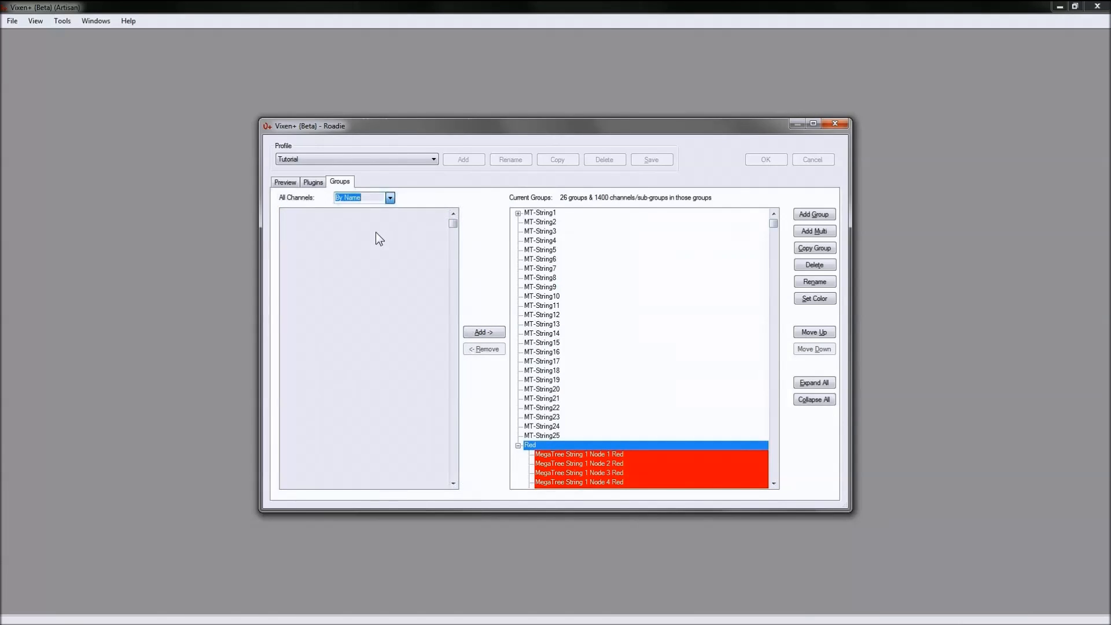
pyautogui.click(391, 198)
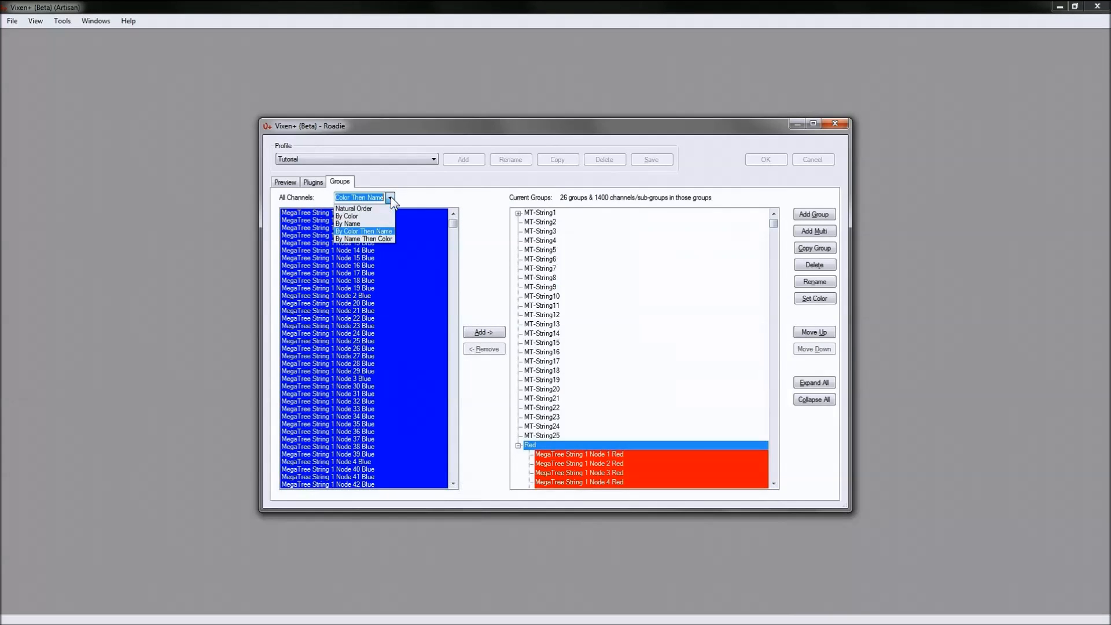
pyautogui.click(373, 239)
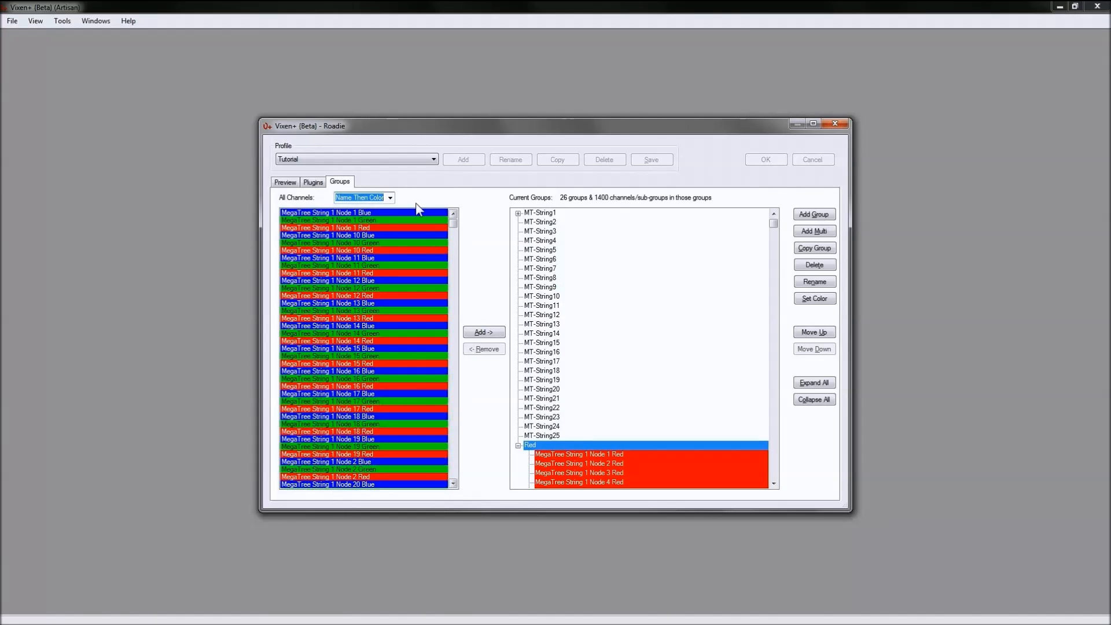
# Step: Return the list of all channels to natural order and collapse the Red group
pyautogui.click(388, 198)
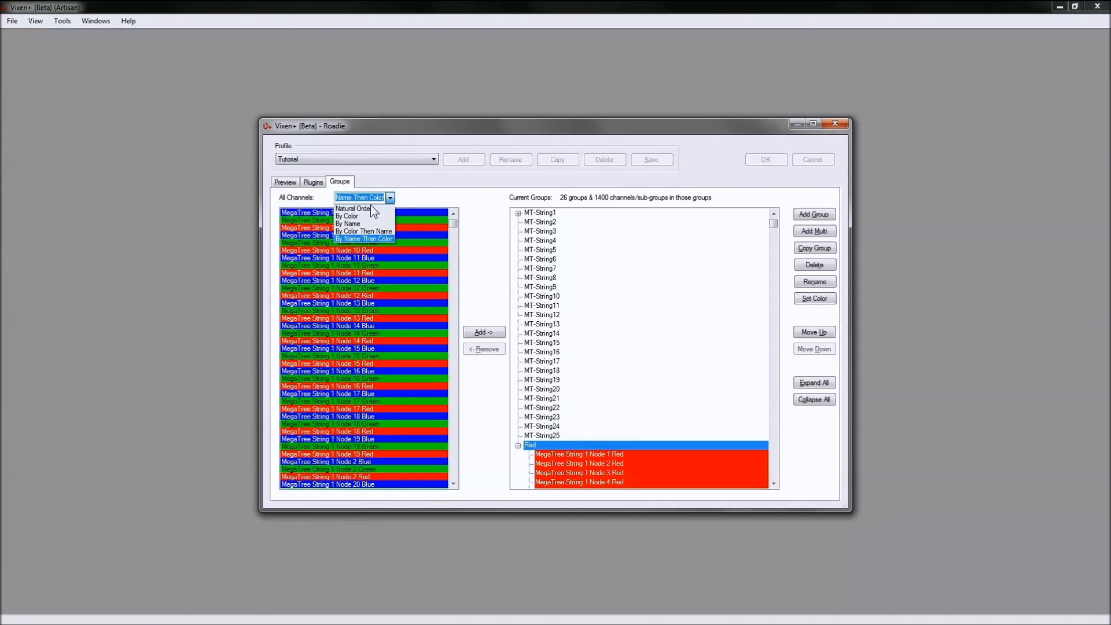
pyautogui.click(363, 208)
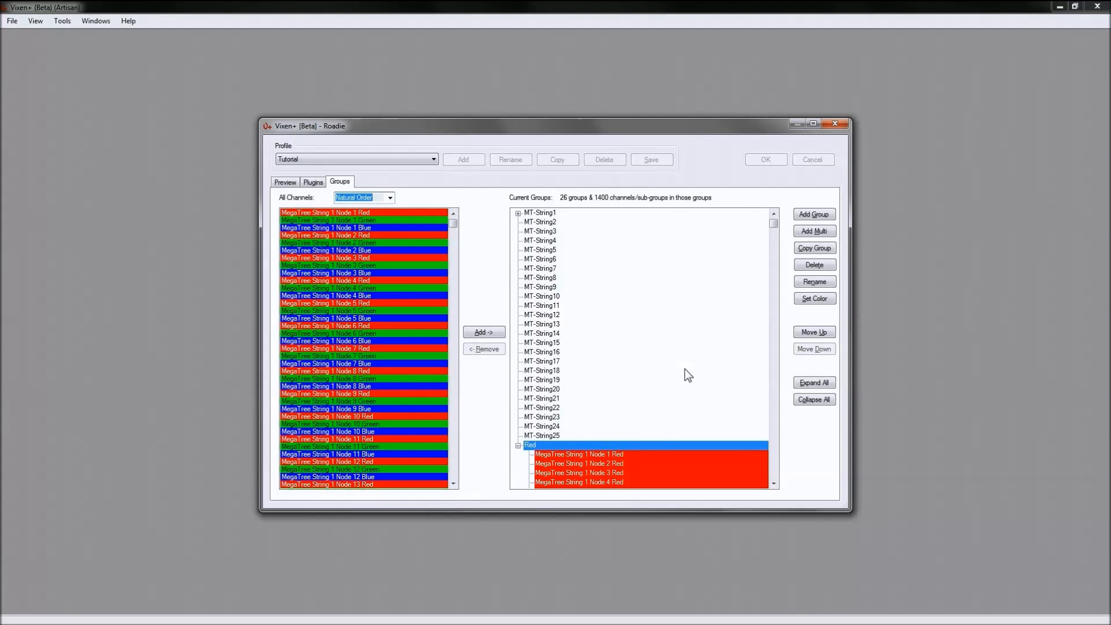
pyautogui.click(518, 446)
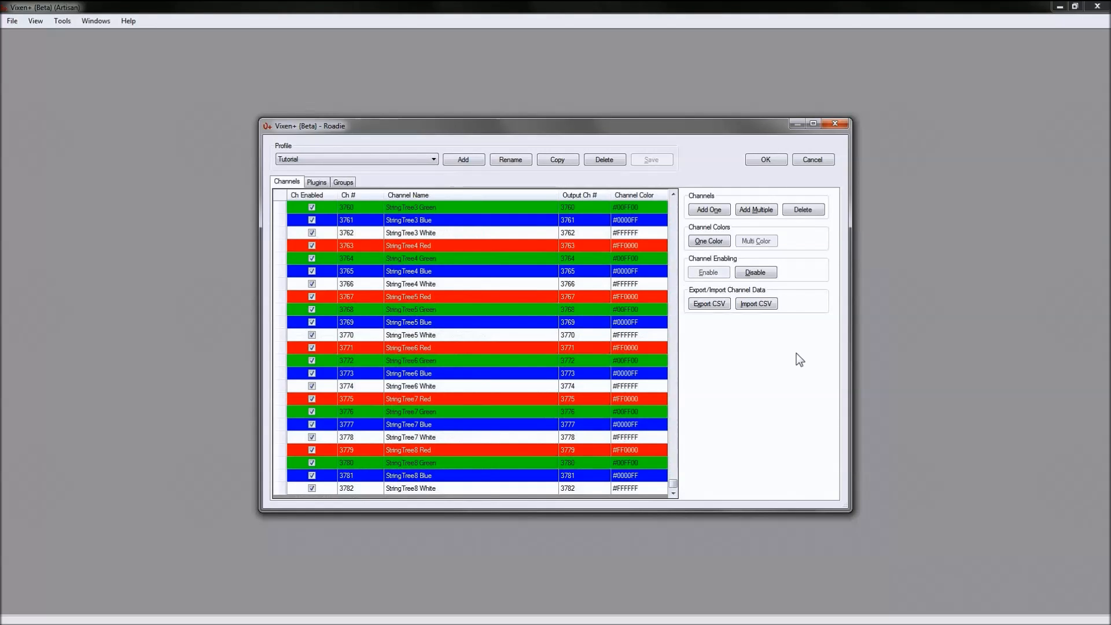
# Step: Leave the Tutorial profile's channel generator without adding channels and create a new profile named Start1000
pyautogui.click(745, 209)
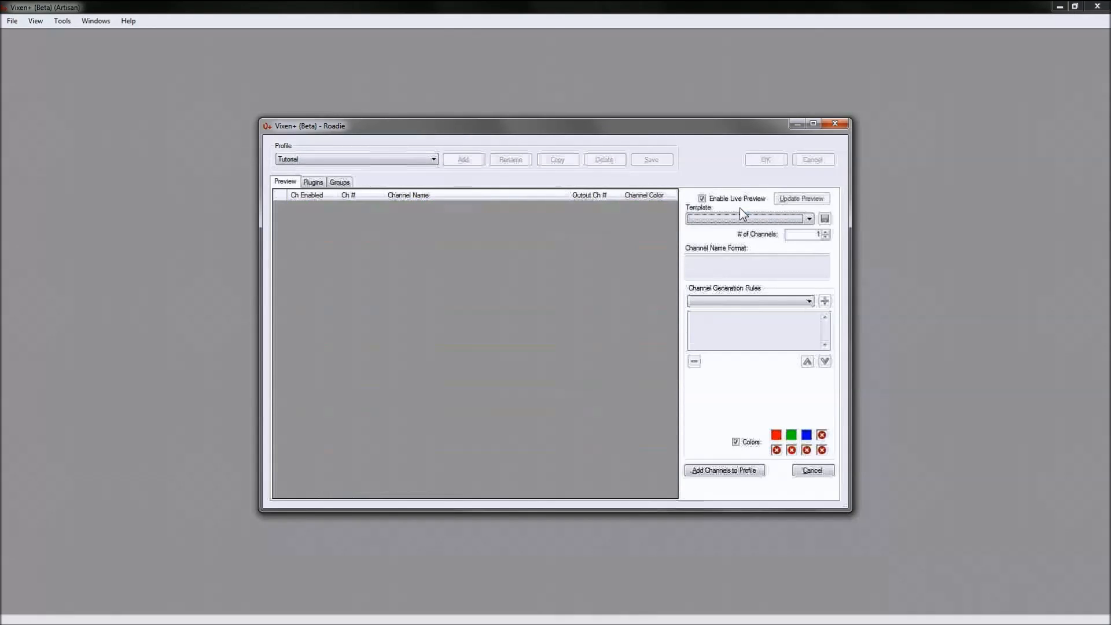
pyautogui.click(815, 470)
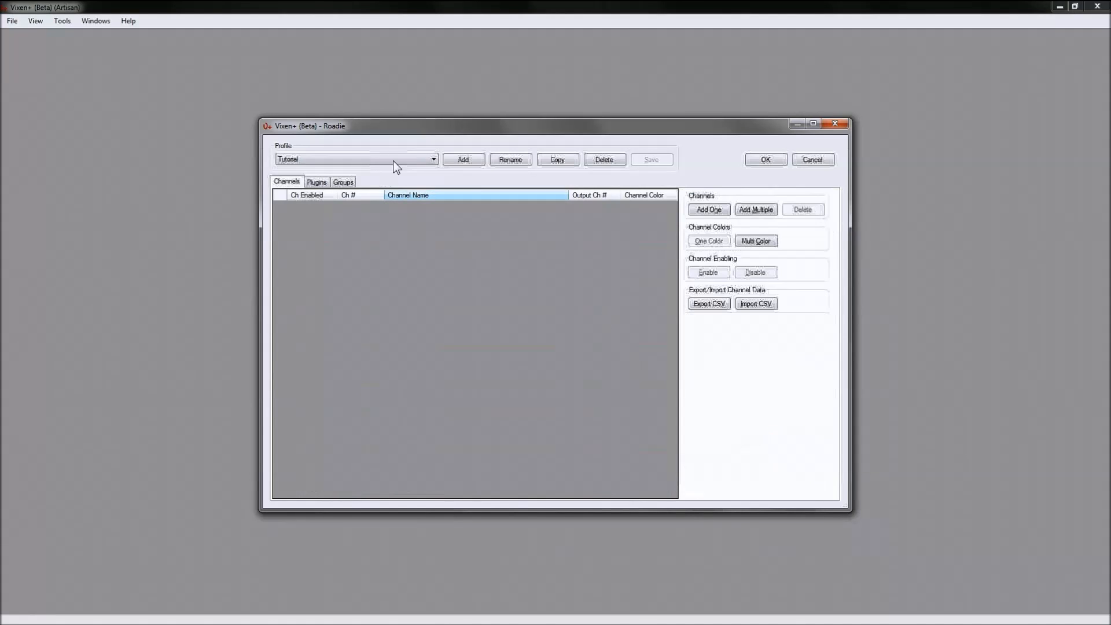
pyautogui.click(466, 162)
pyautogui.write('Start1000')
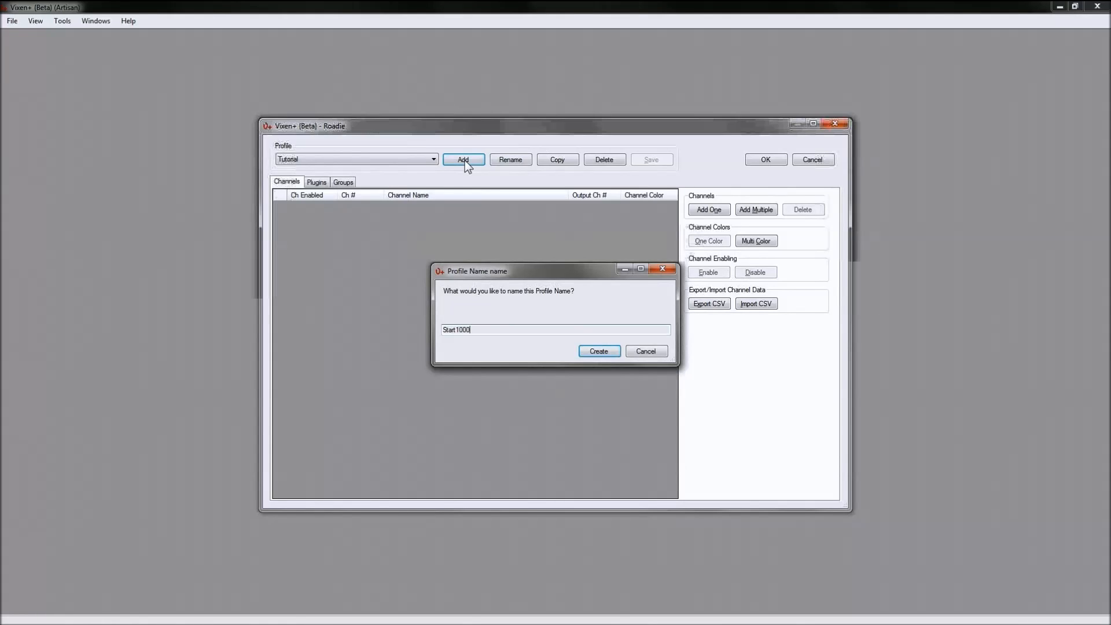
pyautogui.press('Return')
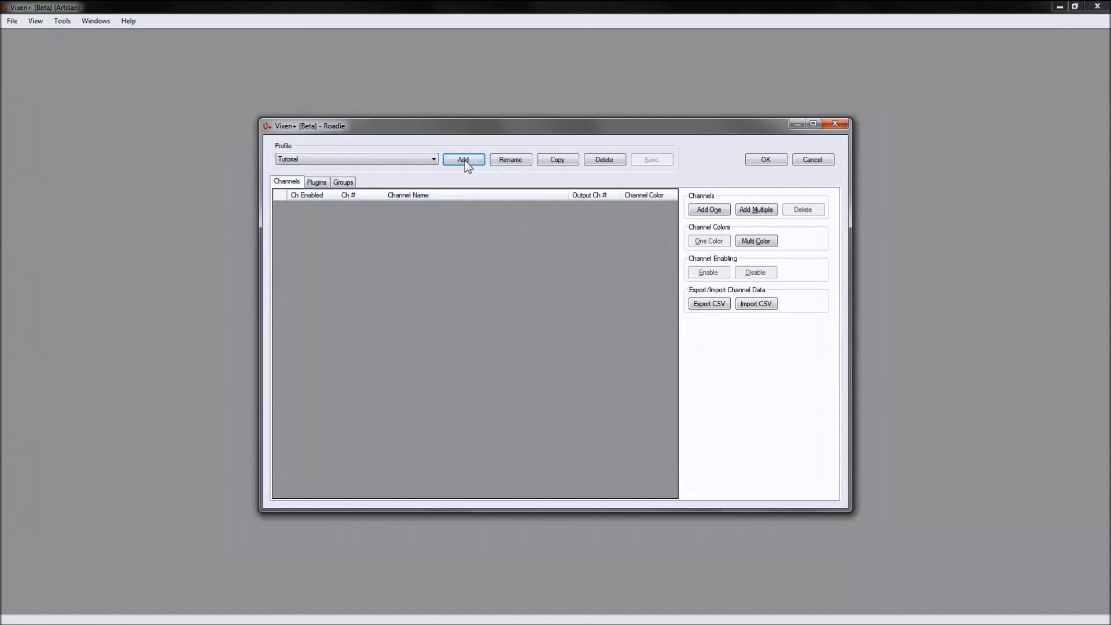
# Step: Start generating multiple channels for the Start1000 profile from the 25S50N MegaTree template
pyautogui.click(762, 212)
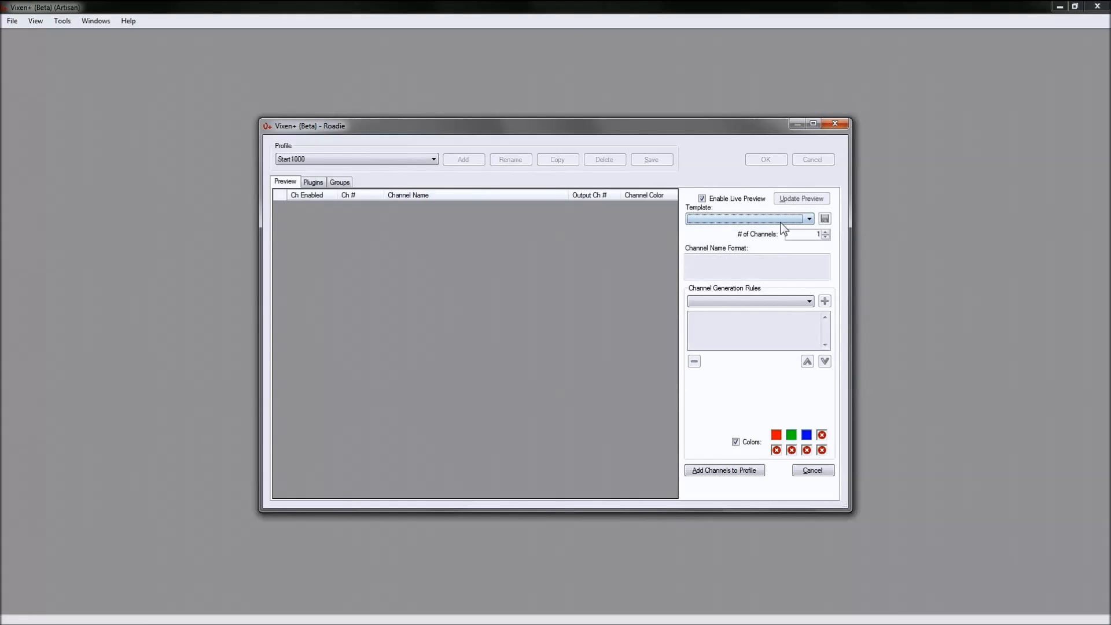
pyautogui.click(808, 218)
pyautogui.click(747, 230)
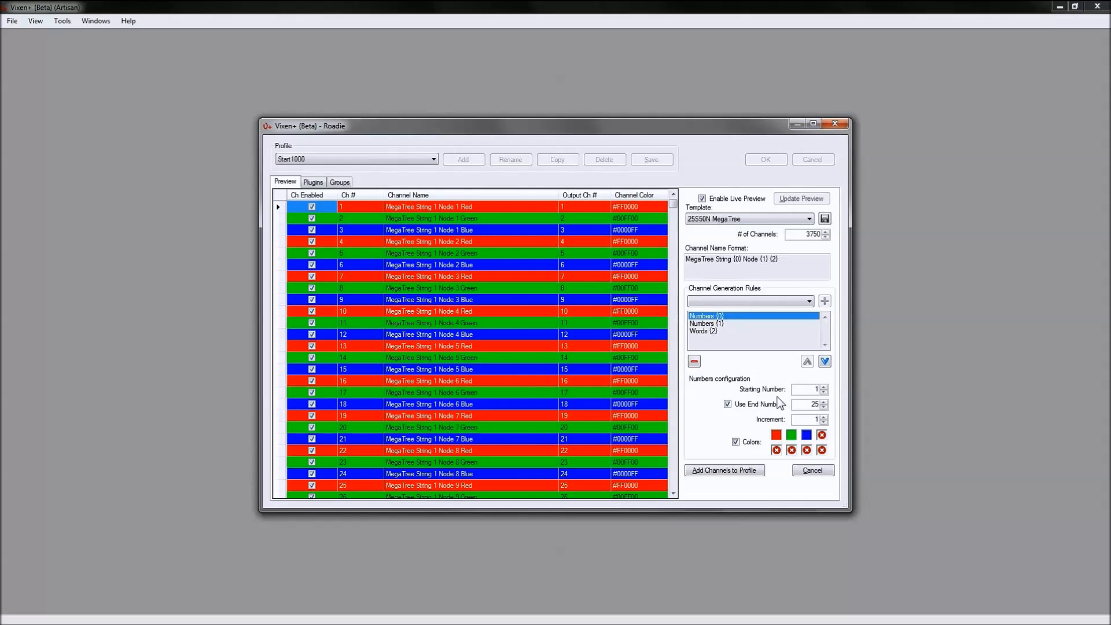
# Step: Set the starting number of the first Numbers rule to 1000 and review the previewed channels
pyautogui.moveTo(809, 389); pyautogui.dragTo(927, 431)
pyautogui.write('1000')
pyautogui.moveTo(674, 204)
pyautogui.mouseDown()
pyautogui.moveTo(686, 491)
pyautogui.moveTo(677, 183)
pyautogui.mouseUp()
pyautogui.moveTo(673, 209)
pyautogui.mouseDown()
pyautogui.moveTo(684, 493)
pyautogui.moveTo(674, 192)
pyautogui.mouseUp()
pyautogui.click(673, 425)
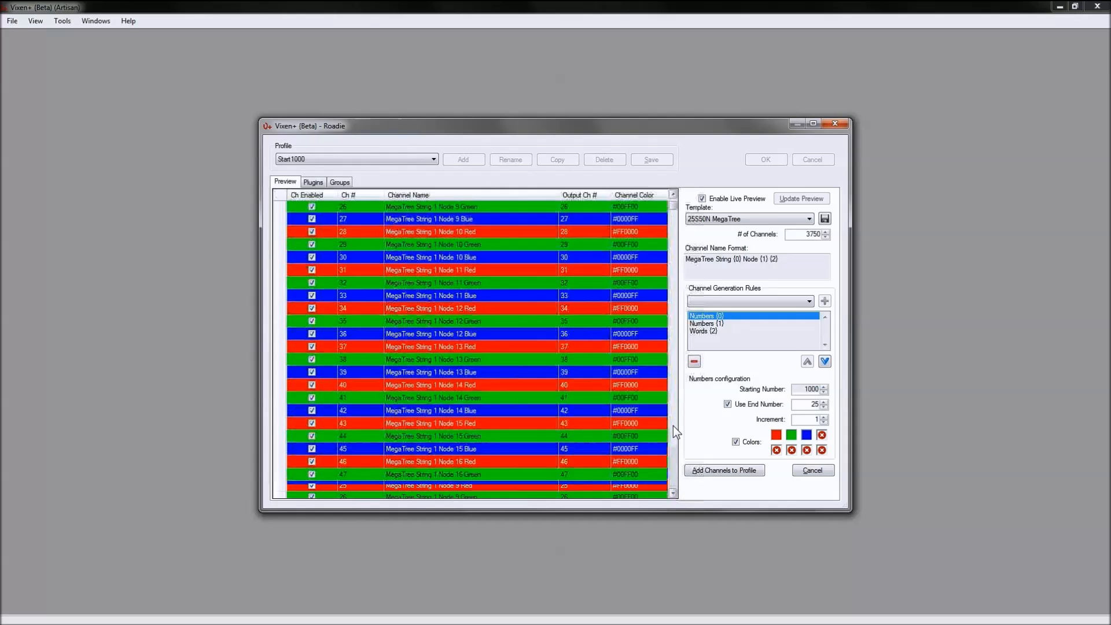
pyautogui.moveTo(672, 425); pyautogui.dragTo(671, 425)
pyautogui.moveTo(672, 237); pyautogui.dragTo(671, 278)
pyautogui.scroll(1, 329, 259)
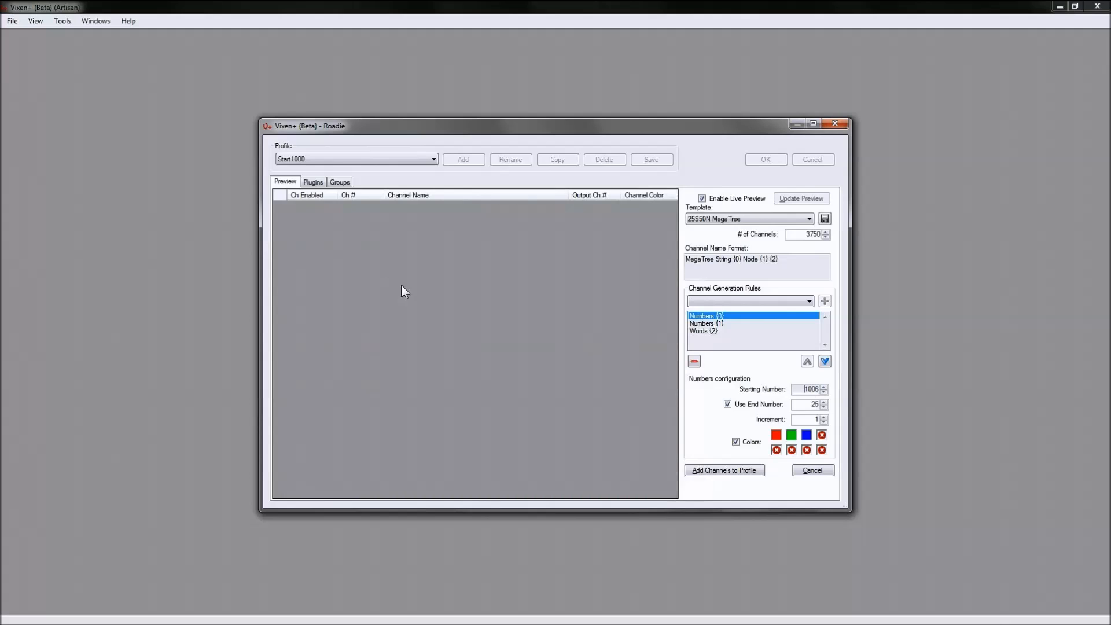
# Step: Switch to the Tutorial profile and find channel 1077, MegaTree String 8 Node 9 Blue, in its channel list
pyautogui.click(422, 161)
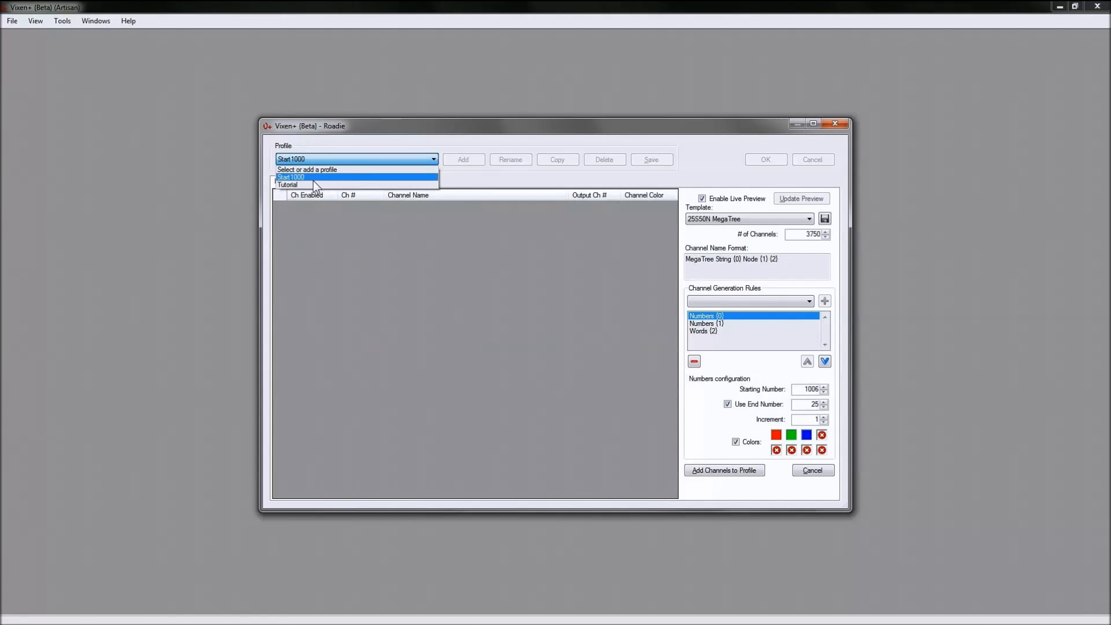
pyautogui.click(307, 184)
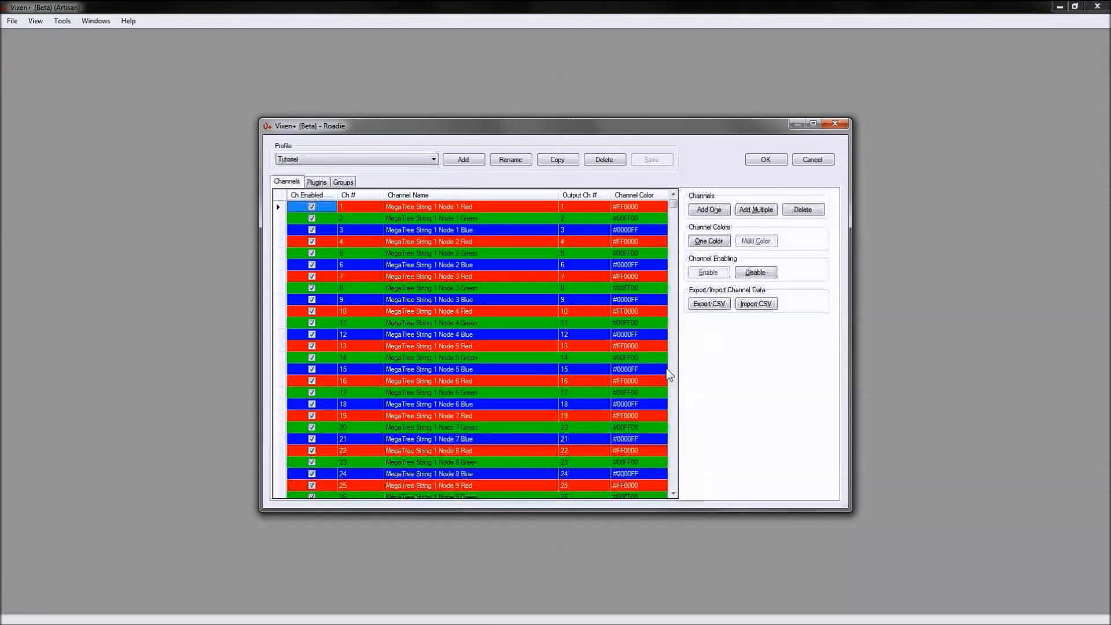
pyautogui.scroll(-16, 675, 321)
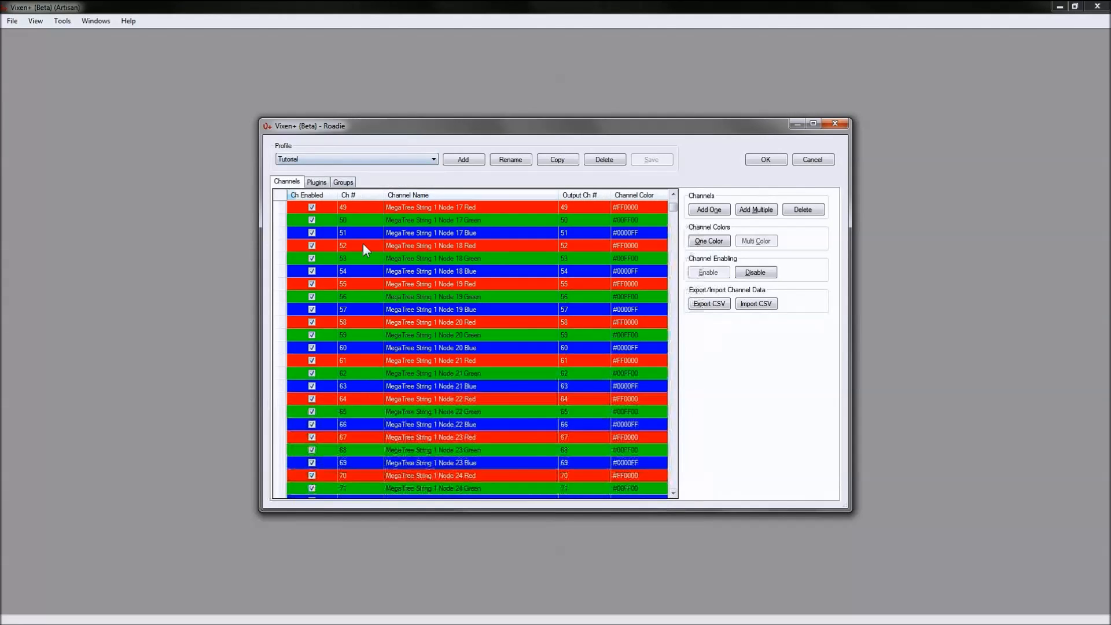
pyautogui.click(673, 410)
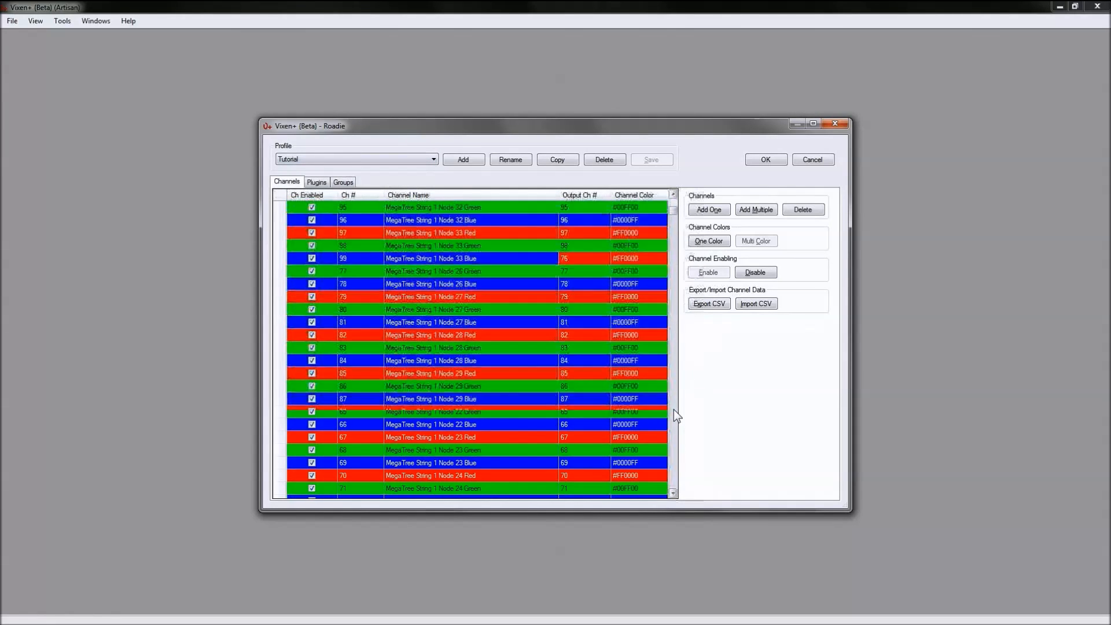
pyautogui.moveTo(673, 218); pyautogui.dragTo(681, 280)
pyautogui.click(402, 282)
pyautogui.click(279, 284)
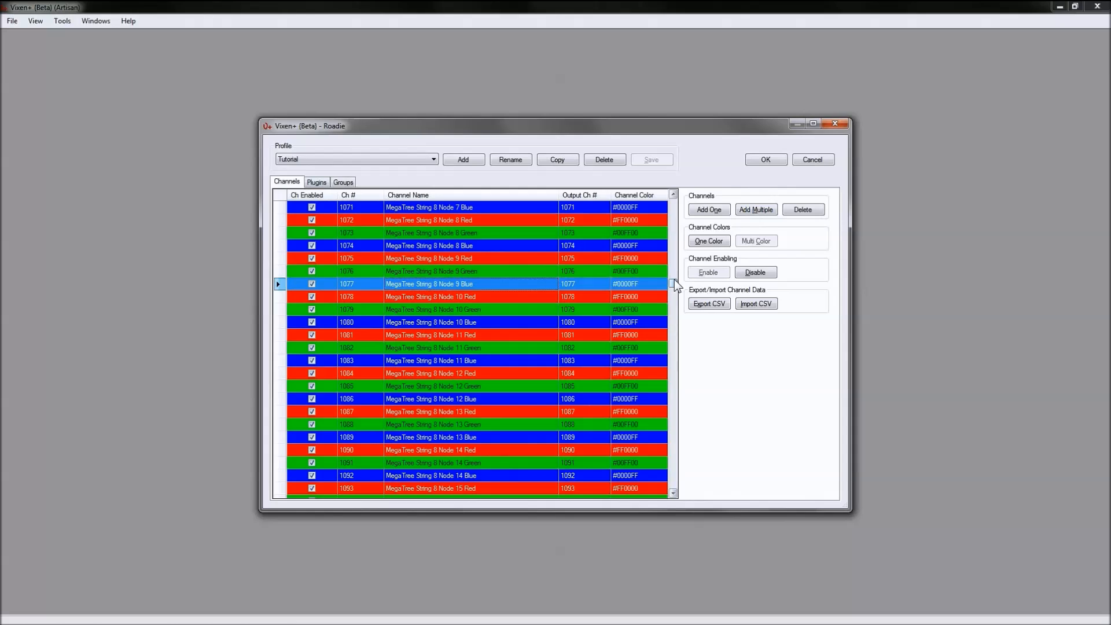
# Step: Try a starting number of 1000 for the first Numbers rule in the Tutorial profile's channel generator, then cancel the generation
pyautogui.click(748, 210)
pyautogui.click(716, 317)
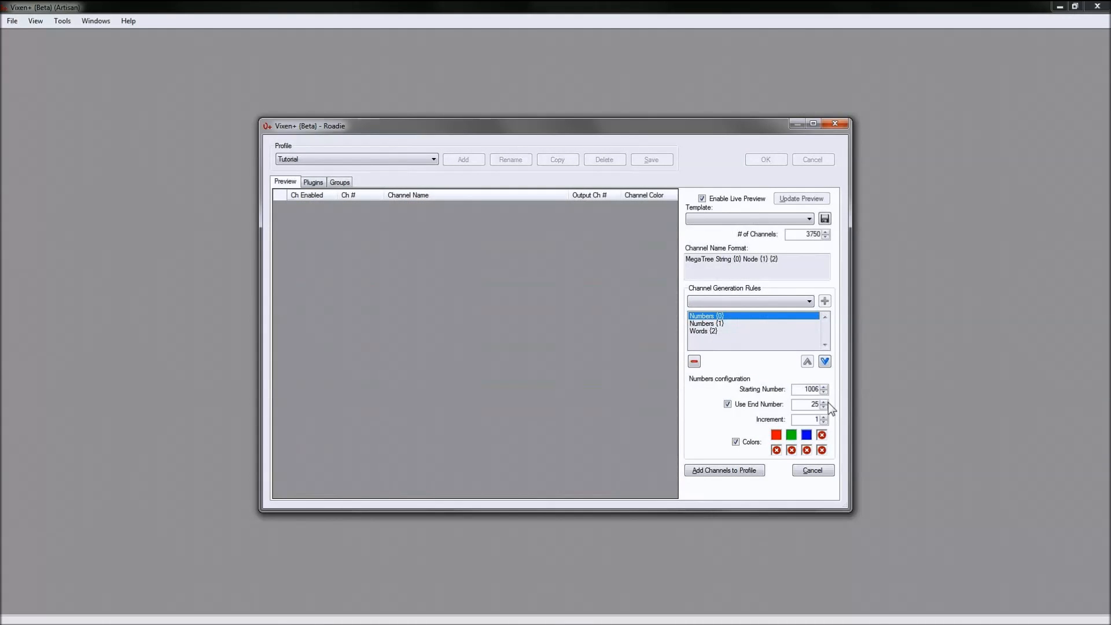
pyautogui.moveTo(808, 390)
pyautogui.mouseDown()
pyautogui.moveTo(822, 391)
pyautogui.moveTo(799, 389)
pyautogui.mouseUp()
pyautogui.write('1000')
pyautogui.press('Tab')
pyautogui.press('Tab')
pyautogui.press('Tab')
pyautogui.press('Tab')
pyautogui.click(816, 472)
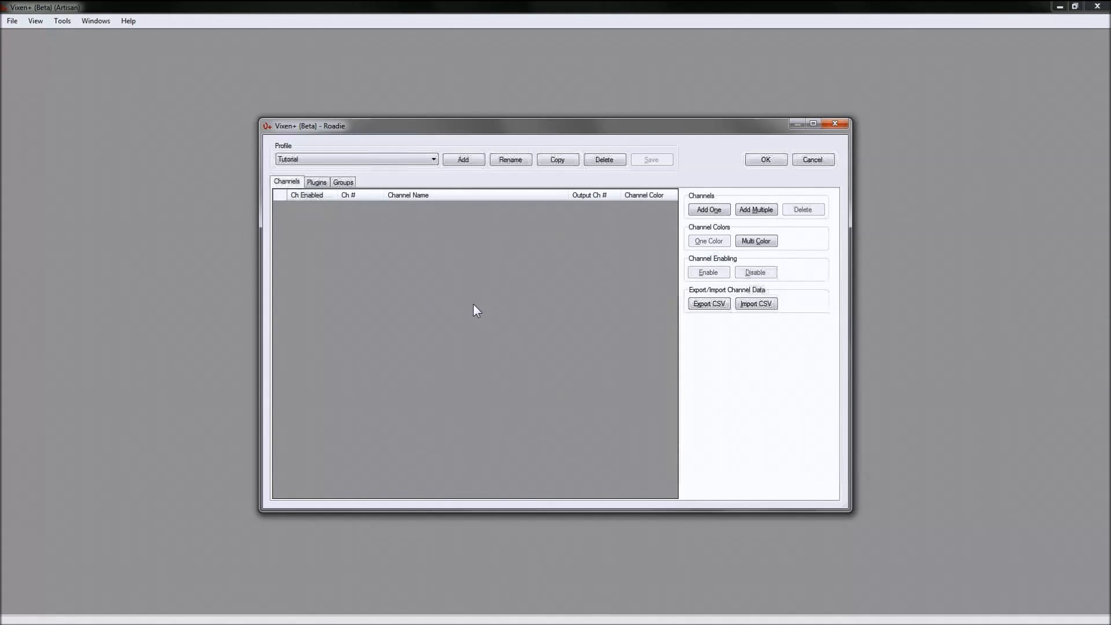
# Step: Close the profile manager without saving and look for sequences of the type LOR Music Sequence (*.lms) to open
pyautogui.click(813, 160)
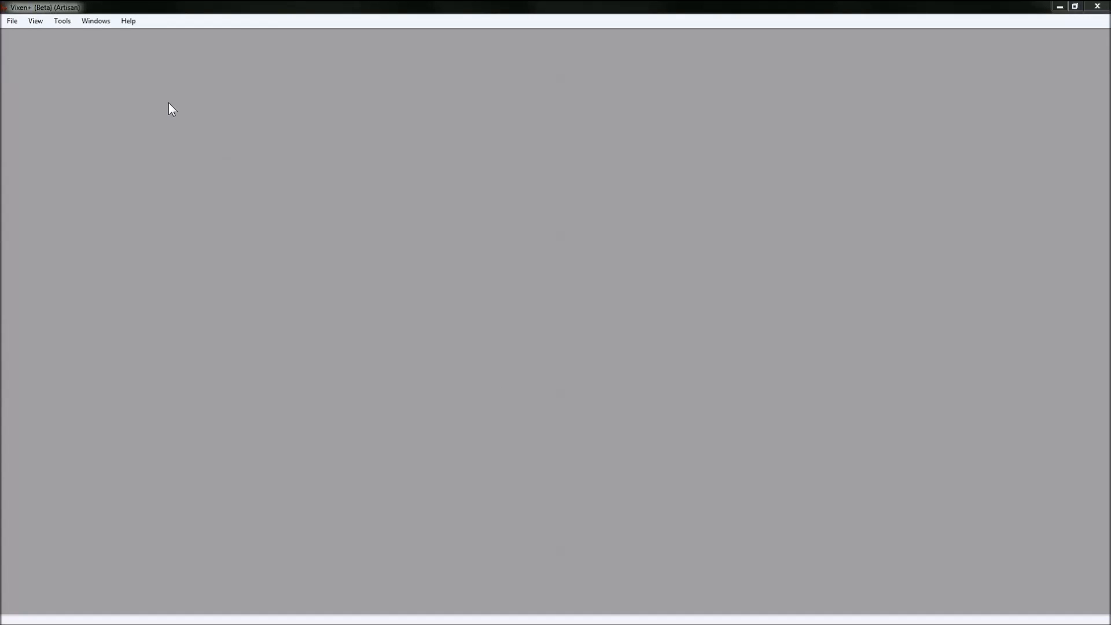
pyautogui.click(12, 21)
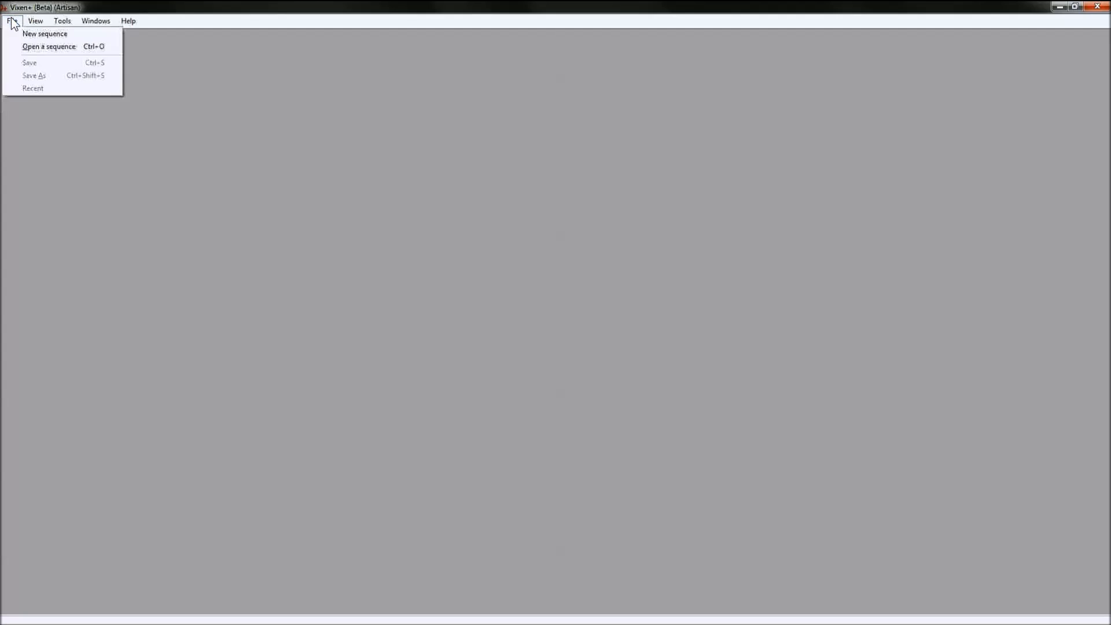
pyautogui.click(37, 47)
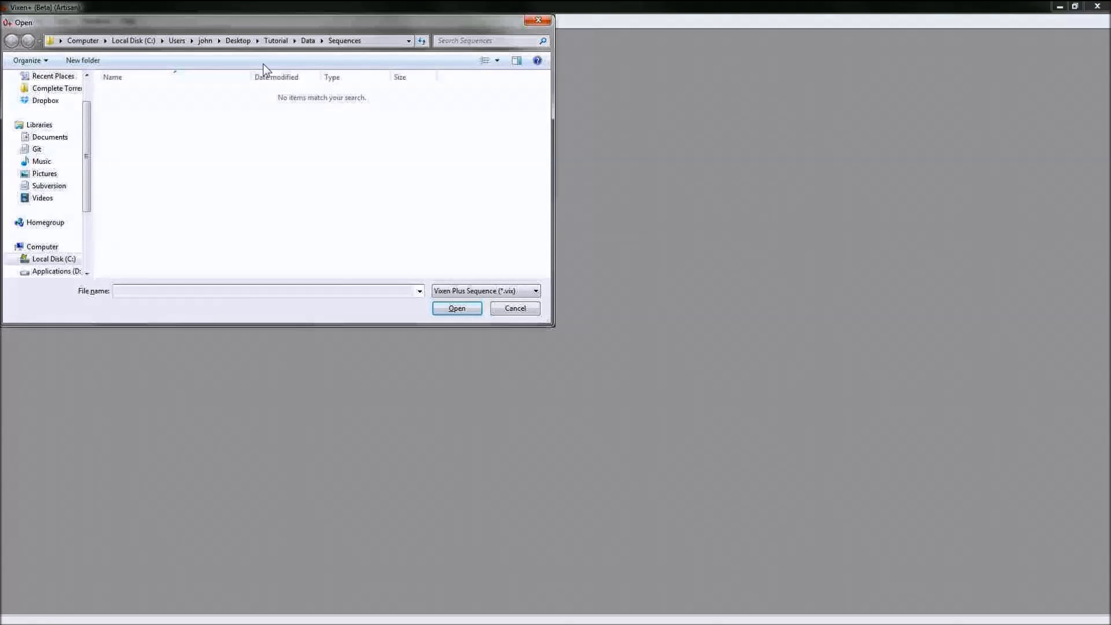
pyautogui.moveTo(202, 23); pyautogui.dragTo(346, 120)
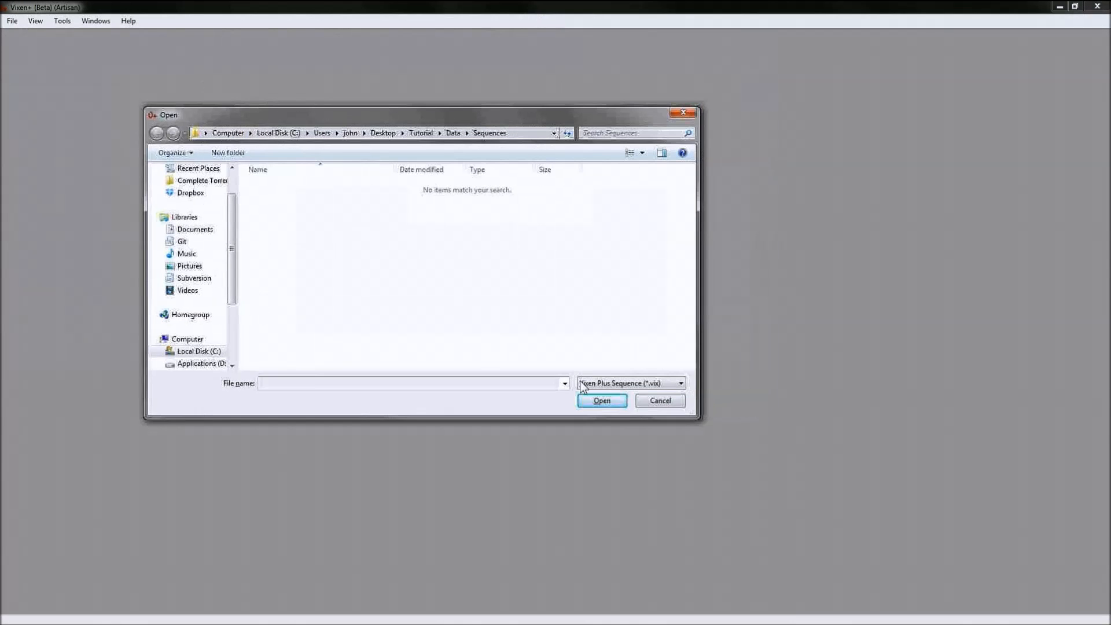
pyautogui.click(681, 383)
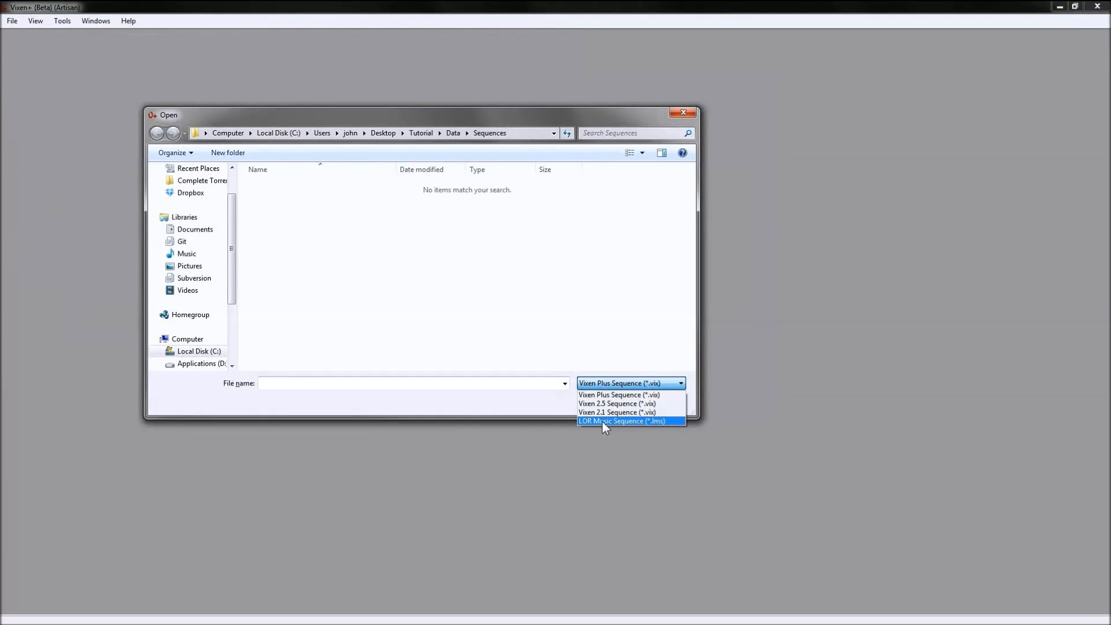
pyautogui.click(602, 421)
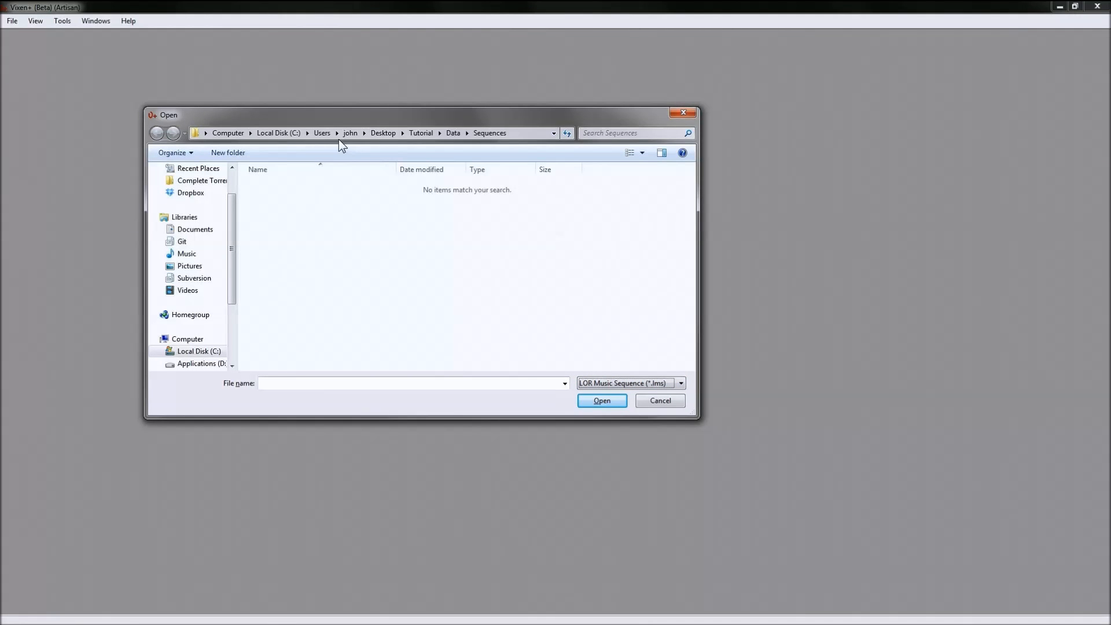
# Step: Open the Christmas Can Can - LOR sequence from the Tempoo folder on the desktop
pyautogui.click(230, 349)
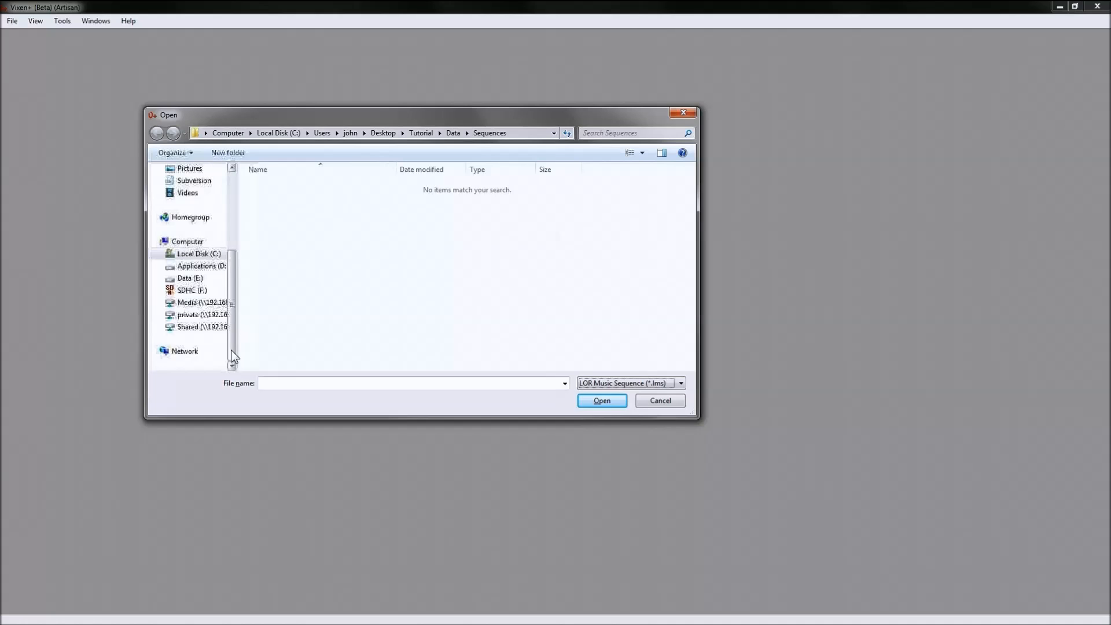
pyautogui.click(181, 280)
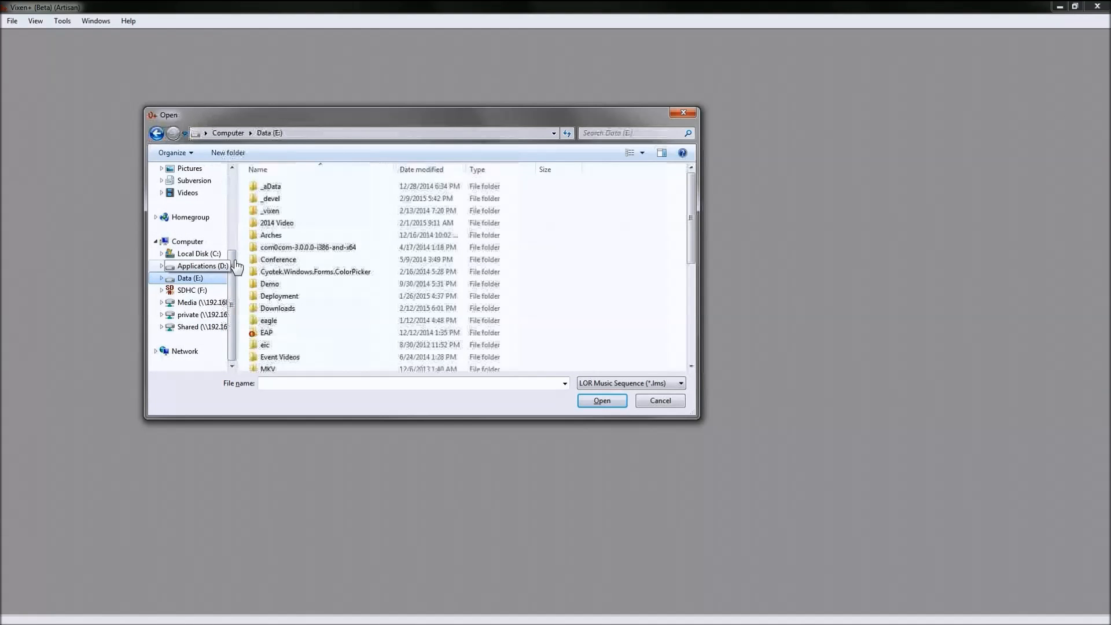
pyautogui.click(234, 242)
pyautogui.click(189, 185)
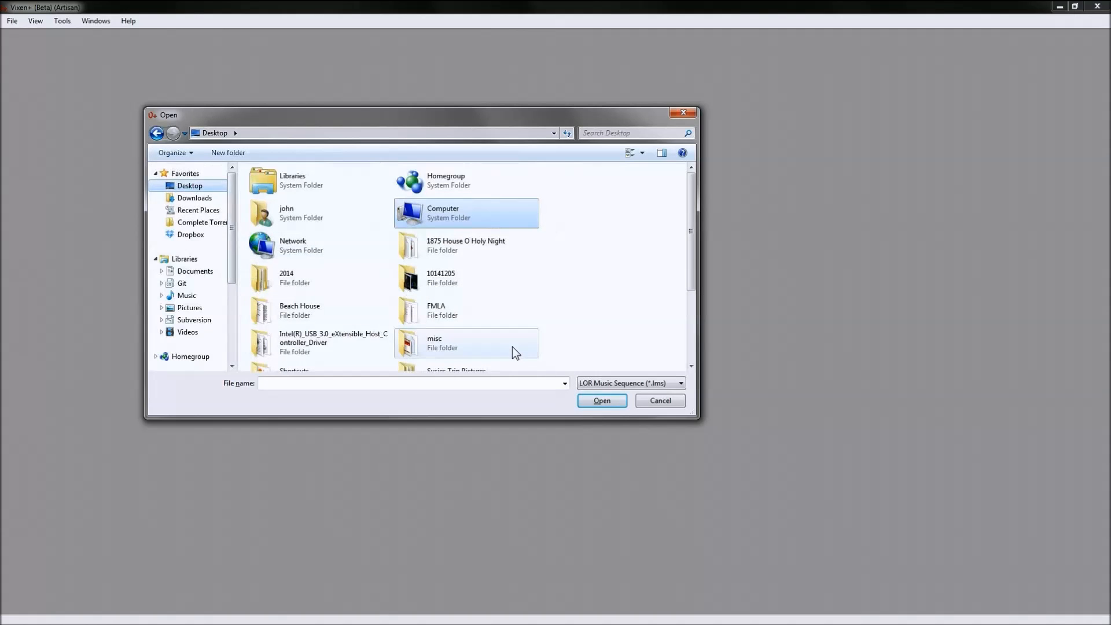
pyautogui.scroll(-3, 512, 346)
pyautogui.click(691, 312)
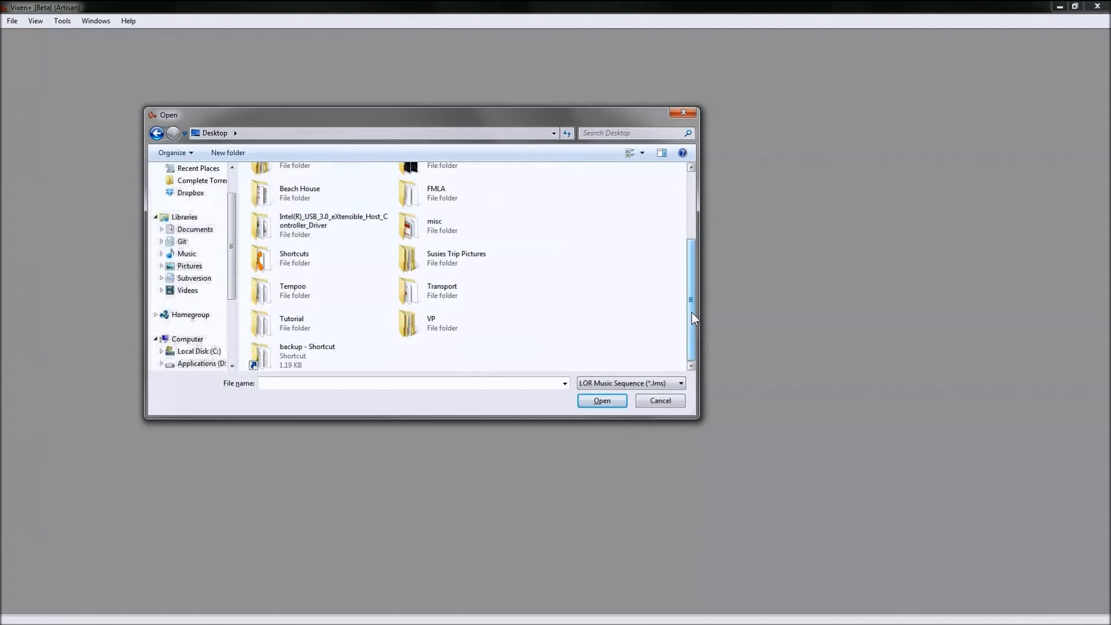
pyautogui.doubleClick(297, 290)
pyautogui.doubleClick(312, 185)
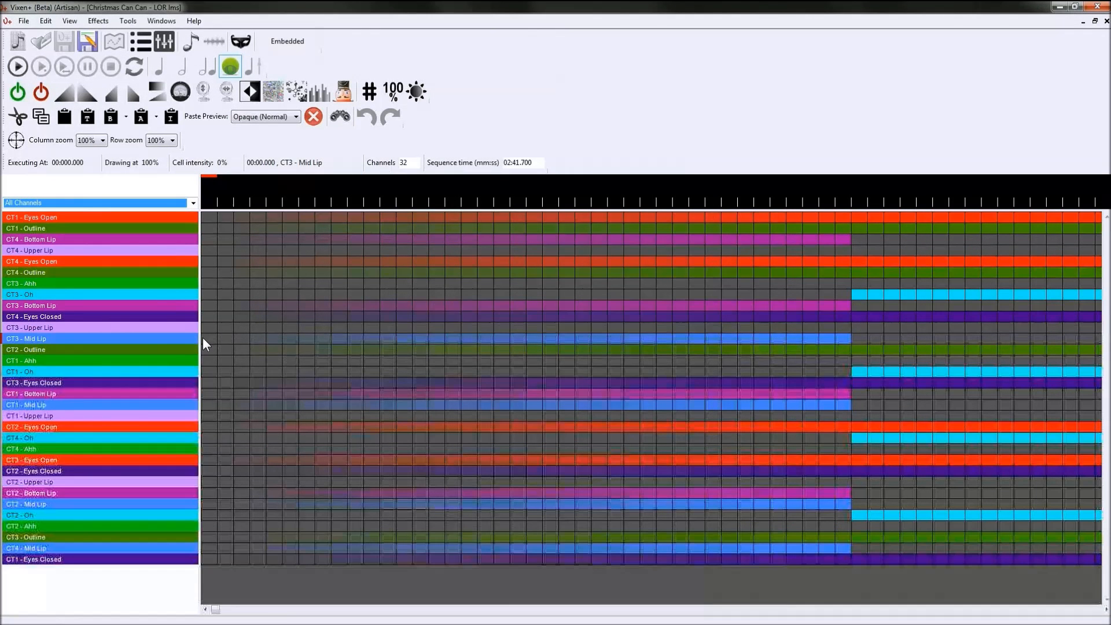
# Step: Narrow the channel name column in the Christmas Can Can - LOR sequence and close the sequence
pyautogui.moveTo(201, 338); pyautogui.dragTo(104, 338)
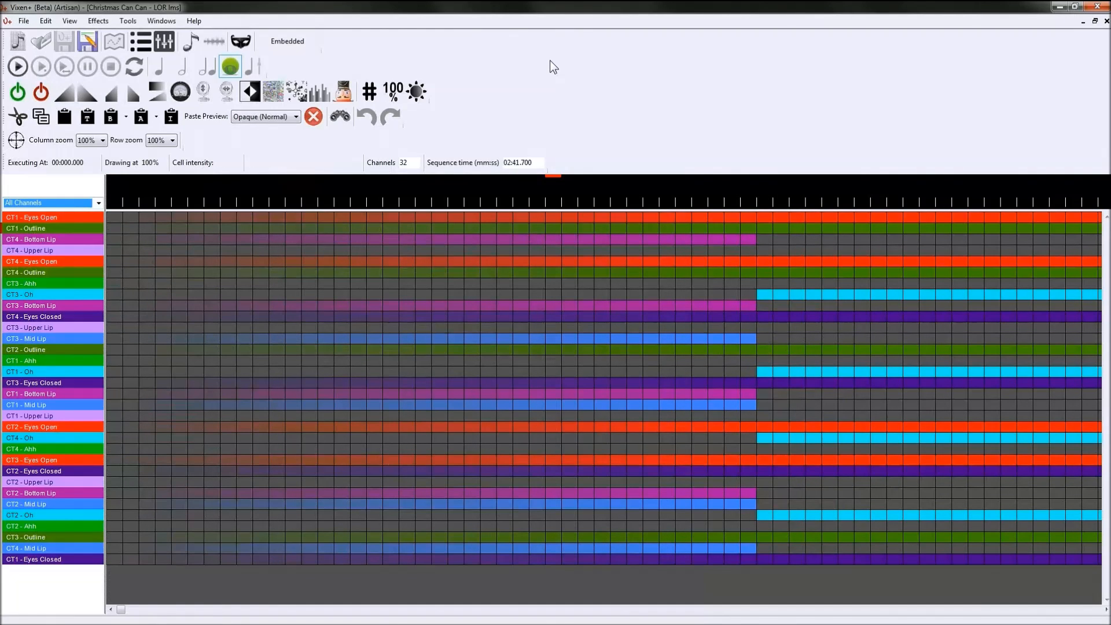
pyautogui.click(1105, 22)
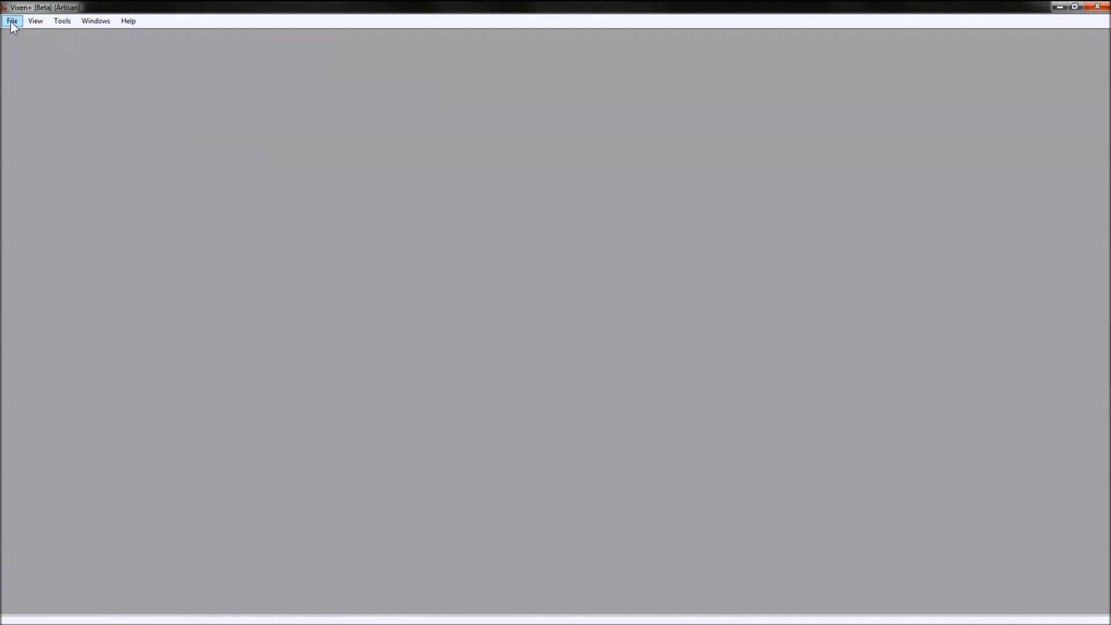
pyautogui.click(12, 20)
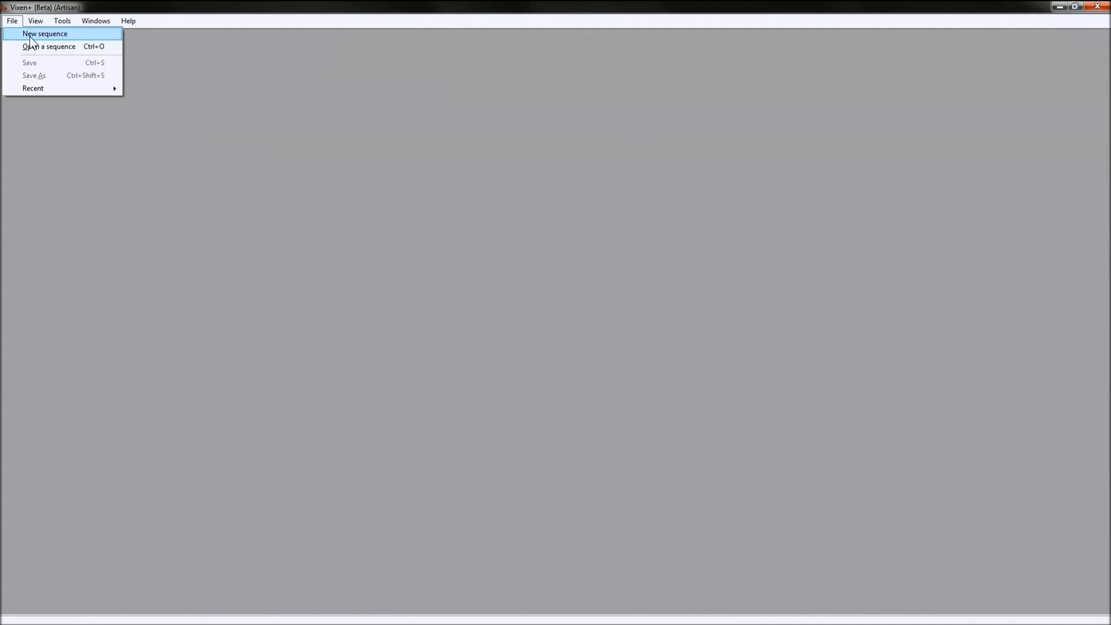
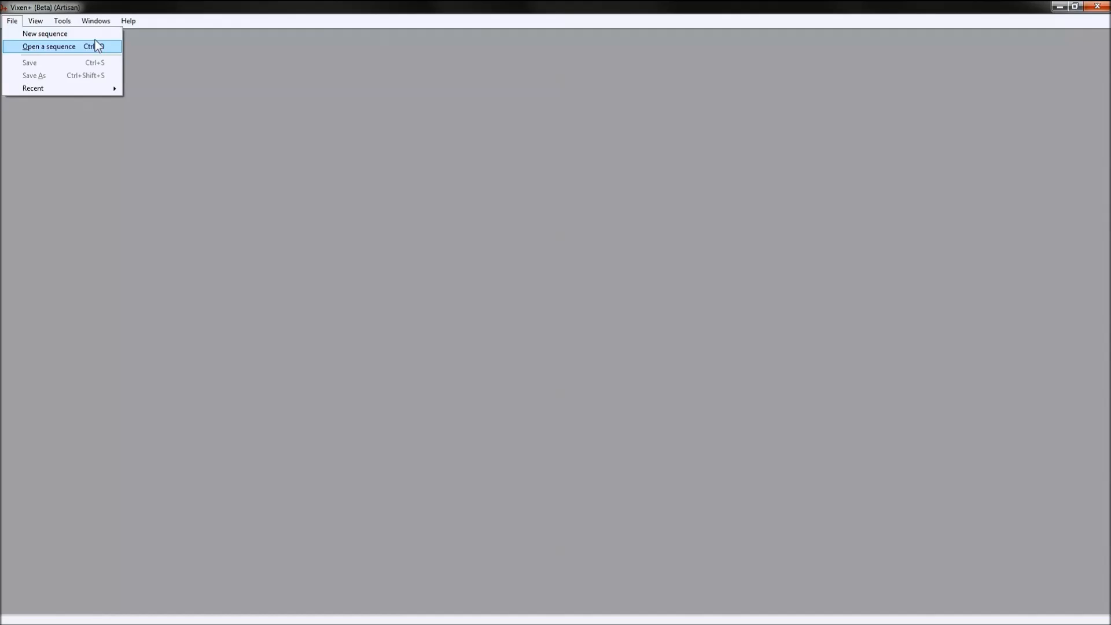
pyautogui.click(56, 20)
# Step: Open the profile manager and load the Tutorial profile
pyautogui.click(36, 21)
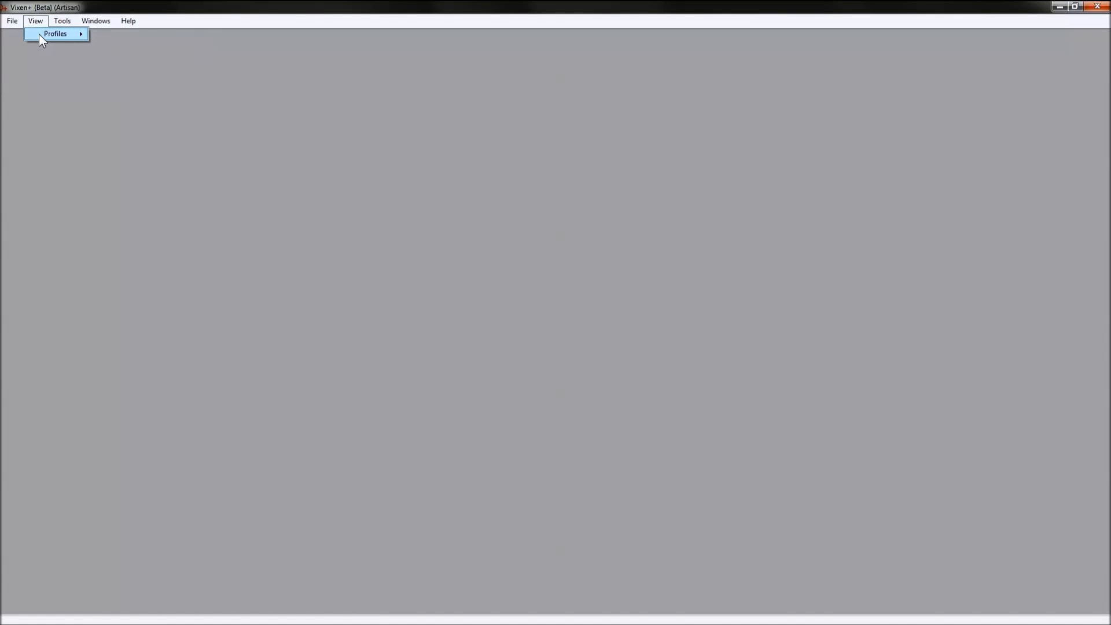
pyautogui.click(128, 36)
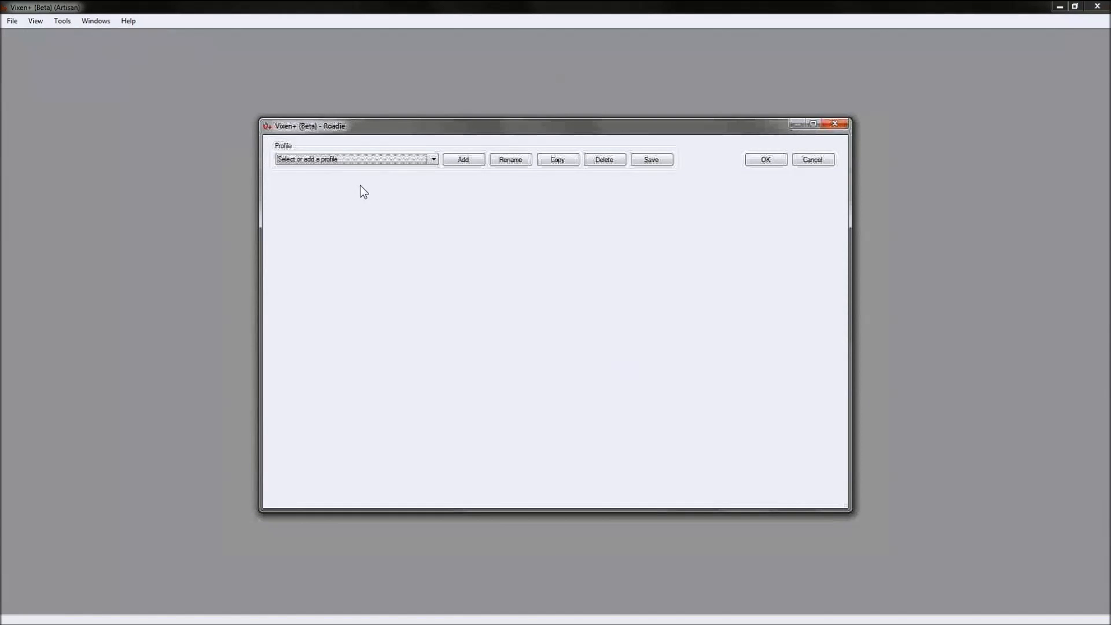
pyautogui.click(427, 161)
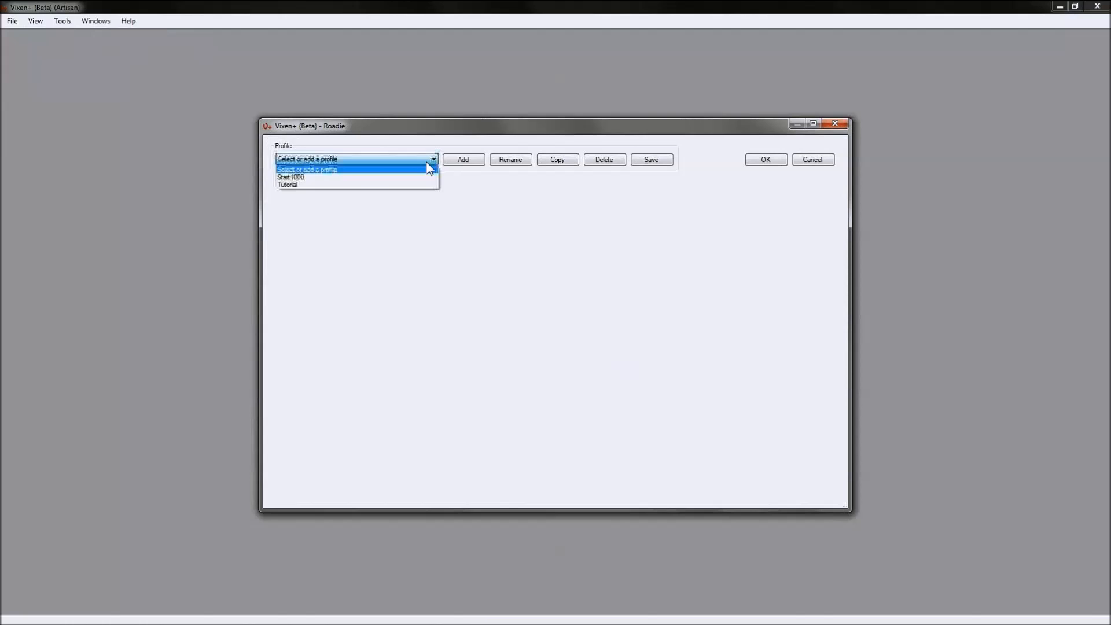
pyautogui.click(316, 187)
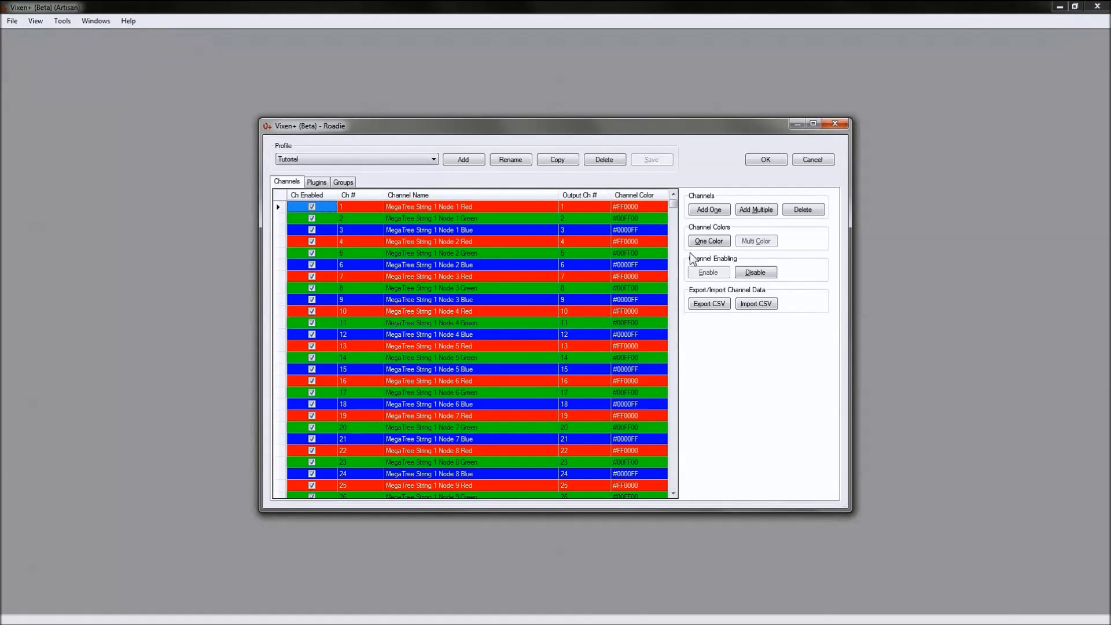
# Step: Add a new profile named small
pyautogui.click(463, 159)
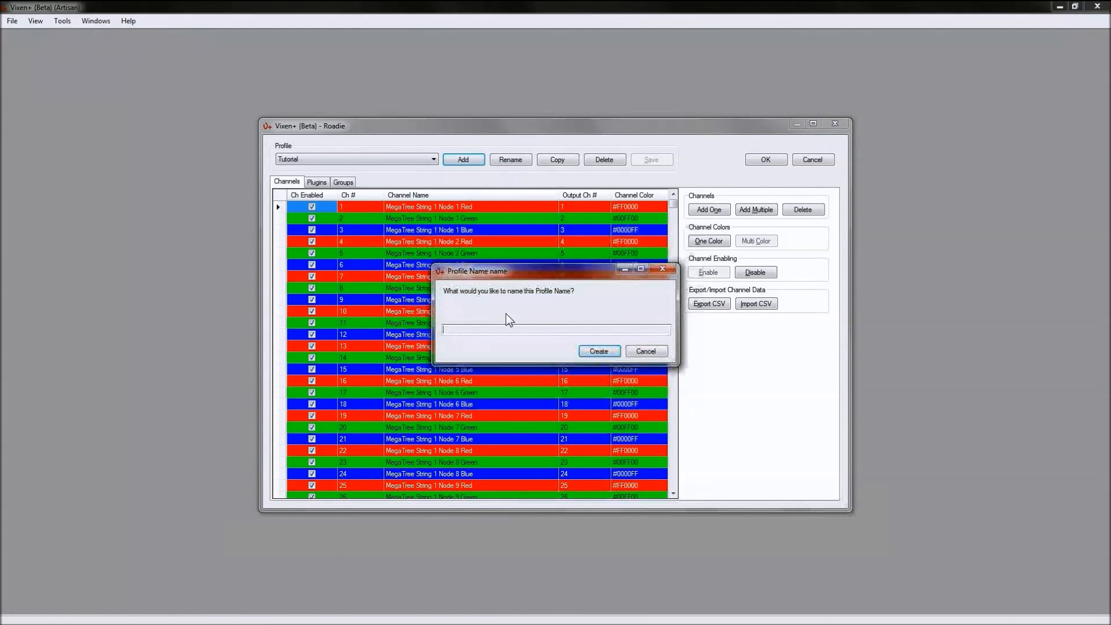
pyautogui.write('Test')
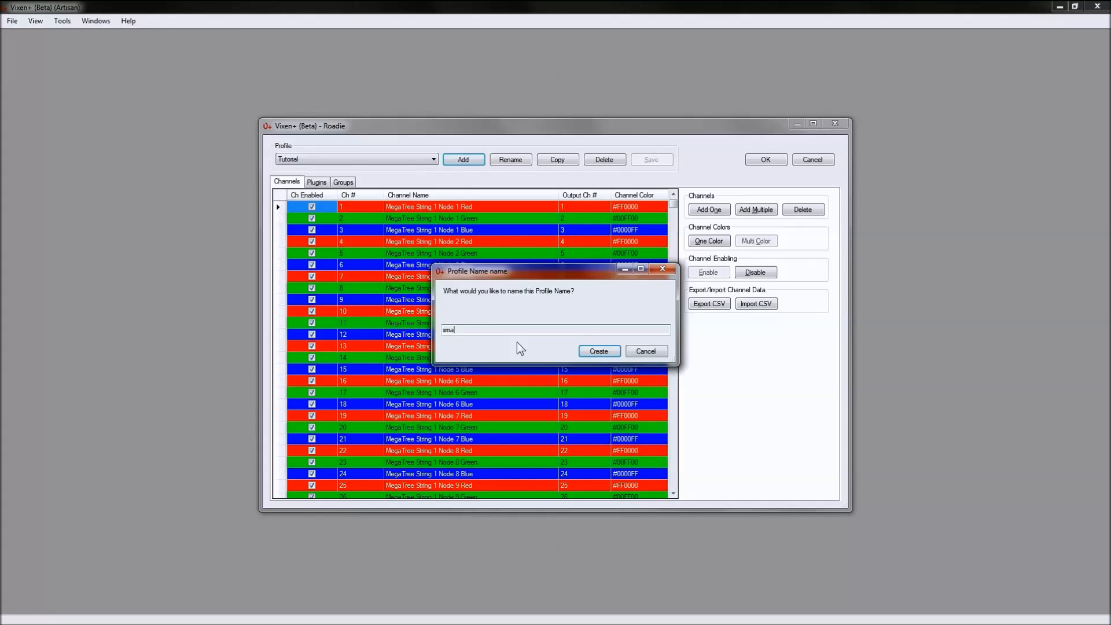
pyautogui.press('Return')
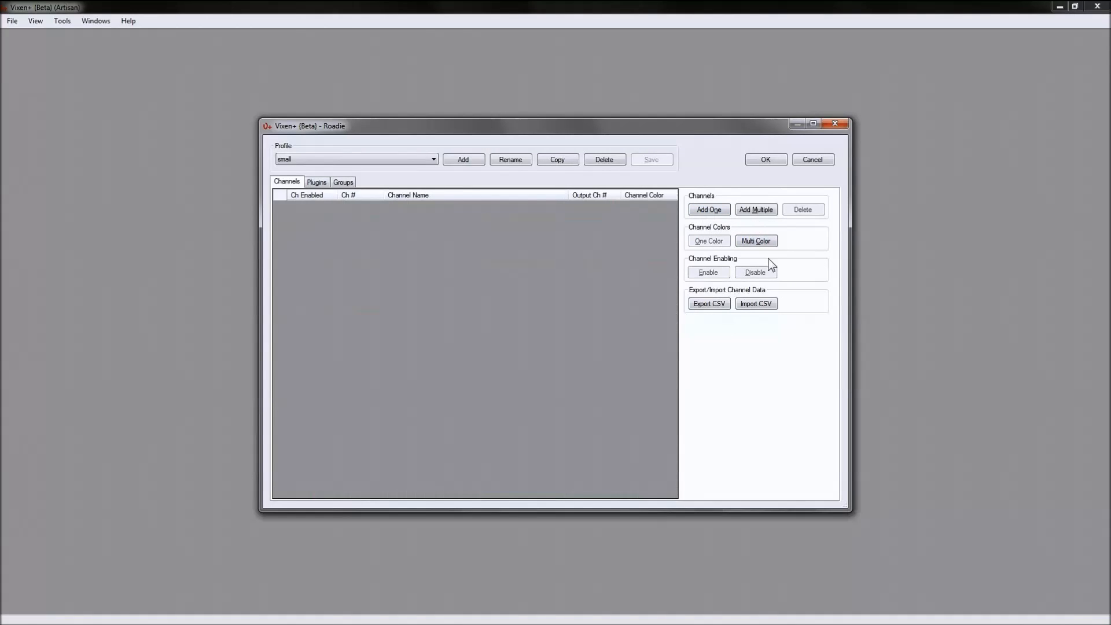
# Step: Add 16 channels one at a time to the small profile
pyautogui.click(709, 210)
pyautogui.click(709, 210)
pyautogui.click(709, 211)
pyautogui.click(709, 210)
pyautogui.click(709, 210)
pyautogui.click(709, 211)
pyautogui.click(709, 211)
pyautogui.click(709, 210)
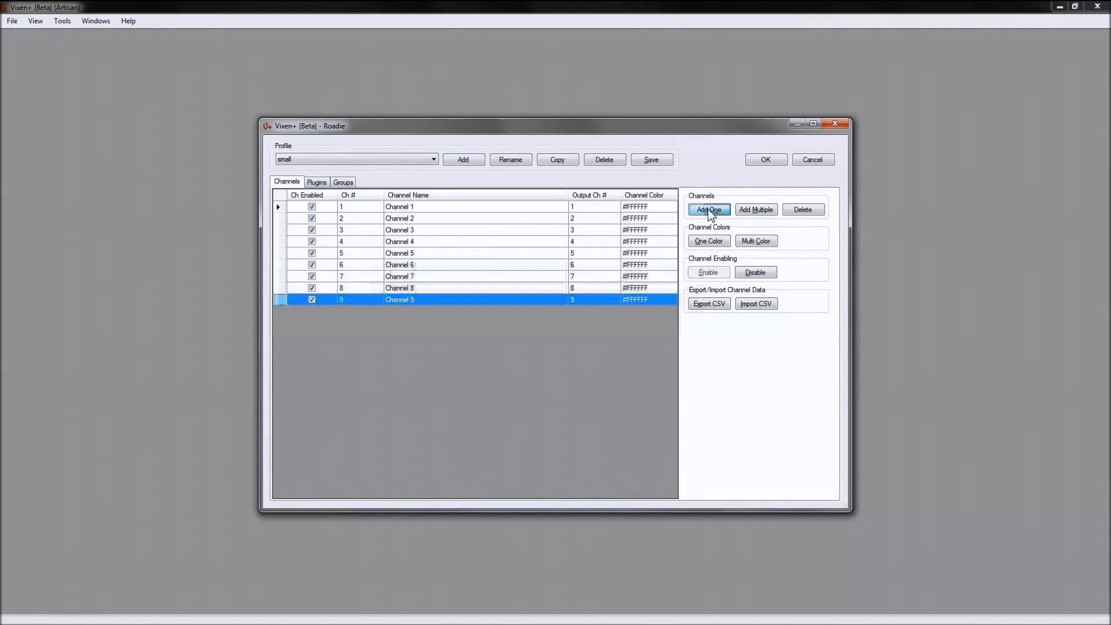
pyautogui.click(709, 210)
pyautogui.click(709, 210)
pyautogui.click(708, 210)
pyautogui.click(708, 210)
pyautogui.click(709, 210)
pyautogui.click(708, 210)
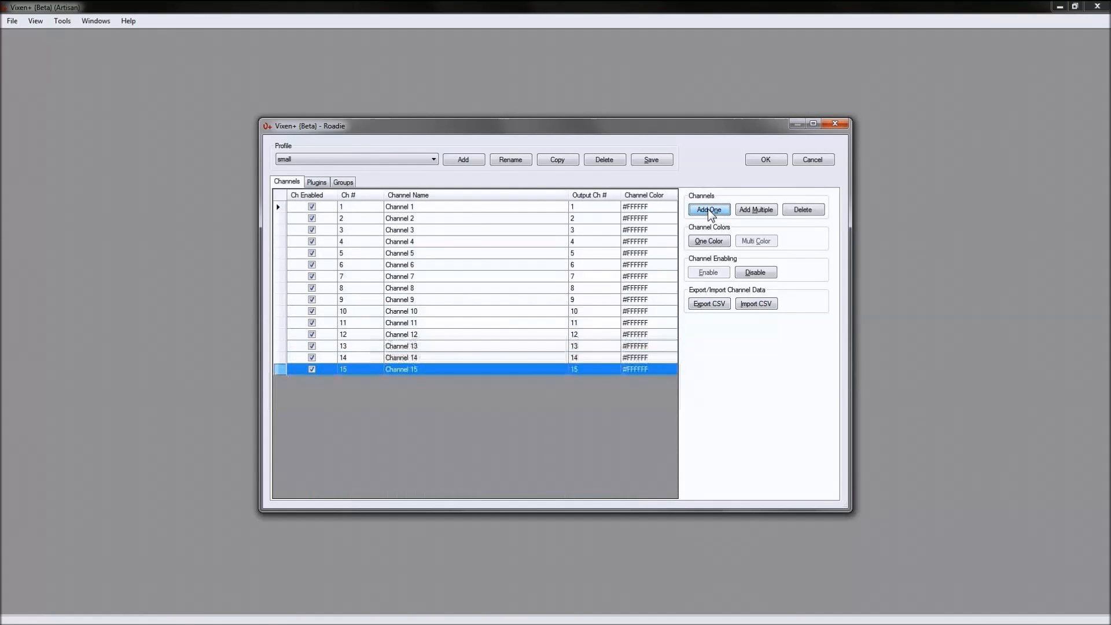
pyautogui.click(709, 210)
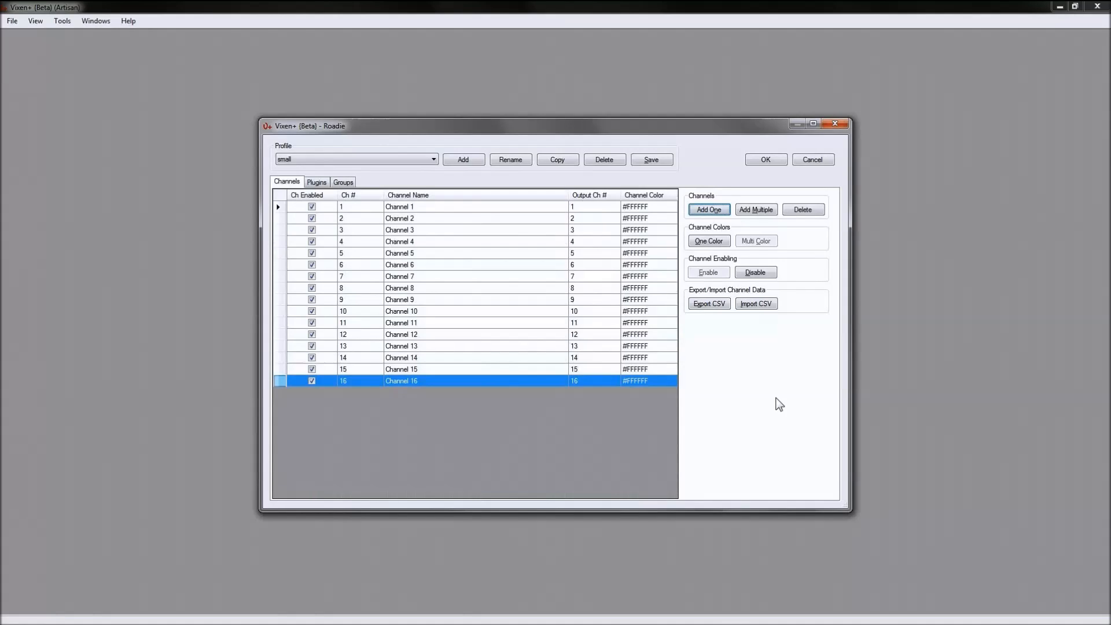
# Step: Select all 16 channels and apply a repeating multi-color pattern of red, green, blue and white, adding white as the fourth color
pyautogui.click(453, 207)
pyautogui.click(454, 213)
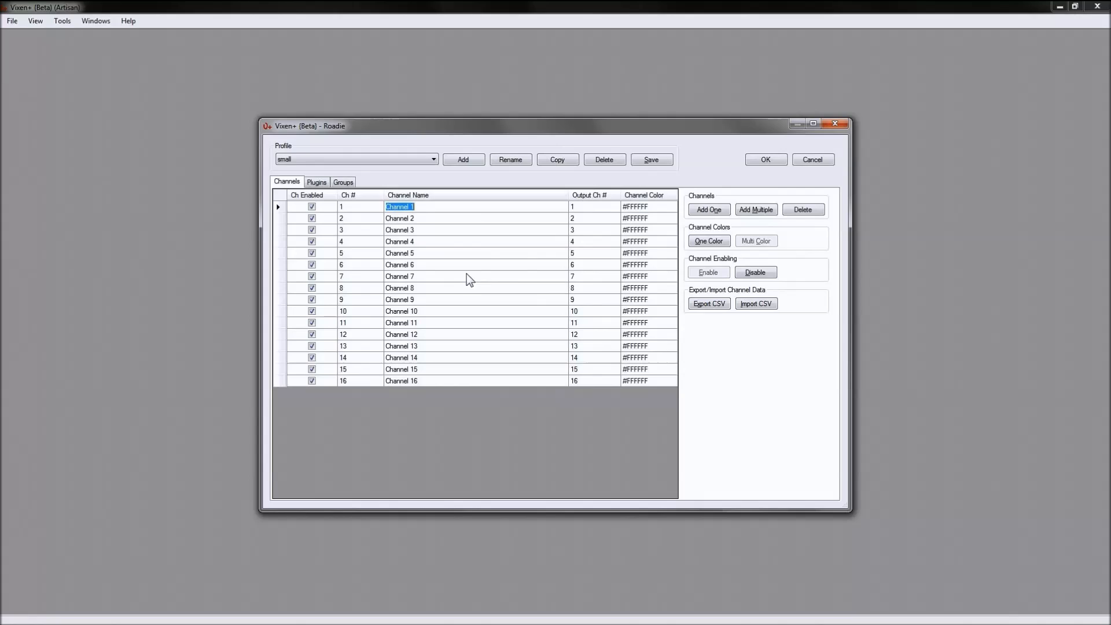
pyautogui.press('Escape')
pyautogui.keyDown('shift'); pyautogui.click(460, 381); pyautogui.keyUp('shift')
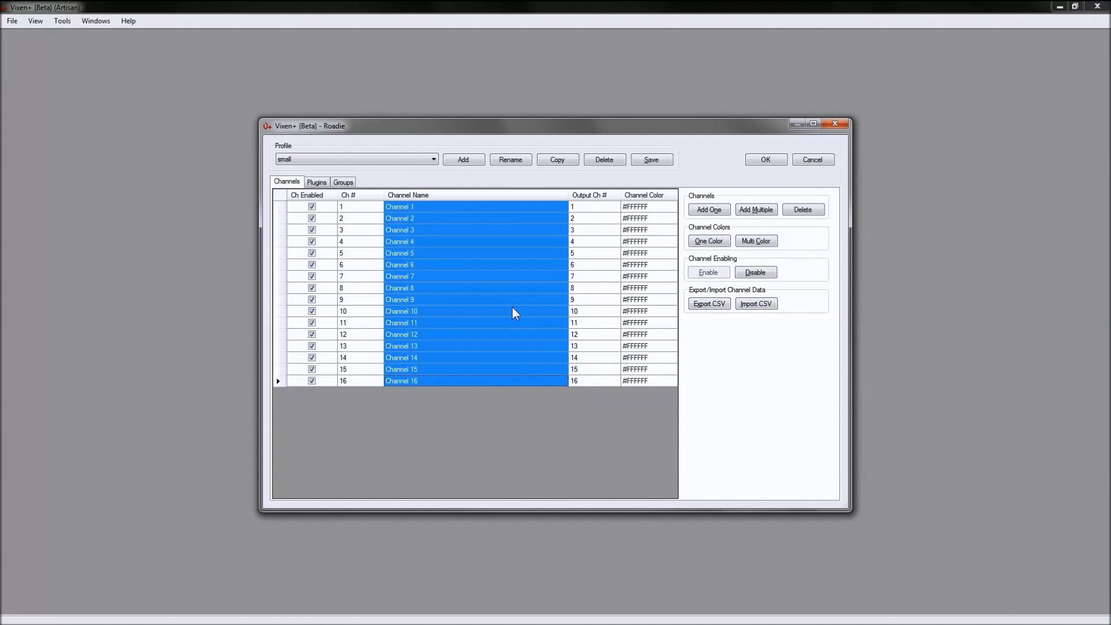
pyautogui.click(756, 241)
pyautogui.click(781, 199)
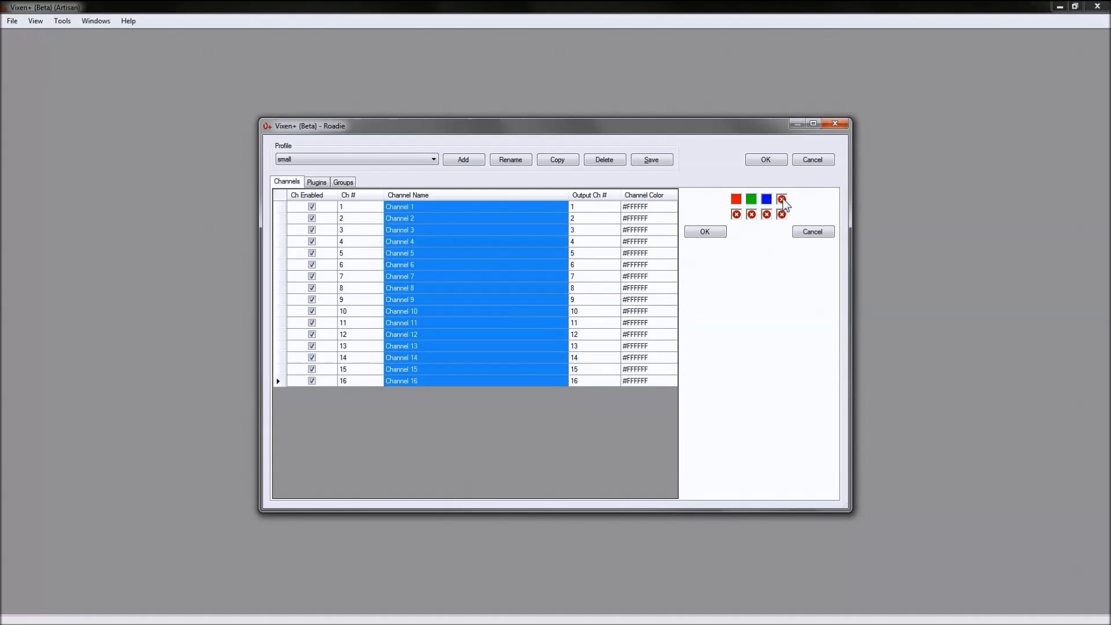
pyautogui.doubleClick(740, 126)
pyautogui.click(707, 233)
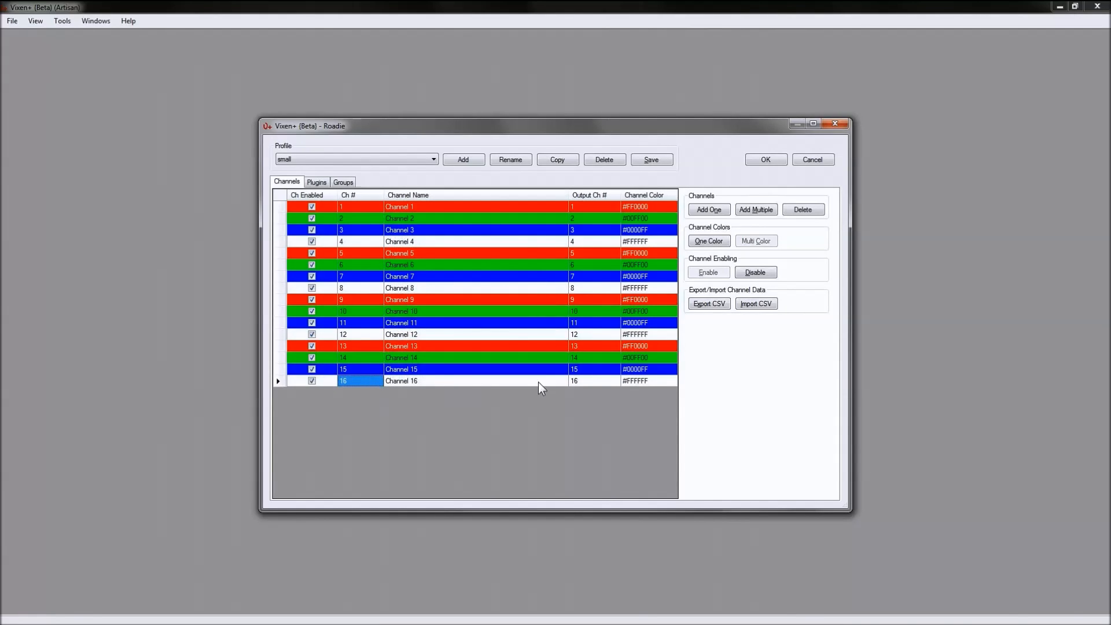
# Step: Color all 16 channels with the single color red, and reapply the four-color multi-color pattern to them
pyautogui.click(521, 382)
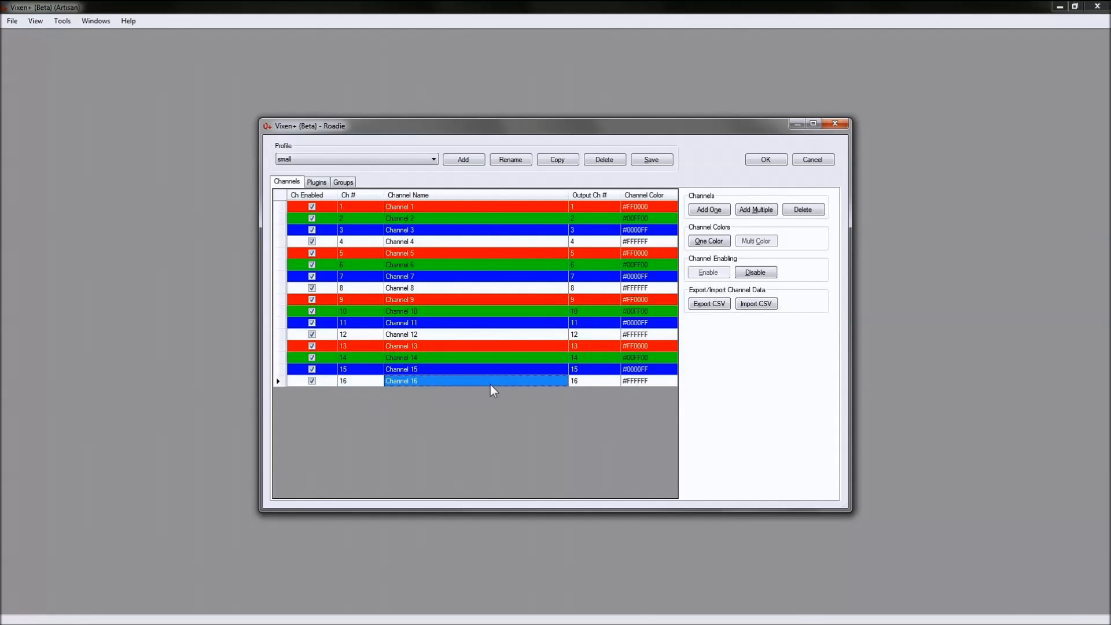
pyautogui.keyDown('shift'); pyautogui.click(475, 206); pyautogui.keyUp('shift')
pyautogui.click(708, 241)
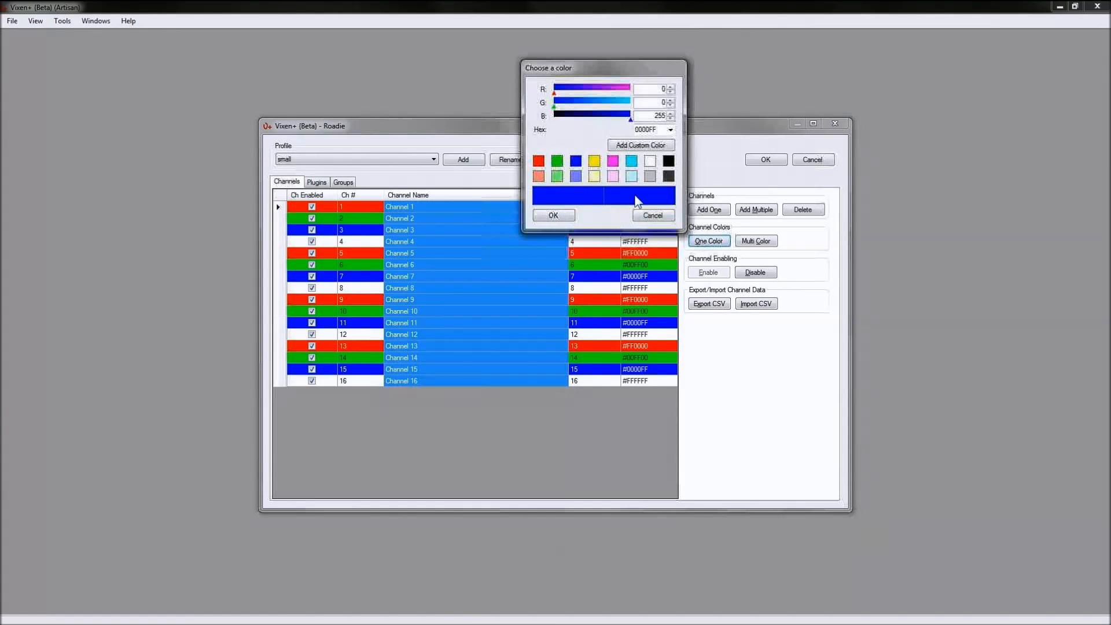
pyautogui.click(538, 160)
pyautogui.click(553, 214)
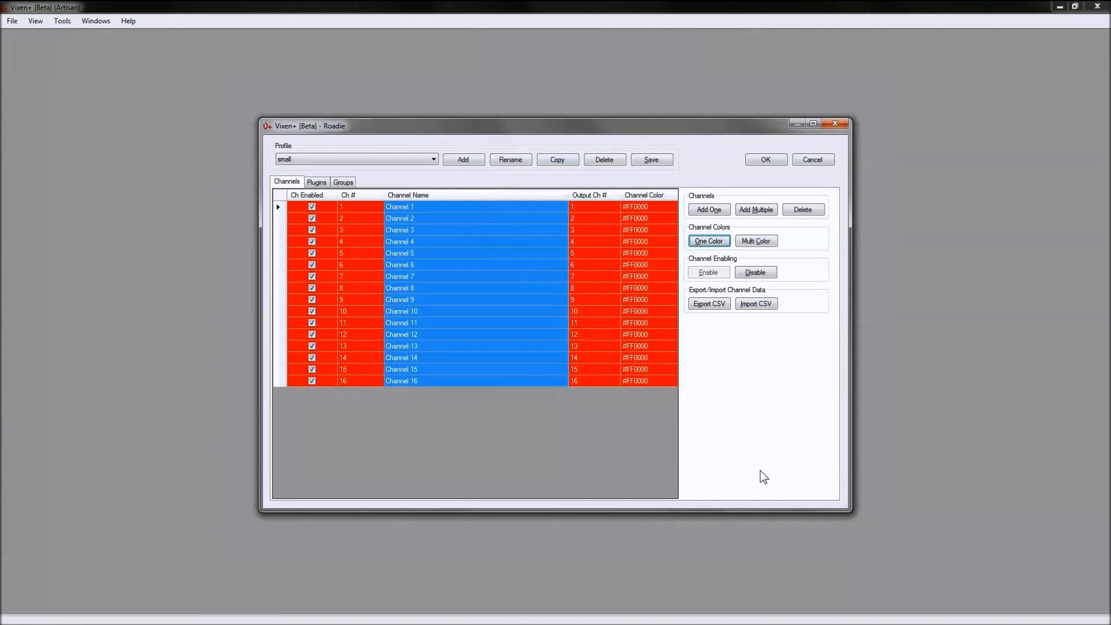
pyautogui.click(756, 241)
pyautogui.click(704, 231)
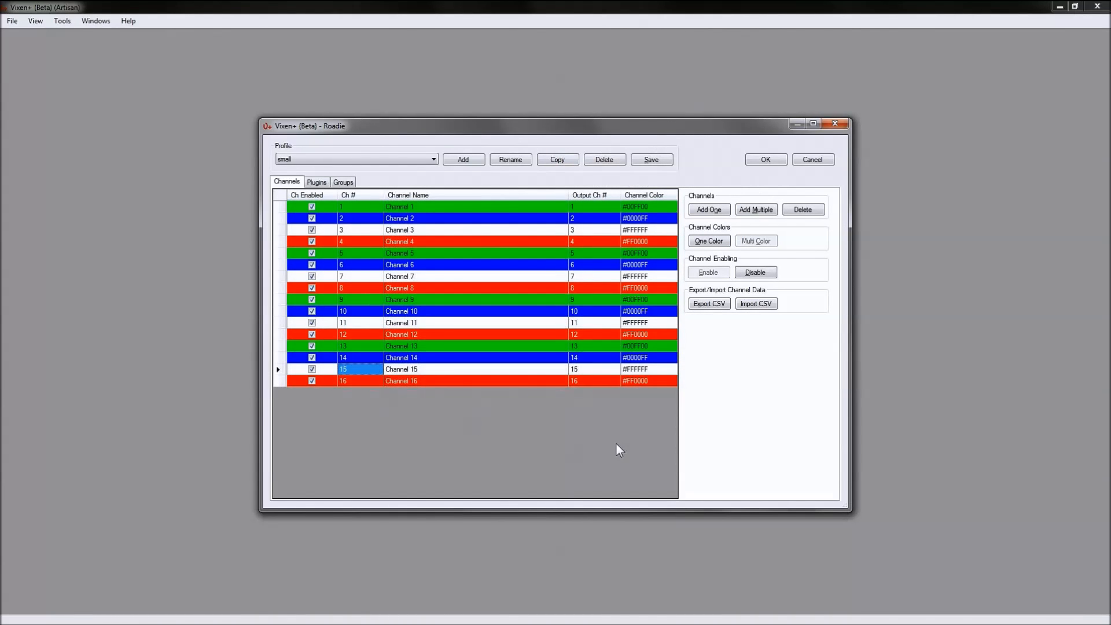
# Step: Disable the four green channels, Channel 1, 5, 9 and 13, together
pyautogui.click(479, 206)
pyautogui.keyDown('ctrl'); pyautogui.click(470, 253); pyautogui.keyUp('ctrl')
pyautogui.keyDown('ctrl'); pyautogui.click(461, 300); pyautogui.keyUp('ctrl')
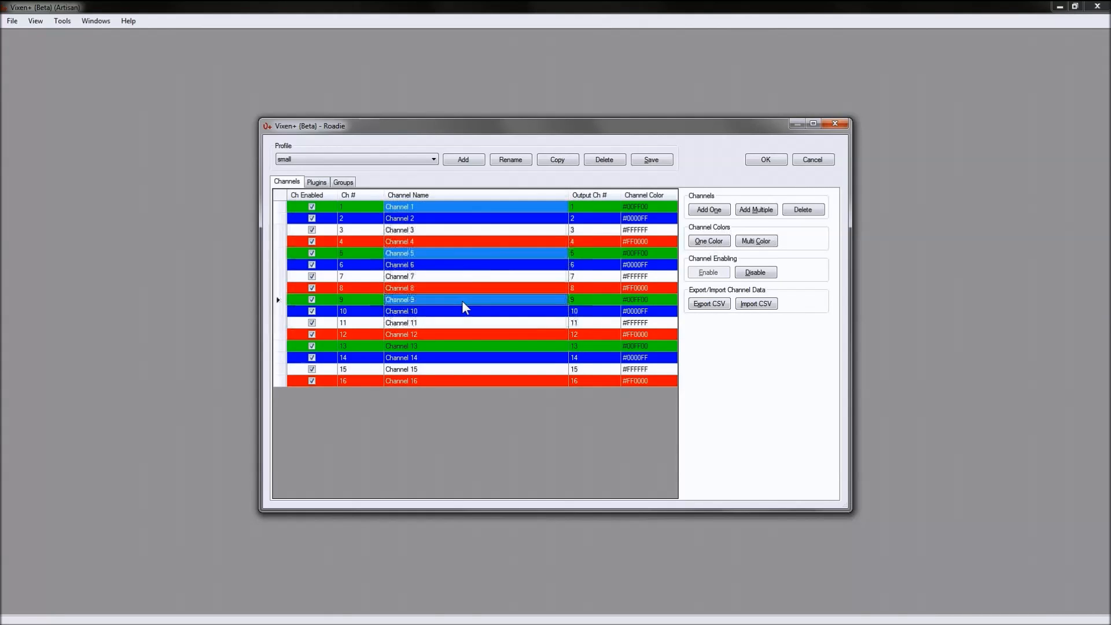
pyautogui.keyDown('ctrl'); pyautogui.click(461, 346); pyautogui.keyUp('ctrl')
pyautogui.click(752, 273)
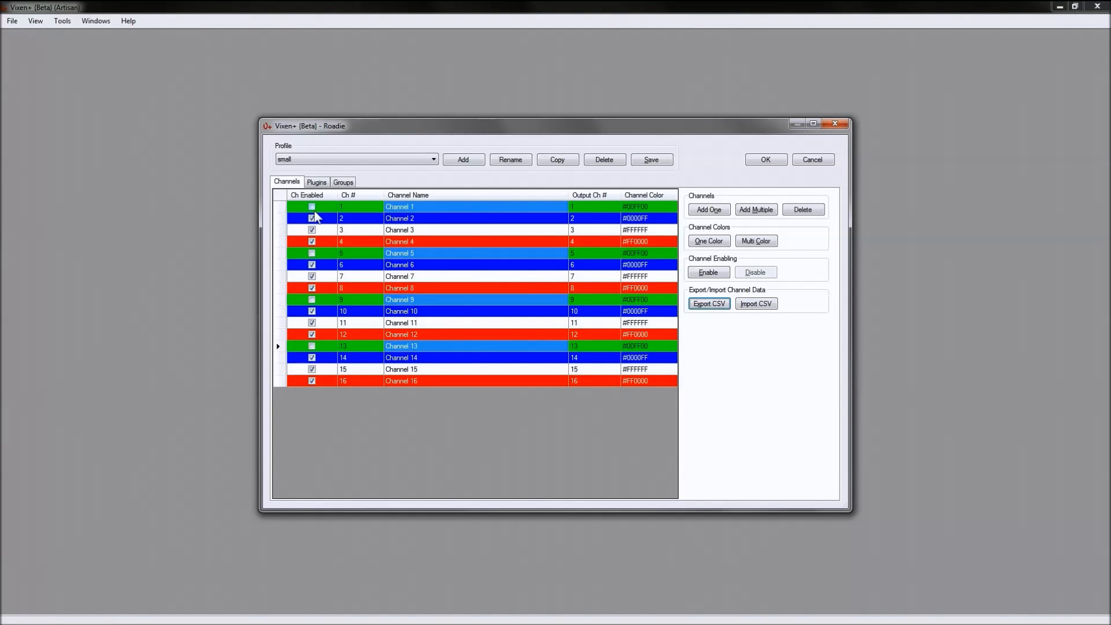
# Step: Re-enable Channel 5, 9, 13 and 1 individually
pyautogui.click(312, 252)
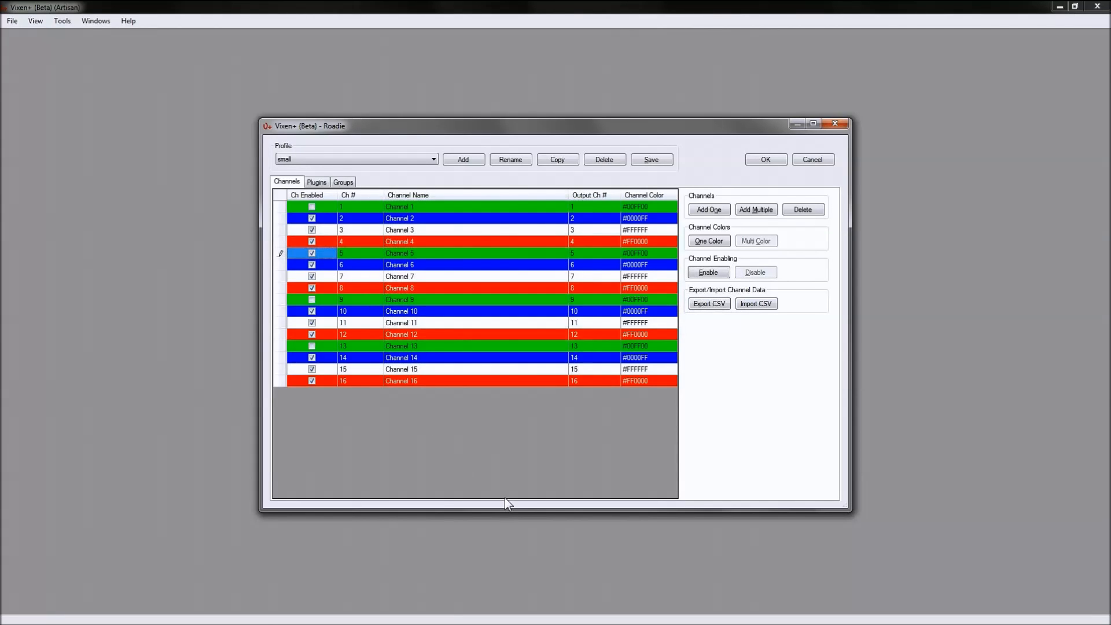
pyautogui.click(312, 299)
pyautogui.click(312, 345)
pyautogui.click(312, 207)
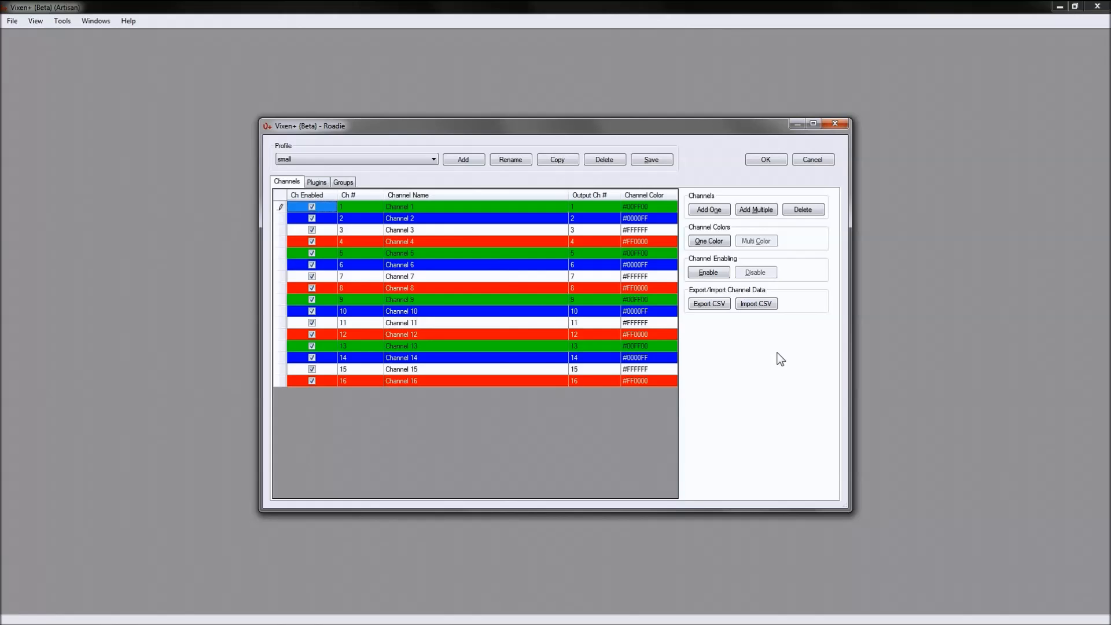
# Step: Delete Channel 9 from the small profile
pyautogui.click(471, 380)
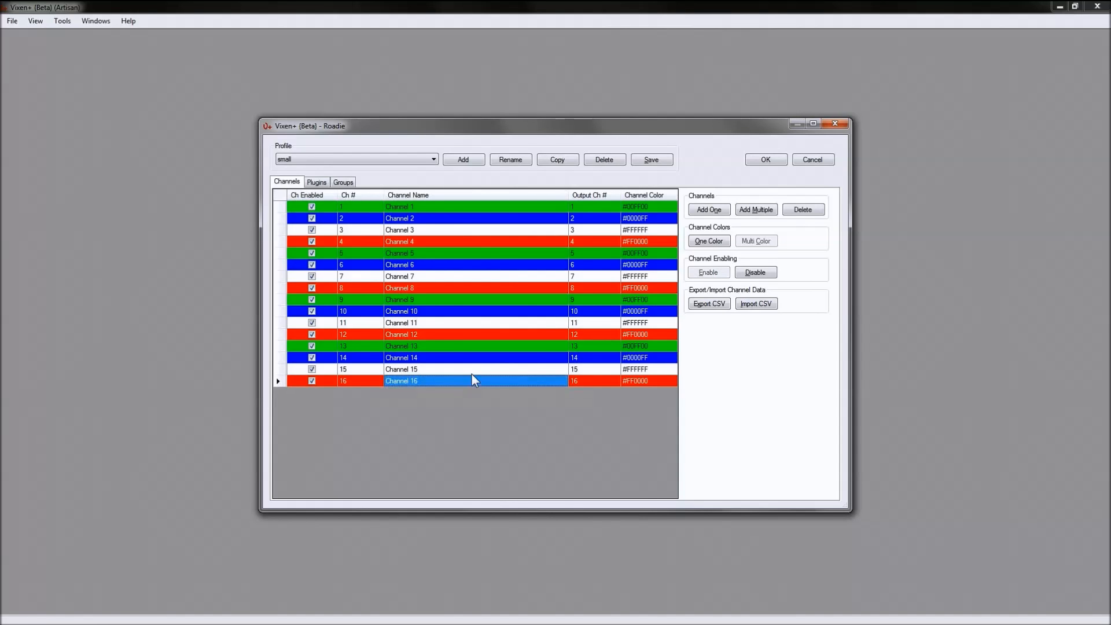
pyautogui.click(461, 298)
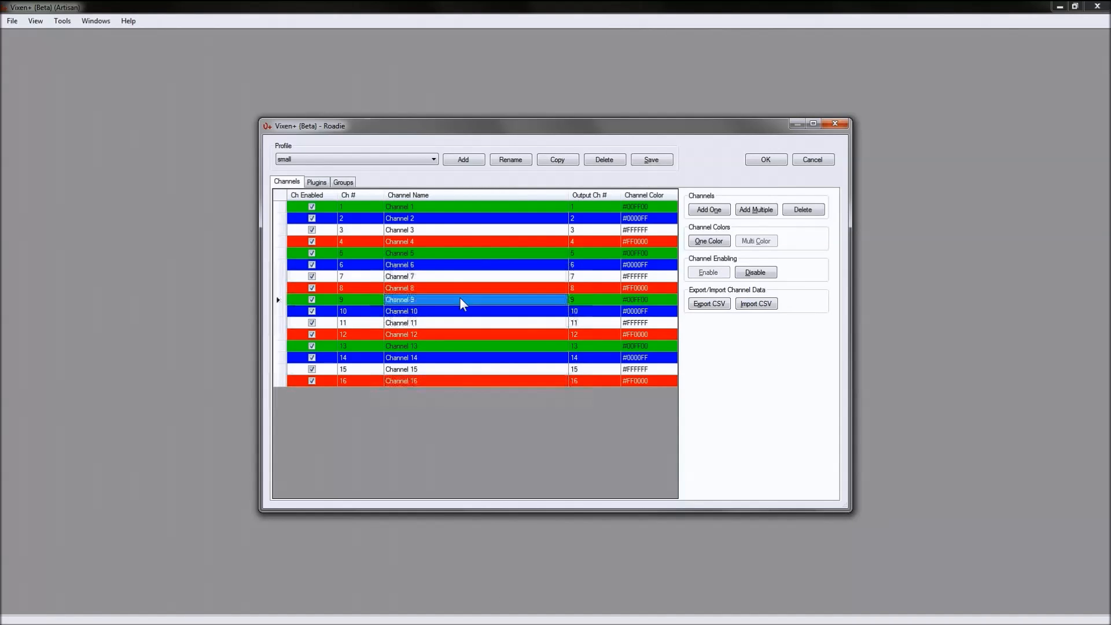
pyautogui.click(808, 212)
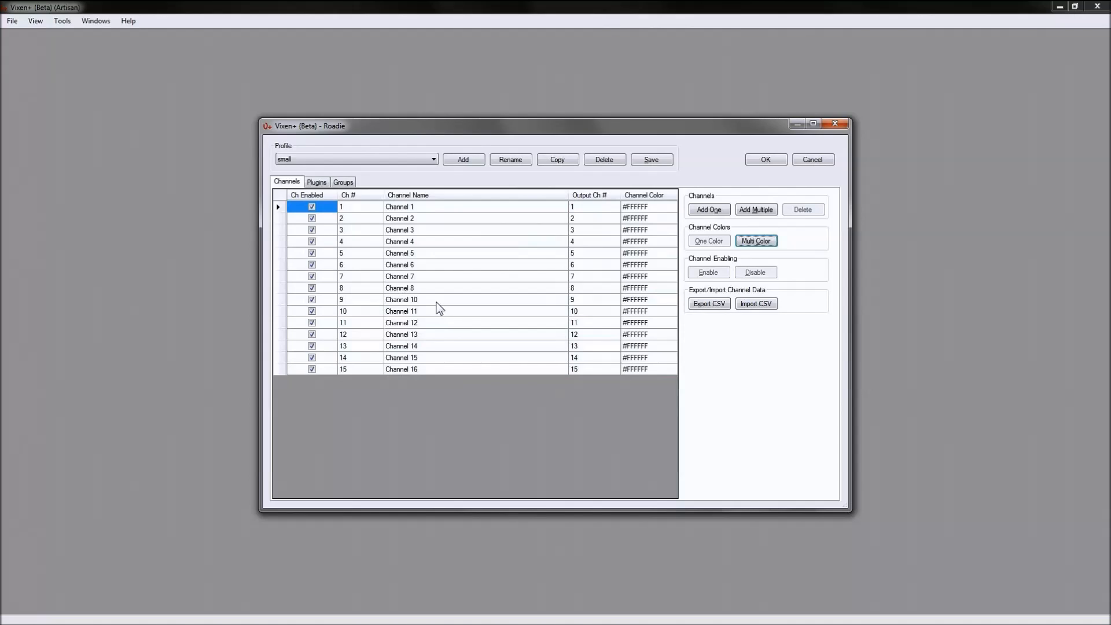
# Step: Delete the last two channels, Channel 16 and Channel 15, from the small profile
pyautogui.click(445, 371)
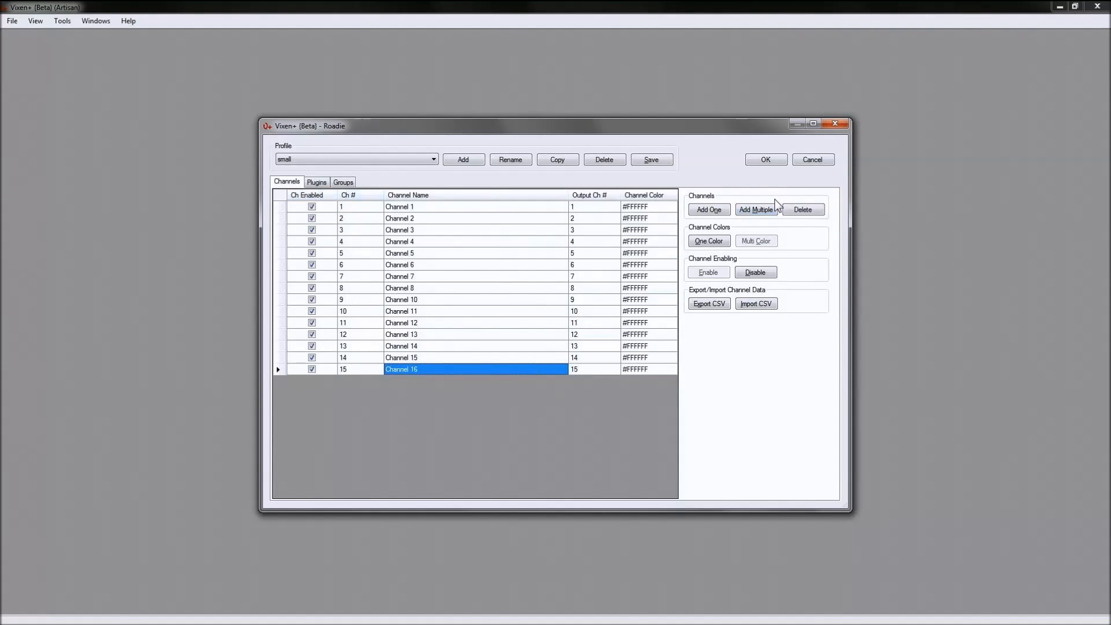
pyautogui.click(801, 211)
pyautogui.click(412, 357)
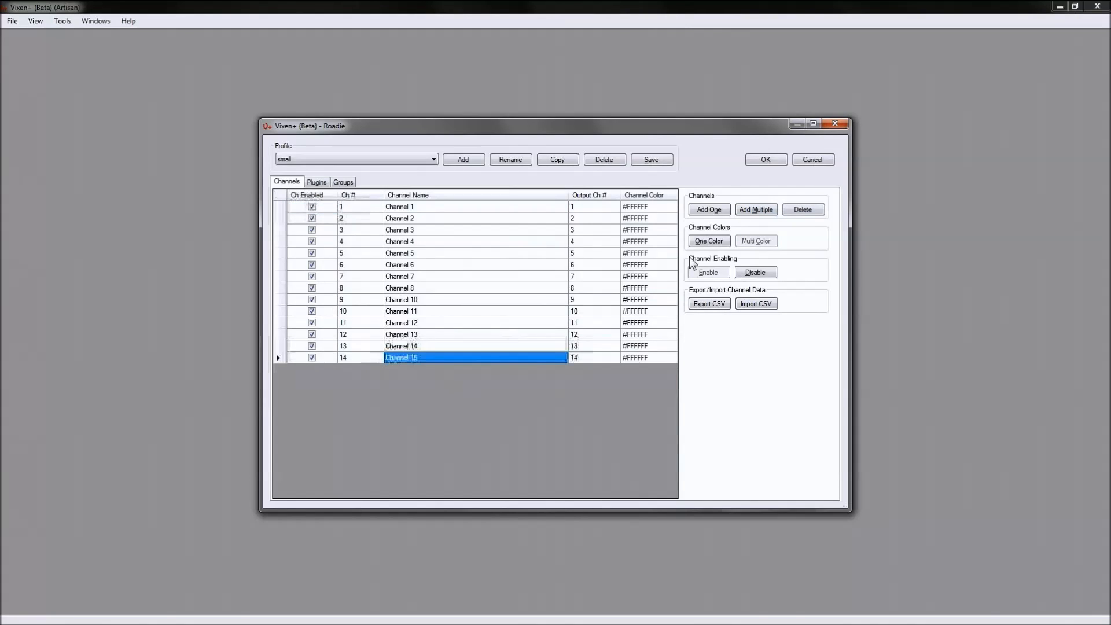
pyautogui.click(802, 210)
# Step: Delete the first four channels, Channel 1 through Channel 4, one at a time
pyautogui.click(445, 207)
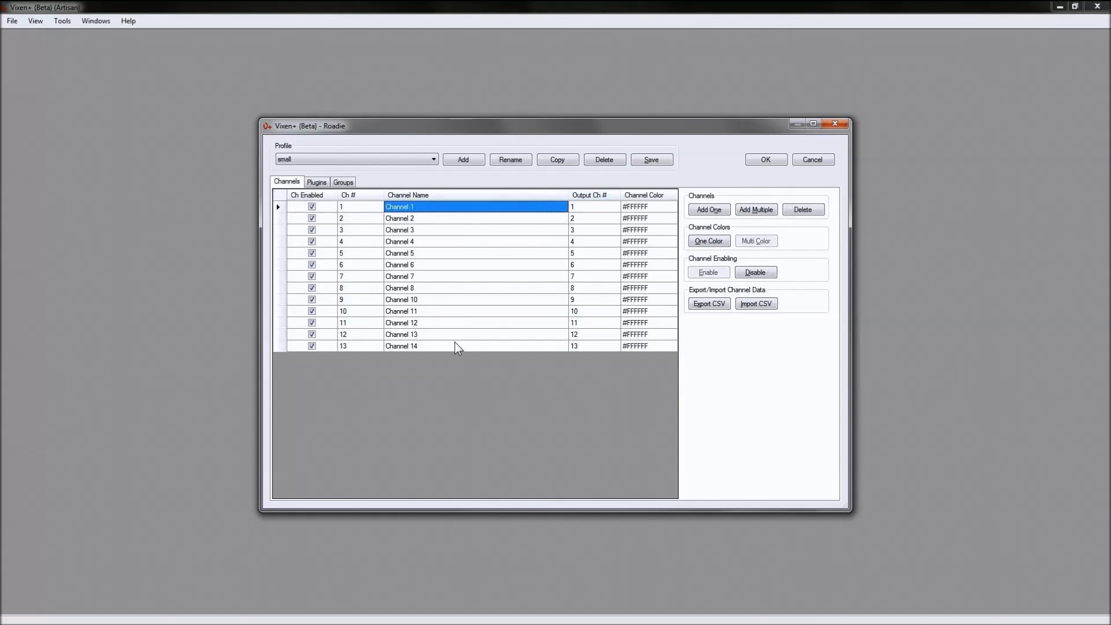
pyautogui.click(428, 289)
pyautogui.click(493, 210)
pyautogui.click(800, 210)
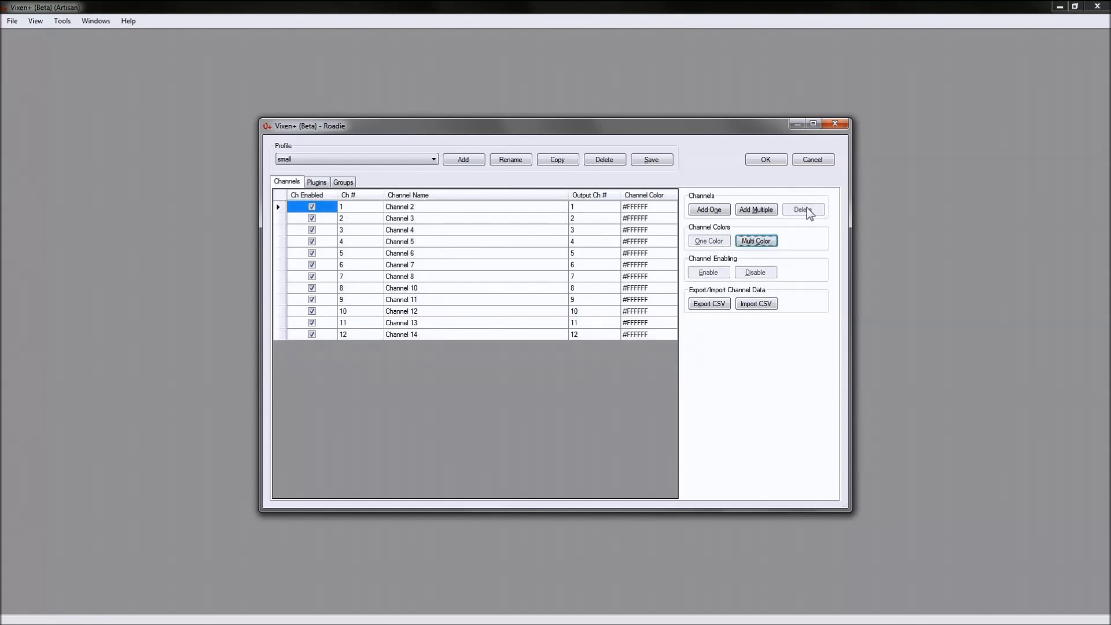
pyautogui.click(465, 206)
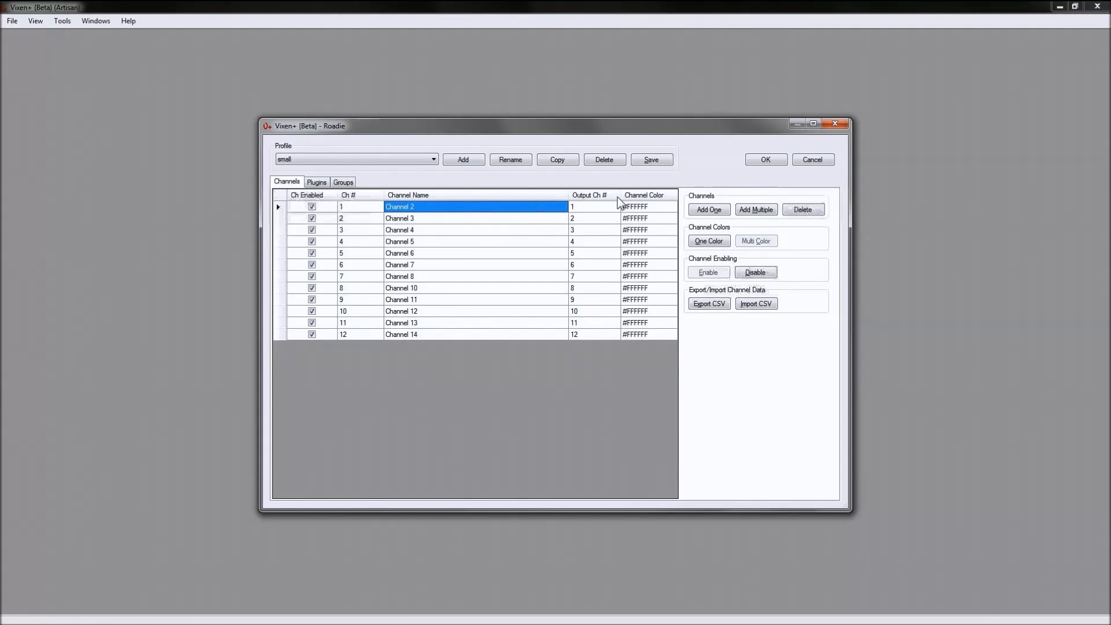
pyautogui.click(801, 209)
pyautogui.click(446, 207)
pyautogui.click(801, 210)
pyautogui.click(554, 207)
pyautogui.click(802, 212)
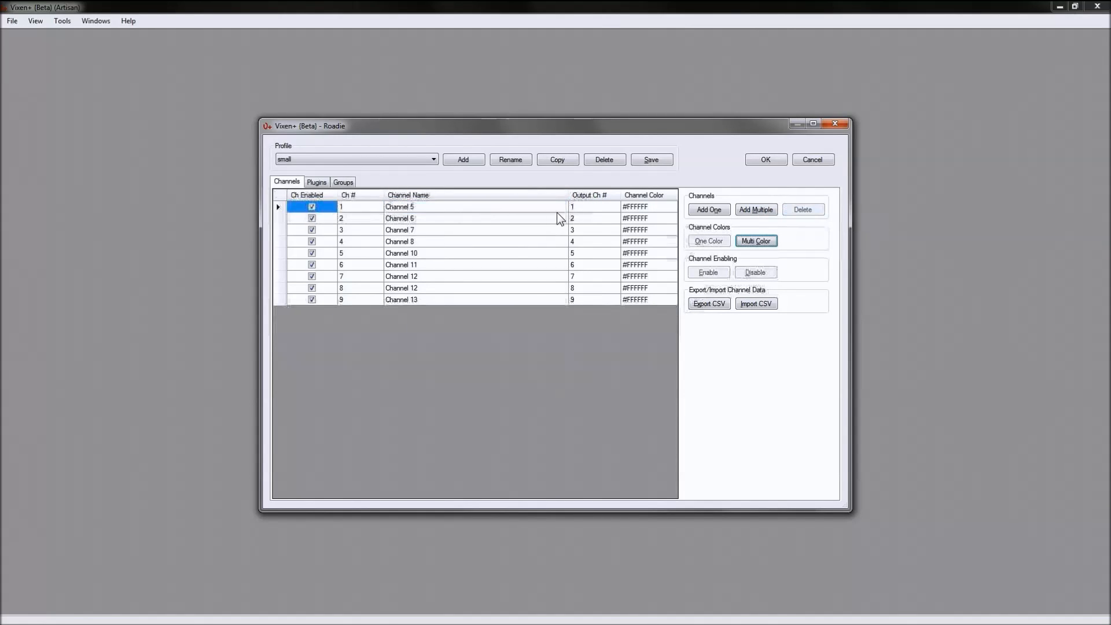
# Step: Delete Channel 5 from the small profile and highlight the output number of Channel 6
pyautogui.click(508, 209)
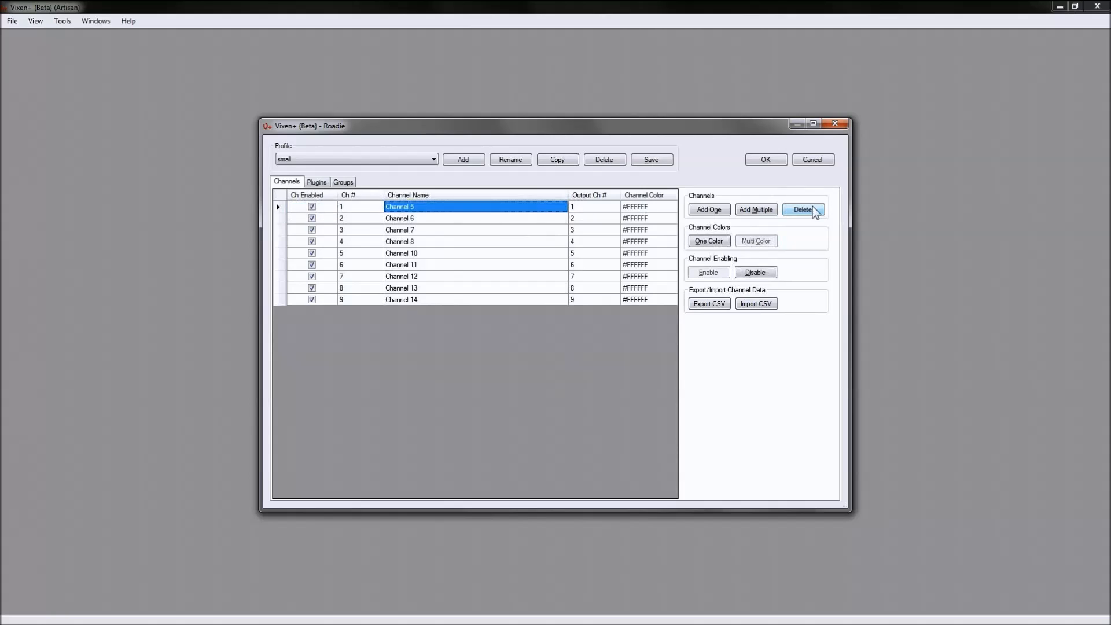
pyautogui.click(804, 211)
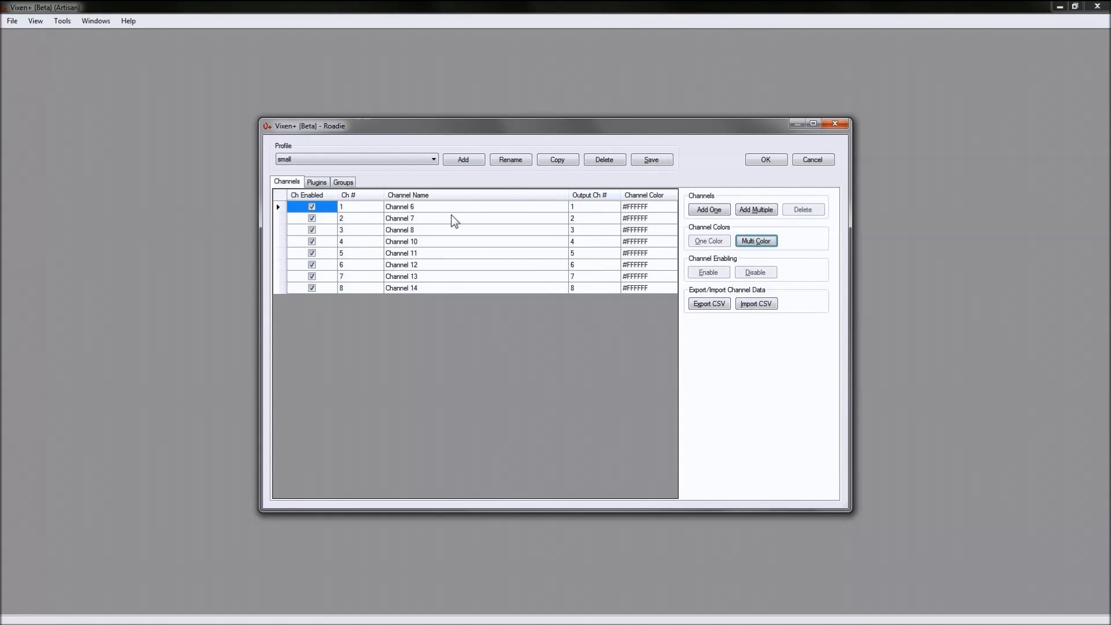
pyautogui.click(424, 209)
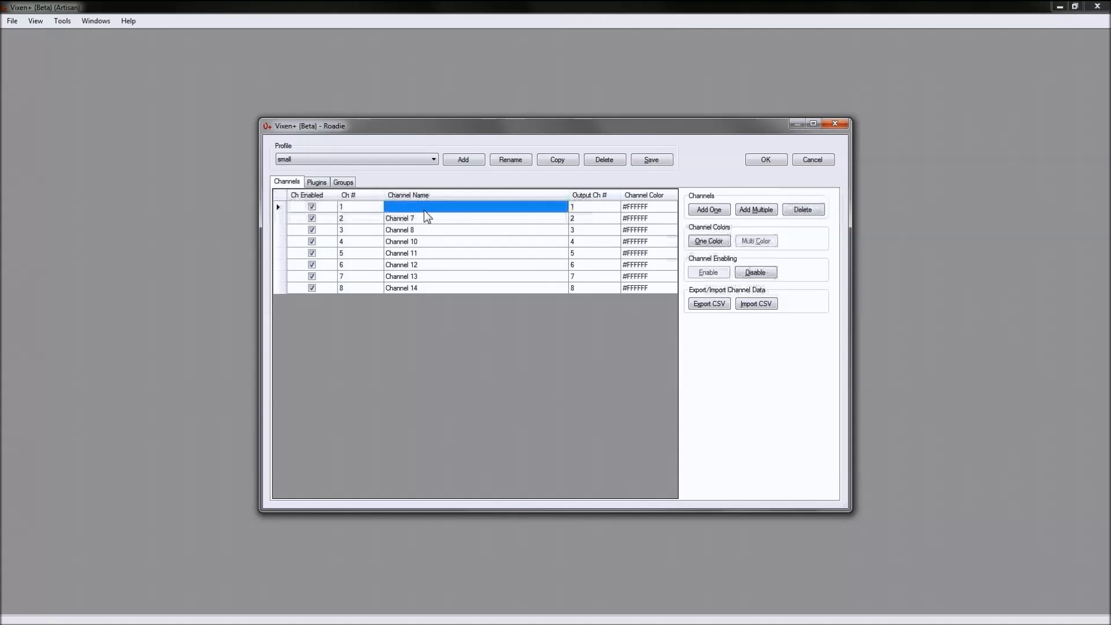
pyautogui.click(574, 211)
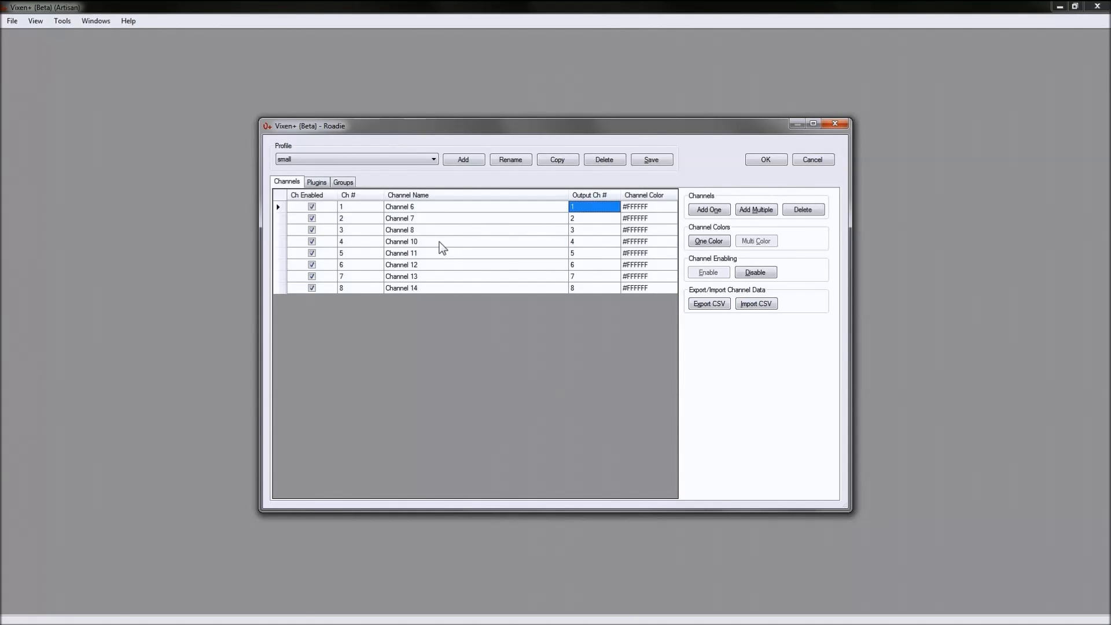
# Step: Move the outputs of Channel 10, 11 and 12 together to the start of the output order
pyautogui.moveTo(439, 242)
pyautogui.mouseDown()
pyautogui.moveTo(440, 271)
pyautogui.moveTo(445, 263)
pyautogui.mouseUp()
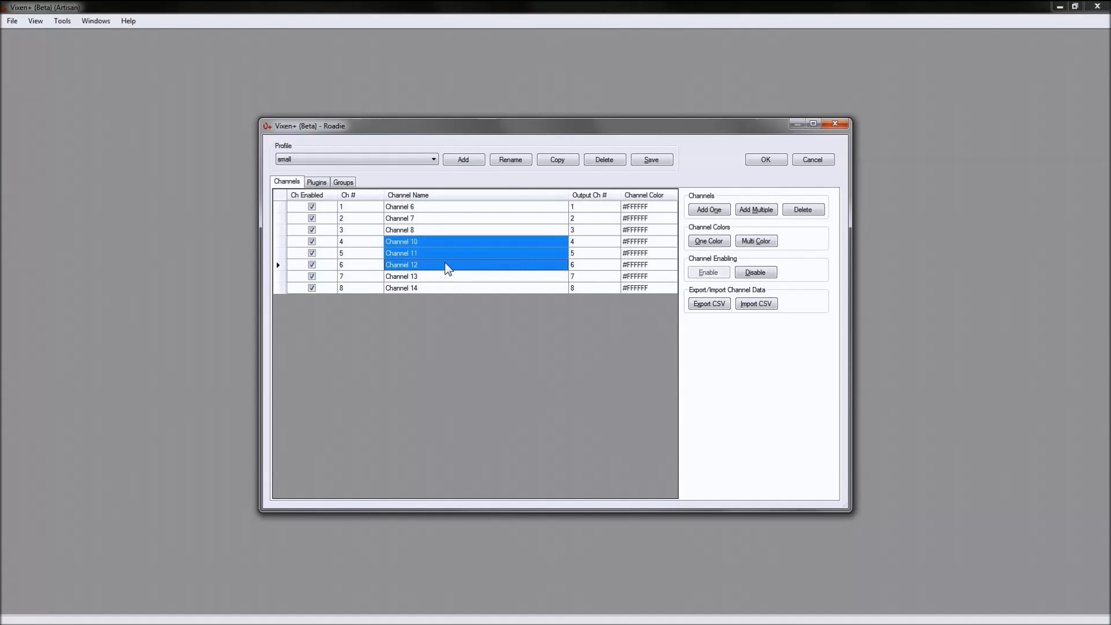
pyautogui.click(584, 243)
pyautogui.keyDown('shift'); pyautogui.click(595, 266); pyautogui.keyUp('shift')
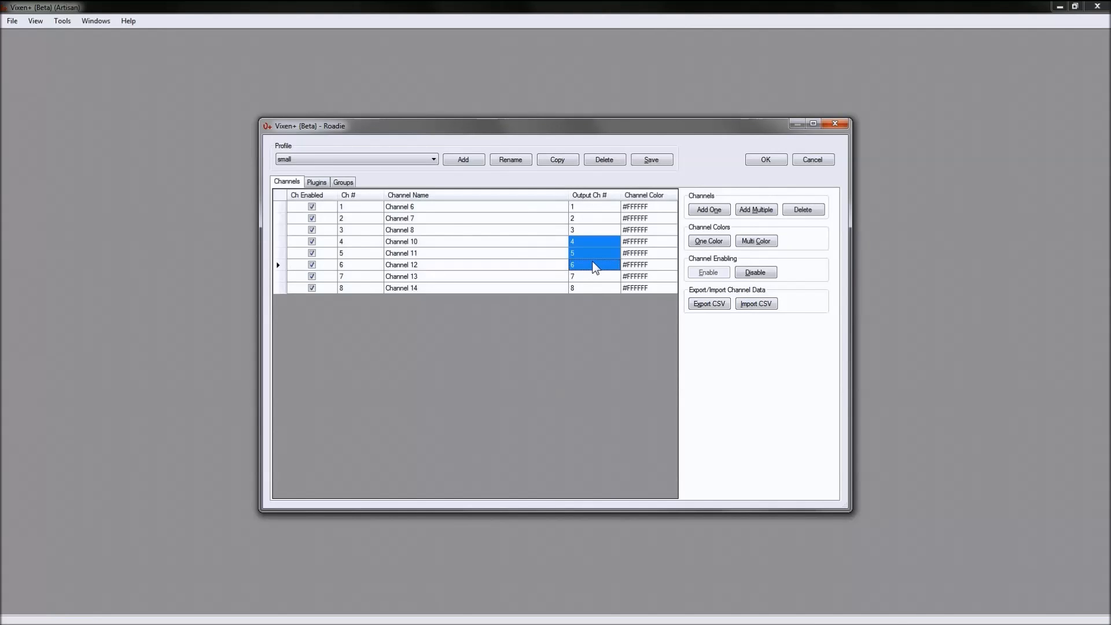
pyautogui.moveTo(594, 267); pyautogui.dragTo(596, 214)
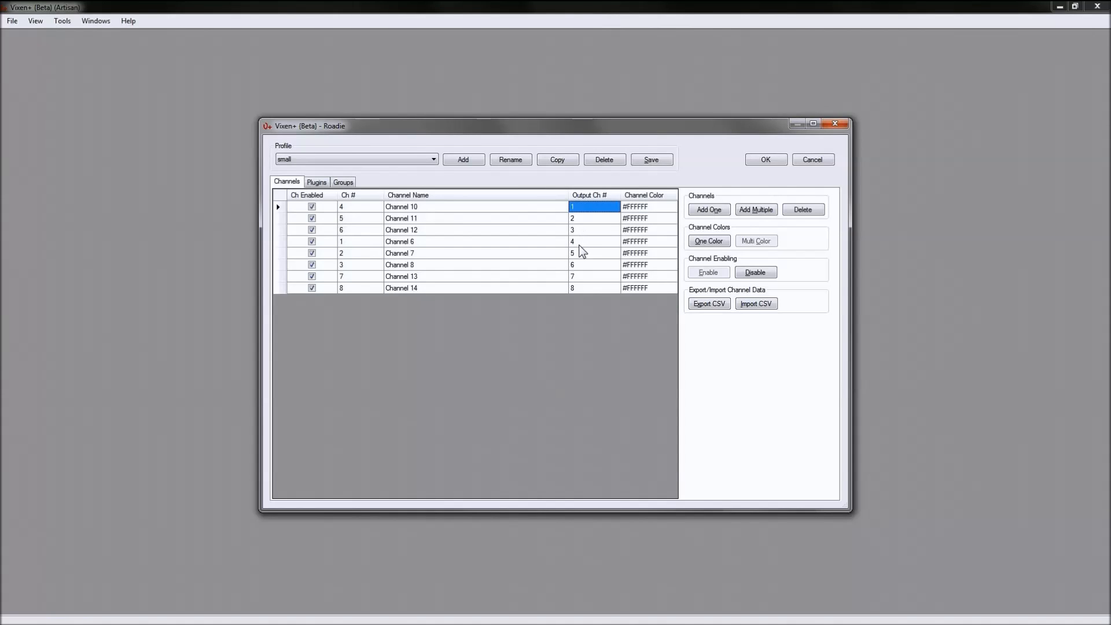
# Step: Sort the channels by channel number and check the output assignment of Channel 6
pyautogui.click(356, 196)
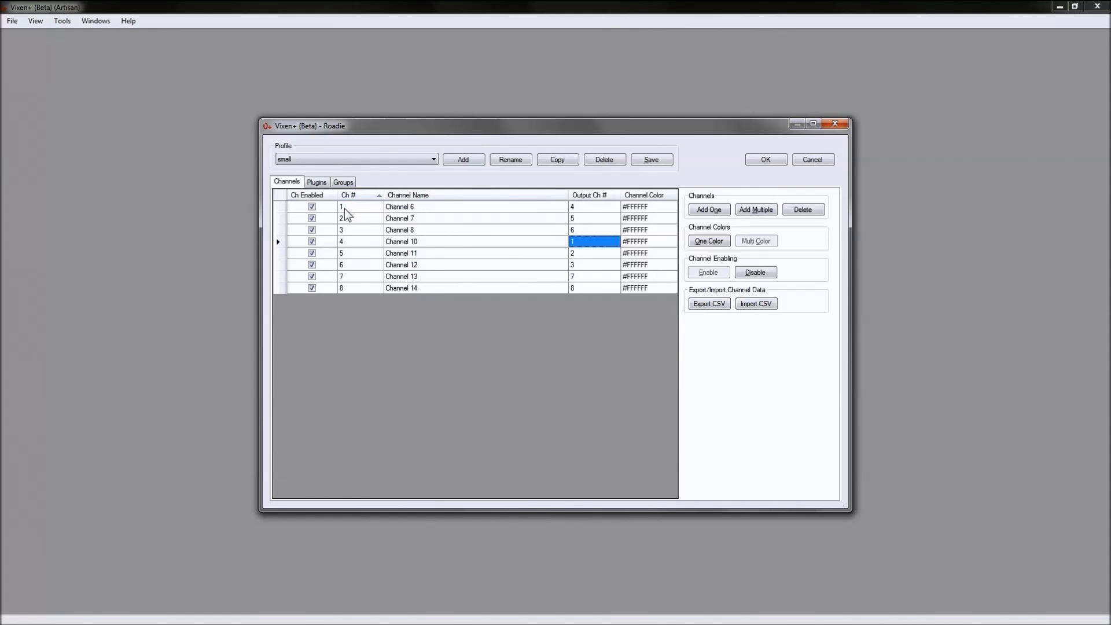
pyautogui.click(346, 210)
pyautogui.click(537, 211)
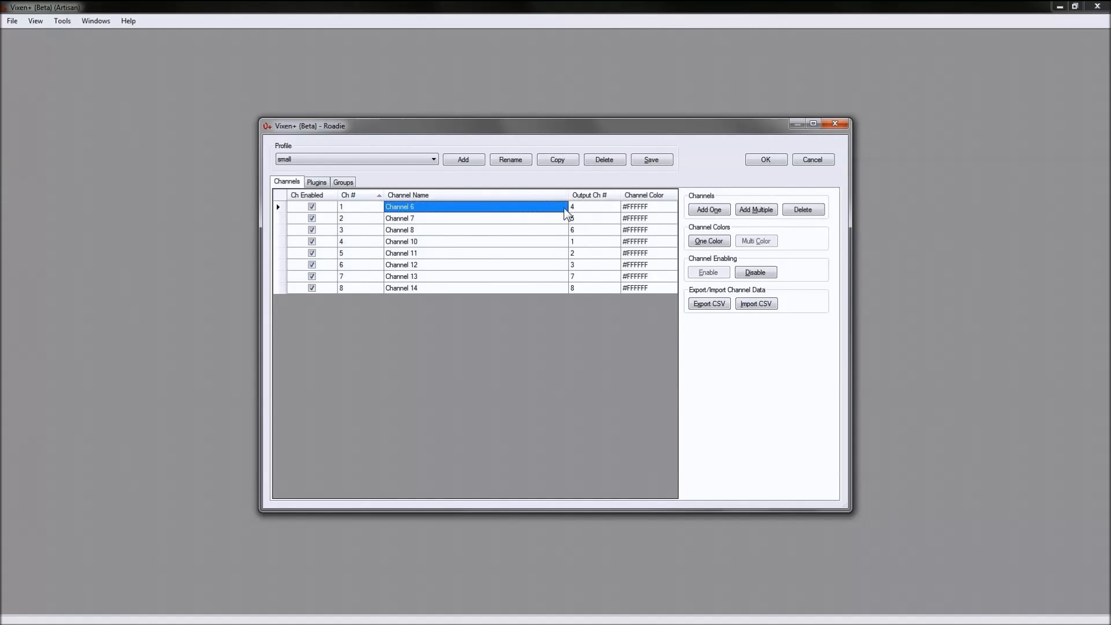
pyautogui.click(593, 210)
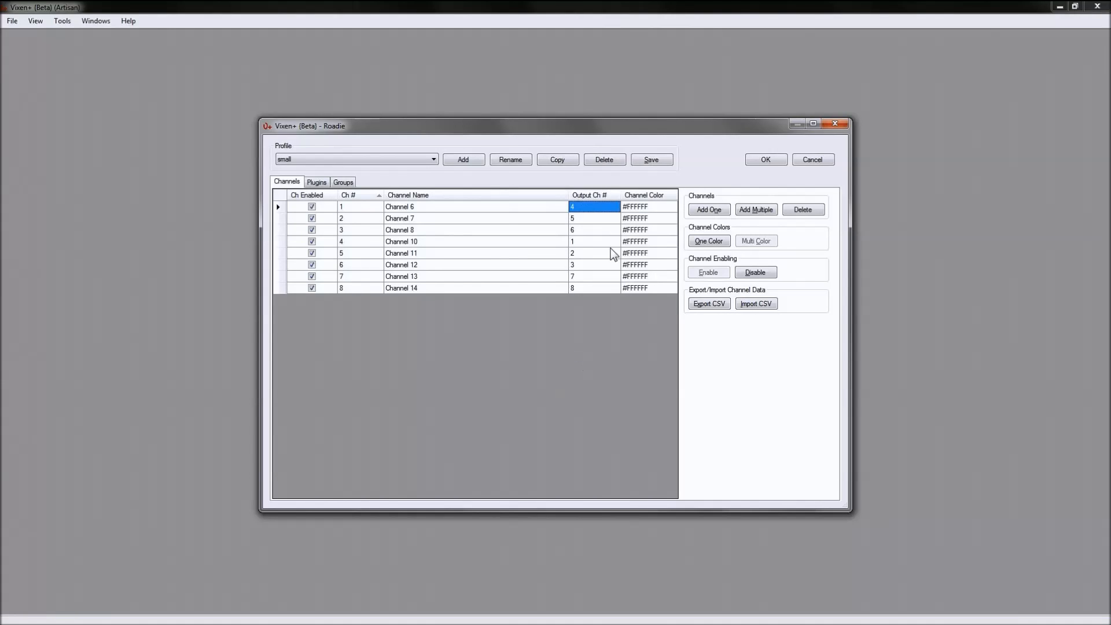
# Step: Move the outputs of Channel 8, 10 and 11 to the start of the output order and re-sort by channel number
pyautogui.click(596, 230)
pyautogui.click(594, 253)
pyautogui.moveTo(591, 230); pyautogui.dragTo(587, 252)
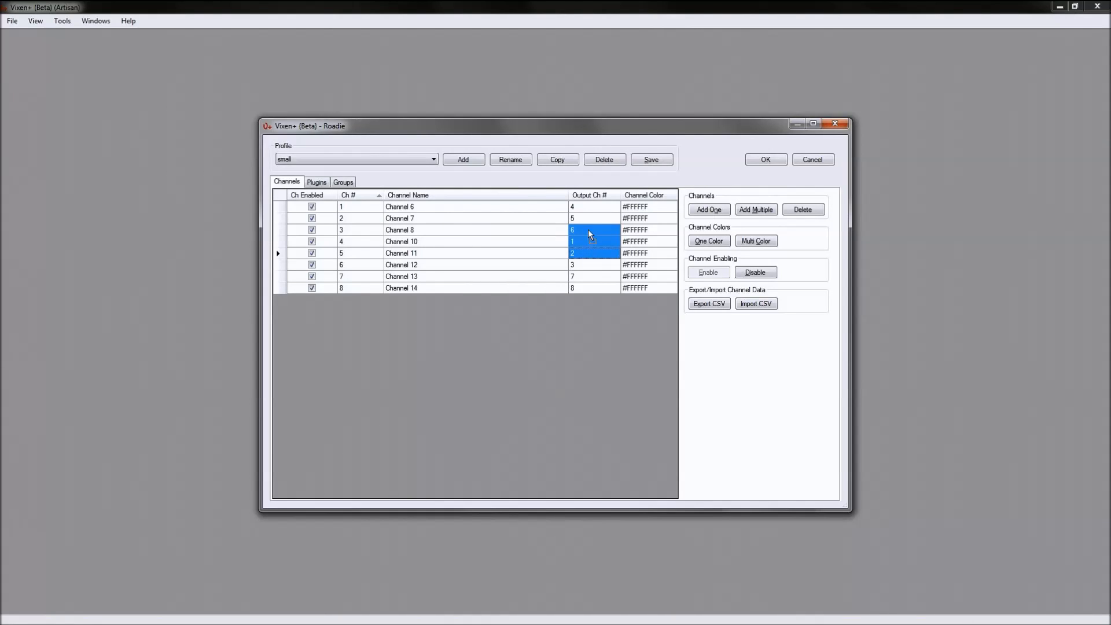
pyautogui.moveTo(589, 206); pyautogui.dragTo(589, 206)
pyautogui.click(358, 196)
pyautogui.click(359, 197)
# Step: Try to reorder the channels by moving channel numbers 1 through 8 as a block
pyautogui.click(356, 207)
pyautogui.keyDown('shift'); pyautogui.click(354, 284); pyautogui.keyUp('shift')
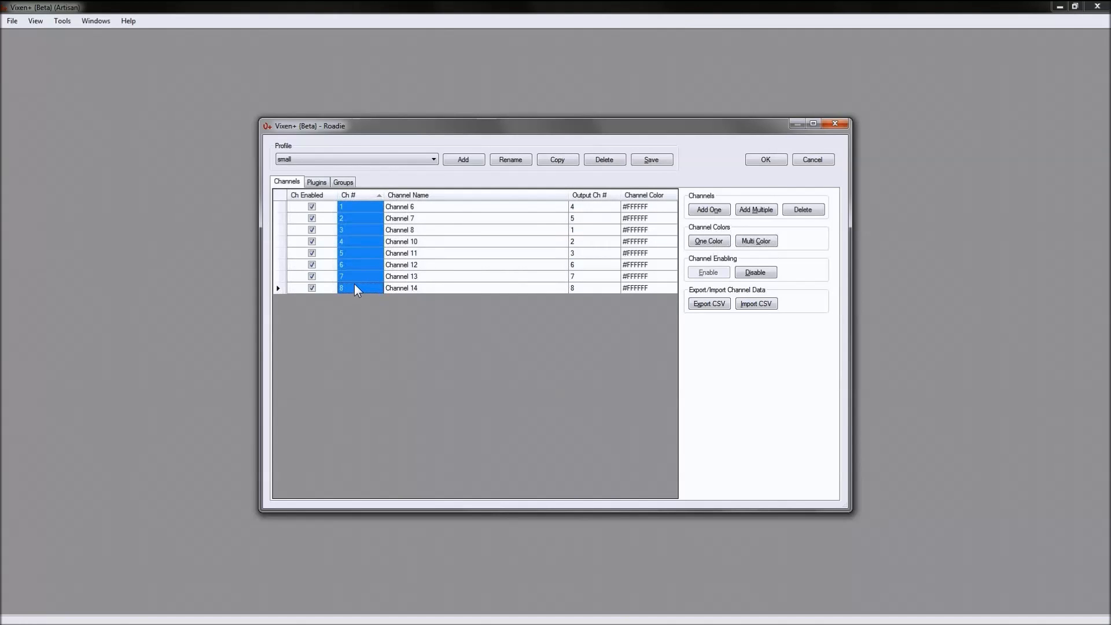
pyautogui.moveTo(359, 215); pyautogui.dragTo(356, 203)
pyautogui.click(426, 229)
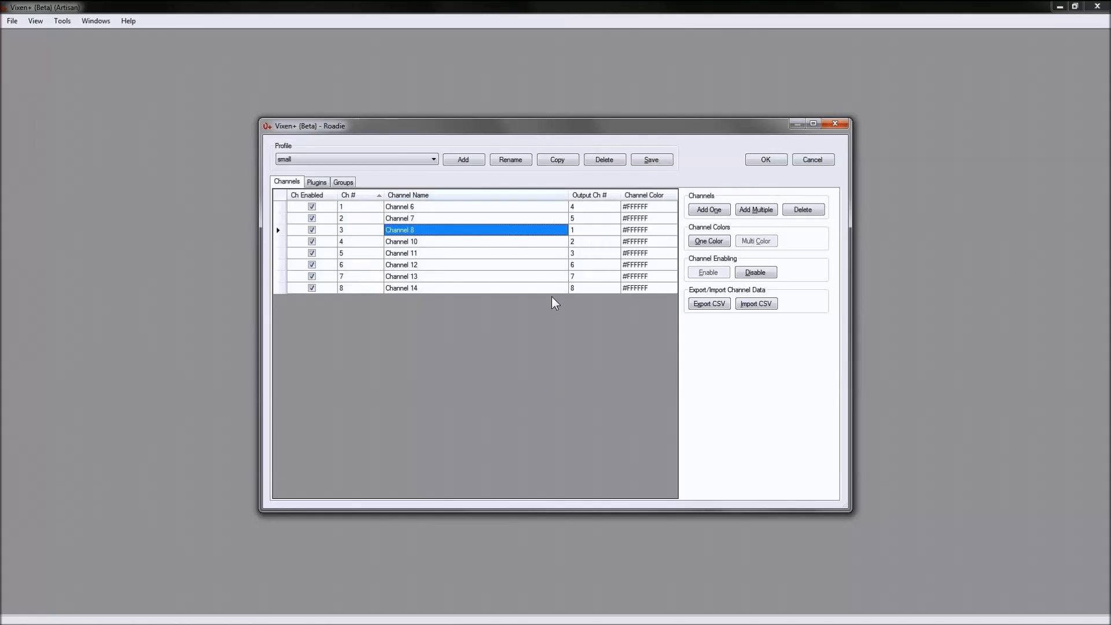
# Step: Color all channels from Channel 6 to Channel 14 in a repeating red, green, blue, white pattern and save the profile
pyautogui.click(455, 207)
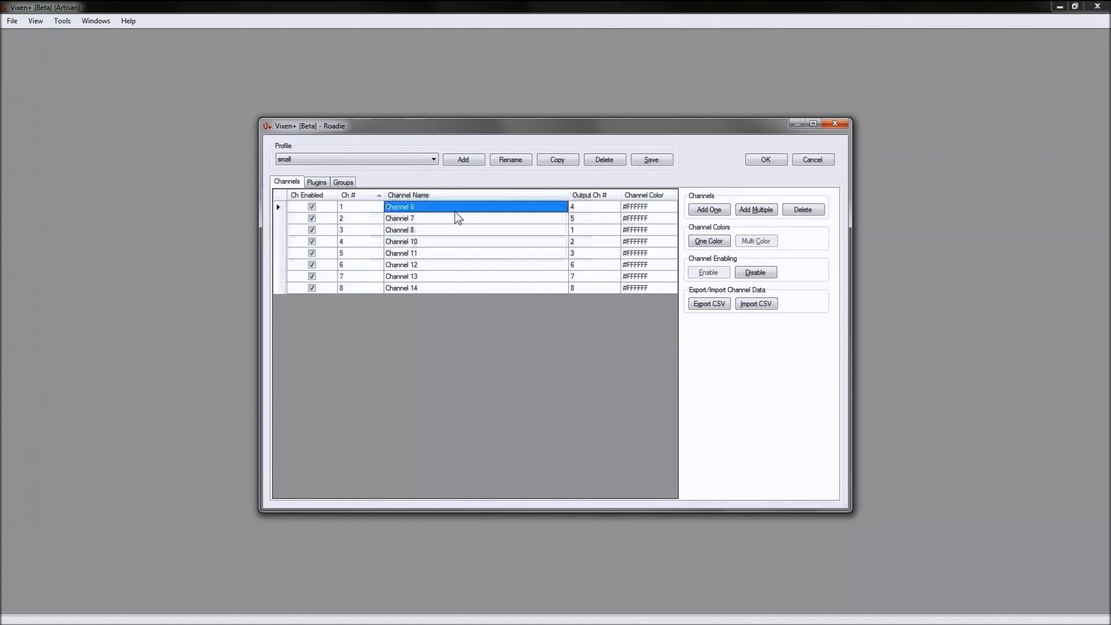
pyautogui.keyDown('shift'); pyautogui.click(446, 289); pyautogui.keyUp('shift')
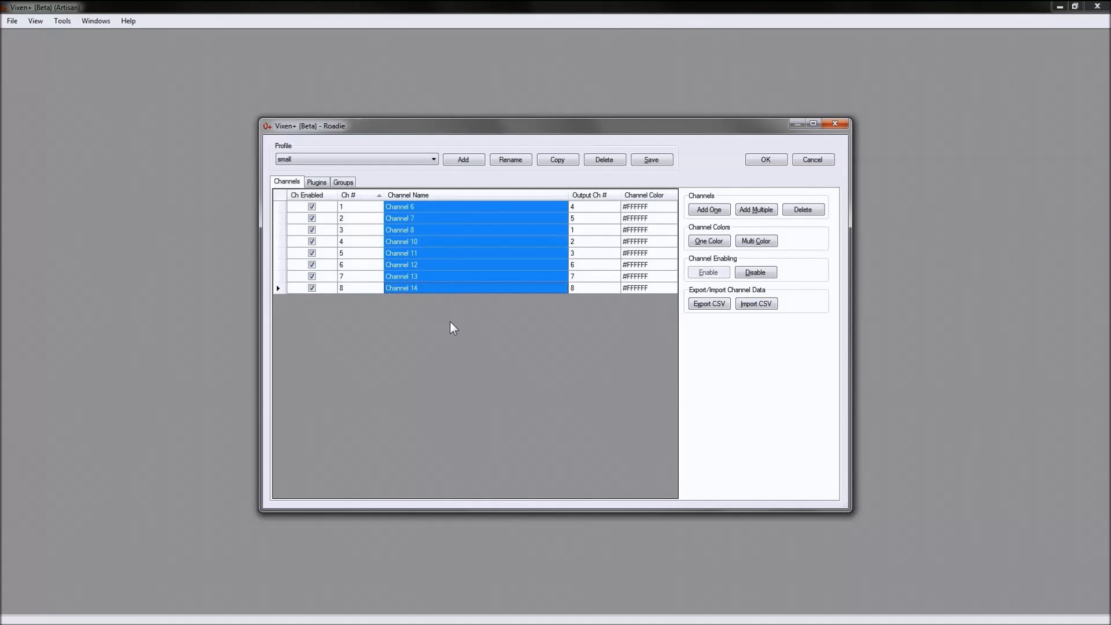
pyautogui.click(363, 207)
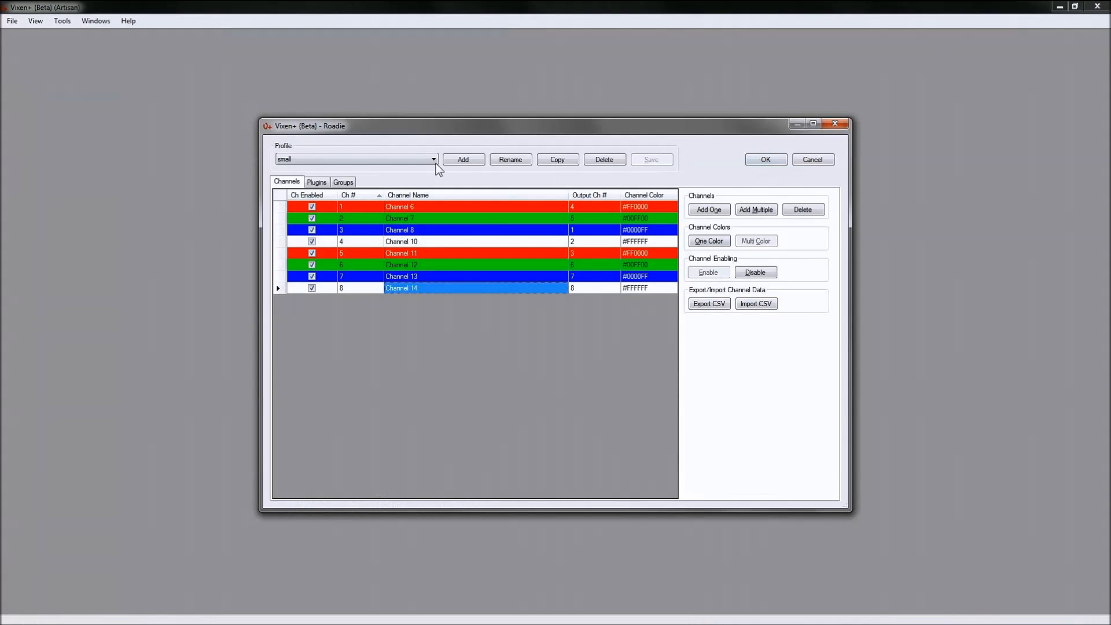
# Step: Load the Start1000 profile followed by the Tutorial profile, and close the profile manager with the changes accepted
pyautogui.click(434, 161)
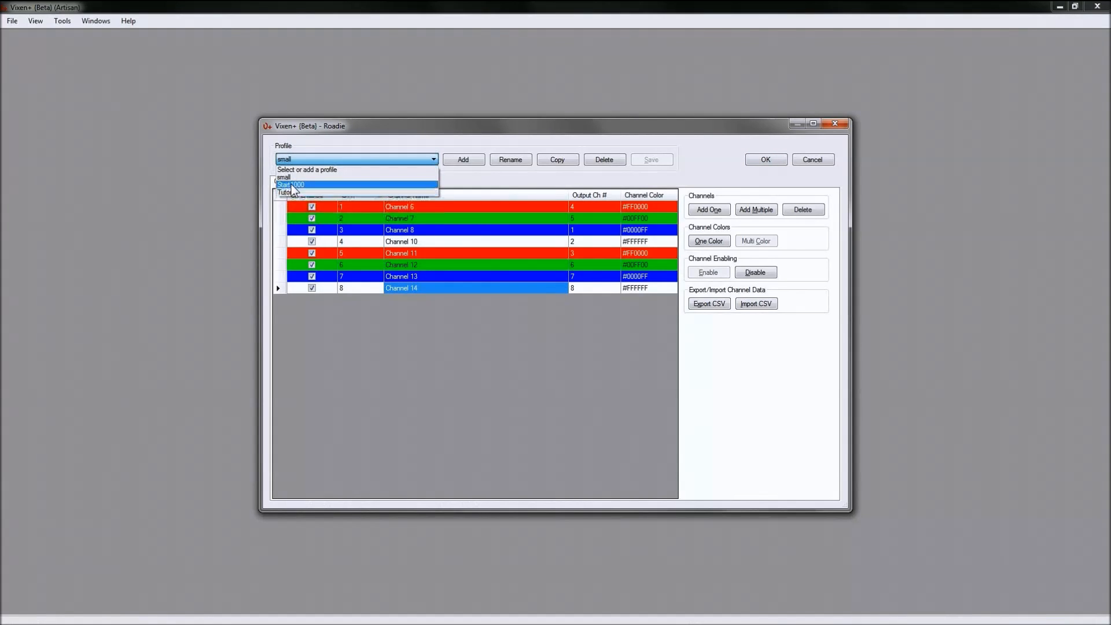
pyautogui.click(292, 185)
pyautogui.click(434, 159)
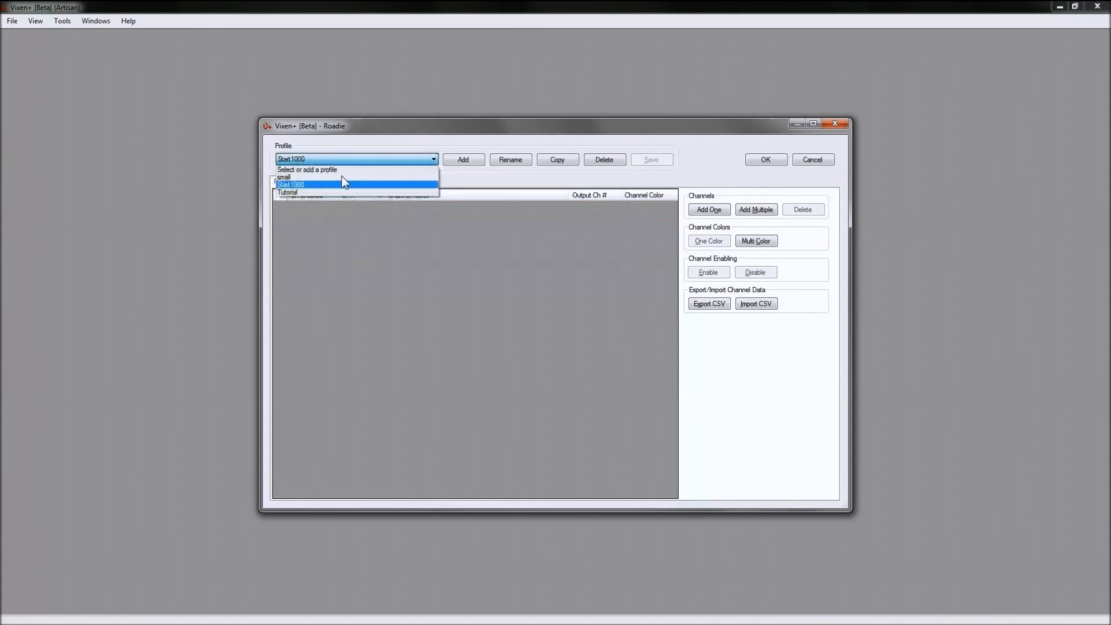
pyautogui.click(297, 191)
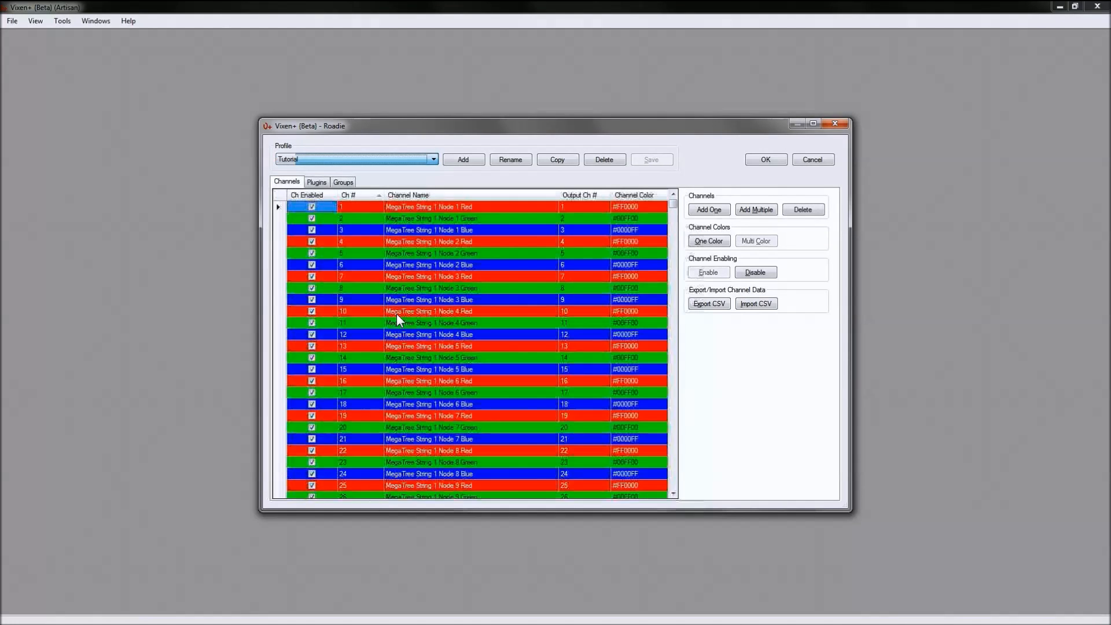
pyautogui.click(763, 162)
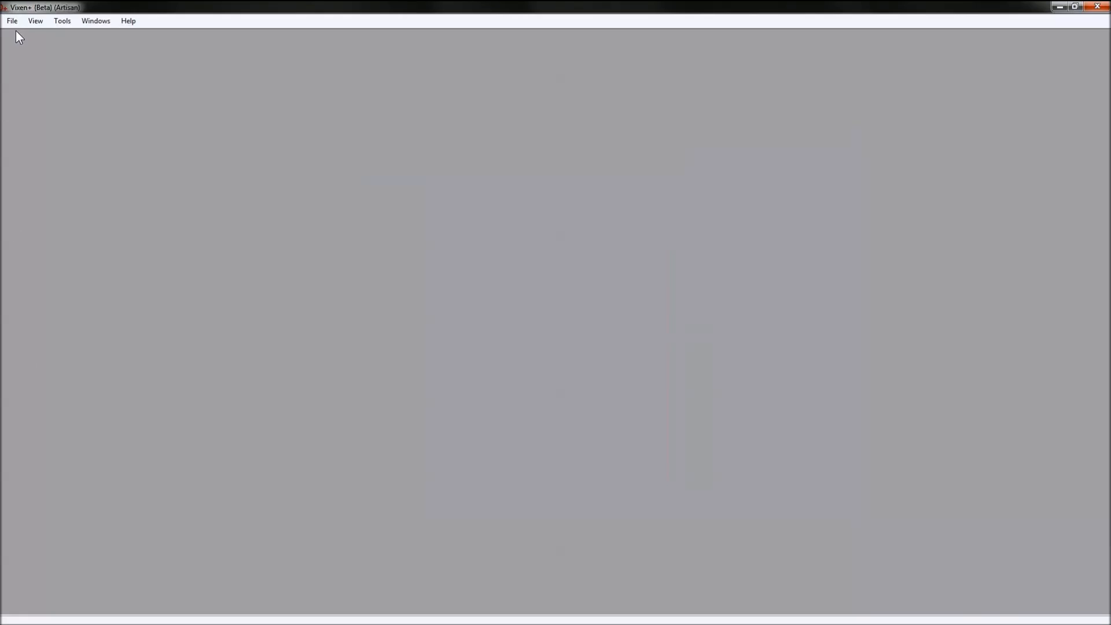
# Step: Open the test sequence and narrow the channel list to fit the channel names
pyautogui.click(12, 21)
pyautogui.click(30, 44)
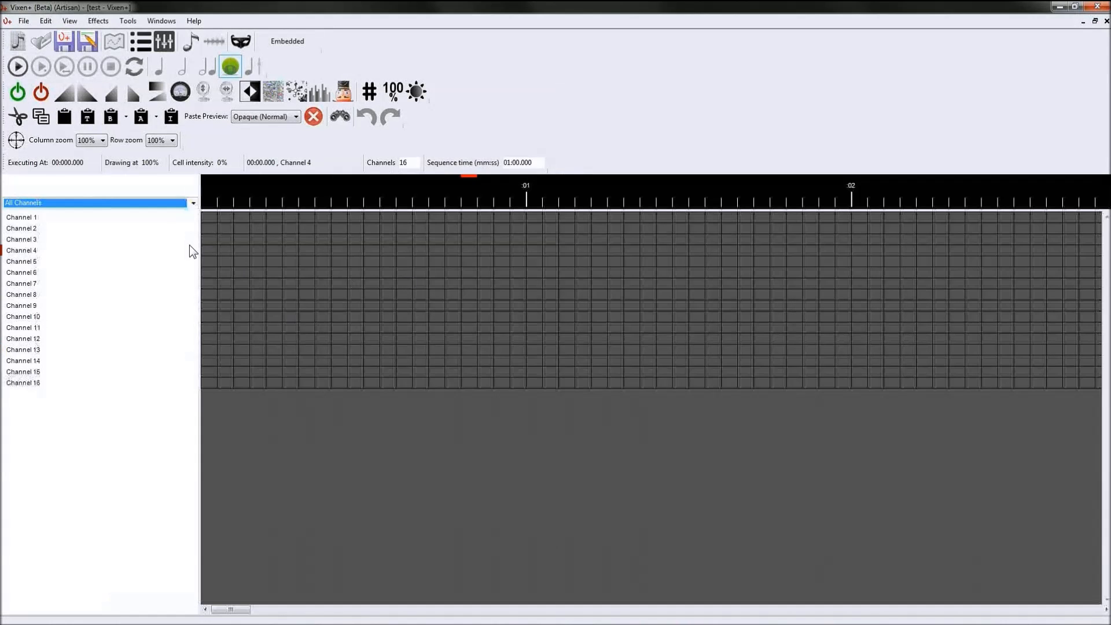
pyautogui.moveTo(200, 246); pyautogui.dragTo(71, 292)
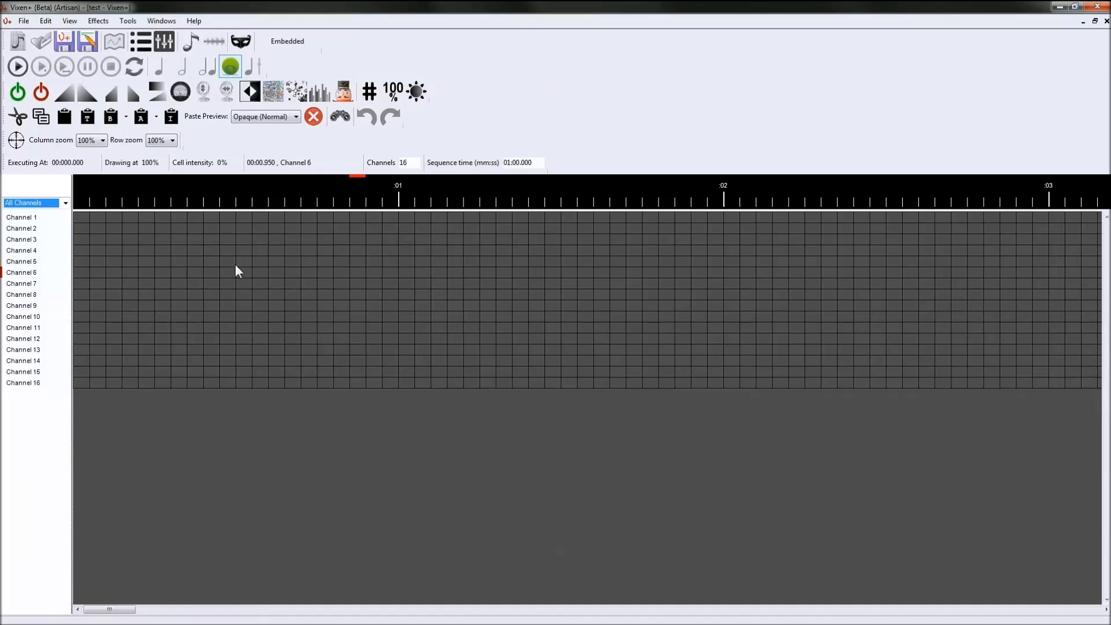
# Step: Rearrange the toolbars into three rows: execution controls beside sequence settings, editing beside effects, and the status text beside the zoom settings
pyautogui.moveTo(4, 70); pyautogui.dragTo(328, 41)
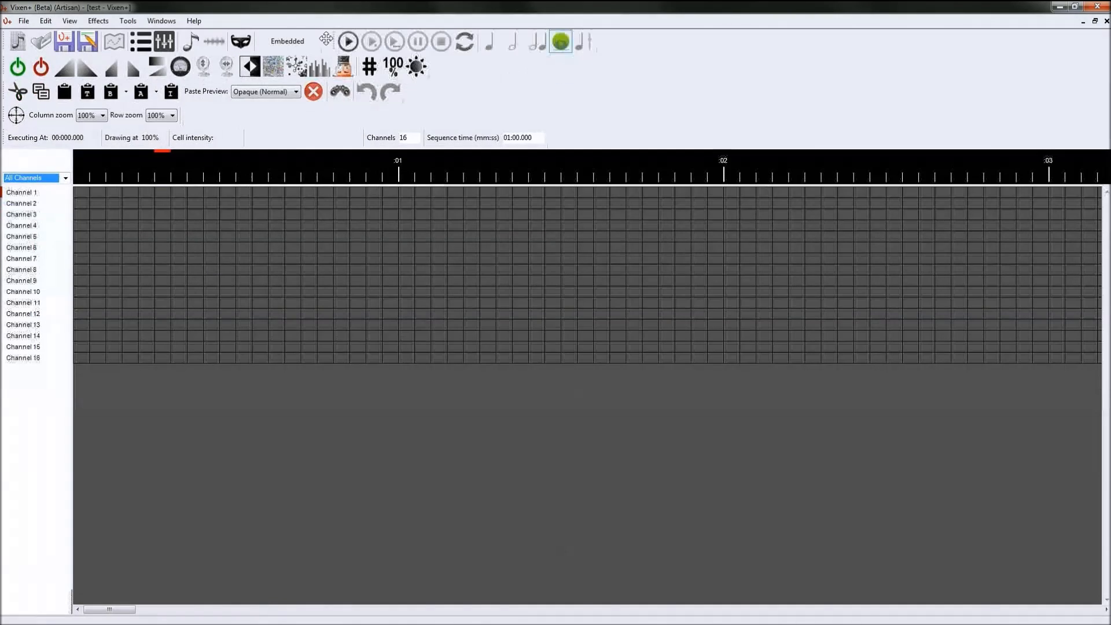
pyautogui.moveTo(5, 91); pyautogui.dragTo(416, 66)
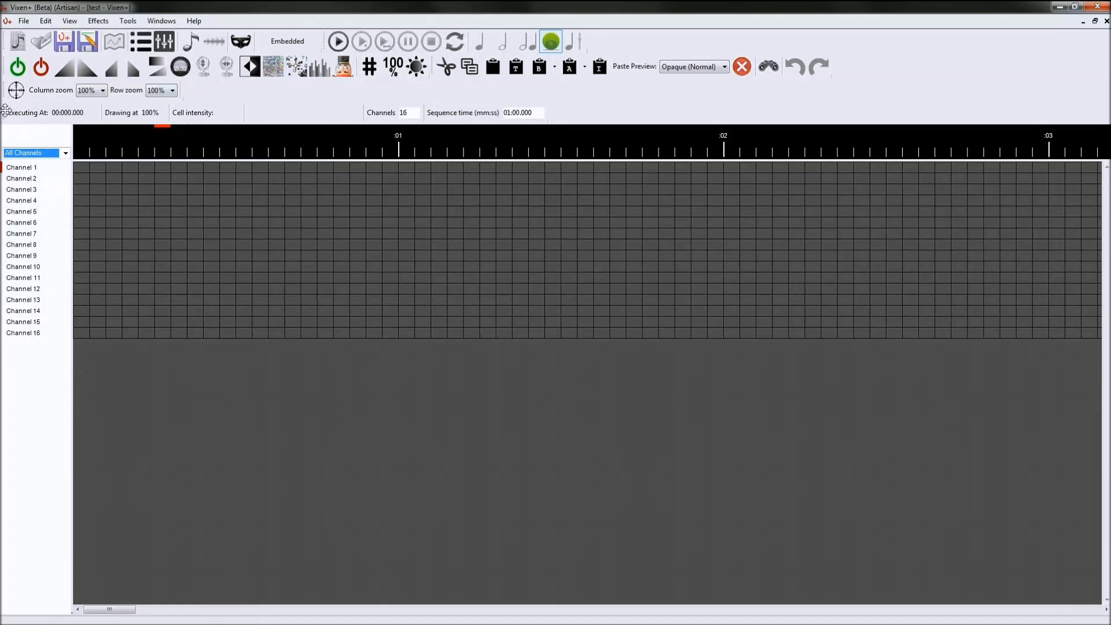
pyautogui.moveTo(7, 111)
pyautogui.mouseDown()
pyautogui.moveTo(155, 121)
pyautogui.moveTo(216, 94)
pyautogui.moveTo(285, 91)
pyautogui.moveTo(258, 91)
pyautogui.mouseUp()
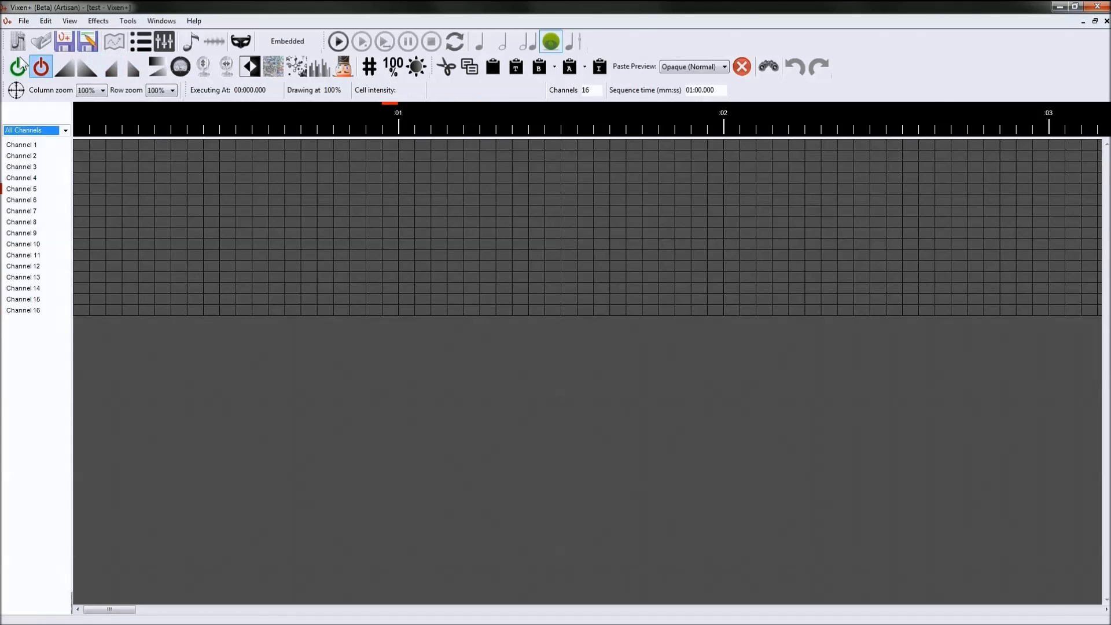
# Step: Lock the position of the toolbars
pyautogui.click(70, 21)
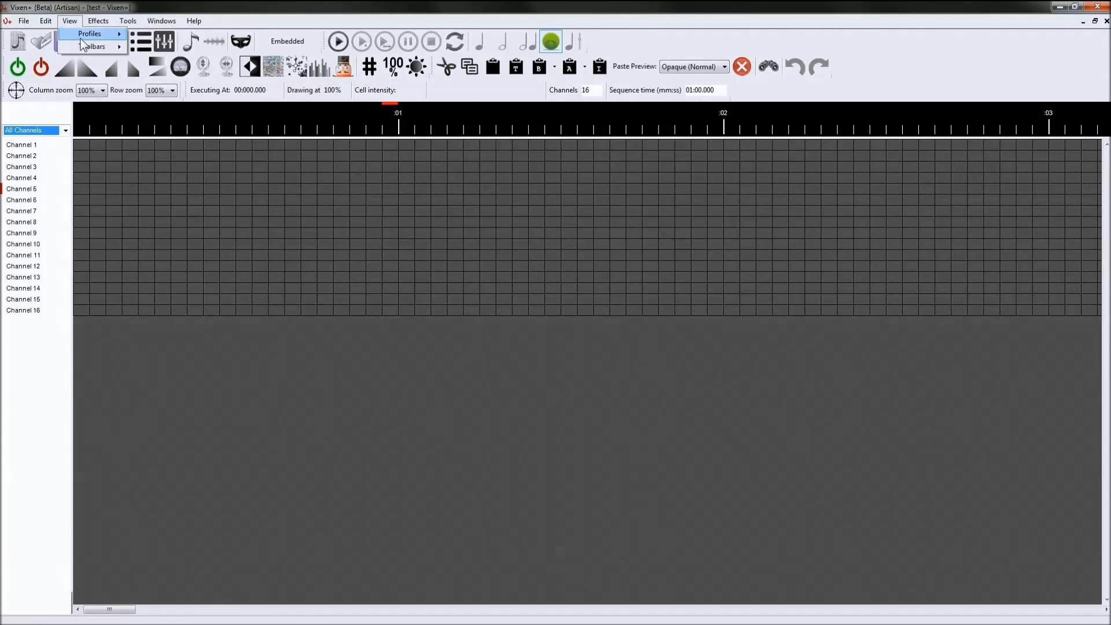
pyautogui.moveTo(85, 46)
pyautogui.click(191, 157)
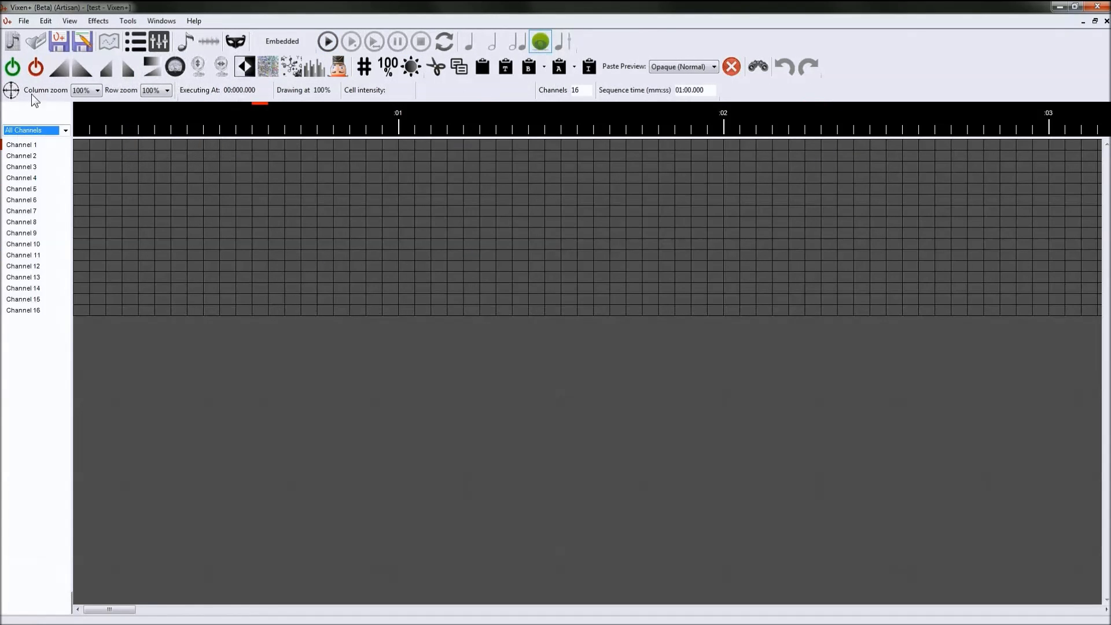
# Step: Set the toolbar icon size to Large
pyautogui.click(72, 21)
pyautogui.moveTo(87, 47)
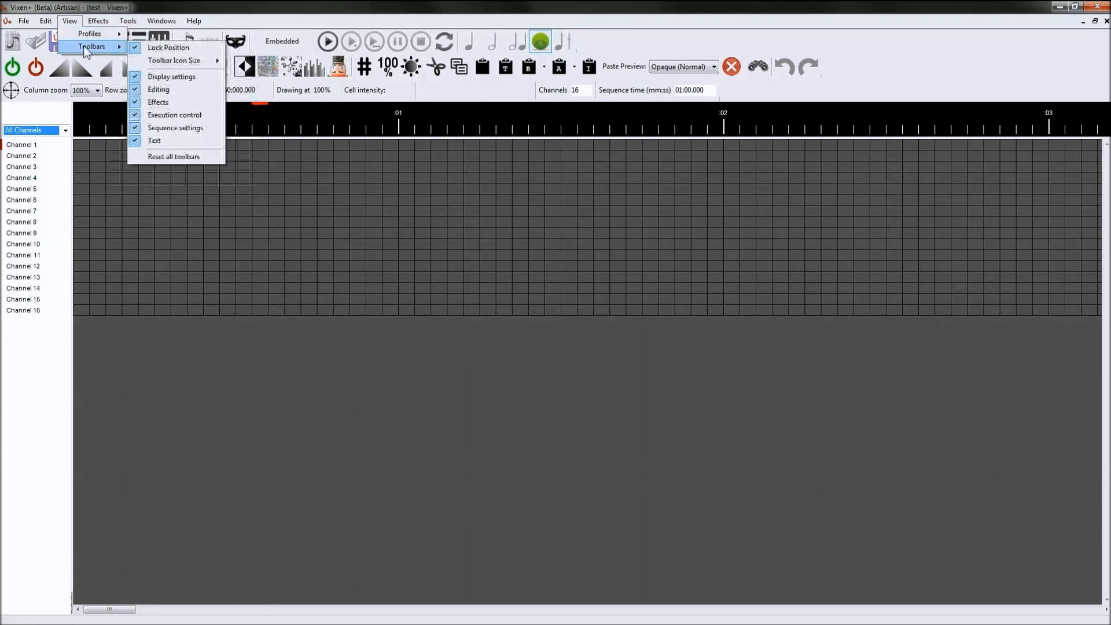
pyautogui.moveTo(174, 60)
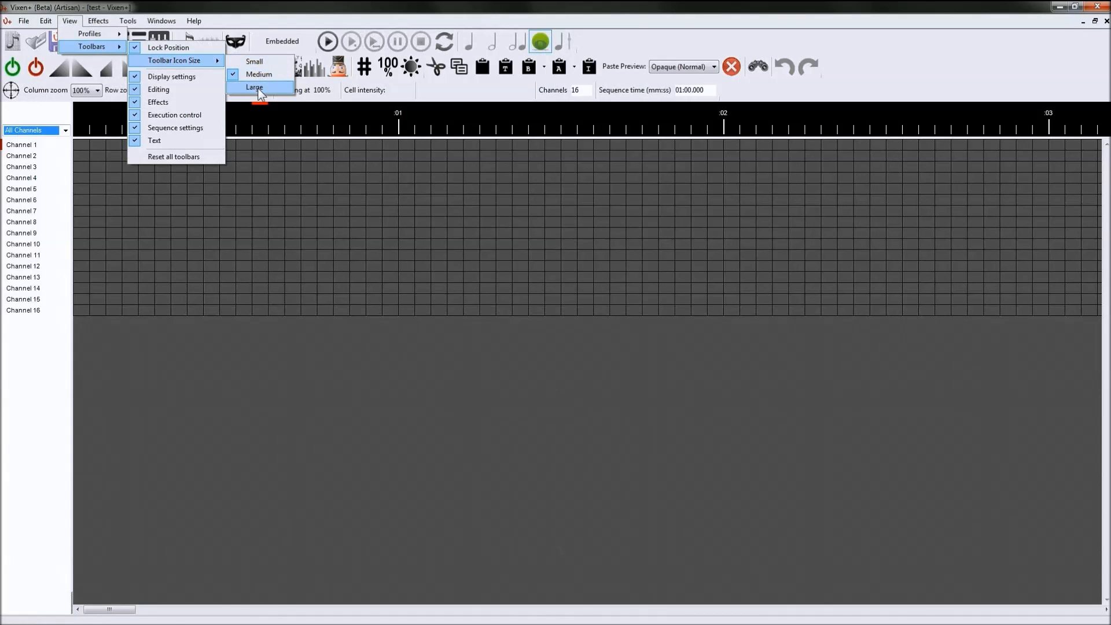
pyautogui.click(258, 89)
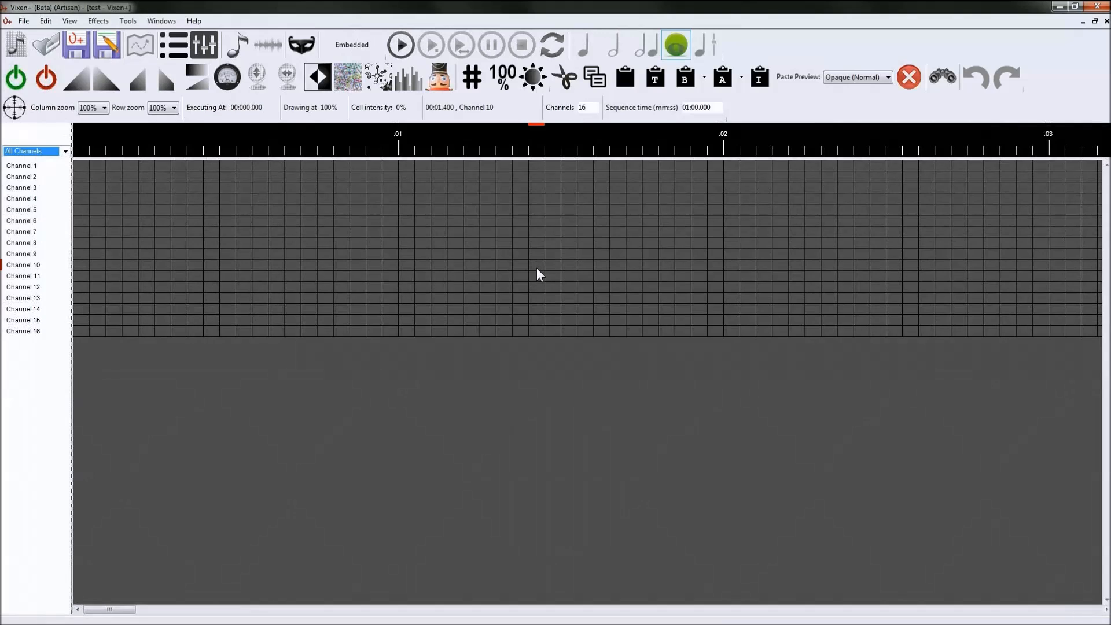
# Step: Set the toolbar icon size to Small
pyautogui.click(97, 26)
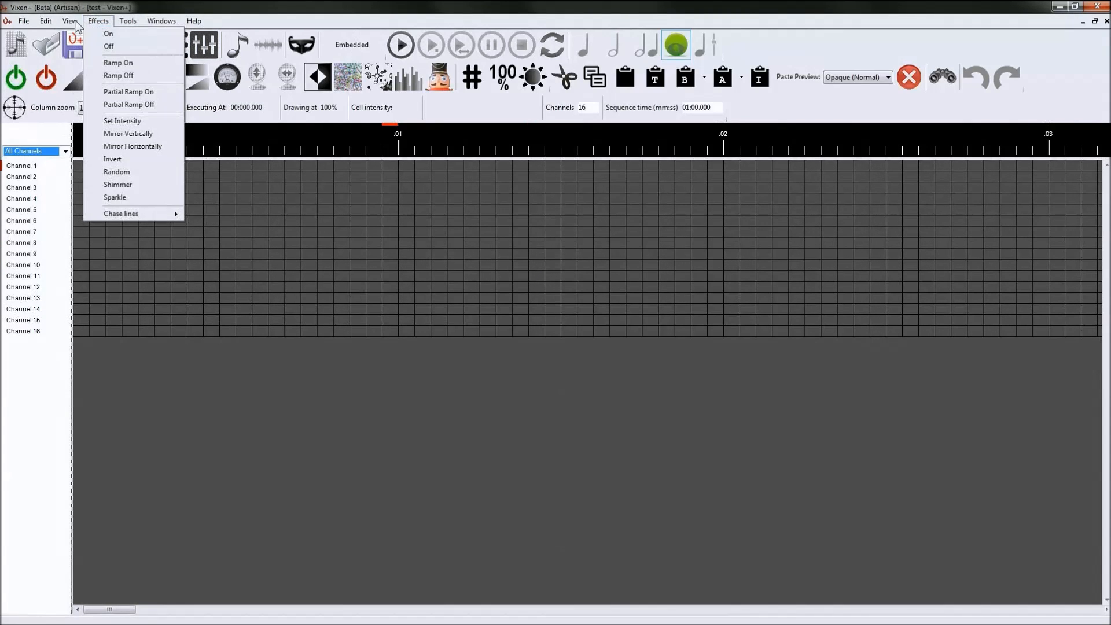
pyautogui.moveTo(70, 21)
pyautogui.moveTo(84, 47)
pyautogui.moveTo(185, 60)
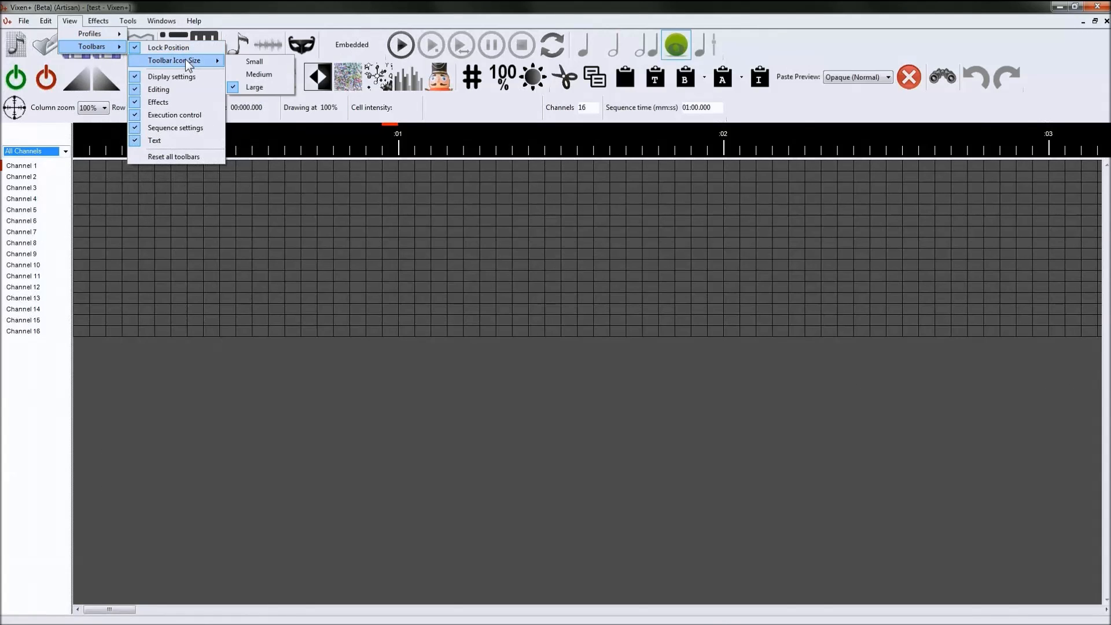
pyautogui.click(252, 74)
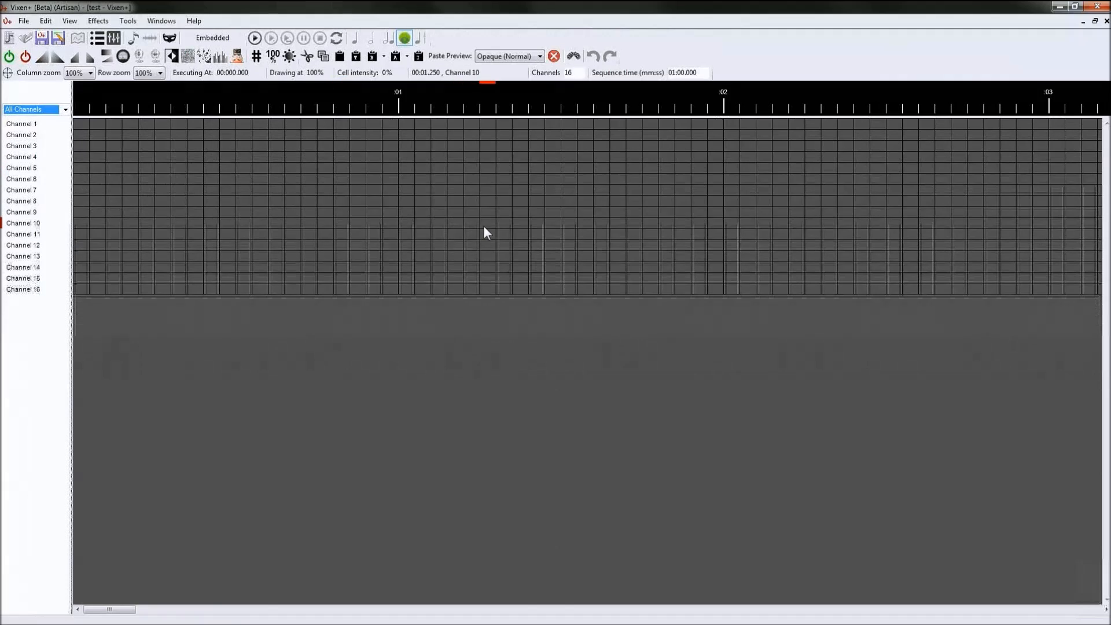
# Step: Set the toolbar icon size to Medium
pyautogui.click(69, 20)
pyautogui.moveTo(80, 47)
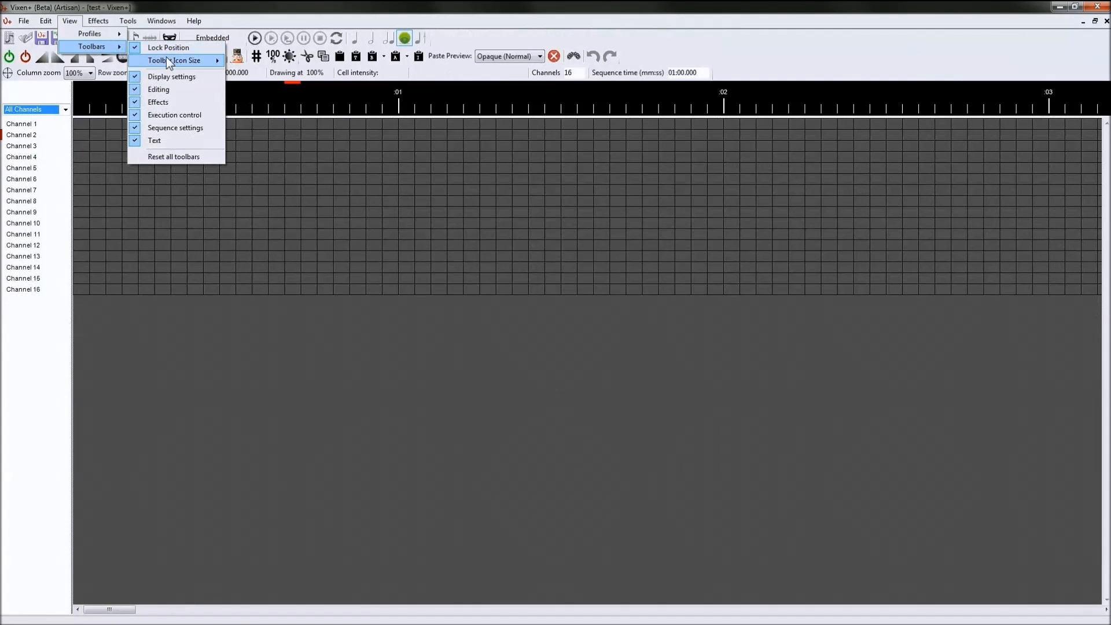
pyautogui.moveTo(165, 60)
pyautogui.click(255, 74)
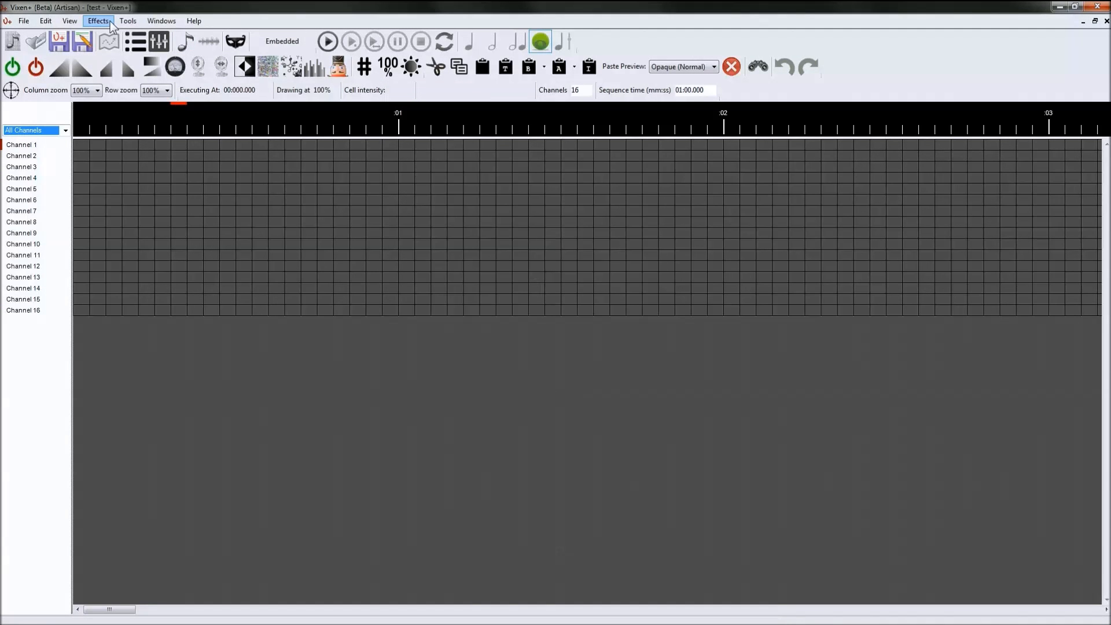
# Step: Hide the Display settings toolbar
pyautogui.click(167, 22)
pyautogui.click(127, 21)
pyautogui.click(97, 22)
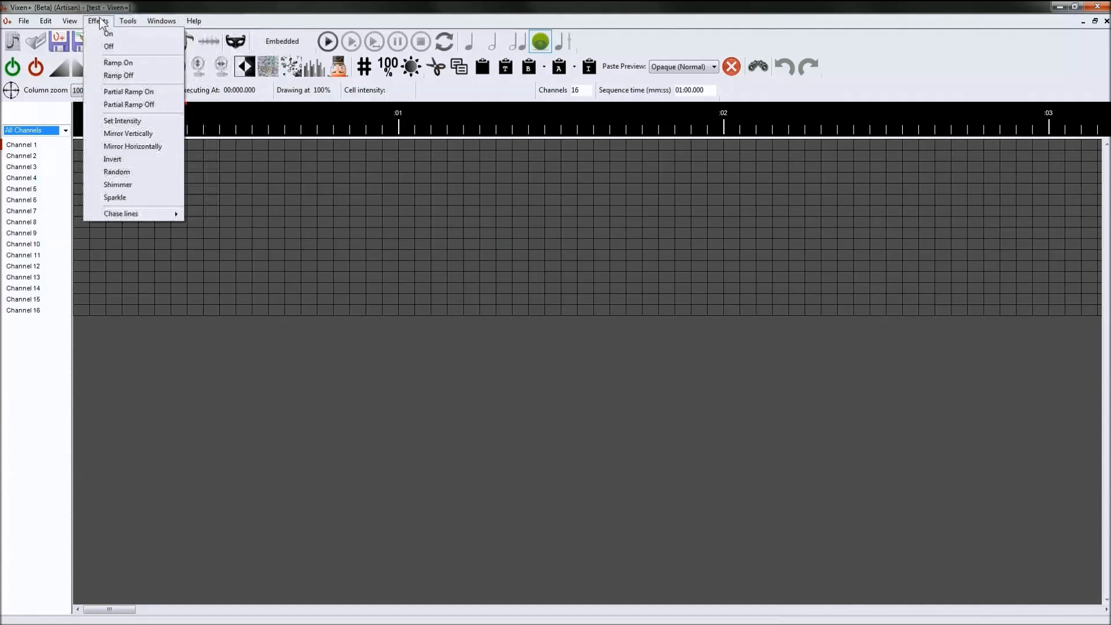
pyautogui.click(70, 21)
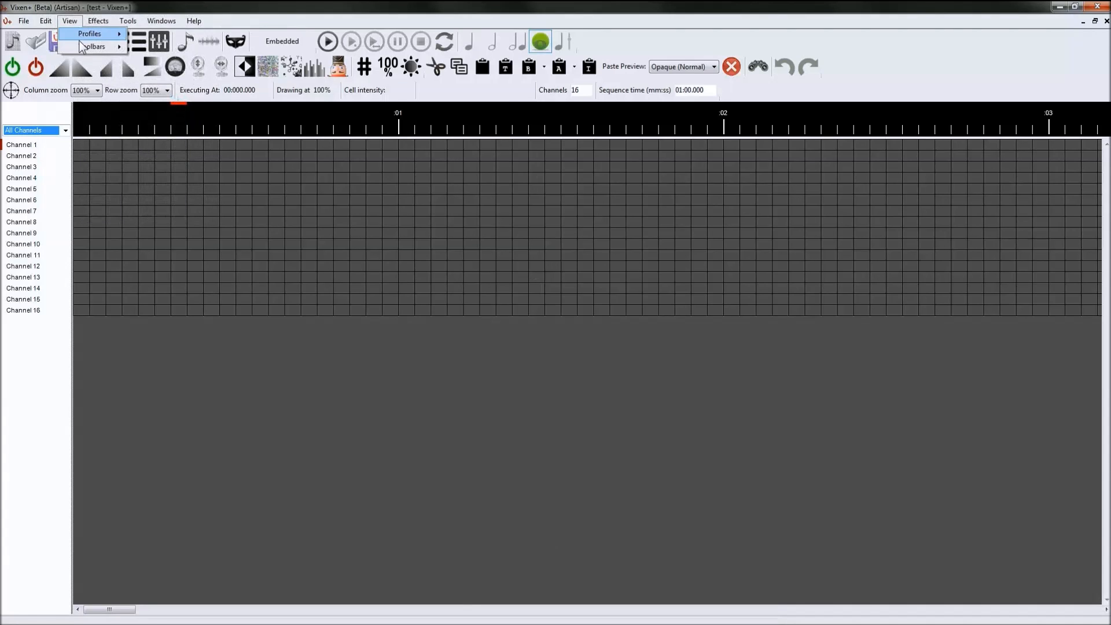
pyautogui.moveTo(92, 46)
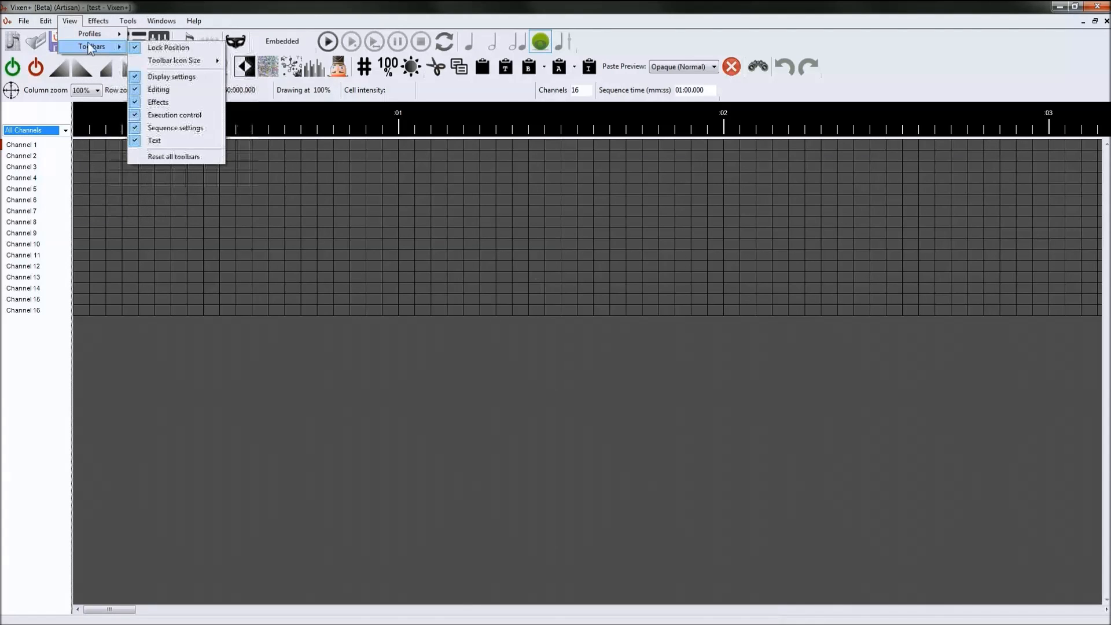
pyautogui.click(194, 78)
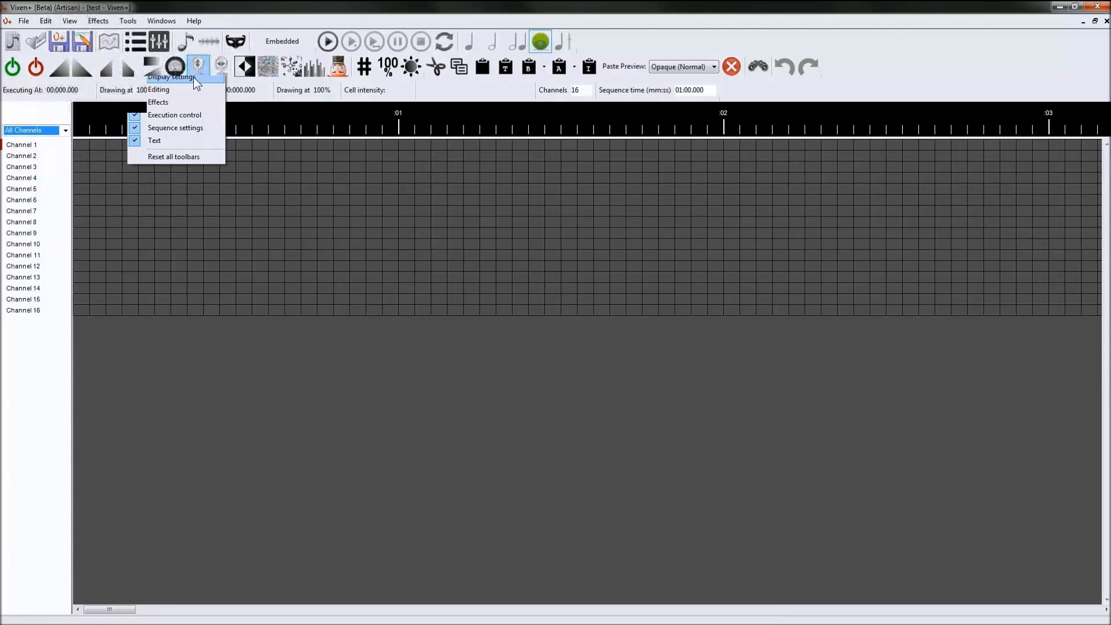
# Step: Hide the Editing, Effects, Execution control, Sequence settings and Text toolbars, leaving only the main toolbar
pyautogui.click(127, 24)
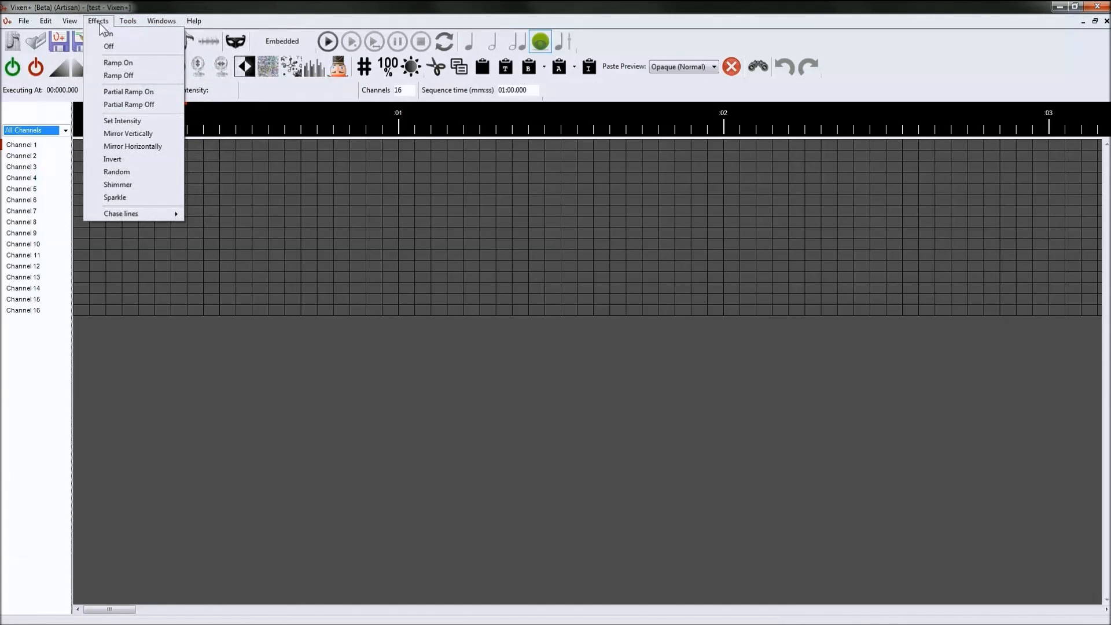
pyautogui.moveTo(72, 23)
pyautogui.moveTo(87, 45)
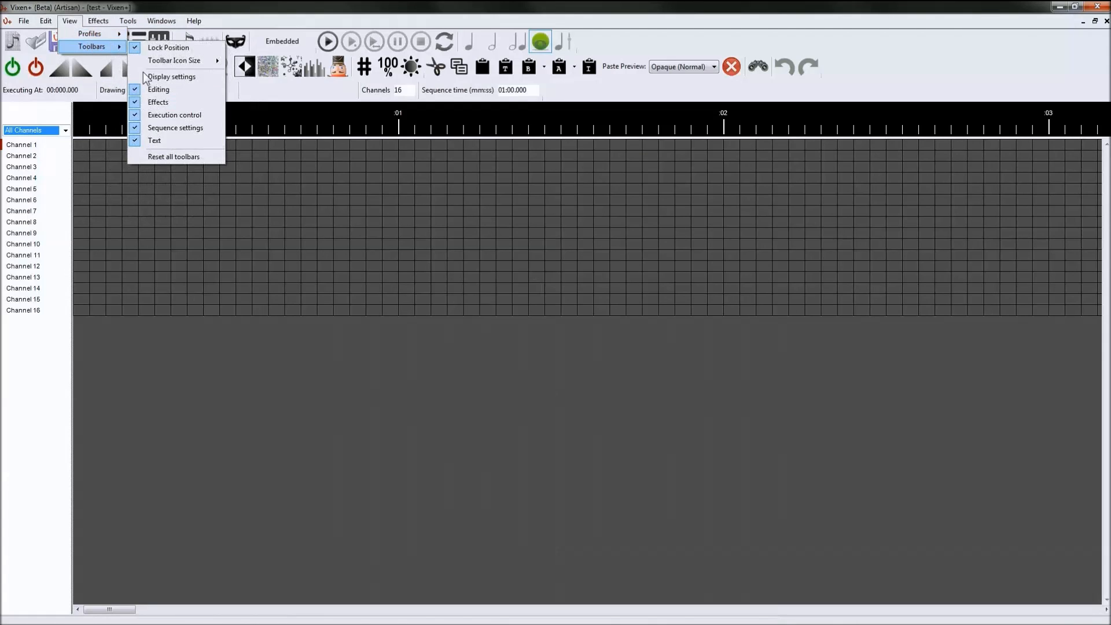
pyautogui.click(144, 73)
pyautogui.click(70, 21)
pyautogui.moveTo(79, 23)
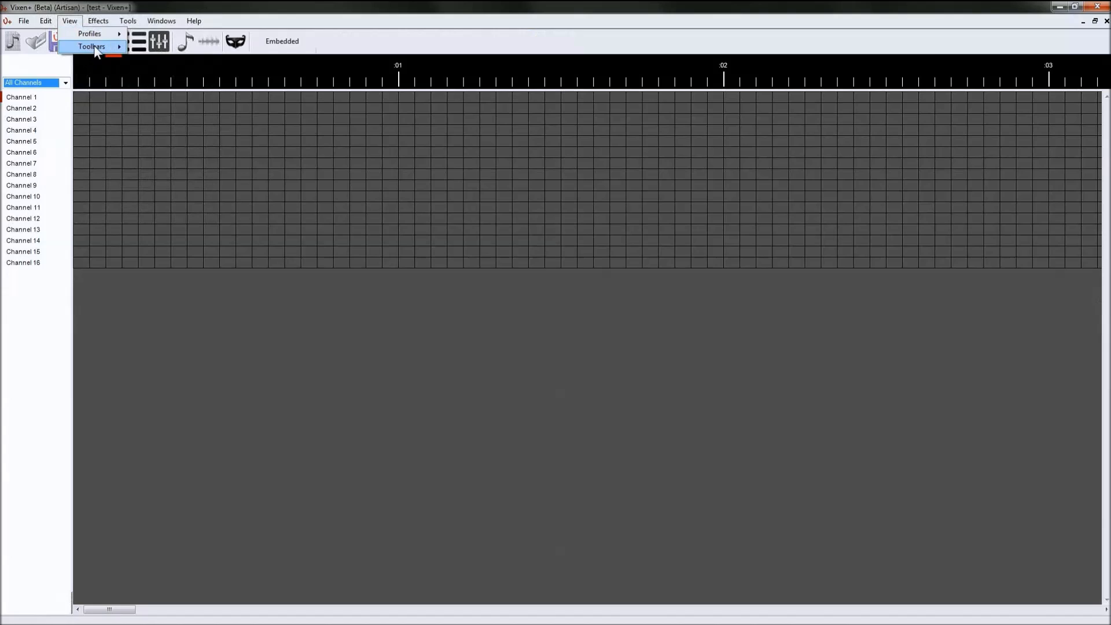
pyautogui.moveTo(92, 45)
pyautogui.click(174, 156)
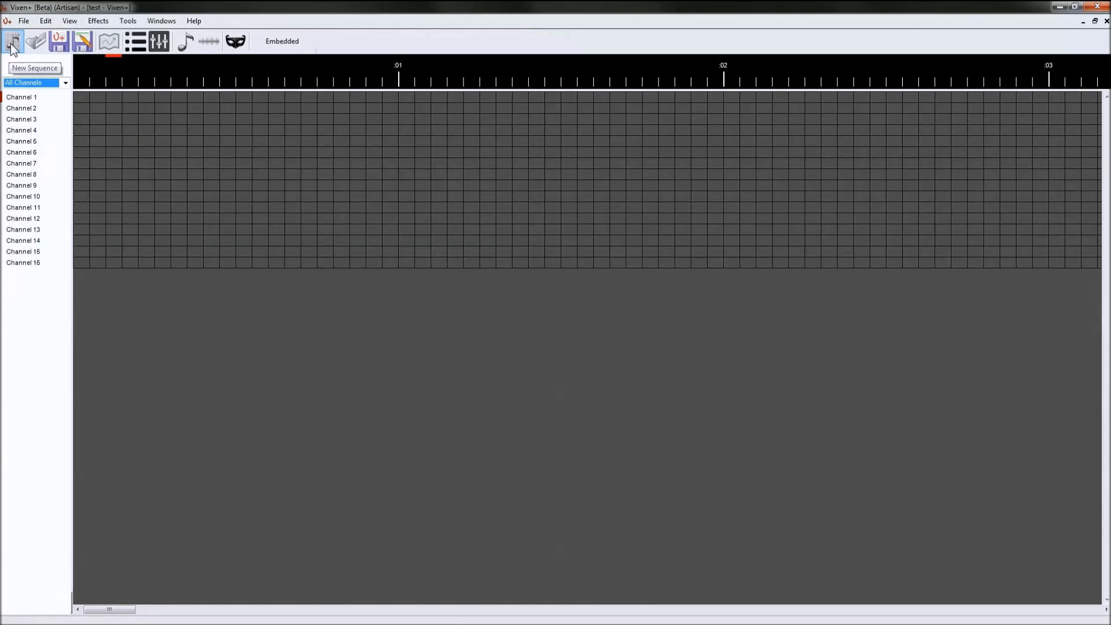
# Step: Save the test sequence and dismiss the confirmation
pyautogui.click(59, 42)
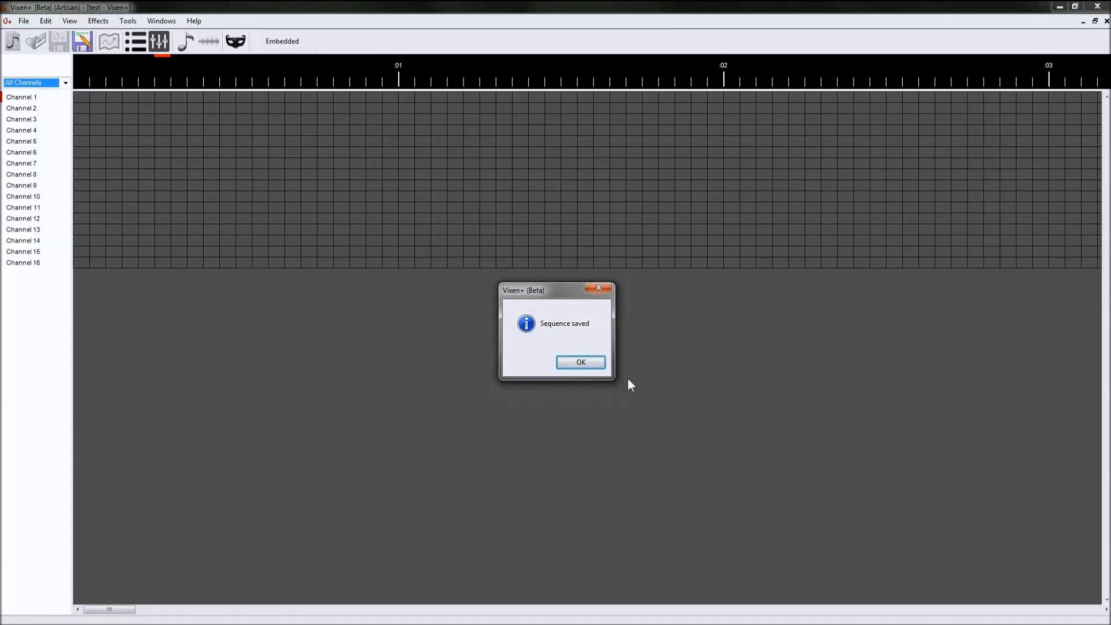
pyautogui.click(582, 363)
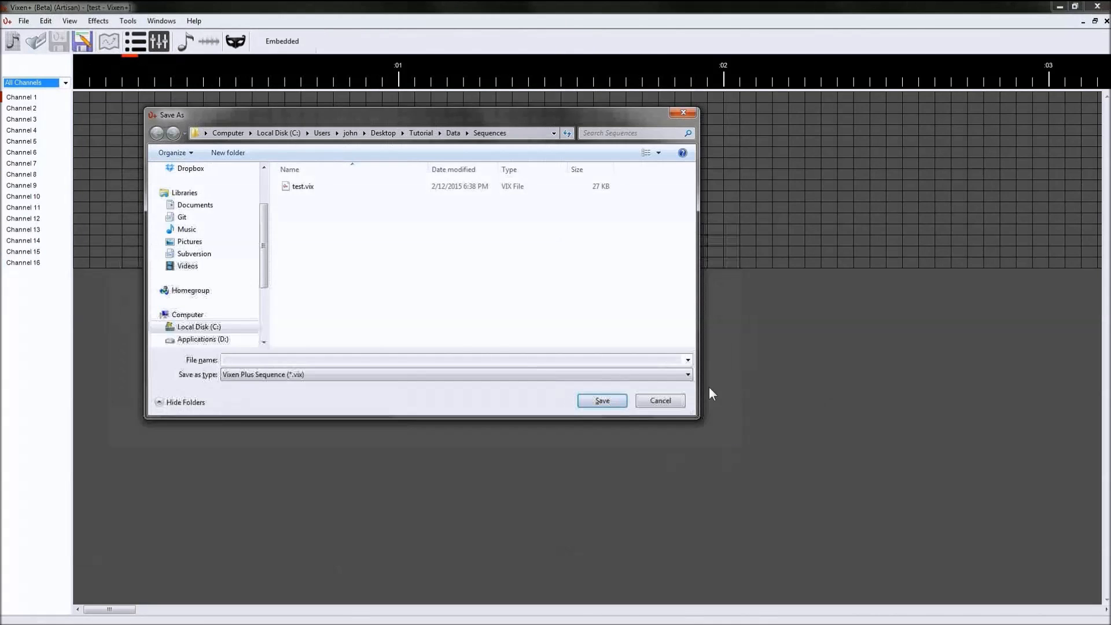
# Step: Examine the sequence file formats available for saving the sequence as a new file
pyautogui.click(692, 375)
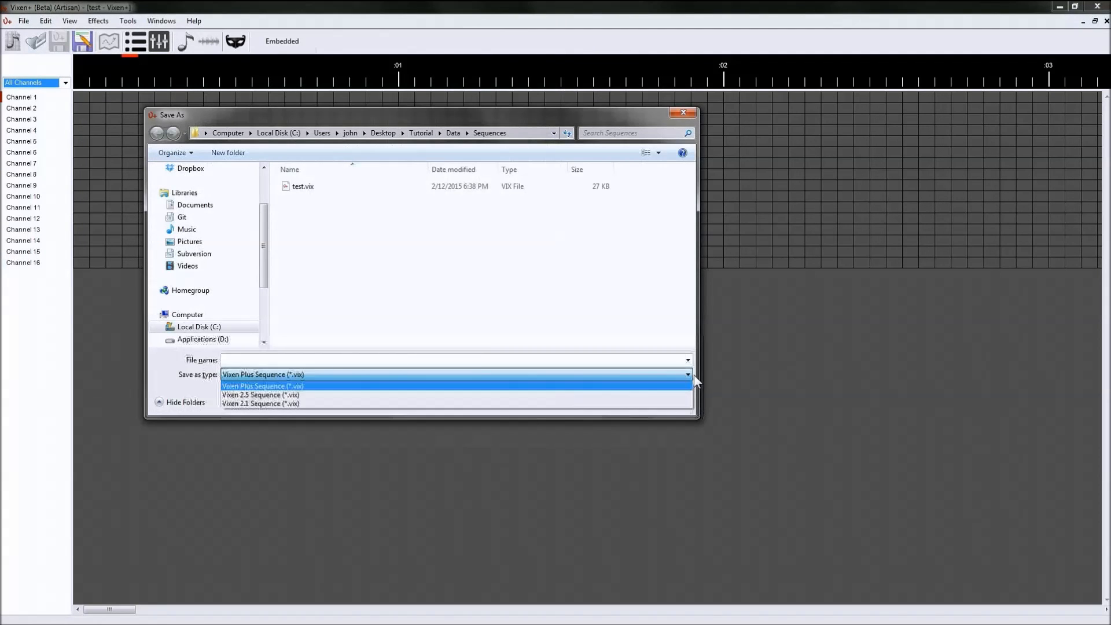
# Step: Try the Vixen 2.5 and Vixen 2.1 Sequence formats for saving, and close the save dialog without saving
pyautogui.click(257, 392)
pyautogui.click(260, 374)
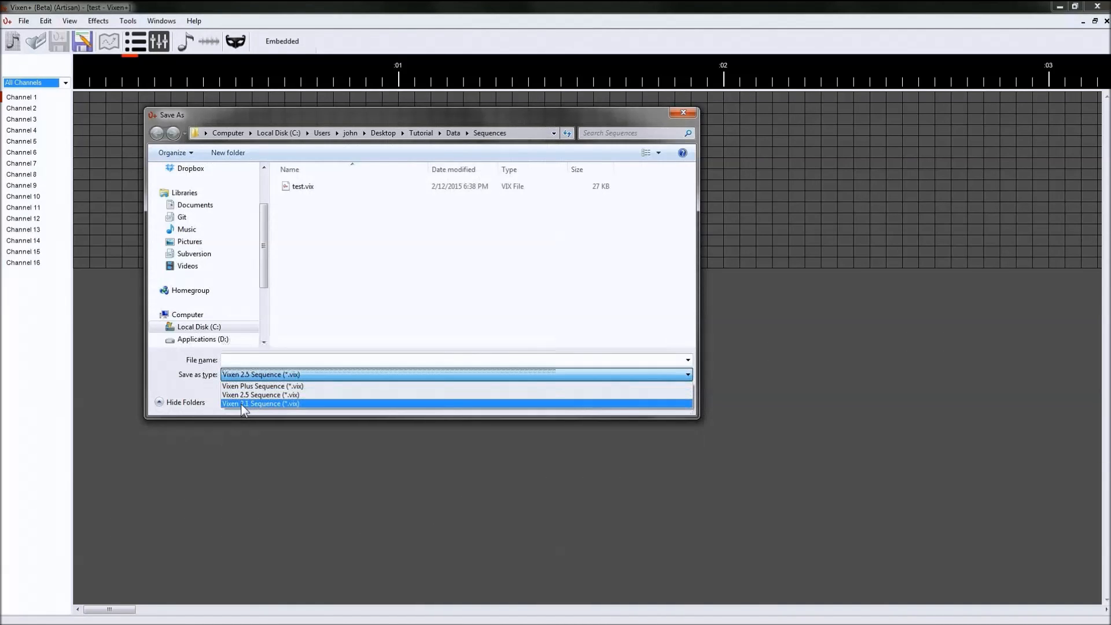
pyautogui.click(241, 405)
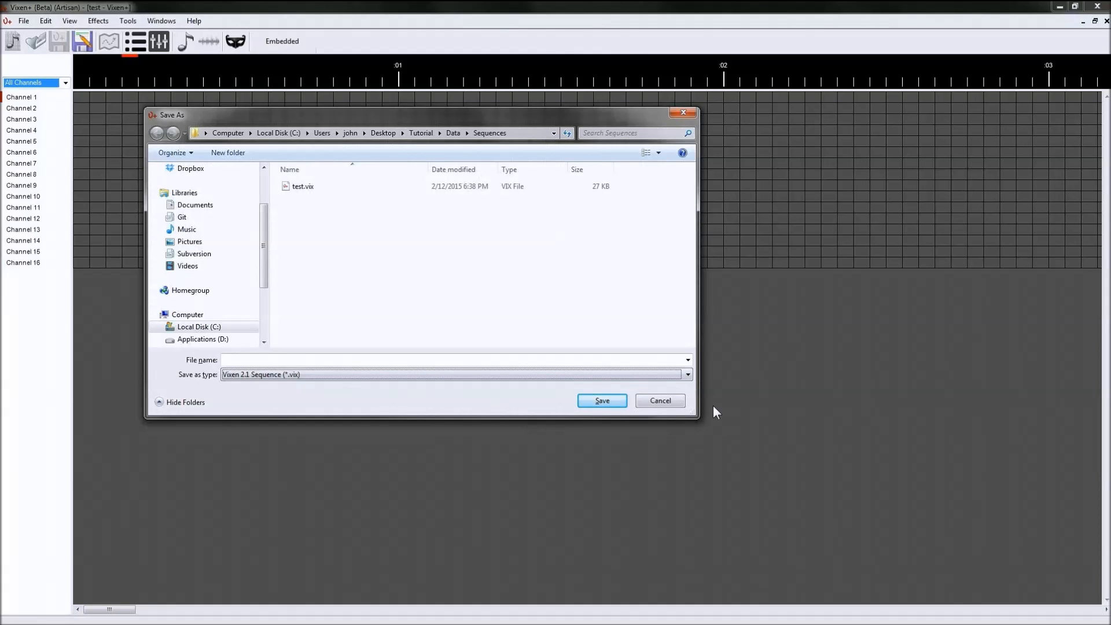
pyautogui.click(663, 401)
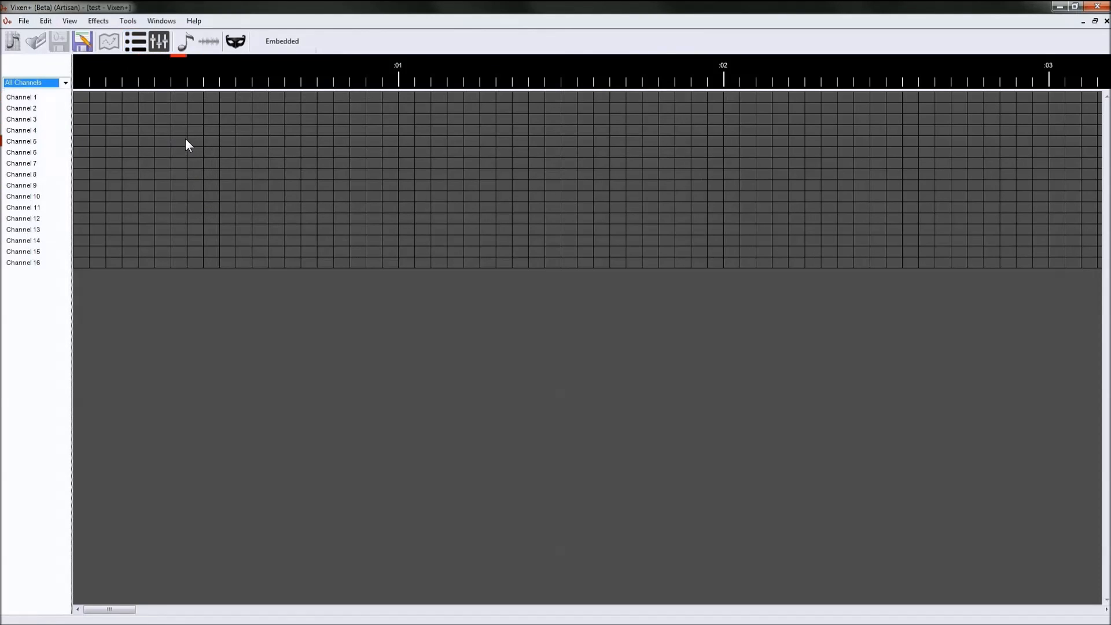
# Step: Select Channel 1 in the Test Channels tool with the intensity at 100, and close the tool
pyautogui.click(135, 44)
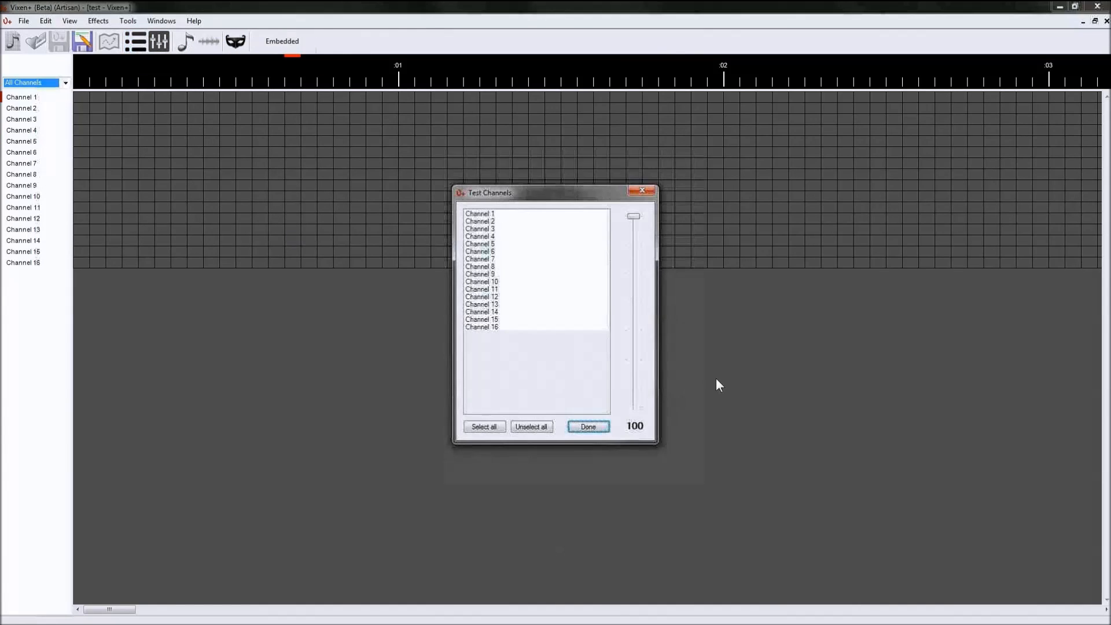
pyautogui.click(489, 217)
pyautogui.moveTo(634, 218); pyautogui.dragTo(648, 190)
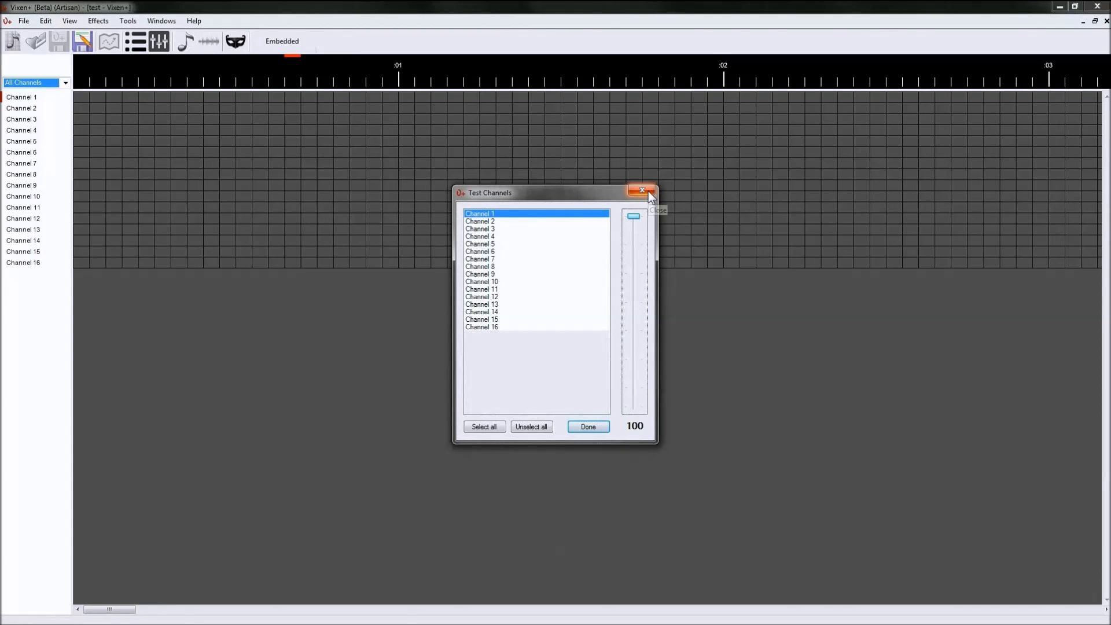
pyautogui.click(646, 190)
# Step: Raise the master level to 48 in the Test Console and close the console
pyautogui.click(159, 41)
pyautogui.moveTo(342, 351); pyautogui.dragTo(345, 335)
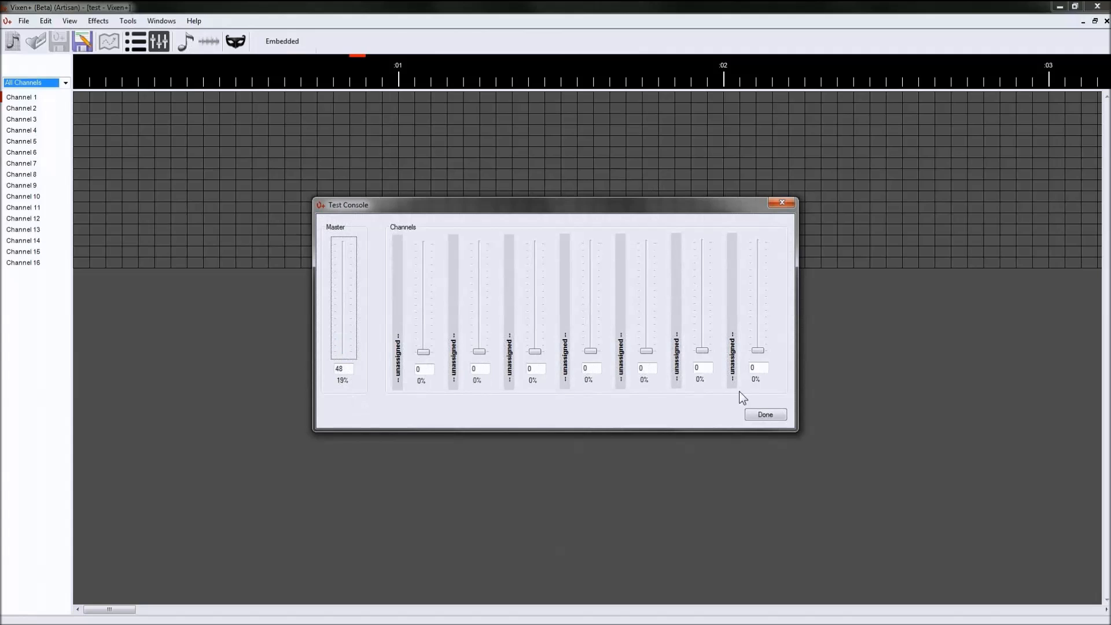
pyautogui.click(778, 415)
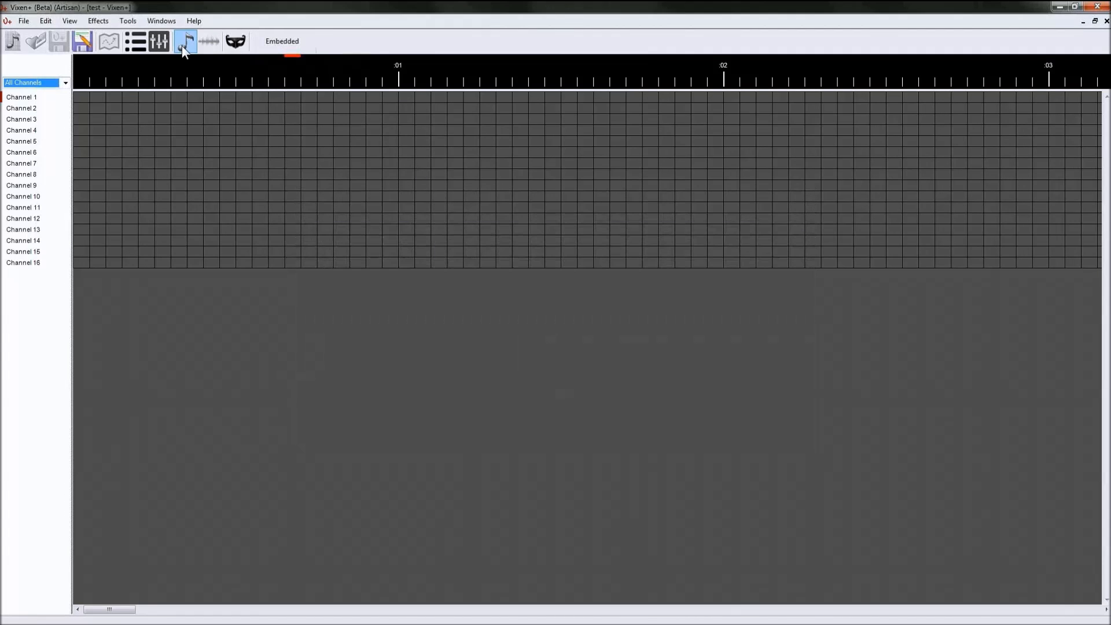
# Step: View the audio assignment dialog and the Channel Output Mask, cancelling each without changes
pyautogui.click(187, 44)
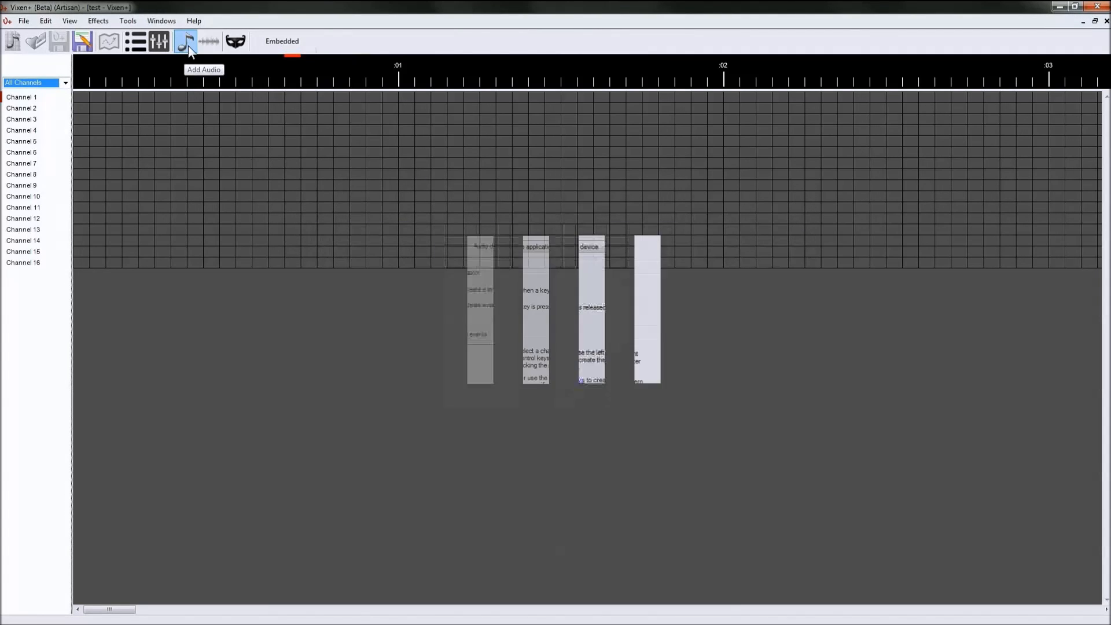
pyautogui.click(660, 477)
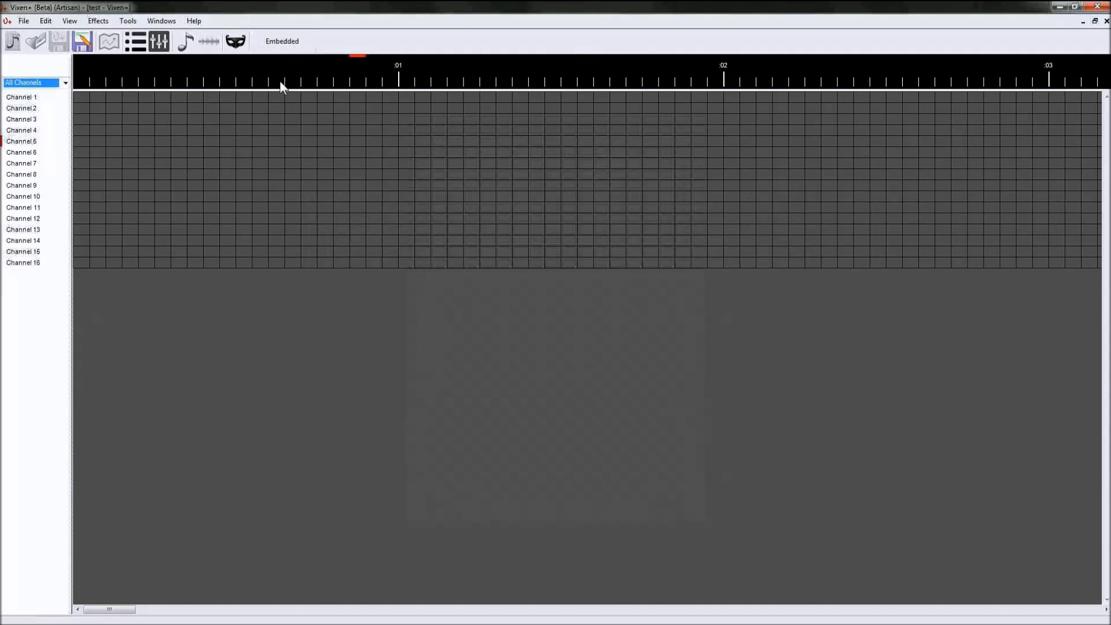
pyautogui.click(236, 44)
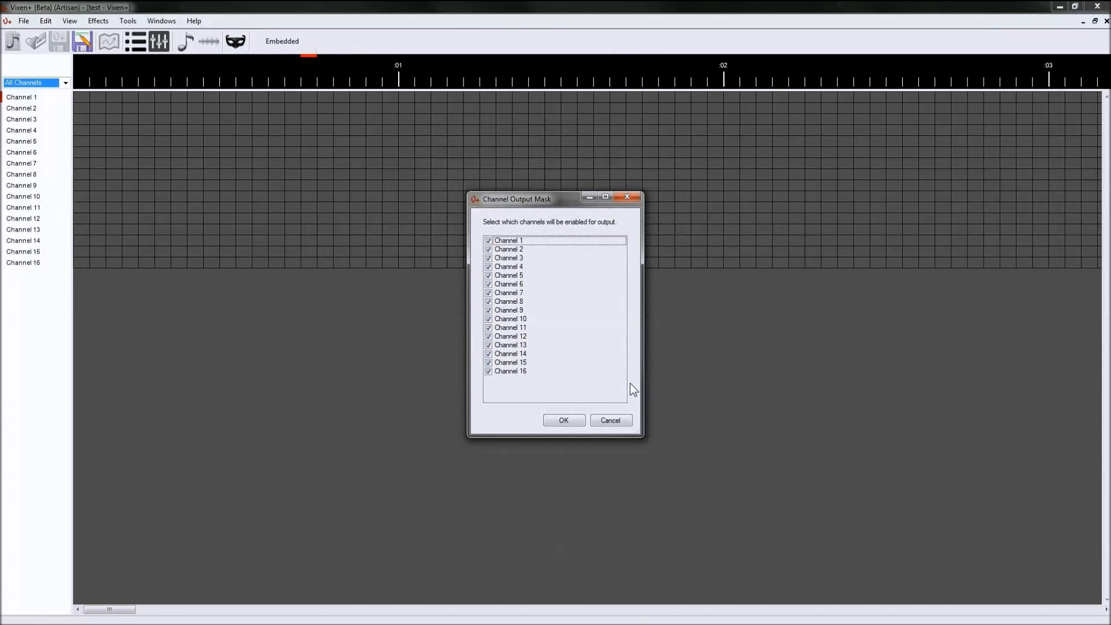
pyautogui.click(617, 422)
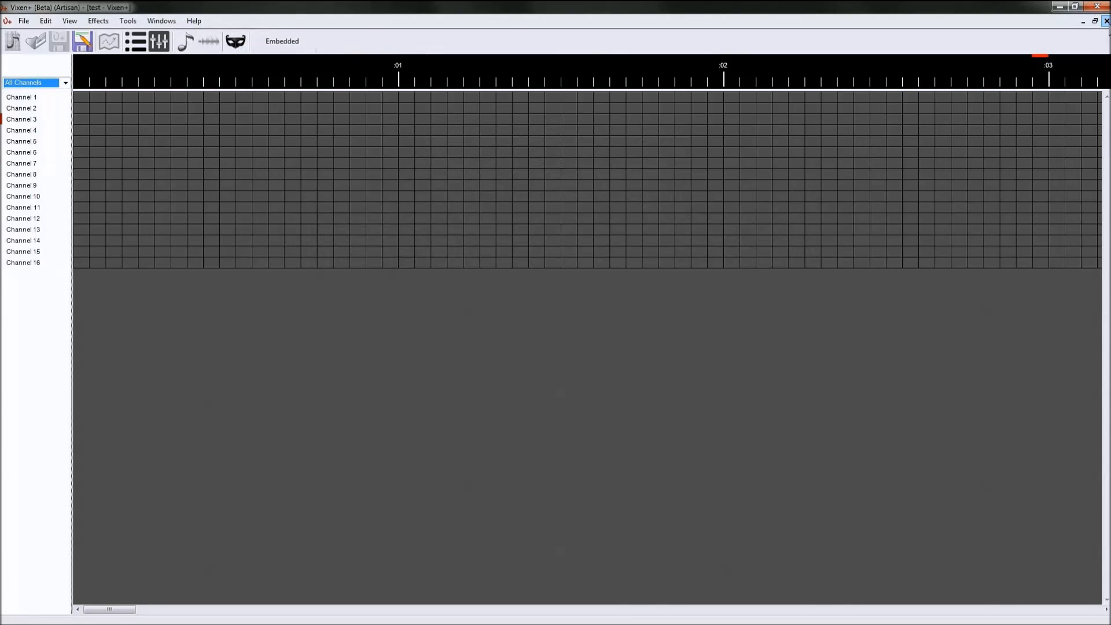
# Step: Close the test sequence and start the New Sequence Wizard
pyautogui.click(1105, 20)
pyautogui.click(10, 22)
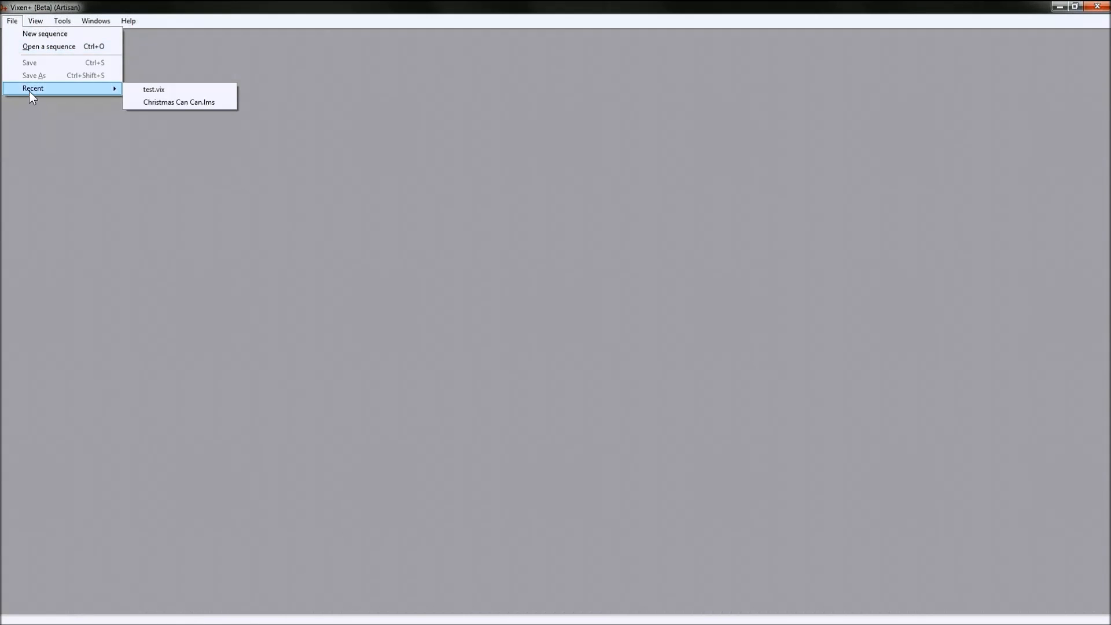
pyautogui.click(44, 34)
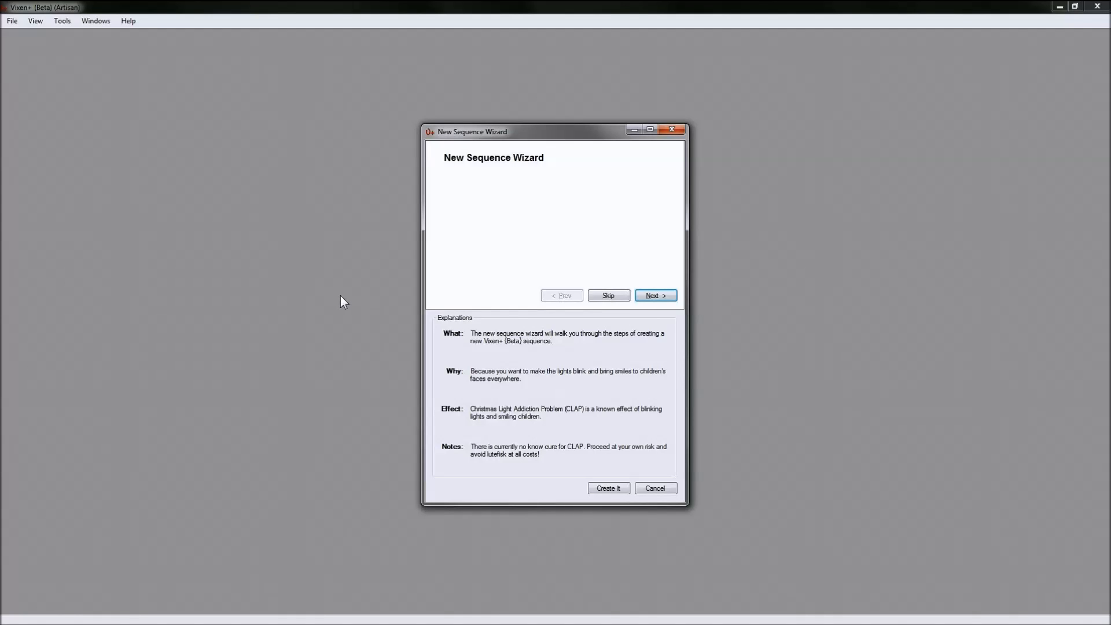
# Step: Set the new sequence's event period to 50 milliseconds and continue to the profile choice
pyautogui.click(656, 295)
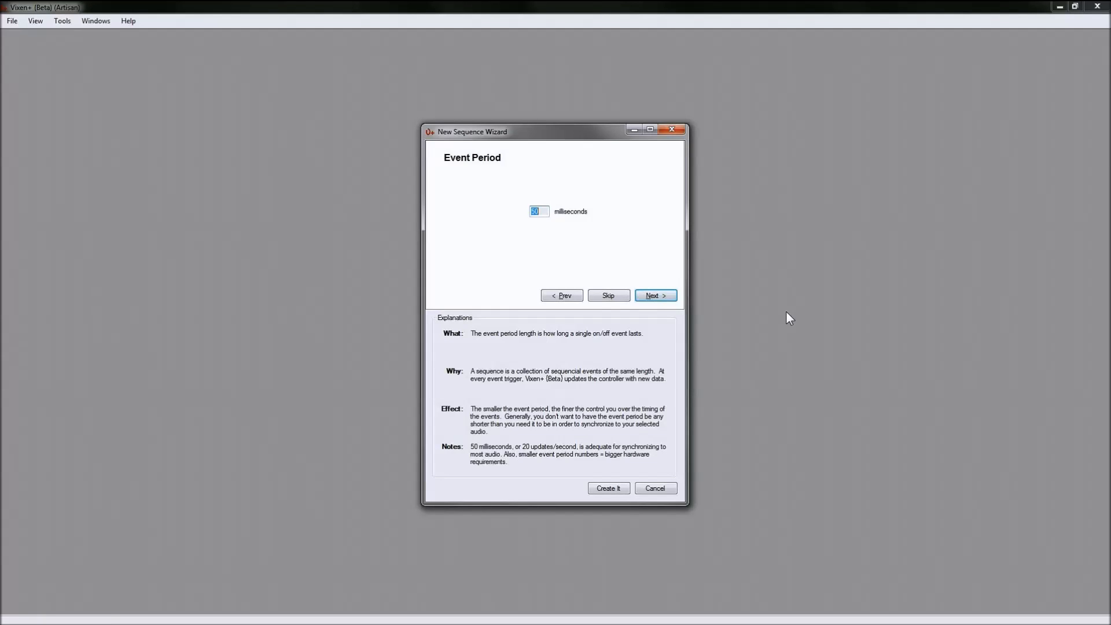
pyautogui.write('10')
pyautogui.press('BackSpace')
pyautogui.write('50')
pyautogui.click(661, 295)
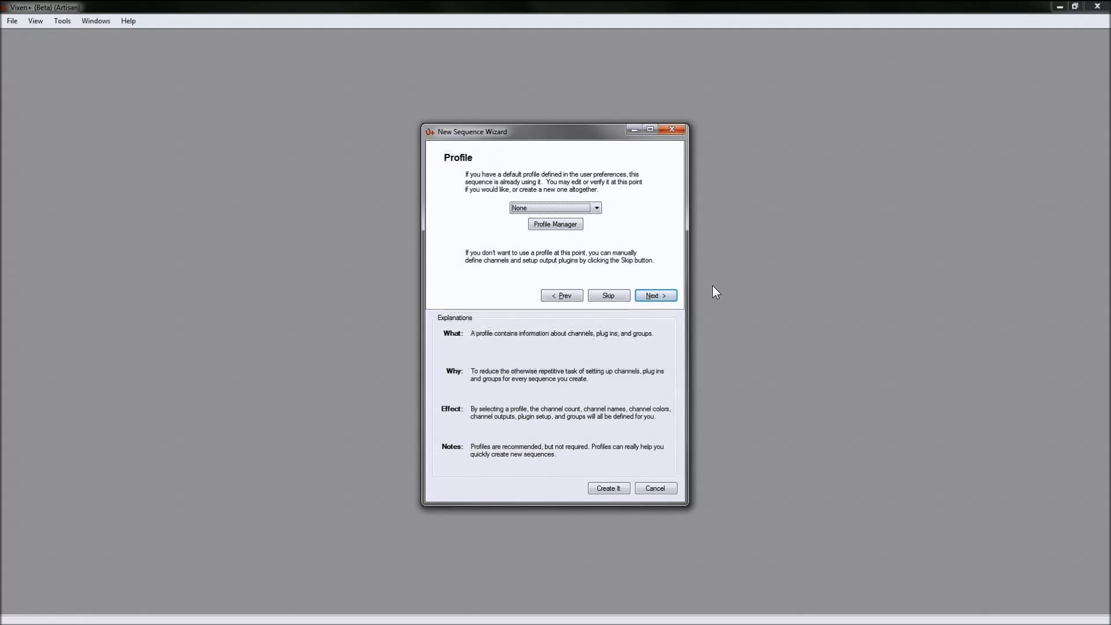
# Step: Assign the Tutorial profile to the new sequence and continue to the audio settings
pyautogui.click(597, 208)
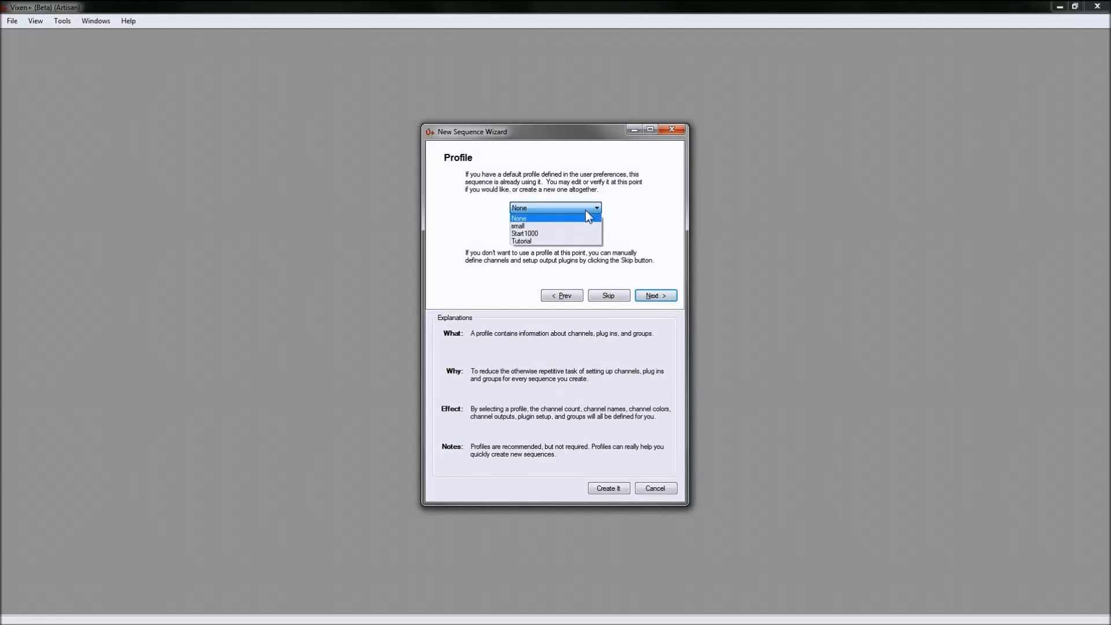
pyautogui.click(585, 240)
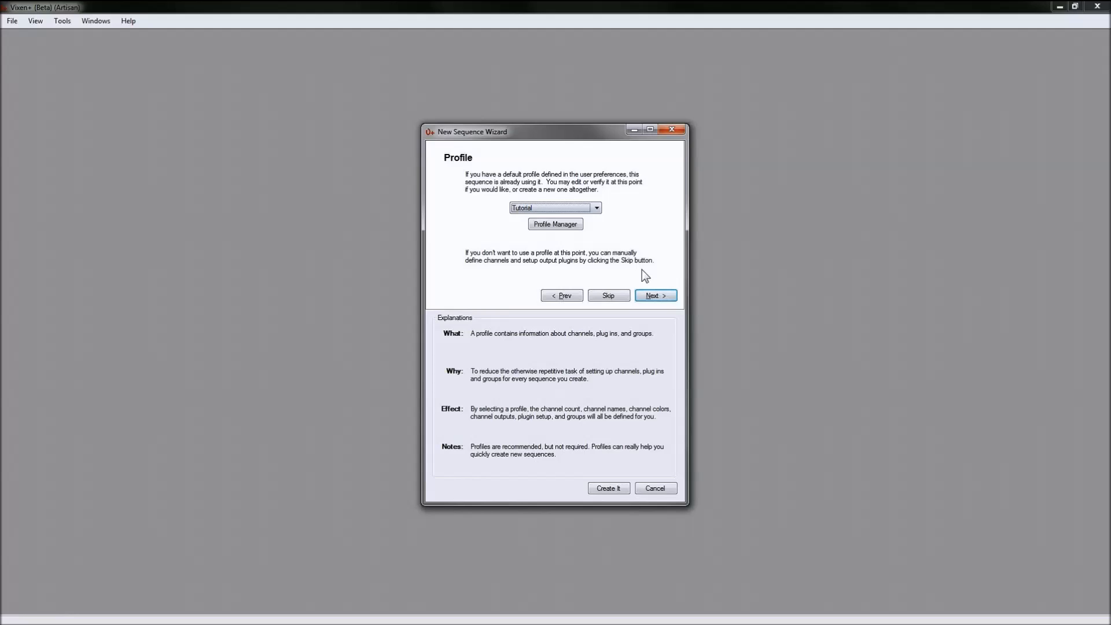
pyautogui.click(658, 295)
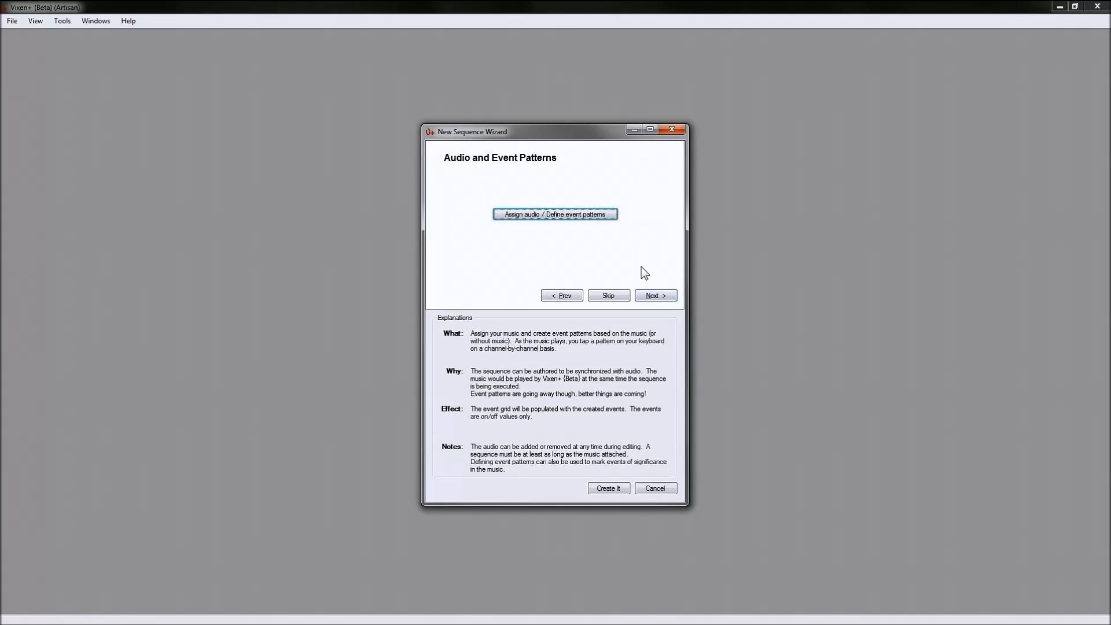
# Step: Assign the audio file _2011-01-Wizards in Winter.mp3 to the new sequence
pyautogui.click(509, 213)
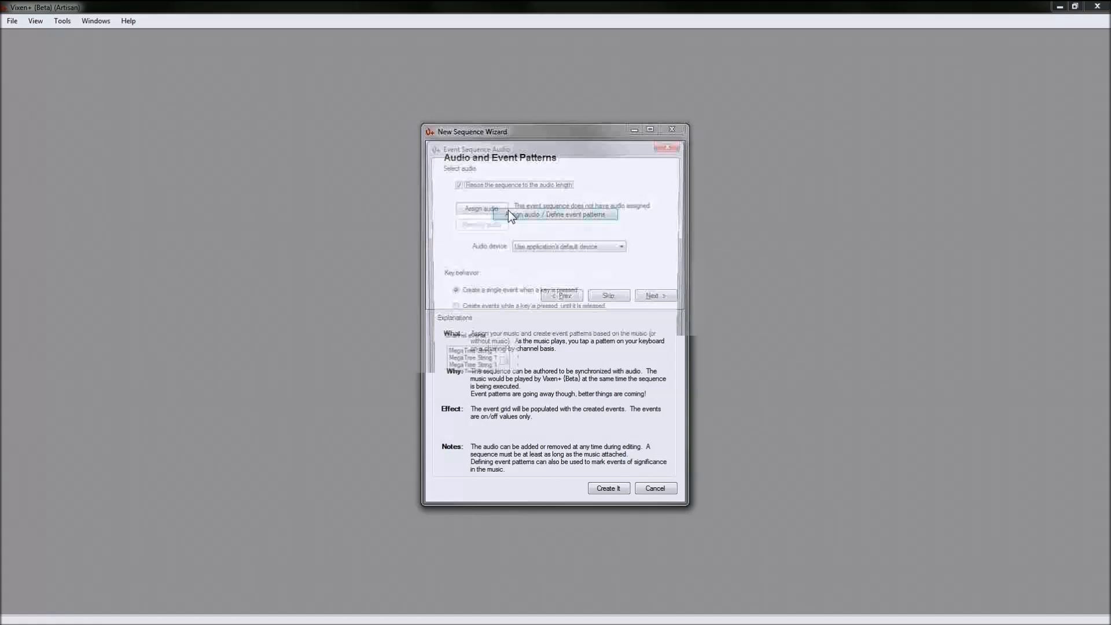
pyautogui.click(474, 209)
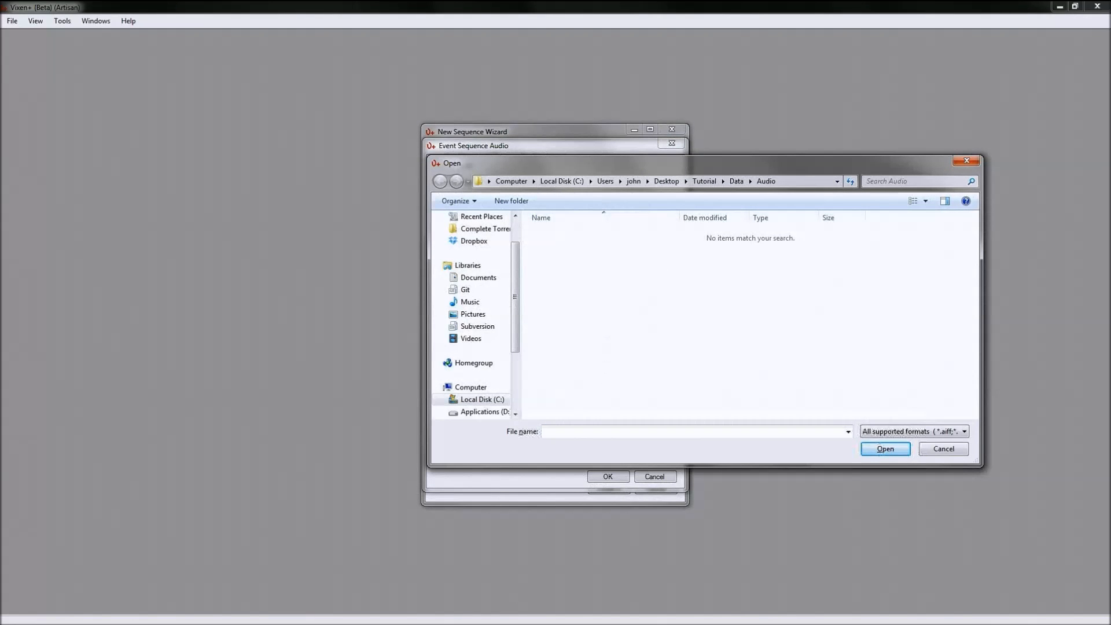
pyautogui.hotkey('alt', 'Tab')
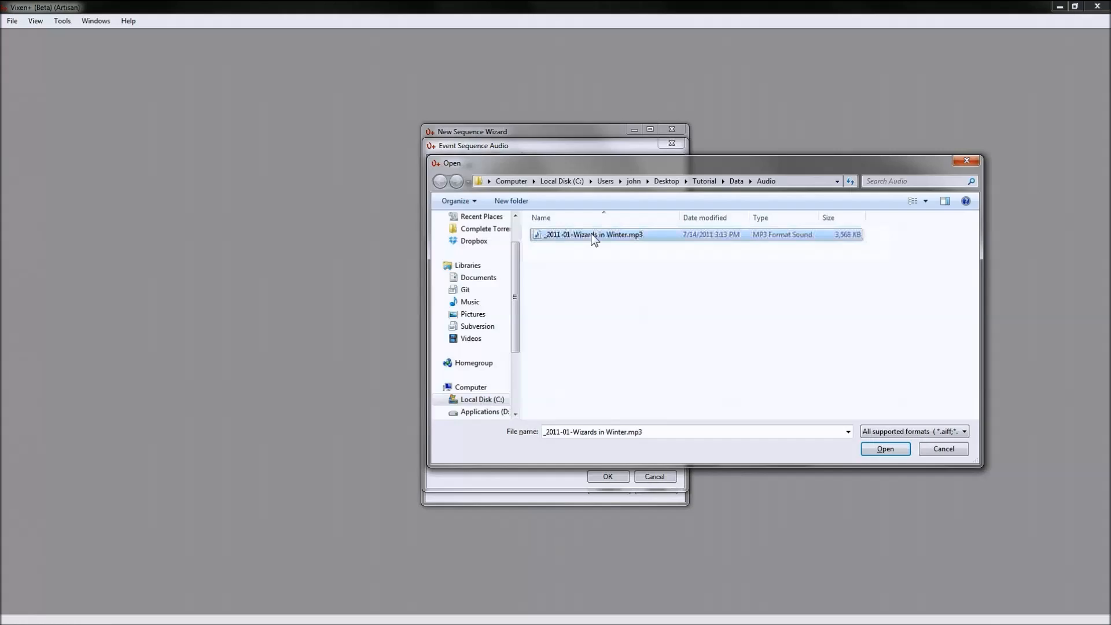
pyautogui.doubleClick(593, 238)
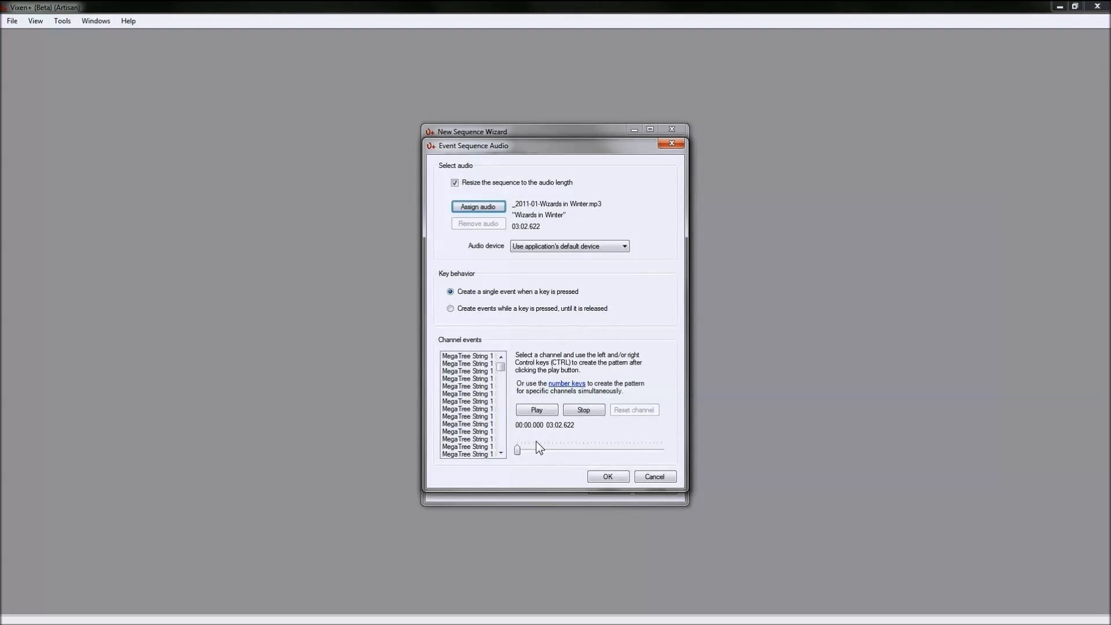
# Step: Play the assigned audio briefly, stop it, and accept the audio settings
pyautogui.click(537, 410)
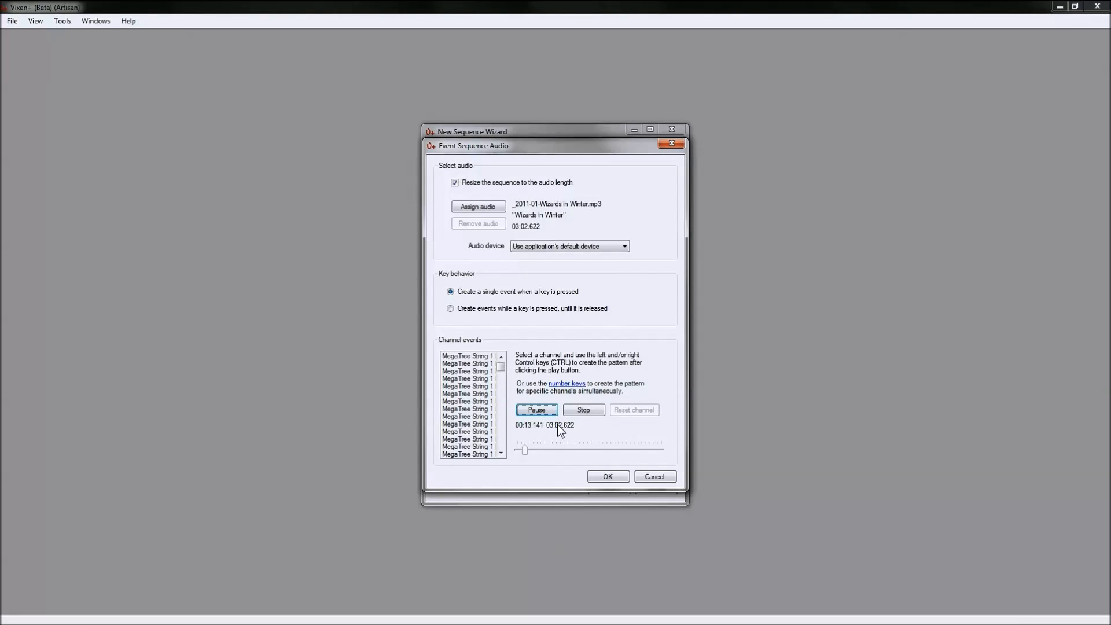
pyautogui.click(583, 410)
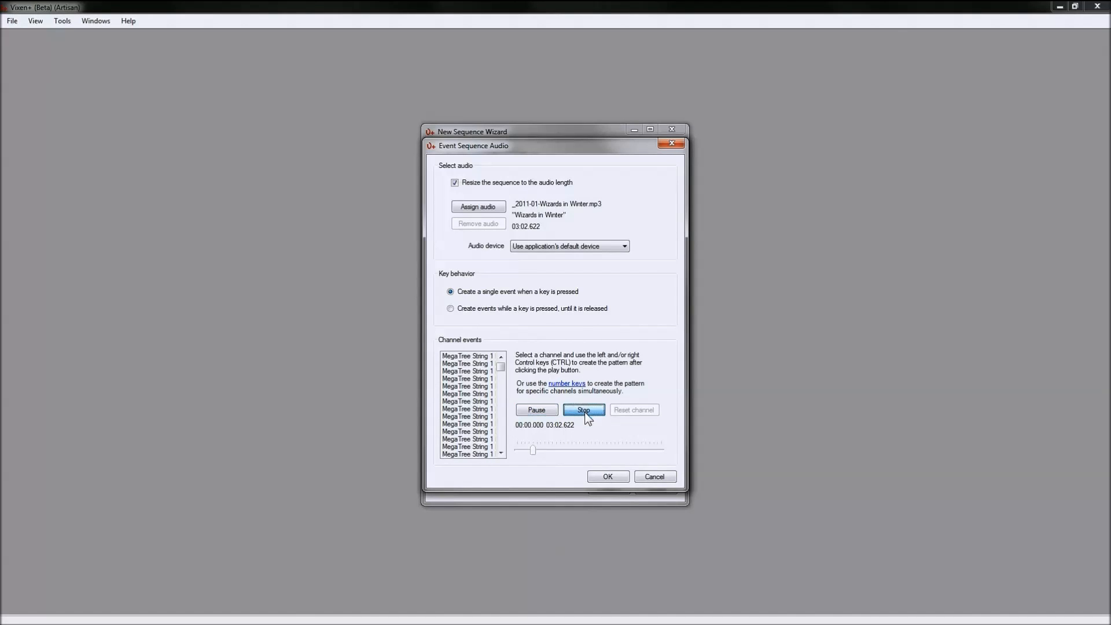
pyautogui.click(607, 477)
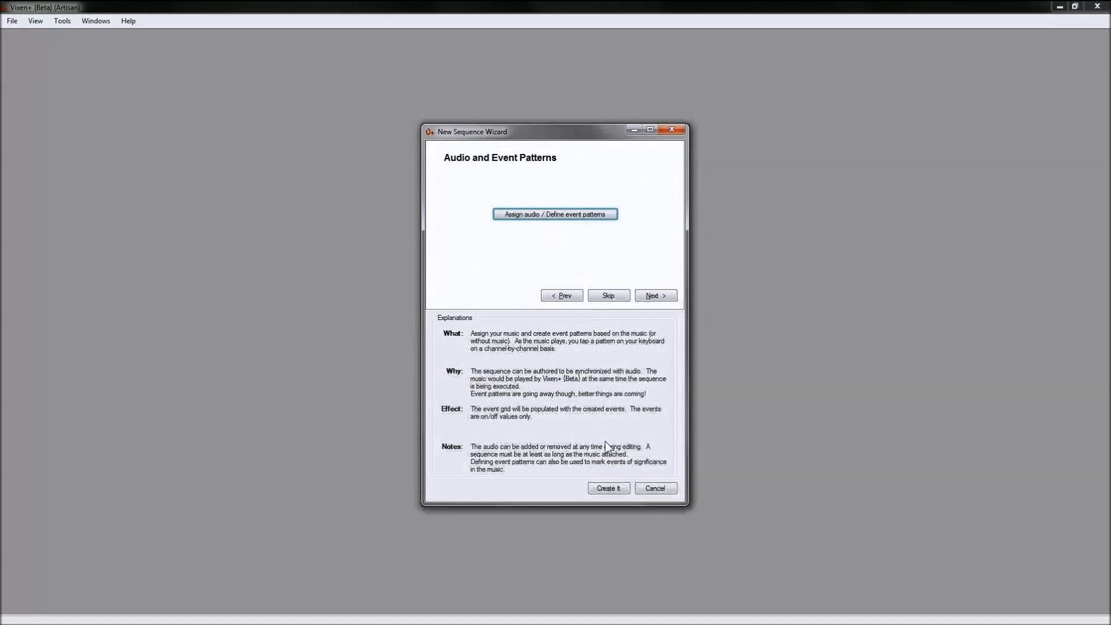
# Step: Set the sequence time to 03:03.000 and create the sequence
pyautogui.click(656, 296)
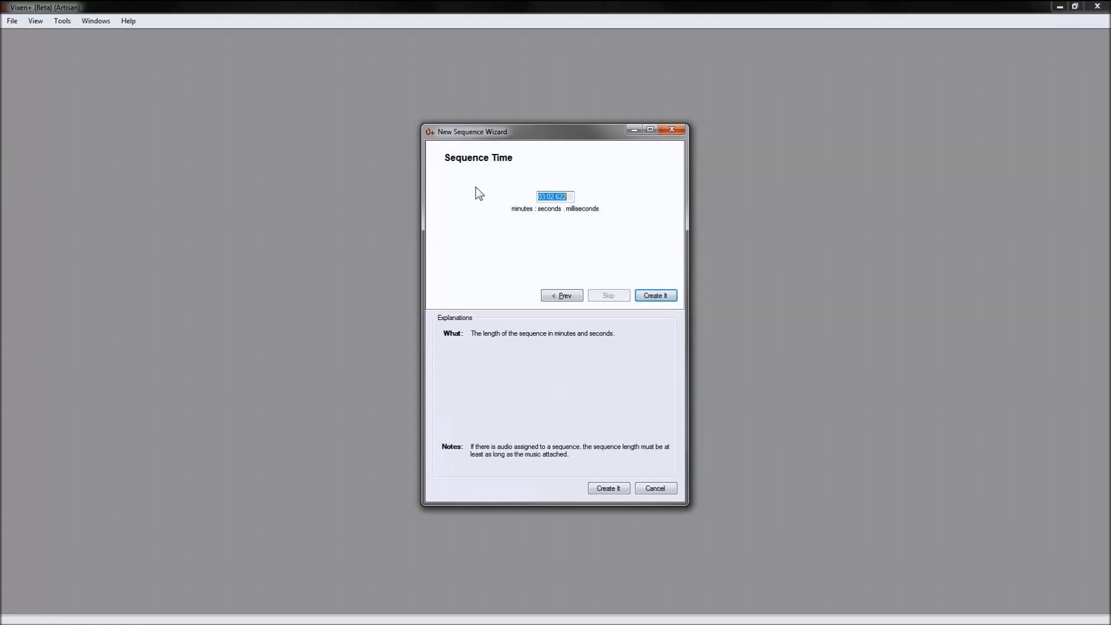
pyautogui.click(568, 197)
pyautogui.click(551, 198)
pyautogui.keyDown('shift'); pyautogui.click(567, 197); pyautogui.keyUp('shift')
pyautogui.write('3.0')
pyautogui.click(654, 298)
# Step: Save the new sequence as Tutorial in the Vixen Plus Sequence format and dismiss the save notice
pyautogui.write('Tutorial')
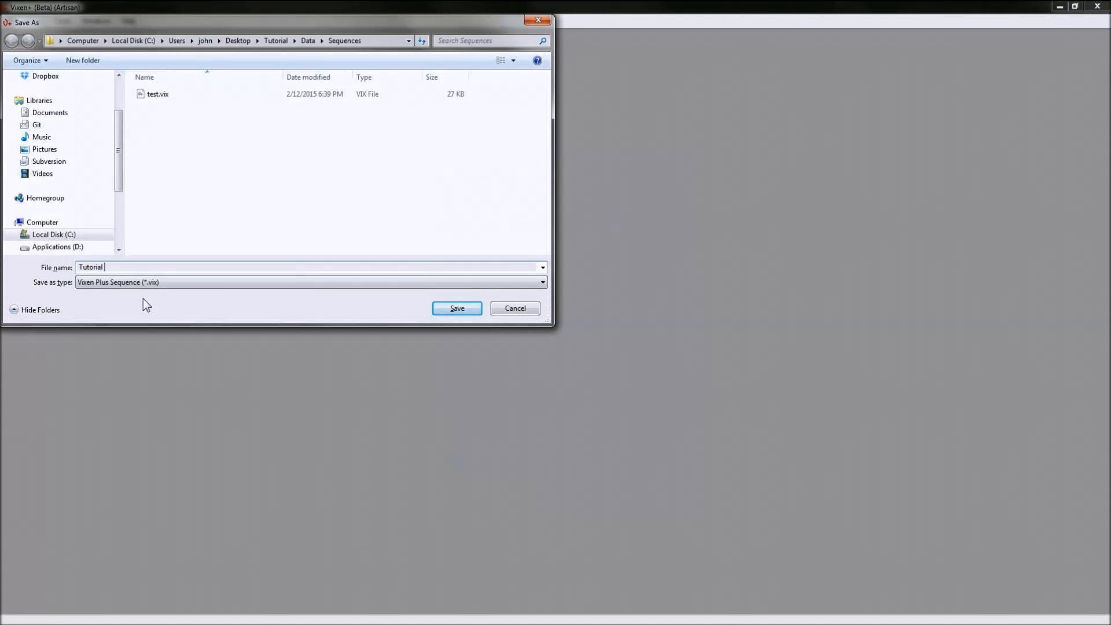
pyautogui.press('Return')
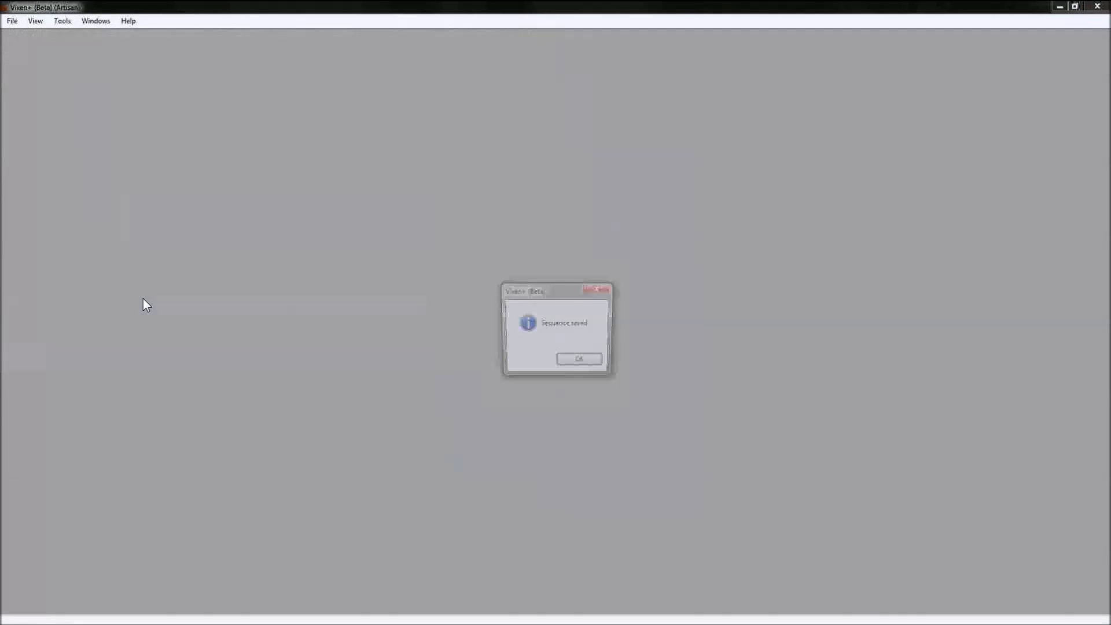
pyautogui.click(580, 362)
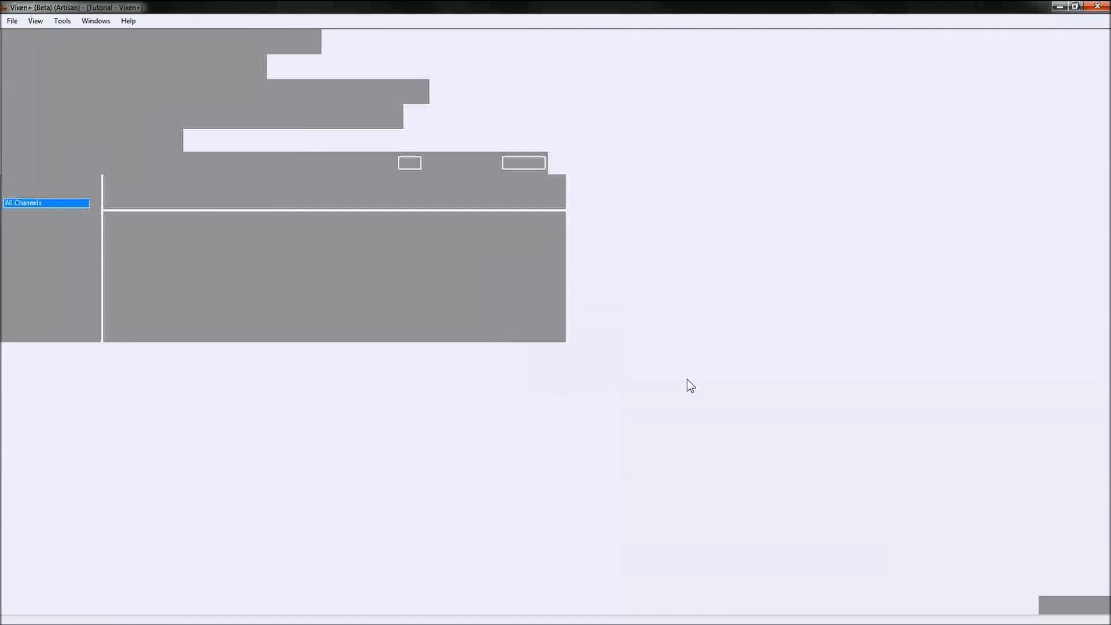
# Step: Adjust the channel list's width to fit the channel names, and look through the channels from first to last
pyautogui.moveTo(199, 269); pyautogui.dragTo(123, 272)
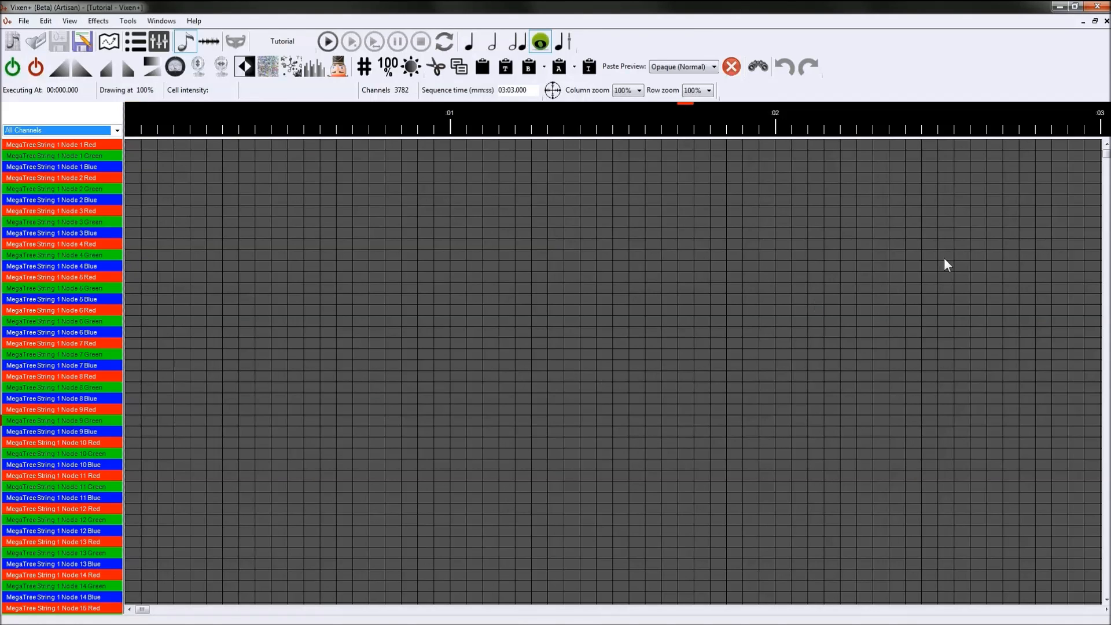
pyautogui.moveTo(1105, 154); pyautogui.dragTo(1105, 602)
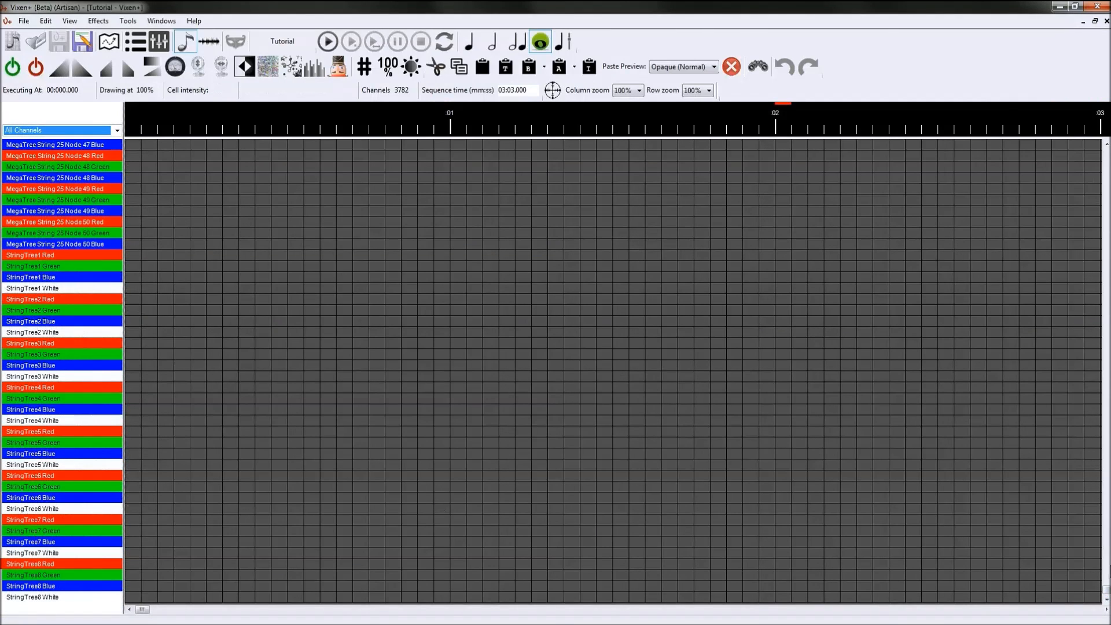
pyautogui.moveTo(1105, 590); pyautogui.dragTo(1105, 152)
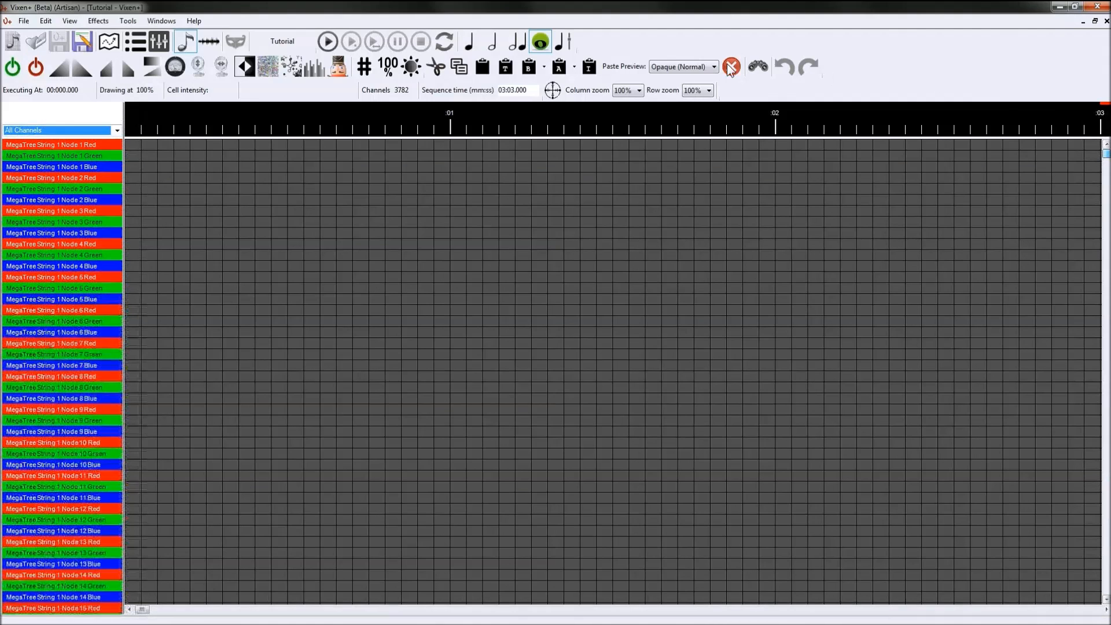
# Step: Set the row zoom of the sequence grid to 20%
pyautogui.click(709, 91)
pyautogui.click(694, 102)
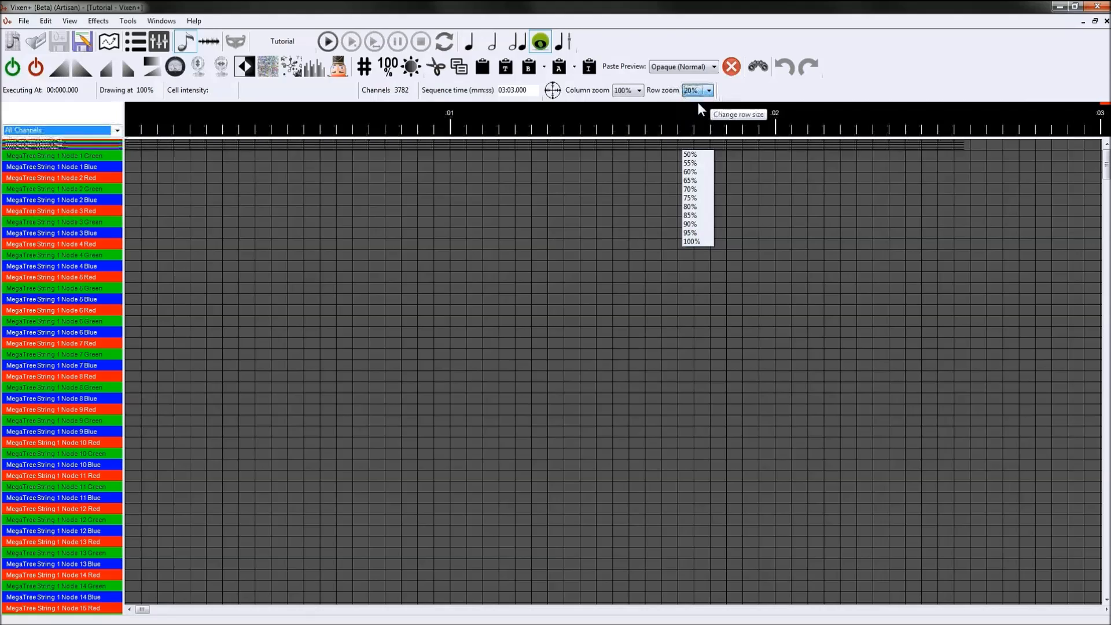
pyautogui.moveTo(1105, 168)
pyautogui.mouseDown()
pyautogui.moveTo(1107, 581)
pyautogui.moveTo(1107, 165)
pyautogui.mouseUp()
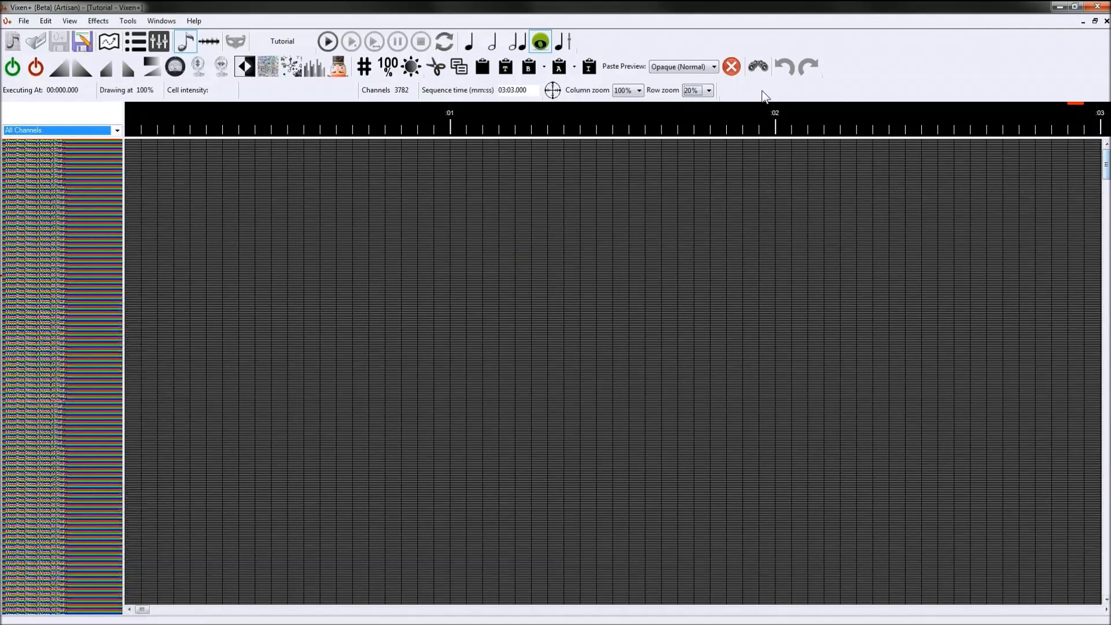
# Step: Set the row zoom to 100% and limit the channel list to the MT-String1 group
pyautogui.click(713, 93)
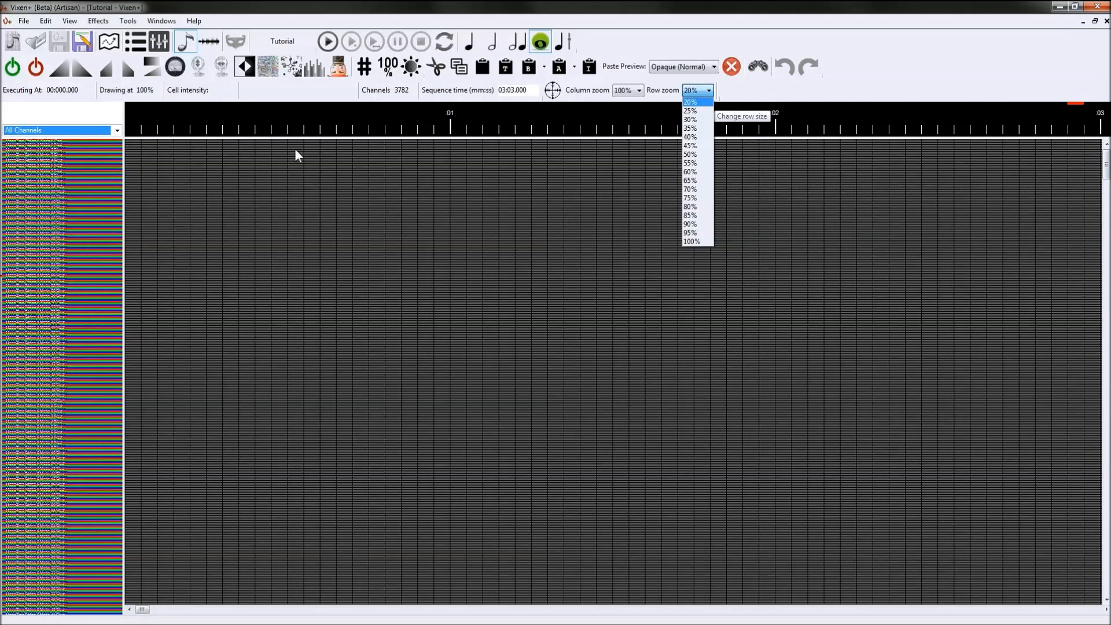
pyautogui.click(691, 241)
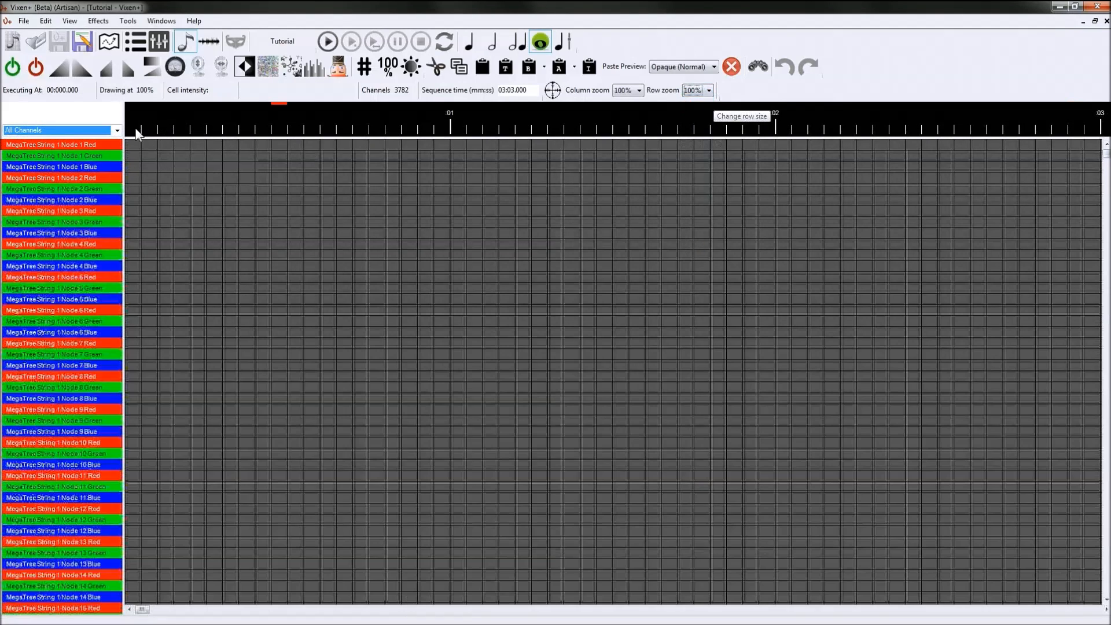
pyautogui.click(116, 130)
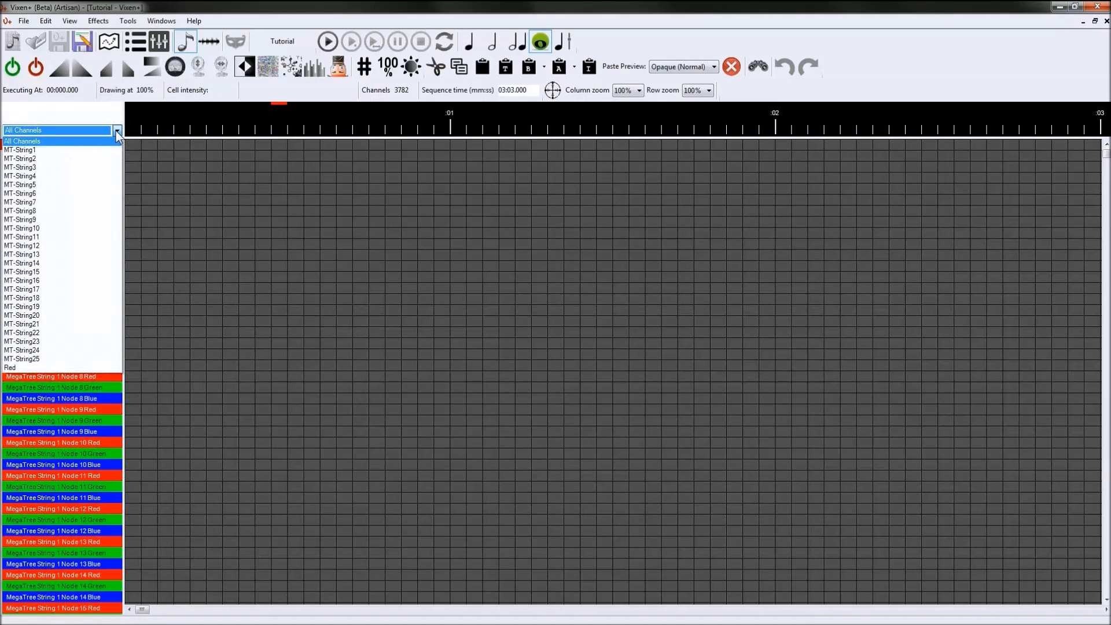
pyautogui.click(36, 149)
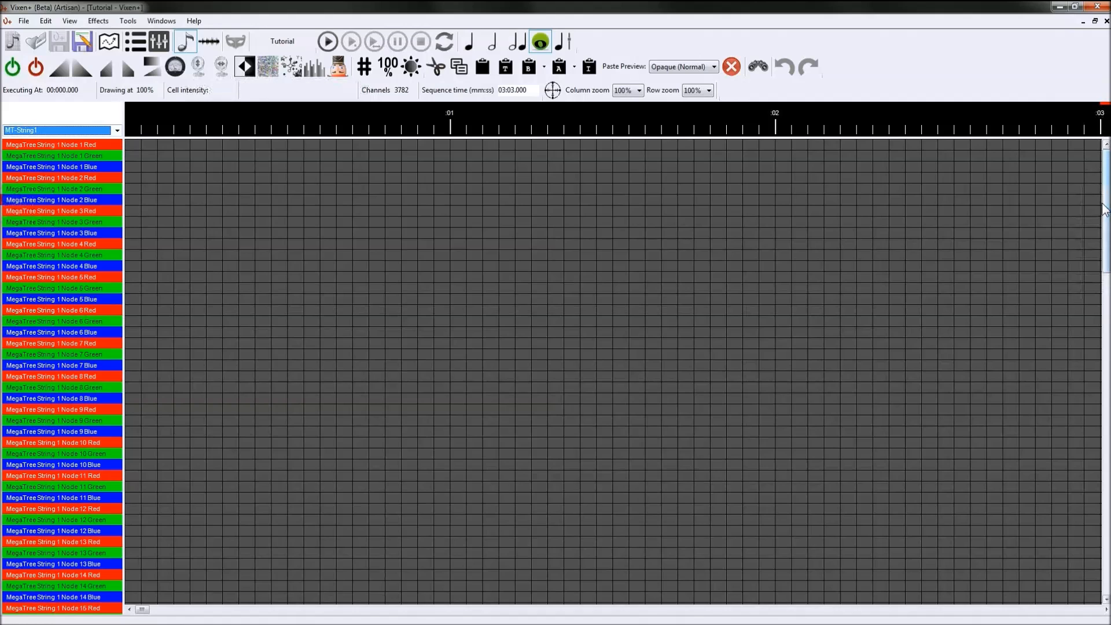
pyautogui.moveTo(1106, 211)
pyautogui.mouseDown()
pyautogui.moveTo(1106, 535)
pyautogui.moveTo(1106, 212)
pyautogui.mouseUp()
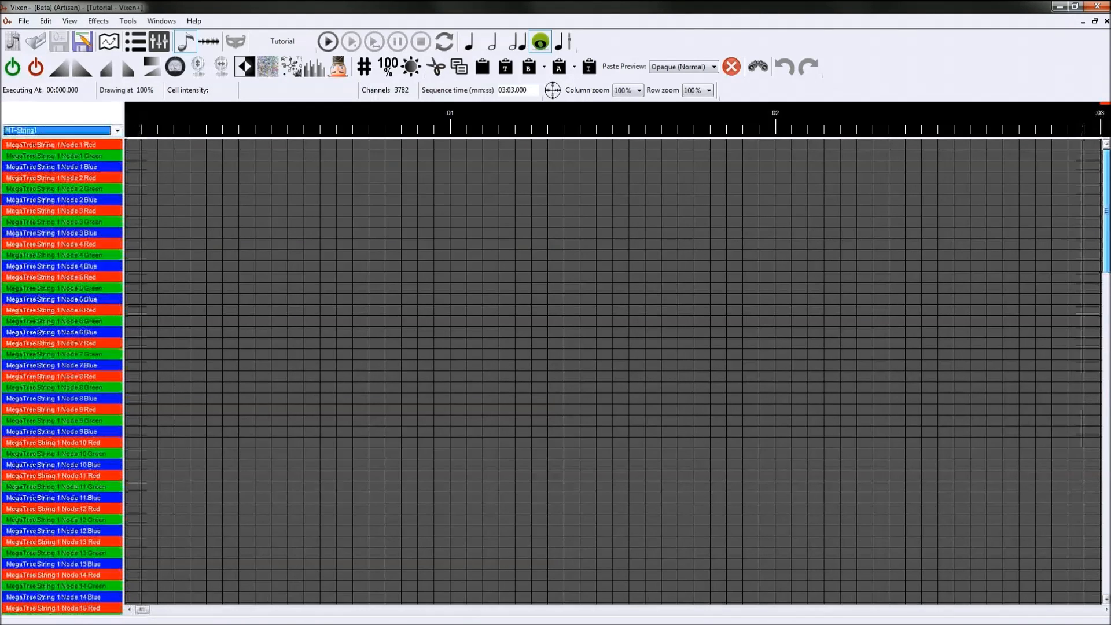
# Step: Reduce the row zoom of the MT-String1 channels to 20%, and adjust it to 30%
pyautogui.click(708, 89)
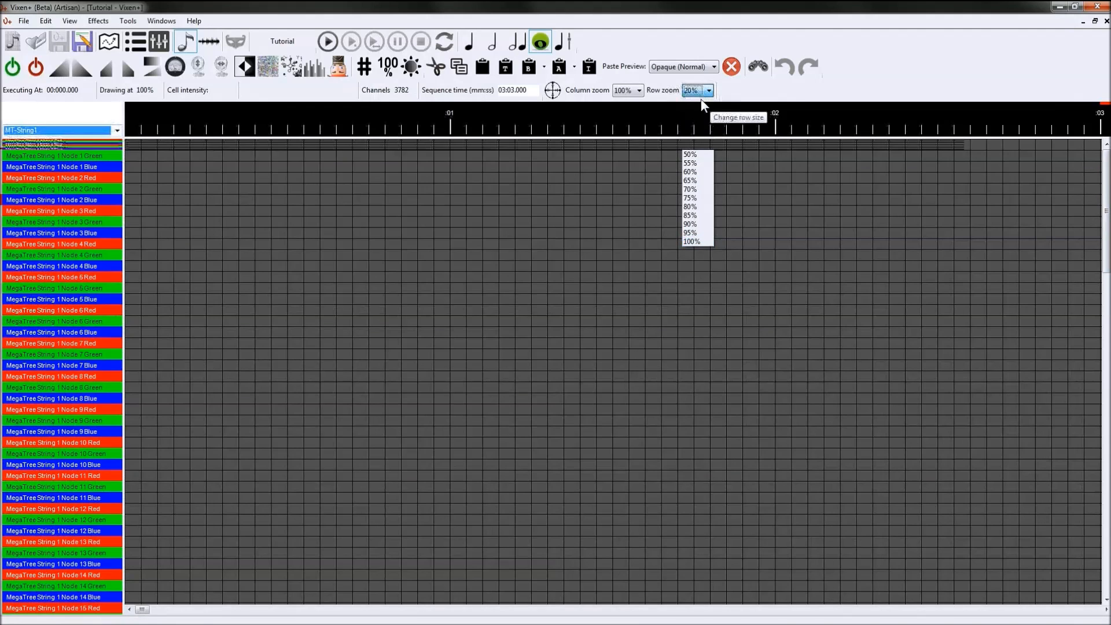
pyautogui.click(697, 141)
pyautogui.click(708, 90)
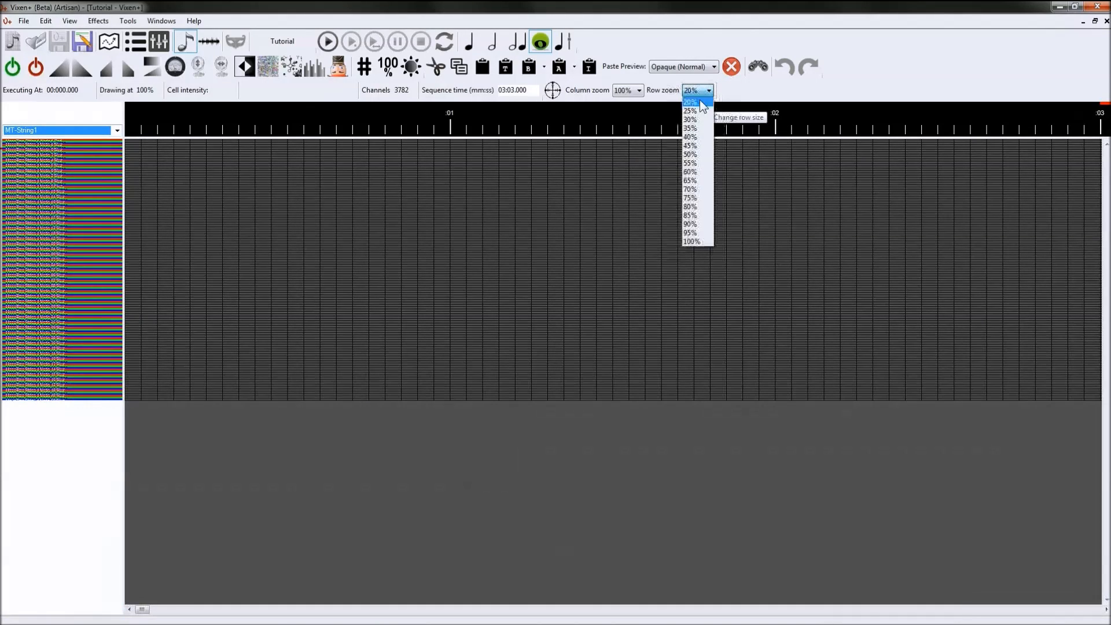
pyautogui.click(689, 121)
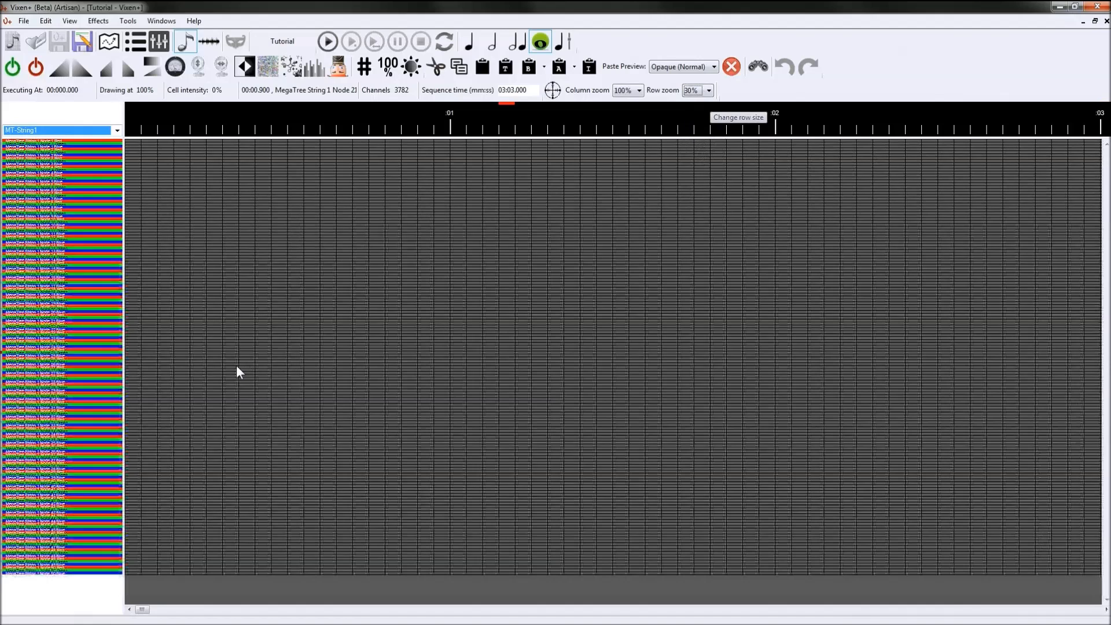
# Step: Switch the channel list to All Channels to compare the view, and return to the MT-String1 group
pyautogui.click(116, 130)
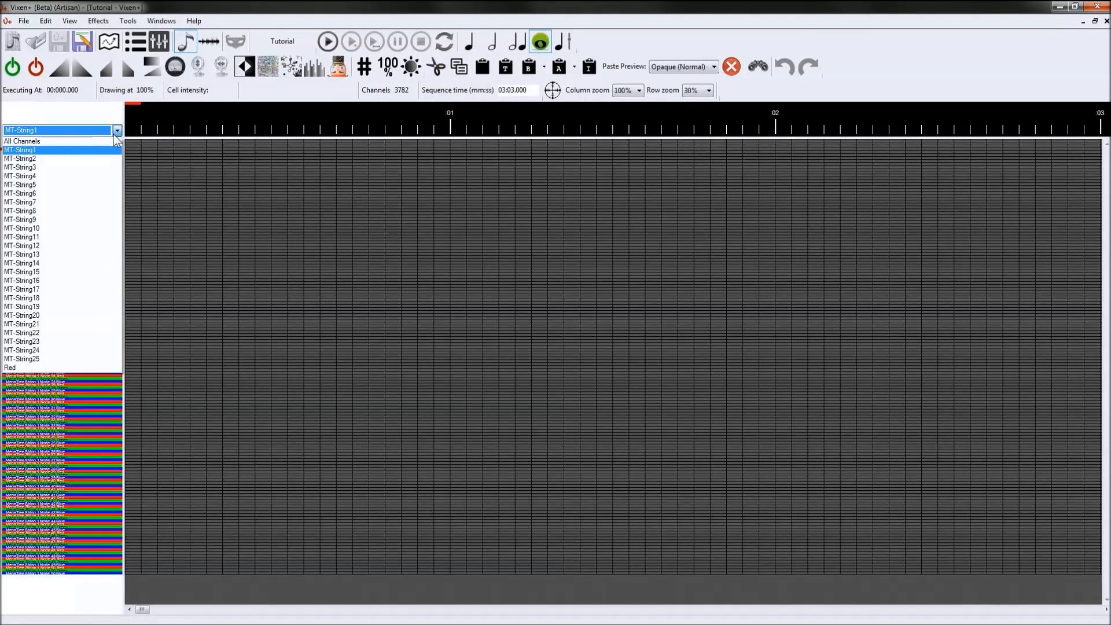
pyautogui.click(106, 141)
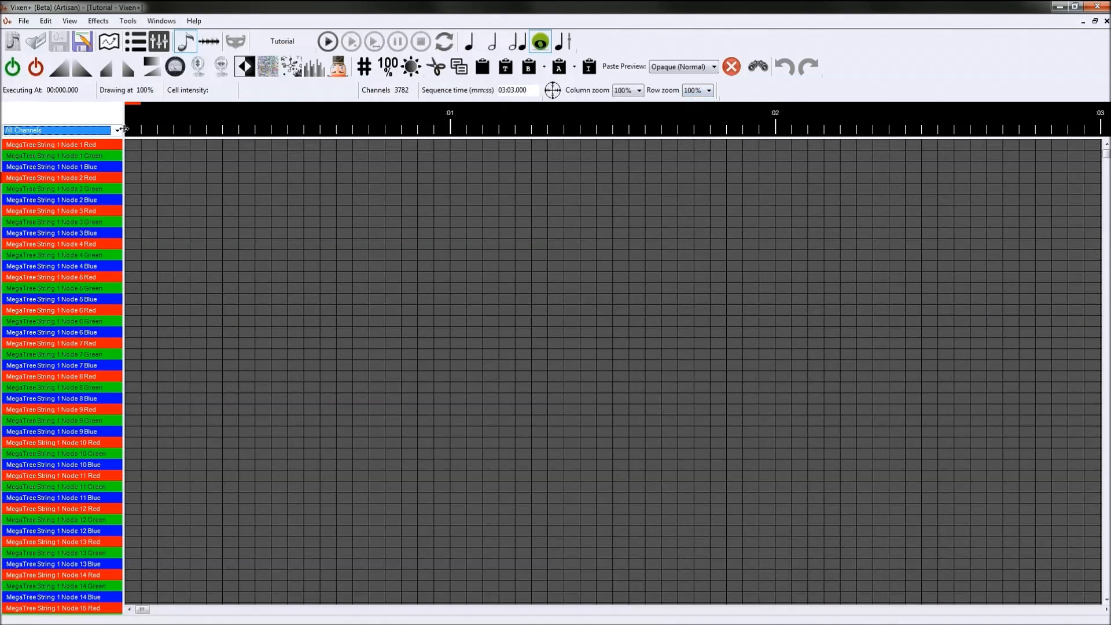
pyautogui.click(115, 133)
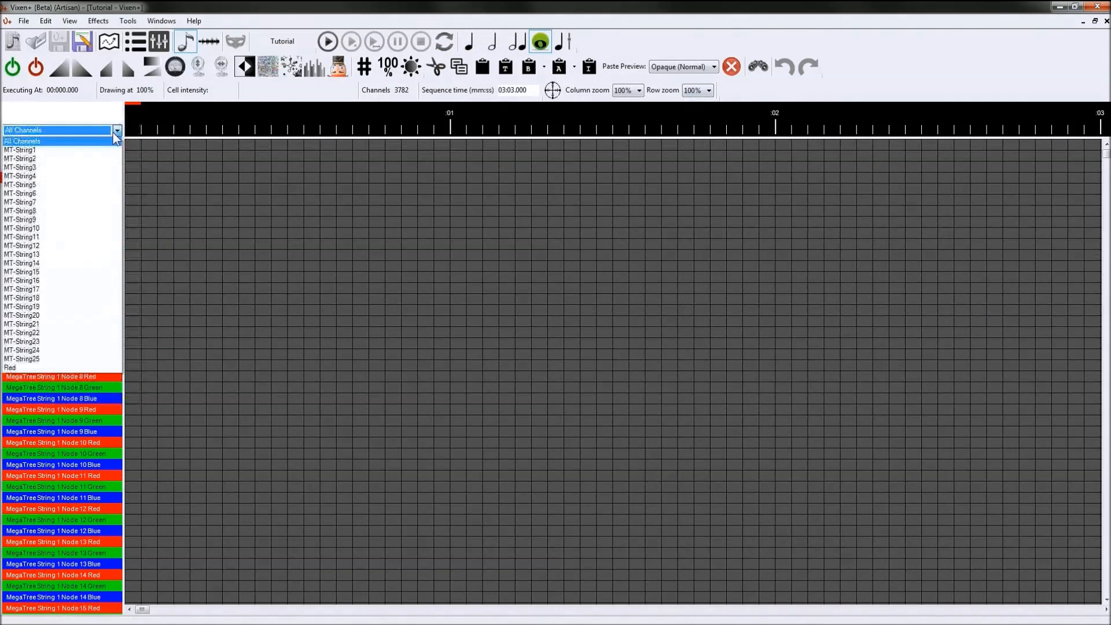
pyautogui.click(54, 149)
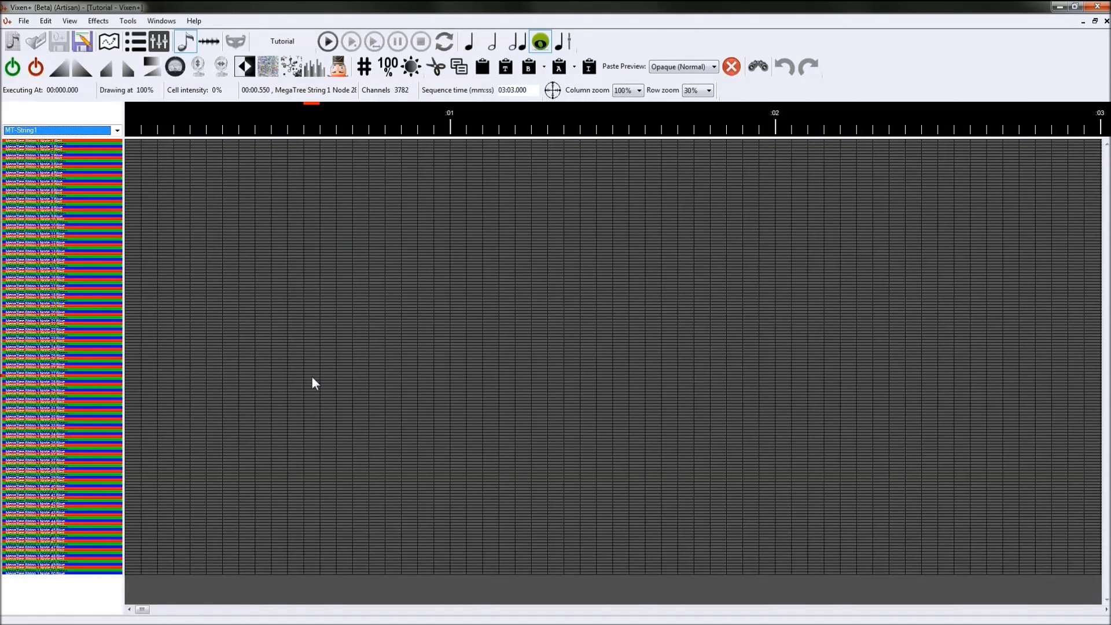
# Step: Set the column zoom of the sequence grid to 60%, and reduce it further to 50%
pyautogui.click(639, 91)
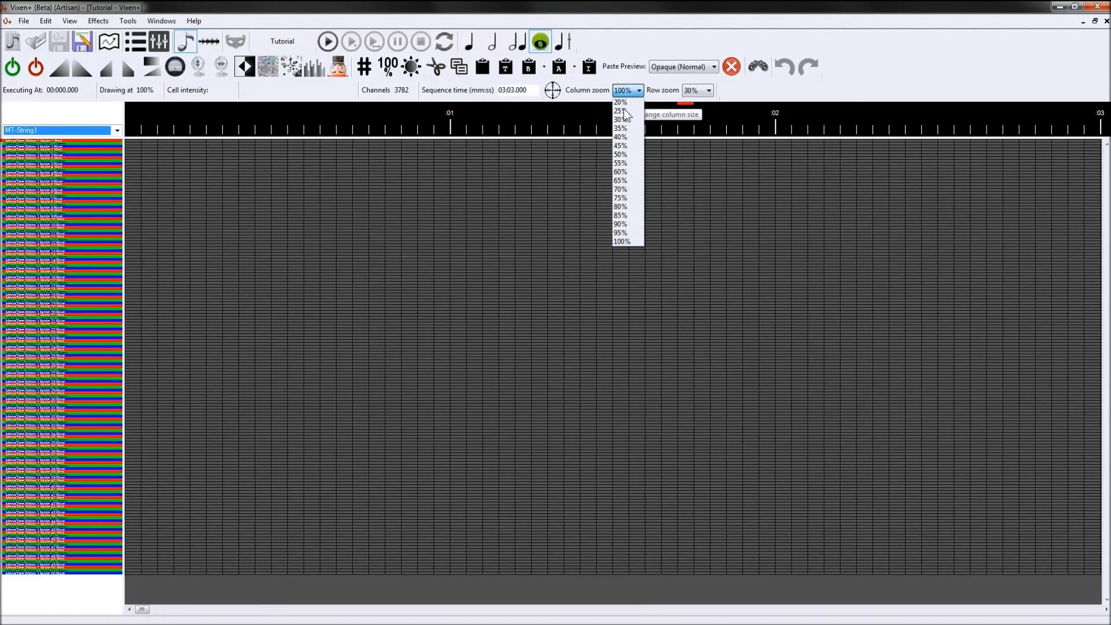
pyautogui.click(624, 172)
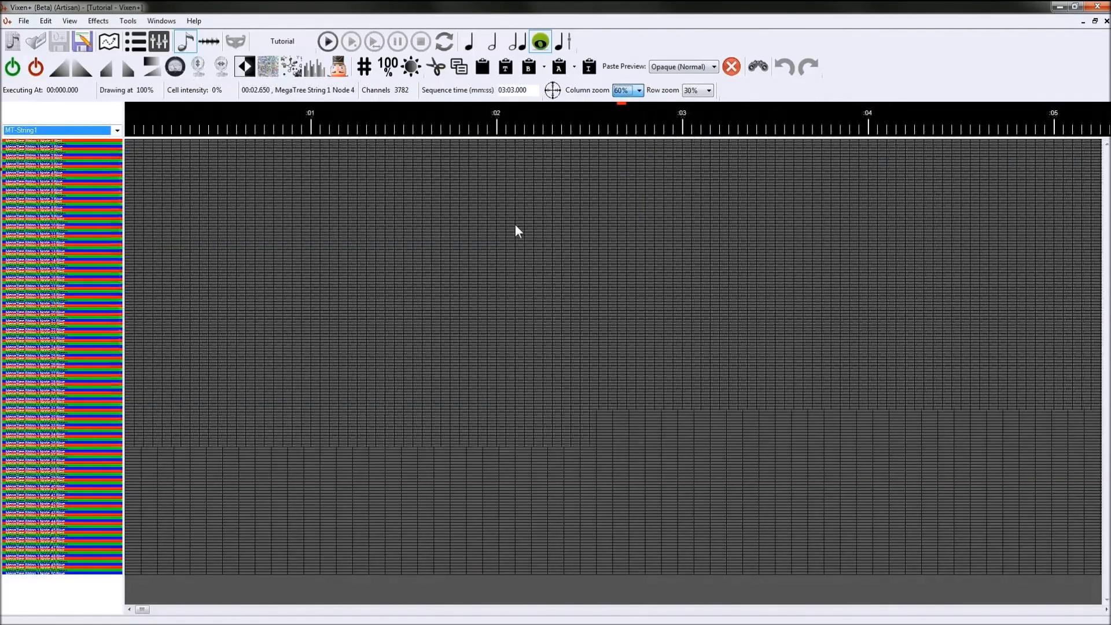
pyautogui.click(628, 91)
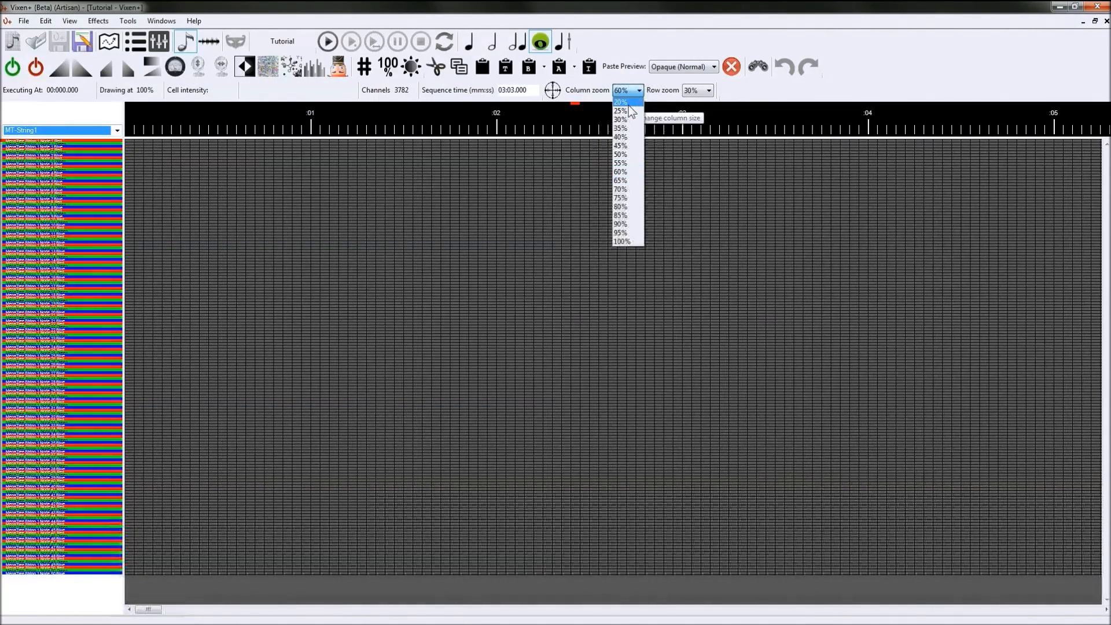
pyautogui.click(622, 154)
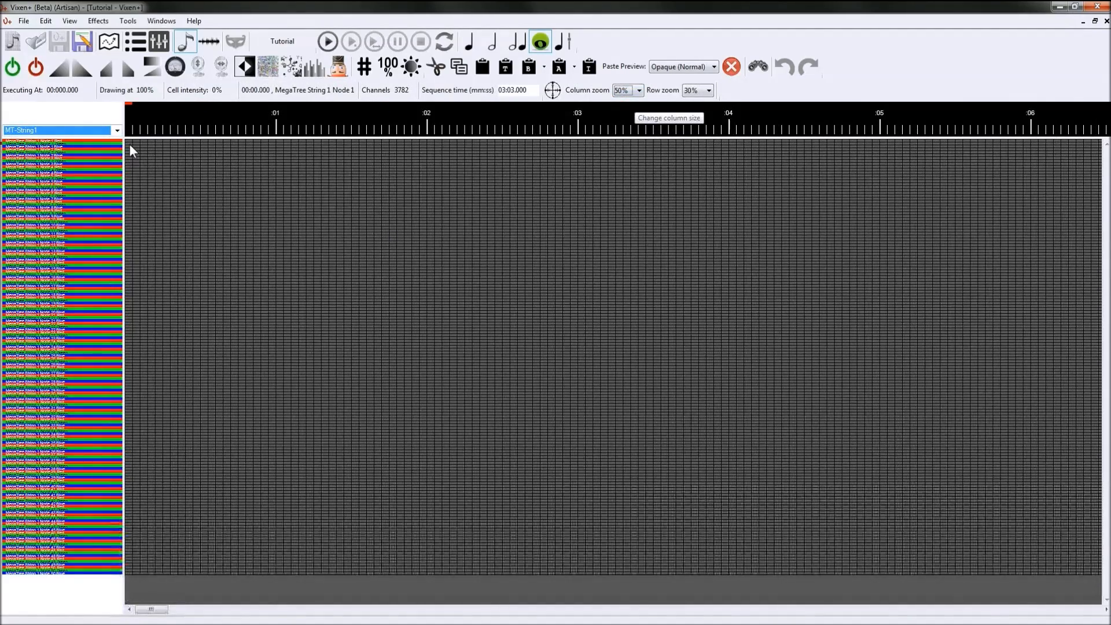
# Step: Select all MT-String1 channels over the first 5 seconds, and turn the selected cells on and off again
pyautogui.moveTo(127, 142); pyautogui.dragTo(136, 146)
pyautogui.moveTo(326, 311); pyautogui.dragTo(875, 581)
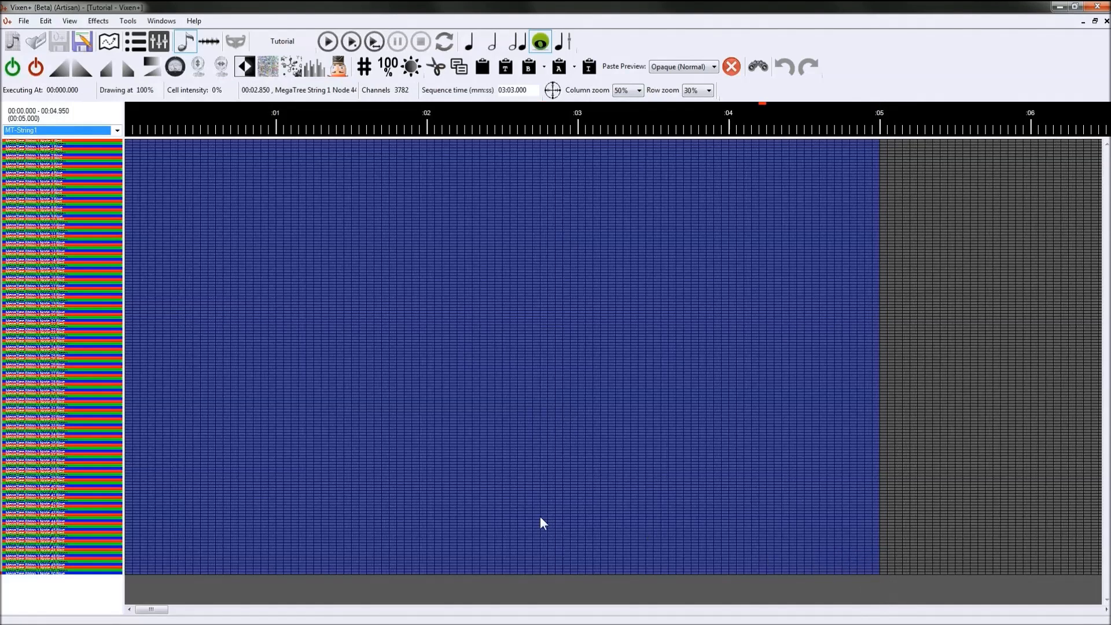
pyautogui.click(13, 69)
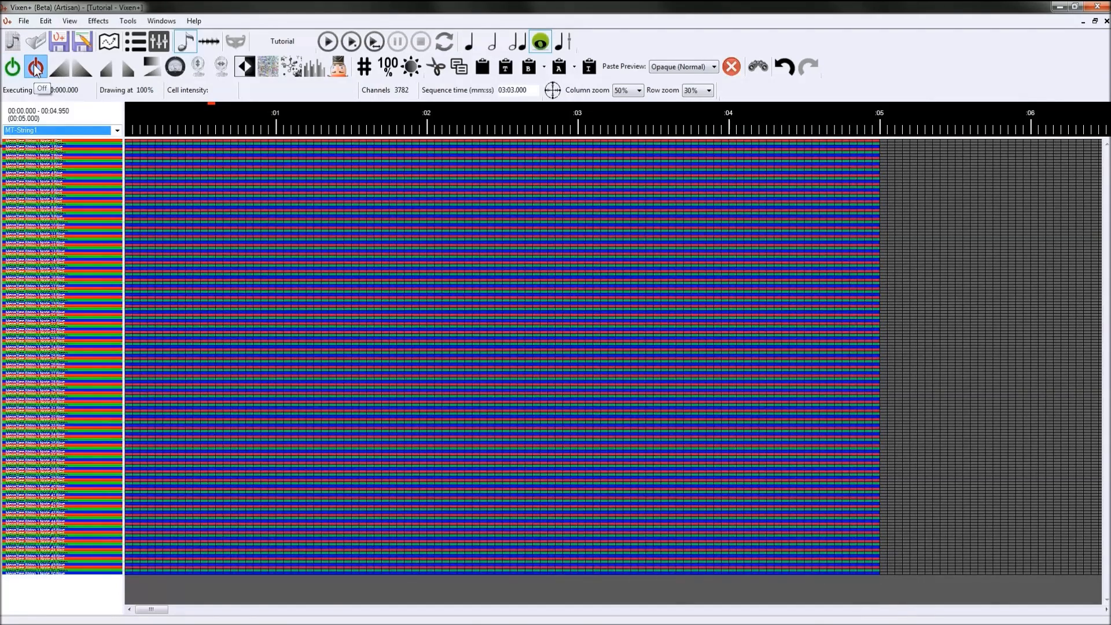
pyautogui.click(36, 68)
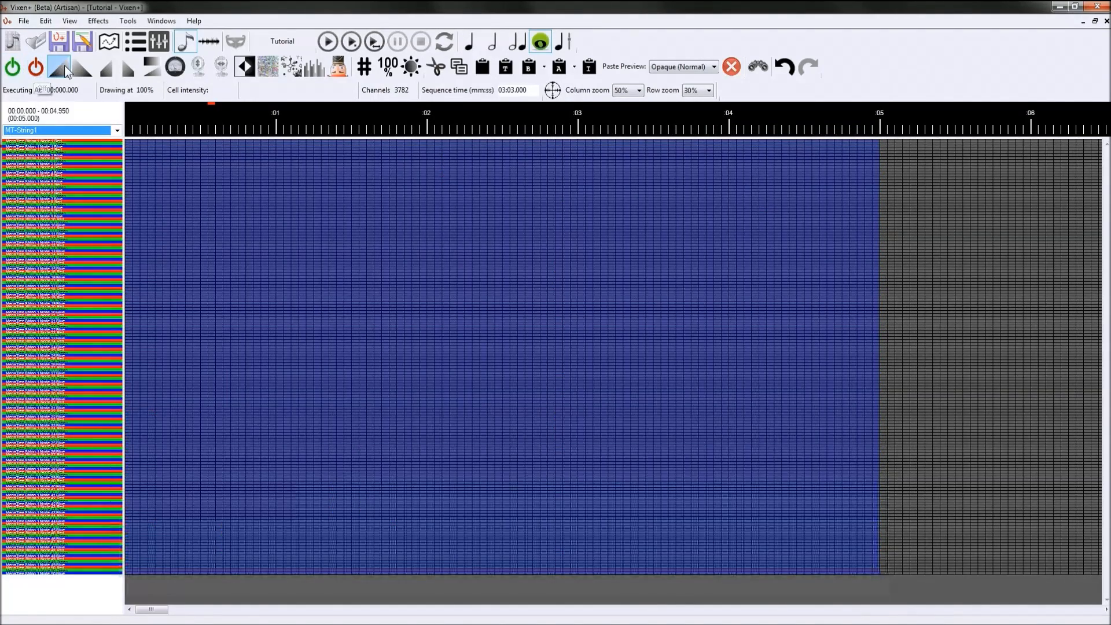
# Step: Apply a full ramp up to the selected 5-second block, and replace it with a full ramp down
pyautogui.click(62, 67)
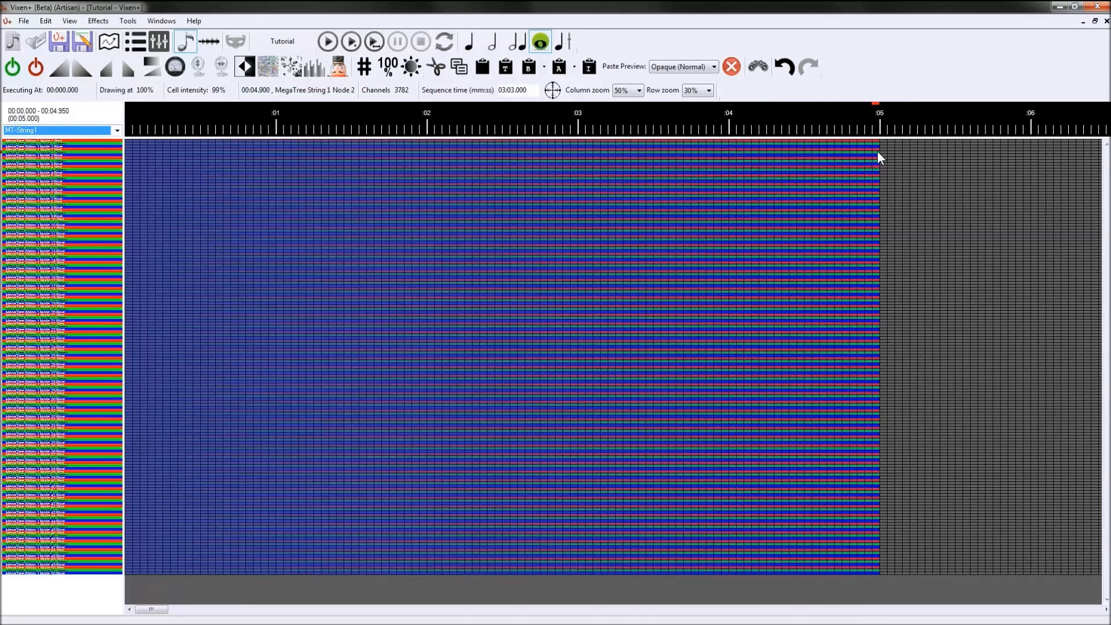
pyautogui.click(82, 67)
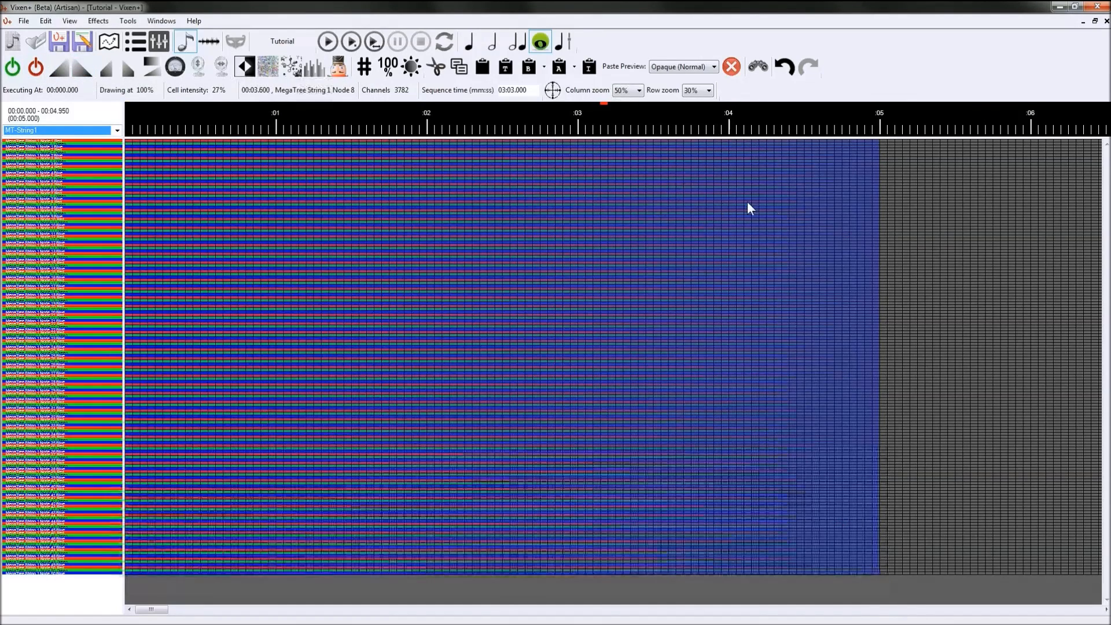
# Step: Apply a partial ramp up with a starting level of 30 to the selected cells
pyautogui.click(122, 76)
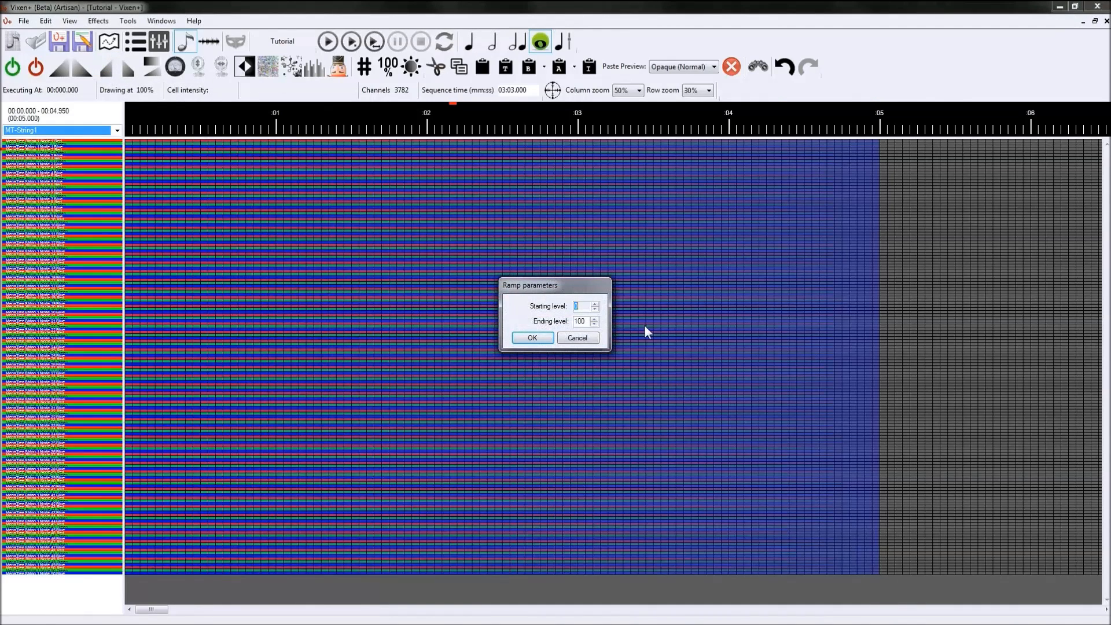
pyautogui.write('30')
pyautogui.click(532, 338)
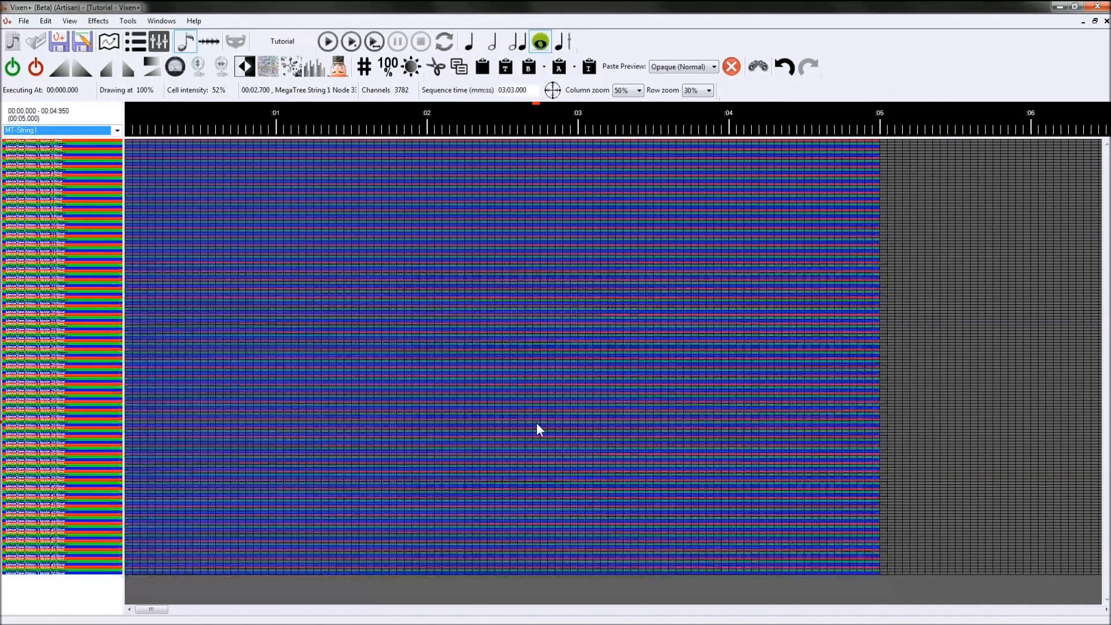
# Step: Apply a partial ramp down from level 70 to 30 to the selected cells, and clear the selection
pyautogui.click(128, 71)
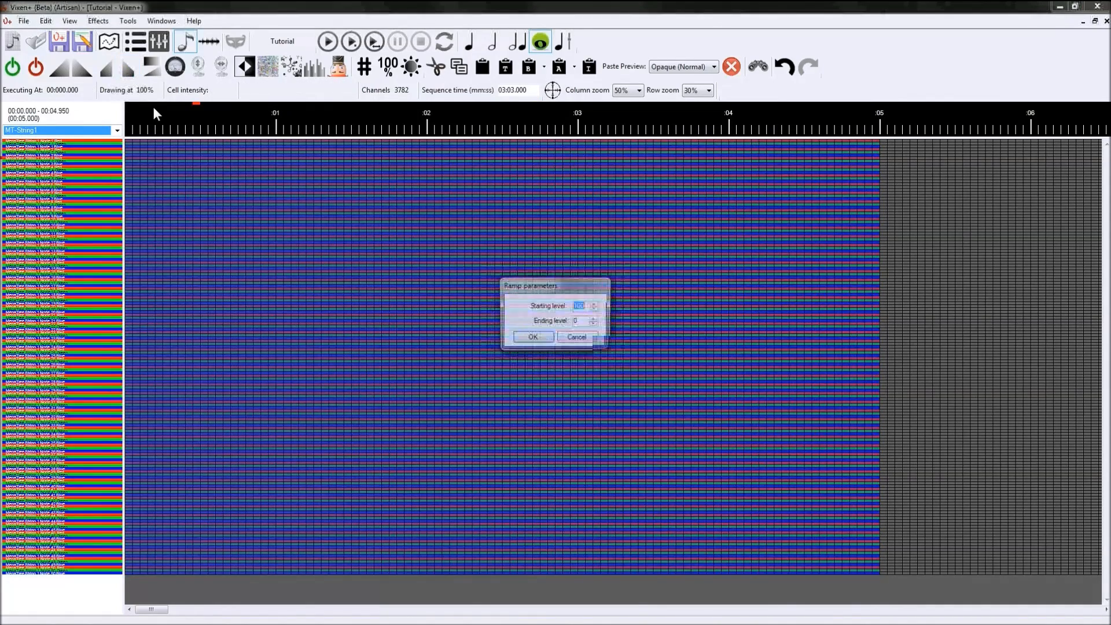
pyautogui.write('70')
pyautogui.press('Tab')
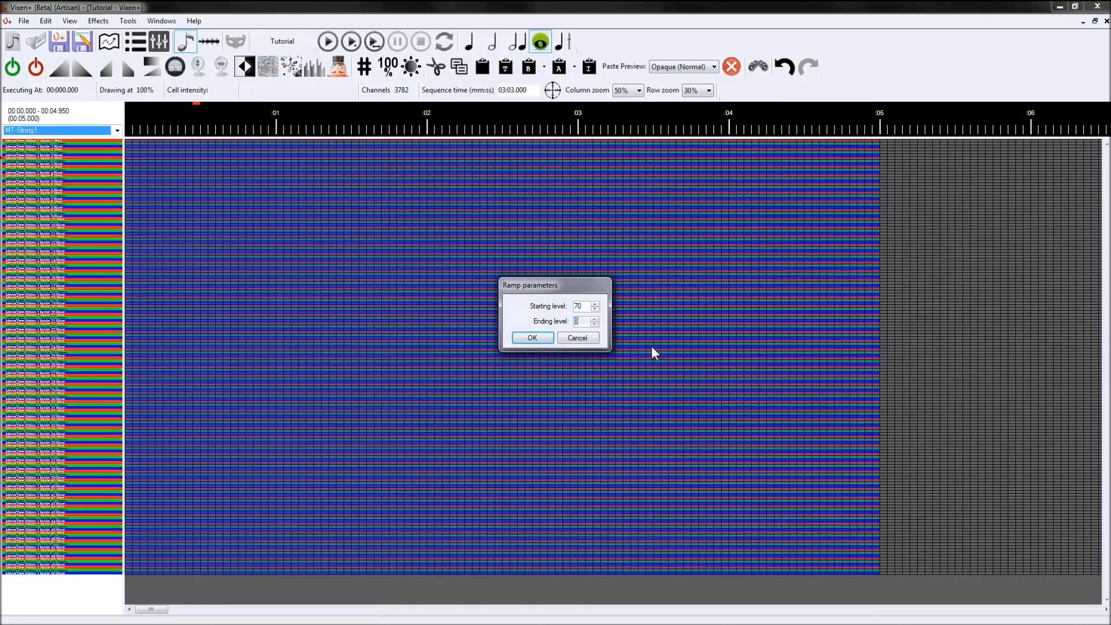
pyautogui.write('30')
pyautogui.click(532, 338)
pyautogui.click(153, 67)
pyautogui.click(991, 394)
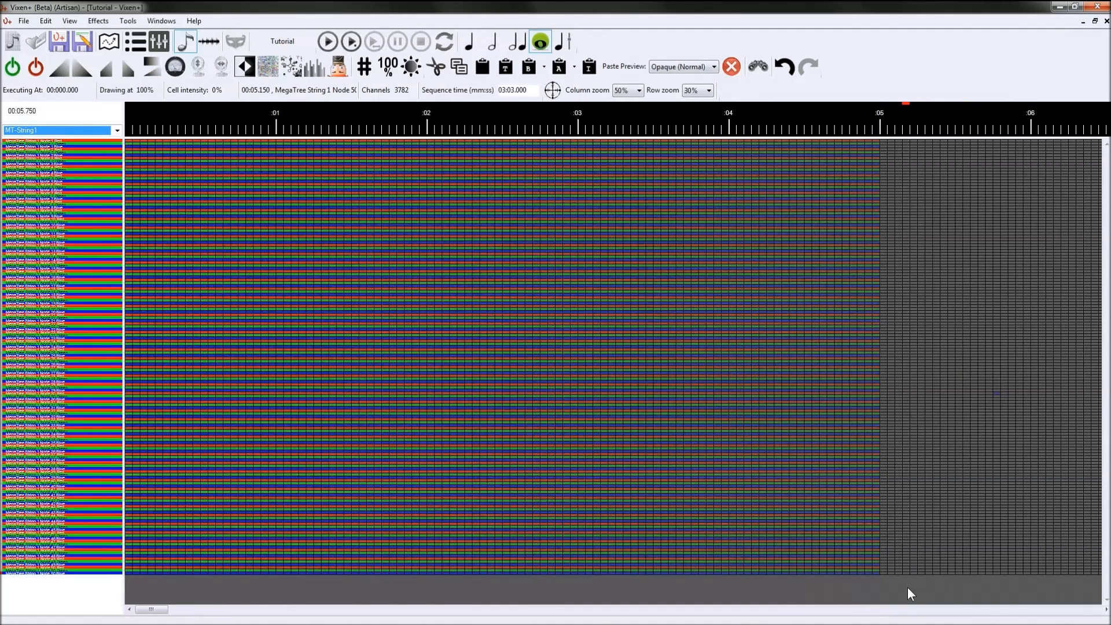
# Step: Reselect the first 5 seconds of all MT-String1 channels, apply a full ramp down, and clear the selection
pyautogui.moveTo(875, 571); pyautogui.dragTo(299, 139)
pyautogui.moveTo(80, 111); pyautogui.dragTo(153, 149)
pyautogui.press('f')
pyautogui.click(1066, 321)
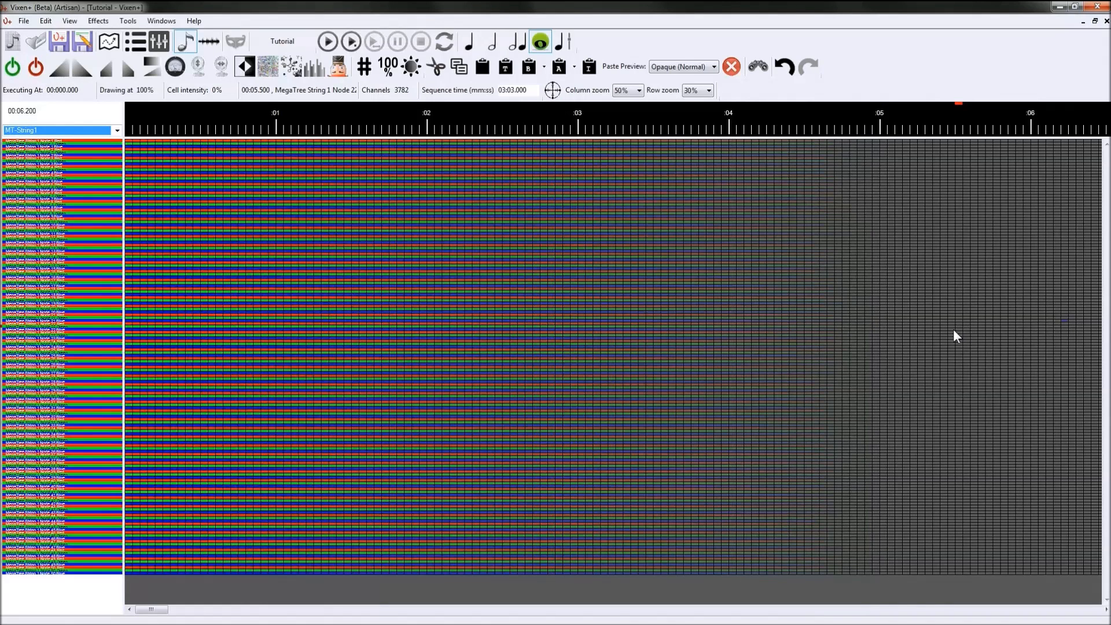
# Step: Switch the intensity display to actual levels (0-255), and check the drawing intensity settings without changing them
pyautogui.click(365, 68)
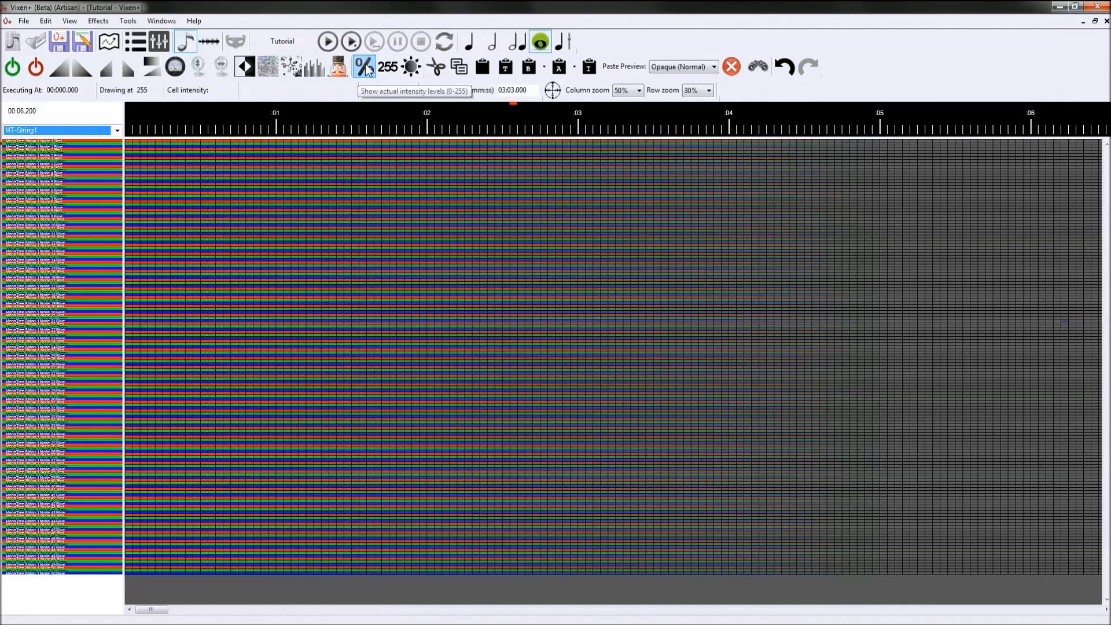
pyautogui.click(409, 71)
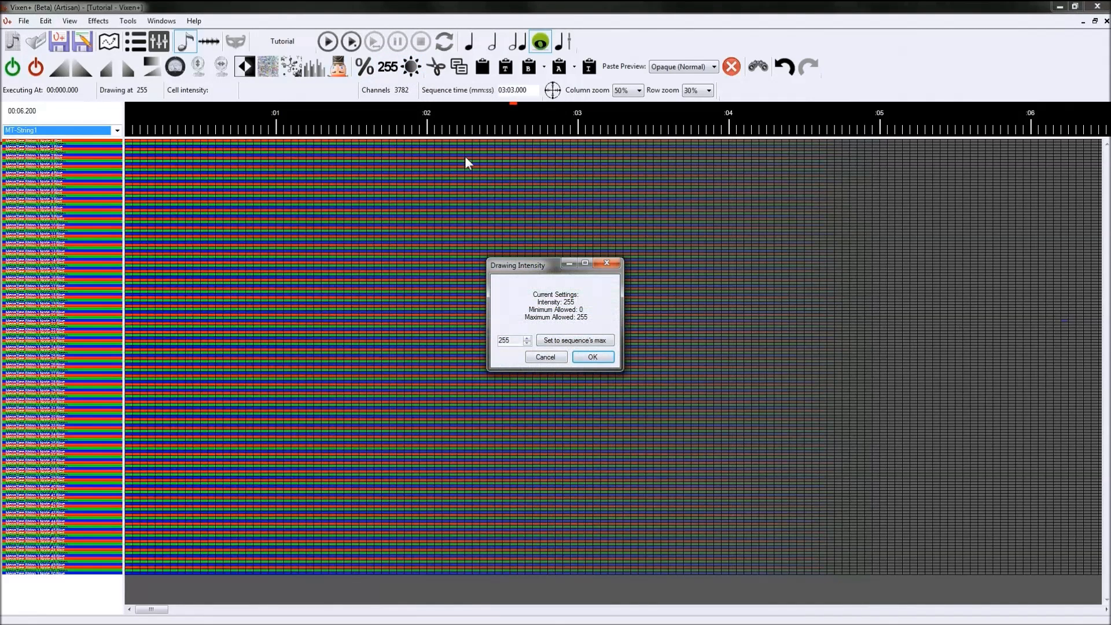
pyautogui.click(565, 357)
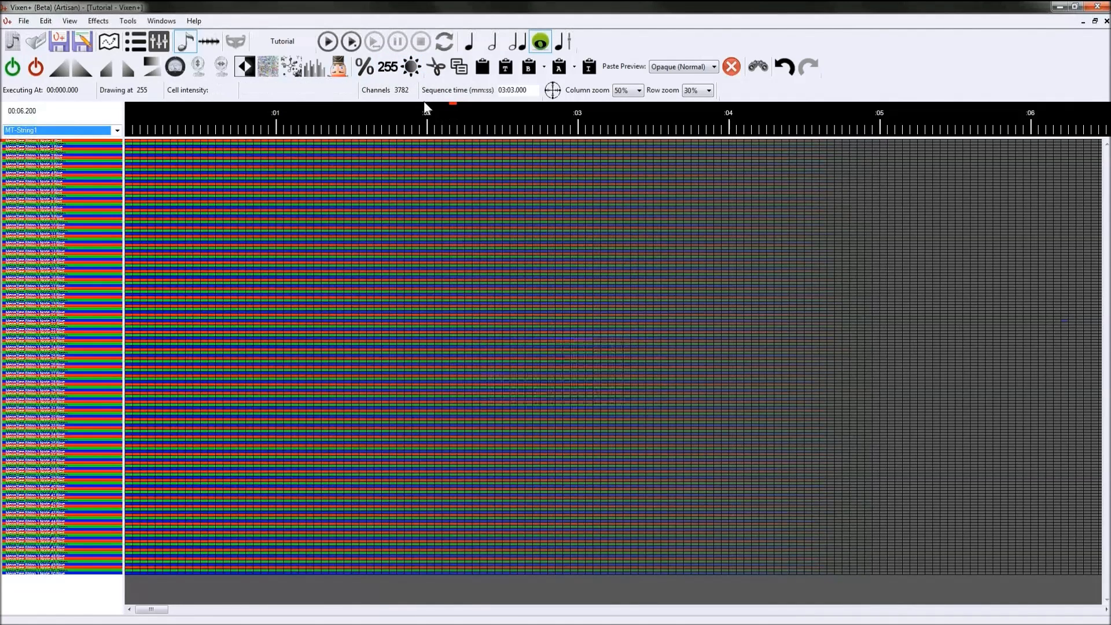
# Step: Try the levels text in the grid cells, and return the intensity display to percentages
pyautogui.click(391, 74)
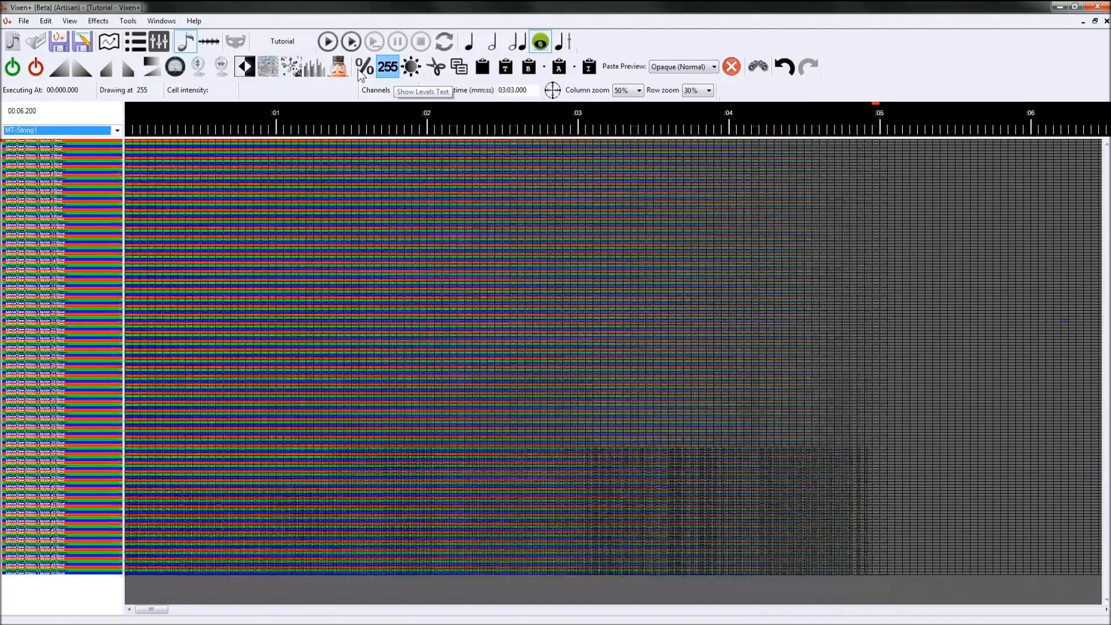
pyautogui.click(360, 67)
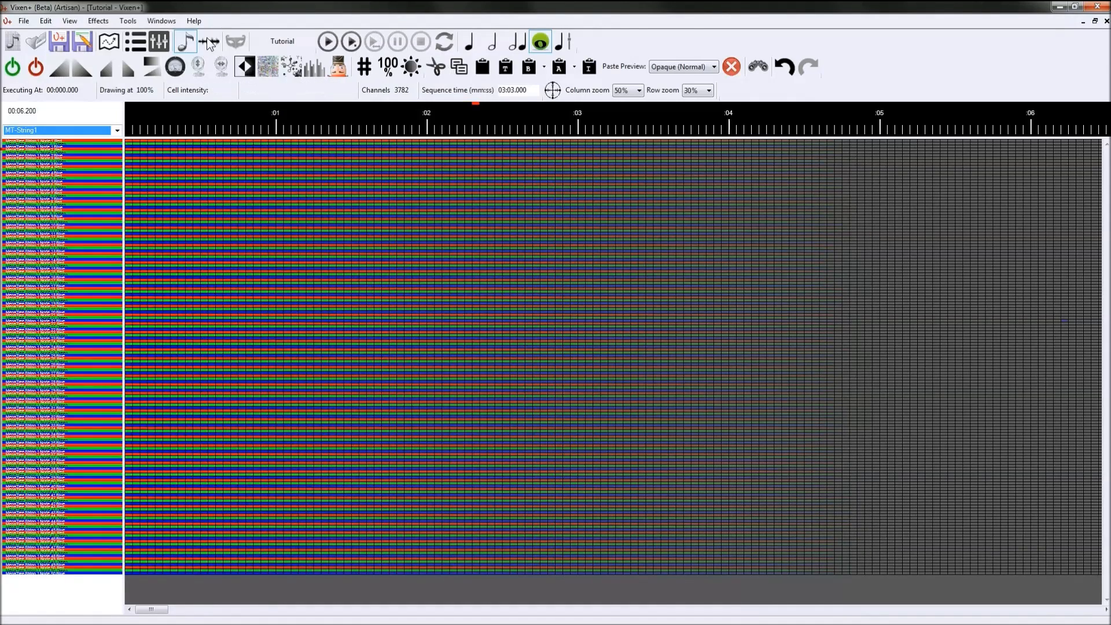
# Step: Display the ramps as bars instead of gradients, and set the row zoom to 100%
pyautogui.click(152, 67)
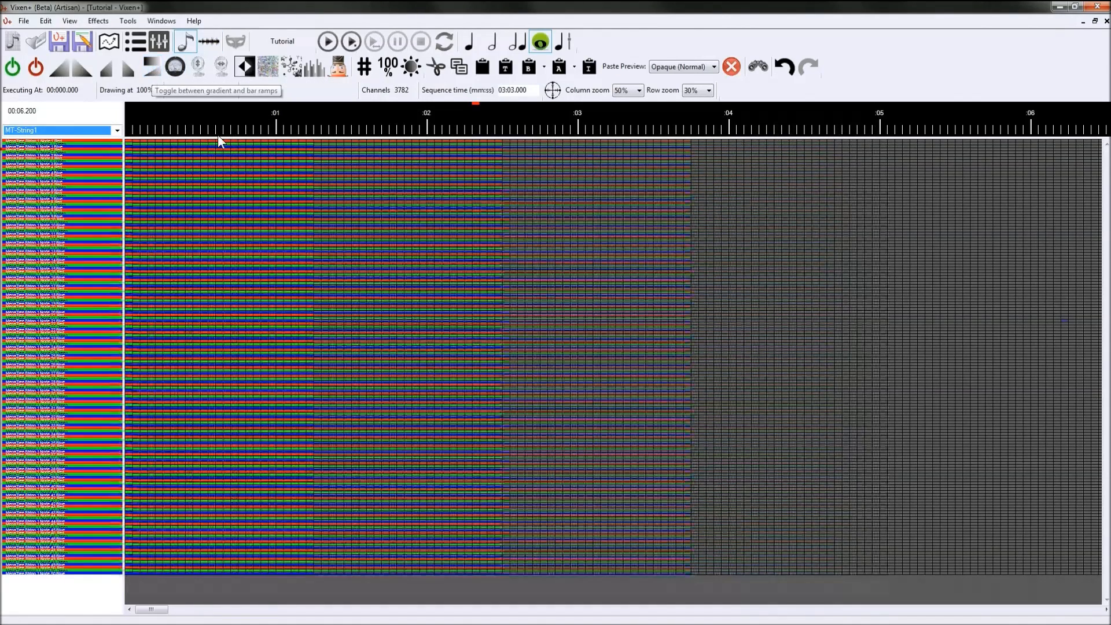
pyautogui.click(708, 93)
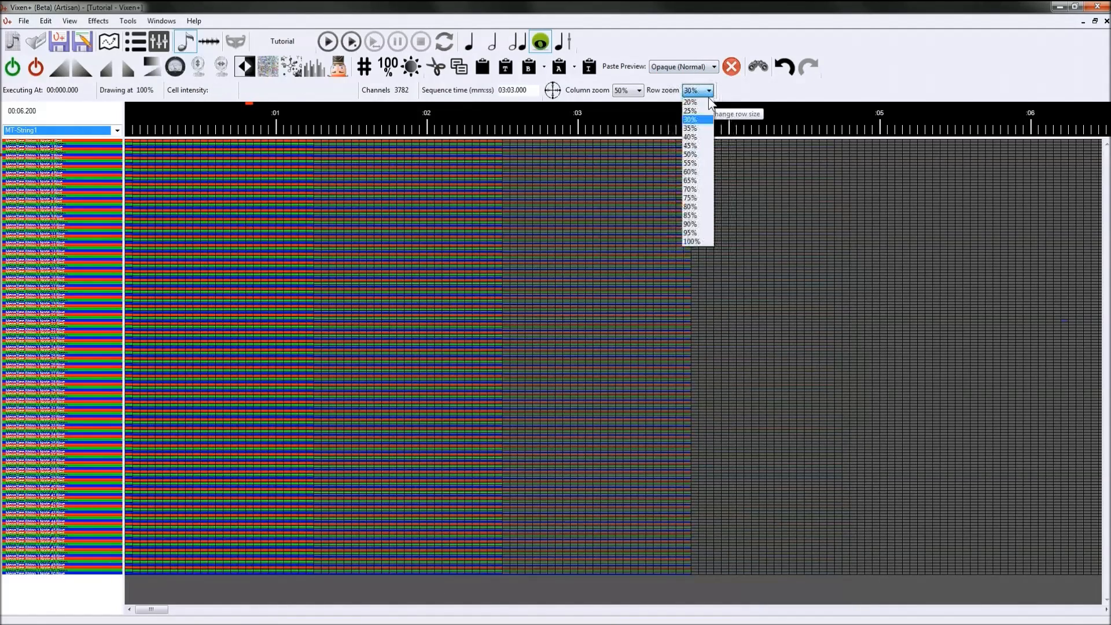
pyautogui.click(690, 241)
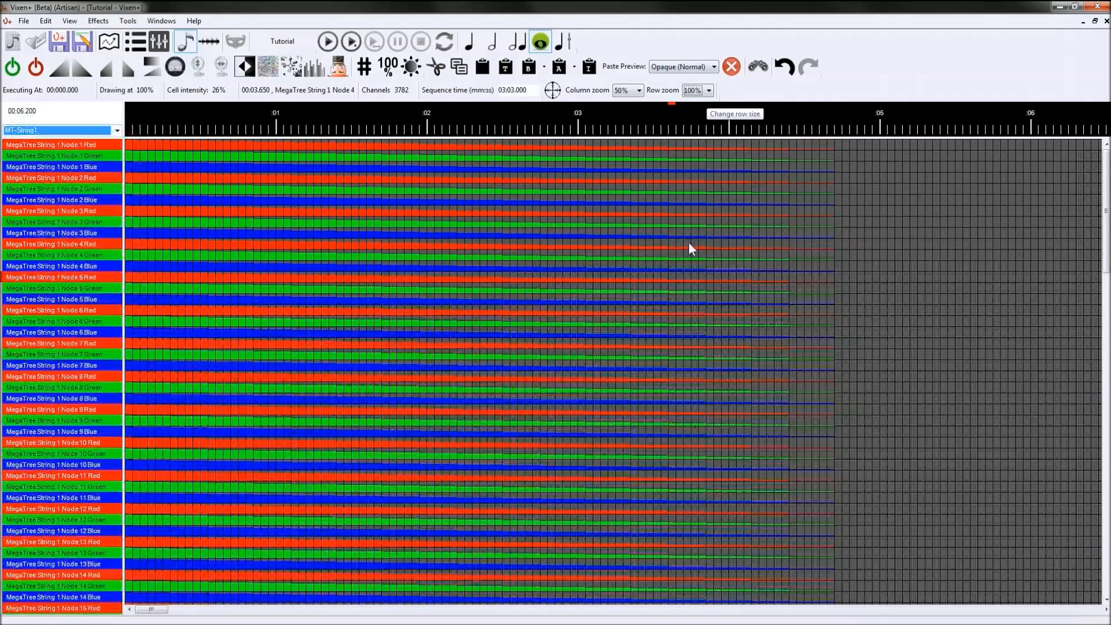
# Step: Compare the gradient and bar displays of the ramps, ending on bars, and set the row zoom to 30%
pyautogui.click(149, 66)
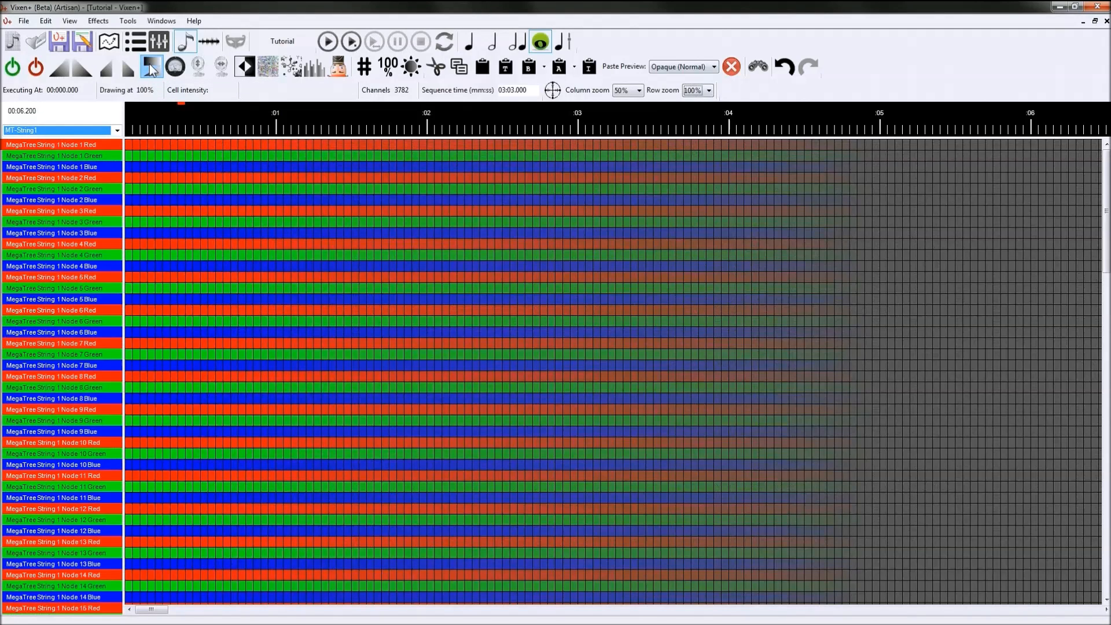
pyautogui.click(150, 64)
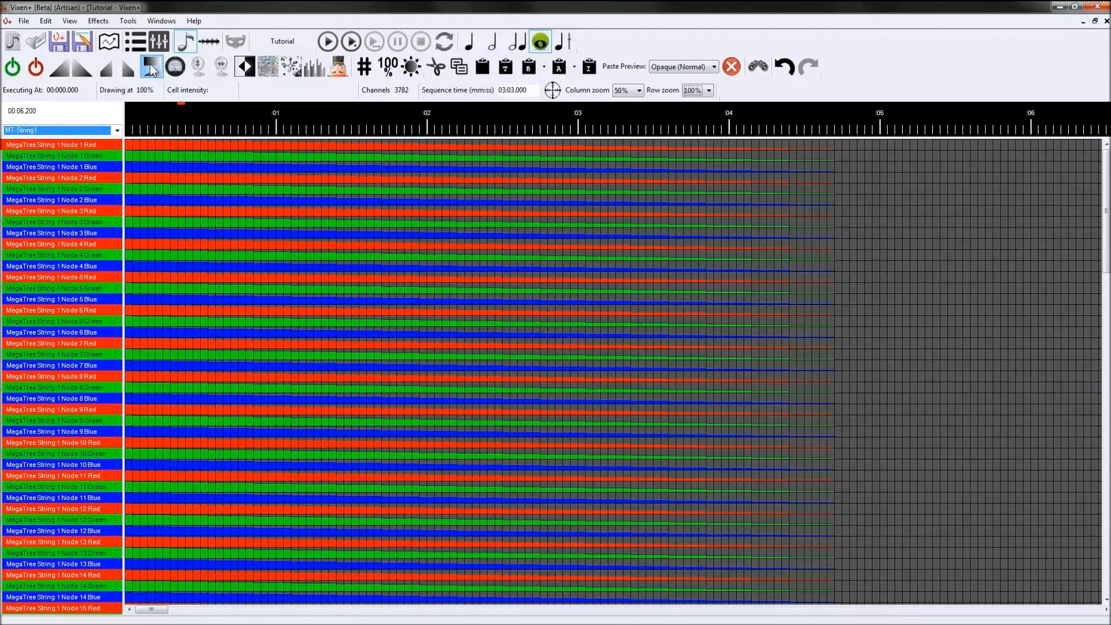
pyautogui.click(150, 64)
pyautogui.click(151, 65)
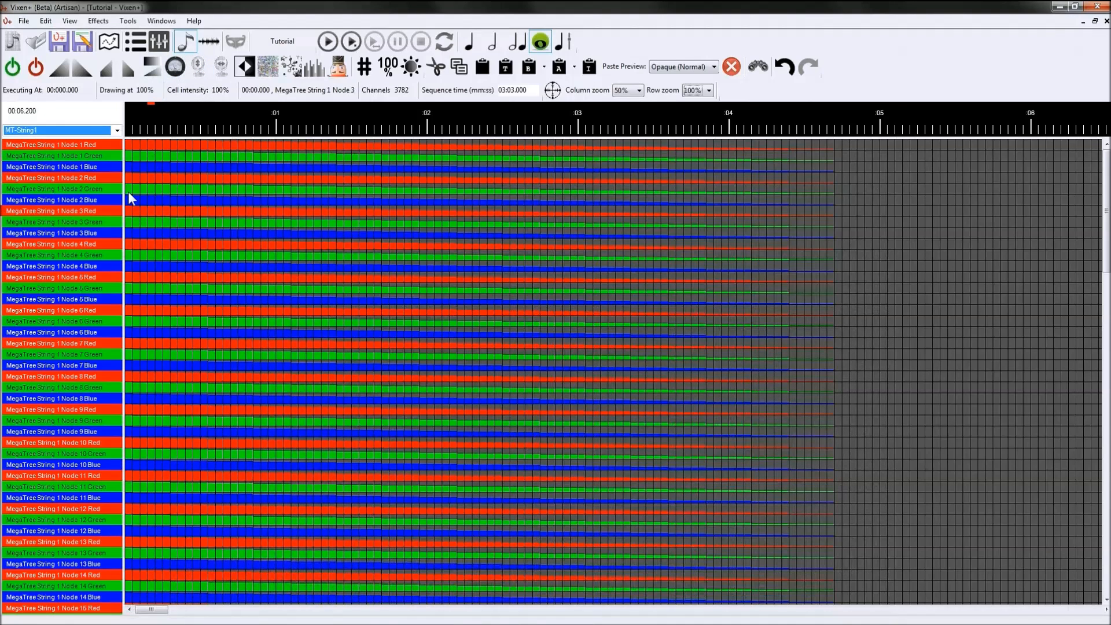
pyautogui.click(708, 90)
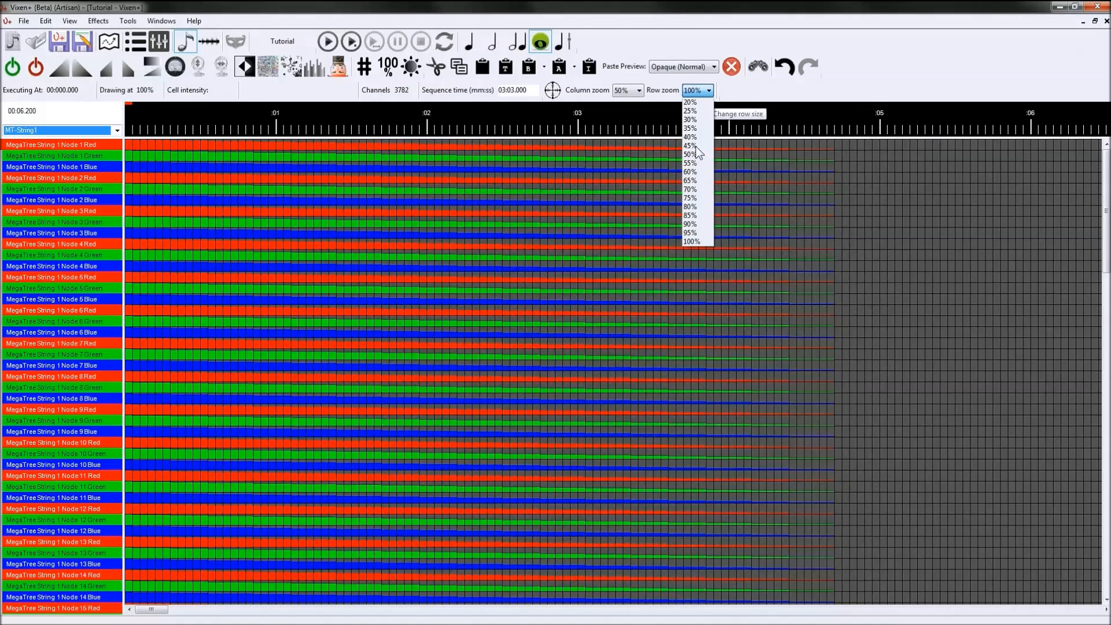
pyautogui.click(691, 120)
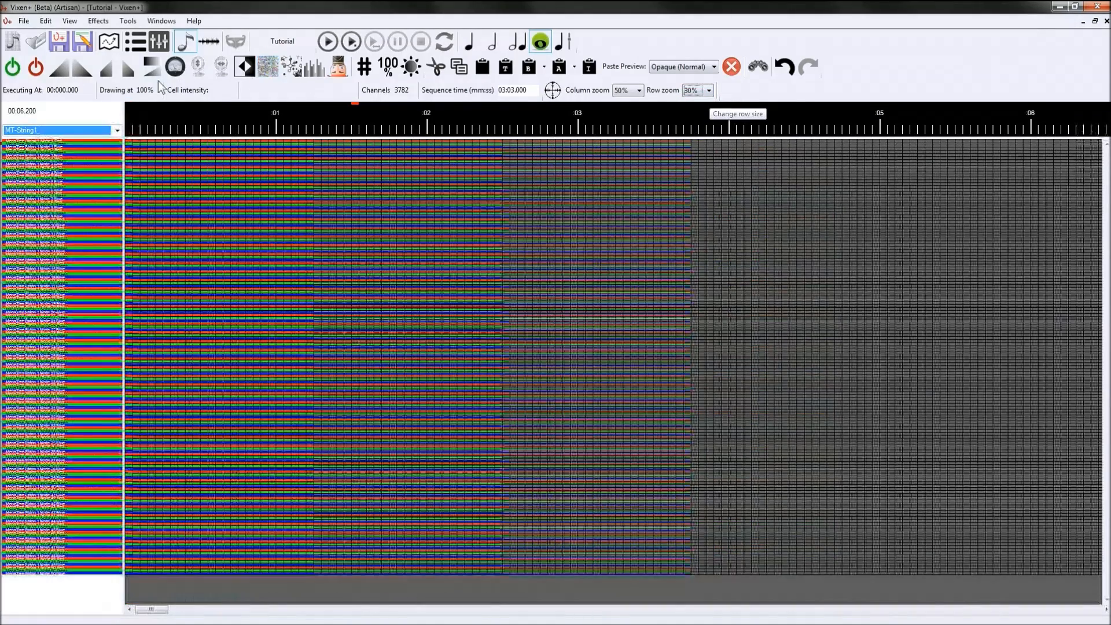
# Step: Try setting all cells of the MT-String1 group to 75% intensity, and undo that change
pyautogui.hotkey('ctrl', 'a')
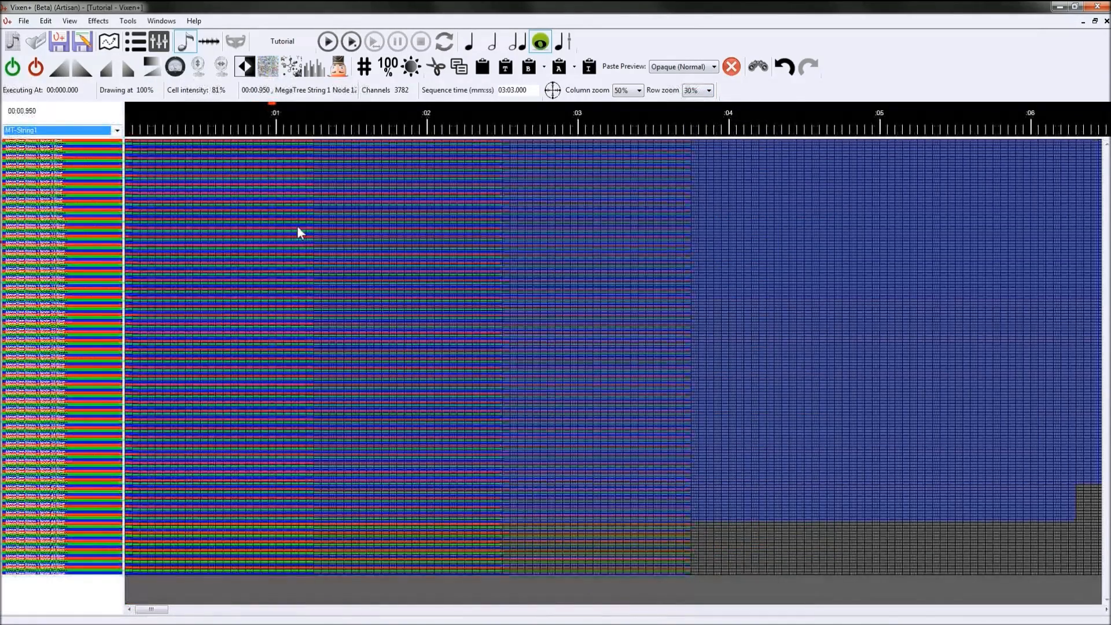
pyautogui.click(180, 68)
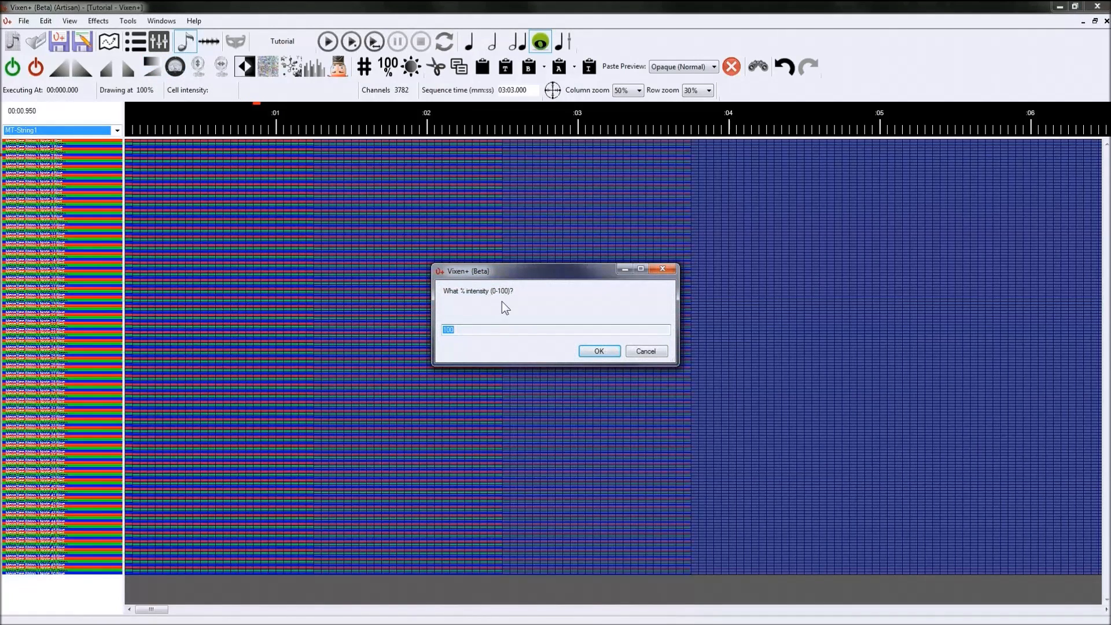
pyautogui.write('75')
pyautogui.press('Return')
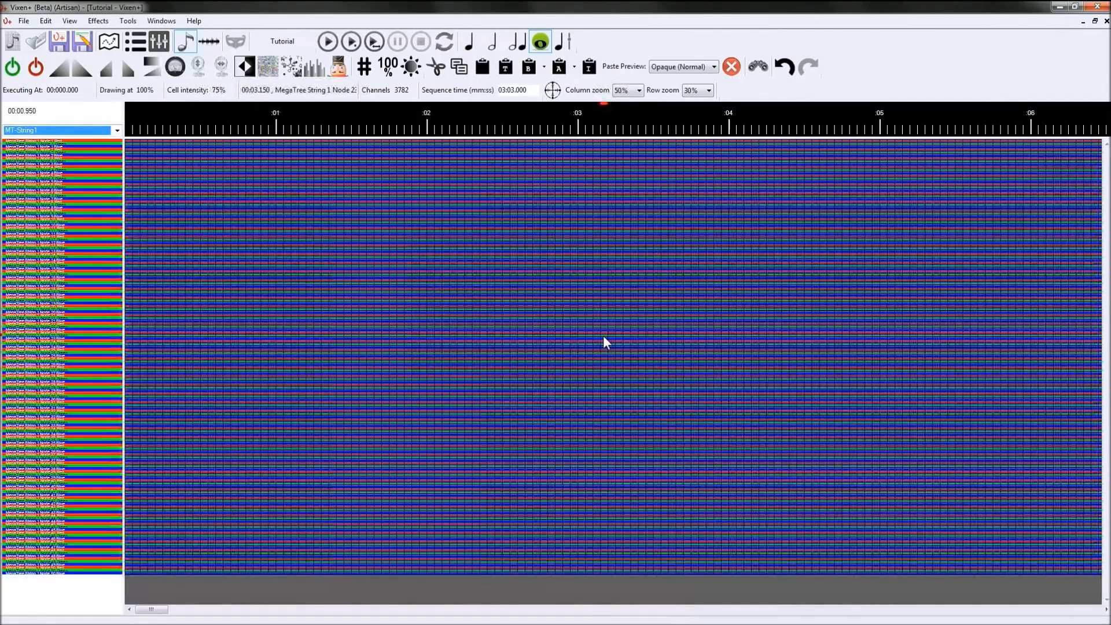
pyautogui.hotkey('ctrl', 'z')
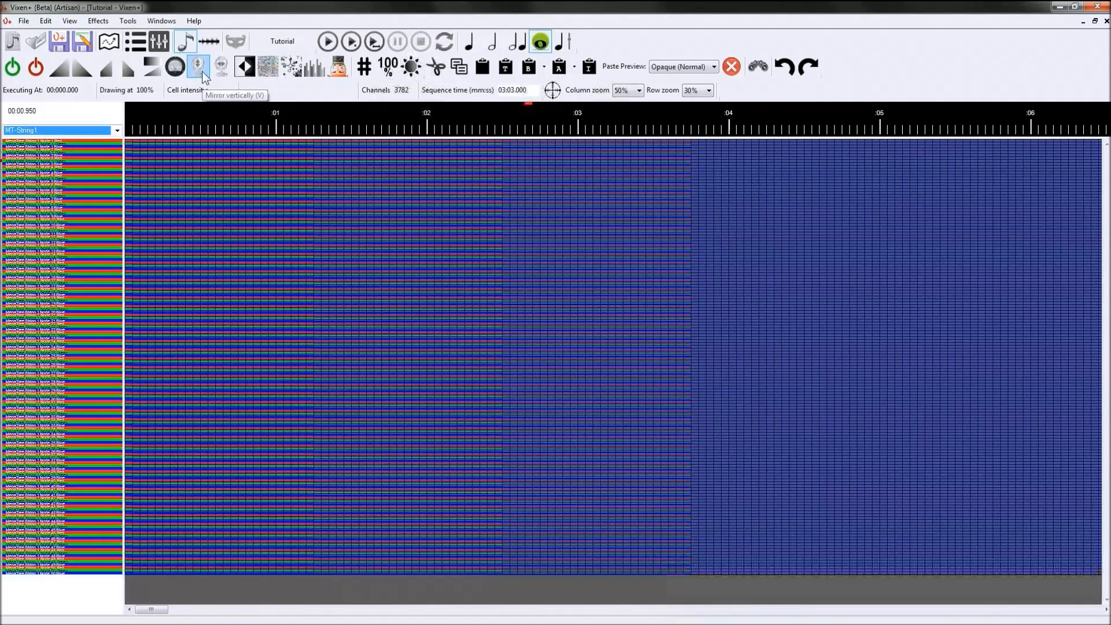
# Step: Undo the earlier effects until the grid is empty, and apply a ramp down to an upper block spanning 00:00.800 to 00:02.100
pyautogui.click(228, 69)
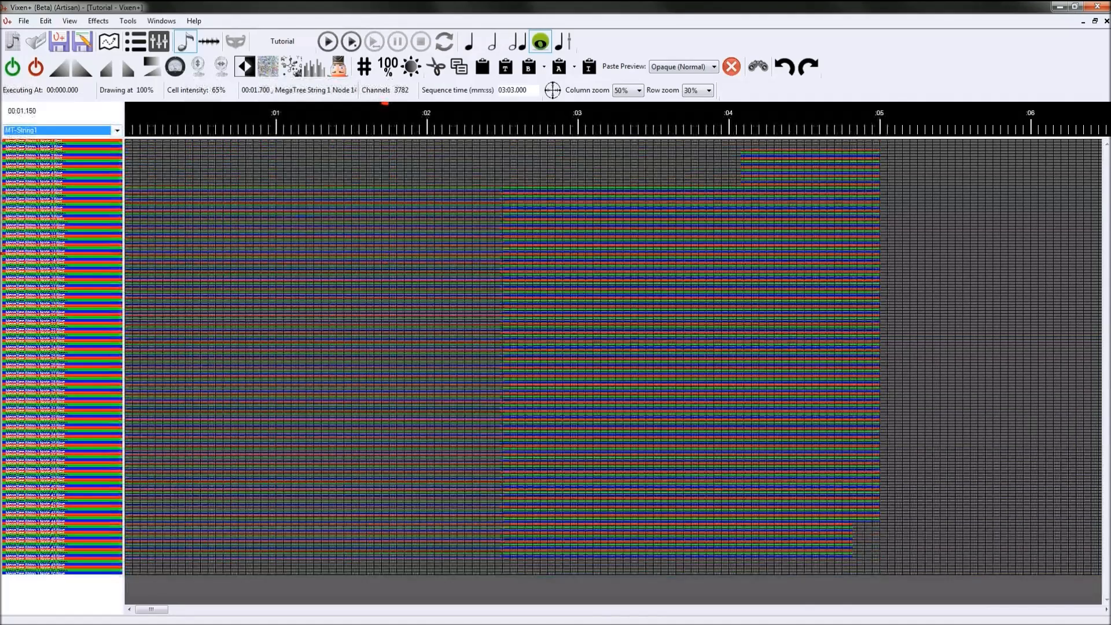
pyautogui.moveTo(239, 156); pyautogui.dragTo(602, 348)
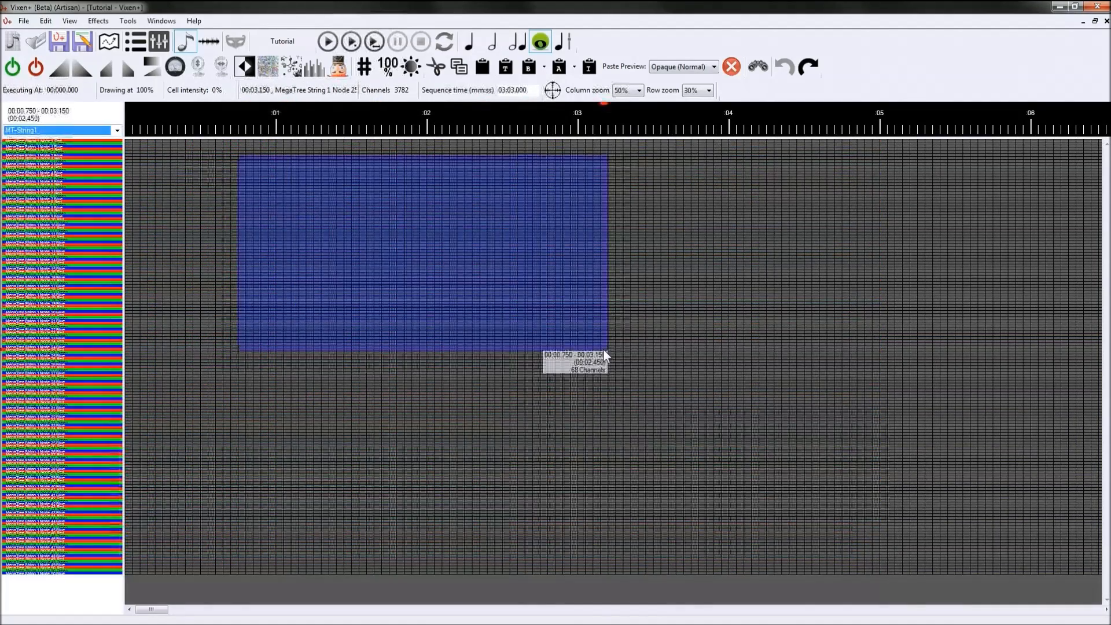
pyautogui.click(391, 333)
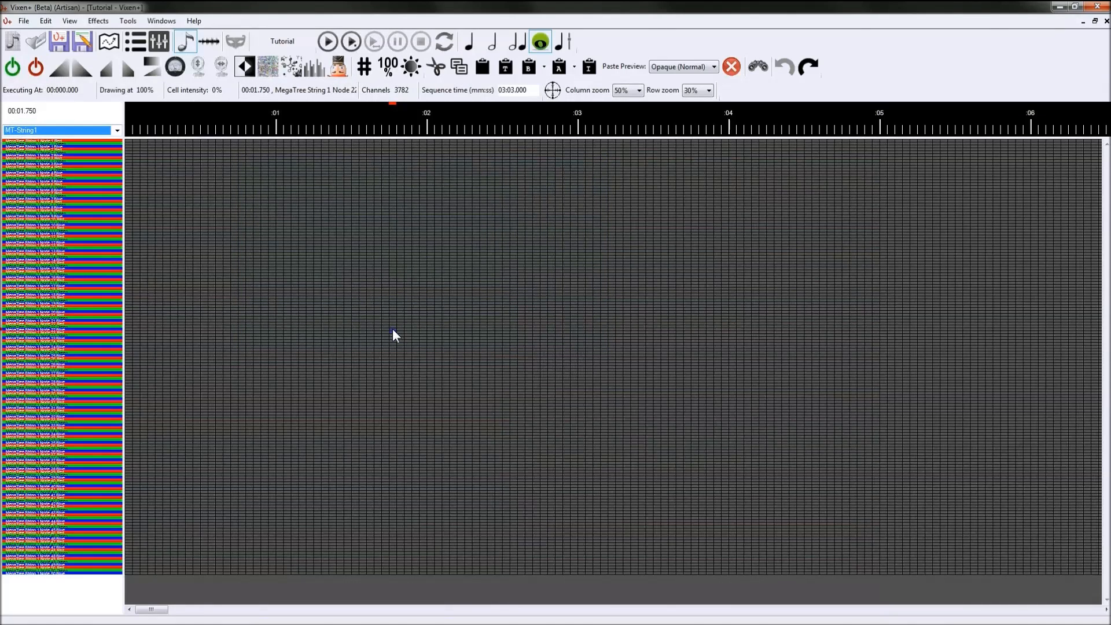
pyautogui.moveTo(245, 151); pyautogui.dragTo(442, 281)
pyautogui.press('f')
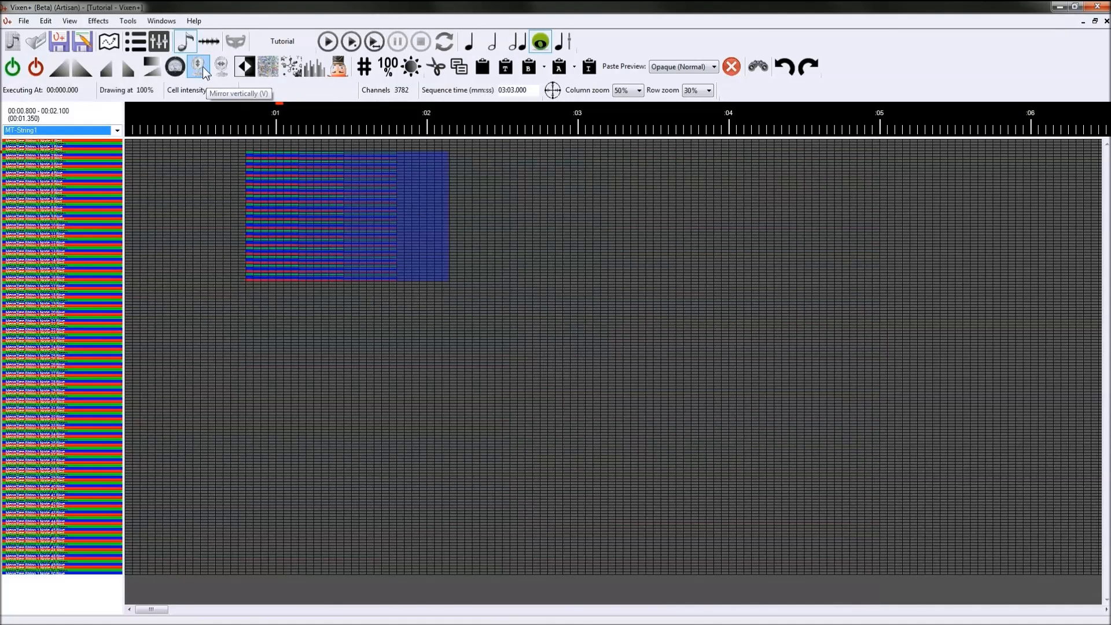
# Step: Paste a vertically mirrored copy of the ramp block beneath it at 00:00.800, and delete the copy
pyautogui.click(247, 311)
pyautogui.hotkey('ctrl', 'v')
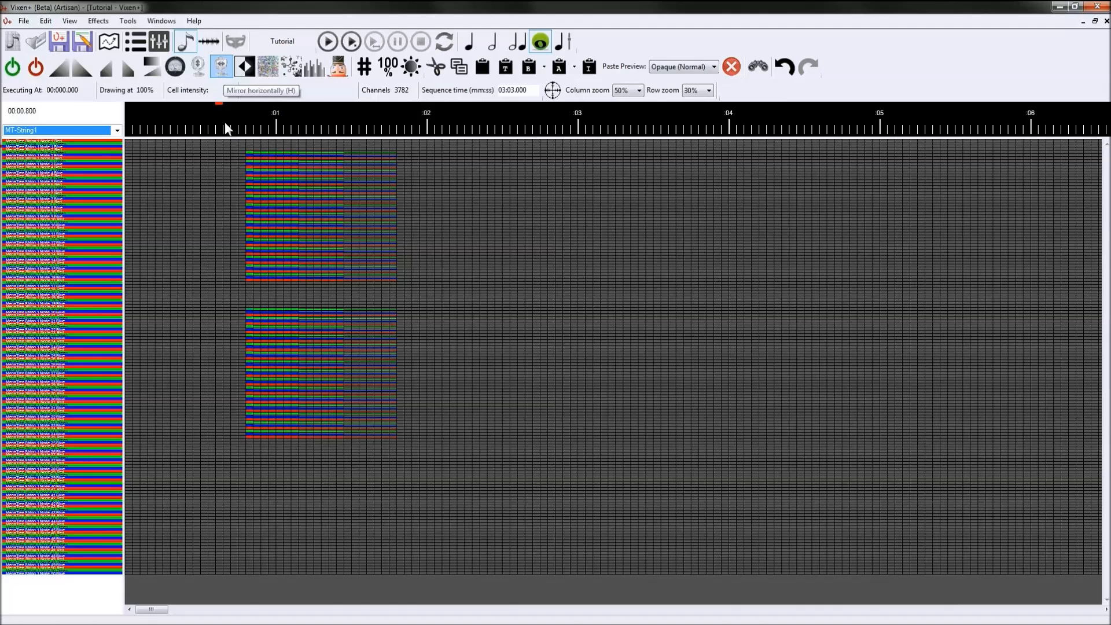
pyautogui.moveTo(248, 309); pyautogui.dragTo(423, 444)
pyautogui.press('Delete')
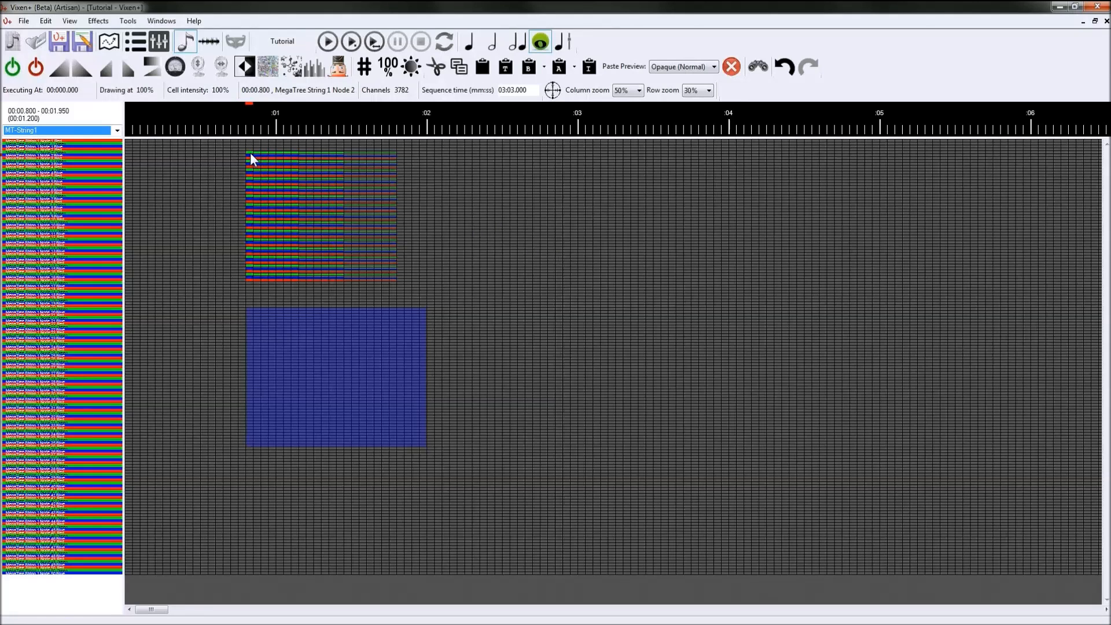
# Step: Try Invert repeatedly on the ramp block from 00:00.800 to 00:01.800, ending on the original ramp, and clear the selection
pyautogui.moveTo(249, 151); pyautogui.dragTo(402, 280)
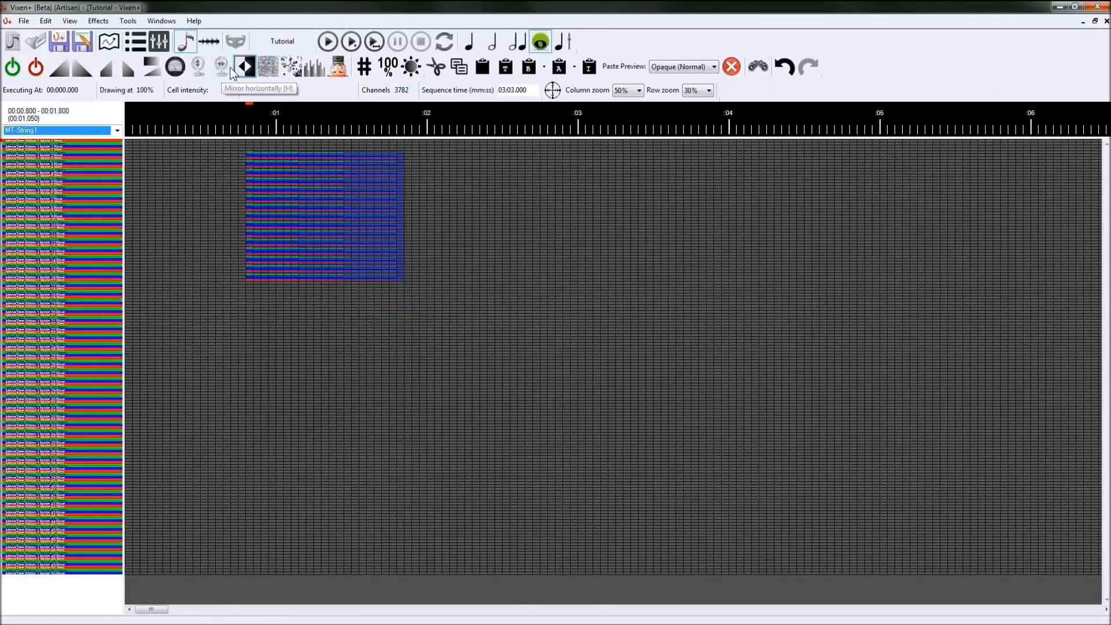
pyautogui.click(245, 67)
pyautogui.click(245, 72)
pyautogui.click(246, 68)
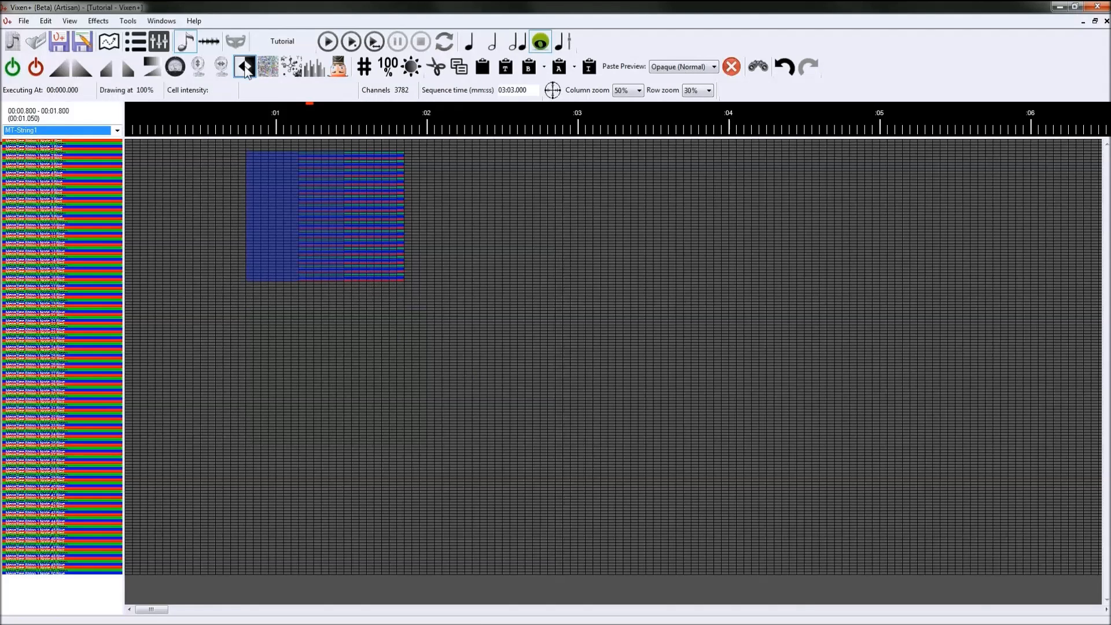
pyautogui.click(246, 68)
pyautogui.click(246, 69)
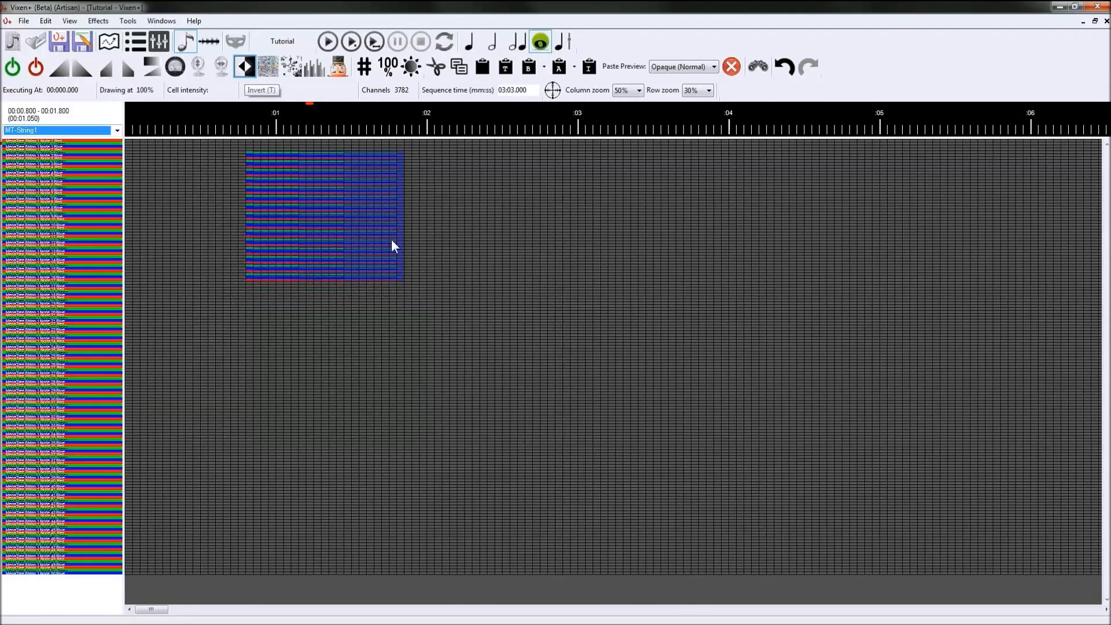
pyautogui.click(567, 351)
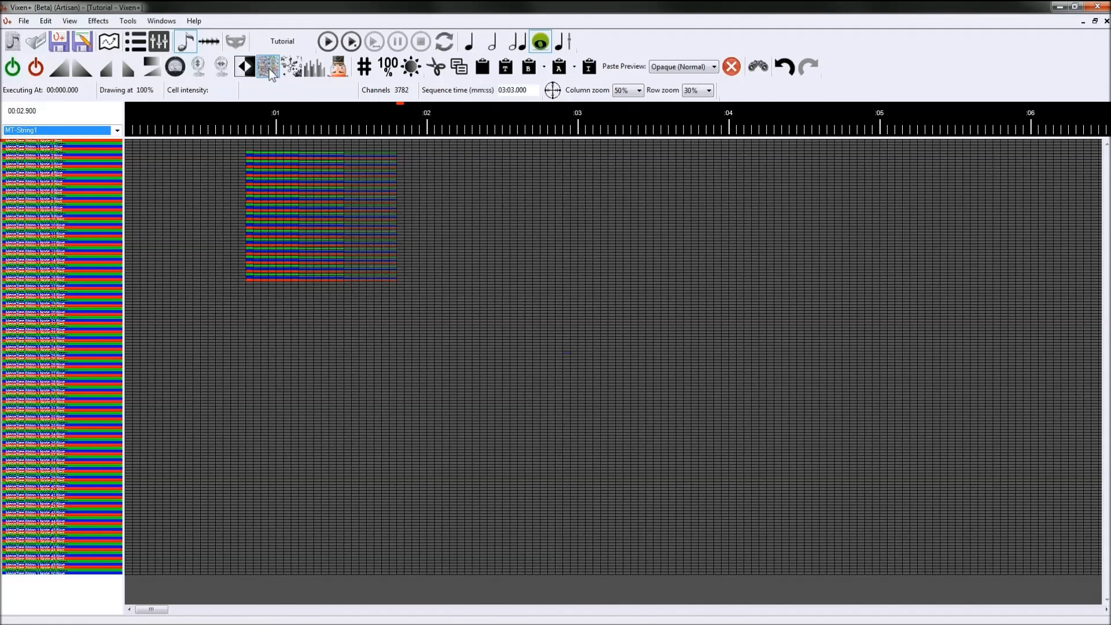
# Step: Apply a Random effect to a lower block from 00:00.650 to 00:06.900 with period length 3, 50% coverage and varied intensity up to 90%
pyautogui.moveTo(226, 319); pyautogui.dragTo(1047, 497)
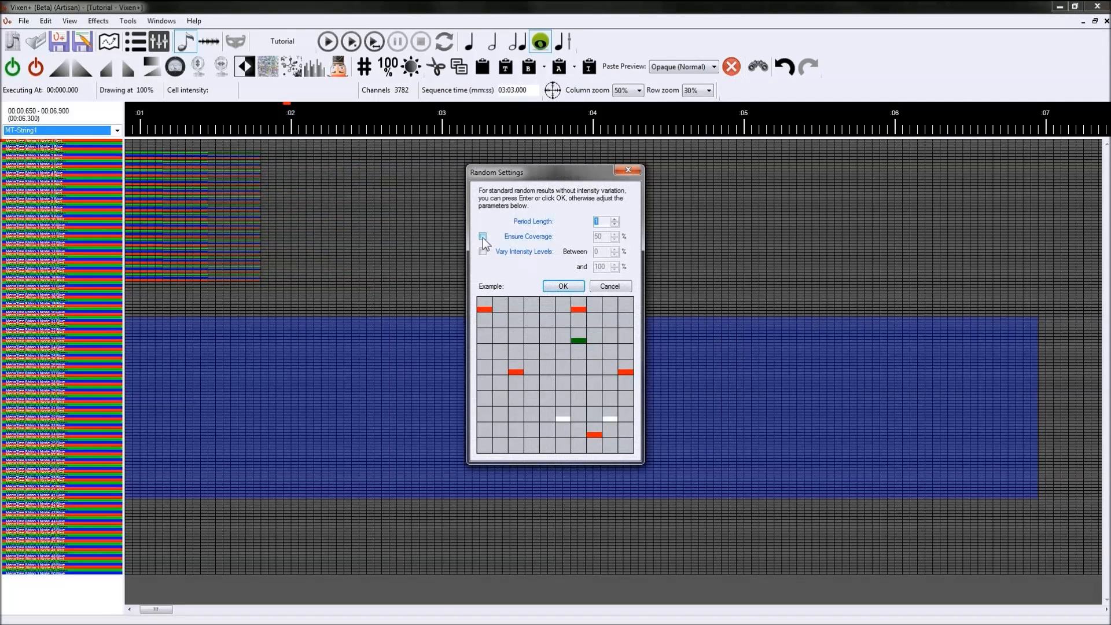
pyautogui.click(614, 219)
pyautogui.click(614, 218)
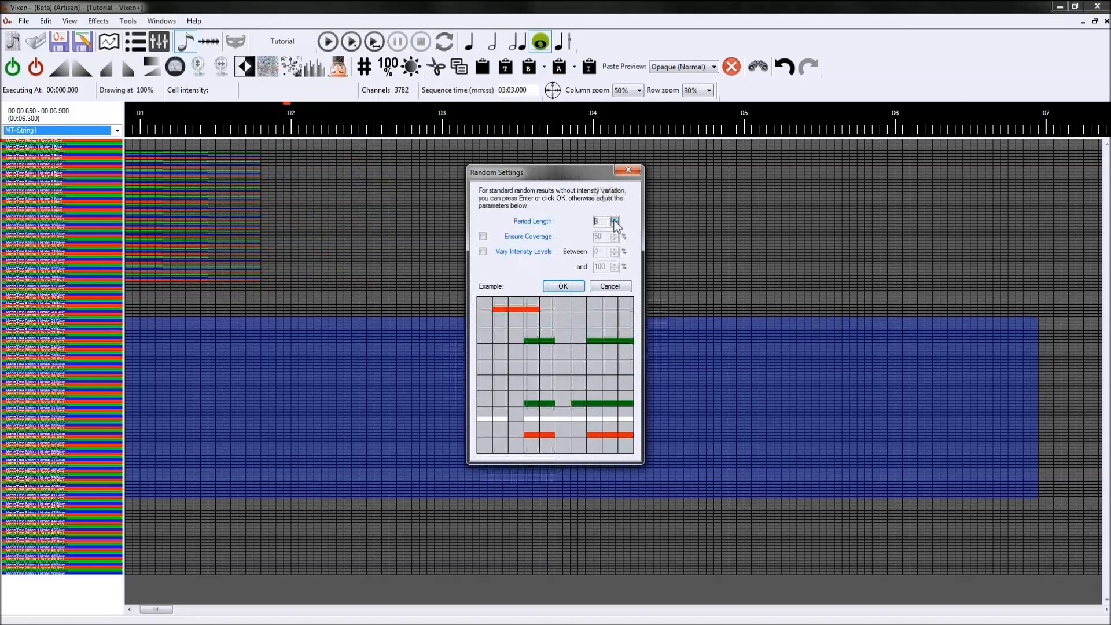
pyautogui.click(484, 236)
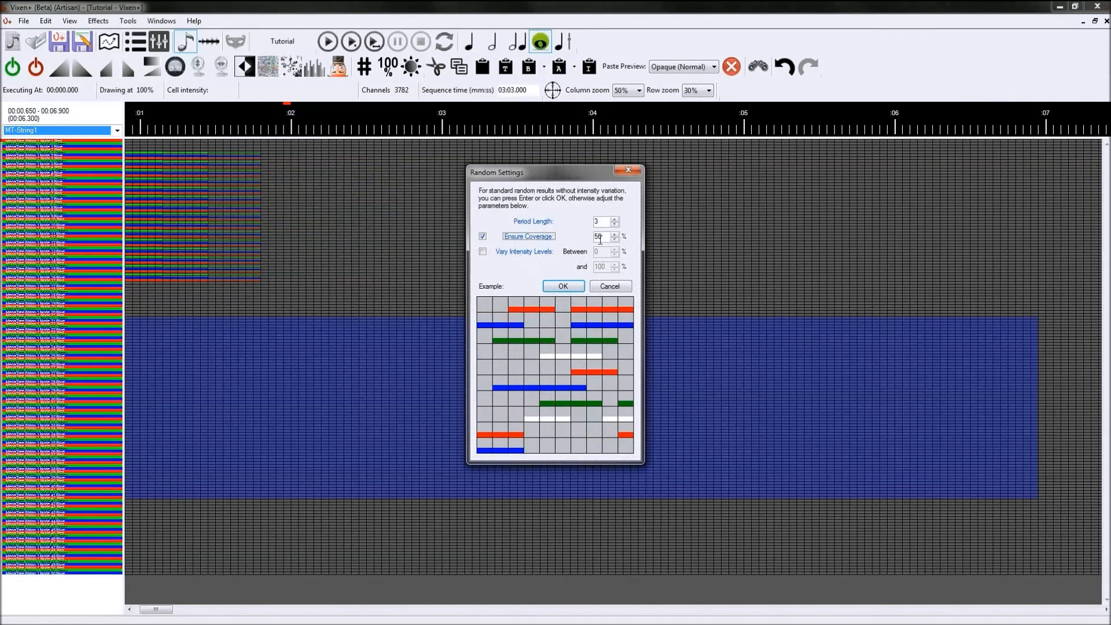
pyautogui.click(482, 251)
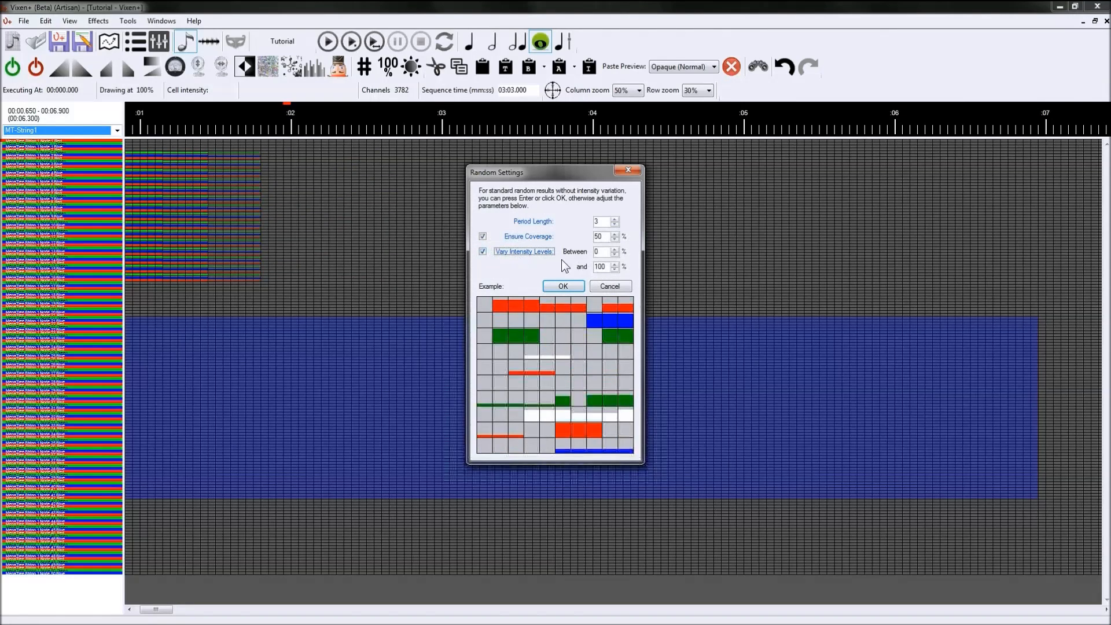
pyautogui.click(600, 251)
pyautogui.press('Tab')
pyautogui.write('90')
pyautogui.click(561, 287)
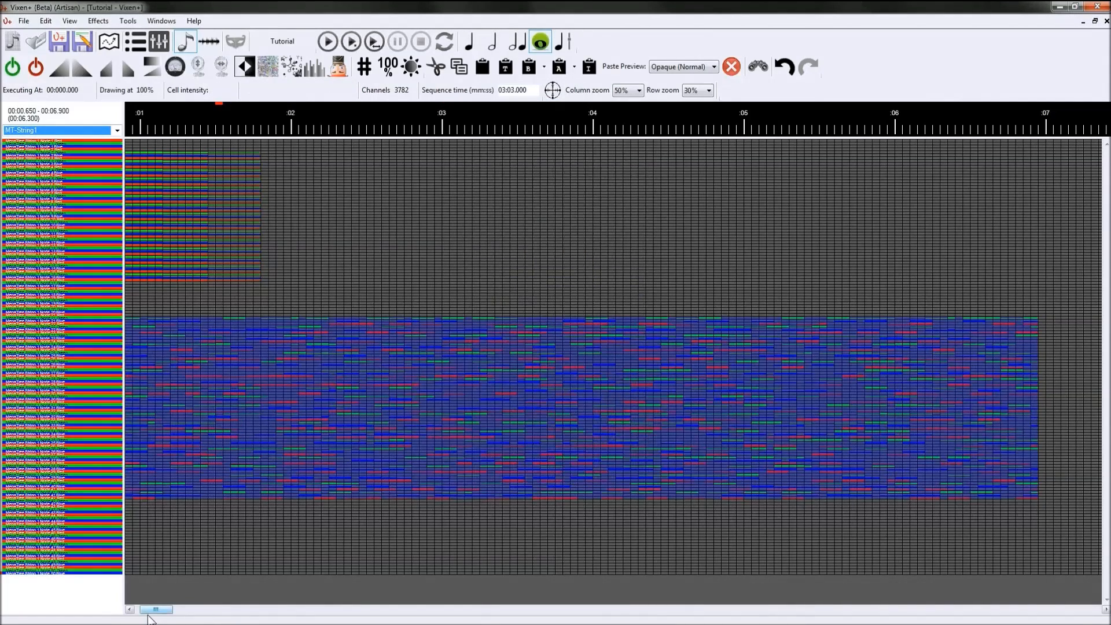
# Step: Apply a Sparkle effect to the selected block, trying frequency 14 and decay time 1853 before lowering both
pyautogui.moveTo(148, 608); pyautogui.dragTo(144, 608)
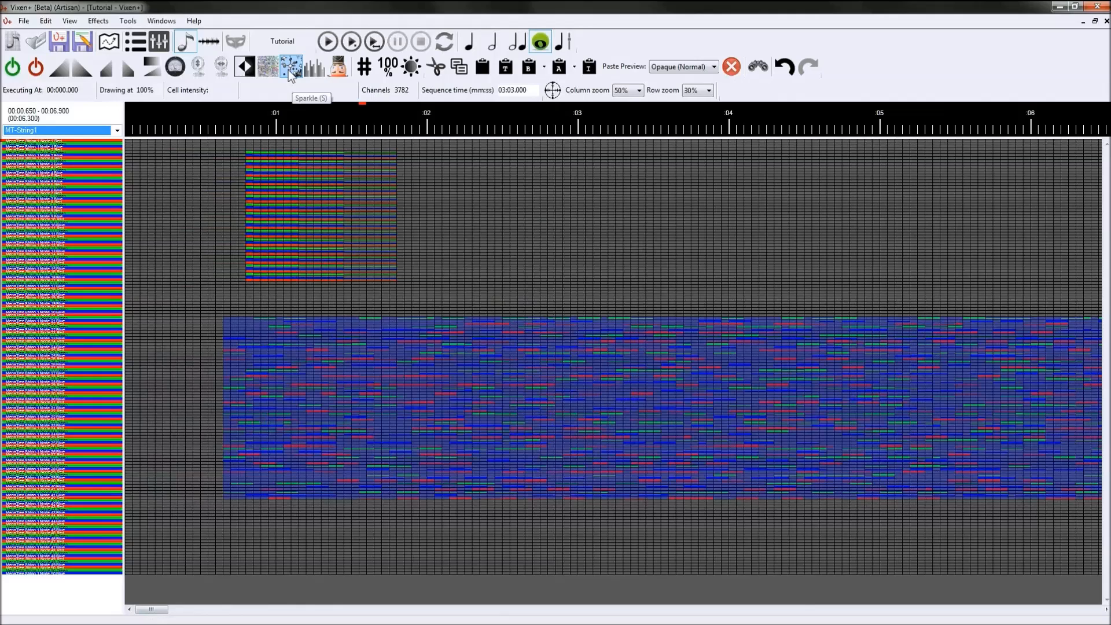
pyautogui.click(288, 70)
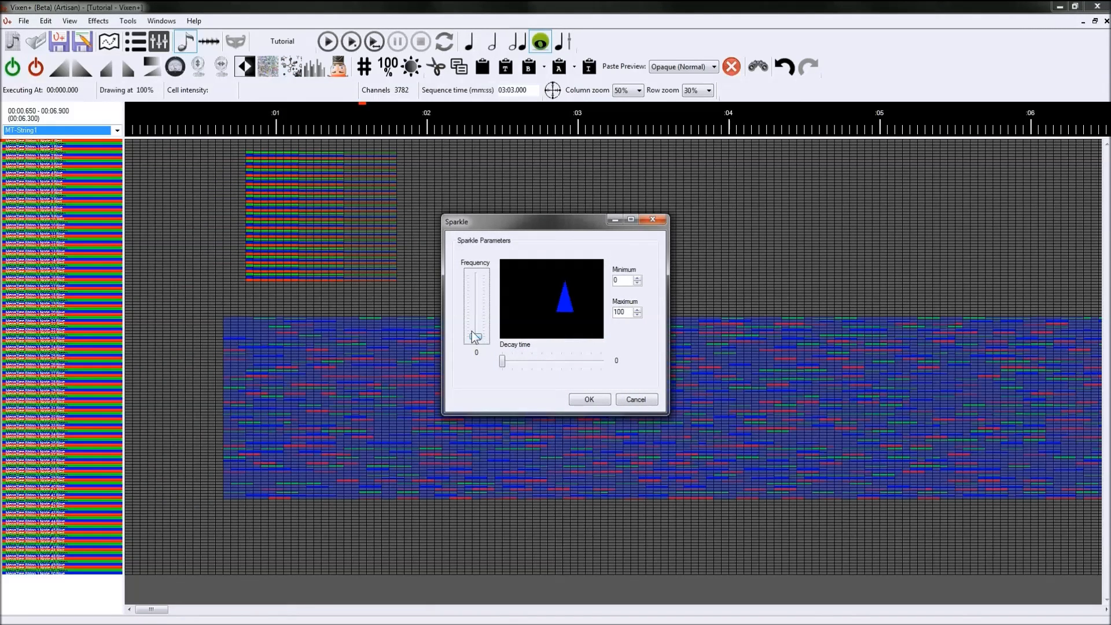
pyautogui.moveTo(476, 337); pyautogui.dragTo(476, 294)
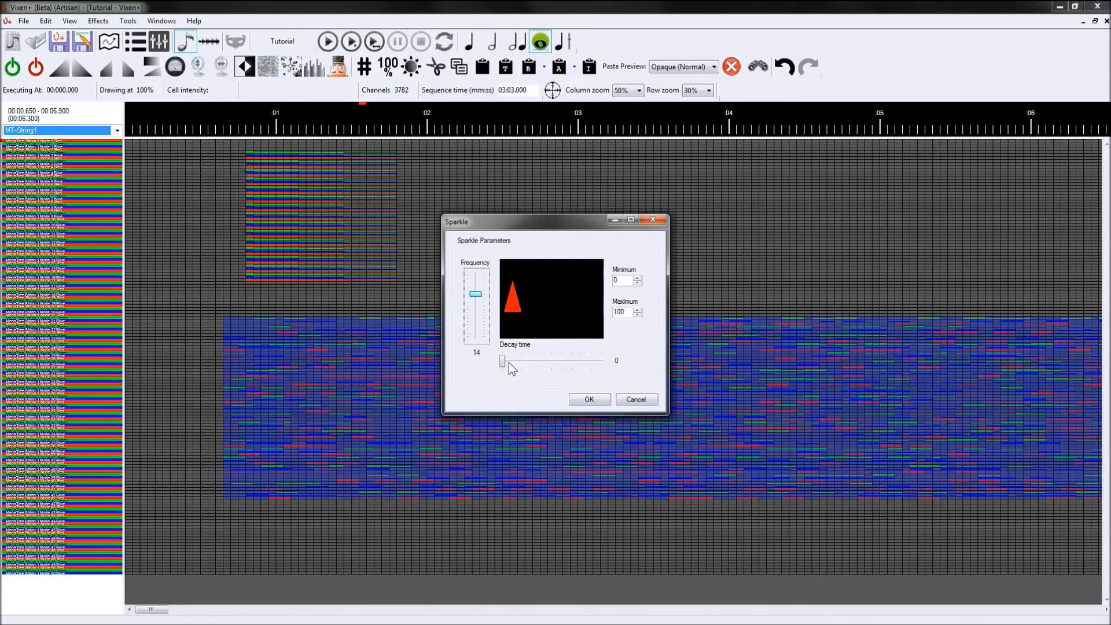
pyautogui.moveTo(508, 363); pyautogui.dragTo(538, 364)
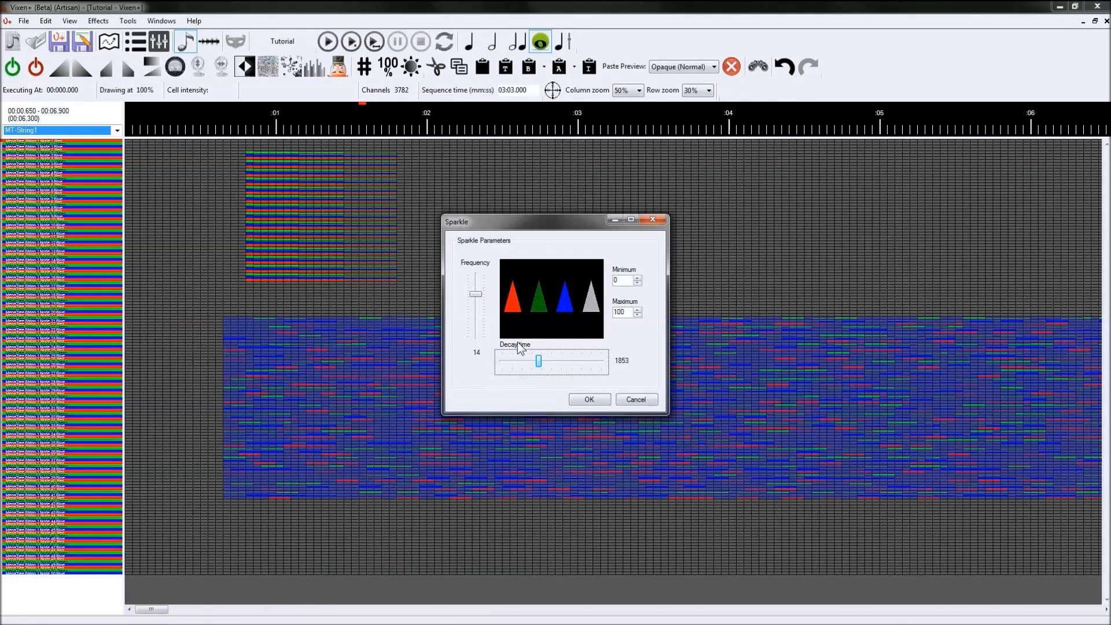
pyautogui.moveTo(476, 295); pyautogui.dragTo(476, 316)
pyautogui.moveTo(538, 361); pyautogui.dragTo(531, 362)
pyautogui.click(596, 401)
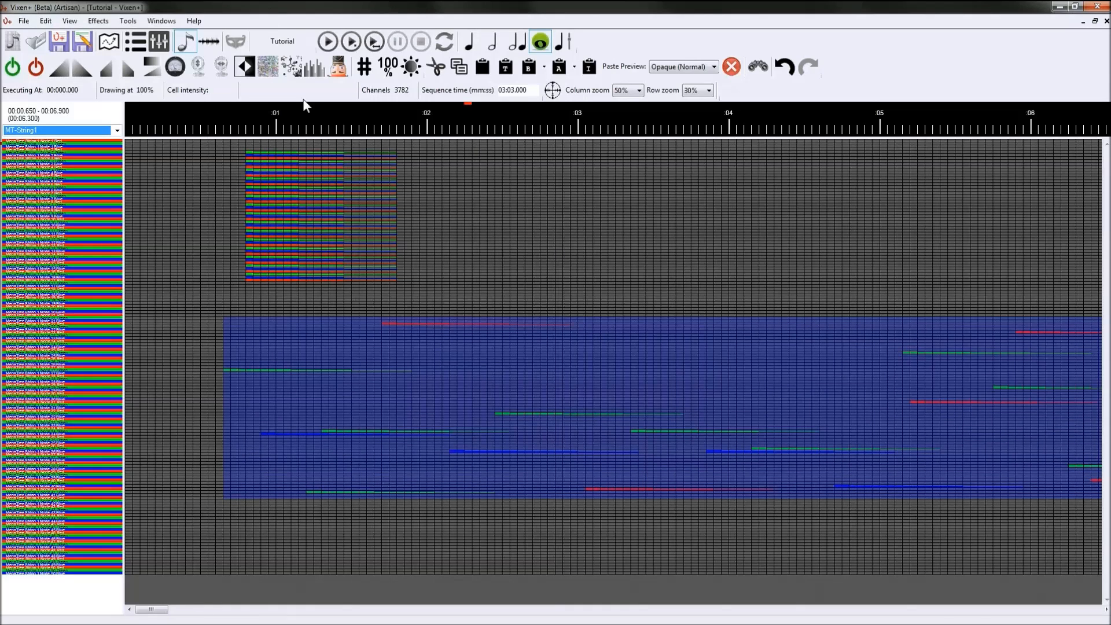
# Step: Apply a Shimmer (dimming) effect with a high frequency to the selected block, and view the Nutcracker effect generator without rendering anything
pyautogui.click(315, 74)
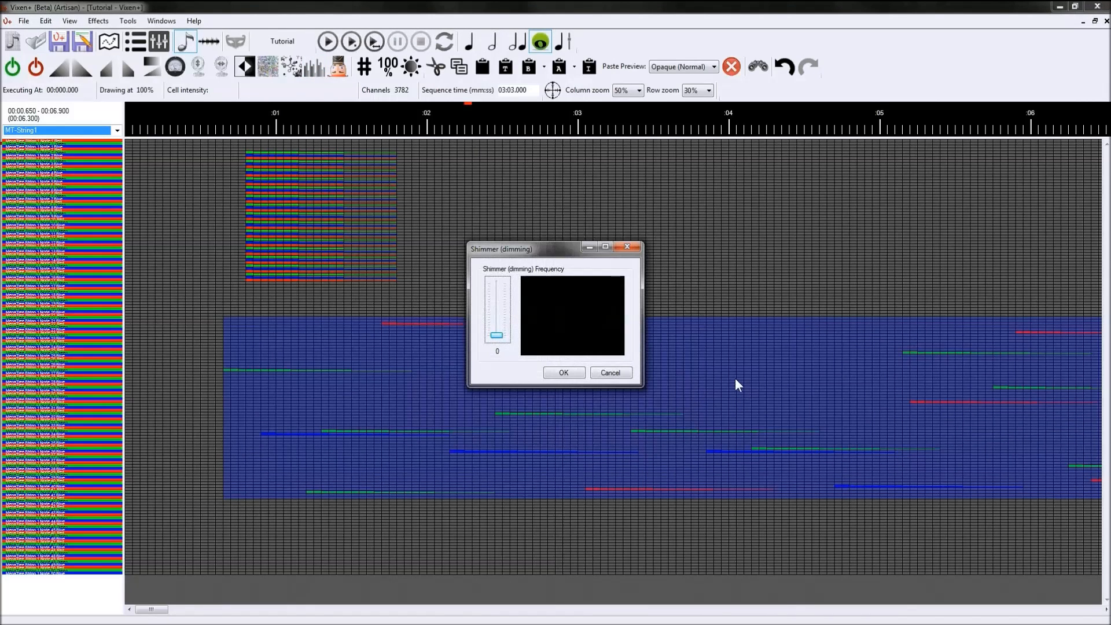
pyautogui.moveTo(495, 336); pyautogui.dragTo(500, 289)
pyautogui.click(563, 373)
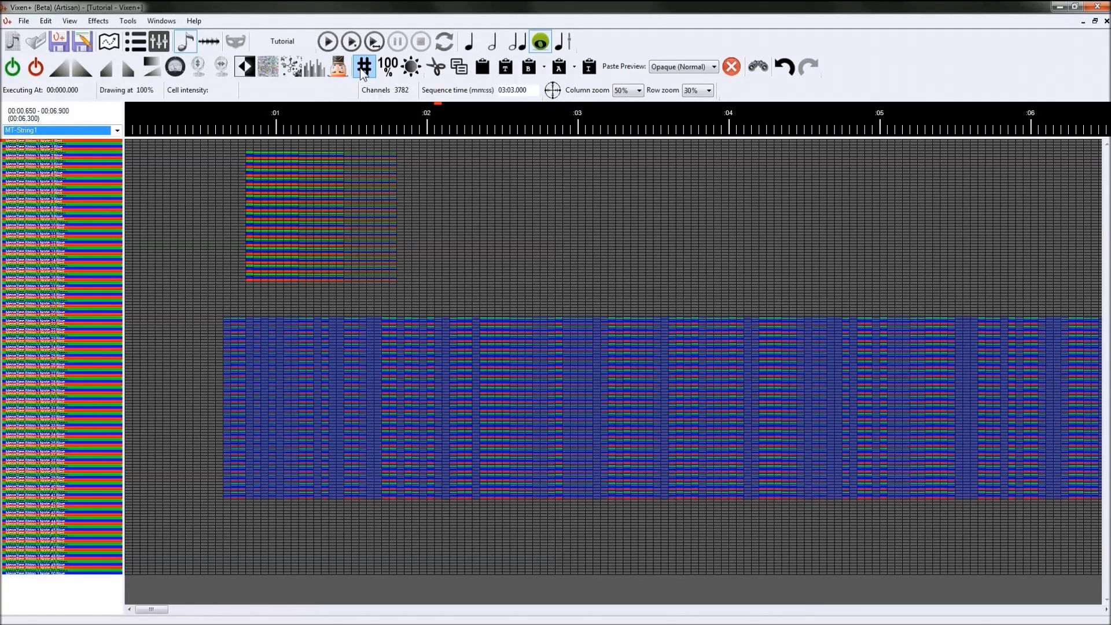
pyautogui.click(336, 71)
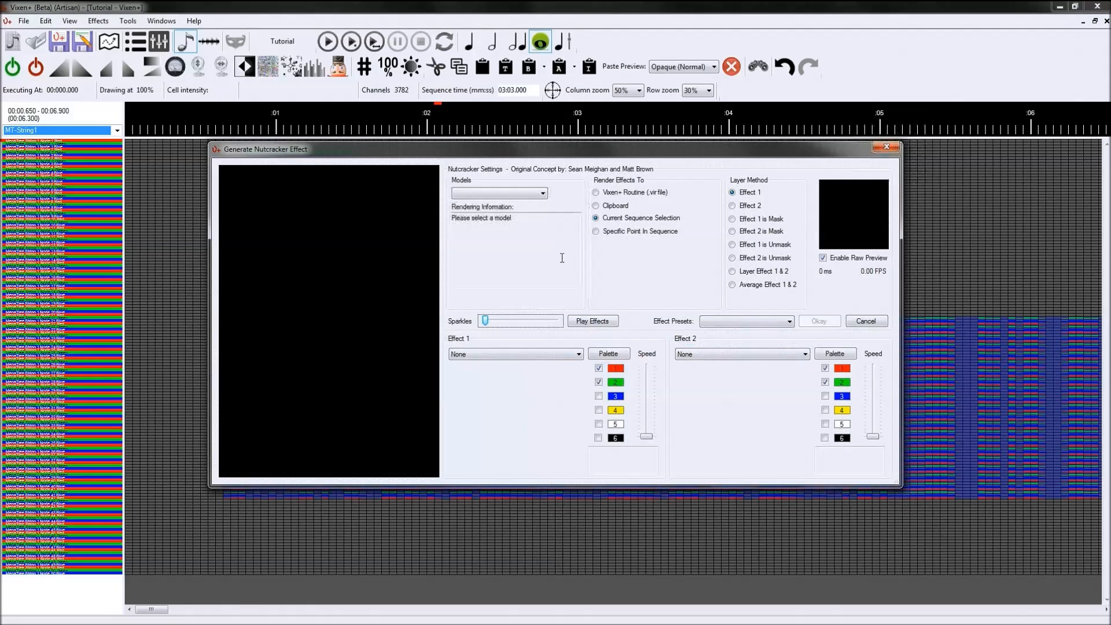
pyautogui.click(885, 147)
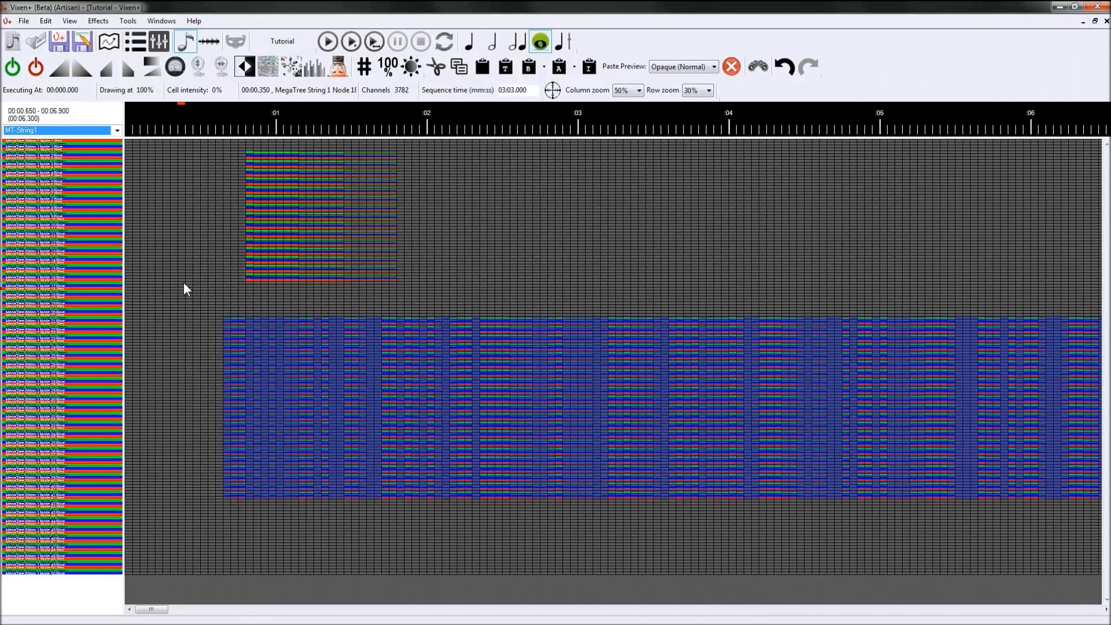
# Step: Show the All Channels group in the grid and set the row zoom to 100%
pyautogui.click(118, 131)
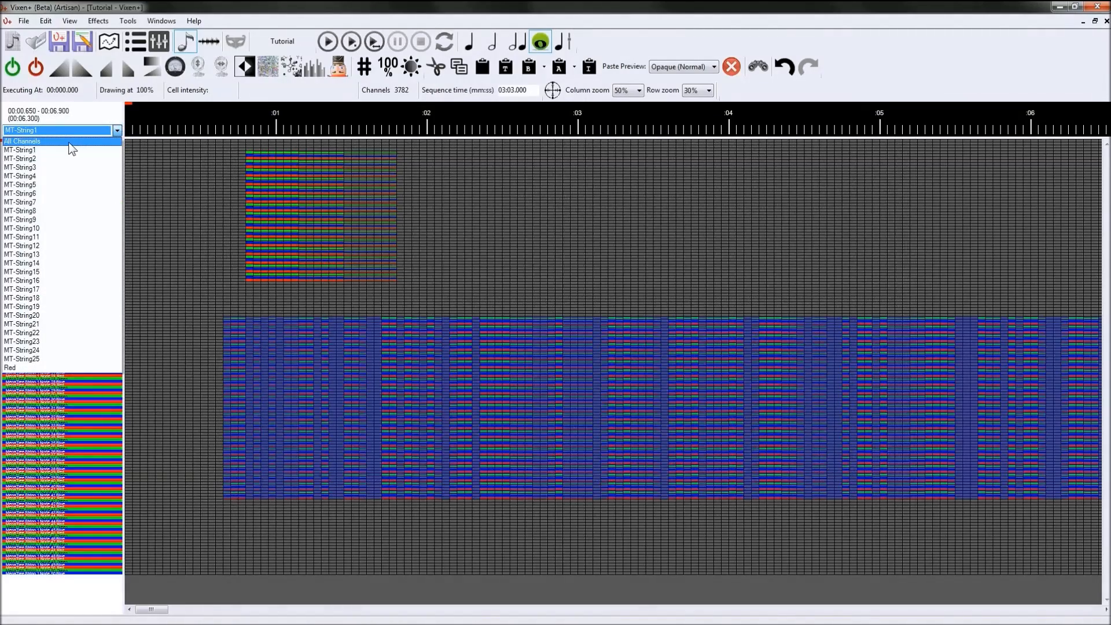
pyautogui.click(68, 141)
pyautogui.moveTo(1107, 153)
pyautogui.mouseDown()
pyautogui.moveTo(1106, 591)
pyautogui.moveTo(1106, 154)
pyautogui.mouseUp()
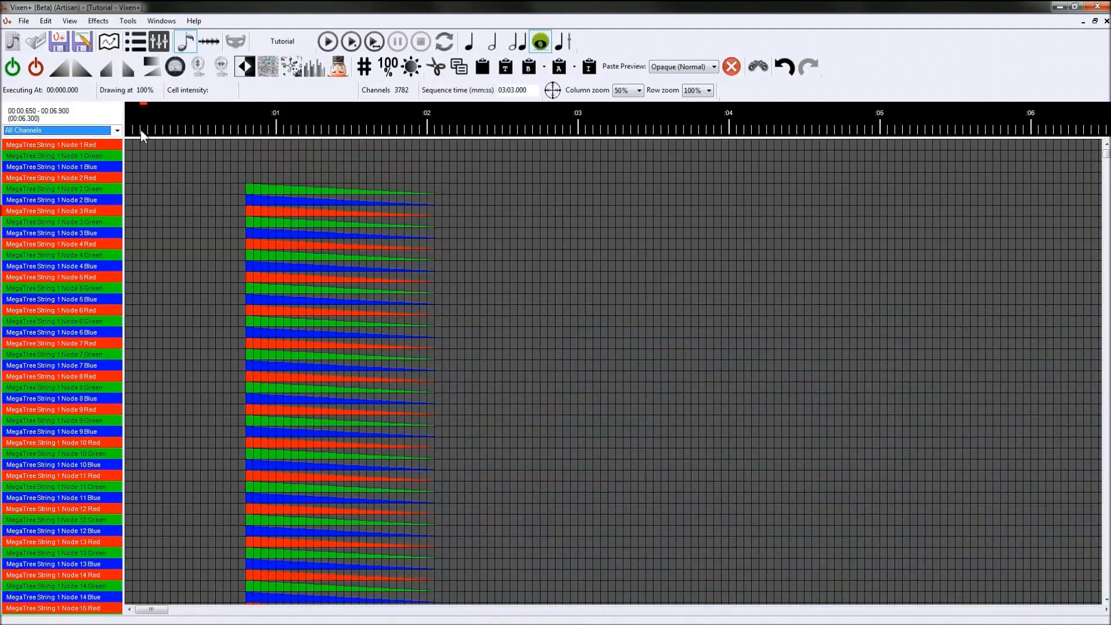
# Step: Show only the MT-String1 channel group in the grid, look through the group list, and return to All Channels
pyautogui.click(118, 130)
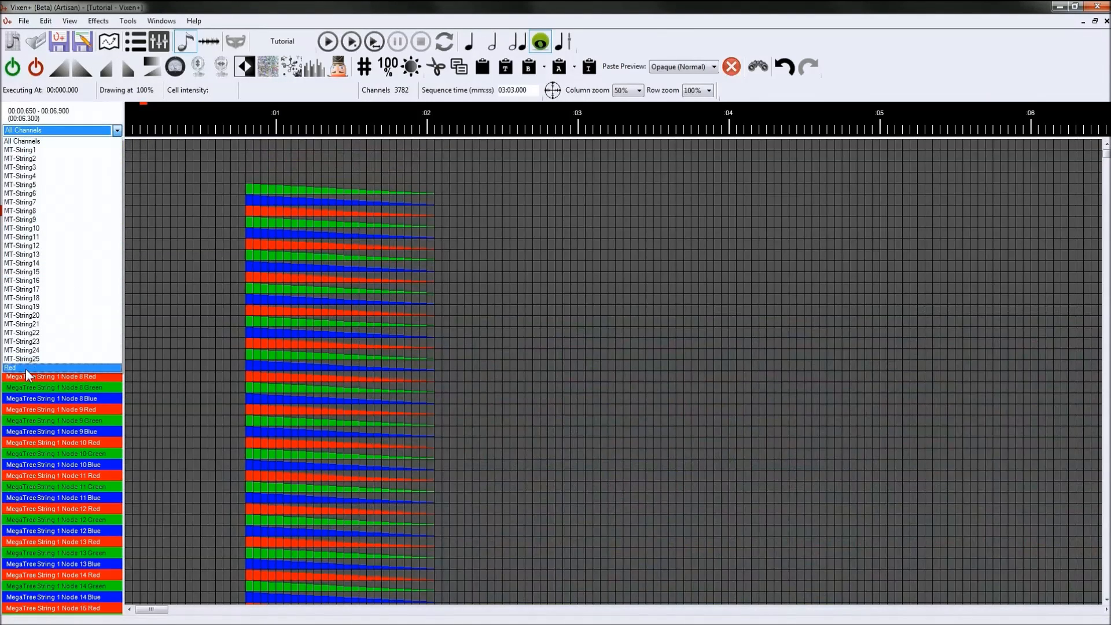
pyautogui.click(23, 150)
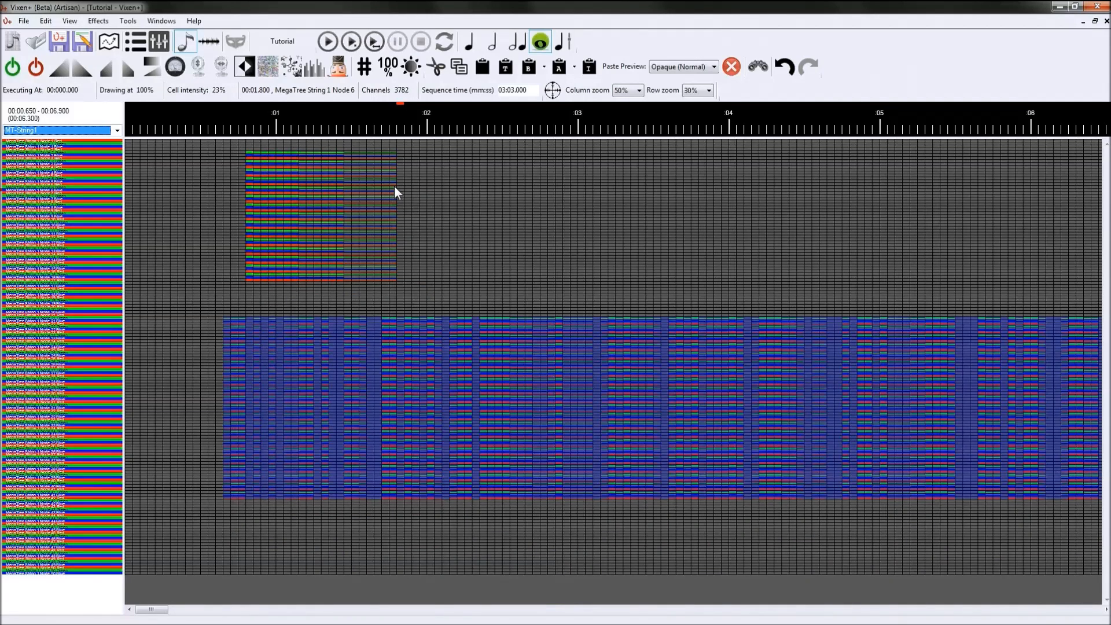
pyautogui.click(116, 131)
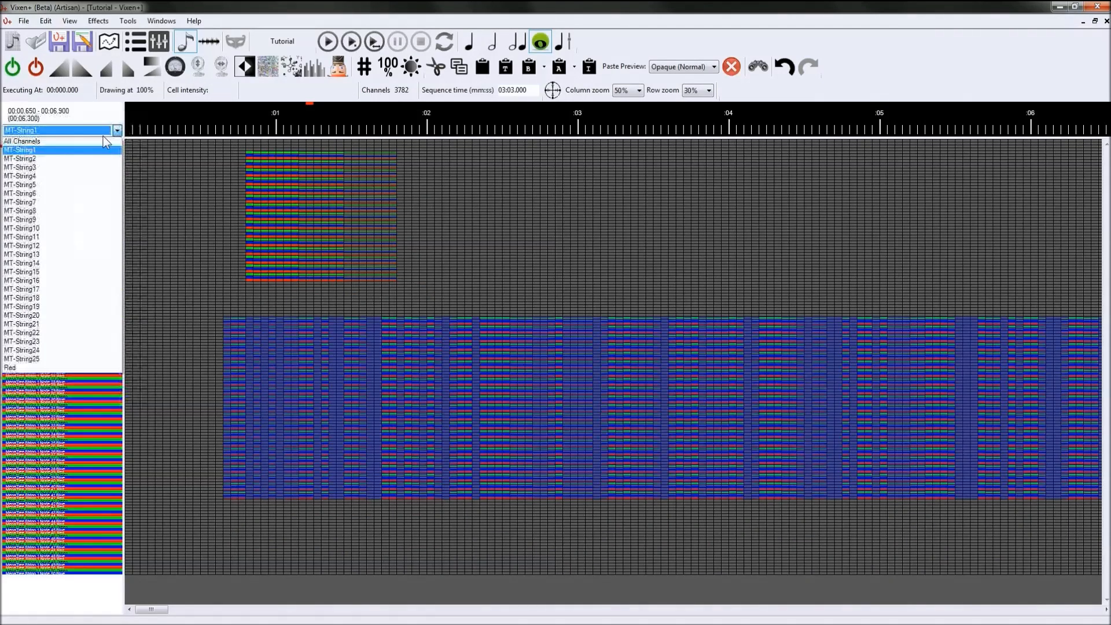
pyautogui.click(117, 132)
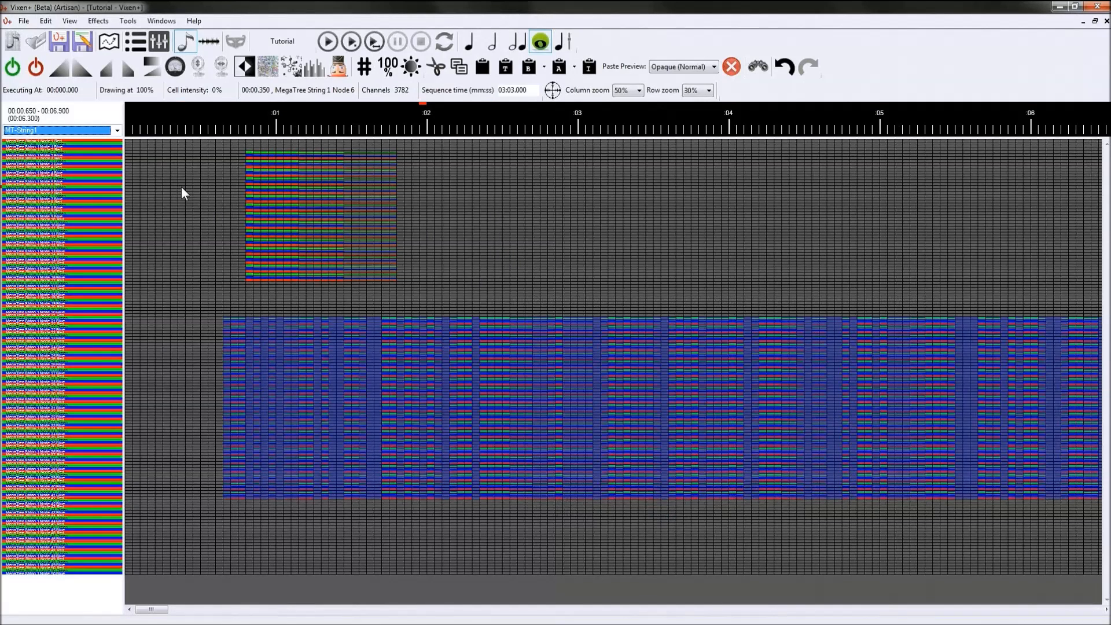
pyautogui.click(117, 131)
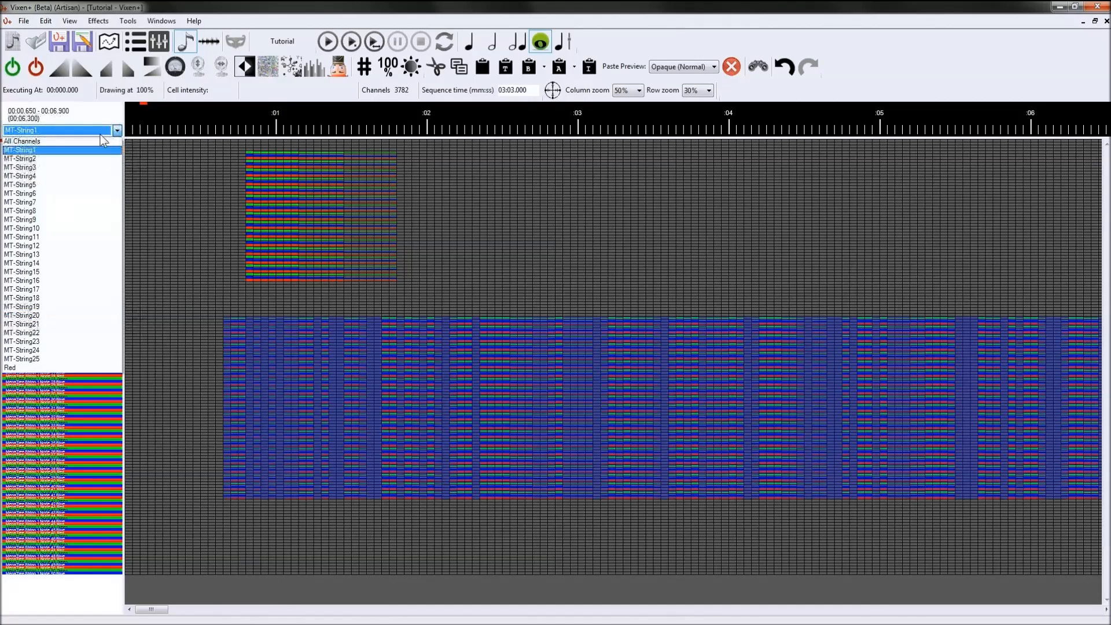
pyautogui.click(116, 140)
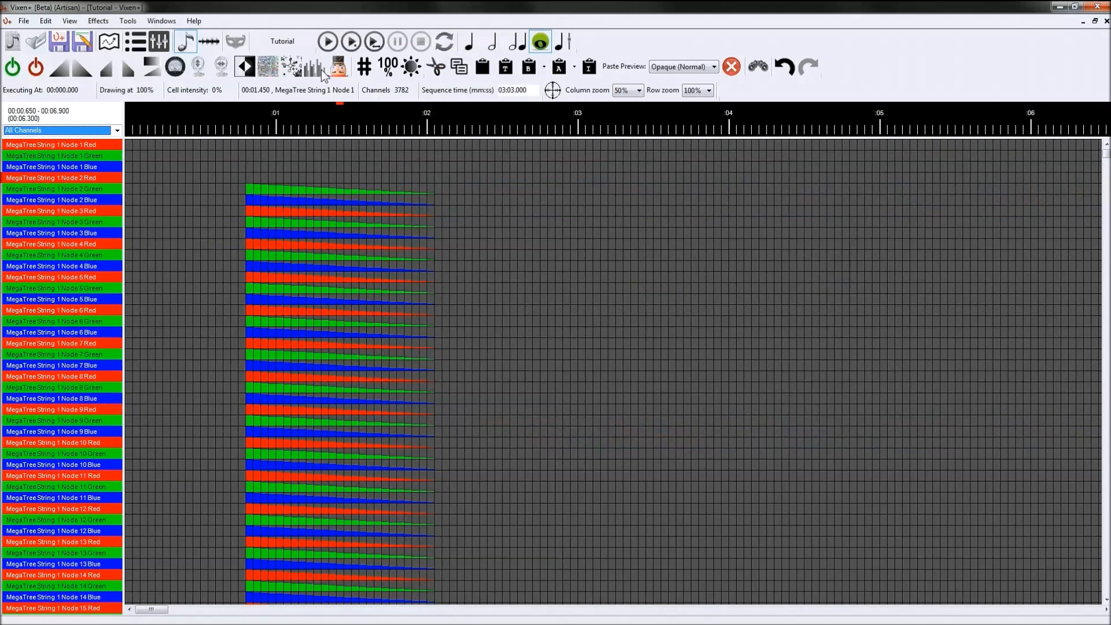
# Step: Check the plug-ins of the Tutorial profile and save the profile changes while closing the profile manager
pyautogui.click(281, 47)
pyautogui.click(317, 183)
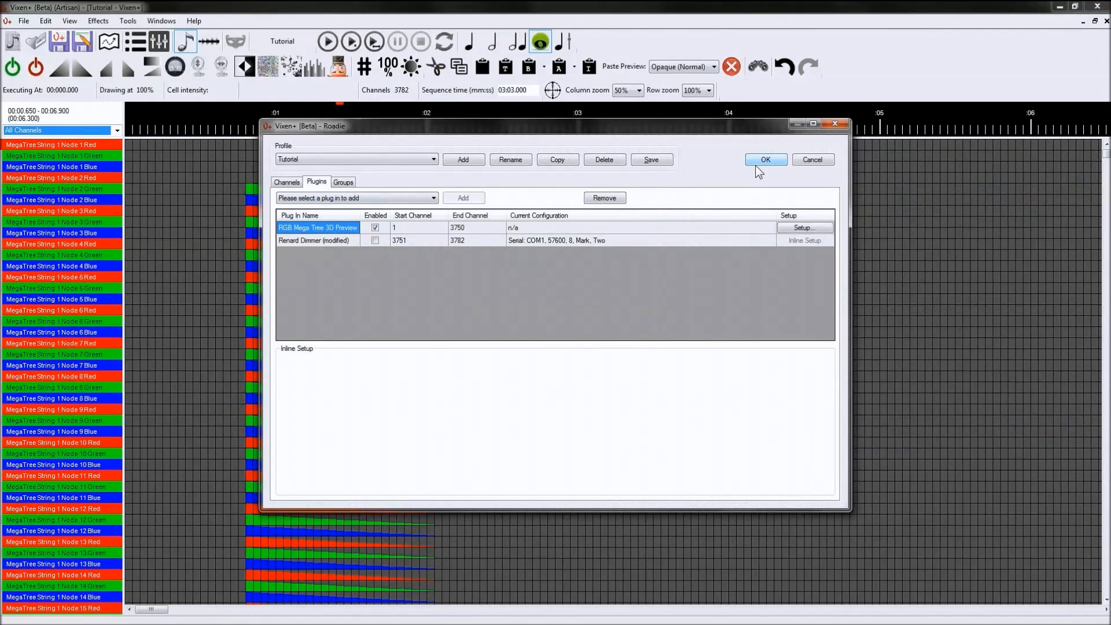
pyautogui.click(801, 162)
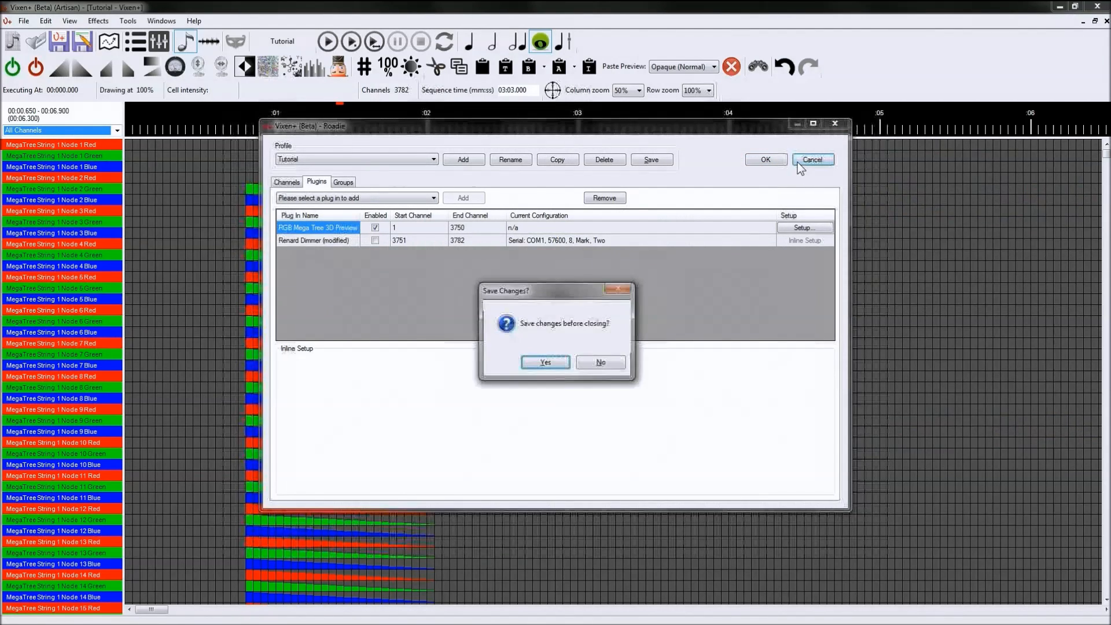
pyautogui.click(543, 362)
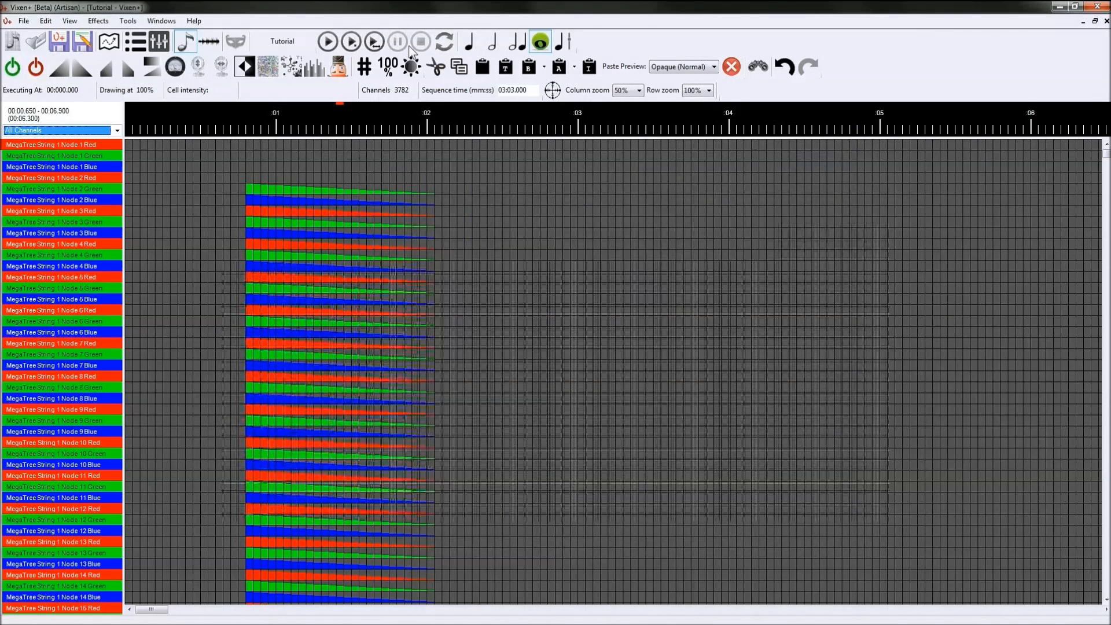
# Step: Play the sequence from the start with the Preview window maximized, and stop playback
pyautogui.click(328, 42)
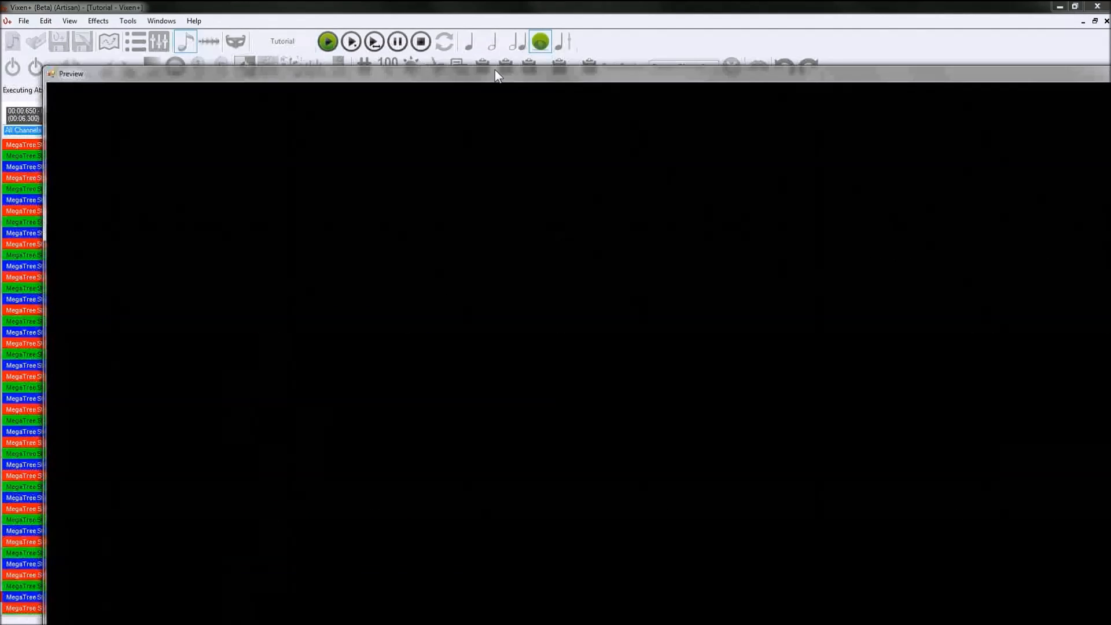
pyautogui.doubleClick(495, 70)
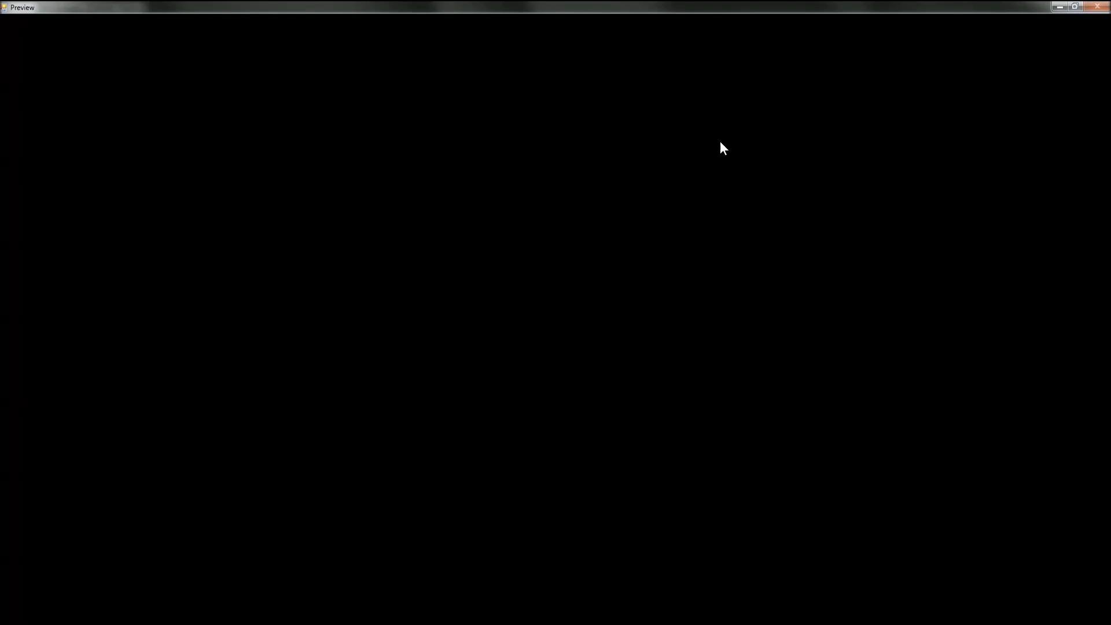
pyautogui.press('F8')
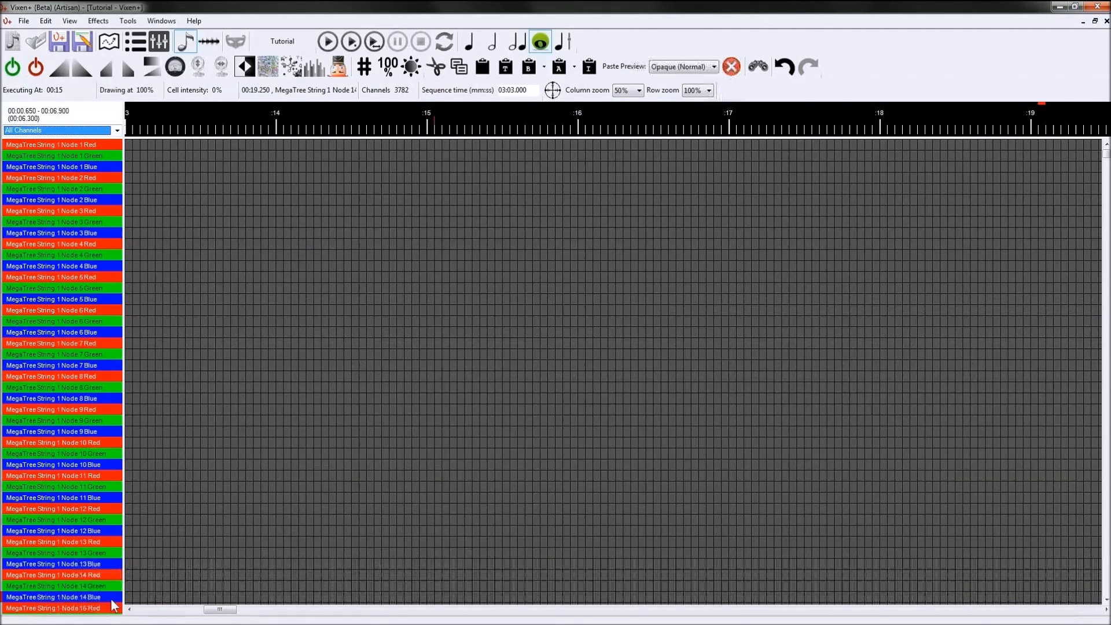
# Step: From the sequence's first cell, open the Nutcracker effect generator and create a 360-degree Tree model named Mega with 25 strings
pyautogui.moveTo(220, 609); pyautogui.dragTo(151, 609)
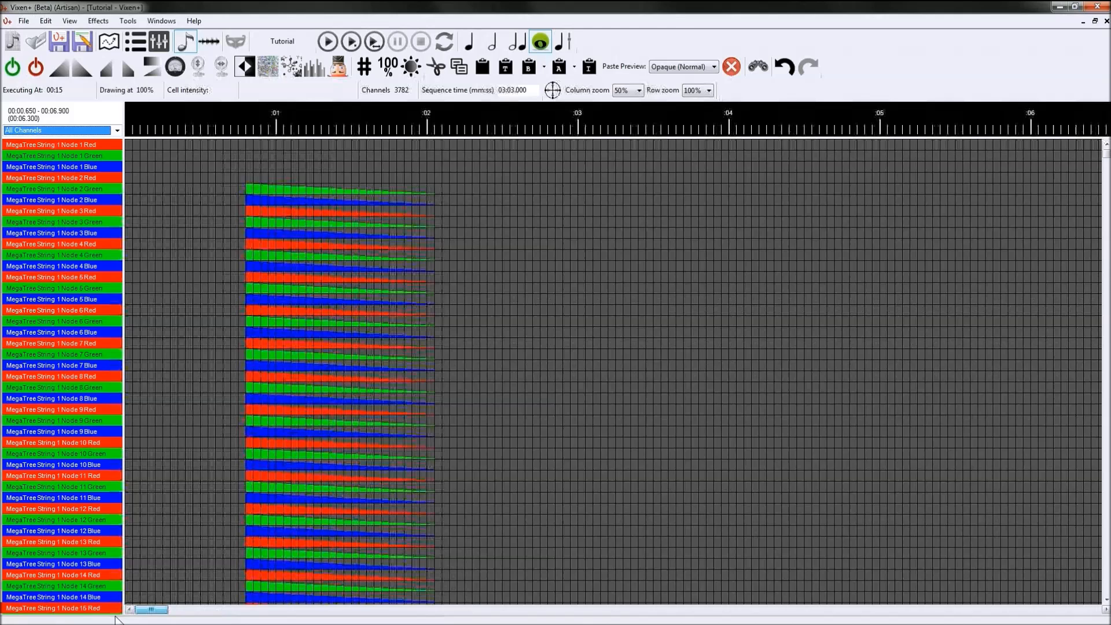
pyautogui.click(128, 144)
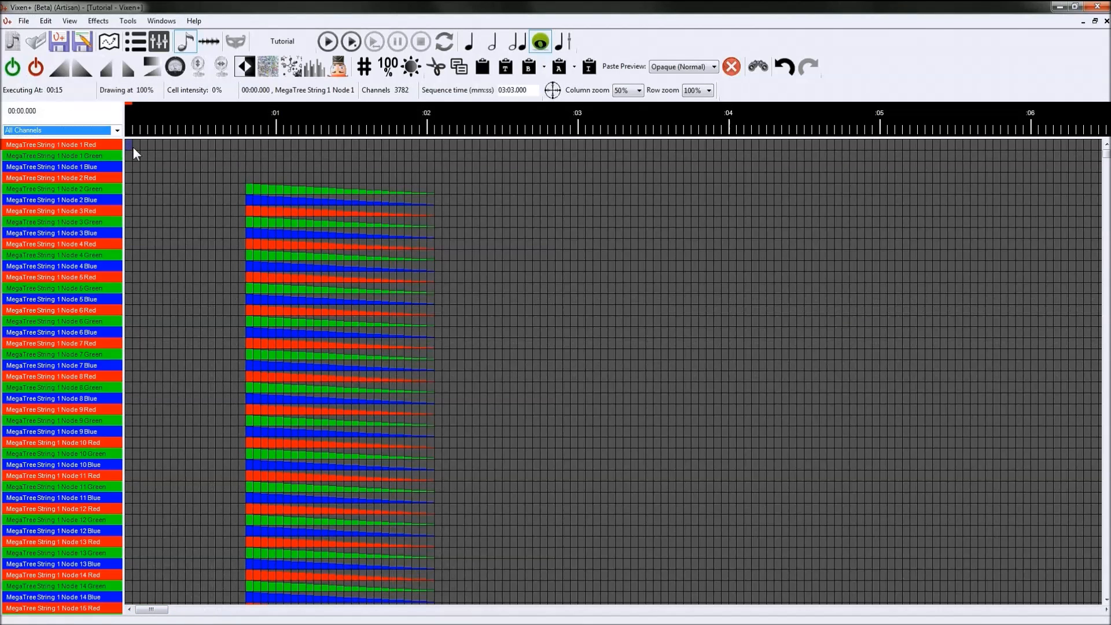
pyautogui.click(338, 67)
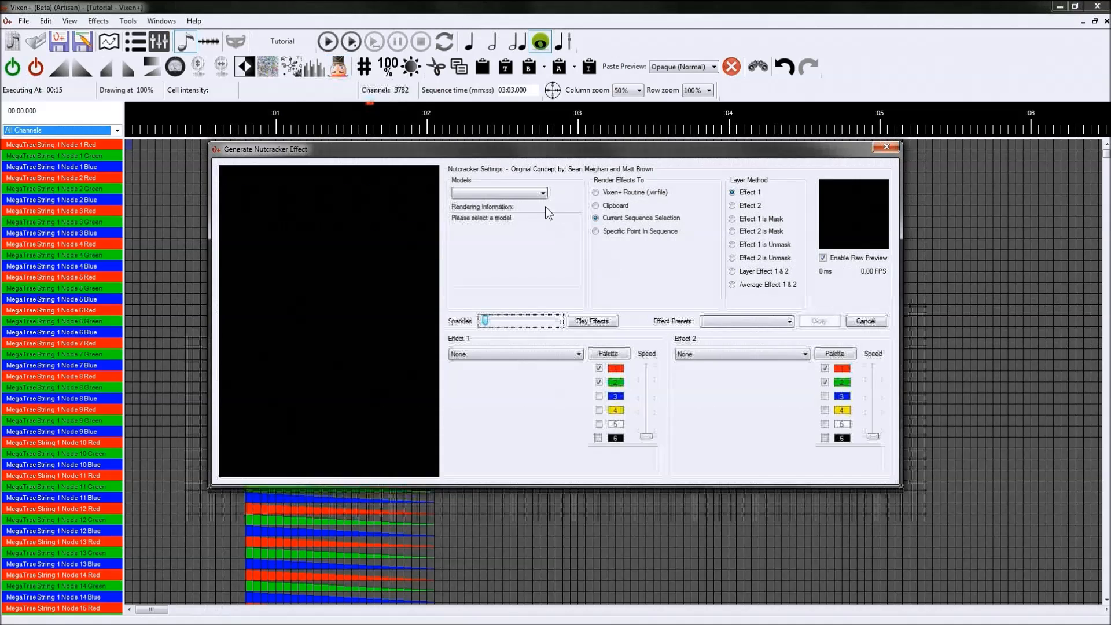
pyautogui.click(541, 194)
pyautogui.click(503, 203)
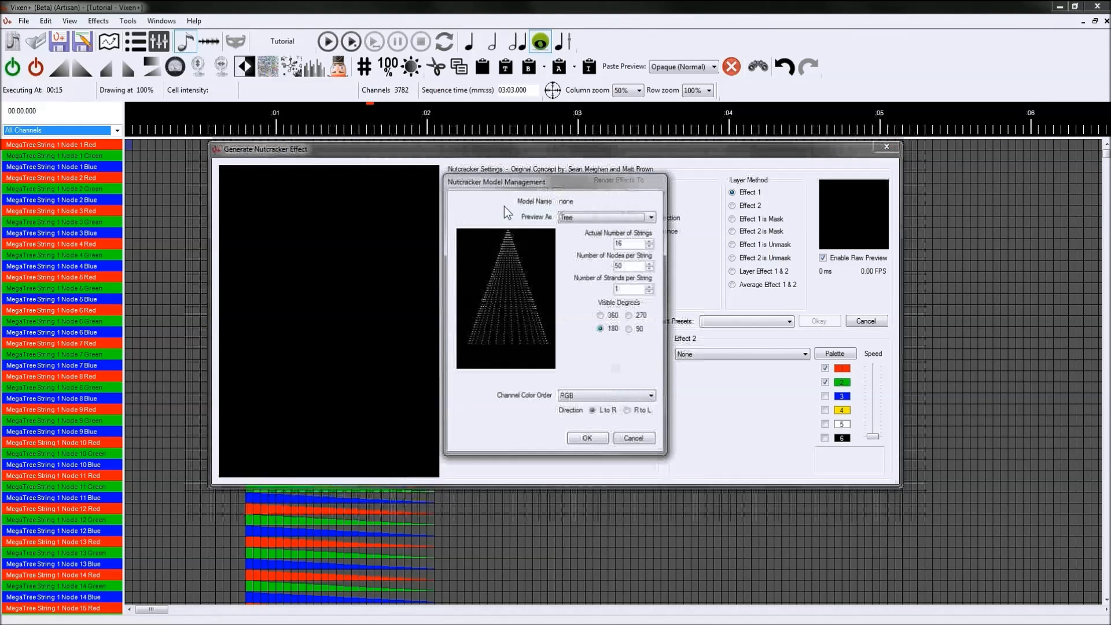
pyautogui.write('25')
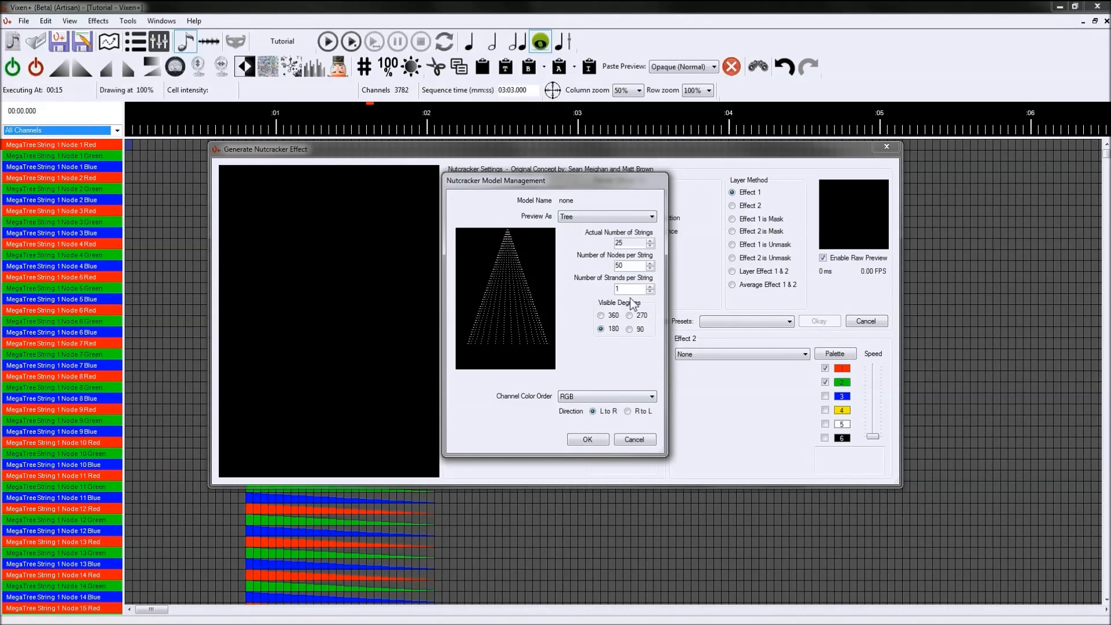
pyautogui.click(601, 316)
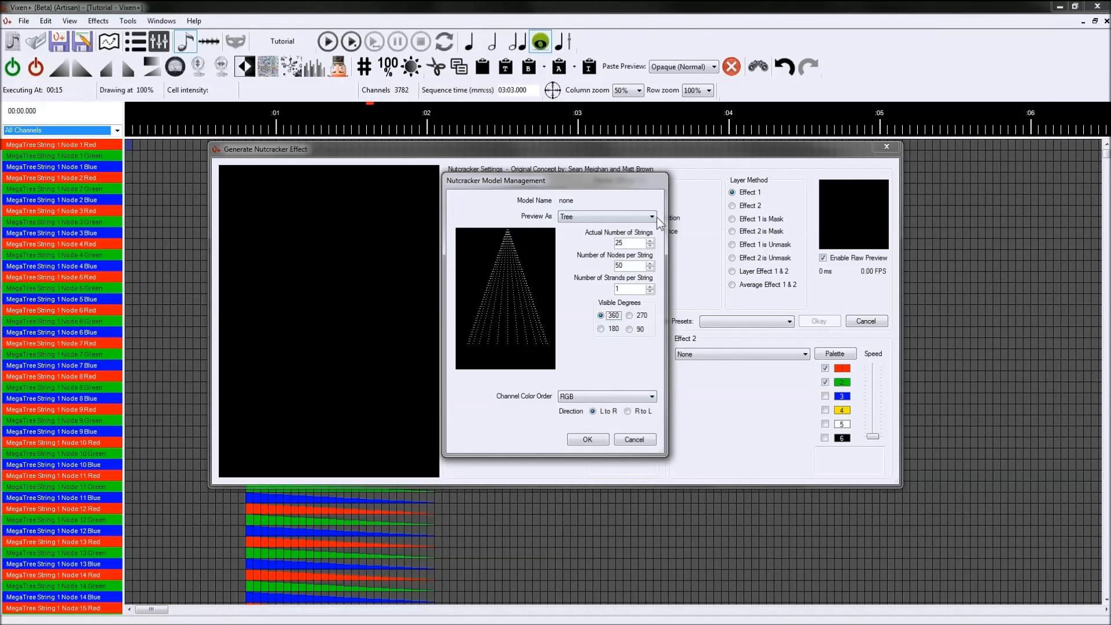
pyautogui.click(579, 440)
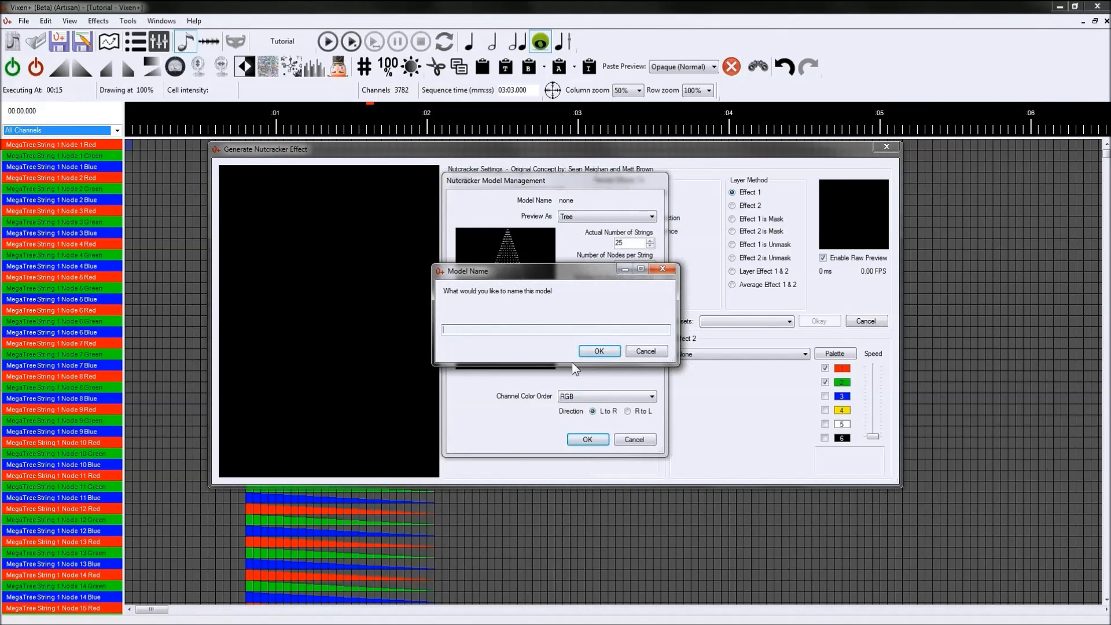
pyautogui.write('Mega')
pyautogui.click(599, 351)
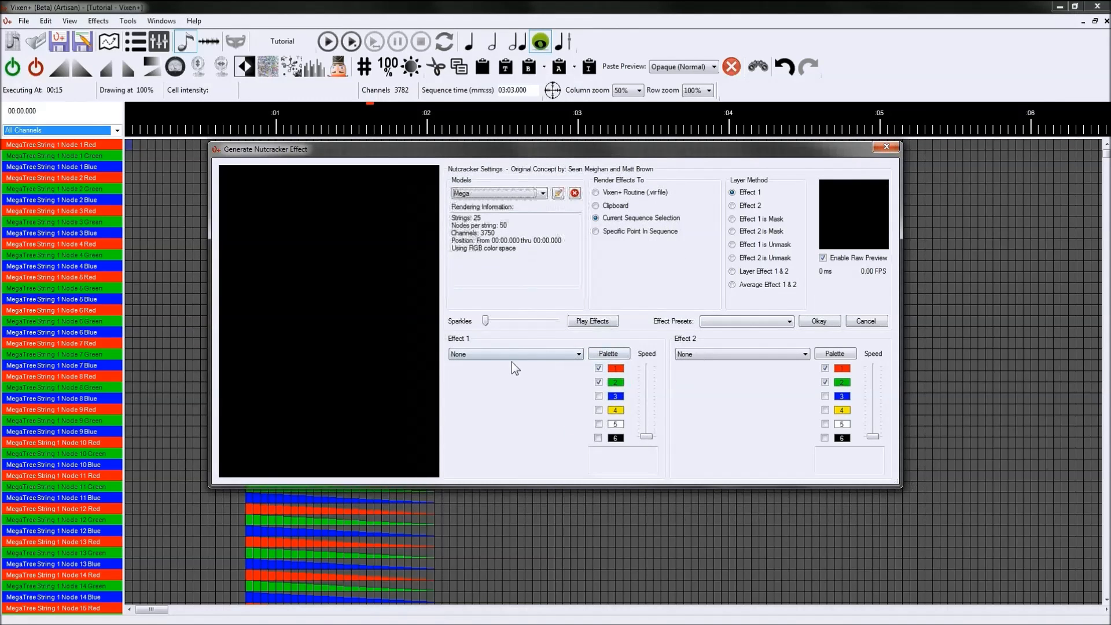
# Step: Choose Butterfly as Effect 1 and render to a specific point in the sequence, with start event 0 and 100 events
pyautogui.click(580, 354)
pyautogui.click(458, 373)
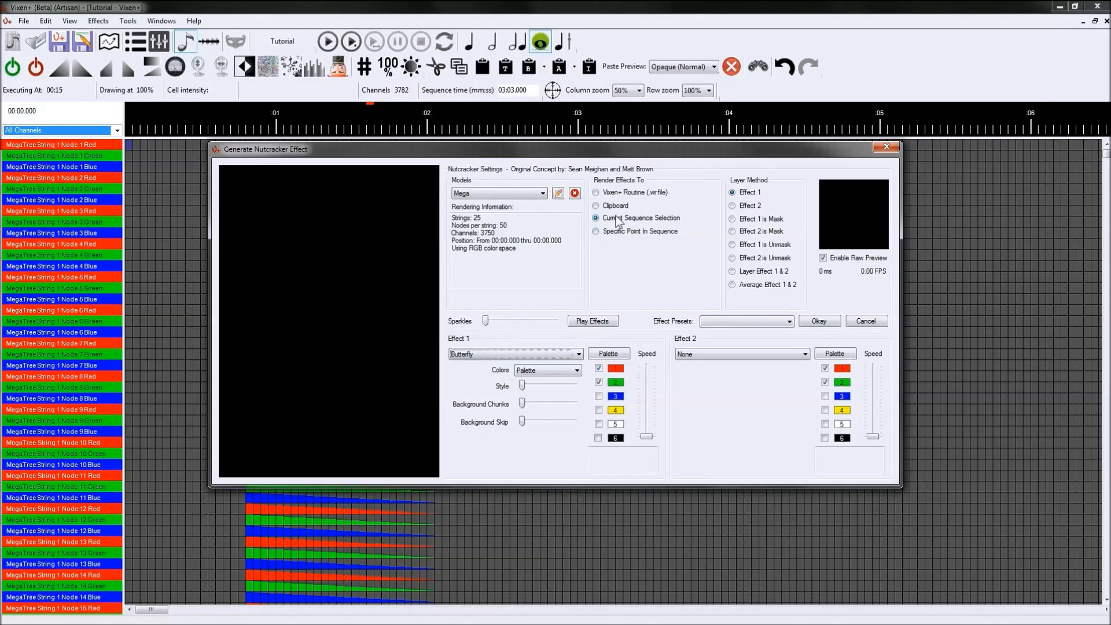
pyautogui.click(596, 232)
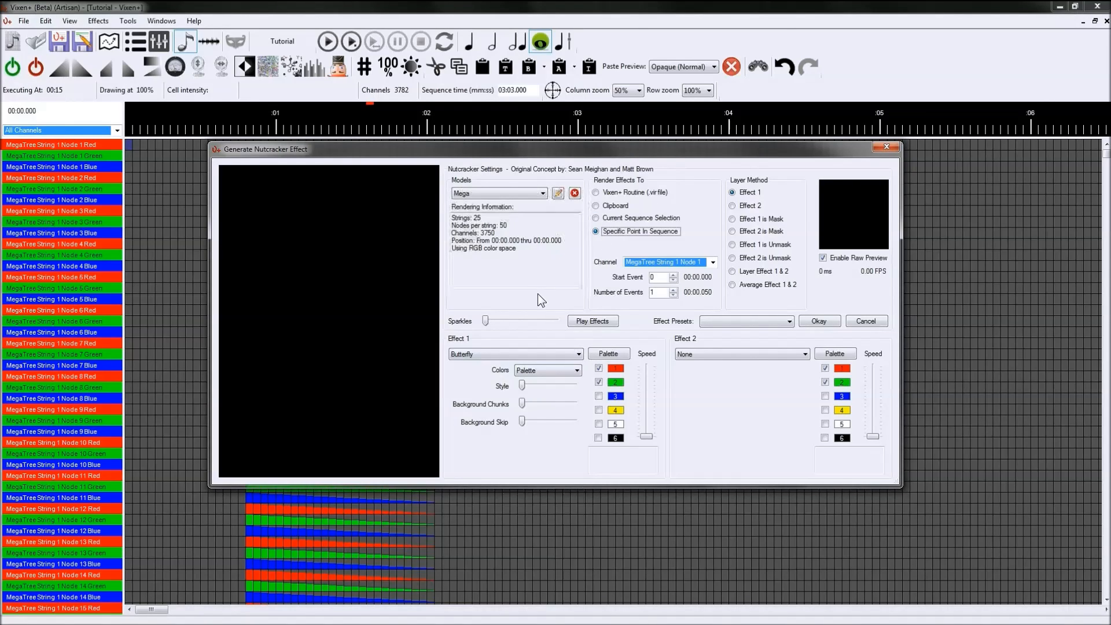
pyautogui.doubleClick(654, 292)
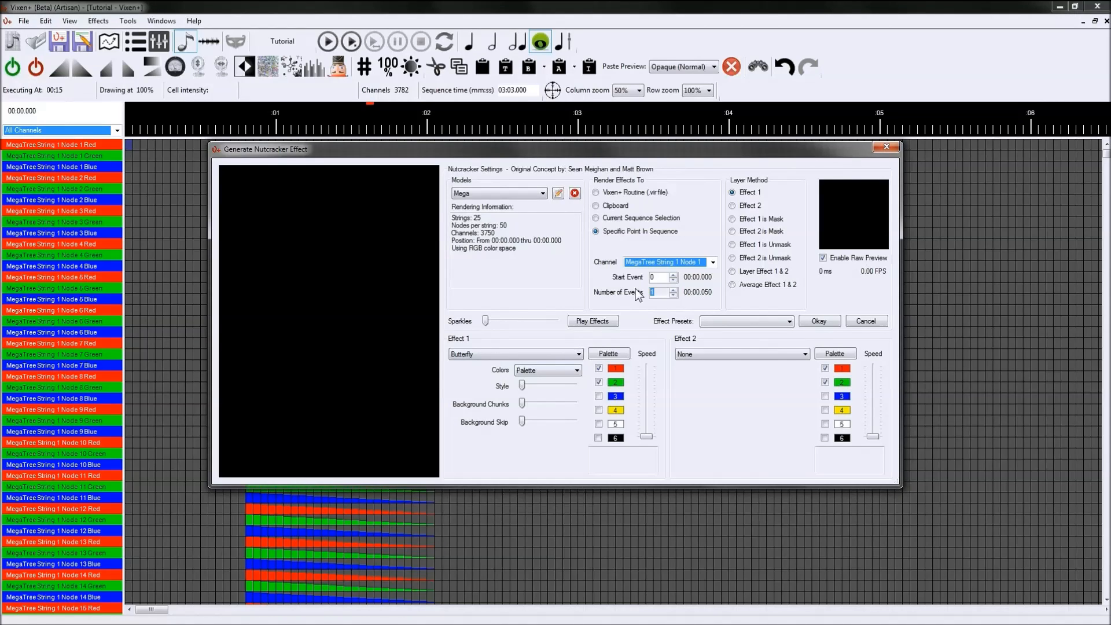
pyautogui.write('100')
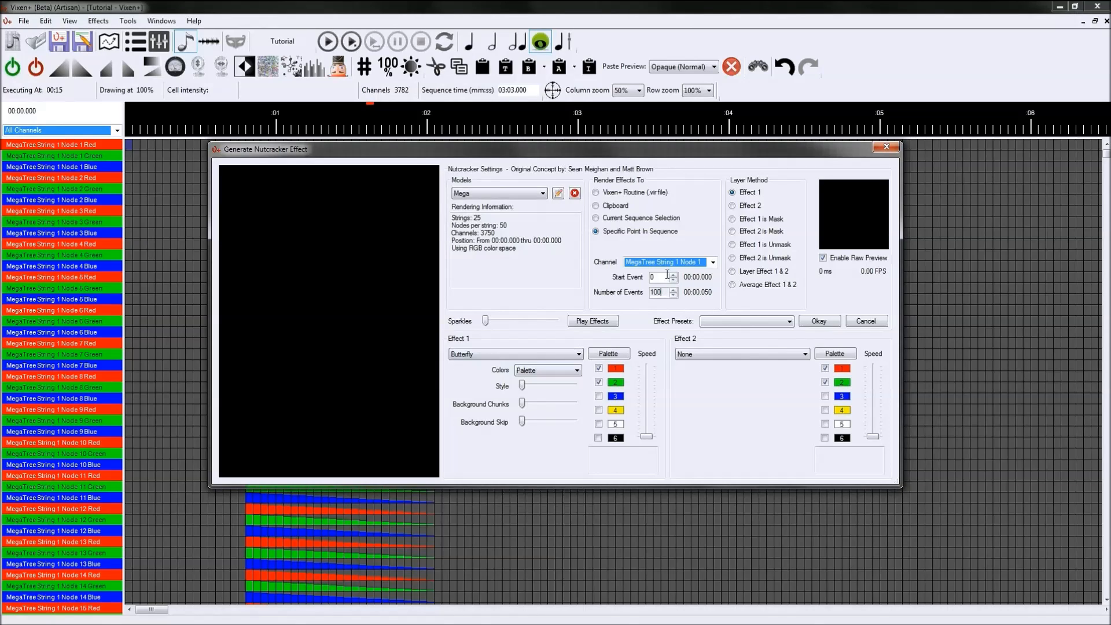
pyautogui.click(665, 276)
# Step: Preview the Butterfly effect, raise its speed, enable the blue palette colour, slightly increase Background Chunks, and render it into the sequence
pyautogui.click(596, 320)
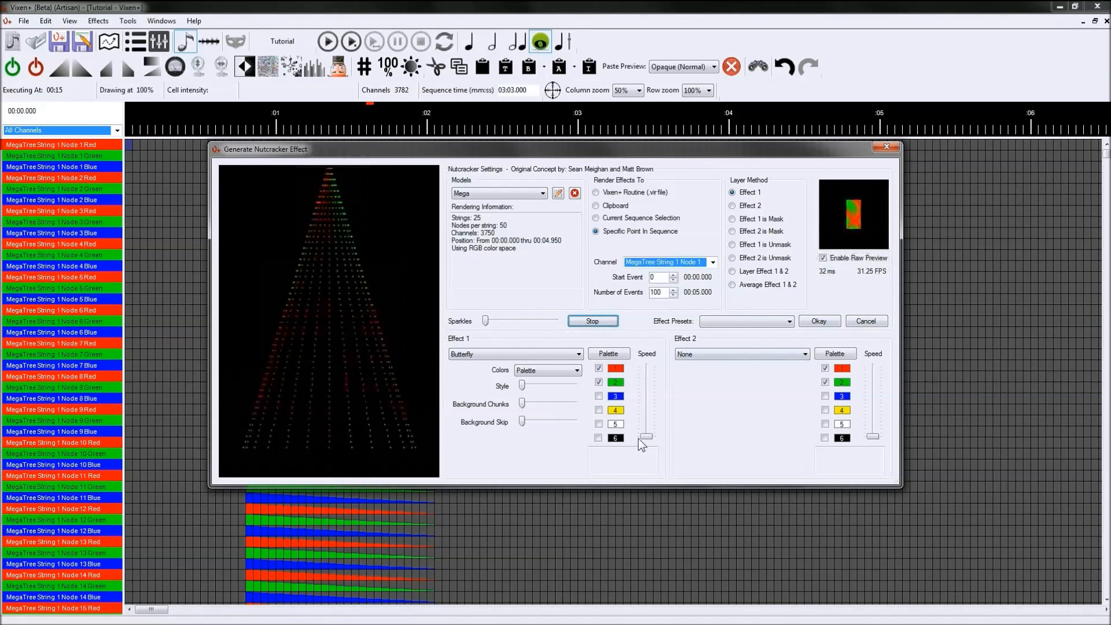
pyautogui.moveTo(646, 436); pyautogui.dragTo(657, 381)
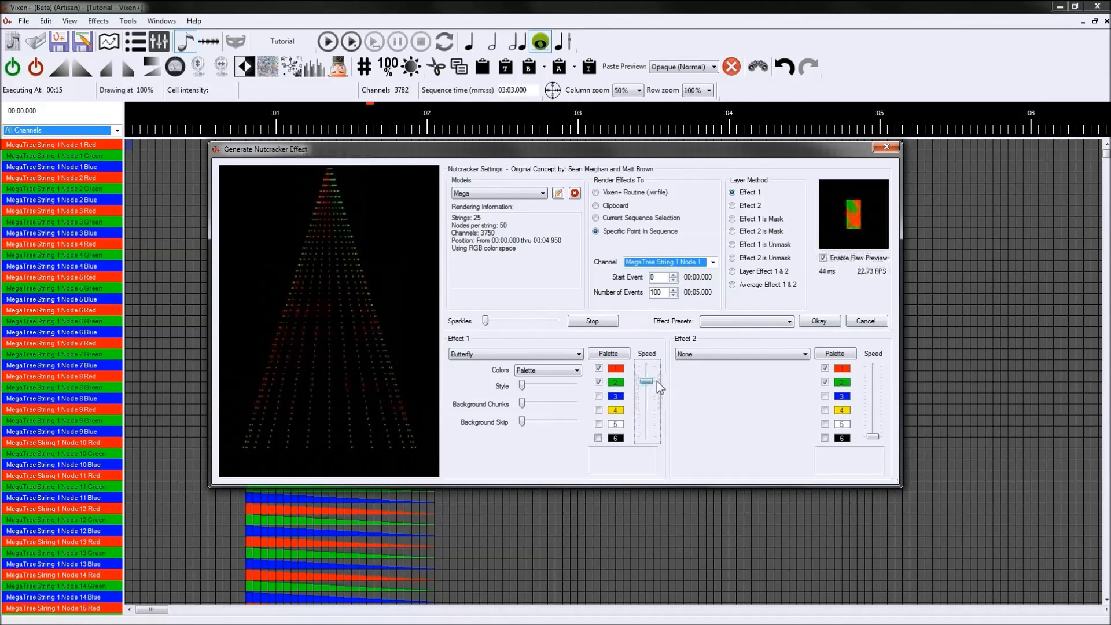
pyautogui.click(598, 396)
pyautogui.click(522, 385)
pyautogui.moveTo(522, 385)
pyautogui.mouseDown()
pyautogui.moveTo(575, 385)
pyautogui.moveTo(511, 389)
pyautogui.moveTo(527, 404)
pyautogui.mouseUp()
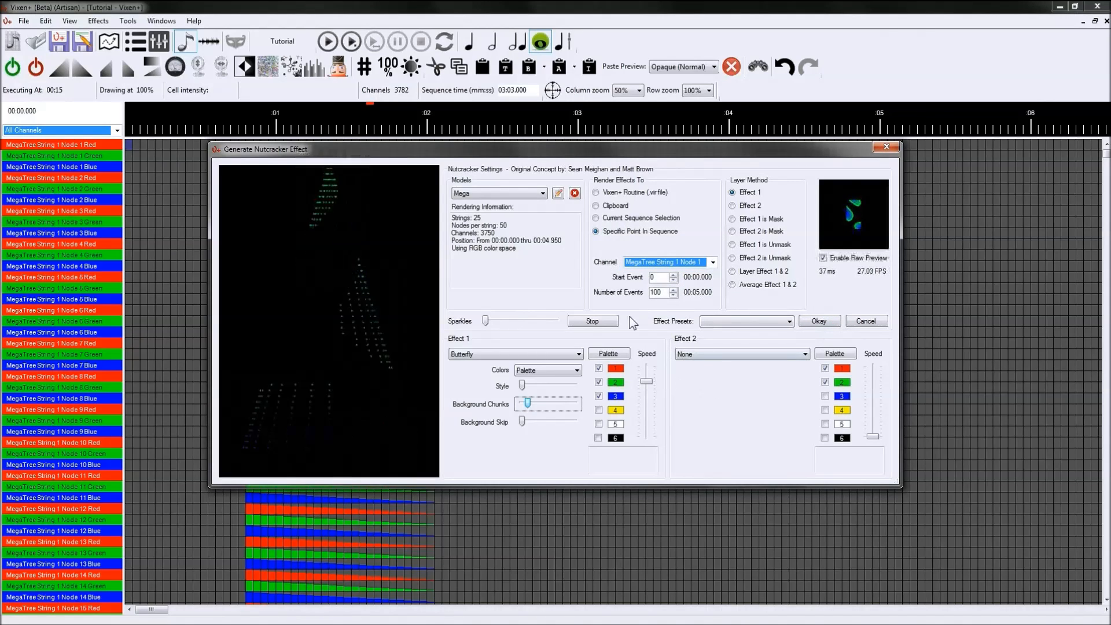
pyautogui.click(614, 322)
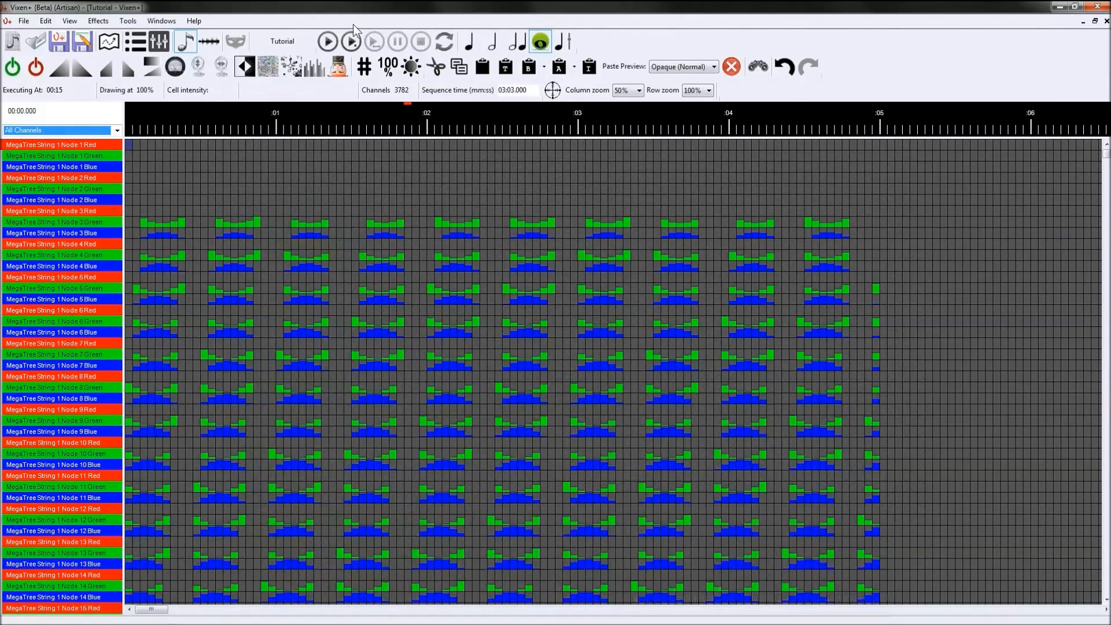
# Step: Play the sequence with the rendered Butterfly effect in the Preview window, repositioning the window and pausing before stopping playback
pyautogui.click(327, 45)
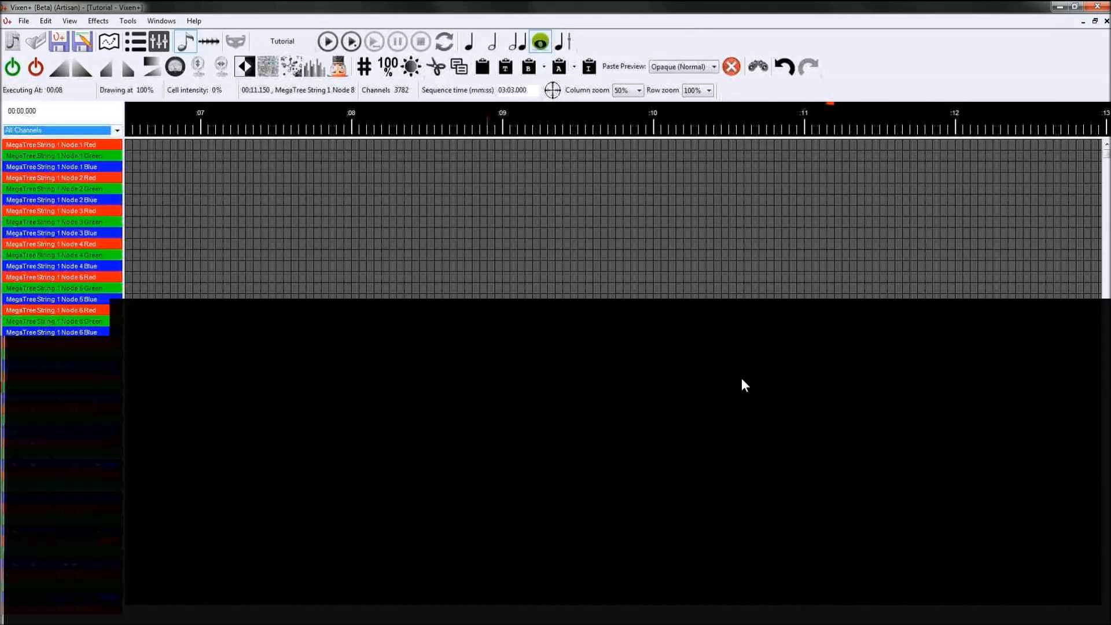
pyautogui.click(327, 46)
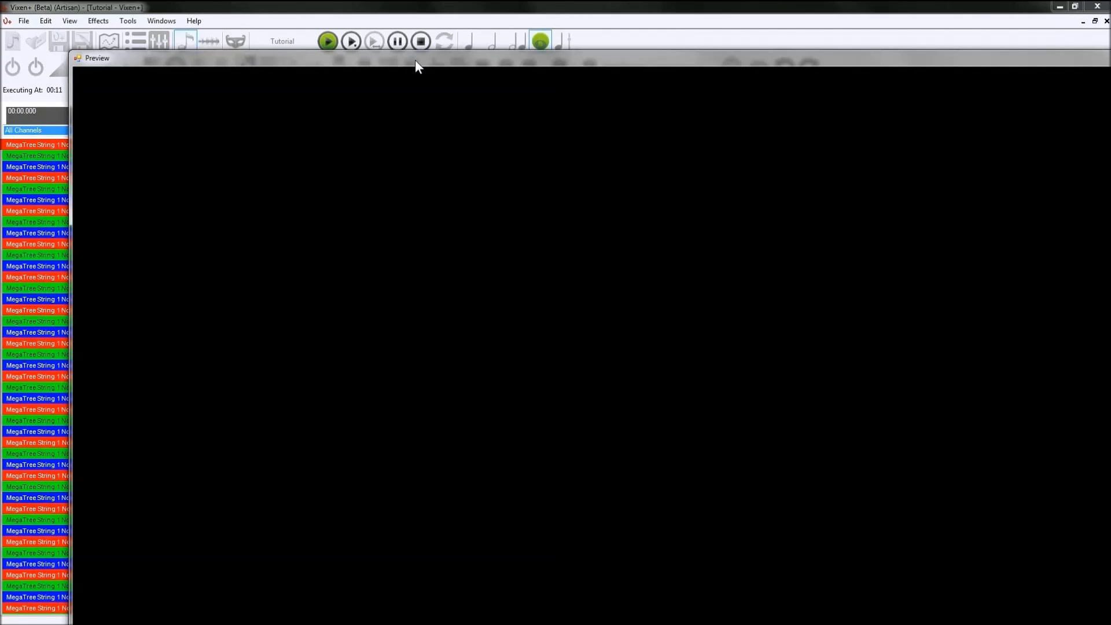
pyautogui.press('F7')
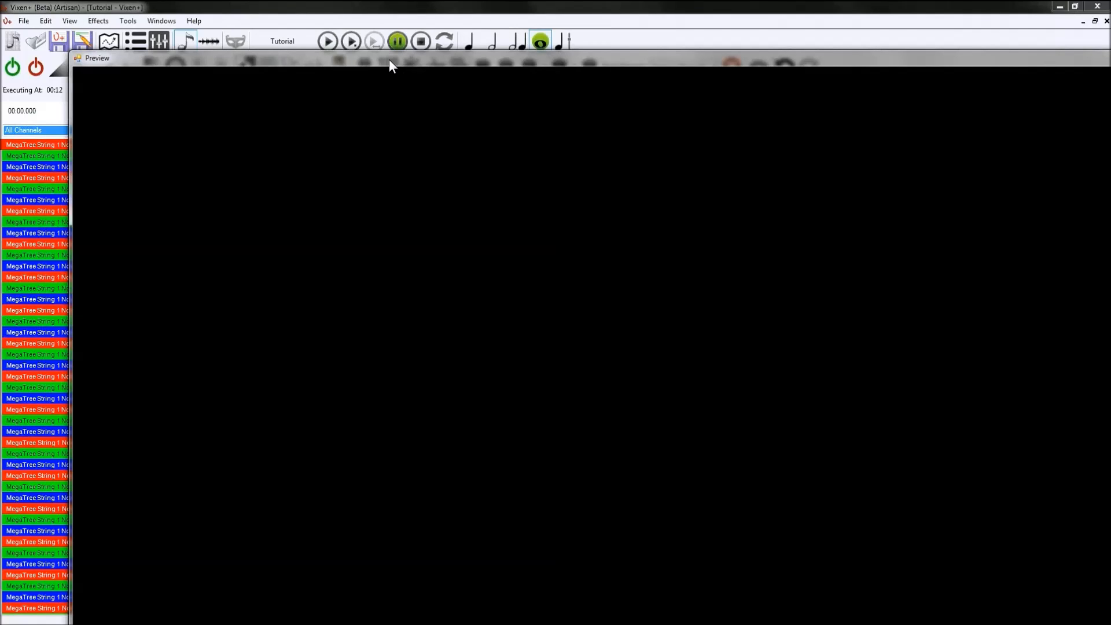
pyautogui.doubleClick(390, 59)
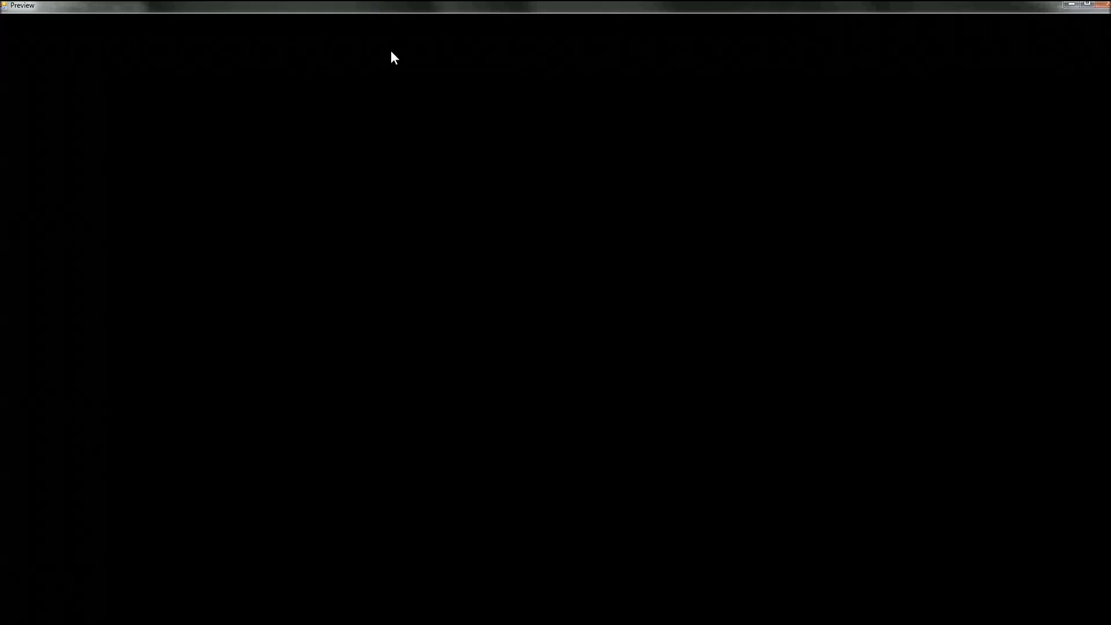
pyautogui.moveTo(390, 52); pyautogui.dragTo(408, 132)
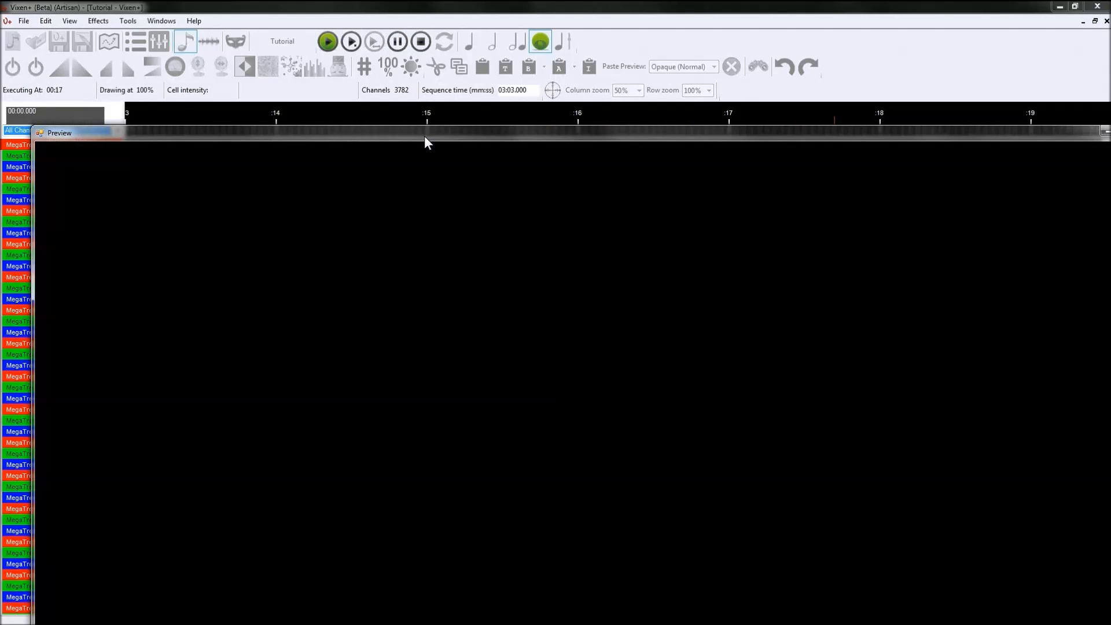
pyautogui.click(425, 138)
pyautogui.click(397, 42)
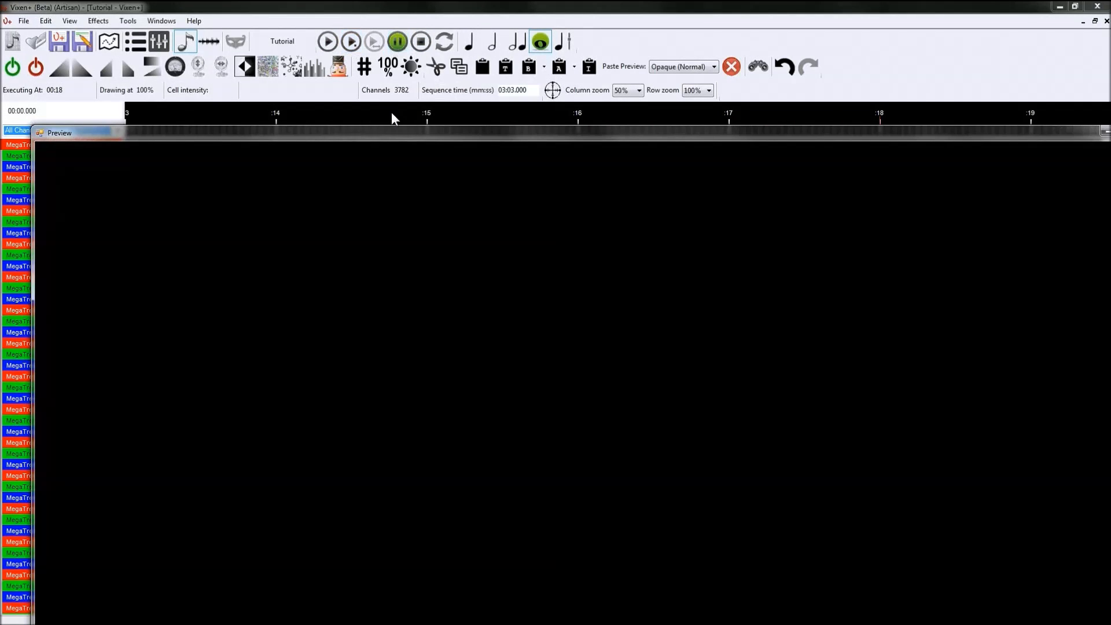
pyautogui.press('F8')
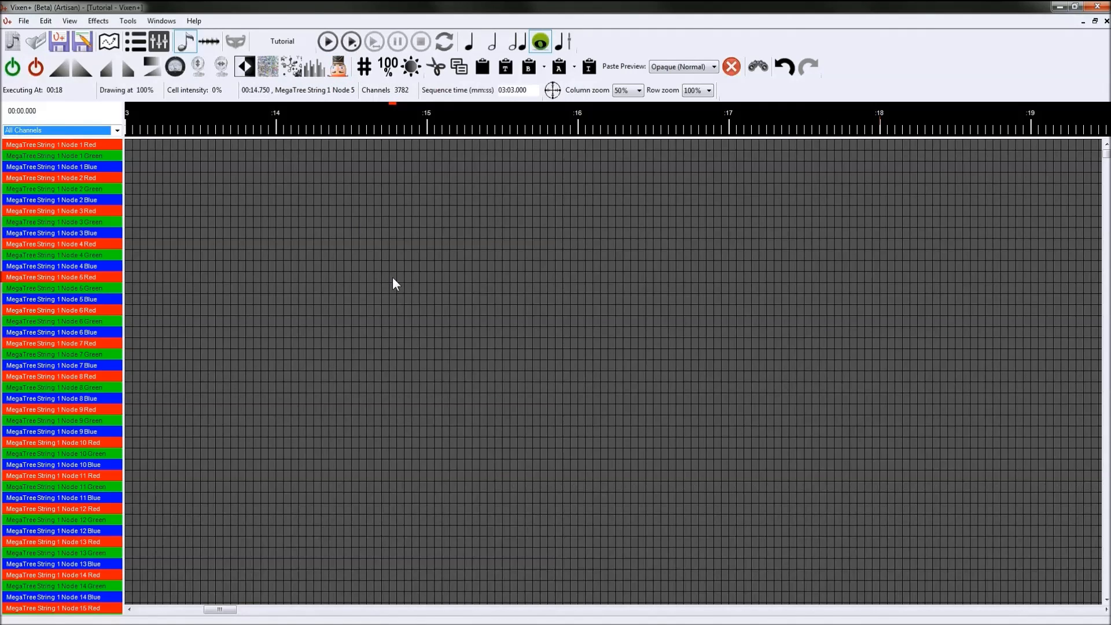
# Step: Play the sequence from the beginning to watch the rendered Butterfly effect, and stop it after about five seconds
pyautogui.press('F5')
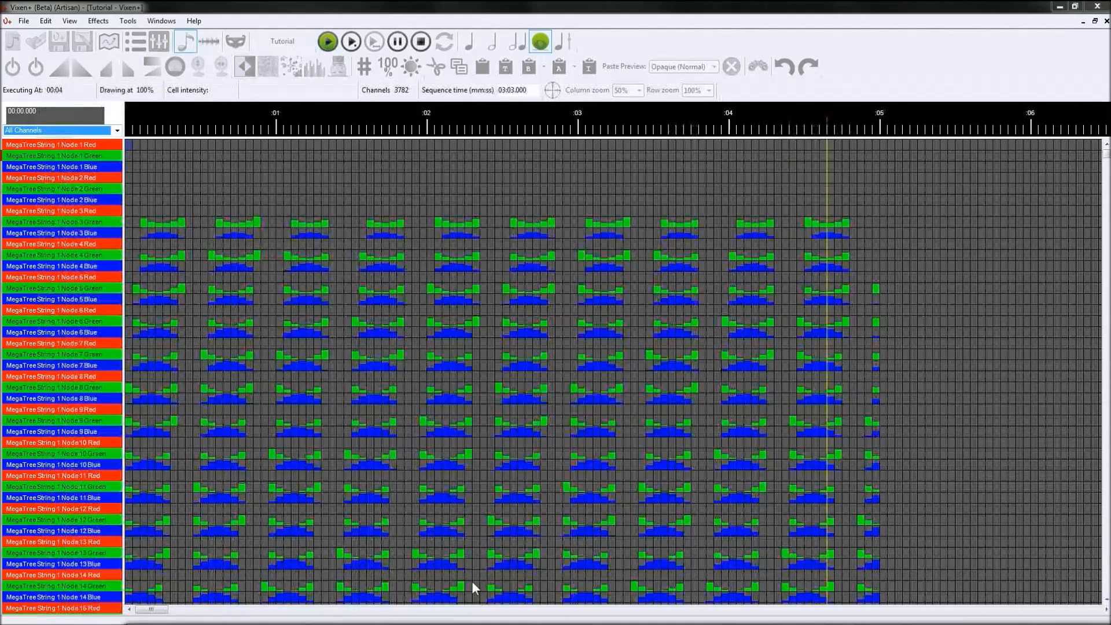
pyautogui.press('F8')
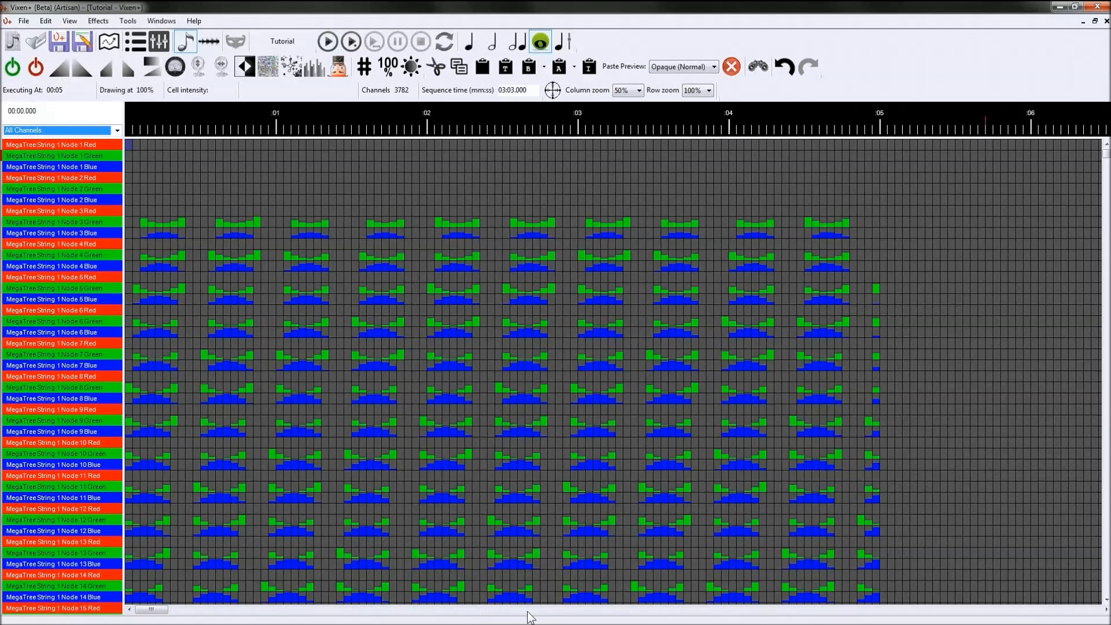
pyautogui.moveTo(1104, 156)
pyautogui.mouseDown()
pyautogui.moveTo(1103, 170)
pyautogui.moveTo(1103, 154)
pyautogui.mouseUp()
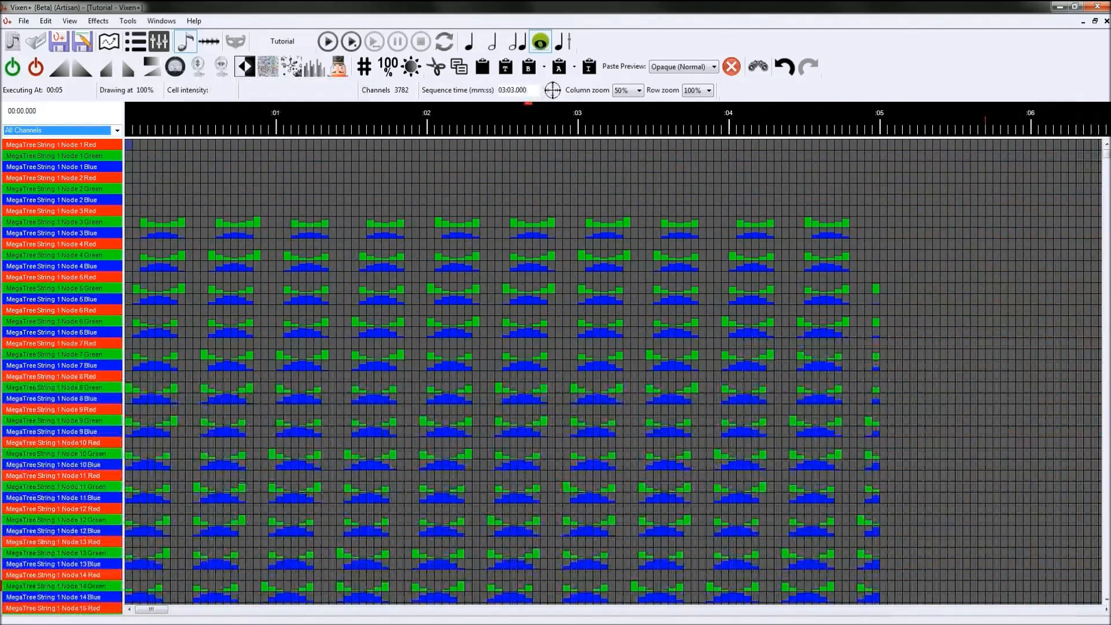
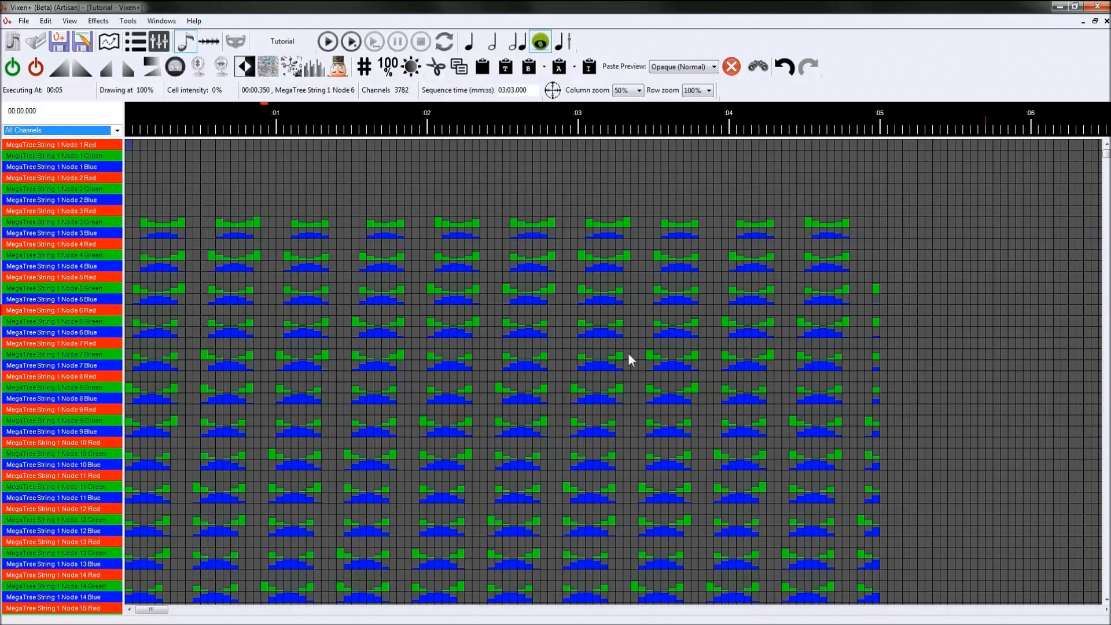
# Step: Copy the String 1 effect block from 00:00.600 to 00:03.200 and preview its Opaque (Normal) paste at 00:09.700 on Node 4 Red
pyautogui.moveTo(1107, 155)
pyautogui.mouseDown()
pyautogui.moveTo(1107, 212)
pyautogui.moveTo(1107, 152)
pyautogui.mouseUp()
pyautogui.scroll(-2, 395, 259)
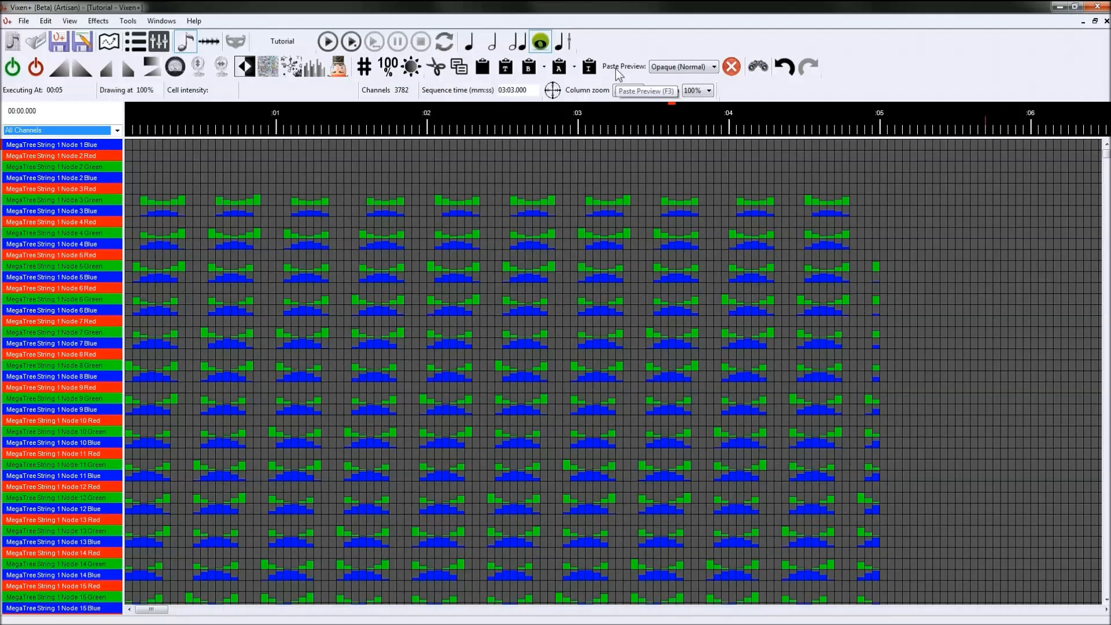
pyautogui.moveTo(219, 196); pyautogui.dragTo(613, 507)
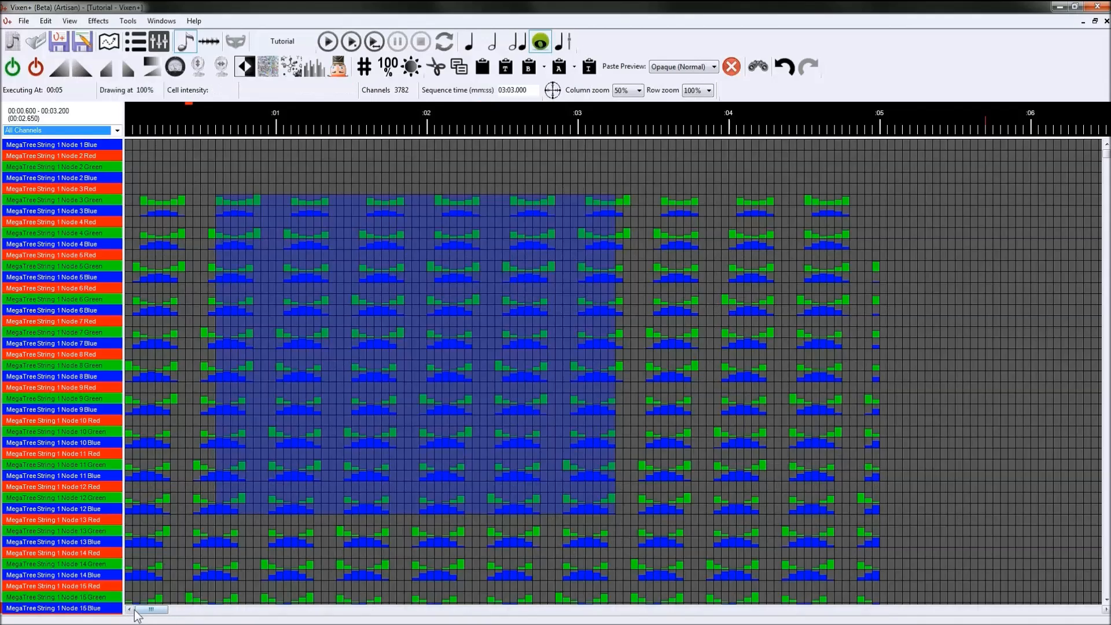
pyautogui.moveTo(143, 610); pyautogui.dragTo(187, 613)
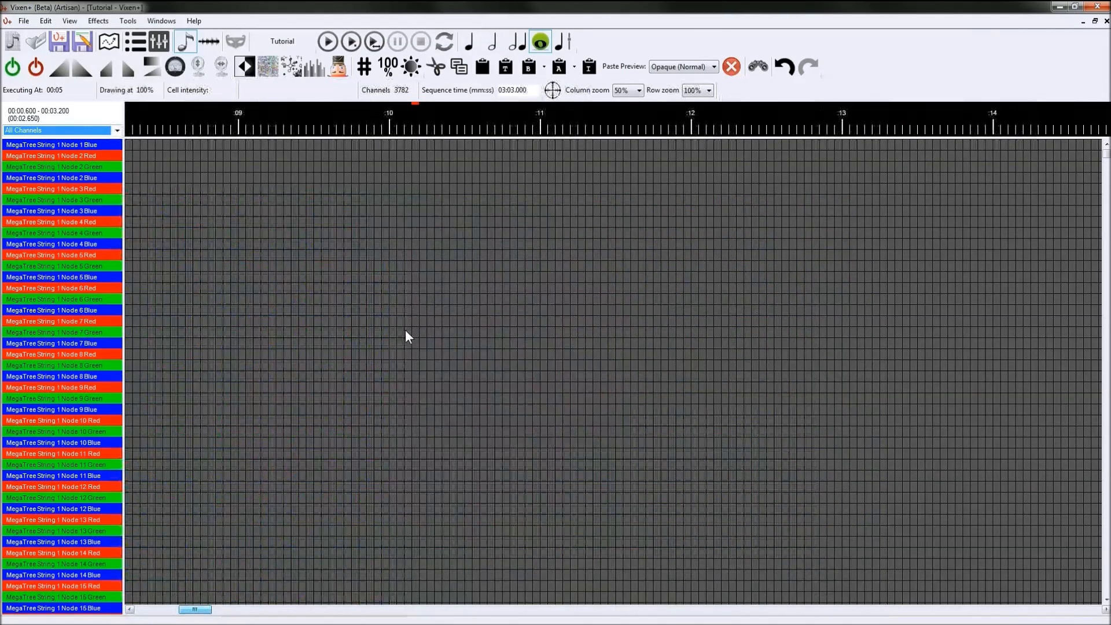
pyautogui.click(348, 221)
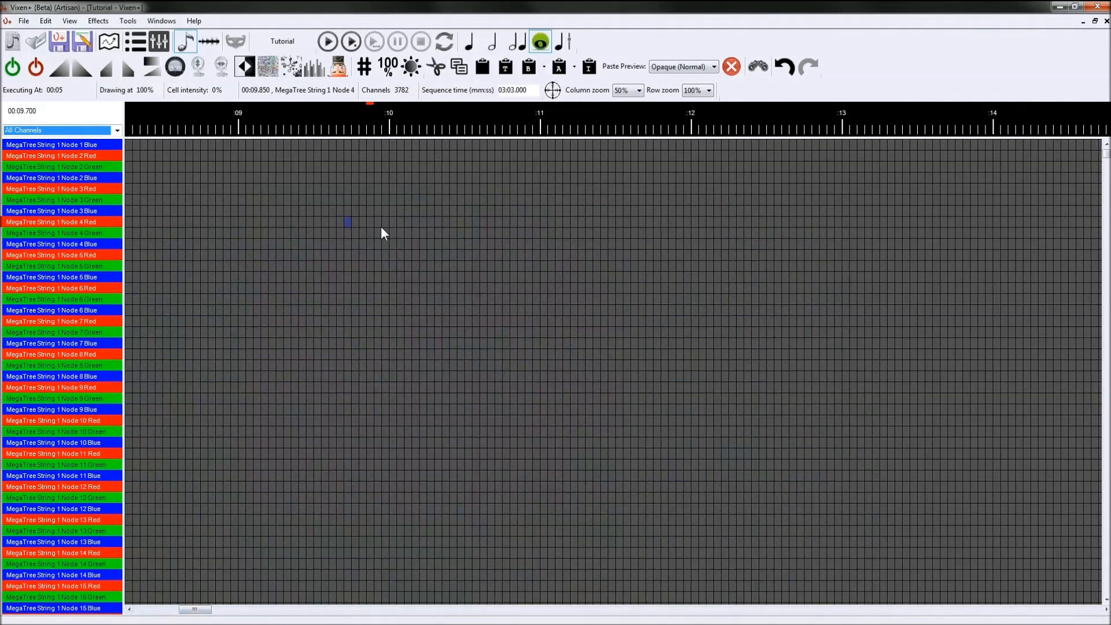
pyautogui.hotkey('ctrl', 'v')
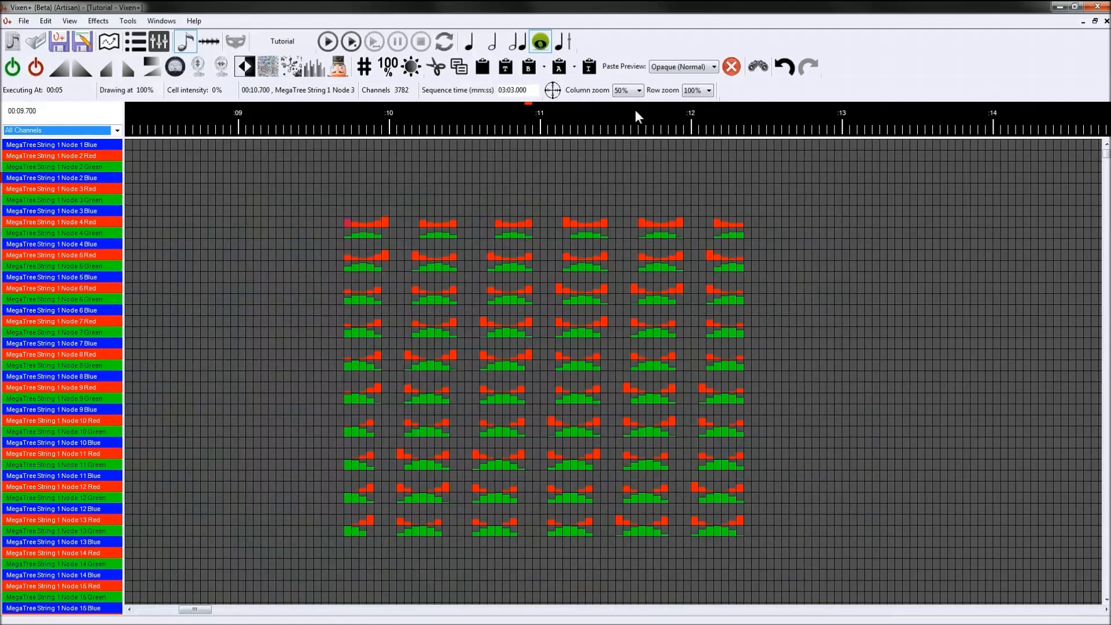
# Step: Preview the paste at 00:09.700 in Boolean (NAND) and Boolean (NOR) modes, and return the paste preview mode to Opaque (Normal)
pyautogui.click(714, 68)
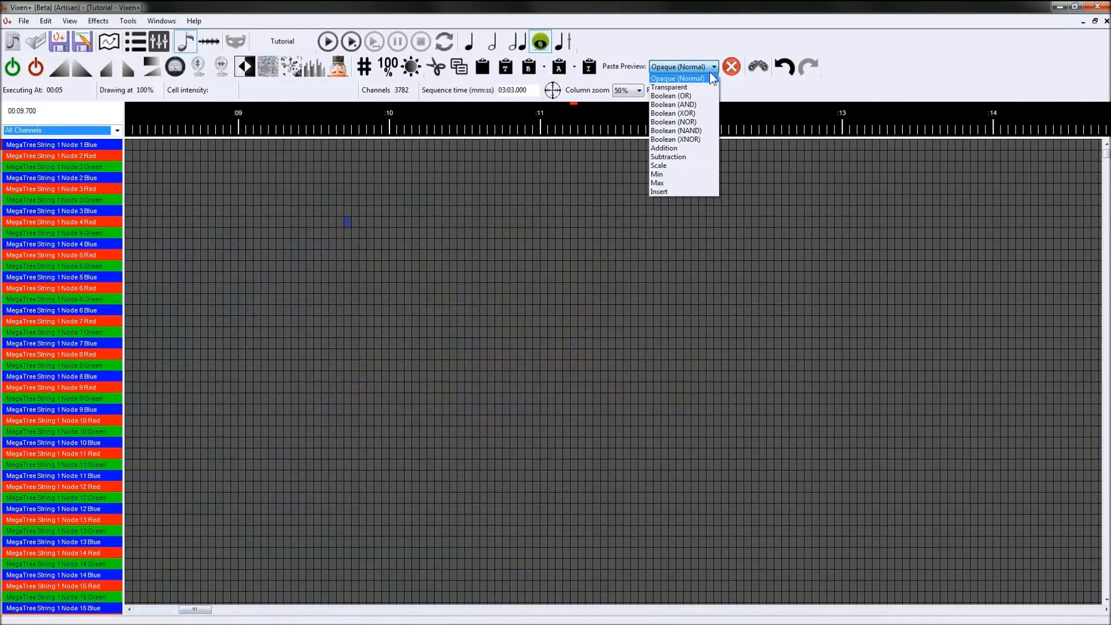
pyautogui.click(694, 130)
pyautogui.hotkey('ctrl', 'v')
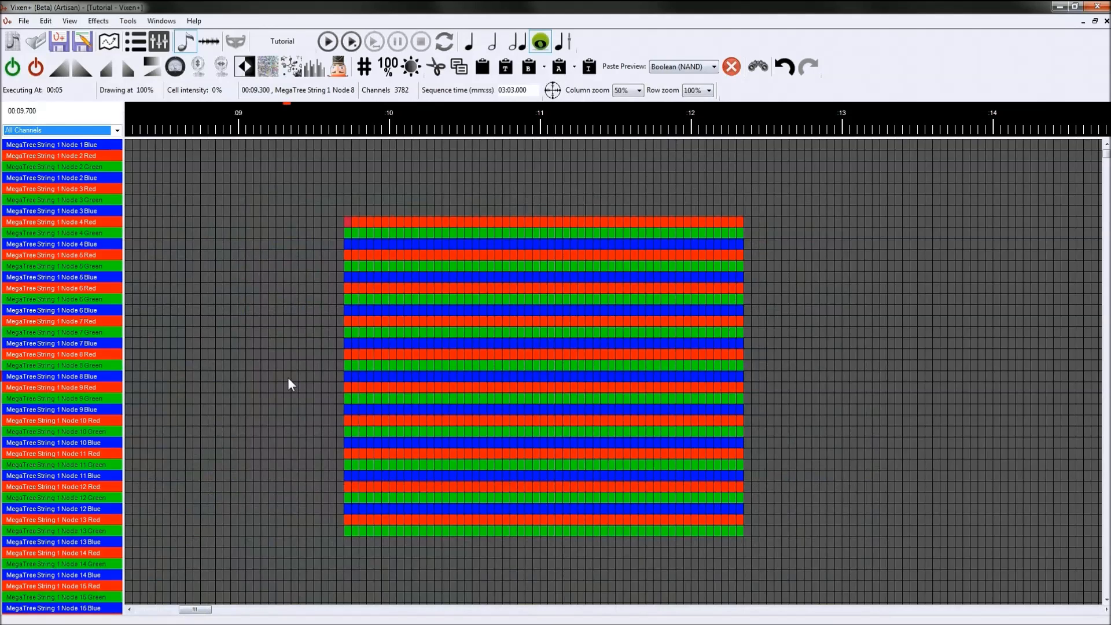
pyautogui.click(714, 68)
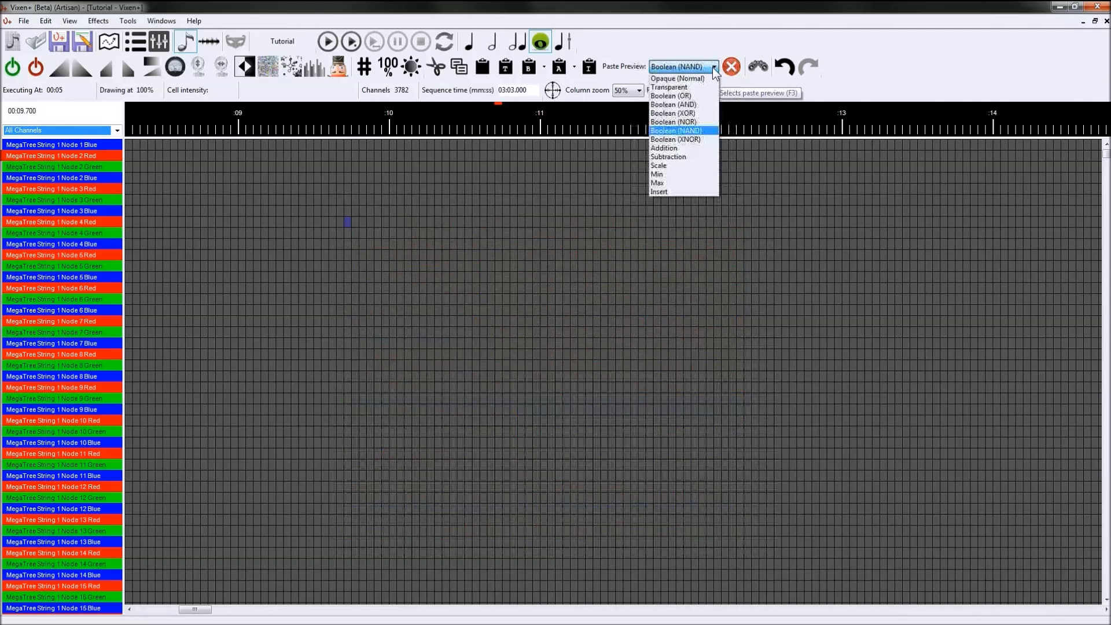
pyautogui.click(688, 123)
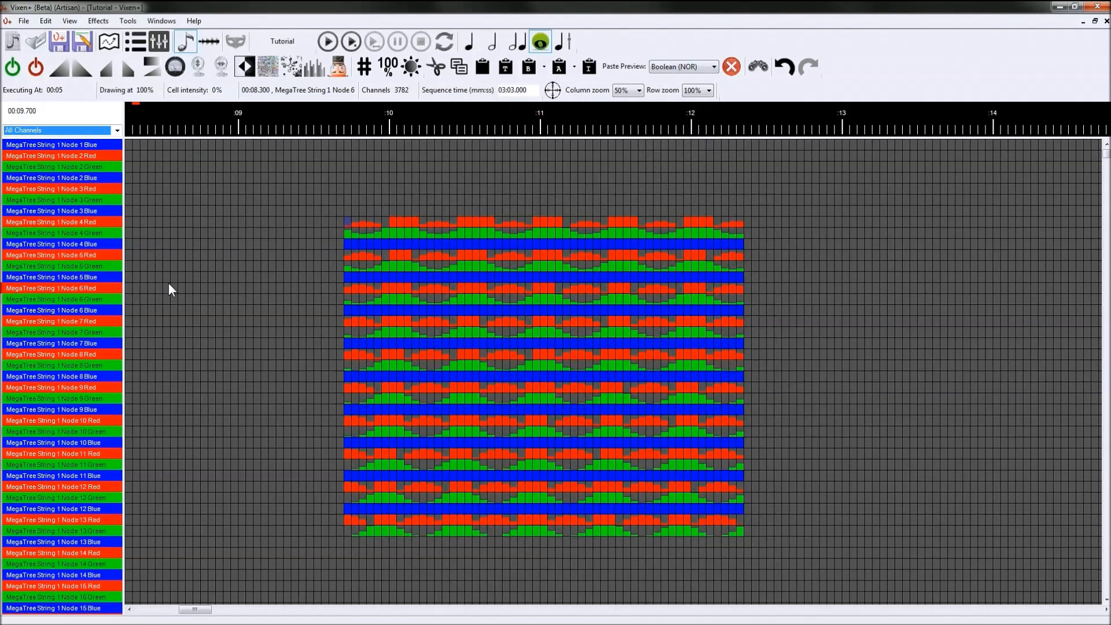
pyautogui.click(714, 67)
pyautogui.click(683, 122)
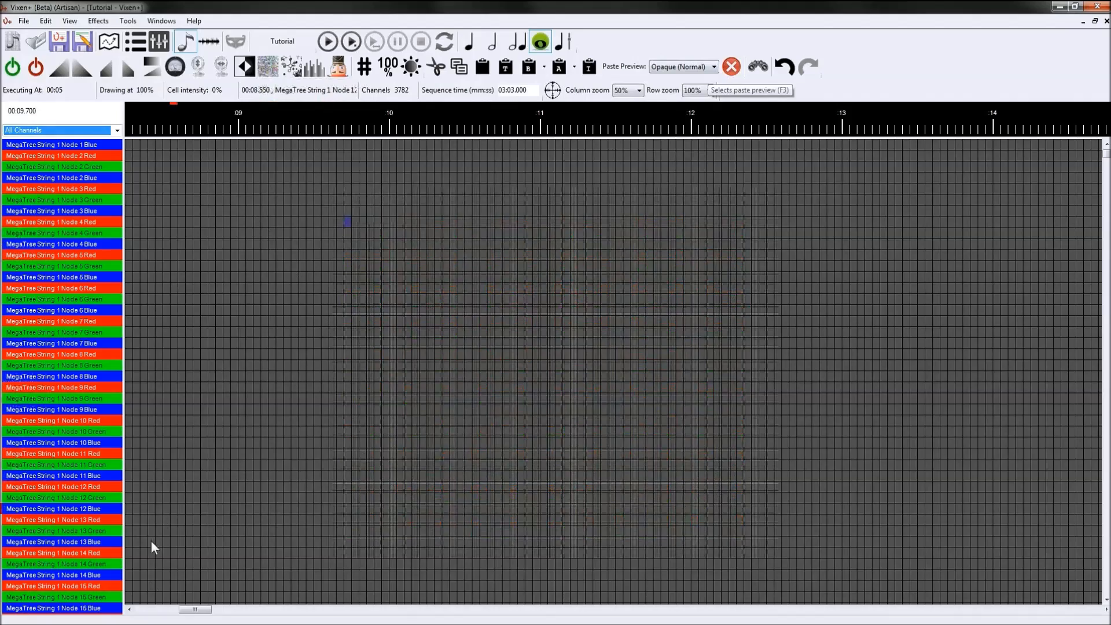
# Step: Preview the Opaque (Normal) paste over the existing effect at 00:00.950 on Node 3 Red, showing and removing it repeatedly
pyautogui.click(166, 610)
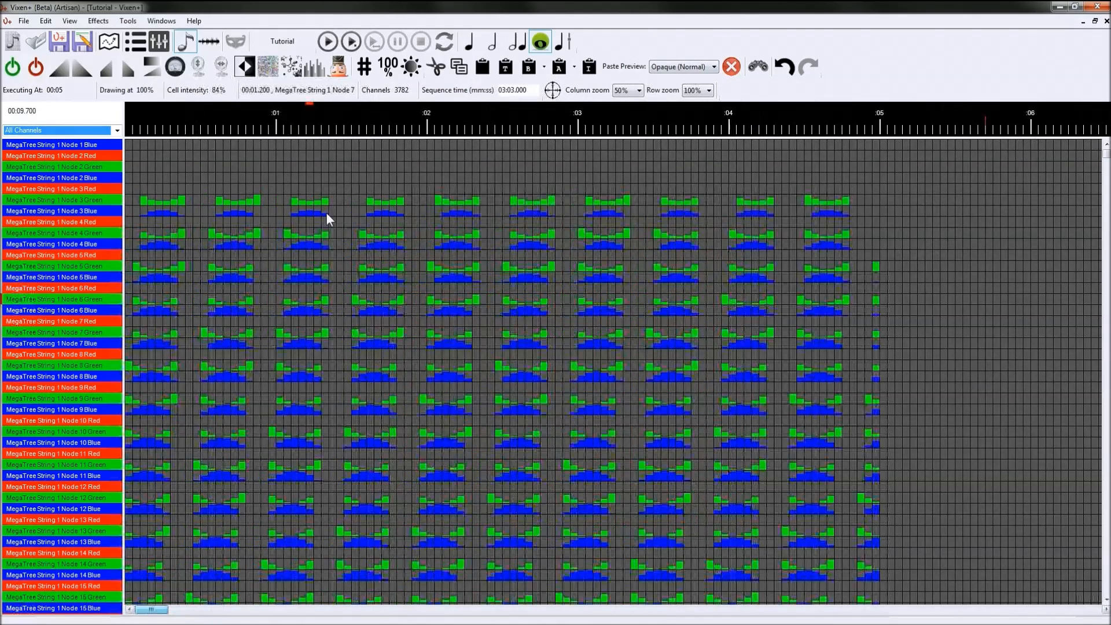
pyautogui.click(271, 188)
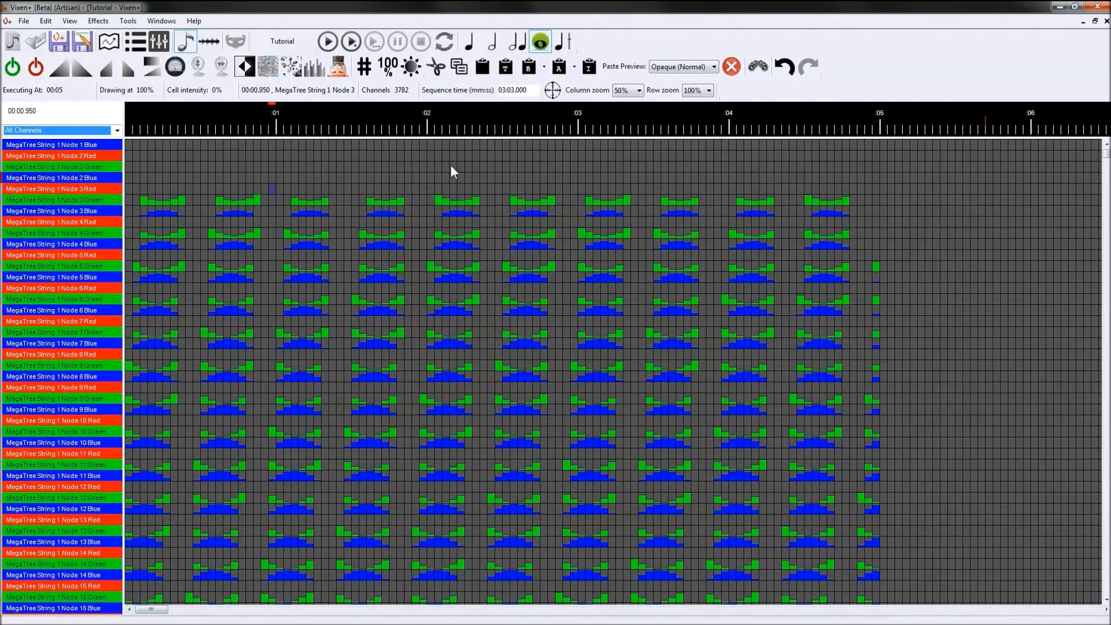
pyautogui.hotkey('ctrl', 'v')
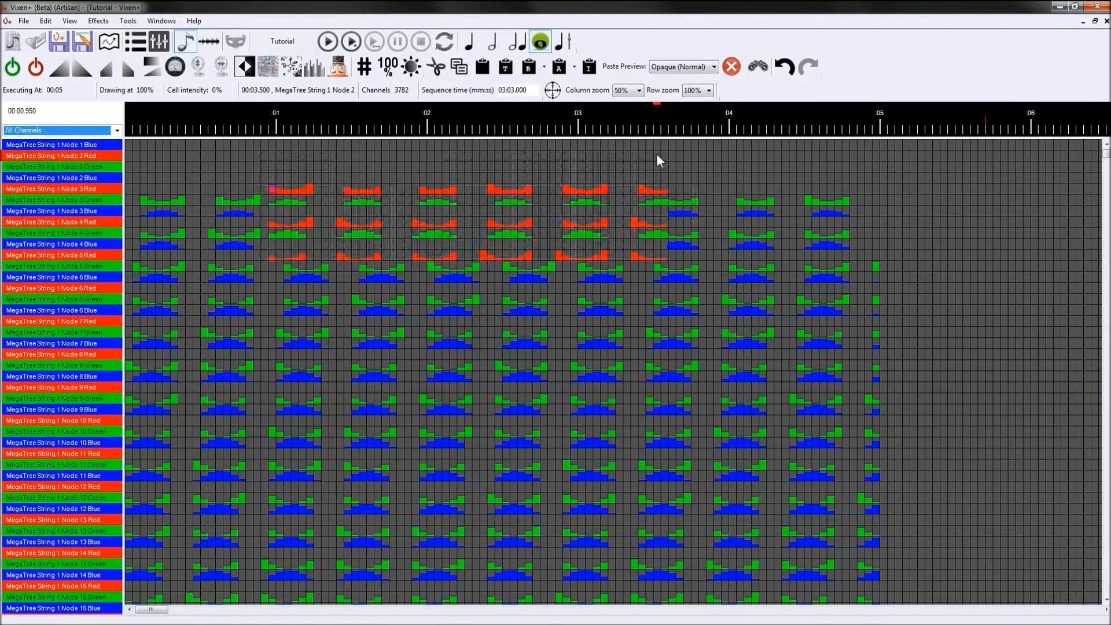
pyautogui.hotkey('ctrl', 'z')
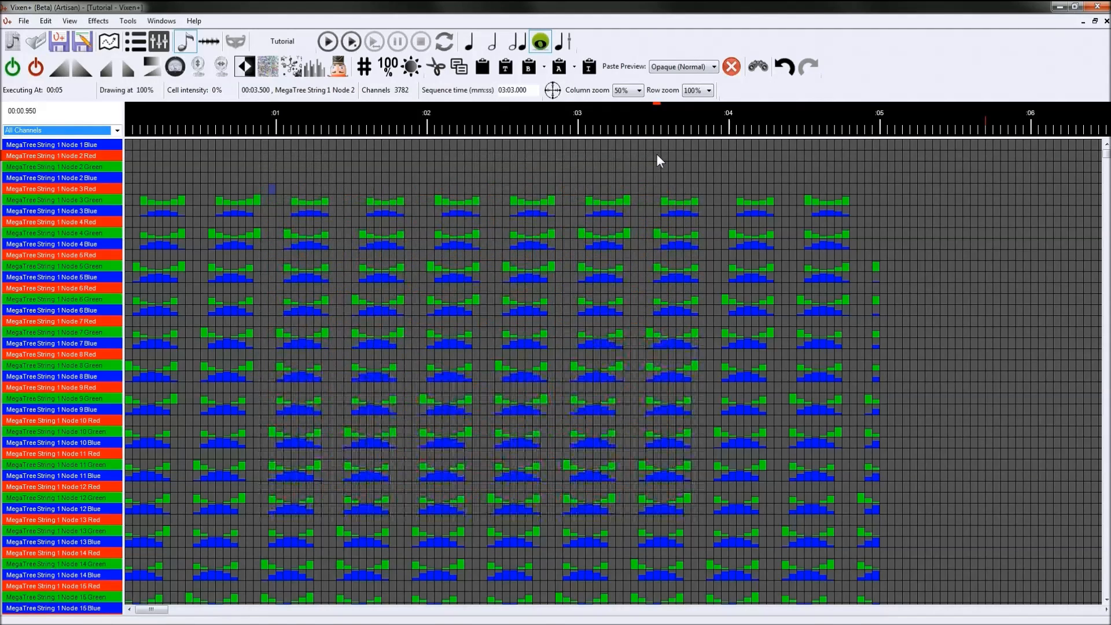
pyautogui.hotkey('ctrl', 'v')
pyautogui.hotkey('ctrl', 'z')
pyautogui.hotkey('ctrl', 'v')
pyautogui.hotkey('ctrl', 'z')
pyautogui.hotkey('ctrl', 'v')
pyautogui.hotkey('ctrl', 'z')
# Step: Set the paste preview mode to Transparent and repeatedly preview the copied block over the existing effect at 00:00.950
pyautogui.click(715, 66)
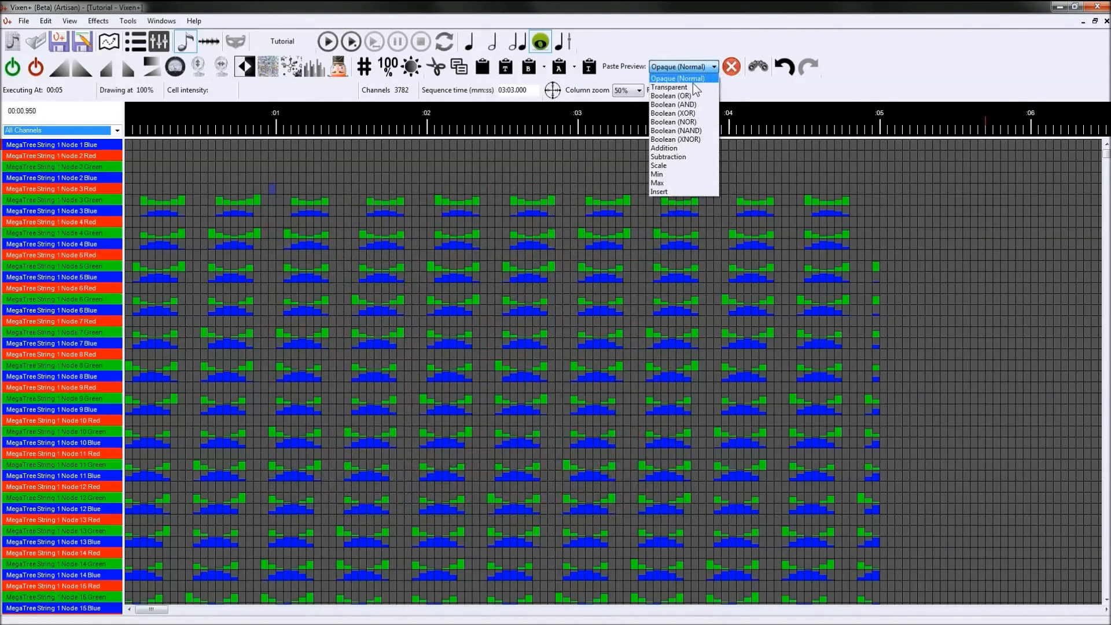
pyautogui.click(693, 87)
pyautogui.hotkey('ctrl', 'v')
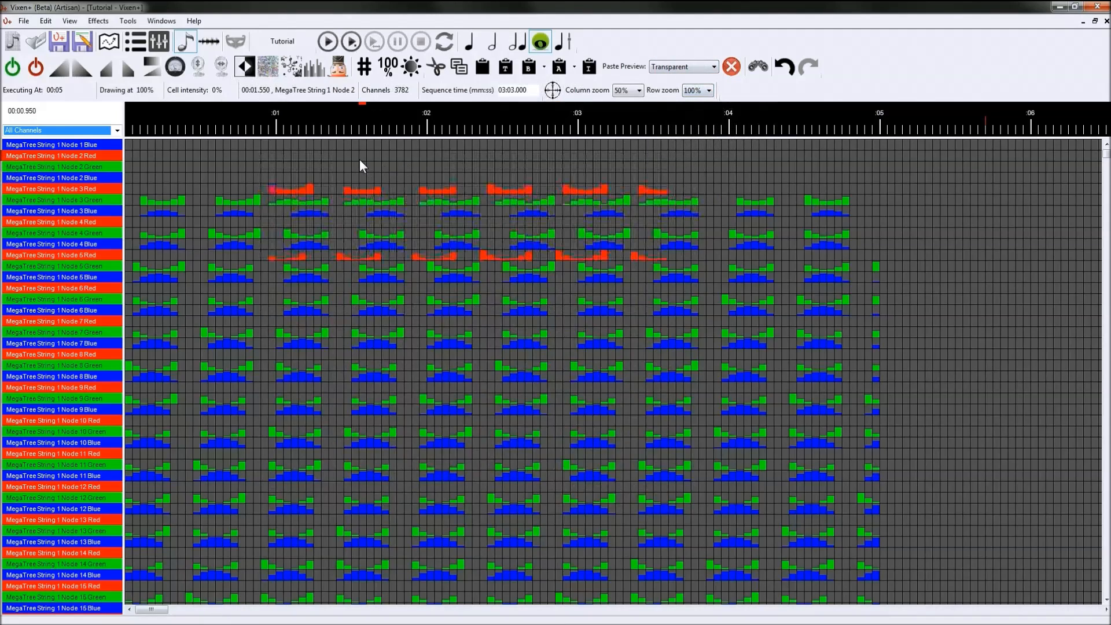
pyautogui.hotkey('ctrl', 'z')
pyautogui.hotkey('ctrl', 'v')
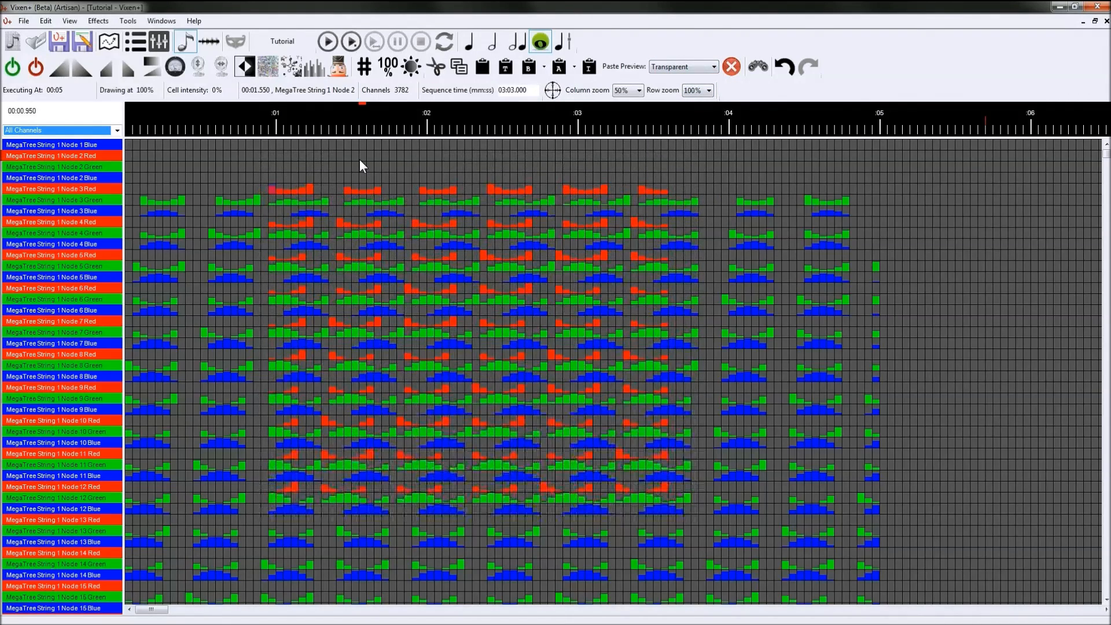
pyautogui.hotkey('ctrl', 'z')
pyautogui.hotkey('ctrl', 'v')
pyautogui.hotkey('ctrl', 'z')
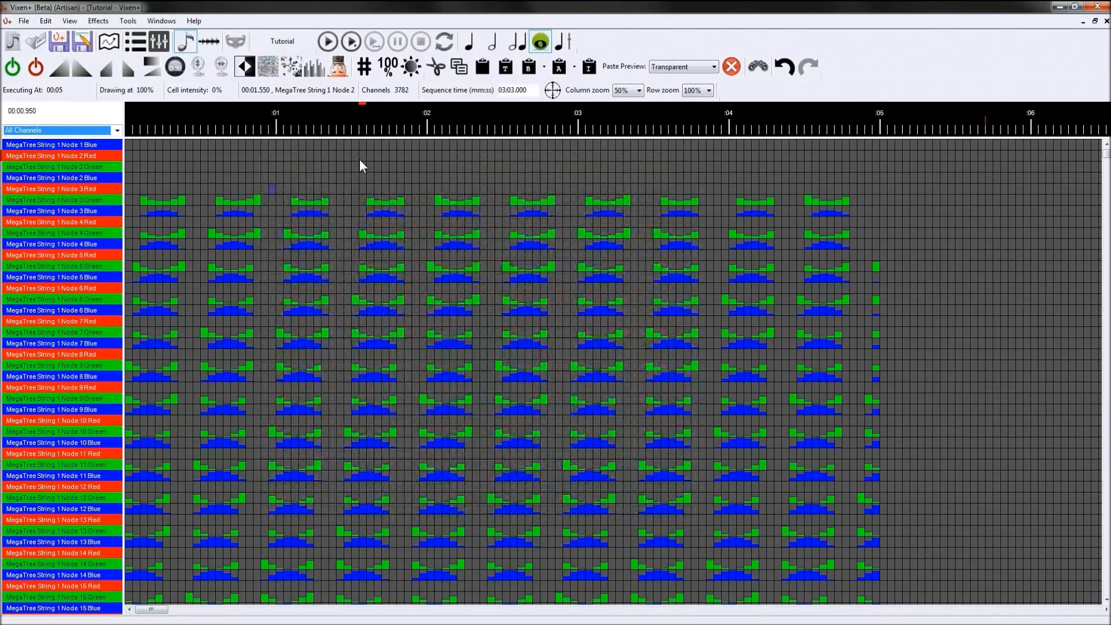
pyautogui.hotkey('ctrl', 'v')
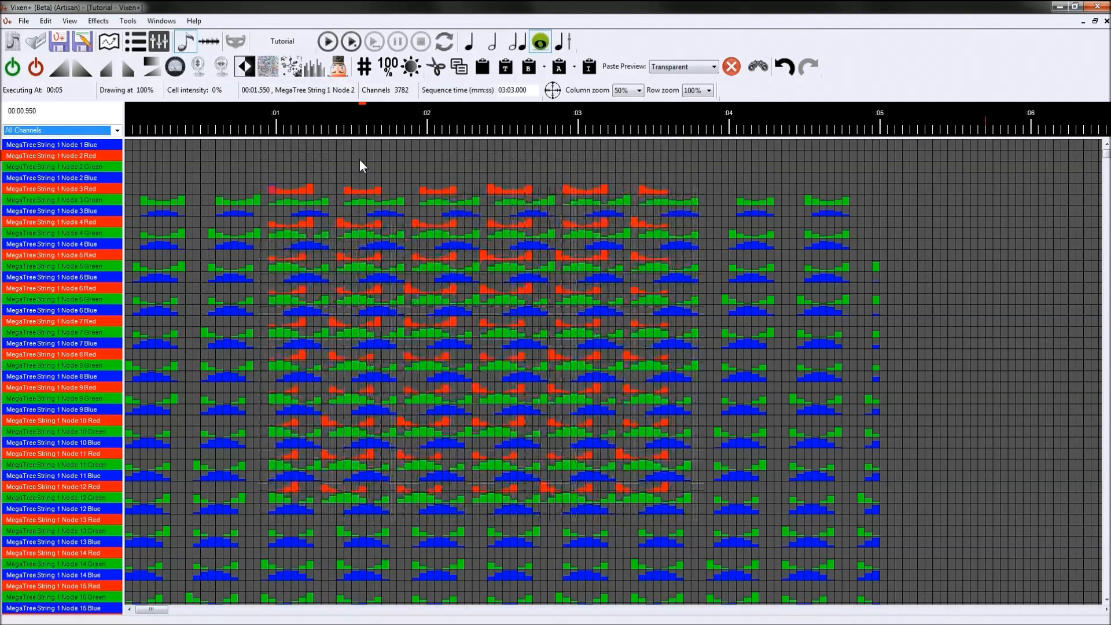
pyautogui.hotkey('ctrl', 'z')
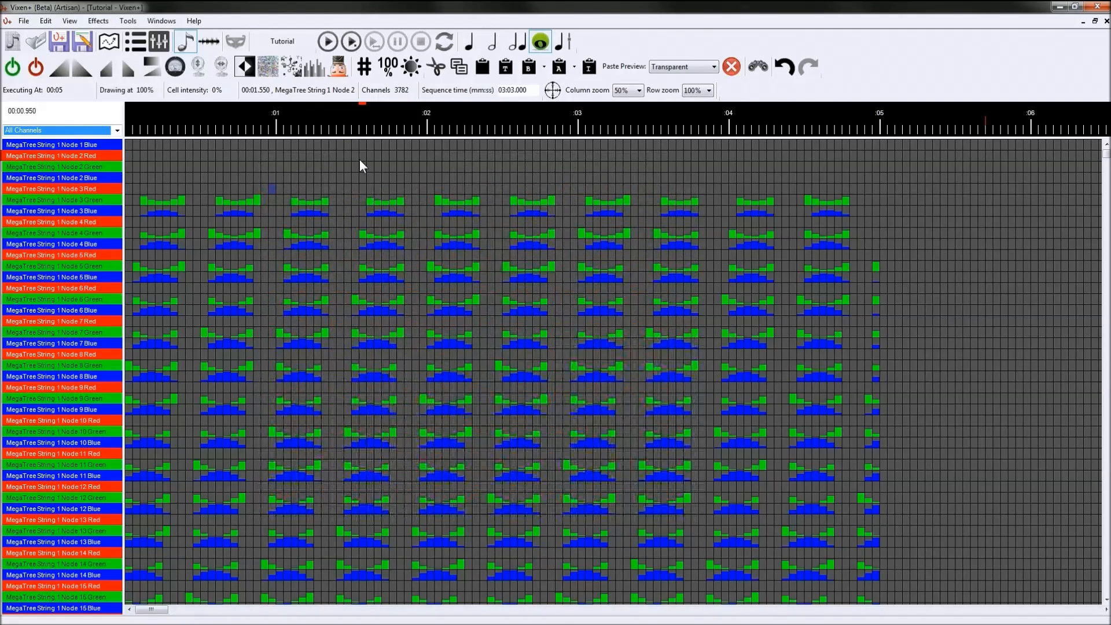
pyautogui.hotkey('ctrl', 'v')
pyautogui.hotkey('ctrl', 'z')
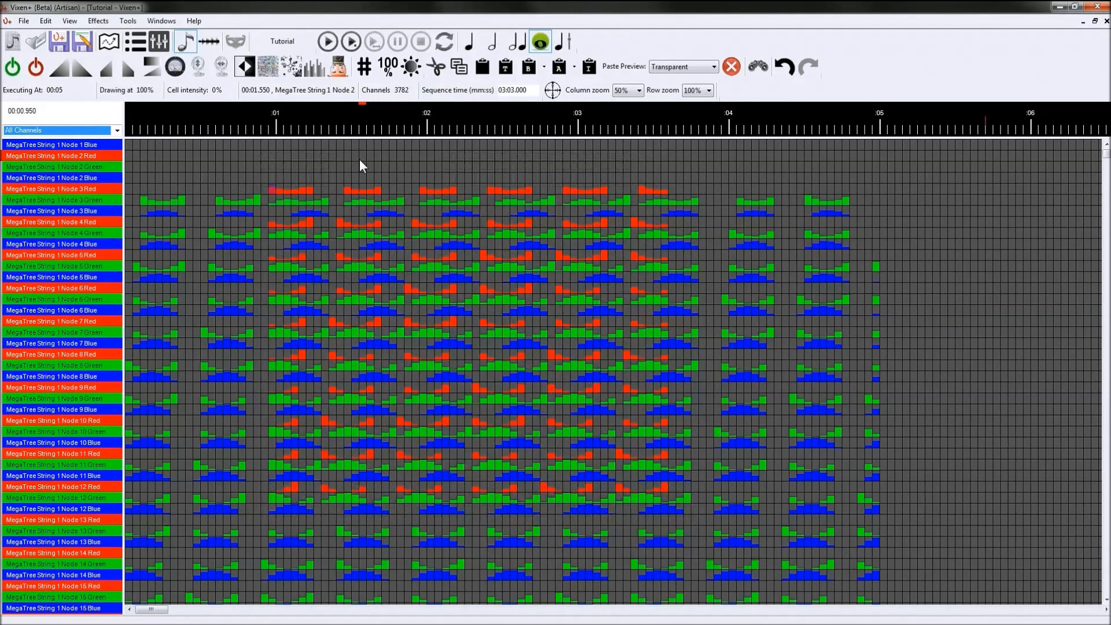
pyautogui.hotkey('ctrl', 'v')
pyautogui.press('F3')
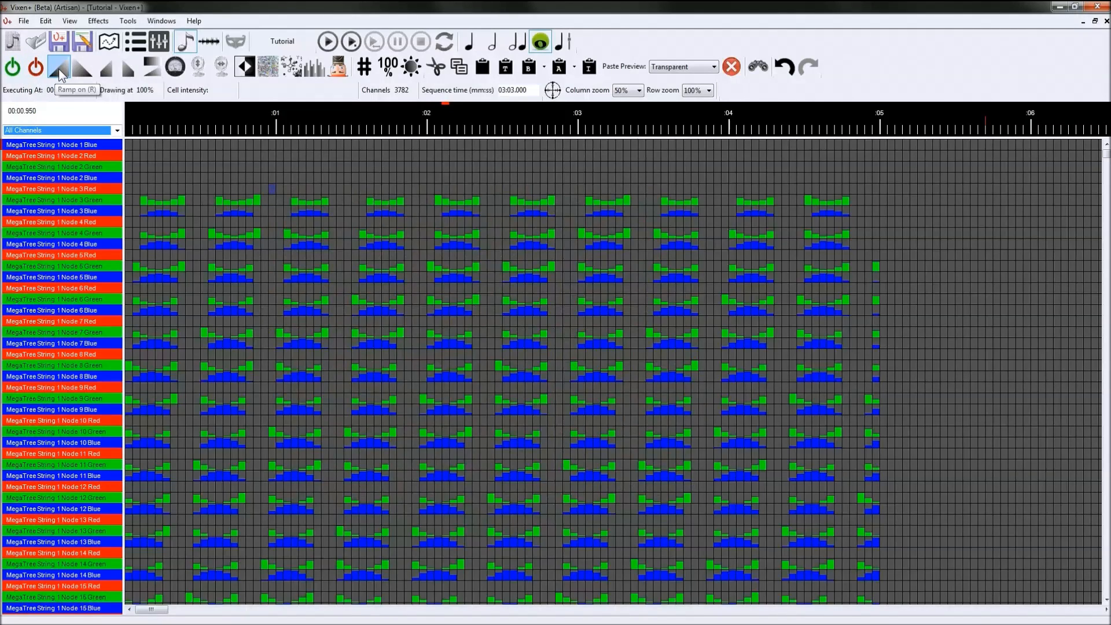
# Step: Apply Ramp on, followed by Ramp off, to Node 2 Green through Node 12 Green from 00:00.600 to 00:05.650
pyautogui.moveTo(220, 170); pyautogui.dragTo(980, 497)
pyautogui.press('r')
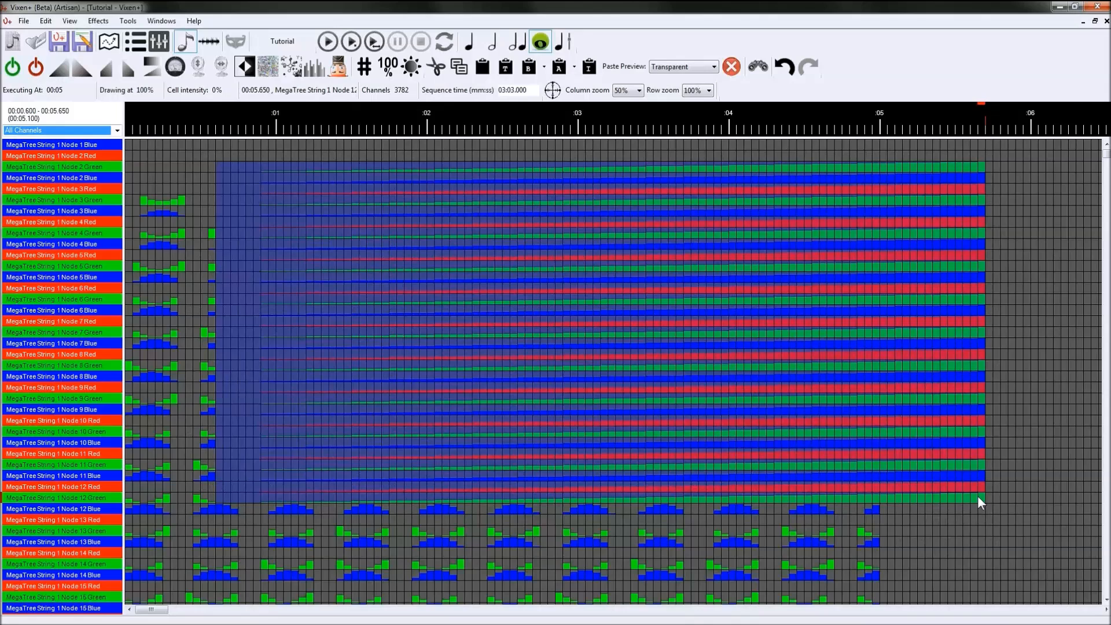
pyautogui.click(81, 74)
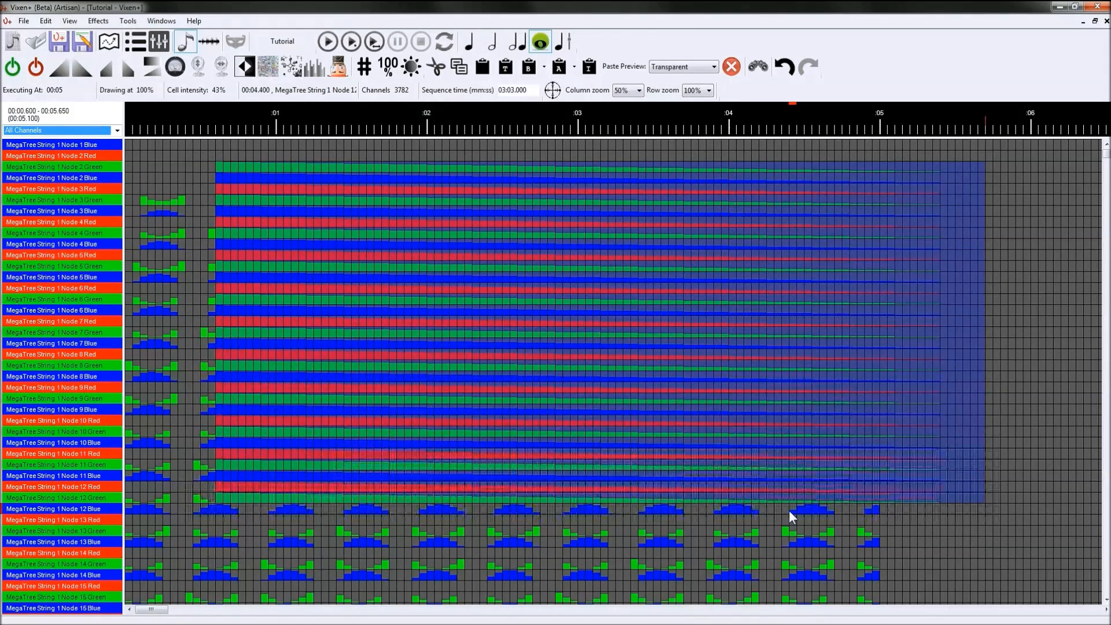
# Step: Examine the partial ramp parameters, the gradient and bar ramp toggle, and the intensity prompt, leaving the selected cells as they are
pyautogui.click(105, 74)
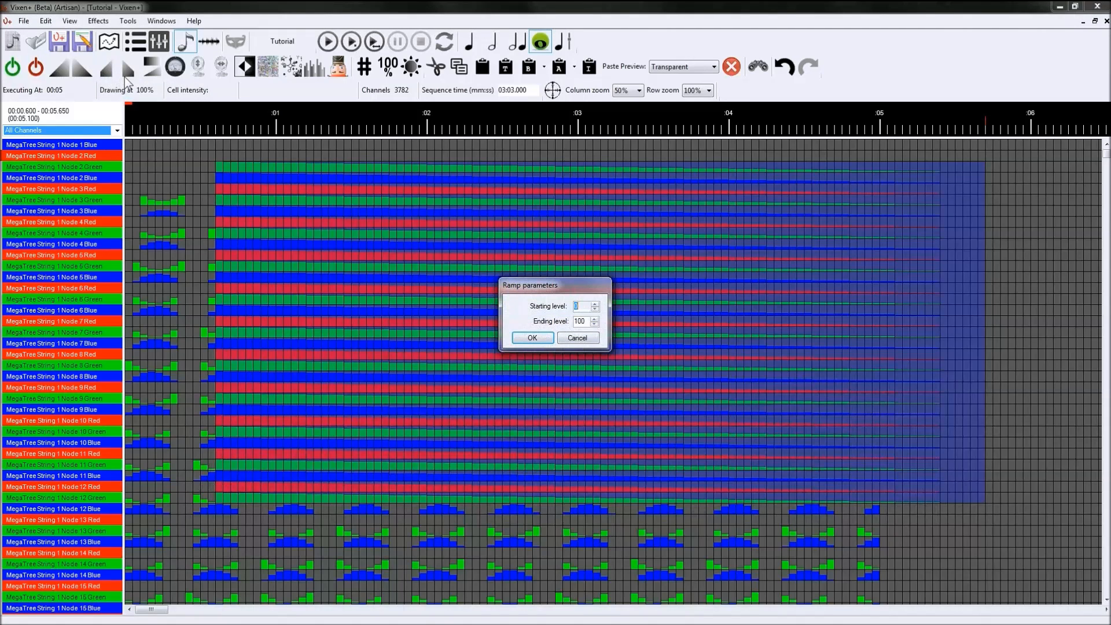
pyautogui.press('Return')
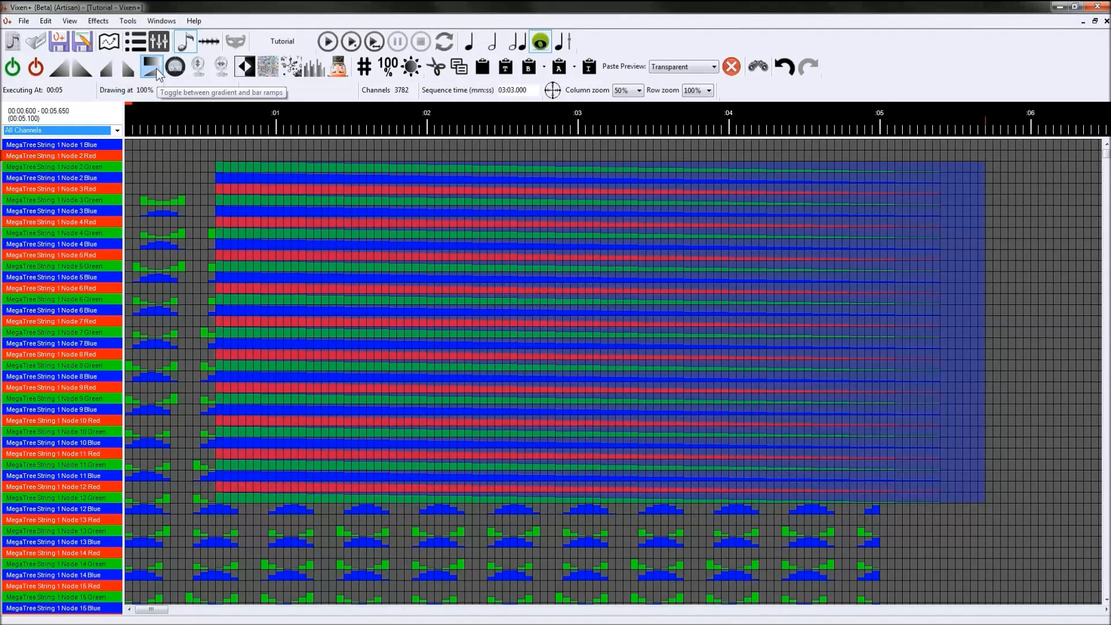
pyautogui.click(155, 68)
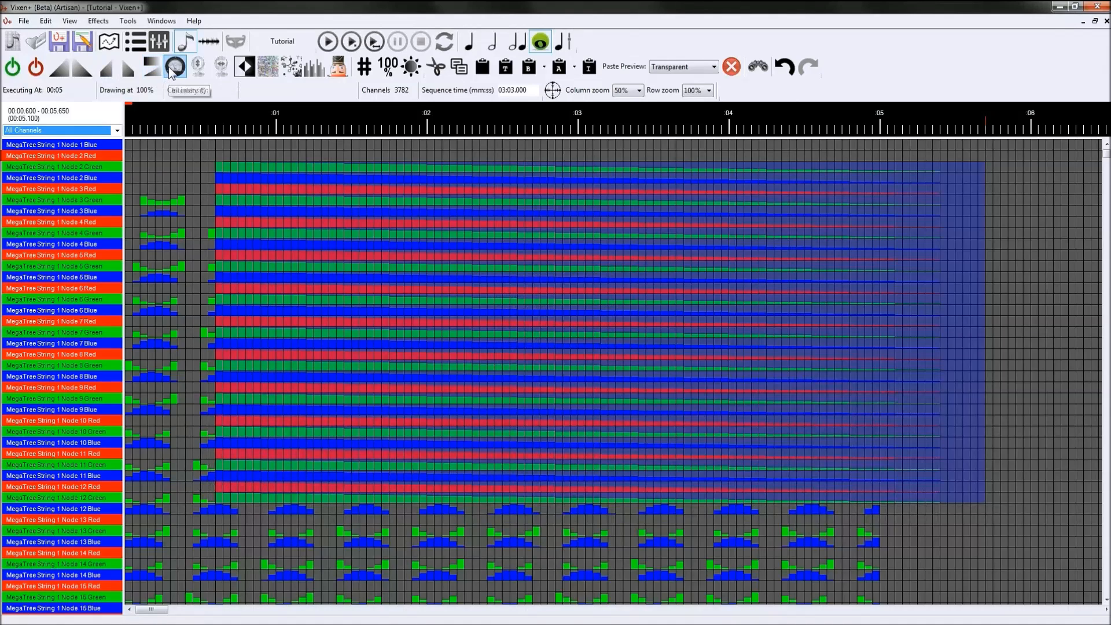
pyautogui.click(173, 70)
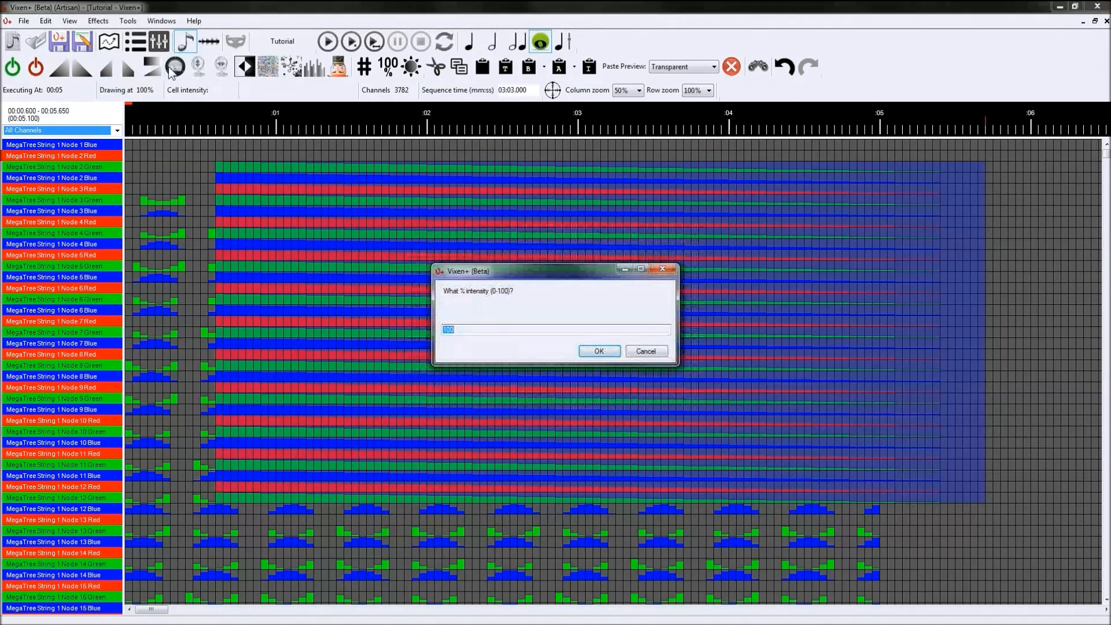
pyautogui.press('Return')
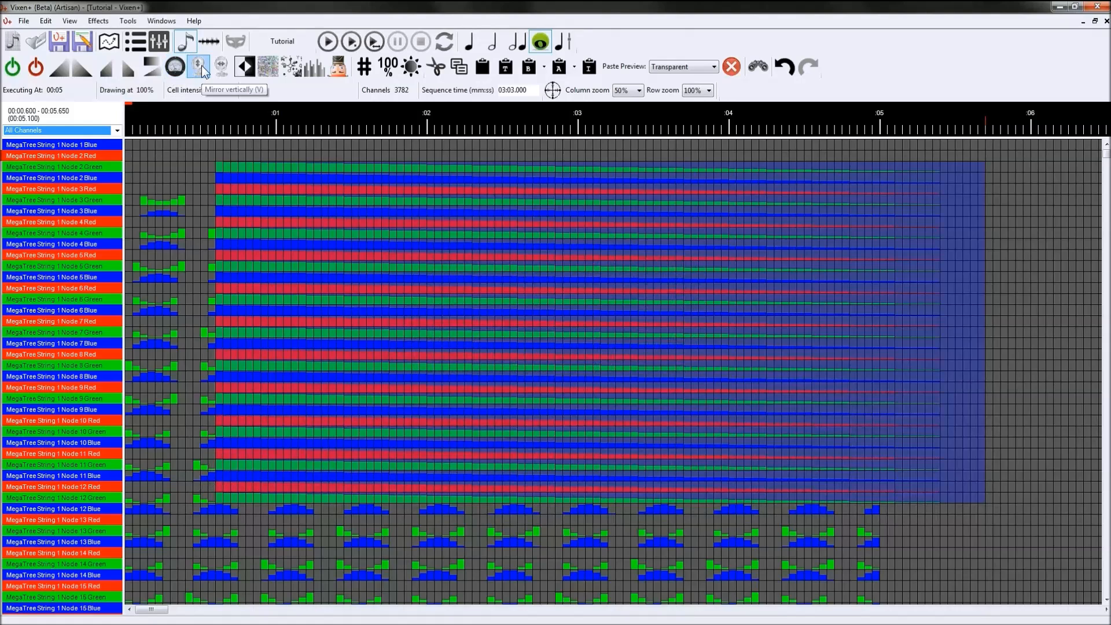
# Step: Invert the selected ramp cells and open the random effect's settings, leaving without applying a random effect
pyautogui.click(243, 68)
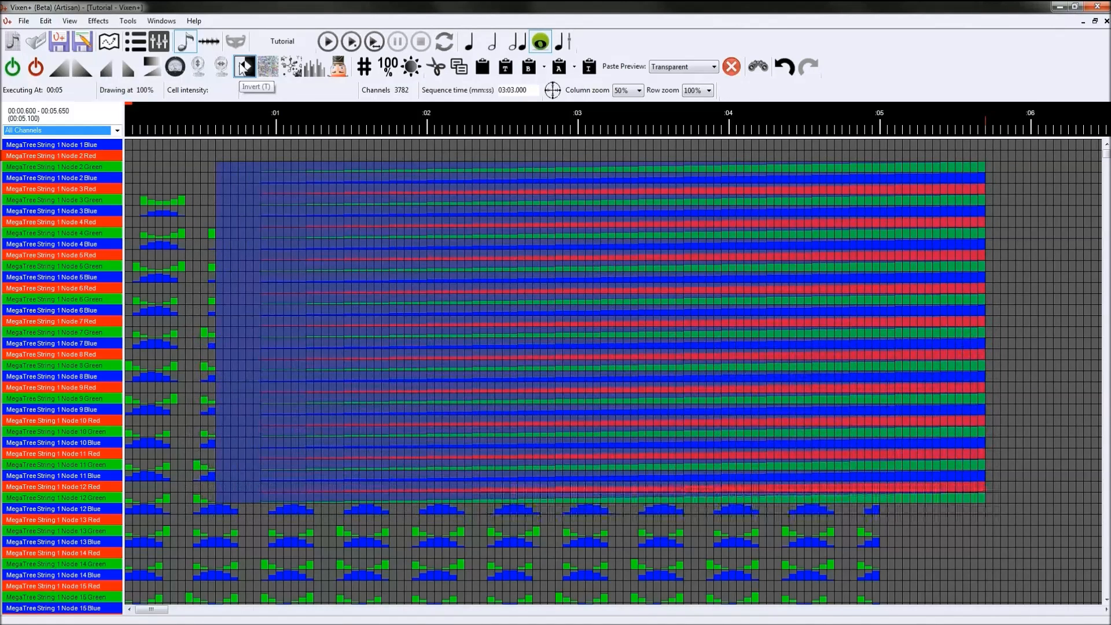
pyautogui.click(268, 68)
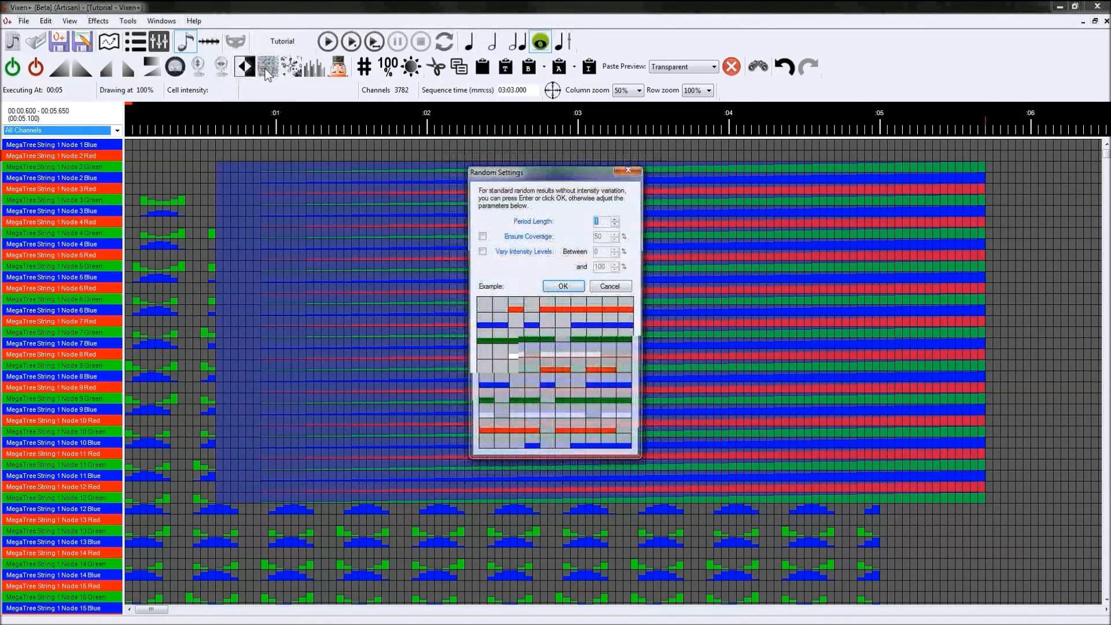
pyautogui.click(629, 172)
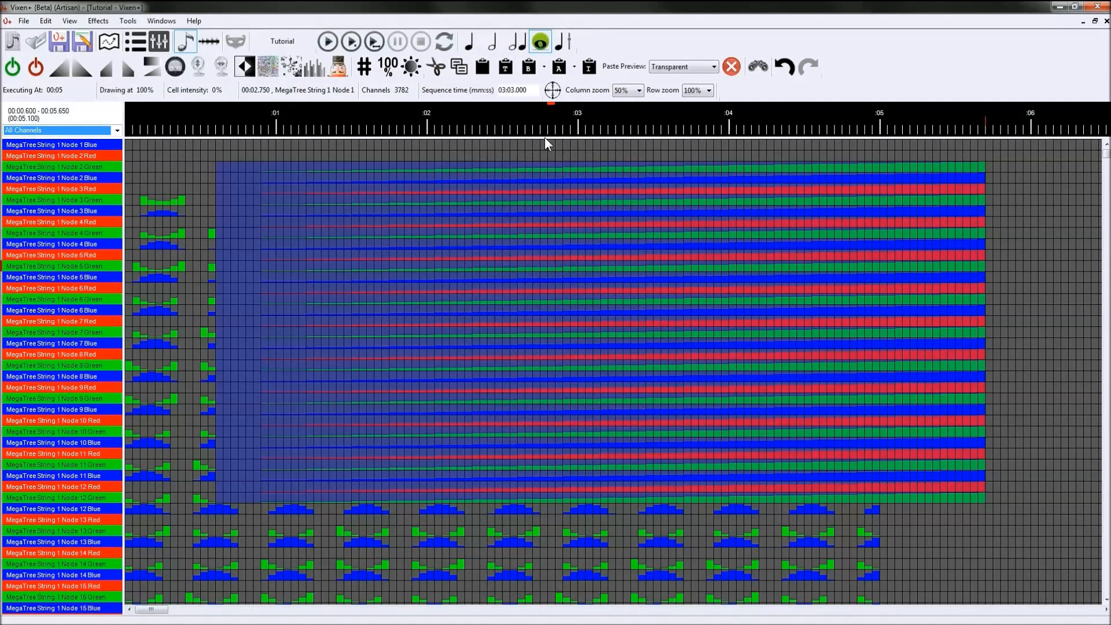
# Step: Toggle the crosshair guides on and off, and apply Ramp off to Node 2 Green through Node 12 Blue from 00:00.450 to 00:05.650
pyautogui.click(553, 91)
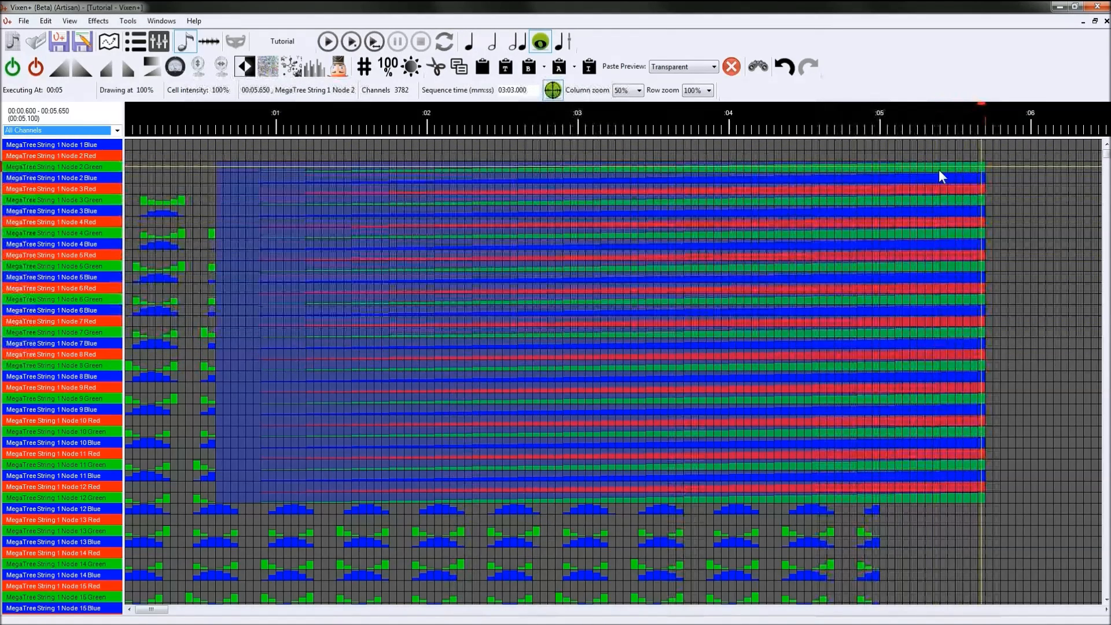
pyautogui.click(552, 90)
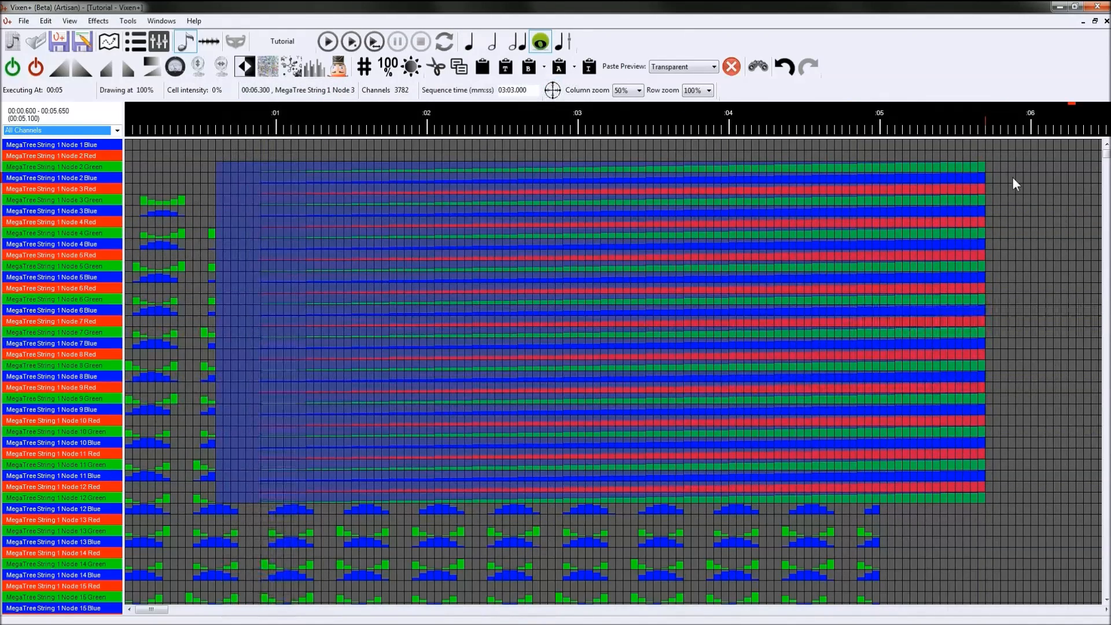
pyautogui.press('c')
pyautogui.moveTo(977, 167); pyautogui.dragTo(196, 512)
pyautogui.press('c')
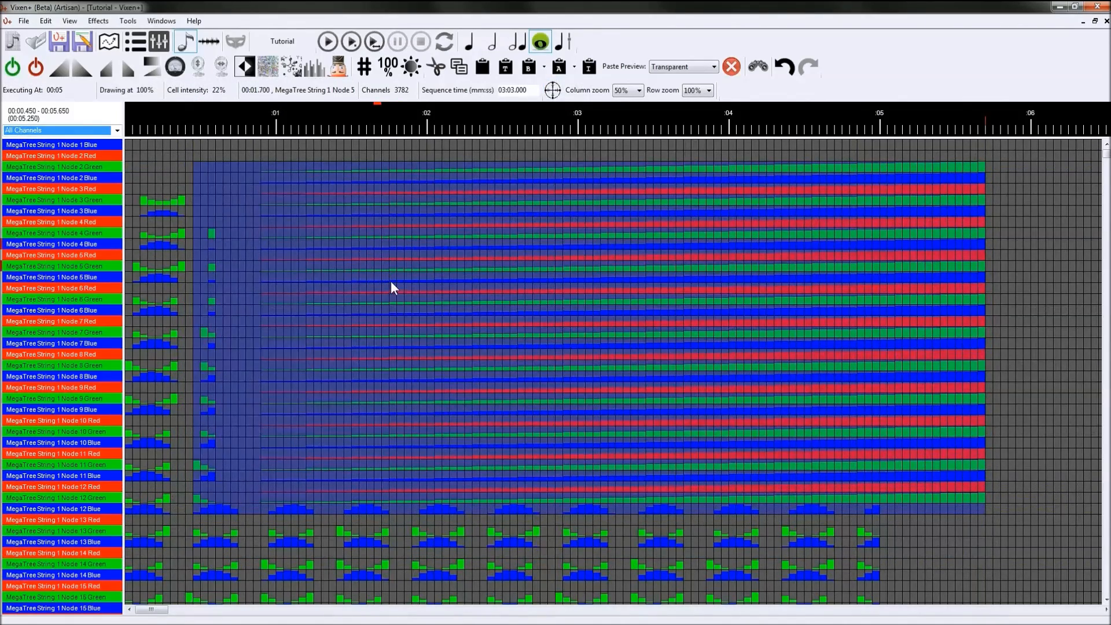
pyautogui.press('f')
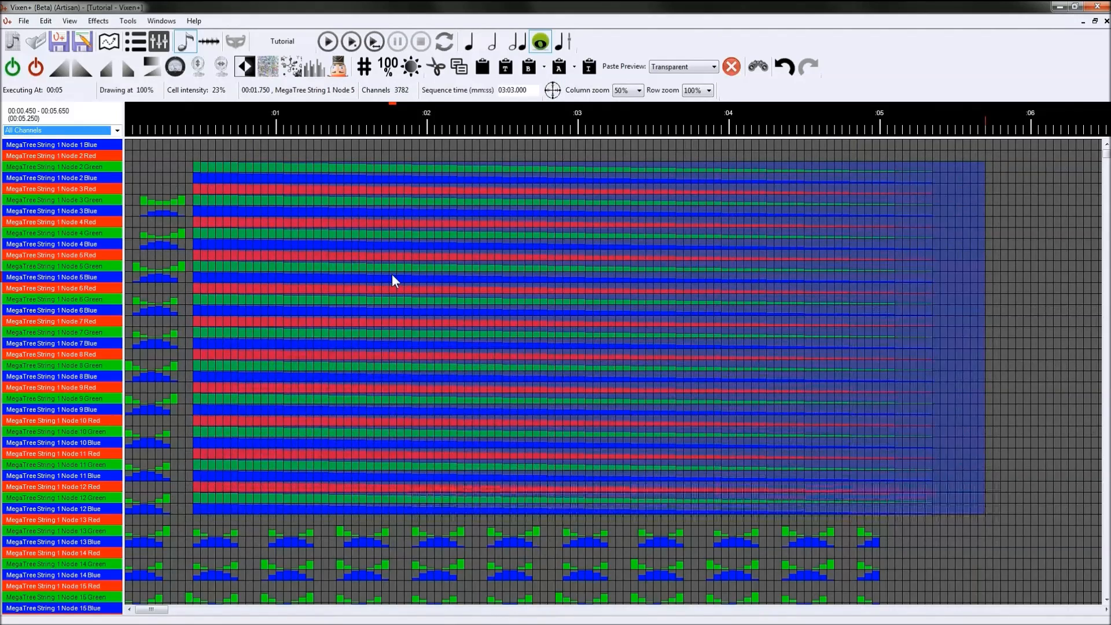
pyautogui.press('c')
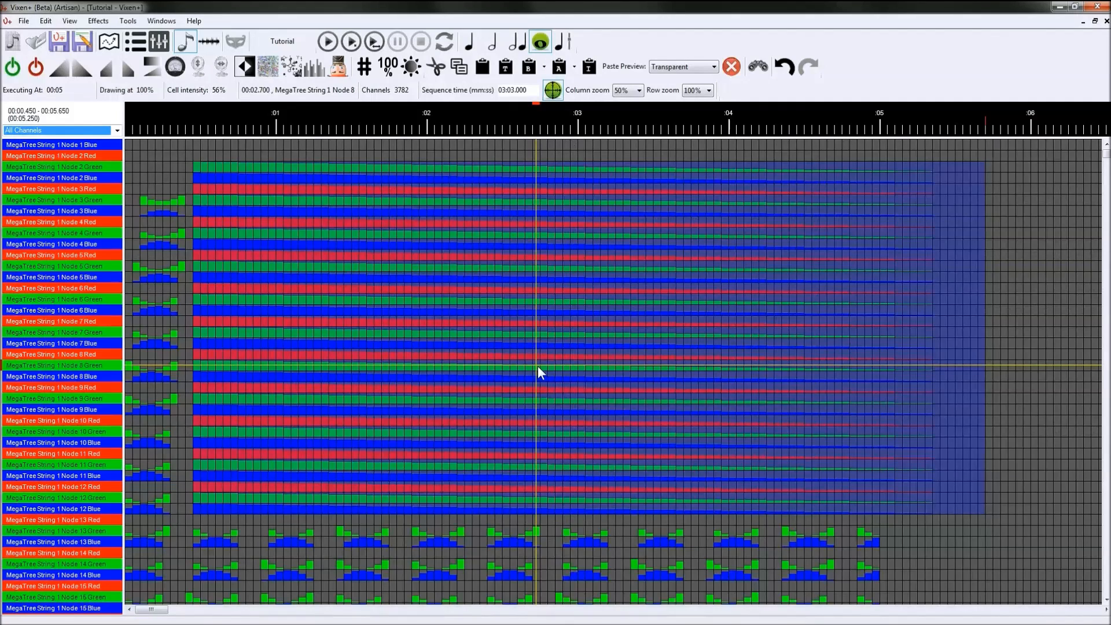
# Step: Undo the recent grid edits repeatedly, going back through the ramps, the inversion and the earlier effects
pyautogui.hotkey('ctrl', 'z')
pyautogui.hotkey('ctrl', 'z')
pyautogui.hotkey('ctrl', 'z')
pyautogui.hotkey('ctrl', 'z')
pyautogui.hotkey('ctrl', 'z')
pyautogui.hotkey('ctrl', 'z')
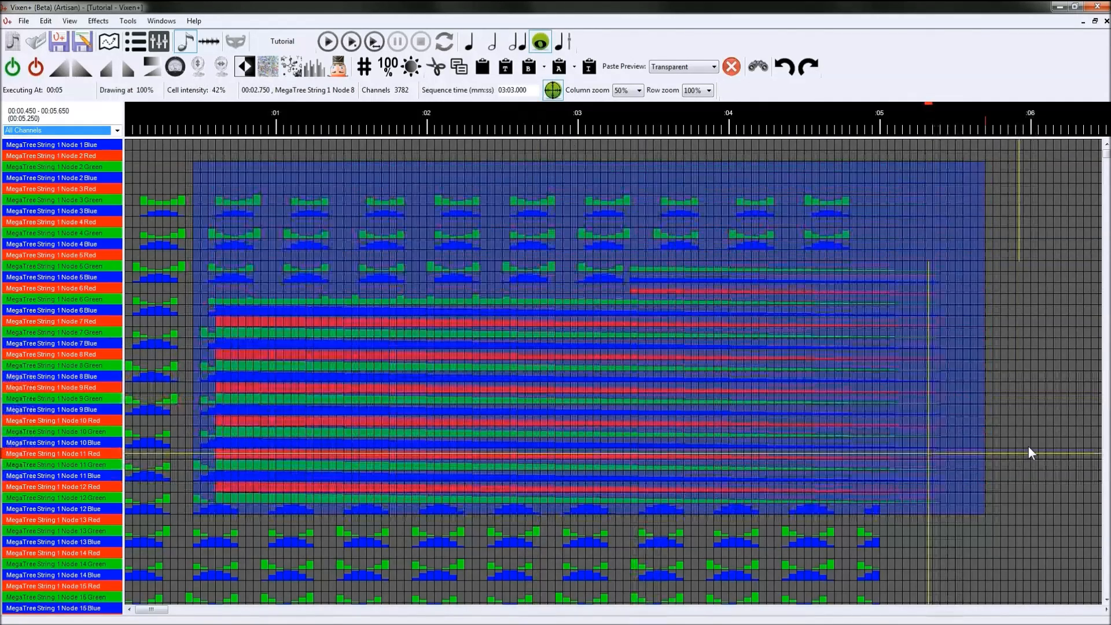
pyautogui.hotkey('ctrl', 'z')
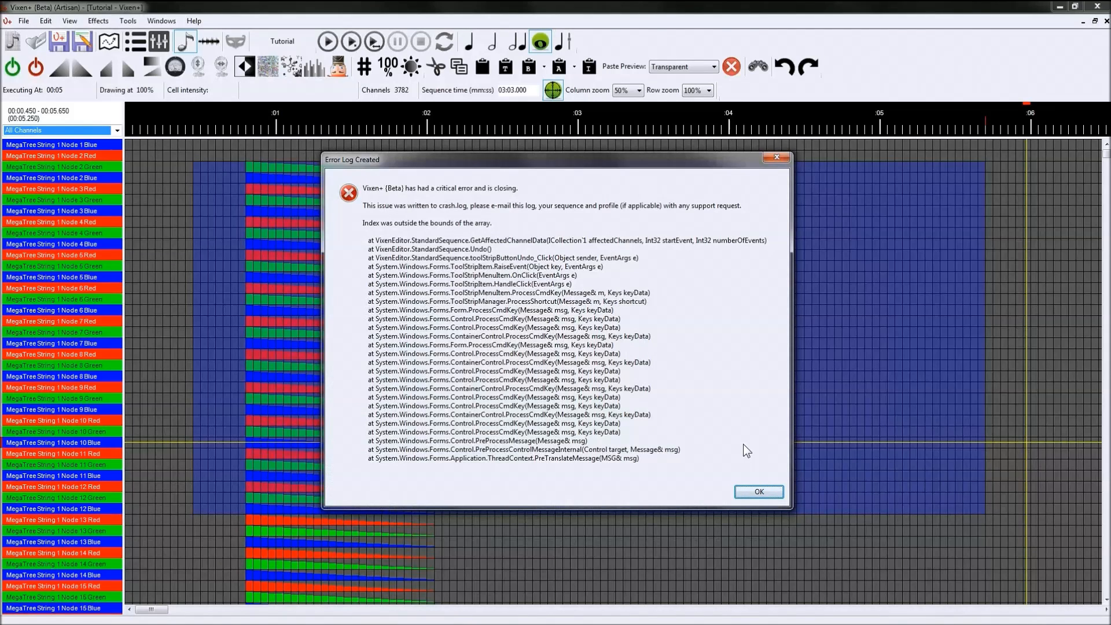
# Step: Dismiss the error log, save the changes to Tutorial, and reopen the recent sequence Tutorial.vix
pyautogui.click(752, 492)
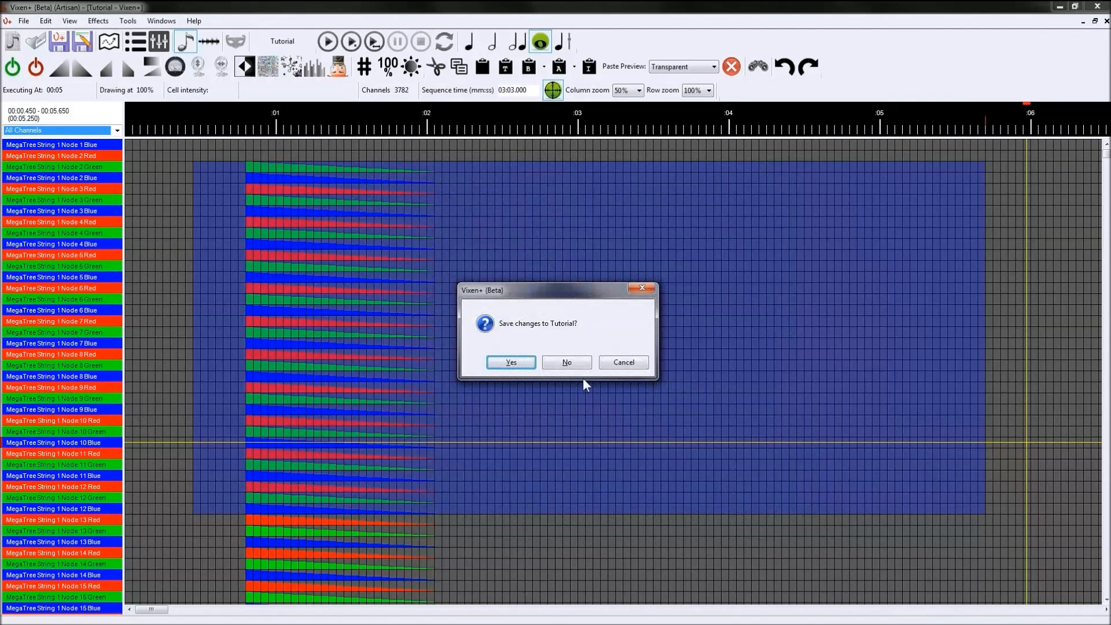
pyautogui.click(511, 361)
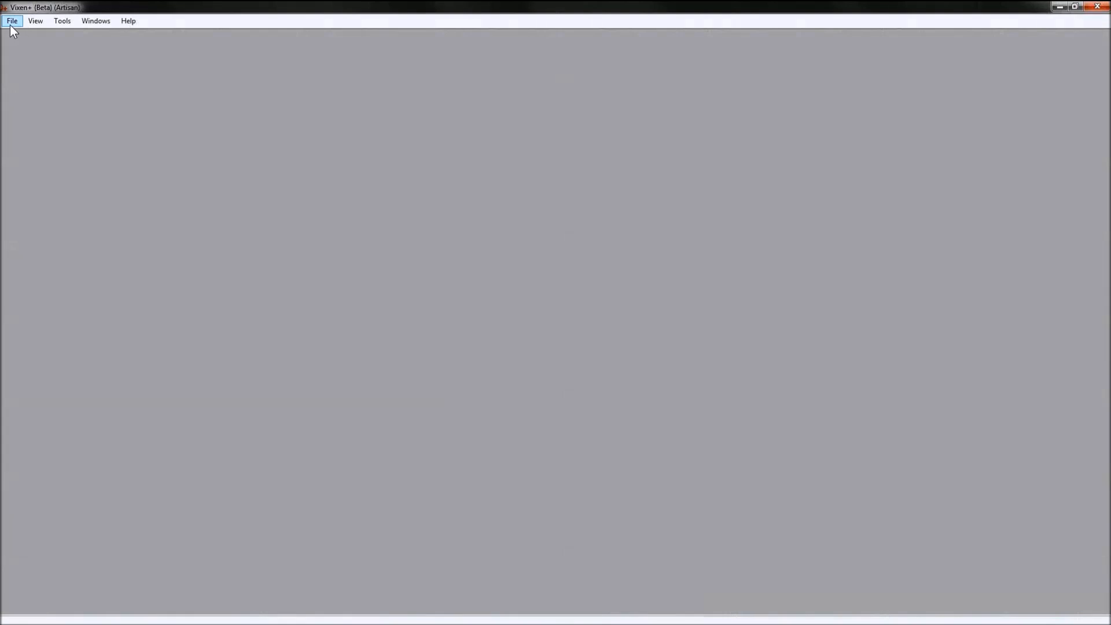
pyautogui.click(10, 23)
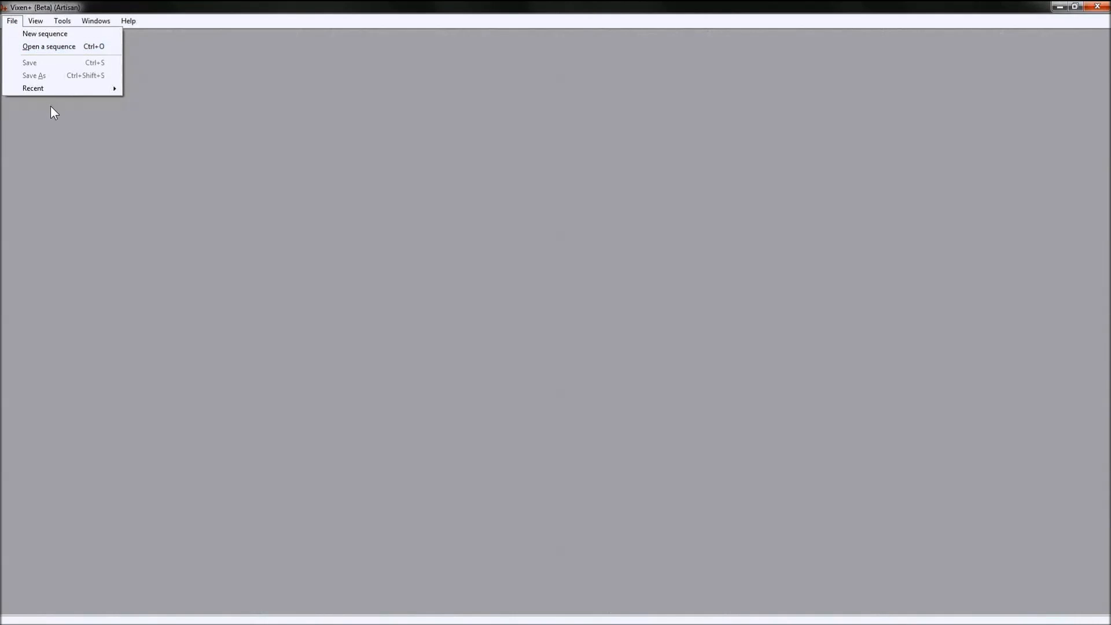
pyautogui.moveTo(48, 89)
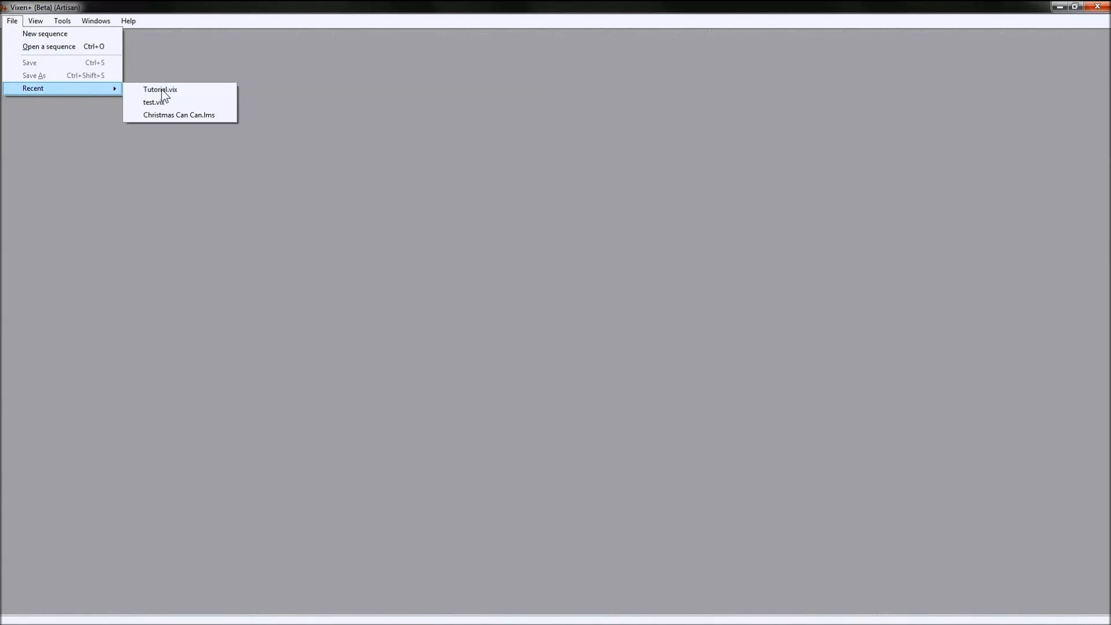
pyautogui.click(162, 89)
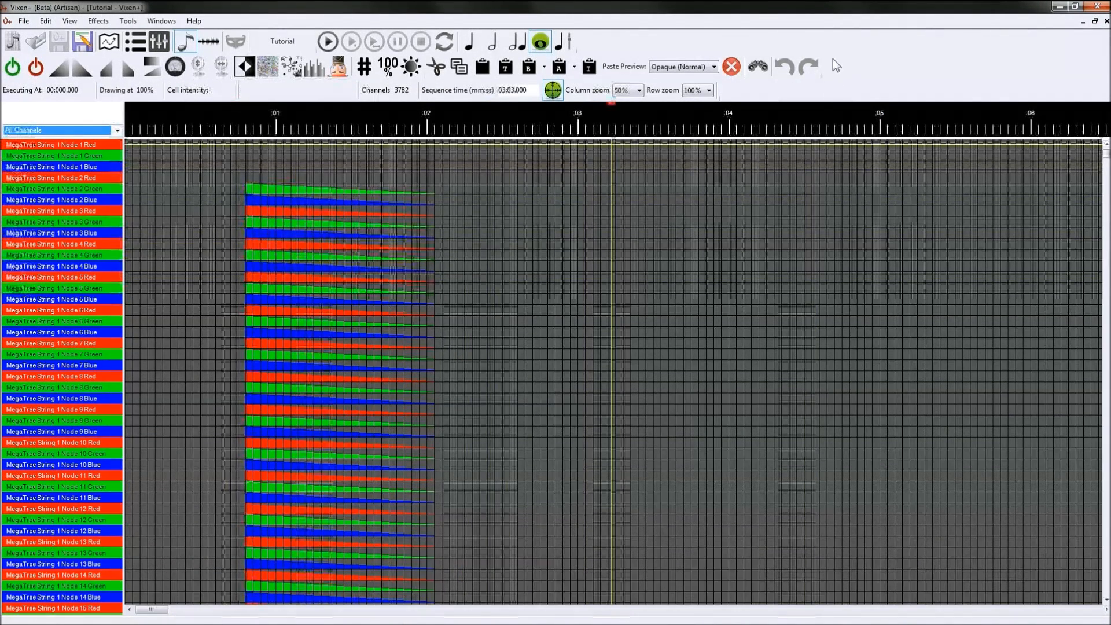
# Step: Apply Ramp off to several overlapping blocks of cells spread across the Node 1 to Node 11 channels
pyautogui.moveTo(518, 207); pyautogui.dragTo(934, 460)
pyautogui.press('f')
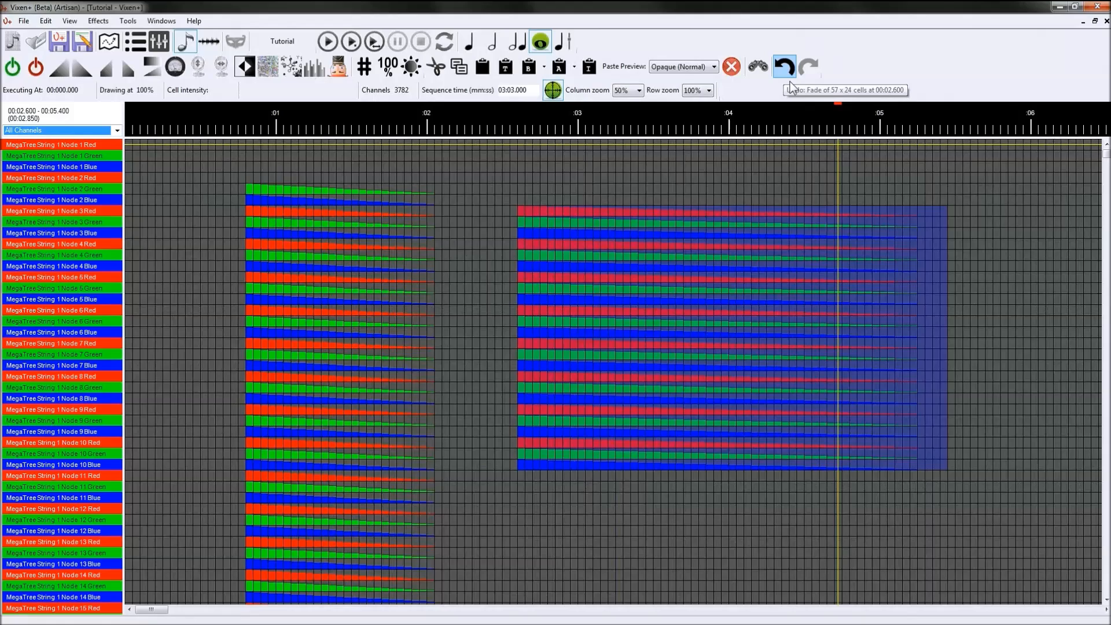
pyautogui.moveTo(654, 266); pyautogui.dragTo(1009, 496)
pyautogui.press('f')
pyautogui.moveTo(491, 244); pyautogui.dragTo(724, 454)
pyautogui.press('f')
pyautogui.moveTo(249, 277); pyautogui.dragTo(451, 443)
pyautogui.moveTo(163, 273); pyautogui.dragTo(935, 501)
pyautogui.press('f')
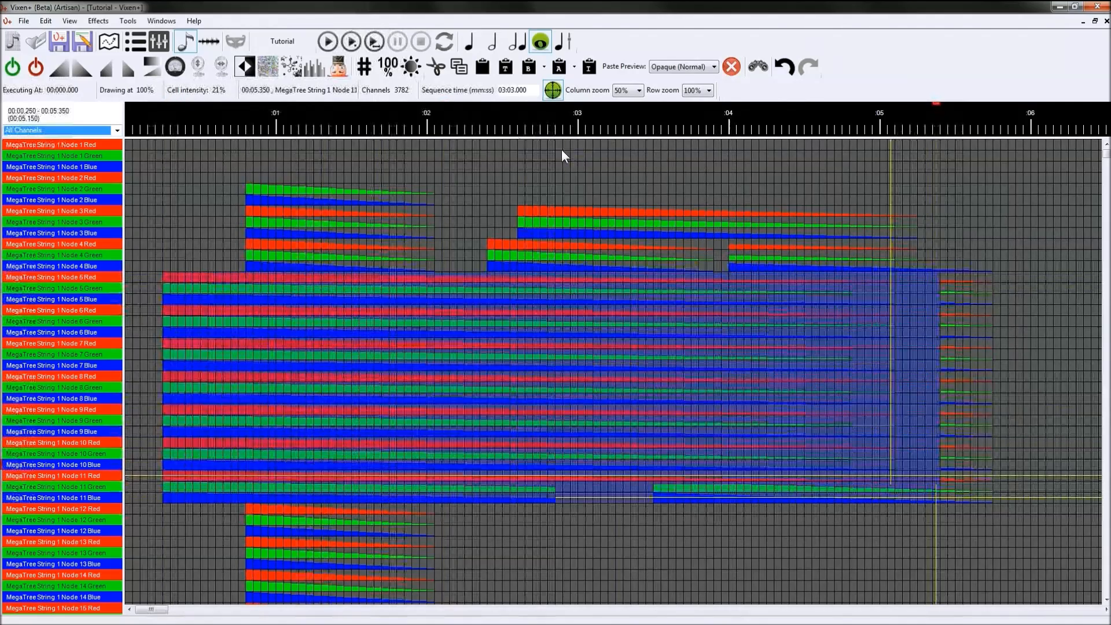
pyautogui.moveTo(510, 143); pyautogui.dragTo(929, 379)
pyautogui.press('f')
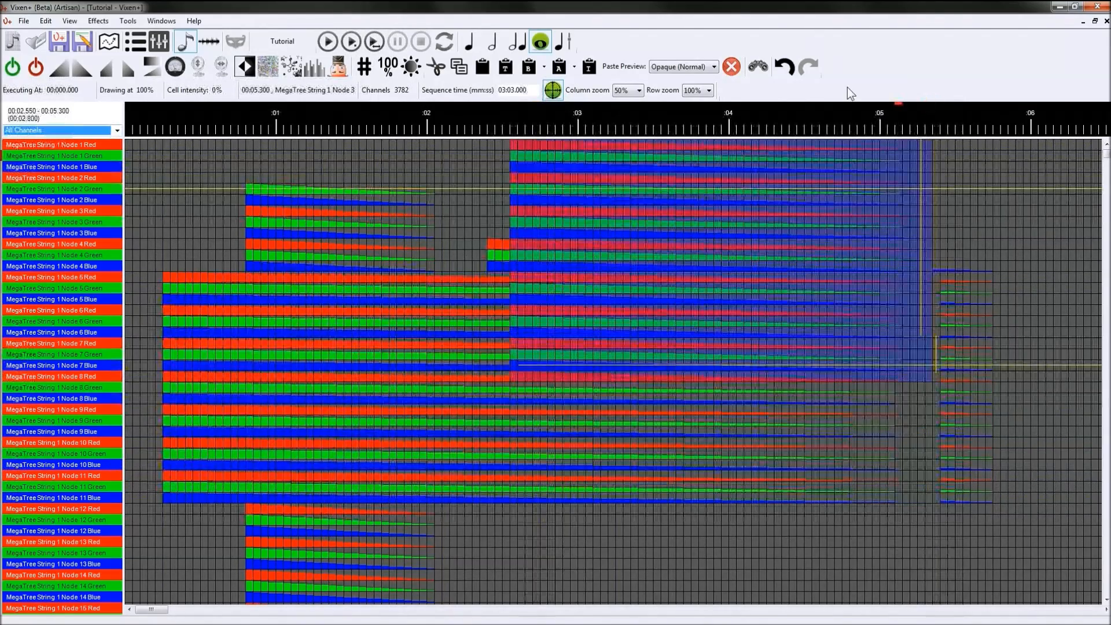
# Step: Undo all the overlapping ramp edits one at a time until nothing is left to undo
pyautogui.click(785, 69)
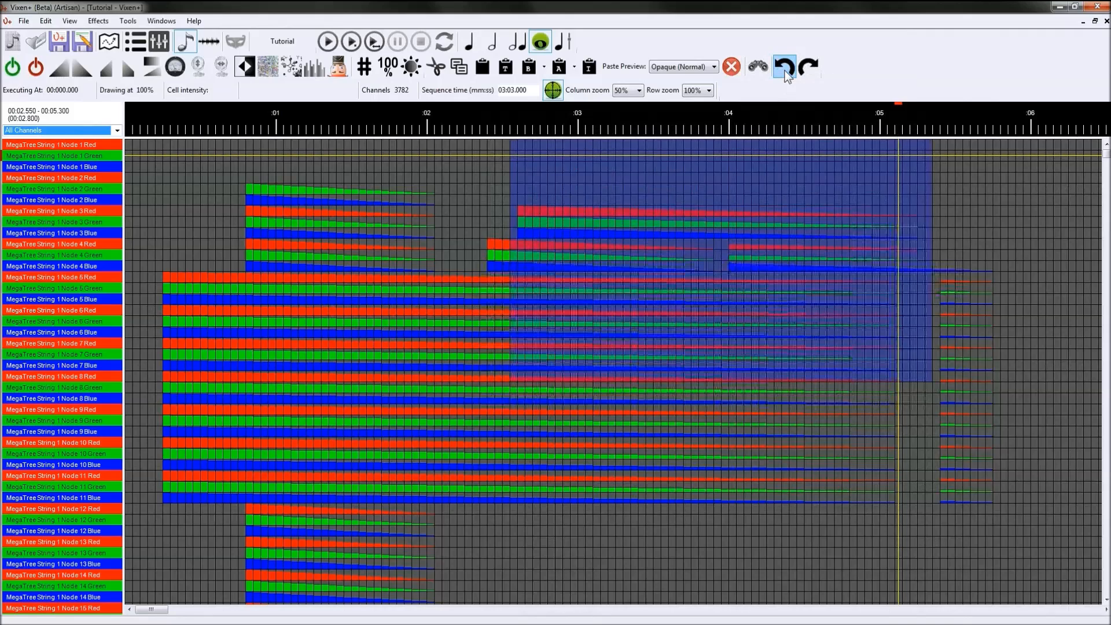
pyautogui.click(785, 68)
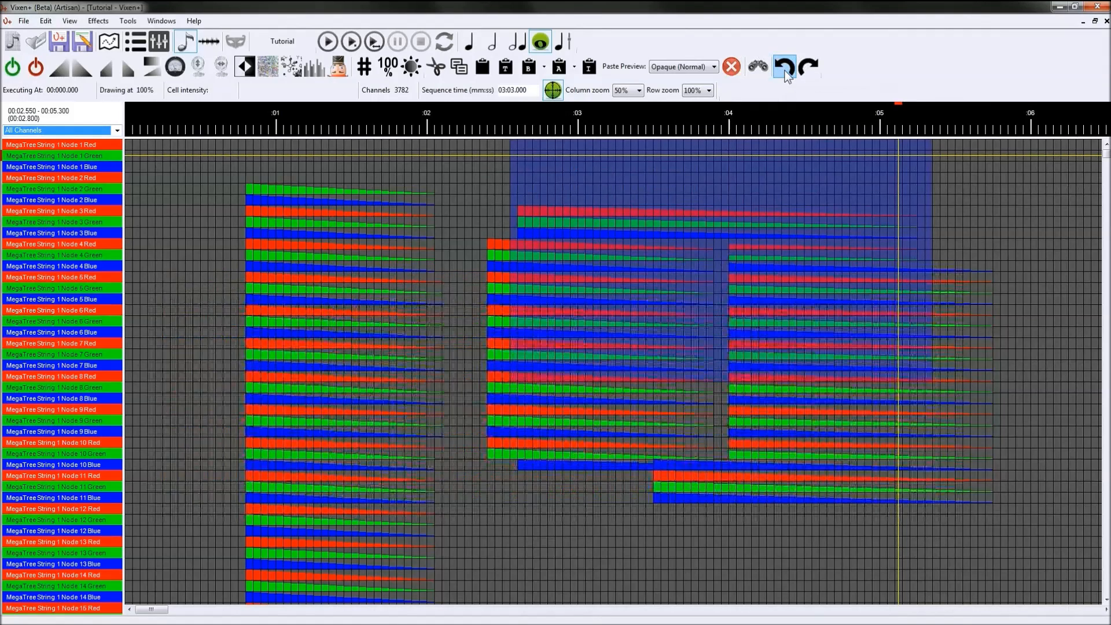
pyautogui.click(784, 68)
pyautogui.click(784, 68)
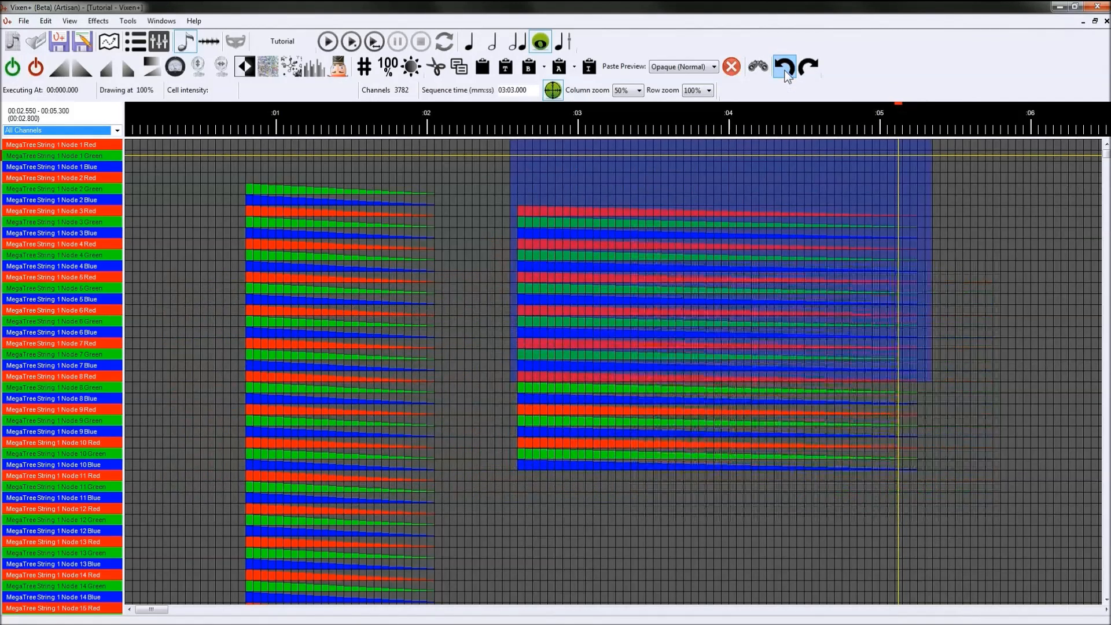
pyautogui.click(785, 68)
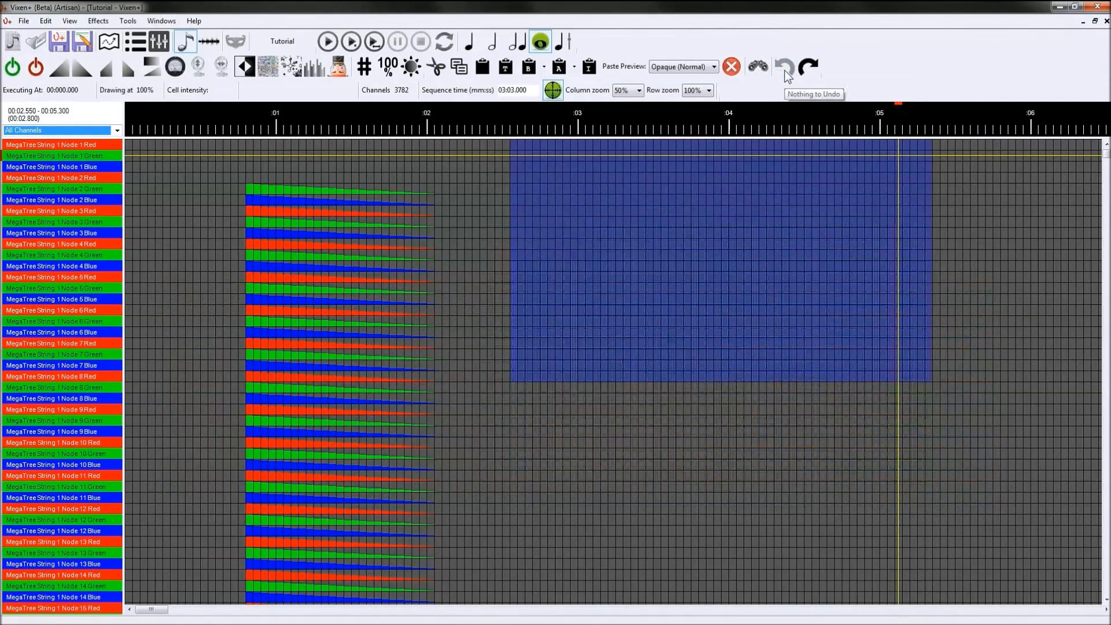
# Step: Start a Nutcracker effect from the sequence's first cell using the Mega model, rendered to a specific point in the sequence
pyautogui.click(459, 357)
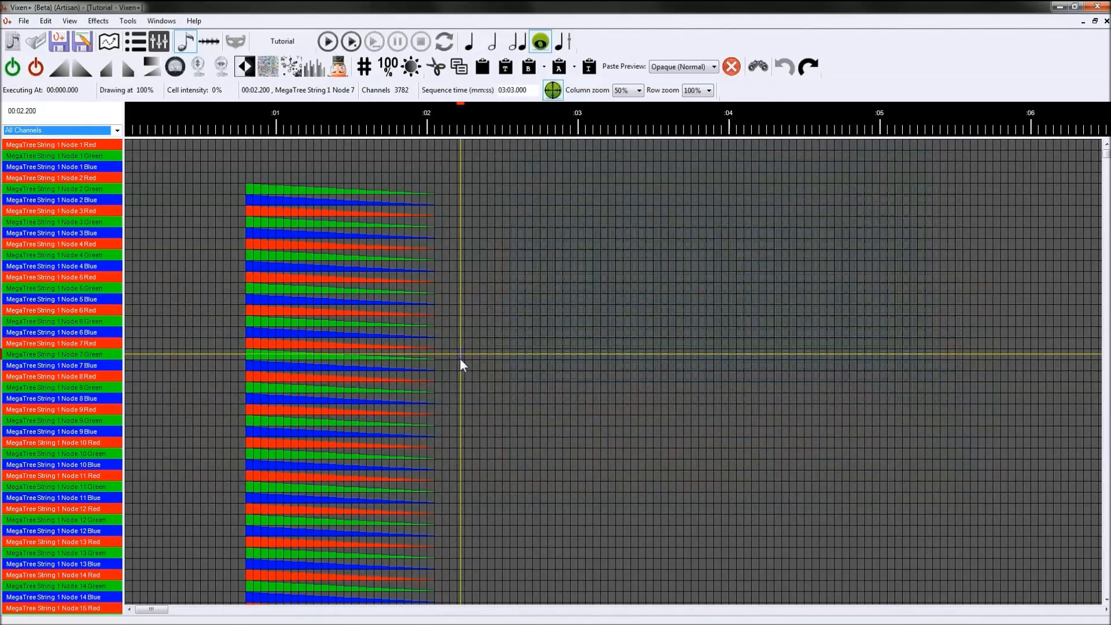
pyautogui.click(127, 146)
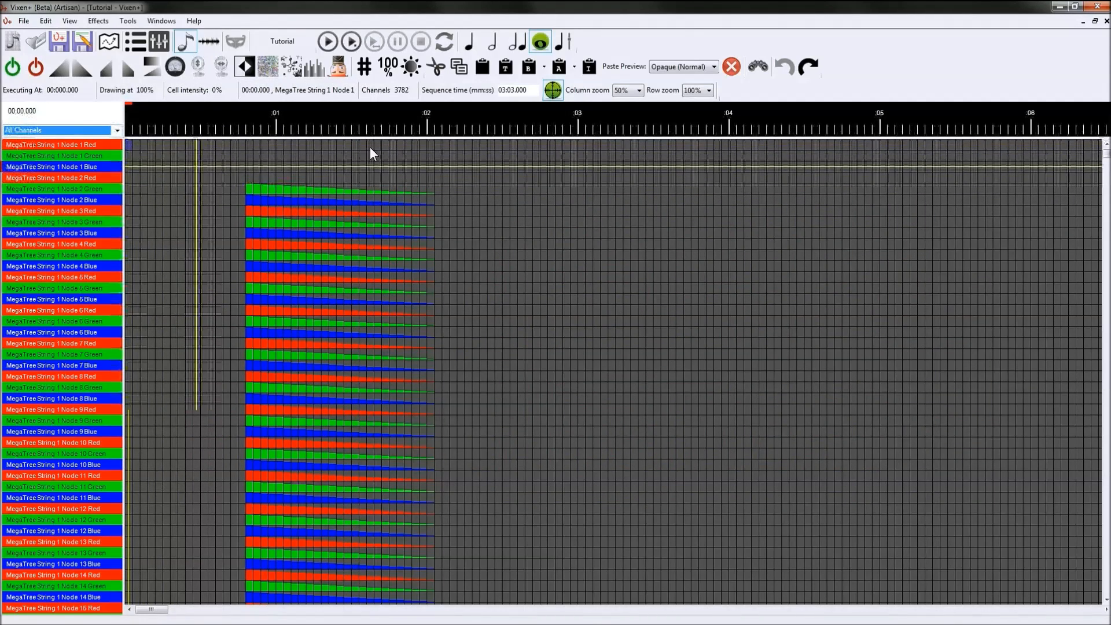
pyautogui.click(337, 70)
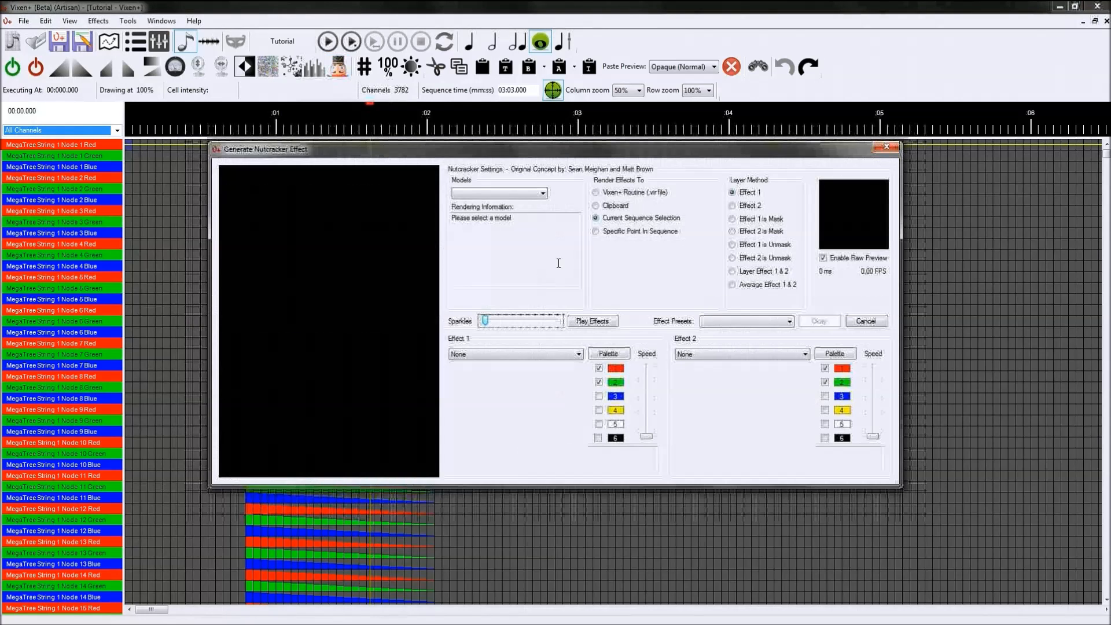
pyautogui.click(544, 195)
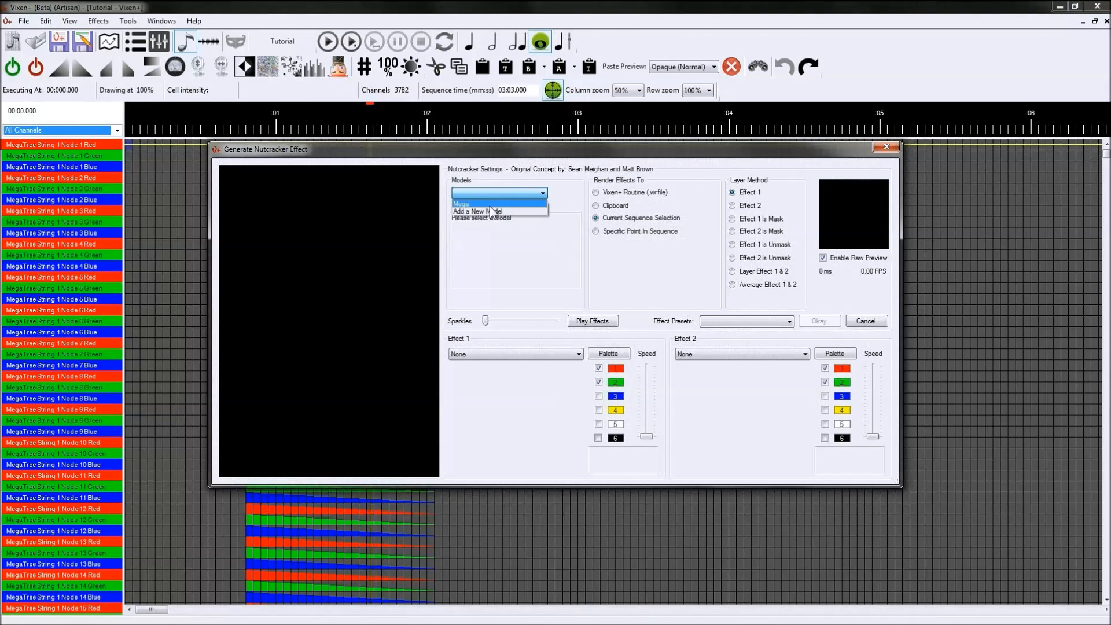
pyautogui.click(498, 203)
pyautogui.click(595, 231)
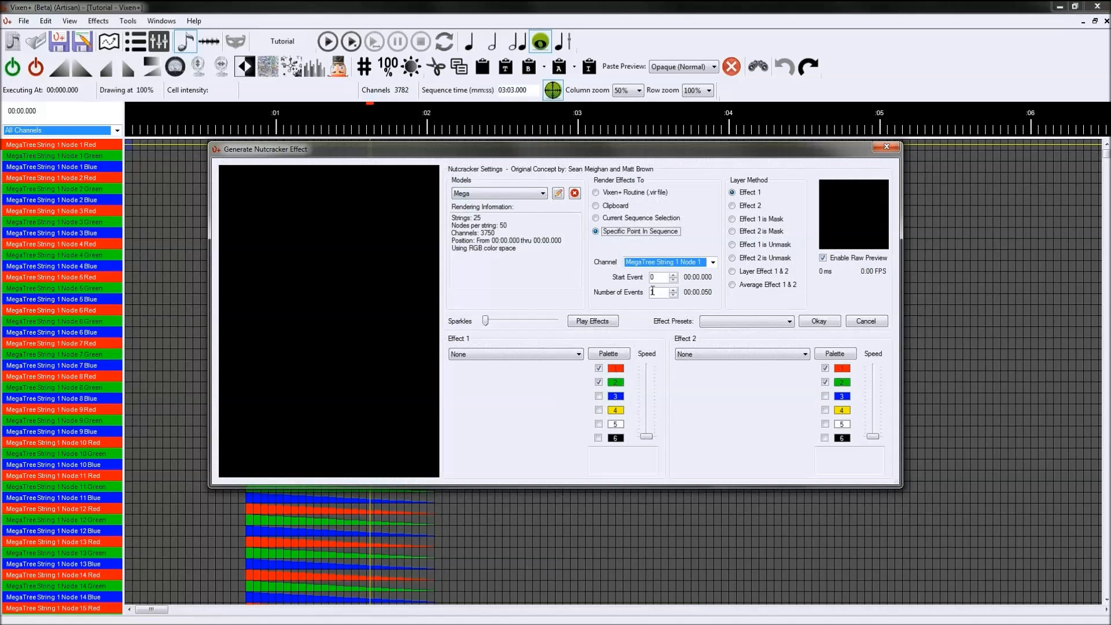
# Step: Set the Nutcracker effect's number of events to 200 and choose Butterfly as Effect 1
pyautogui.click(656, 292)
pyautogui.write('0')
pyautogui.write('00')
pyautogui.click(665, 277)
pyautogui.moveTo(659, 296); pyautogui.dragTo(641, 294)
pyautogui.click(540, 354)
pyautogui.click(467, 372)
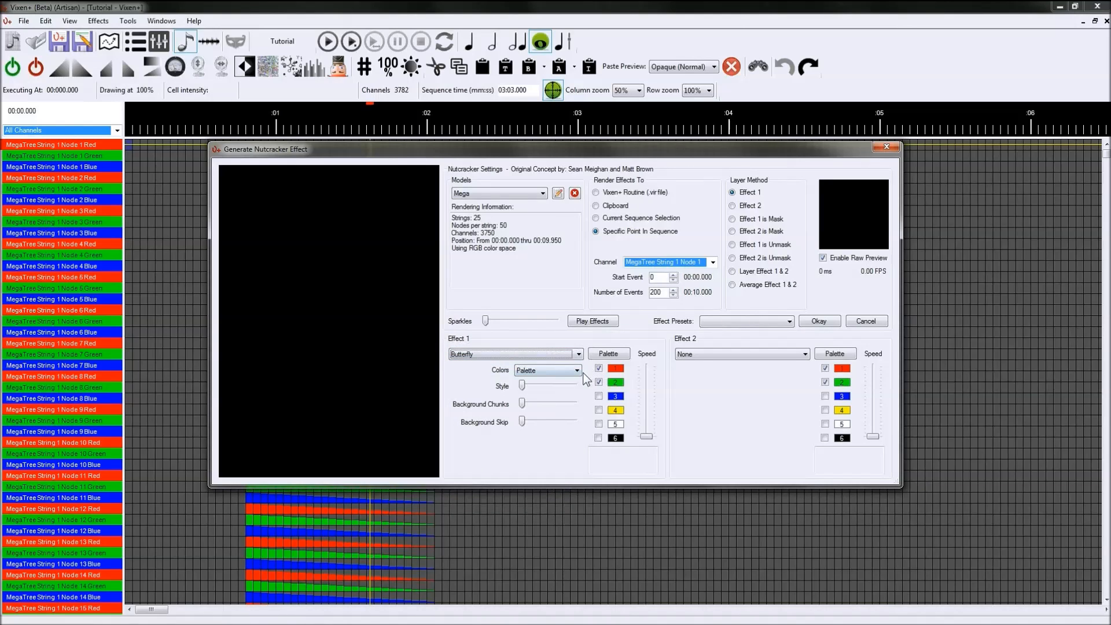
# Step: Add blue to the Butterfly palette, raise its background chunks and speed while previewing, and render it into the sequence
pyautogui.click(598, 395)
pyautogui.click(532, 404)
pyautogui.moveTo(650, 438); pyautogui.dragTo(649, 431)
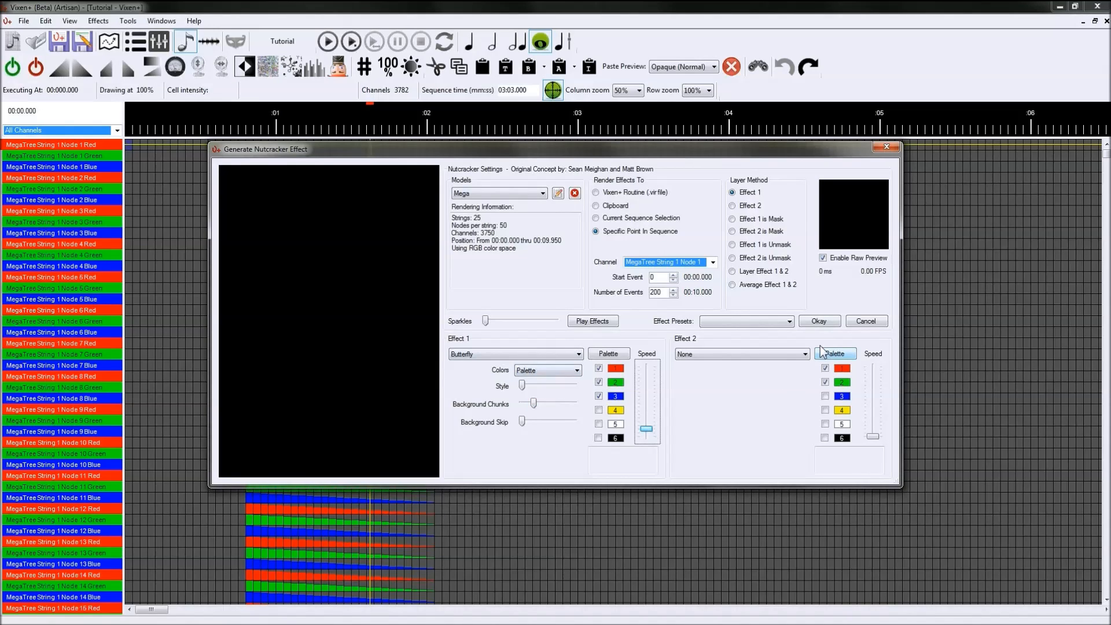
pyautogui.click(615, 319)
pyautogui.moveTo(650, 438); pyautogui.dragTo(647, 402)
pyautogui.moveTo(534, 405); pyautogui.dragTo(557, 405)
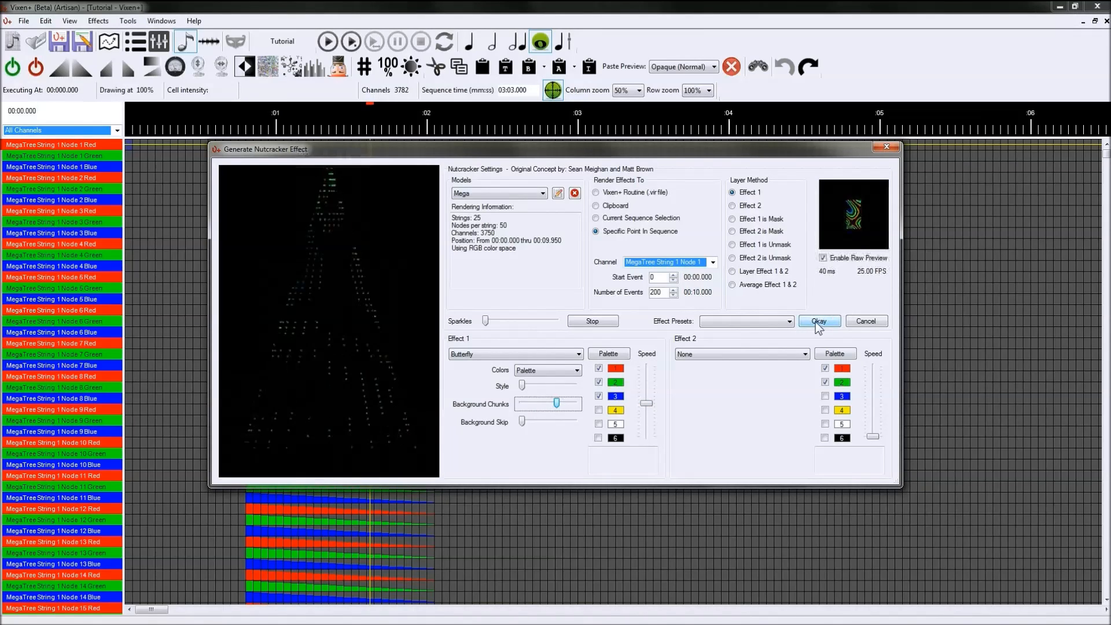
pyautogui.click(817, 319)
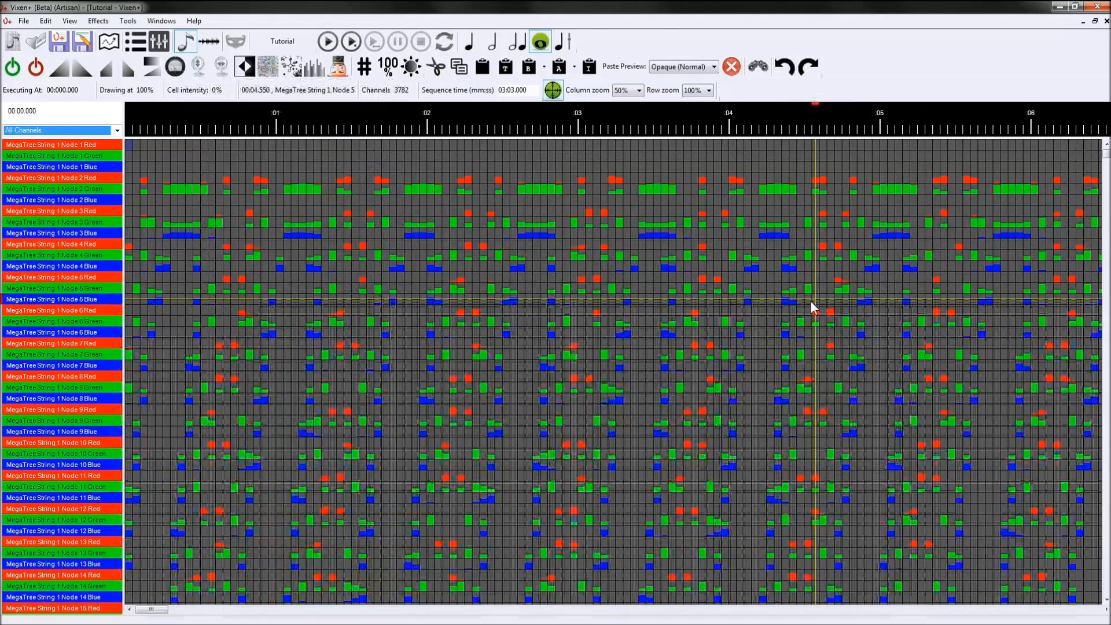
# Step: Save the Tutorial sequence, and undo and redo the rendered Nutcracker effect
pyautogui.click(60, 43)
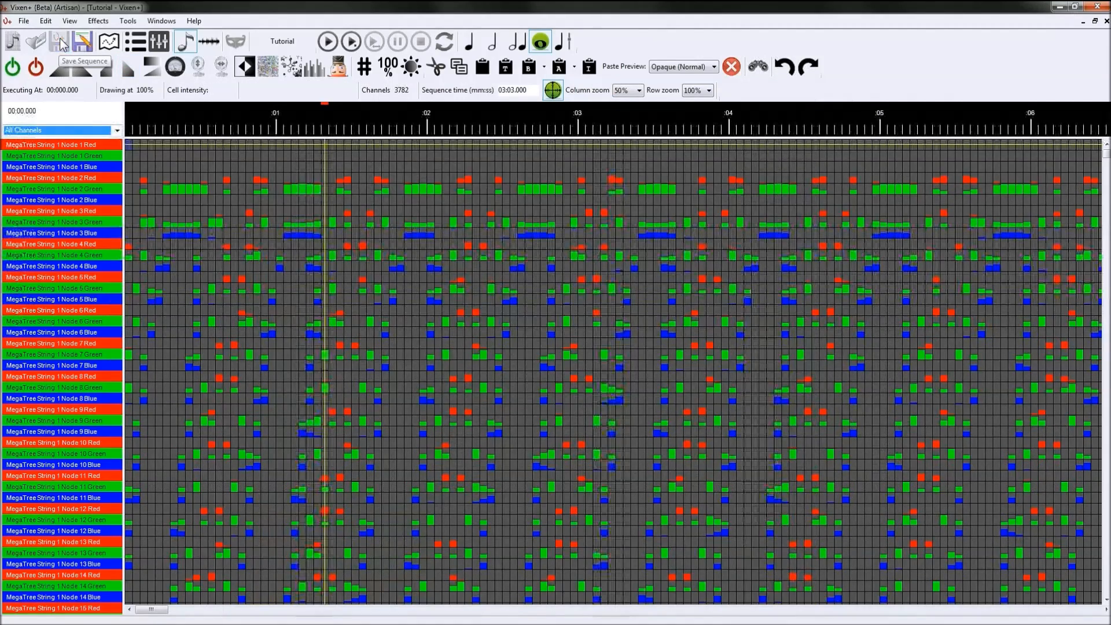
pyautogui.click(785, 70)
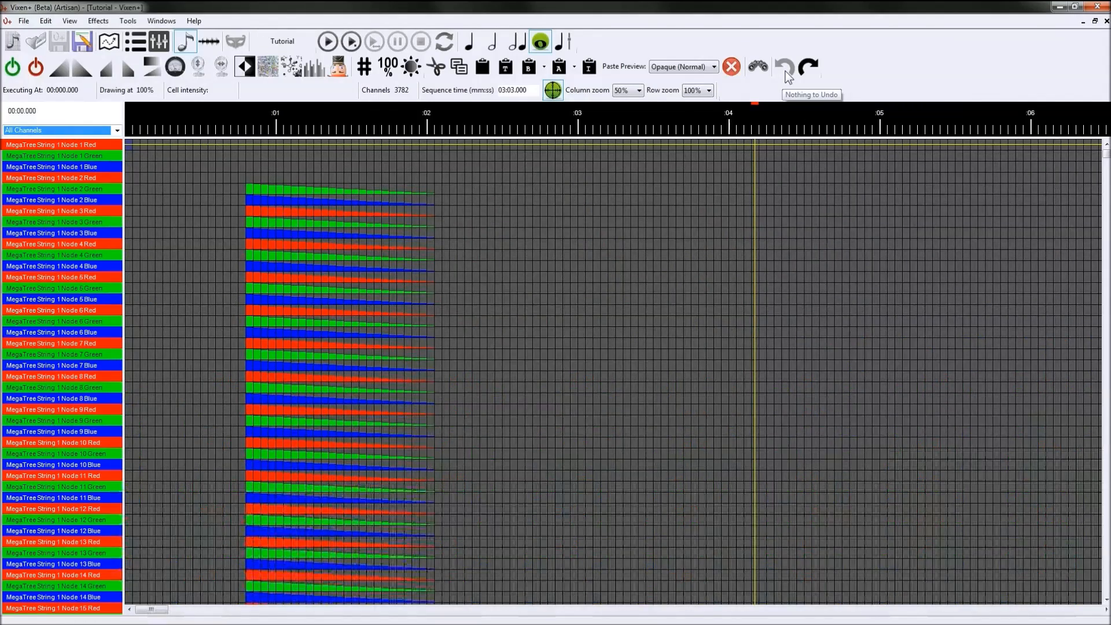
pyautogui.click(805, 70)
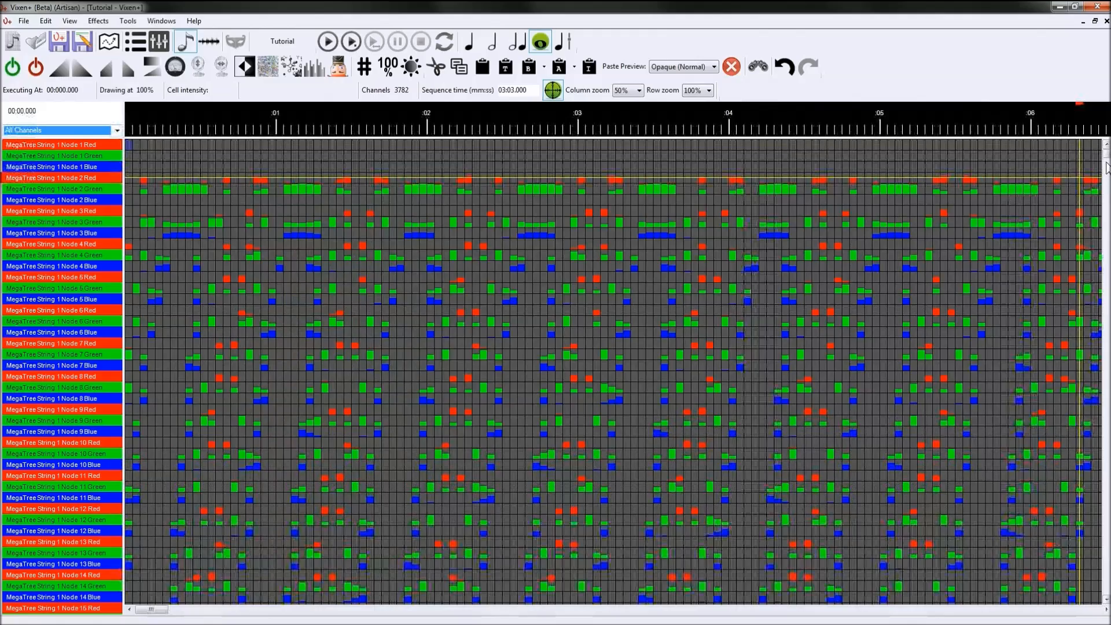
# Step: Fade down two separate blocks of cells within the rendered effect, undoing each fade
pyautogui.moveTo(1106, 154)
pyautogui.mouseDown()
pyautogui.moveTo(1106, 332)
pyautogui.moveTo(1106, 153)
pyautogui.mouseUp()
pyautogui.moveTo(522, 522); pyautogui.dragTo(689, 578)
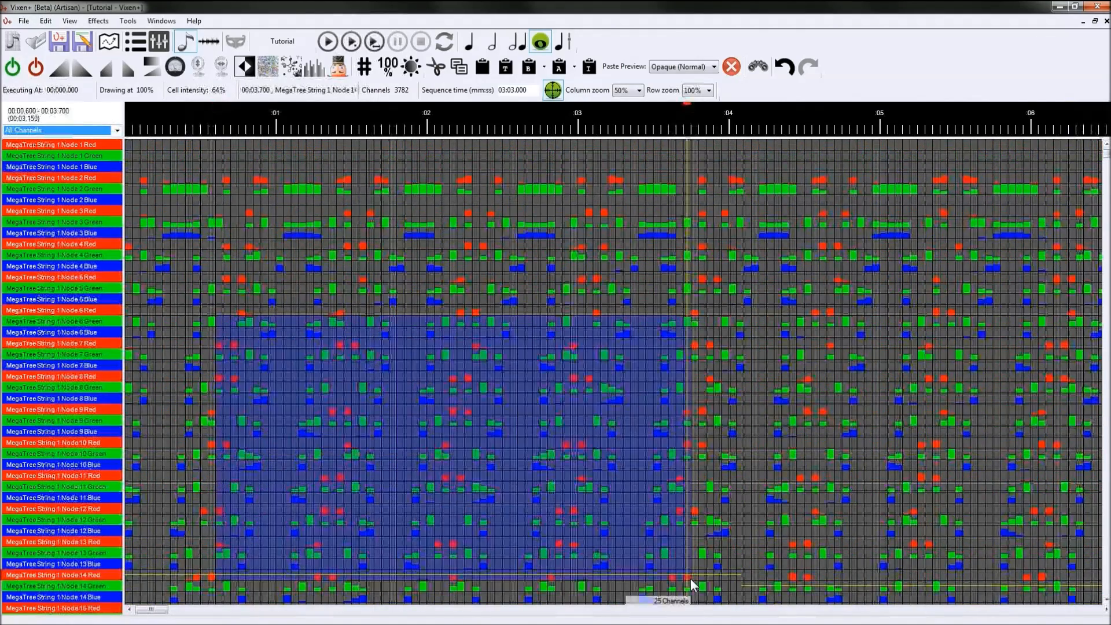
pyautogui.press('f')
pyautogui.hotkey('ctrl', 'z')
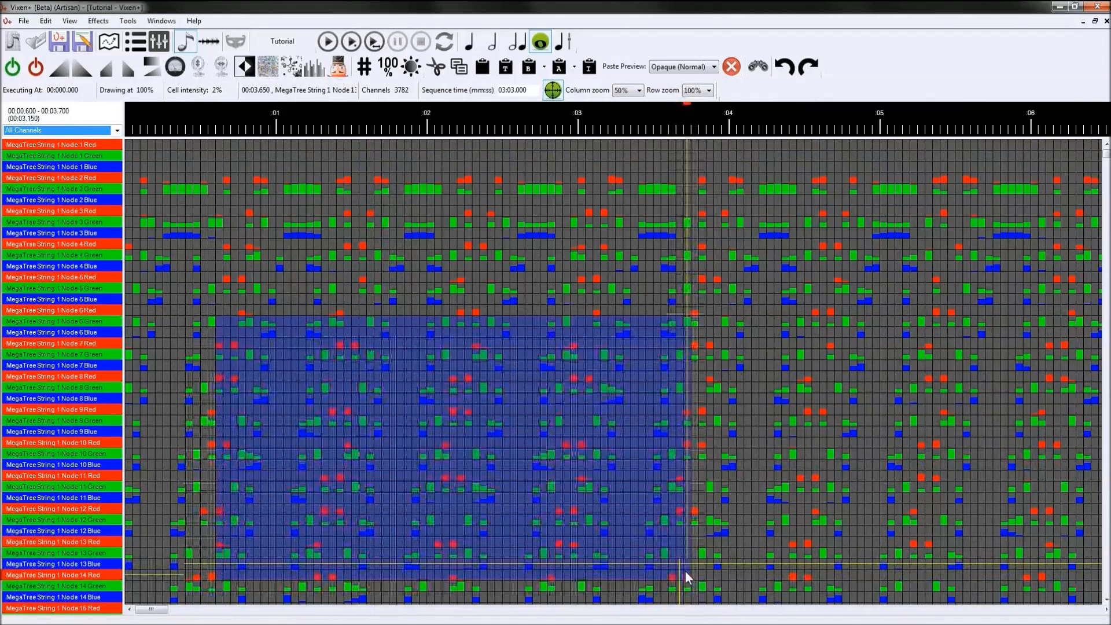
pyautogui.moveTo(603, 222); pyautogui.dragTo(956, 451)
pyautogui.press('f')
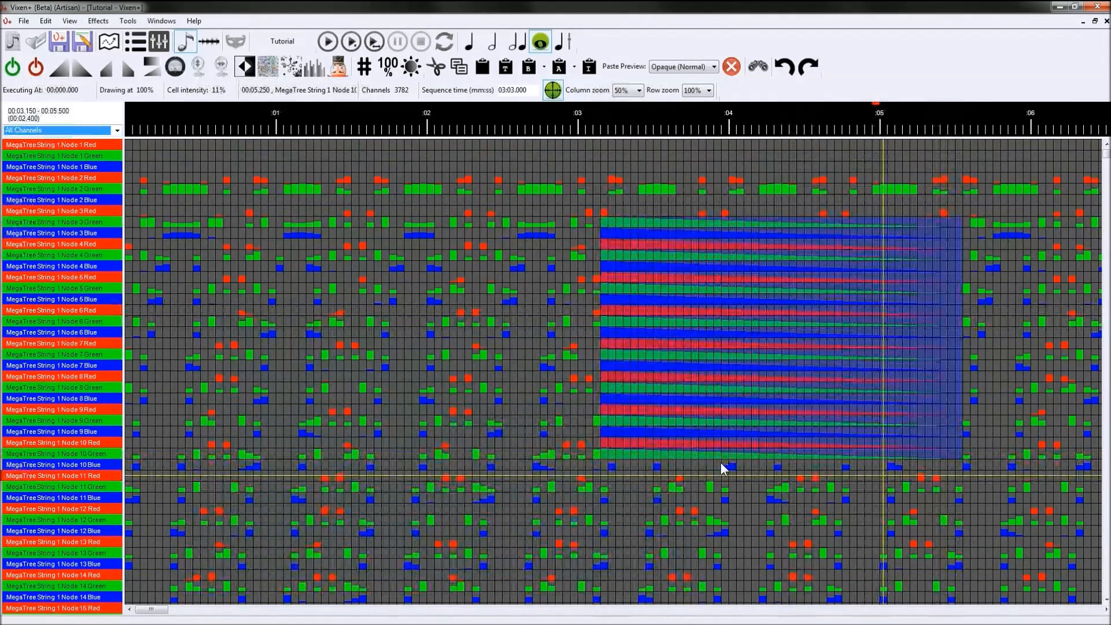
pyautogui.hotkey('ctrl', 'z')
# Step: Select the block of cells from 1.400 to 2.950 s, and undo and redo the recent edits
pyautogui.moveTo(341, 277); pyautogui.dragTo(574, 494)
pyautogui.hotkey('ctrl', 'z')
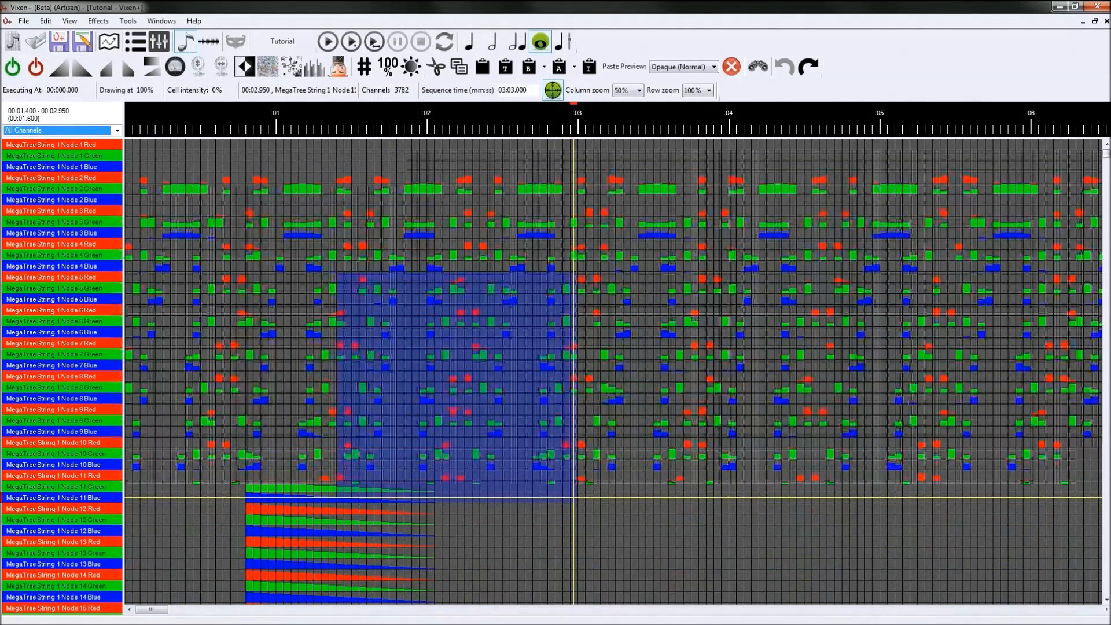
pyautogui.hotkey('ctrl', 'y')
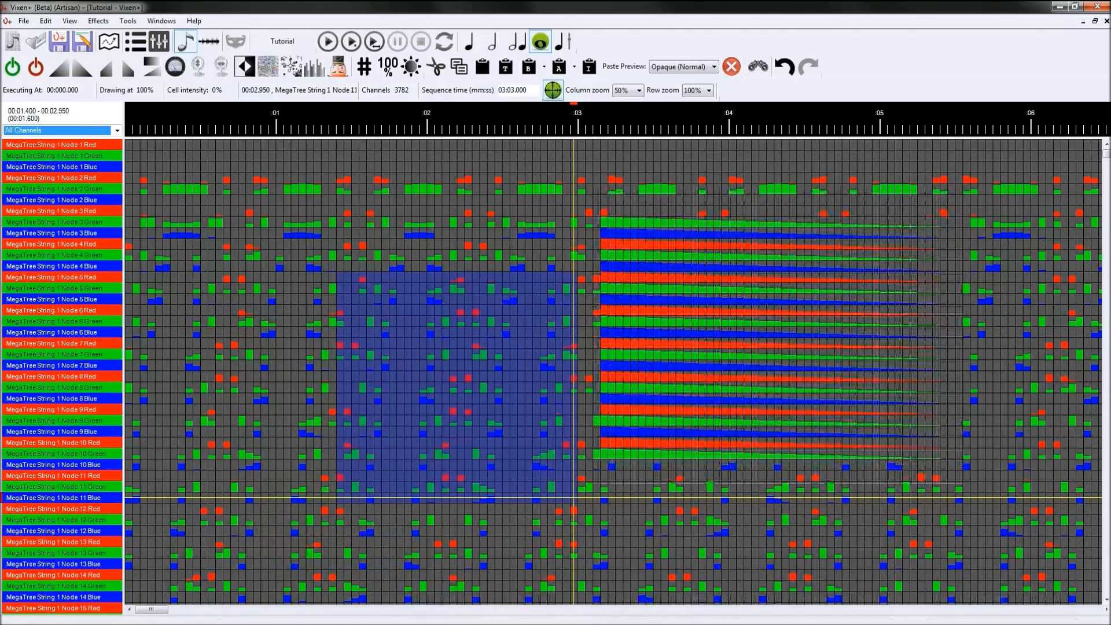
pyautogui.hotkey('ctrl', 'z')
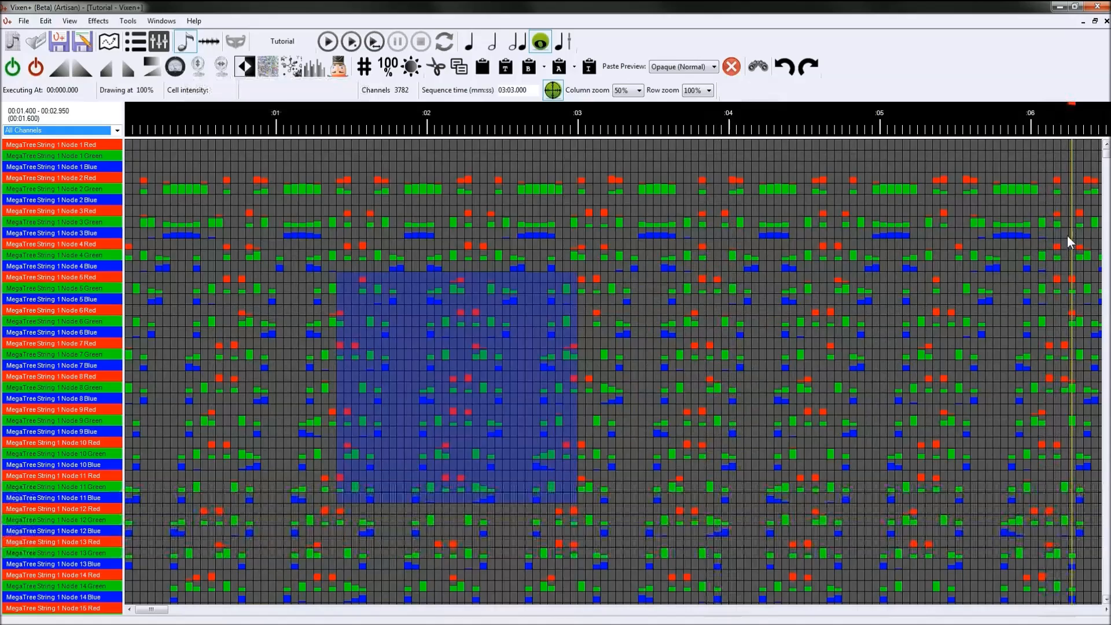
# Step: Play the sequence from the start, watch the effect in the Preview window, and stop playback
pyautogui.click(717, 399)
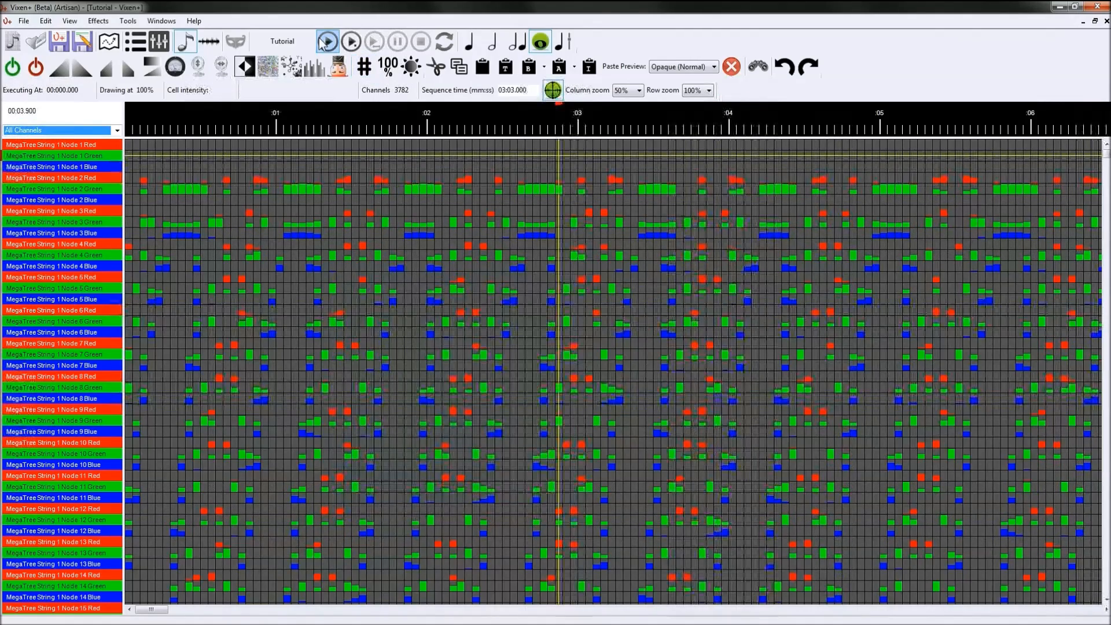
pyautogui.press('F5')
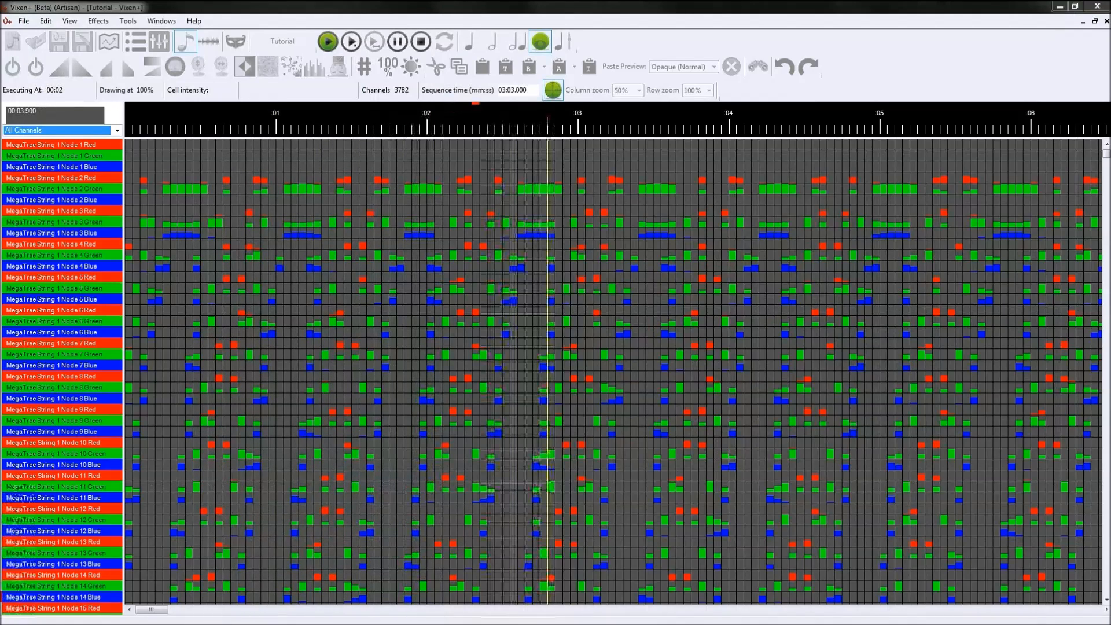
pyautogui.moveTo(452, 204); pyautogui.dragTo(455, 6)
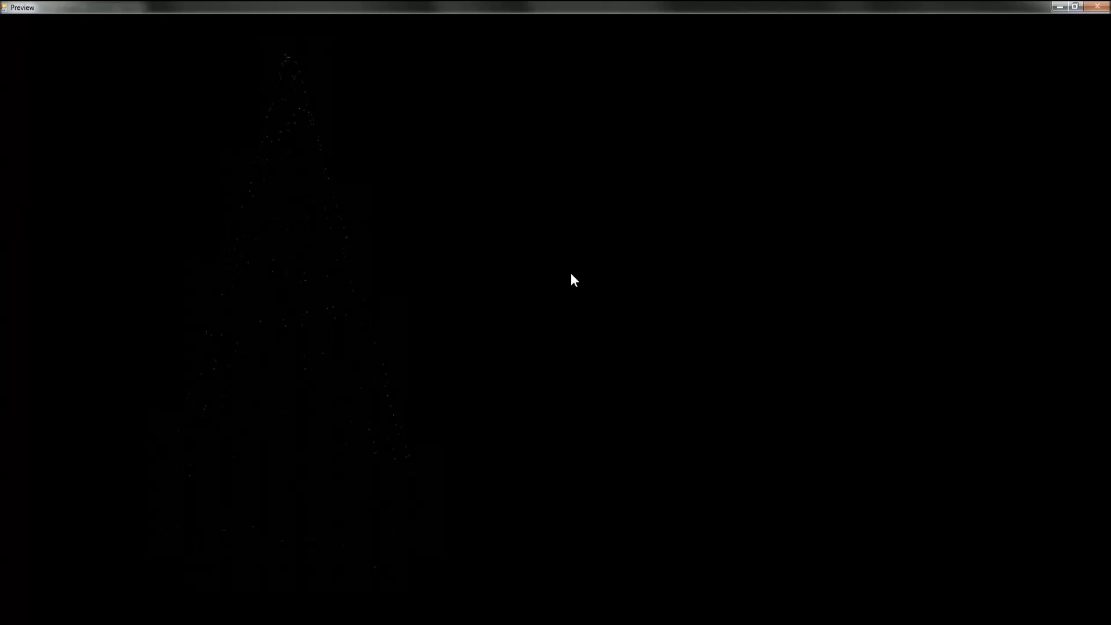
pyautogui.press('F8')
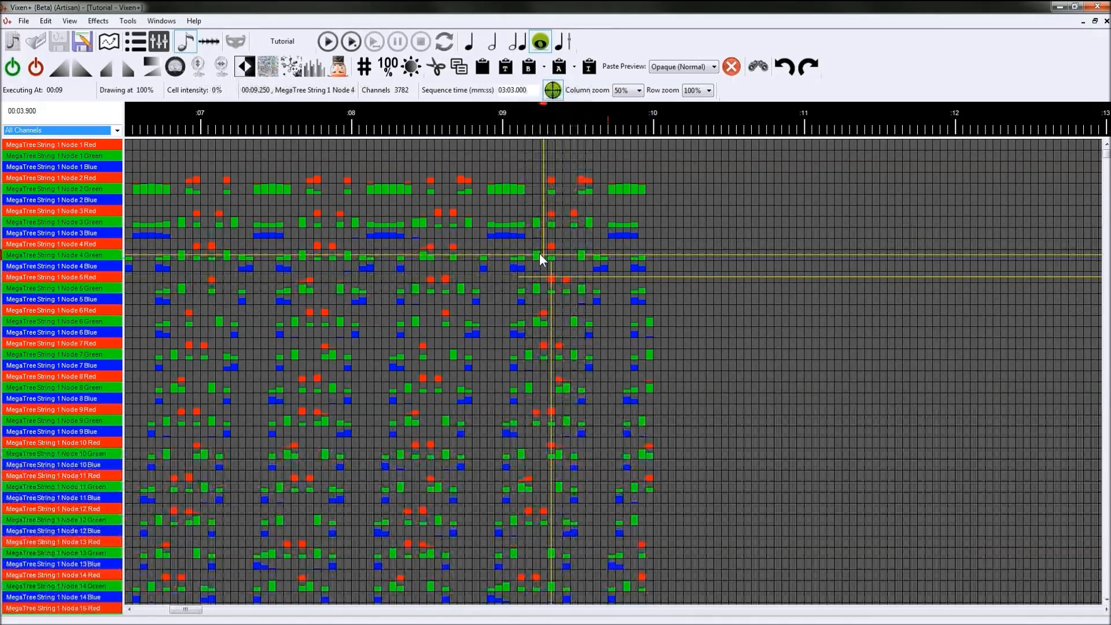
# Step: Undo the rendered Nutcracker effect and return to the start of the sequence
pyautogui.hotkey('ctrl', 'z')
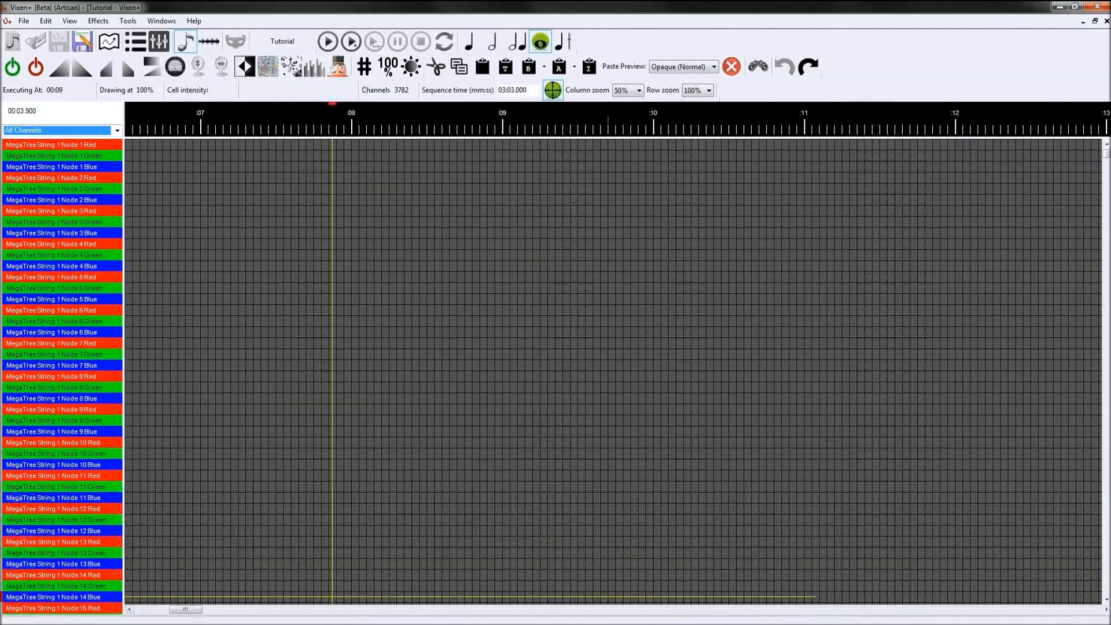
pyautogui.moveTo(184, 612); pyautogui.dragTo(136, 621)
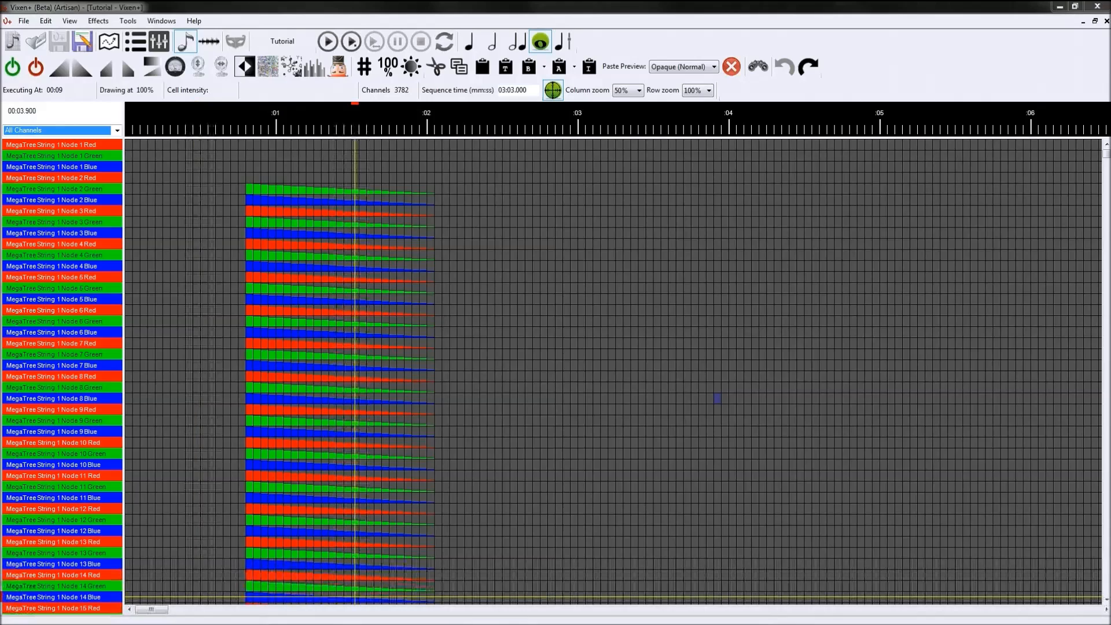
# Step: Open crash.log from the Tutorial folder, examine its most recent error entry, and return to the sequence
pyautogui.moveTo(465, 624); pyautogui.dragTo(430, 93)
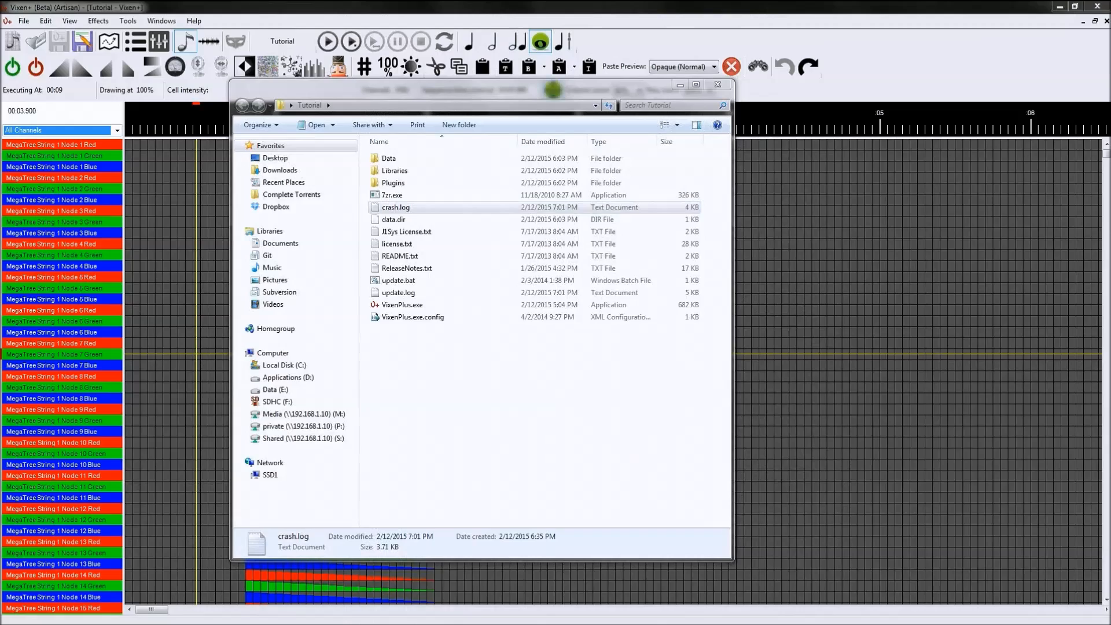
pyautogui.moveTo(0, 433); pyautogui.dragTo(459, 107)
pyautogui.doubleClick(459, 106)
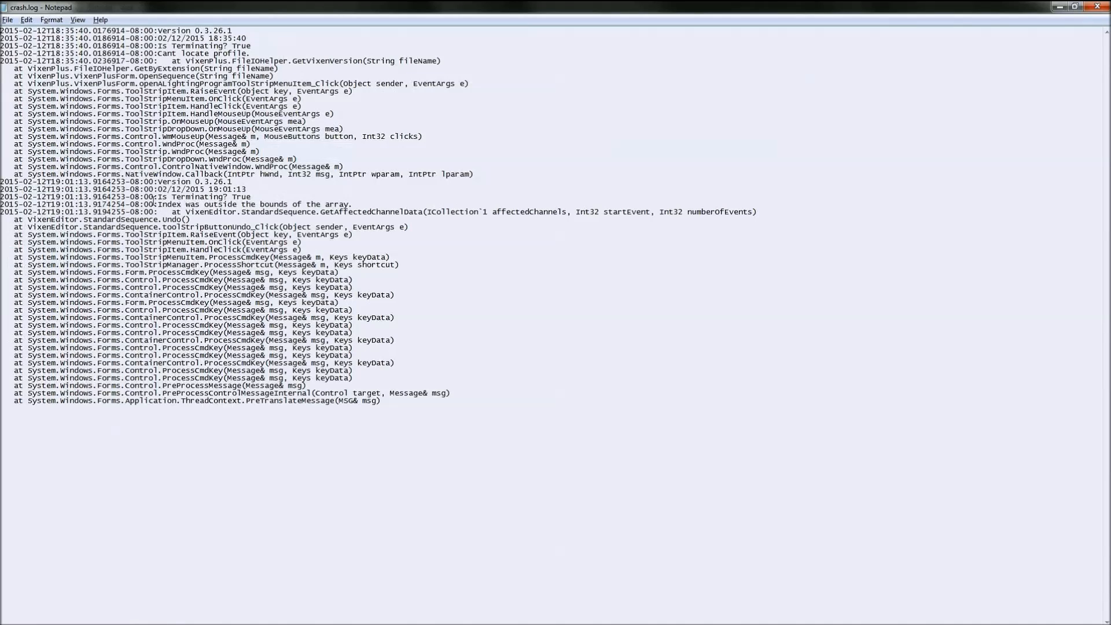
pyautogui.moveTo(171, 212); pyautogui.dragTo(537, 543)
pyautogui.moveTo(503, 470); pyautogui.dragTo(669, 579)
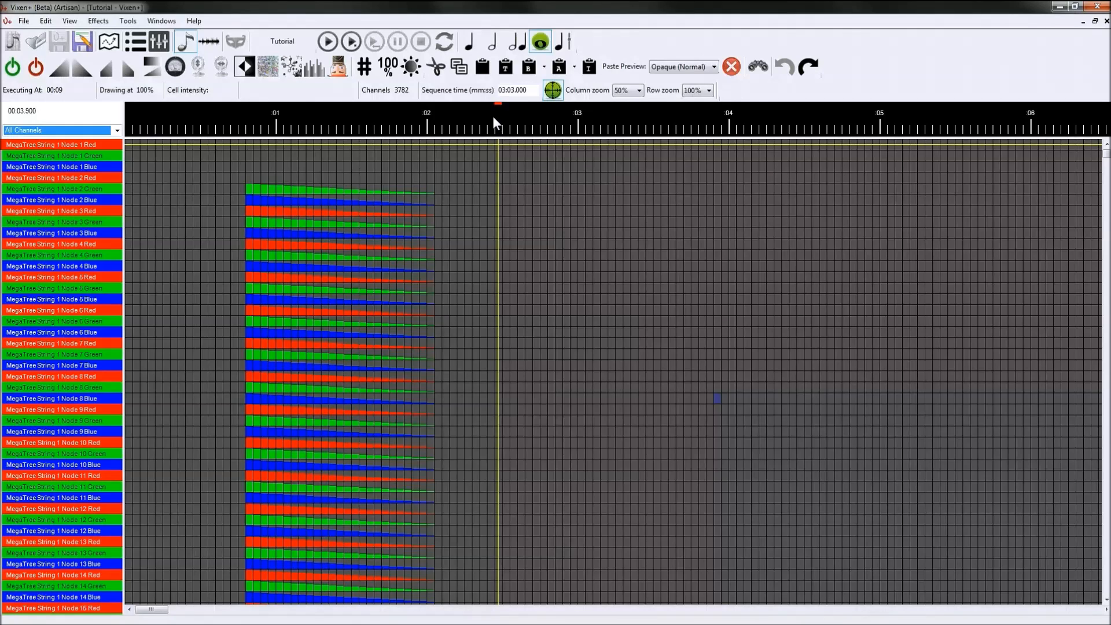
# Step: Show the audio waveform above the sequence grid and set the column zoom to 100%
pyautogui.hotkey('ctrl', 'w')
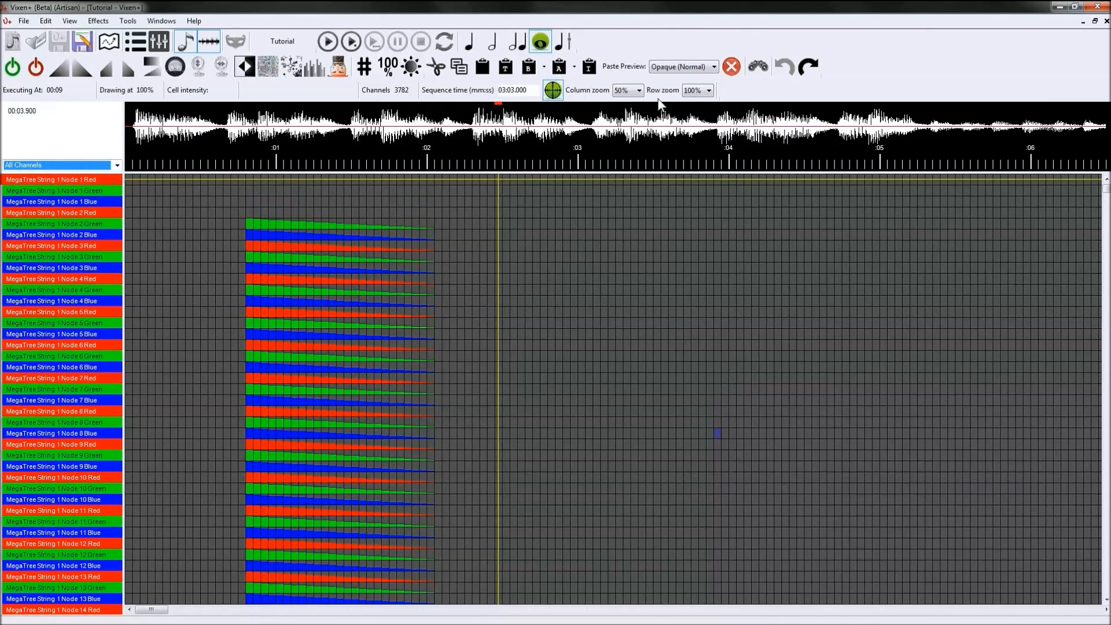
pyautogui.click(636, 90)
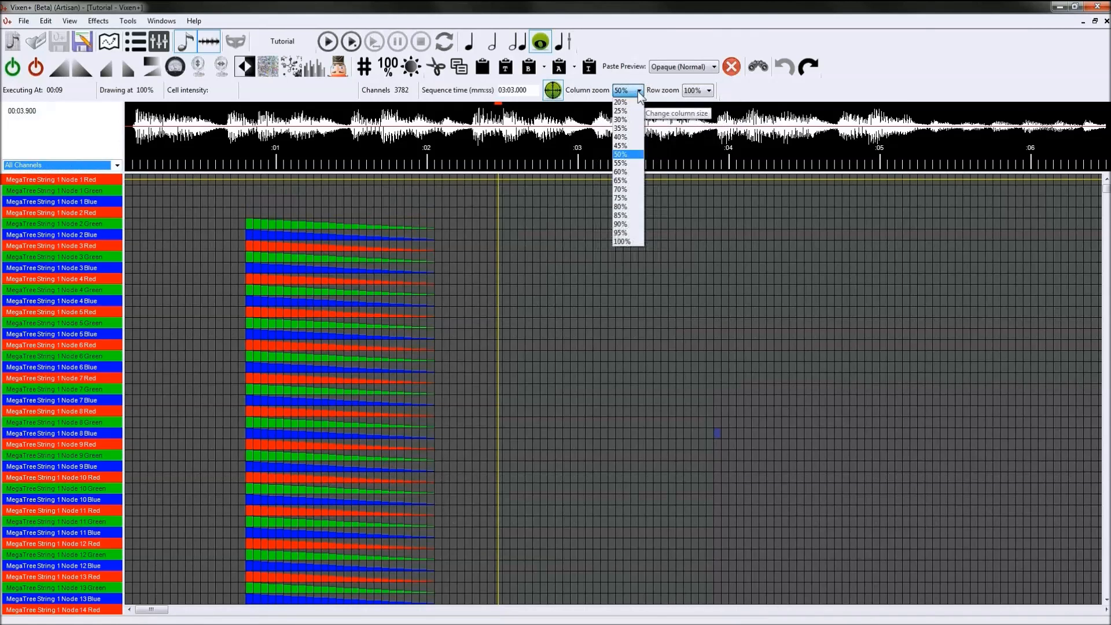
pyautogui.click(624, 241)
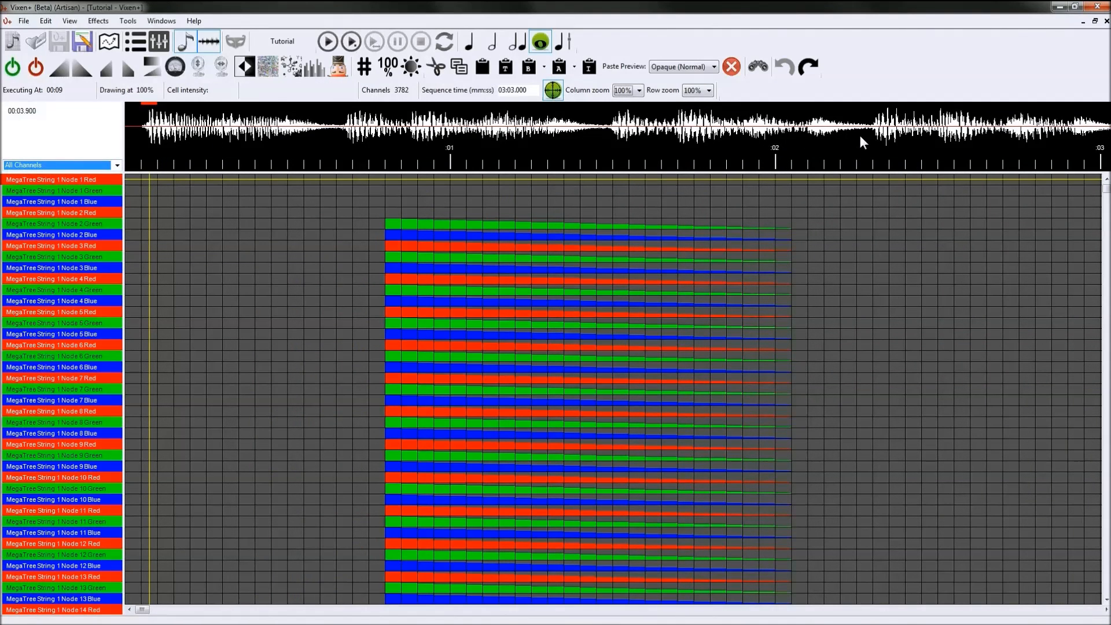
# Step: Enlarge the waveform area and select the first channel's cells from 0.650 to 1.400 s
pyautogui.click(280, 167)
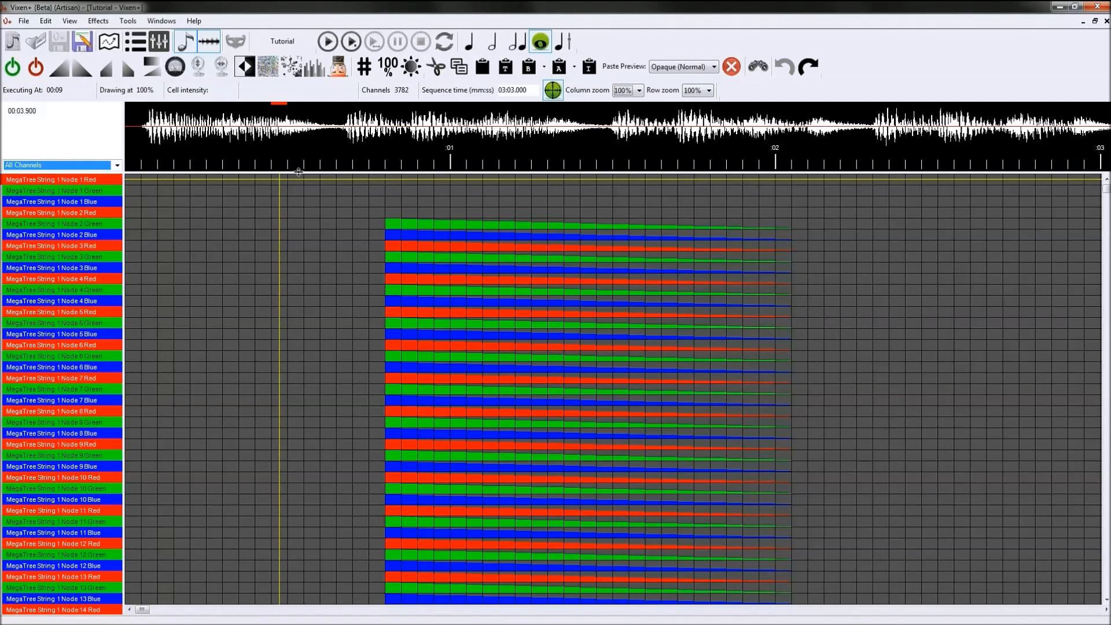
pyautogui.moveTo(303, 284); pyautogui.dragTo(305, 306)
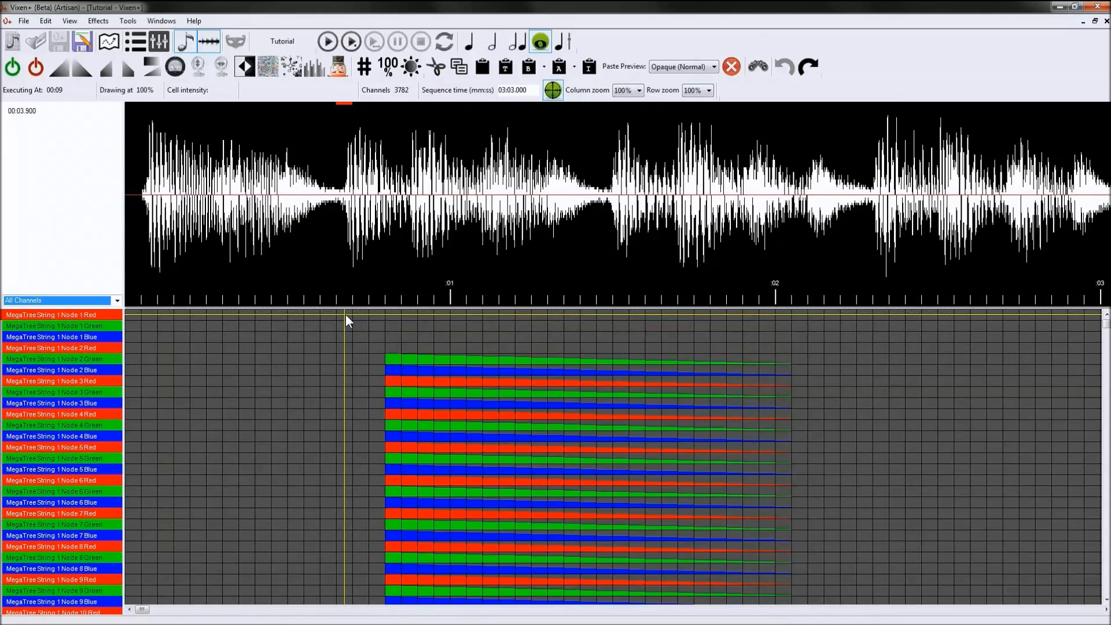
pyautogui.moveTo(345, 314); pyautogui.dragTo(596, 324)
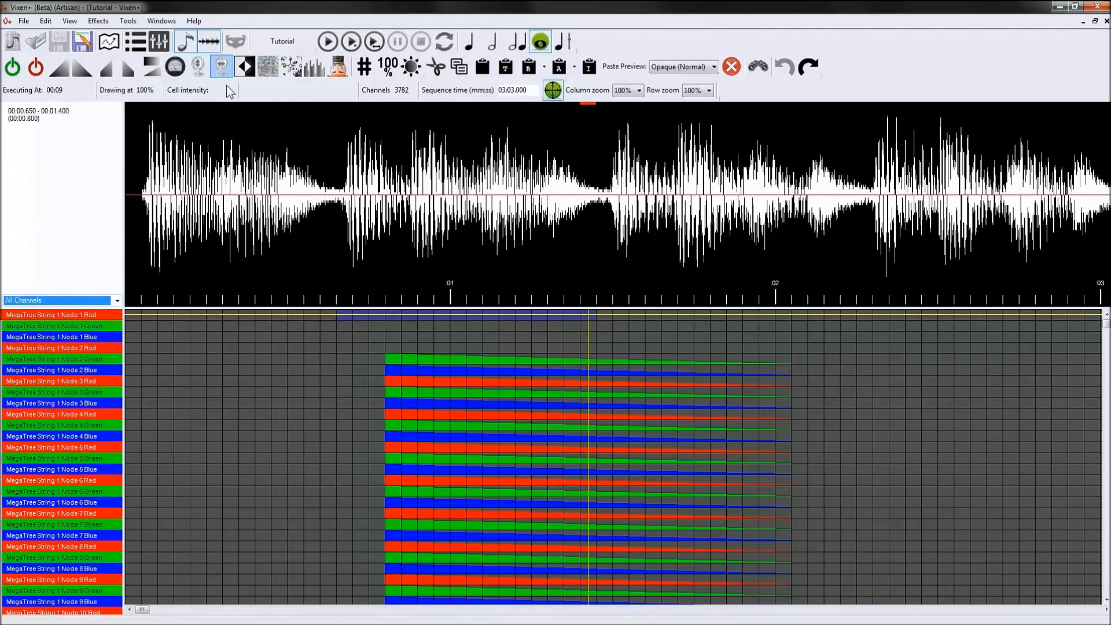
pyautogui.click(345, 72)
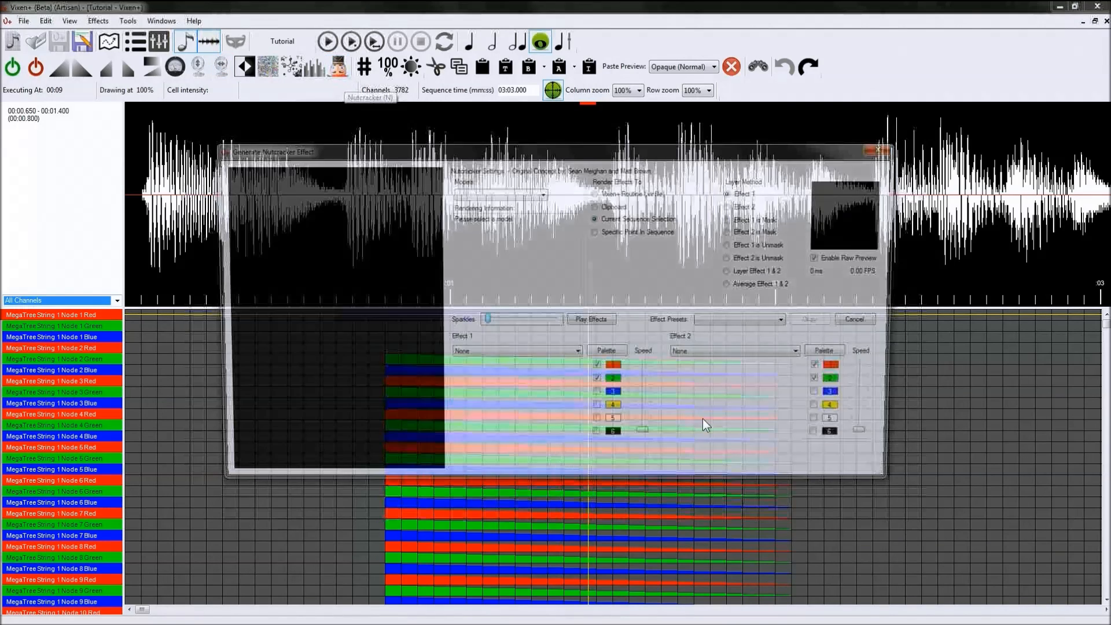
pyautogui.click(581, 358)
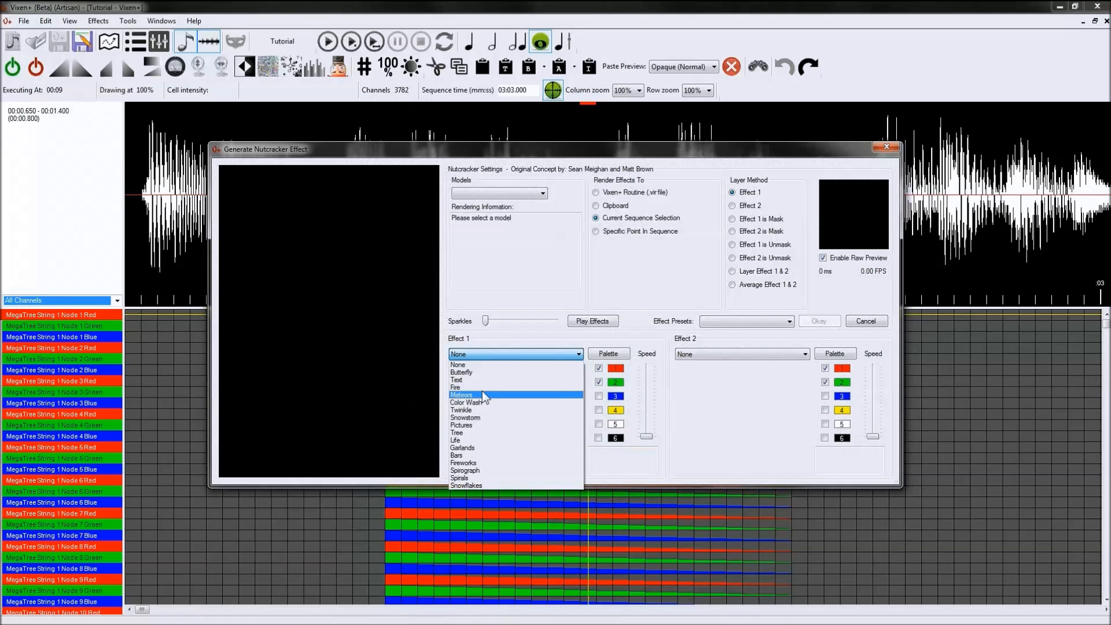
pyautogui.click(468, 387)
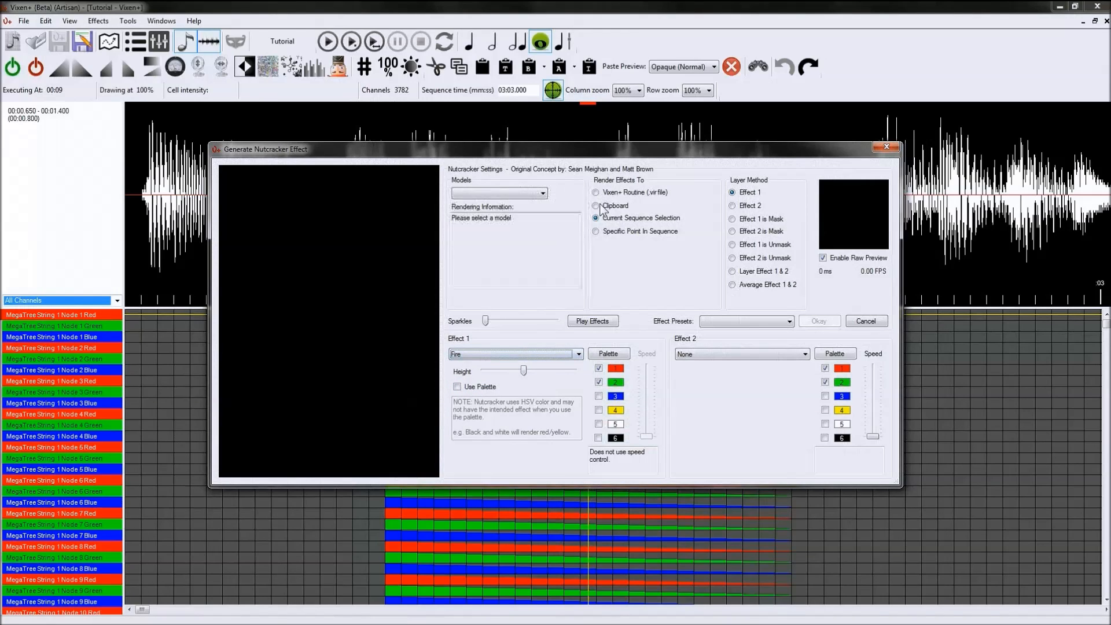
pyautogui.click(595, 232)
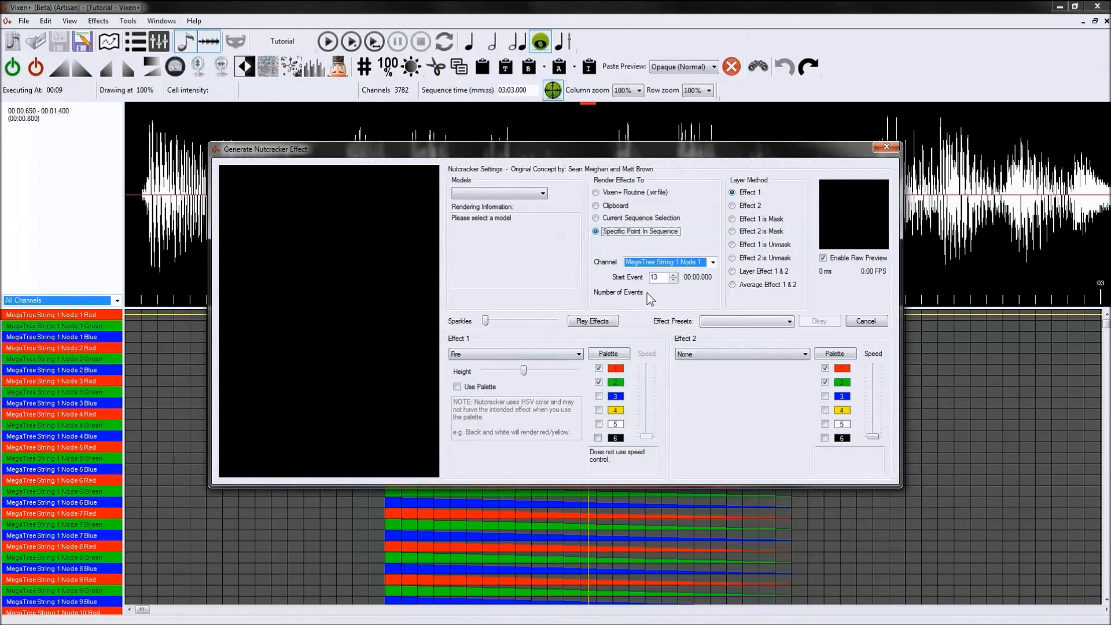
pyautogui.moveTo(667, 293); pyautogui.dragTo(617, 296)
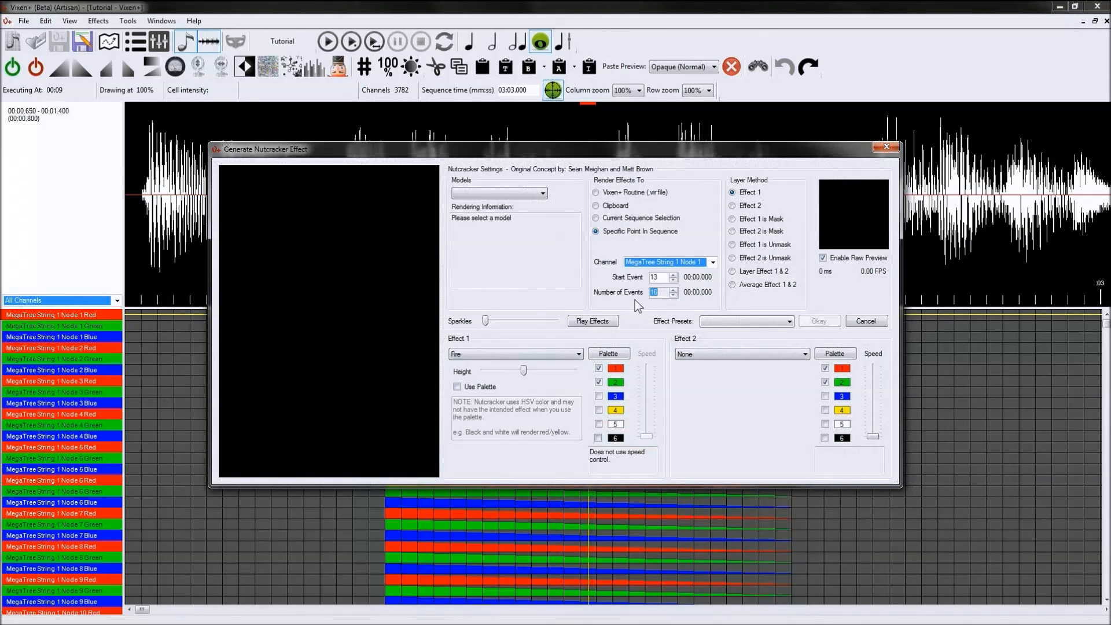
pyautogui.click(673, 289)
pyautogui.click(673, 289)
pyautogui.click(673, 289)
pyautogui.write('21')
pyautogui.click(597, 220)
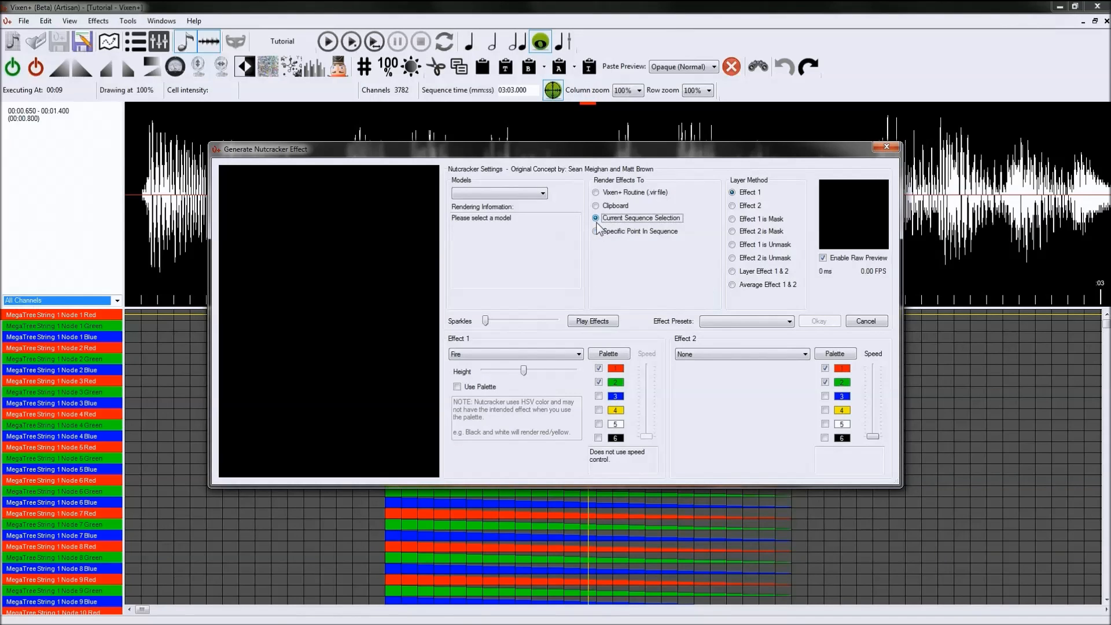
pyautogui.click(595, 206)
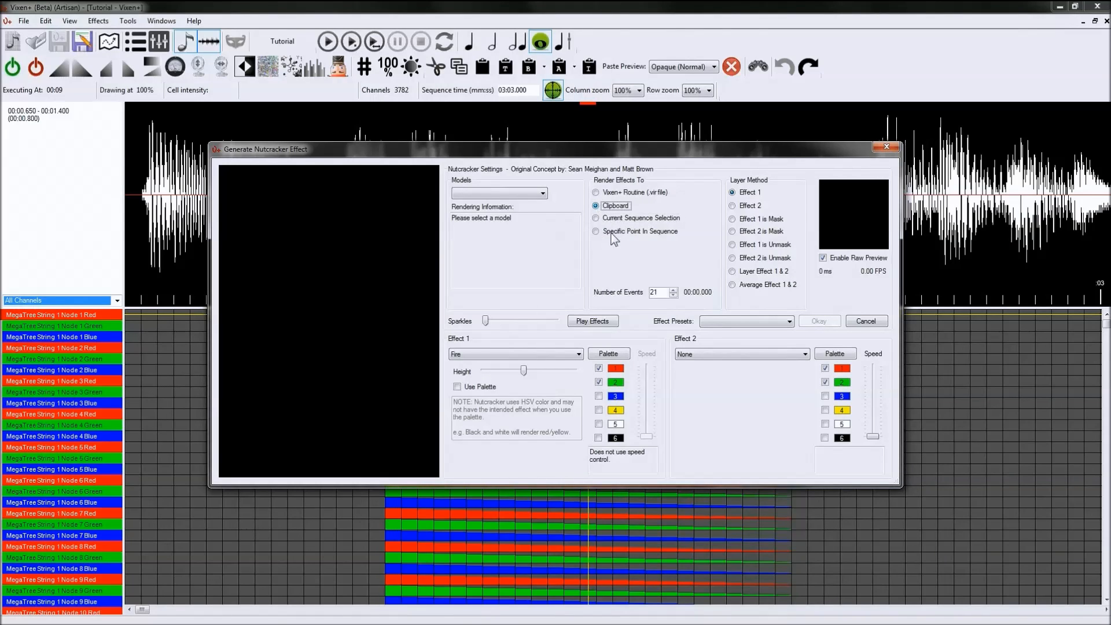
pyautogui.click(673, 295)
pyautogui.click(673, 295)
pyautogui.click(672, 294)
pyautogui.click(673, 295)
pyautogui.click(826, 319)
# Step: Start a Nutcracker effect from the first channel's cell at 0.650 s, rendered to a specific point in the sequence
pyautogui.click(339, 314)
pyautogui.click(501, 288)
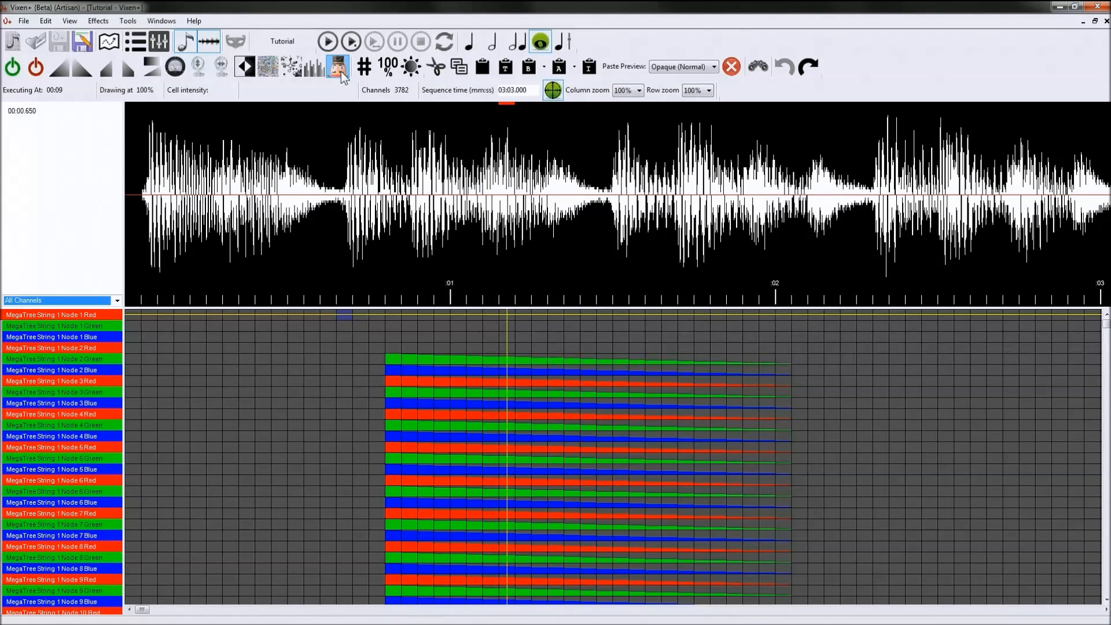
pyautogui.click(340, 67)
pyautogui.click(595, 230)
# Step: Choose the Mega model for the Nutcracker effect and set the number of events to 16
pyautogui.click(668, 294)
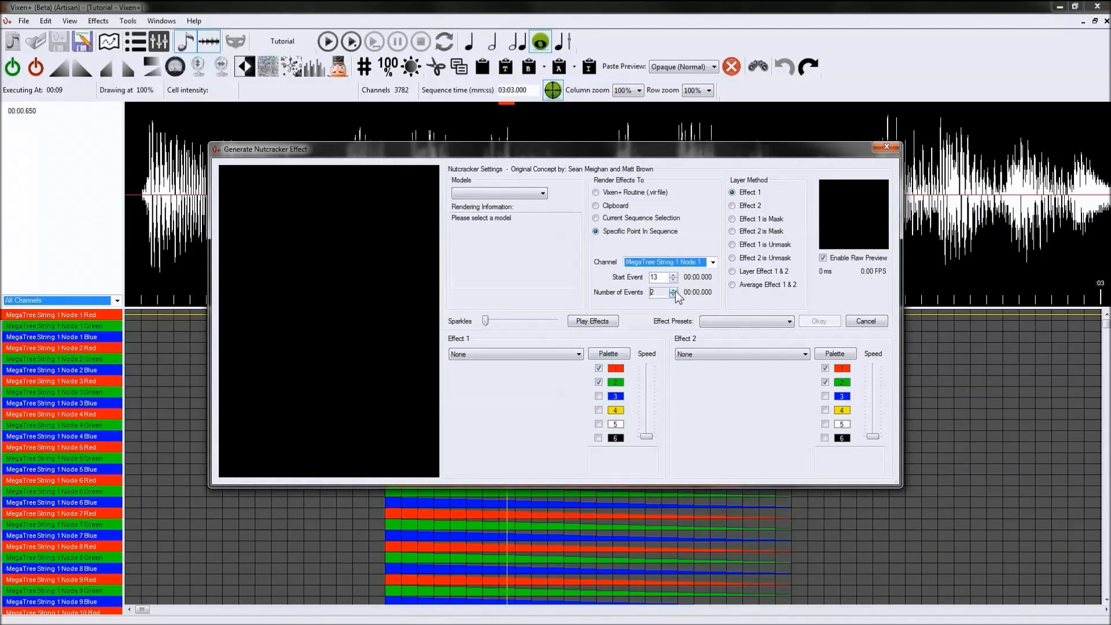
pyautogui.click(673, 289)
pyautogui.click(673, 289)
pyautogui.click(539, 192)
pyautogui.click(501, 204)
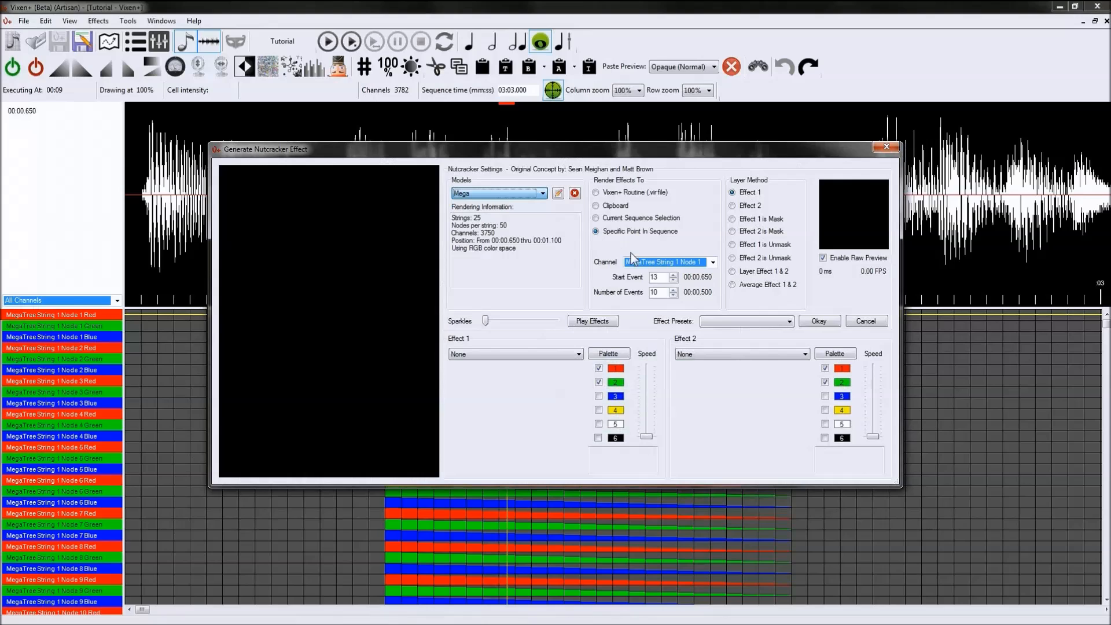
pyautogui.click(670, 289)
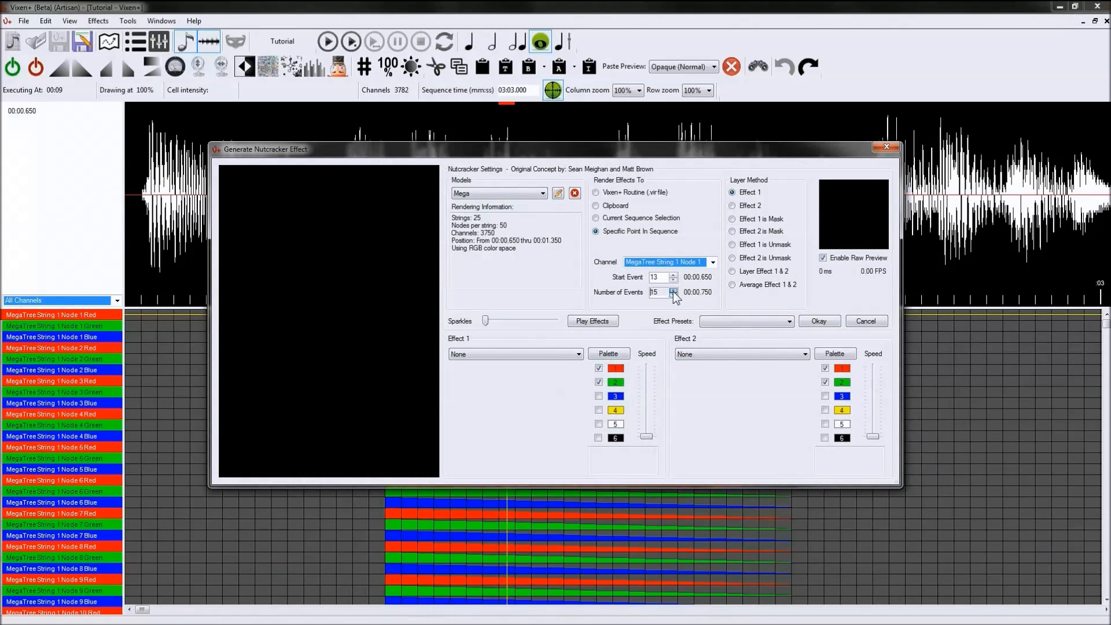
# Step: Choose Fire as Effect 1 and play its preview
pyautogui.click(546, 354)
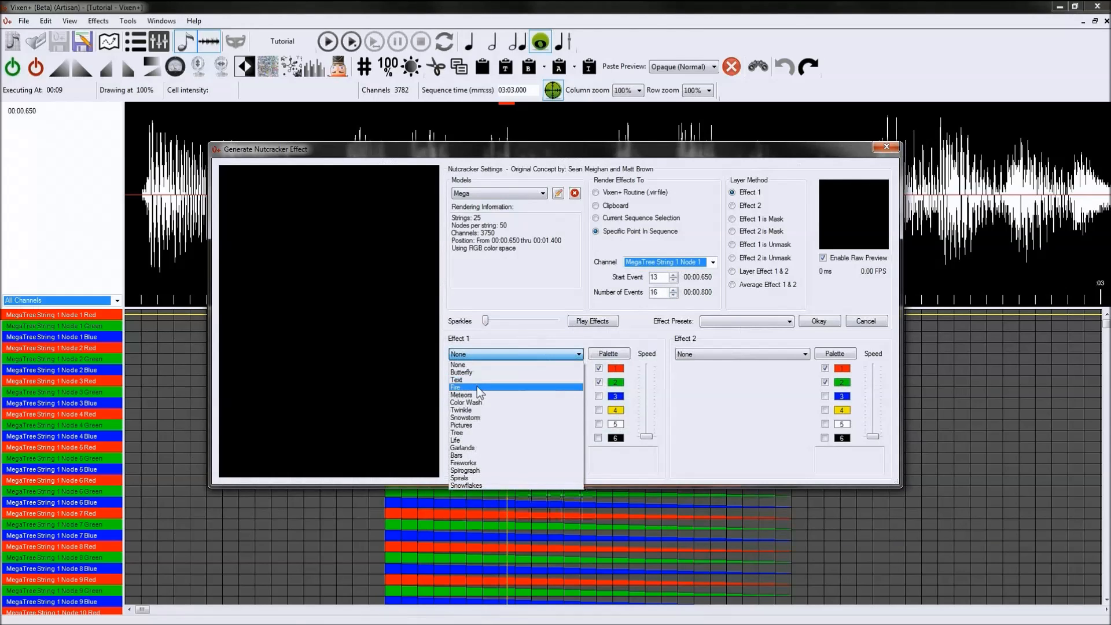
pyautogui.click(477, 388)
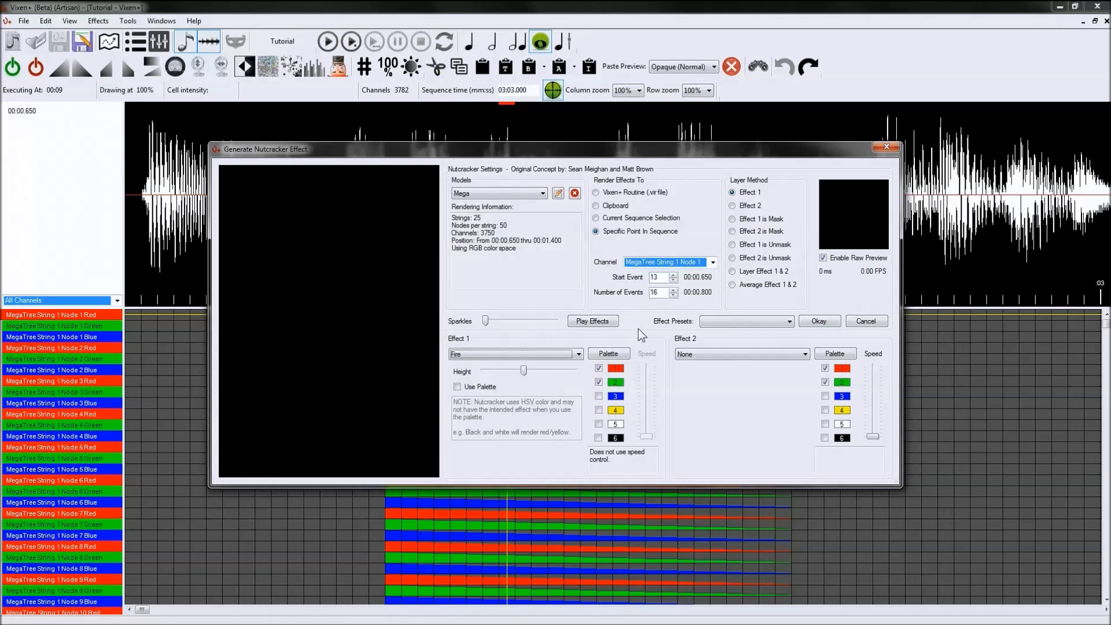
pyautogui.click(581, 322)
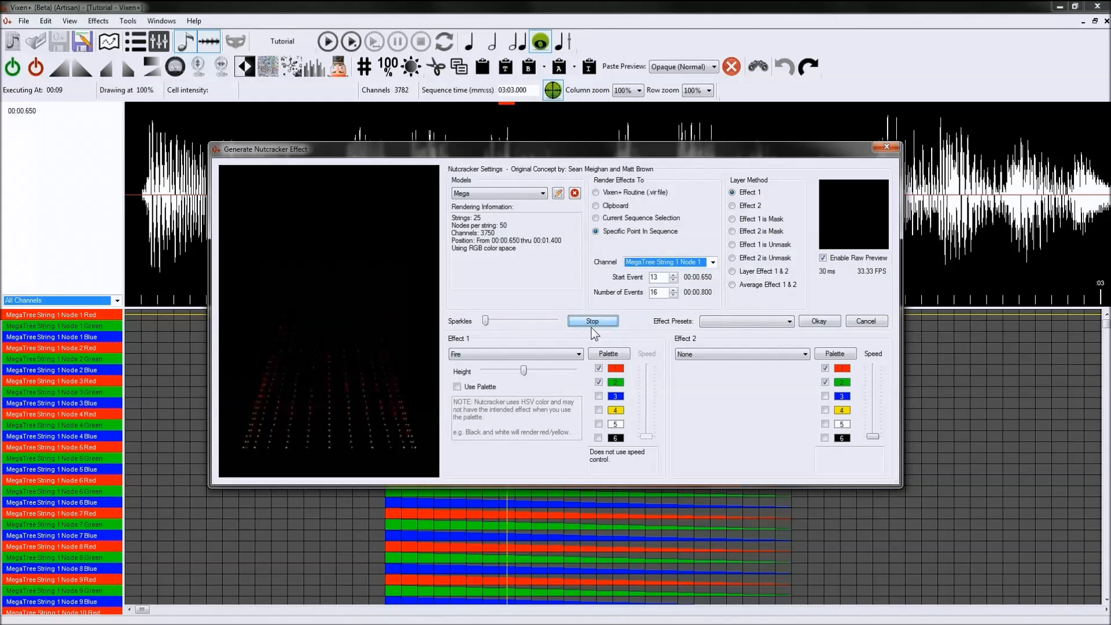
# Step: Generate the Fire effect into the sequence and select the first channel's cell at 2.300 s
pyautogui.click(821, 322)
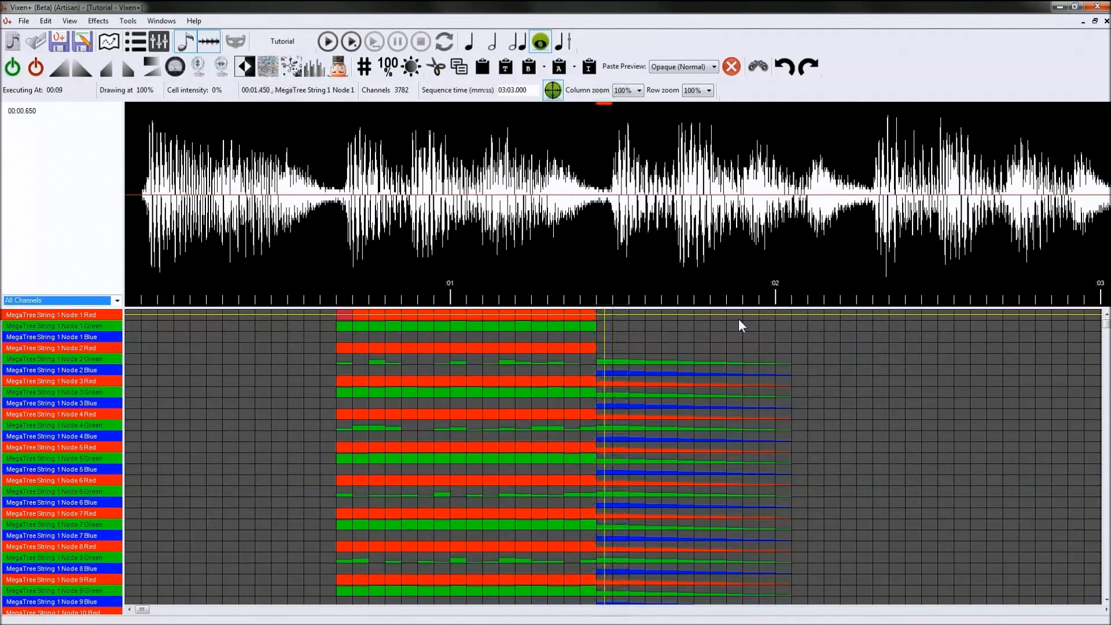
pyautogui.click(880, 316)
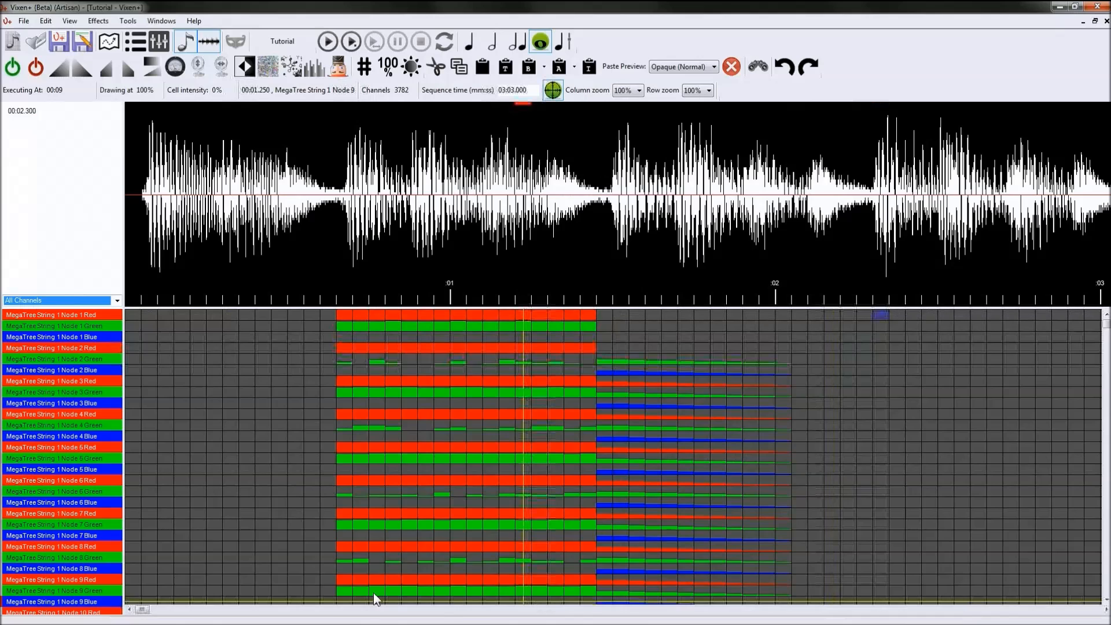
pyautogui.moveTo(144, 609); pyautogui.dragTo(154, 611)
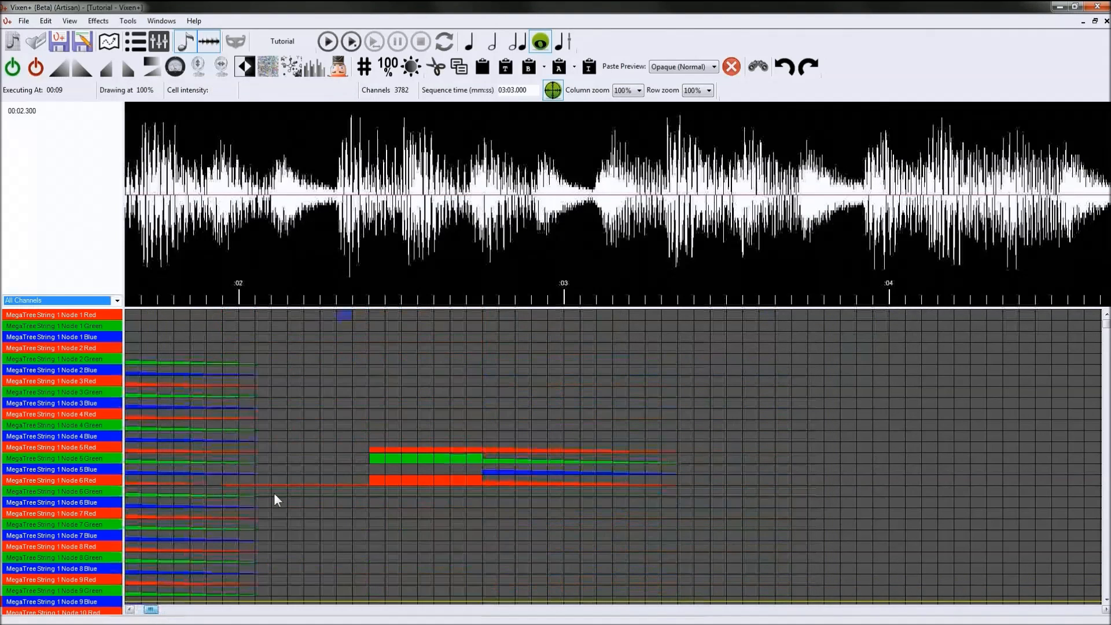
# Step: Show only the MT-String1 channel group at 100% row zoom and make the waveform area slightly shorter
pyautogui.click(118, 301)
pyautogui.click(64, 321)
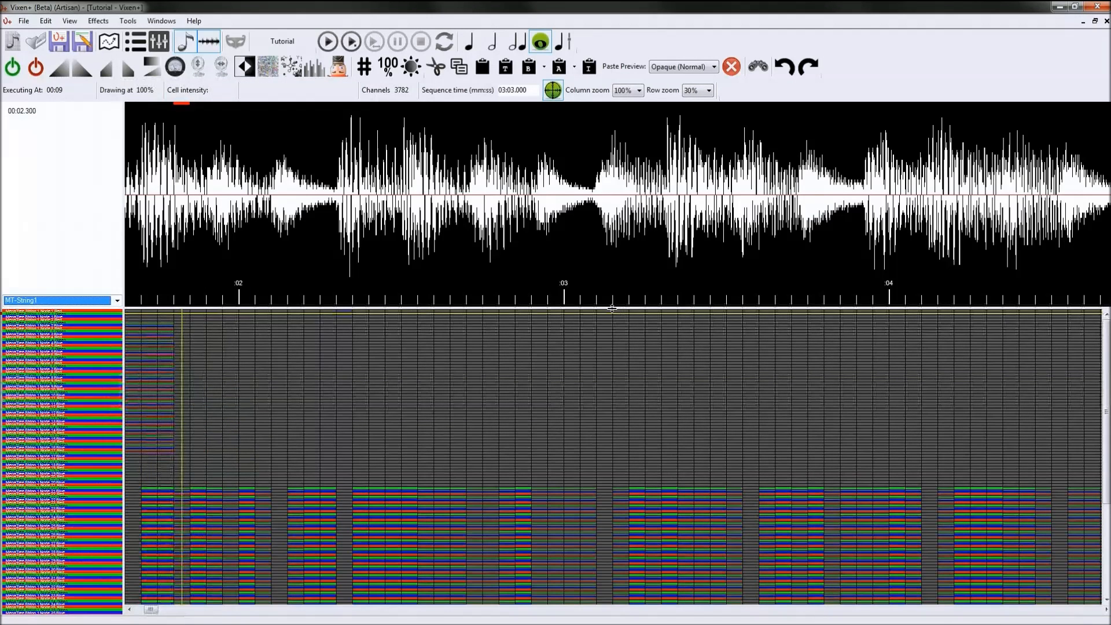
pyautogui.moveTo(612, 308); pyautogui.dragTo(604, 284)
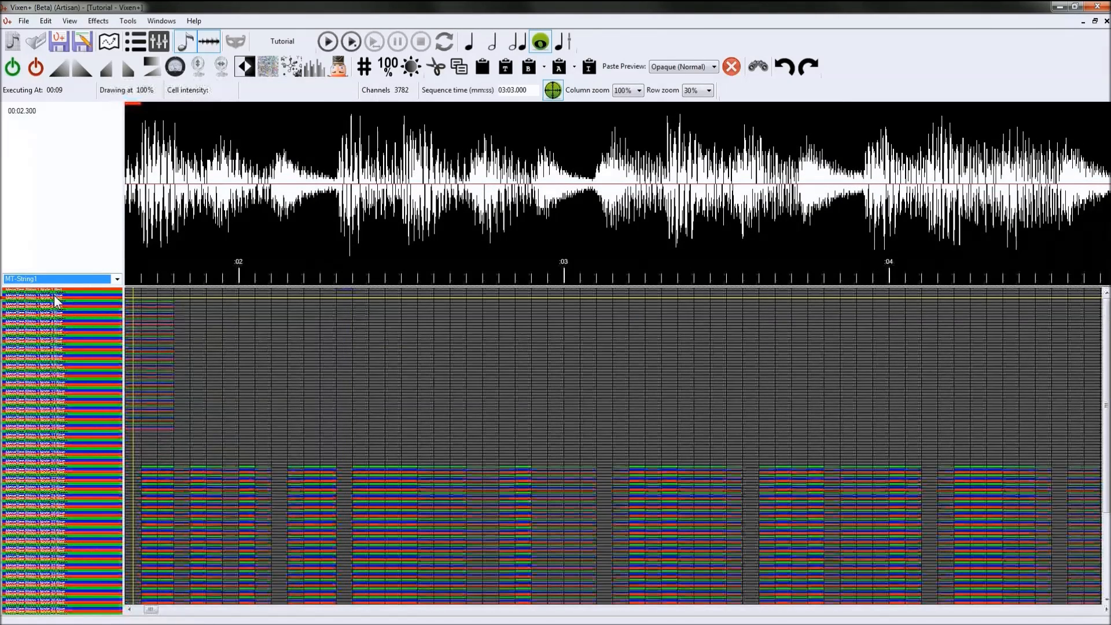
pyautogui.click(117, 278)
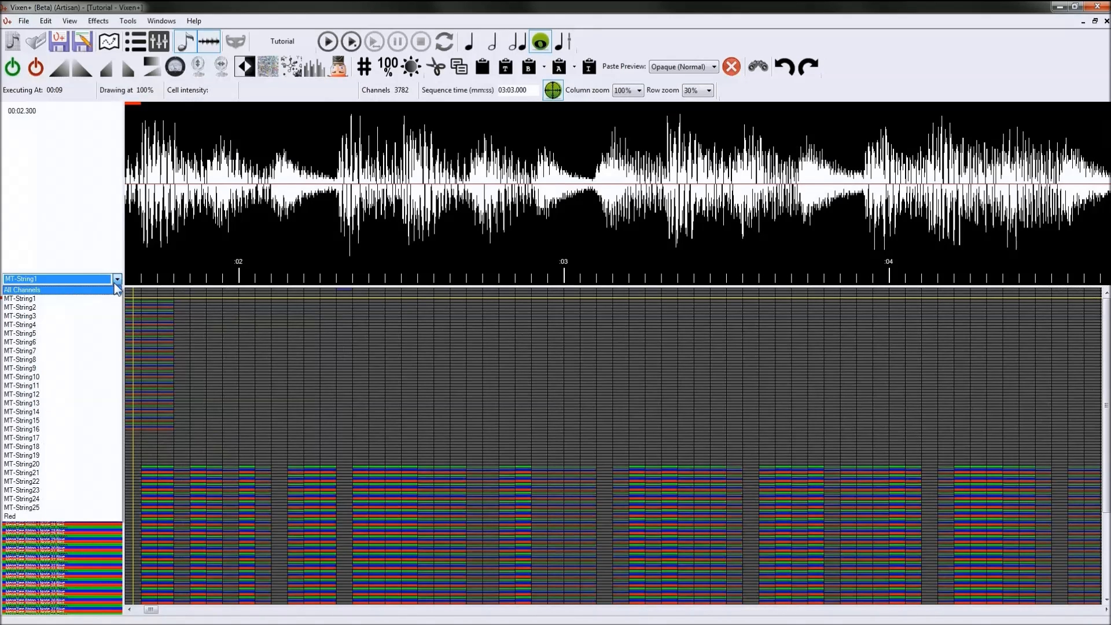
pyautogui.click(104, 298)
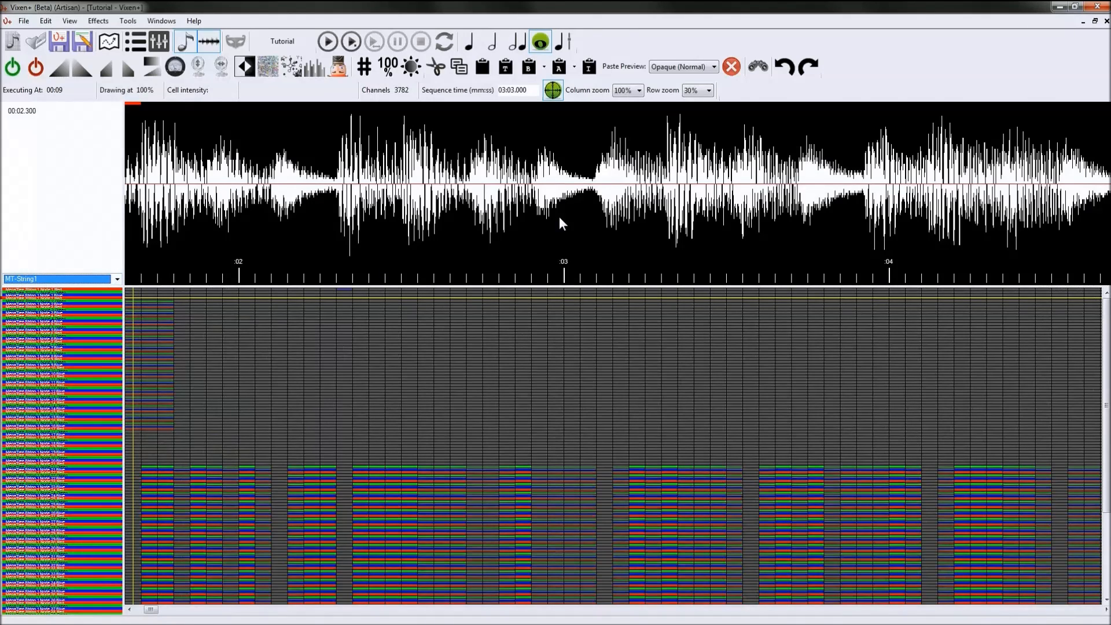
pyautogui.click(709, 91)
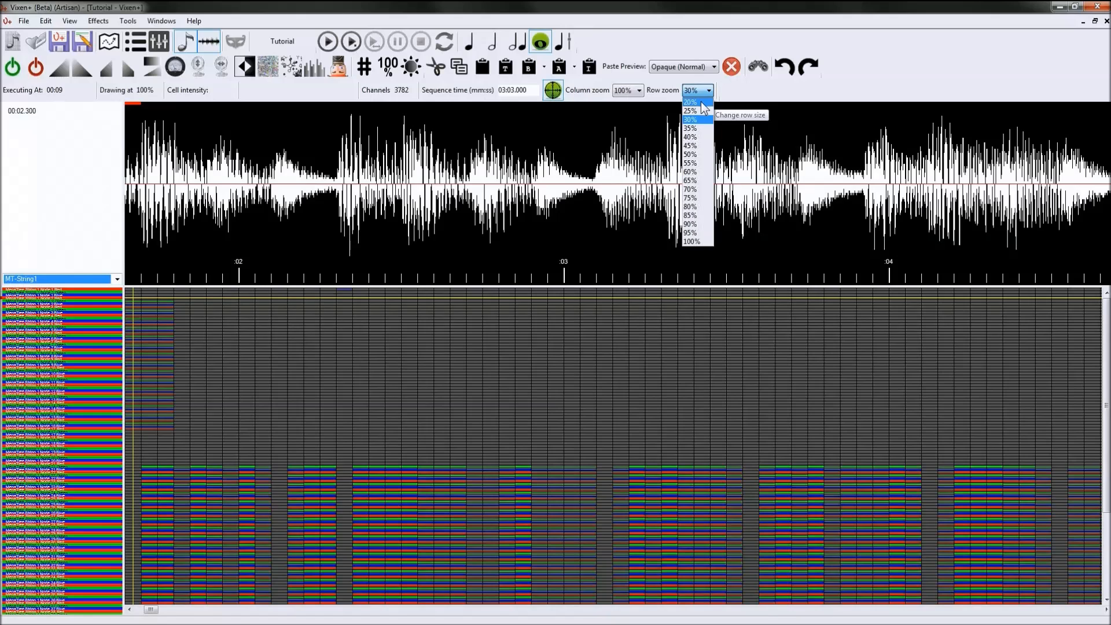
pyautogui.click(691, 241)
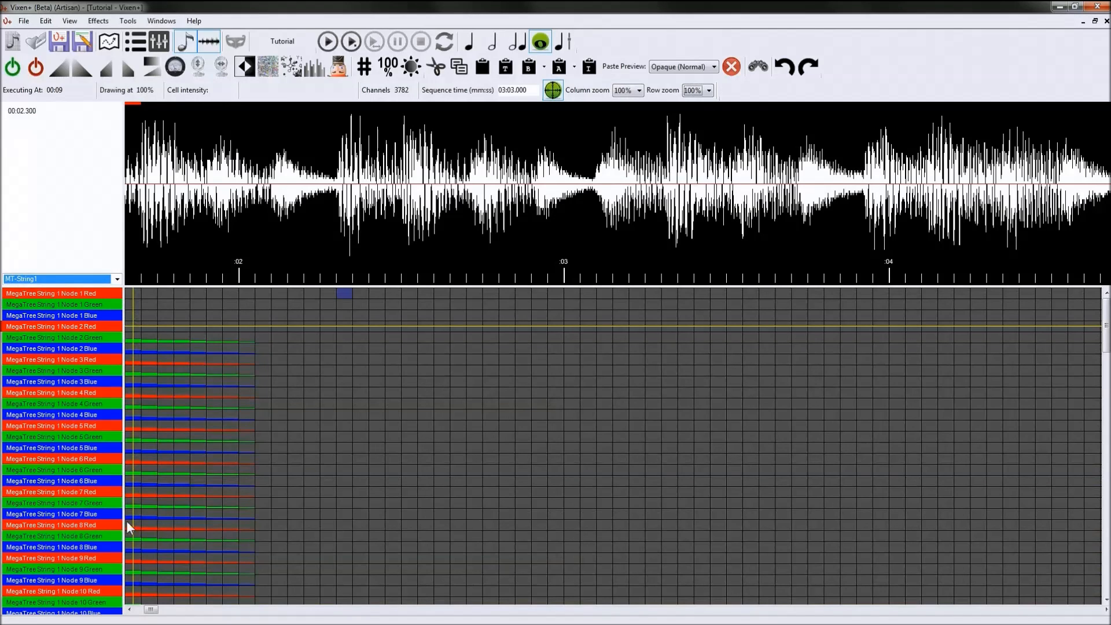
# Step: Apply a ramp-down fade to all MT-String1 channels from 2.300 to 3.050 s and clear the selection
pyautogui.click(132, 293)
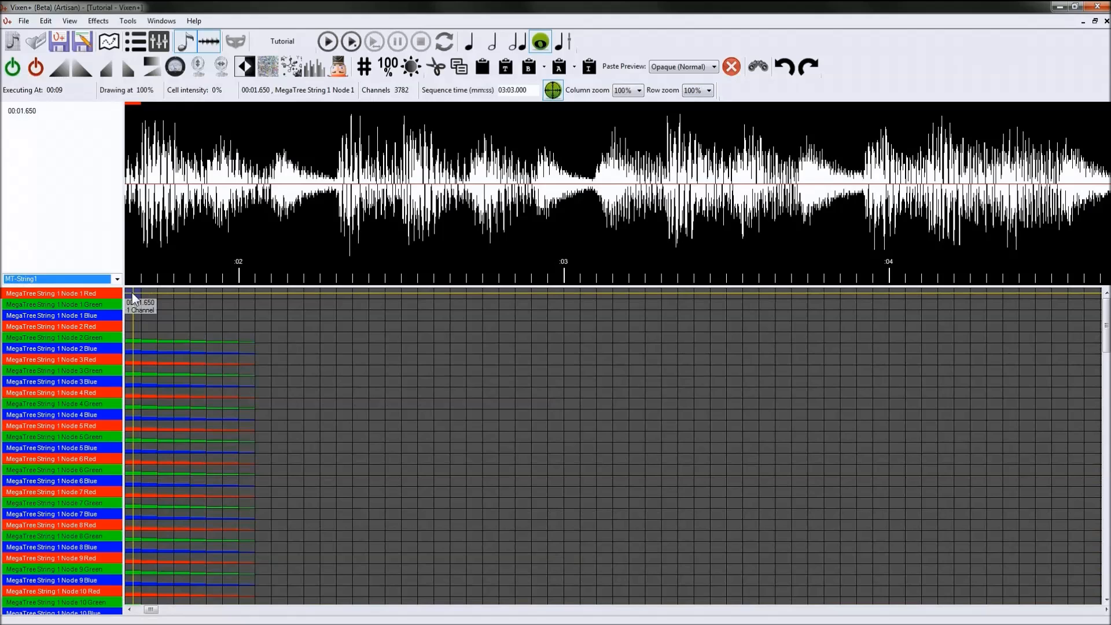
pyautogui.moveTo(130, 294); pyautogui.dragTo(1039, 296)
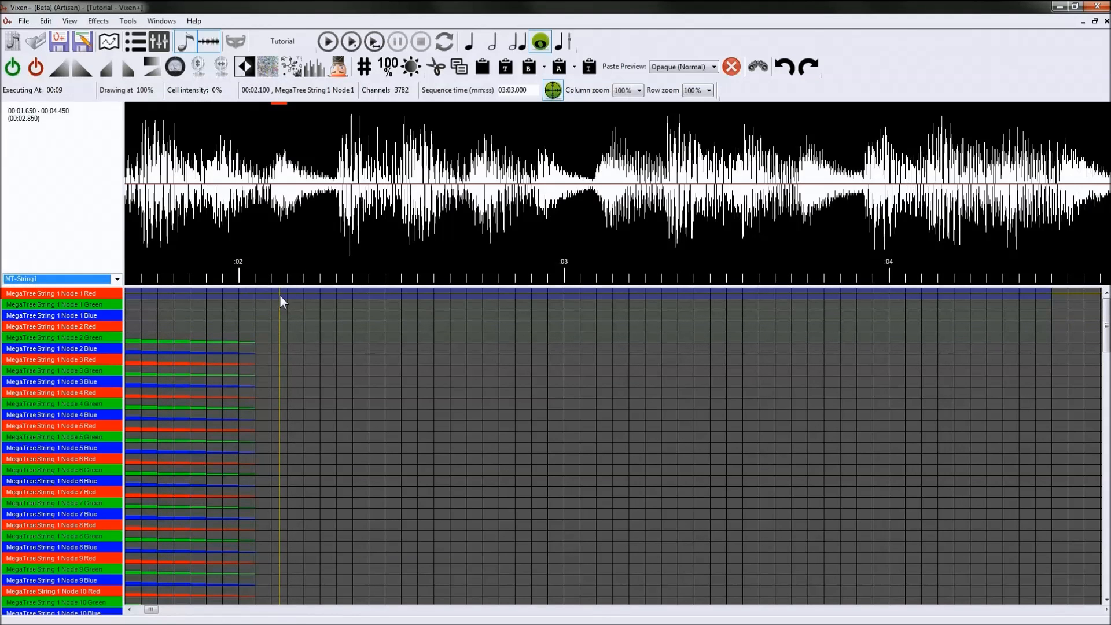
pyautogui.moveTo(346, 297); pyautogui.dragTo(587, 293)
pyautogui.moveTo(338, 293); pyautogui.dragTo(588, 592)
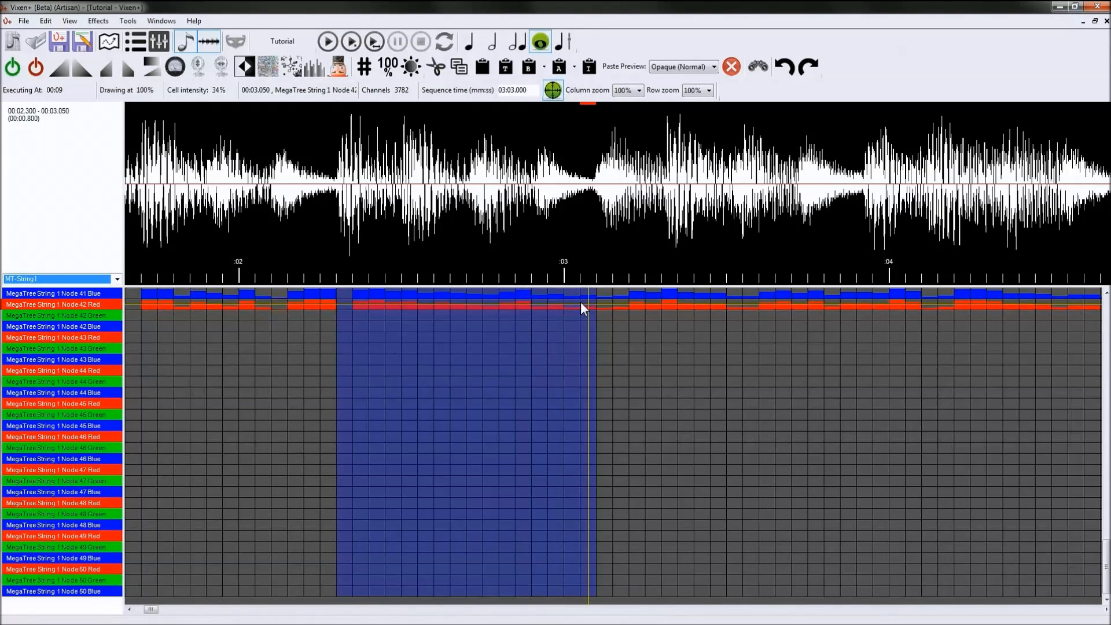
pyautogui.press('f')
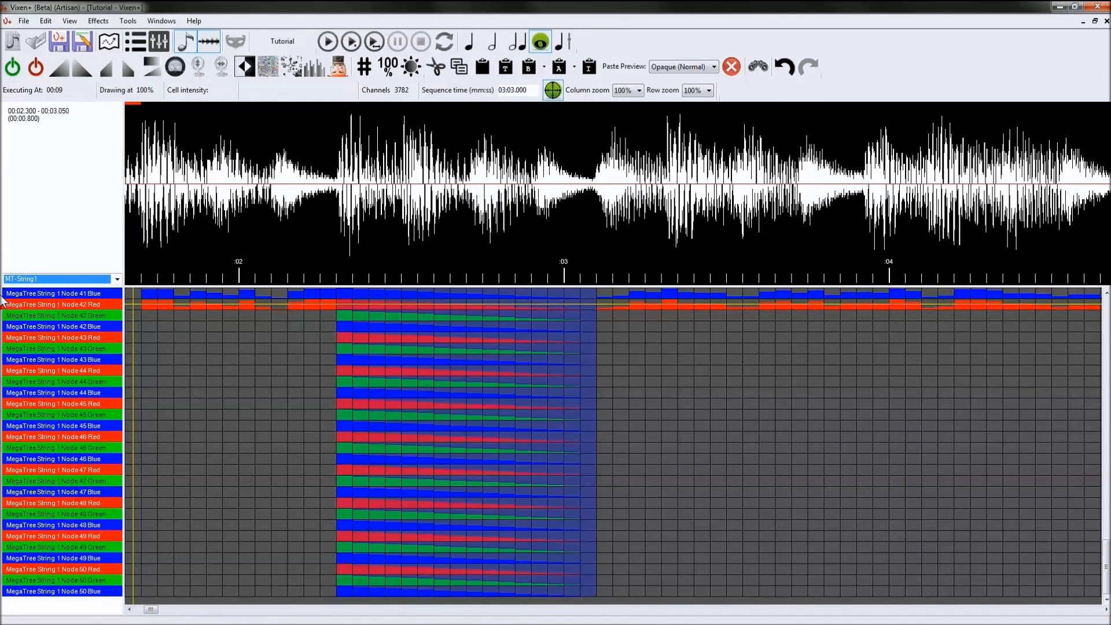
pyautogui.moveTo(1105, 558); pyautogui.dragTo(1105, 322)
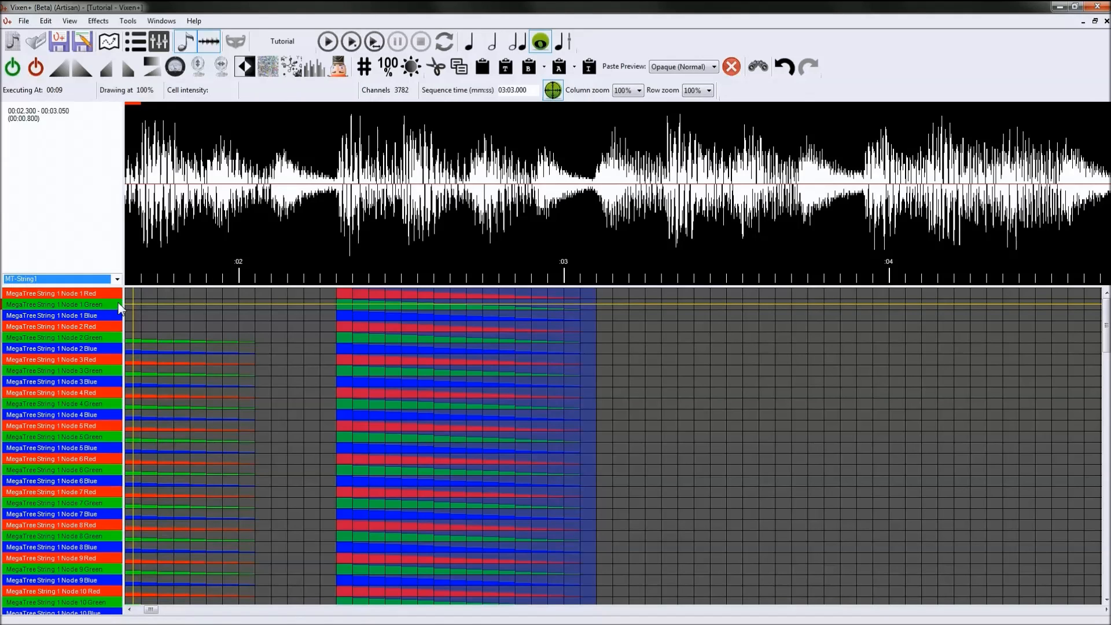
pyautogui.moveTo(349, 301); pyautogui.dragTo(644, 331)
pyautogui.click(652, 326)
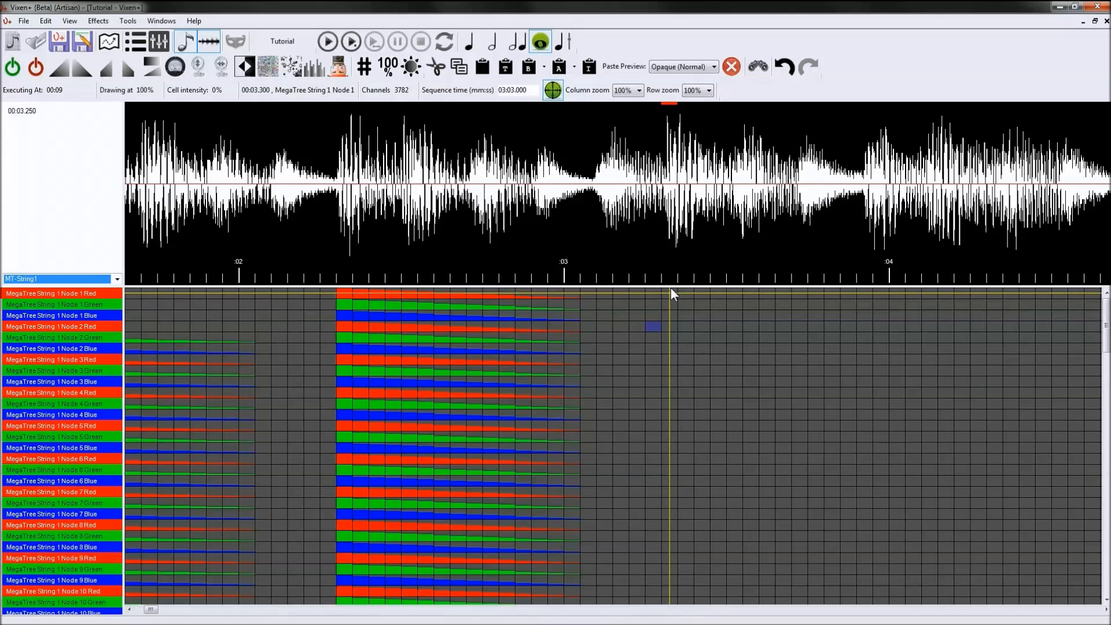
# Step: Reduce the waveform area's height and set the column zoom to 60%
pyautogui.moveTo(671, 287); pyautogui.dragTo(673, 262)
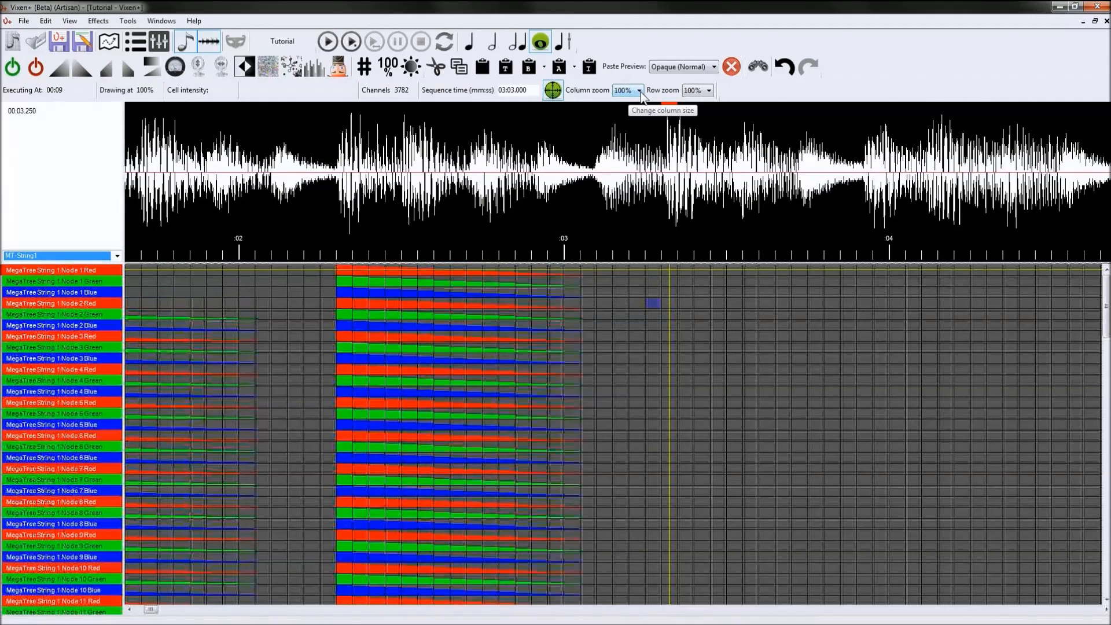
pyautogui.click(639, 91)
pyautogui.click(631, 173)
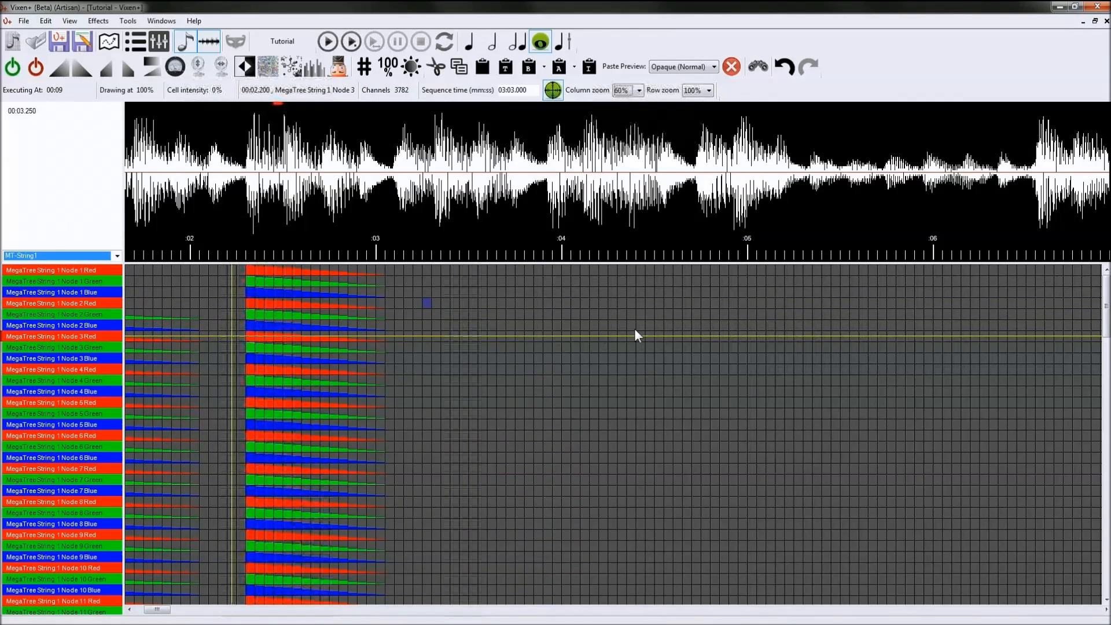
# Step: Set the max column width to 100 in the Sequence Editing preferences
pyautogui.click(130, 21)
pyautogui.click(139, 66)
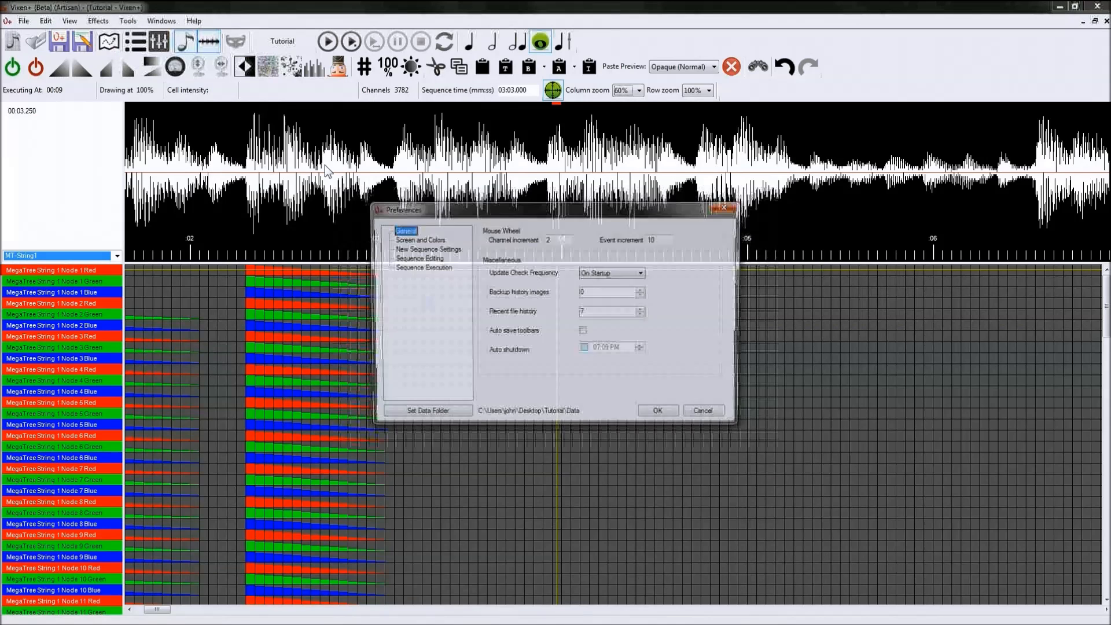
pyautogui.click(432, 242)
pyautogui.click(433, 248)
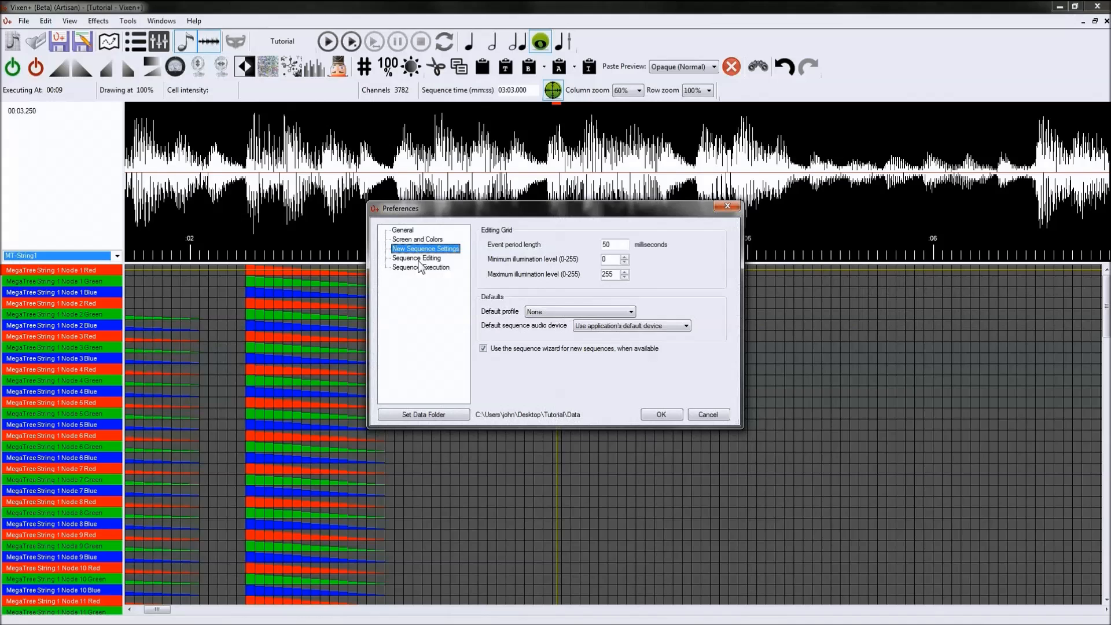
pyautogui.click(418, 258)
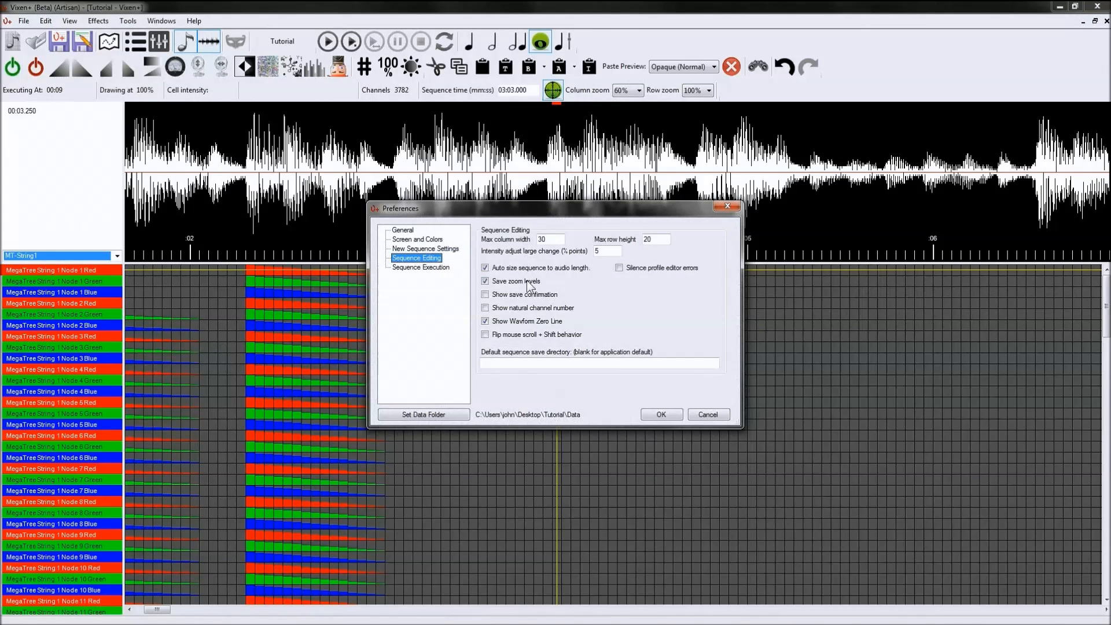
pyautogui.doubleClick(550, 239)
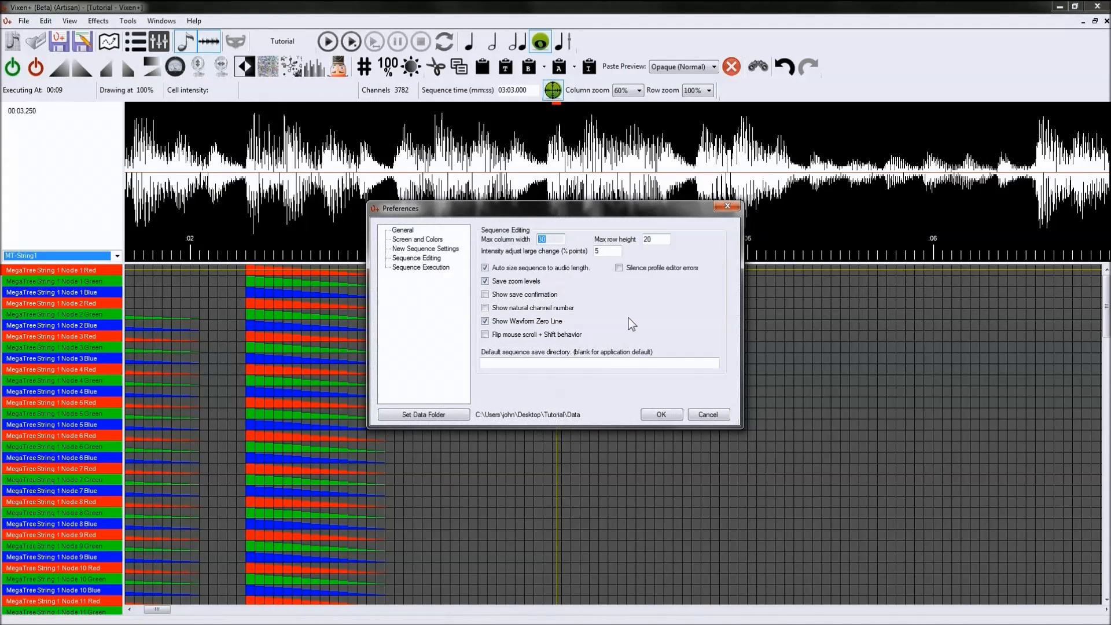
pyautogui.write('100')
pyautogui.click(665, 414)
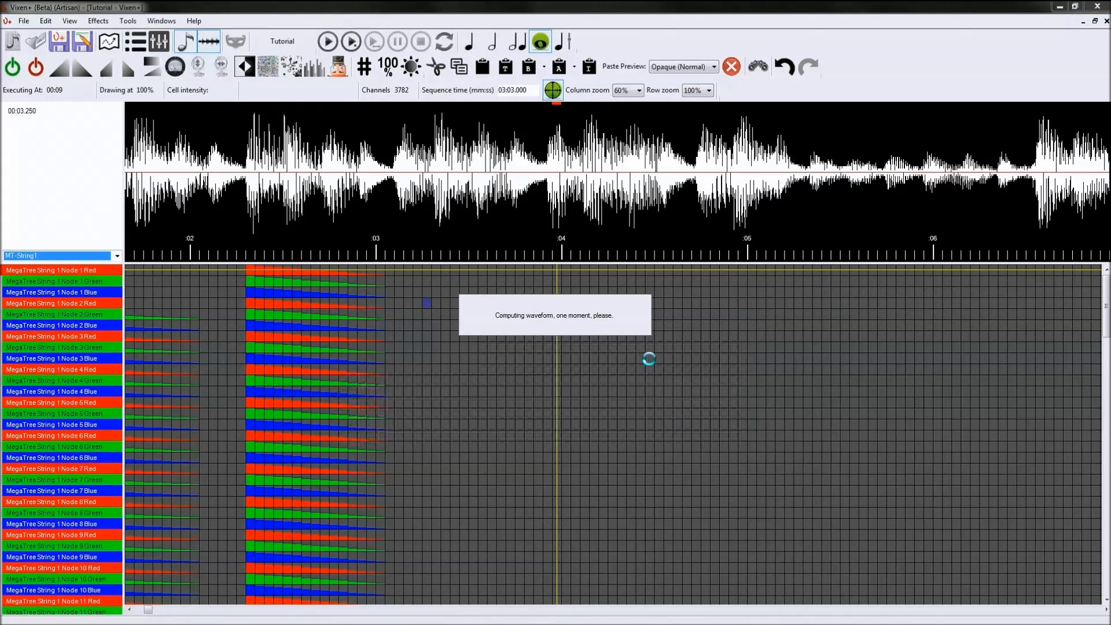
# Step: Set the column zoom to 100% and select the first four channels' cells from 0.600 to 1.750 s
pyautogui.click(638, 90)
pyautogui.click(620, 242)
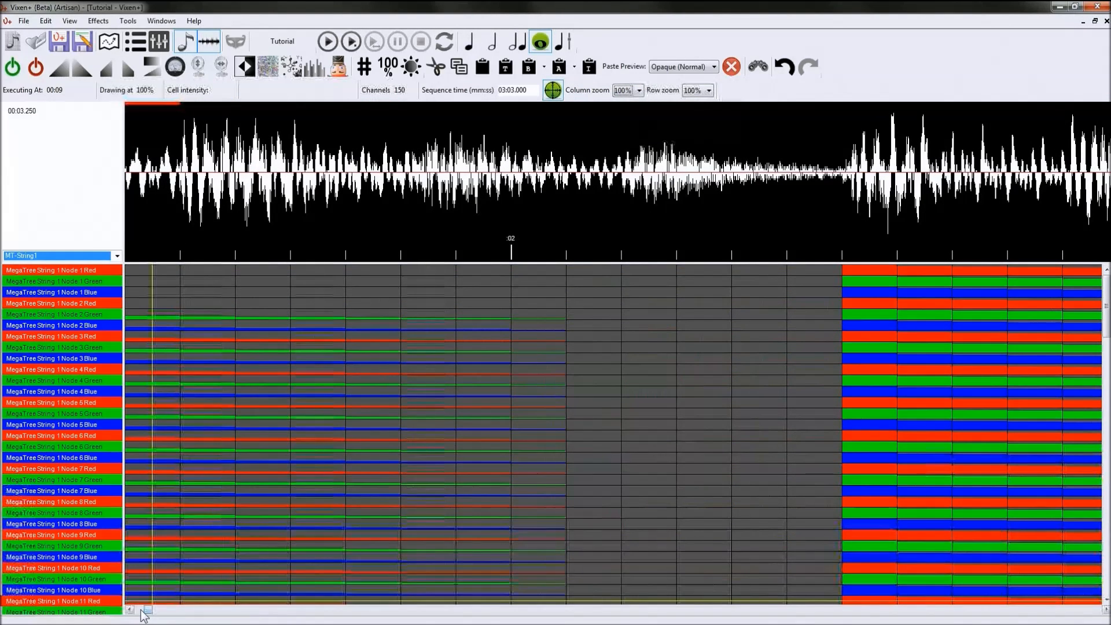
pyautogui.moveTo(260, 266); pyautogui.dragTo(593, 303)
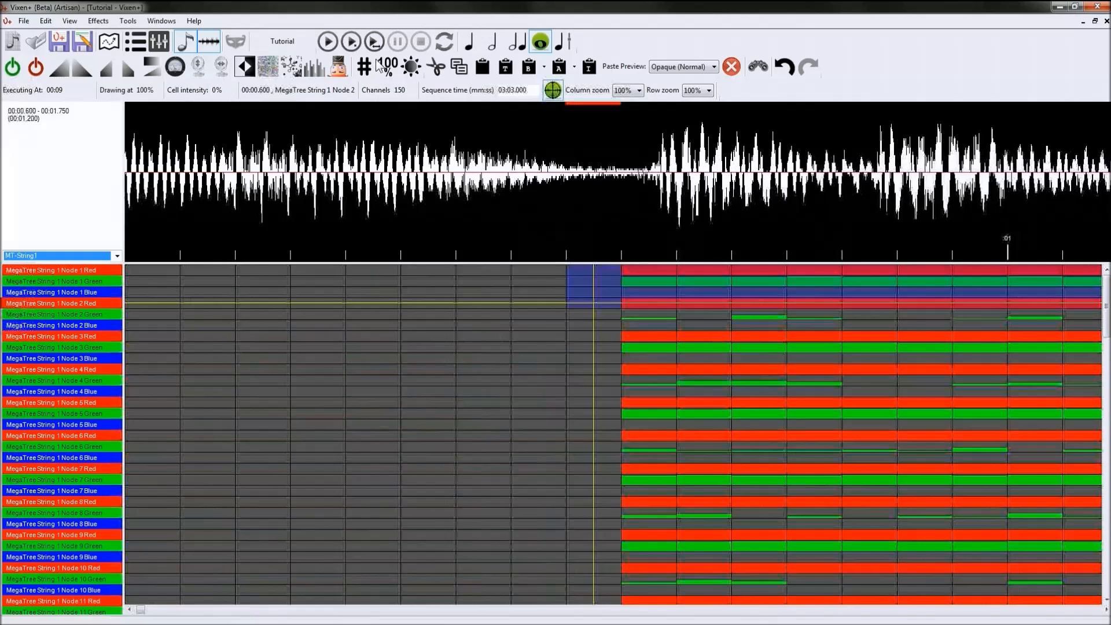
# Step: Set the max column width back to 30 in the Sequence Editing preferences
pyautogui.click(130, 21)
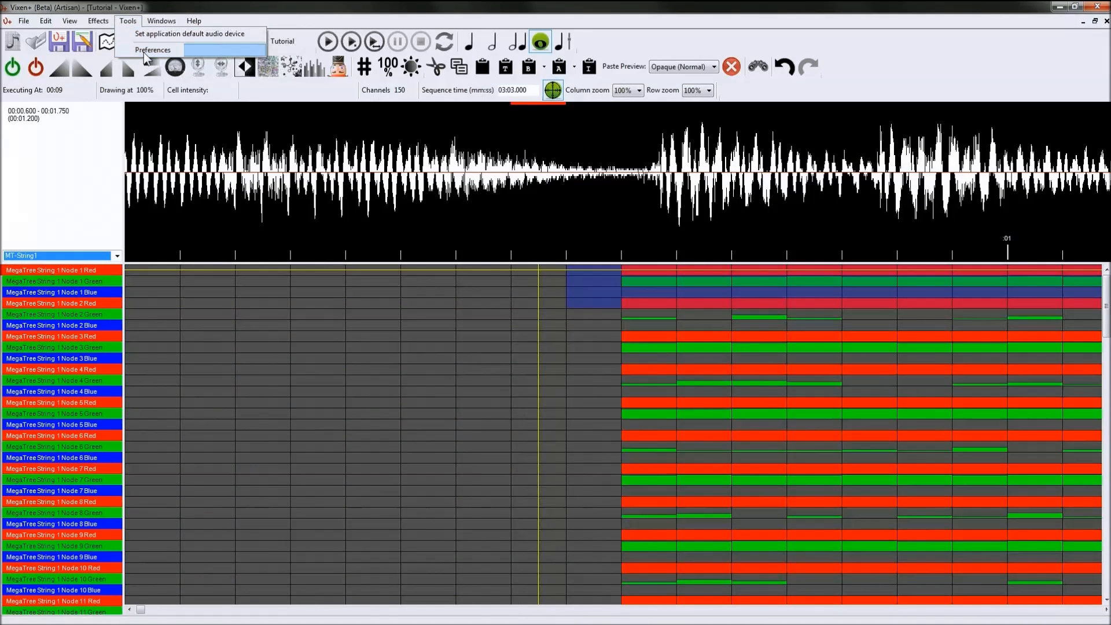
pyautogui.click(147, 48)
pyautogui.click(441, 258)
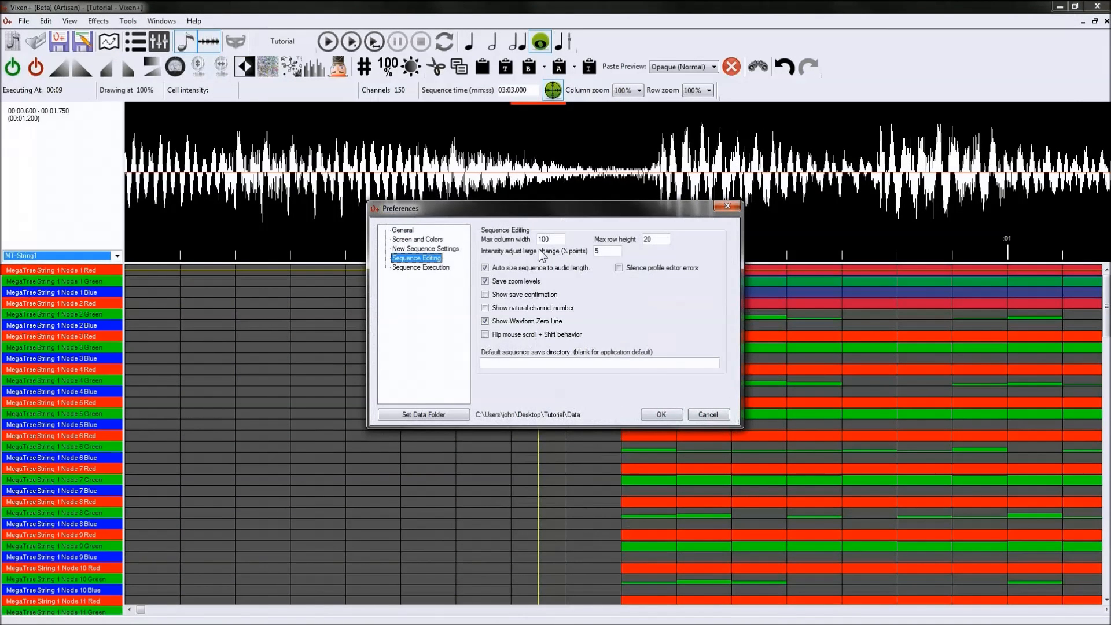
pyautogui.press('Tab')
pyautogui.write('30')
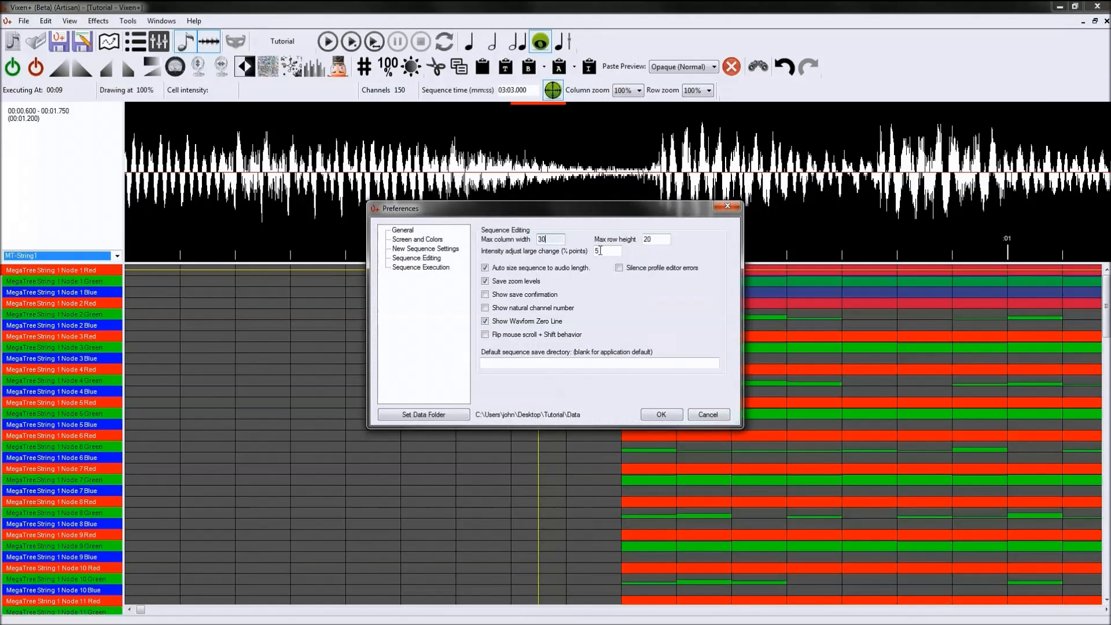
pyautogui.click(673, 418)
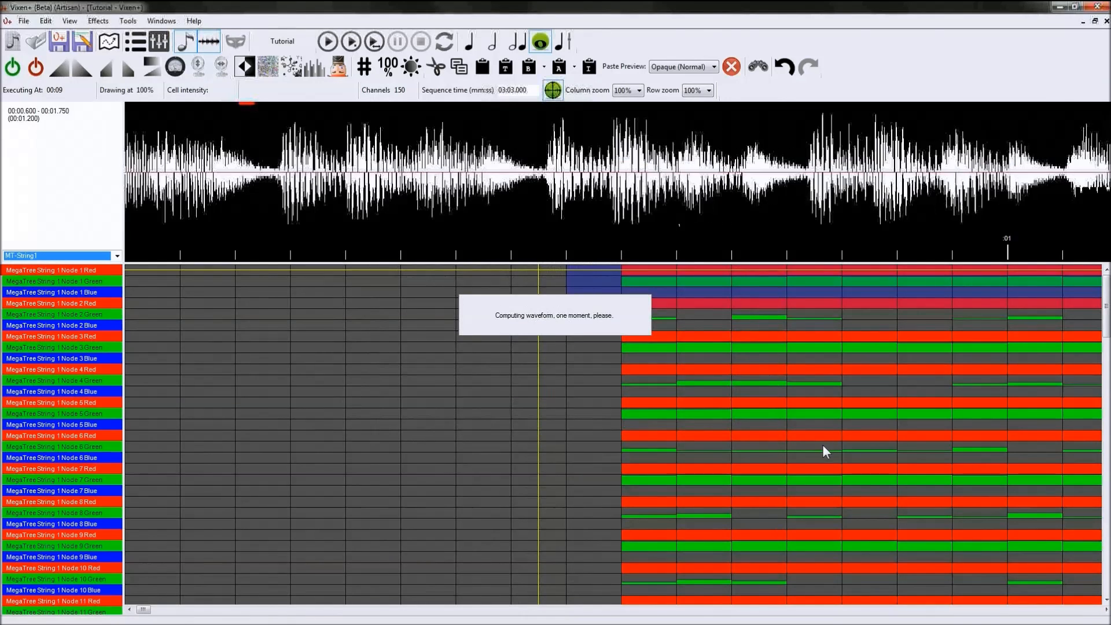
# Step: Set the column zoom to 60% and shrink the waveform area to a narrow strip above the grid
pyautogui.click(638, 91)
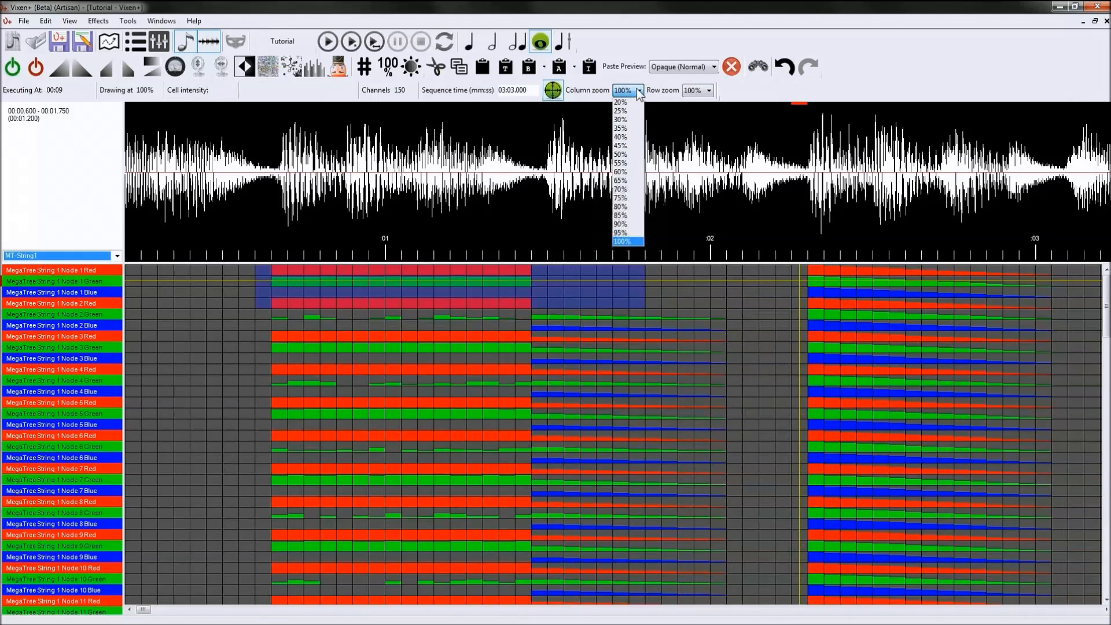
pyautogui.click(620, 172)
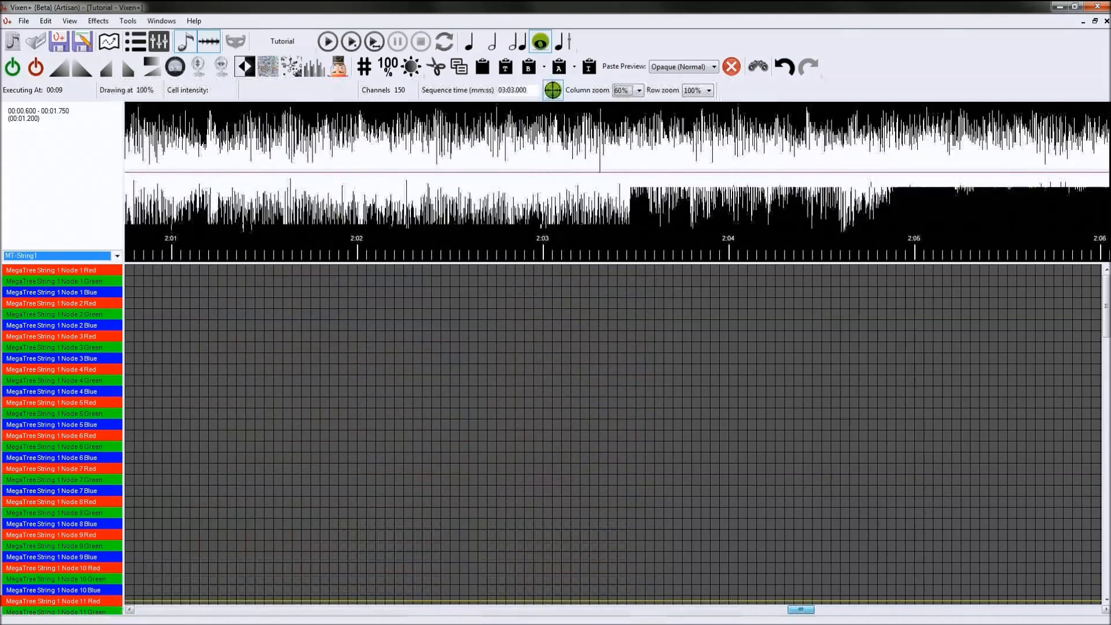
pyautogui.moveTo(801, 609); pyautogui.dragTo(149, 609)
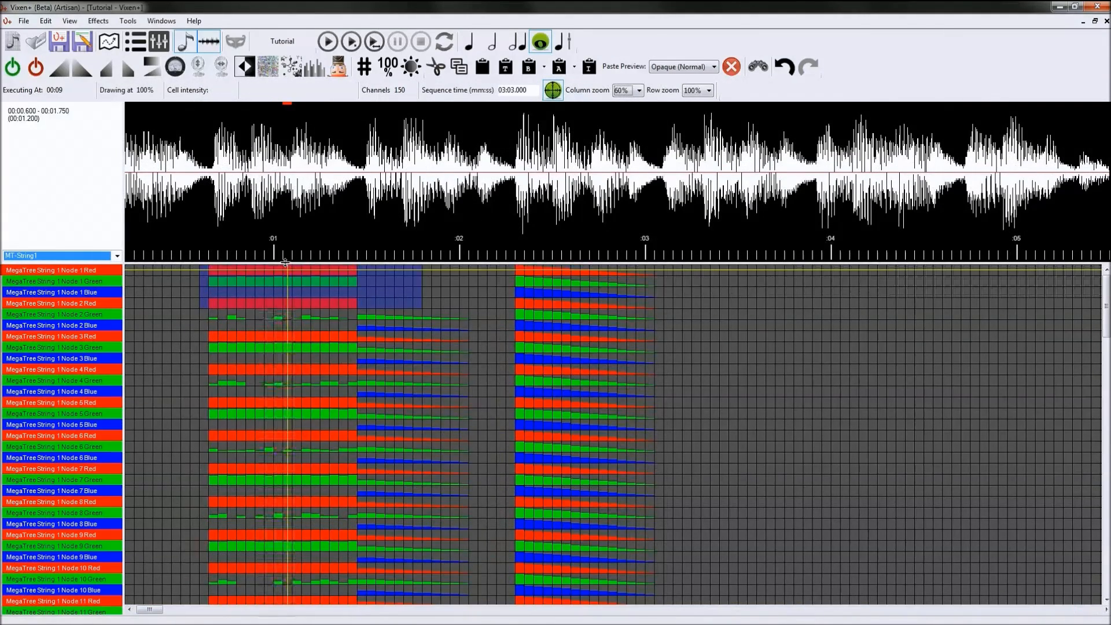
pyautogui.moveTo(286, 263); pyautogui.dragTo(284, 172)
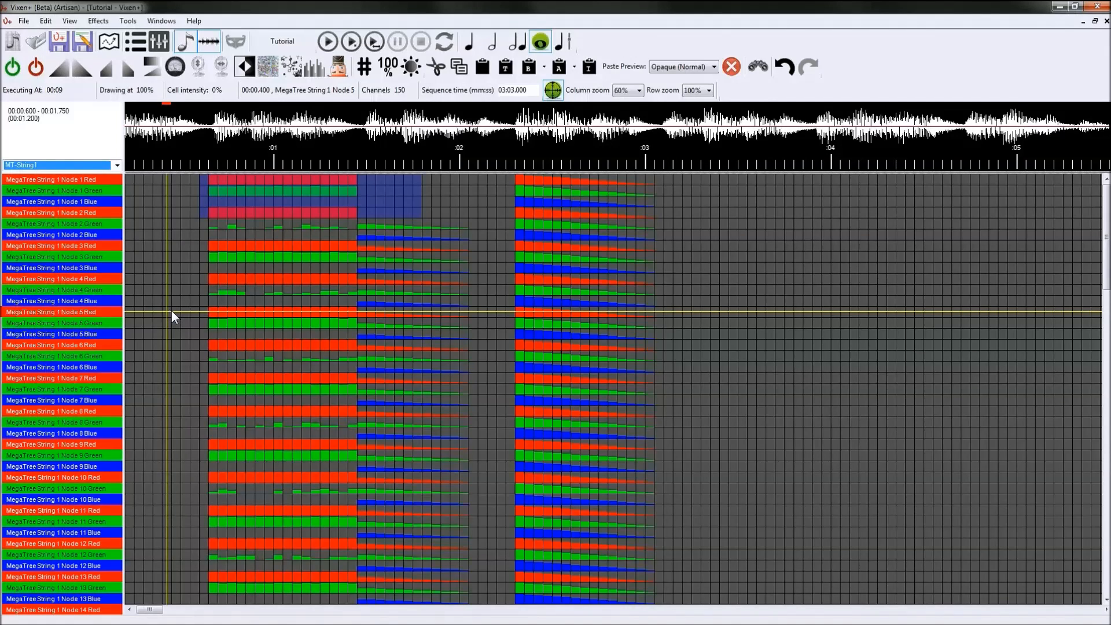
# Step: Start a Nutcracker effect with Text as Effect 1 and choose the Mega model
pyautogui.click(341, 68)
pyautogui.click(578, 354)
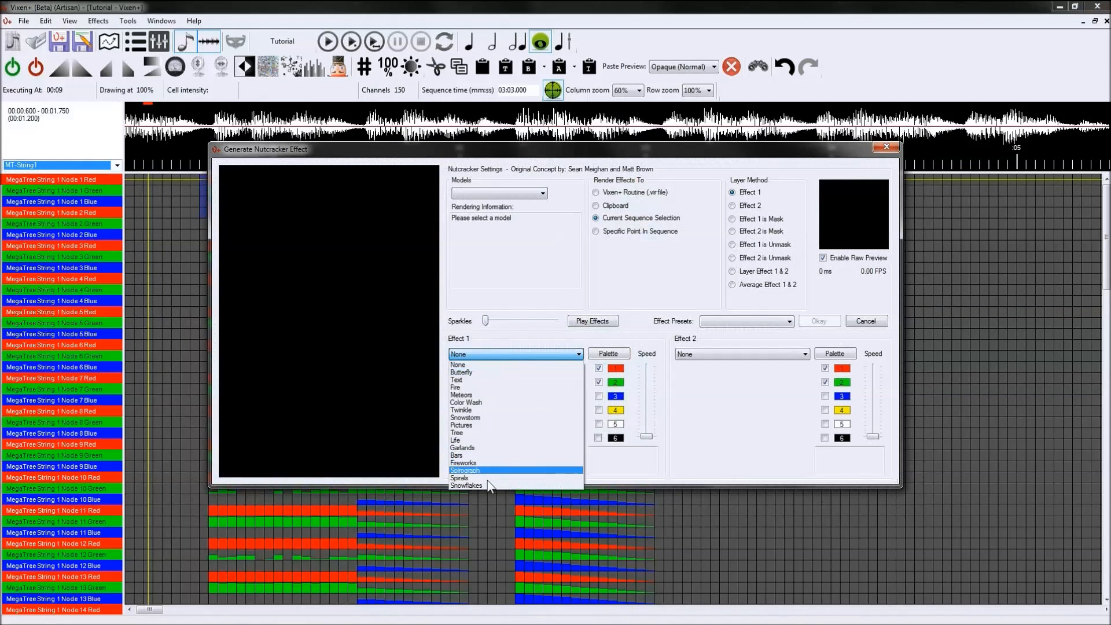
pyautogui.click(466, 379)
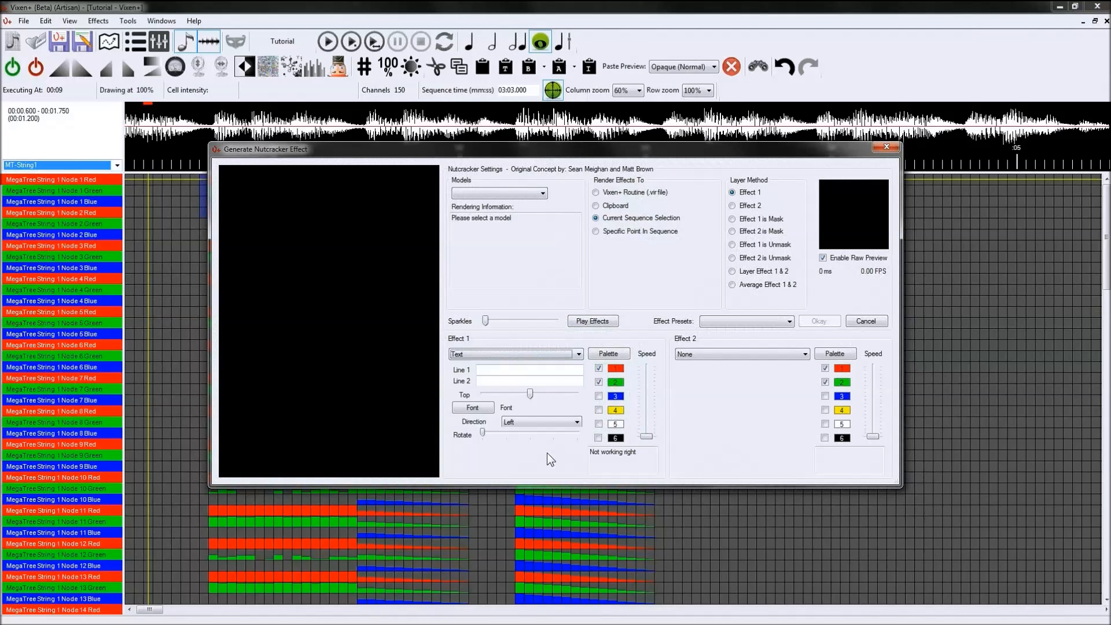
pyautogui.click(542, 193)
pyautogui.click(486, 200)
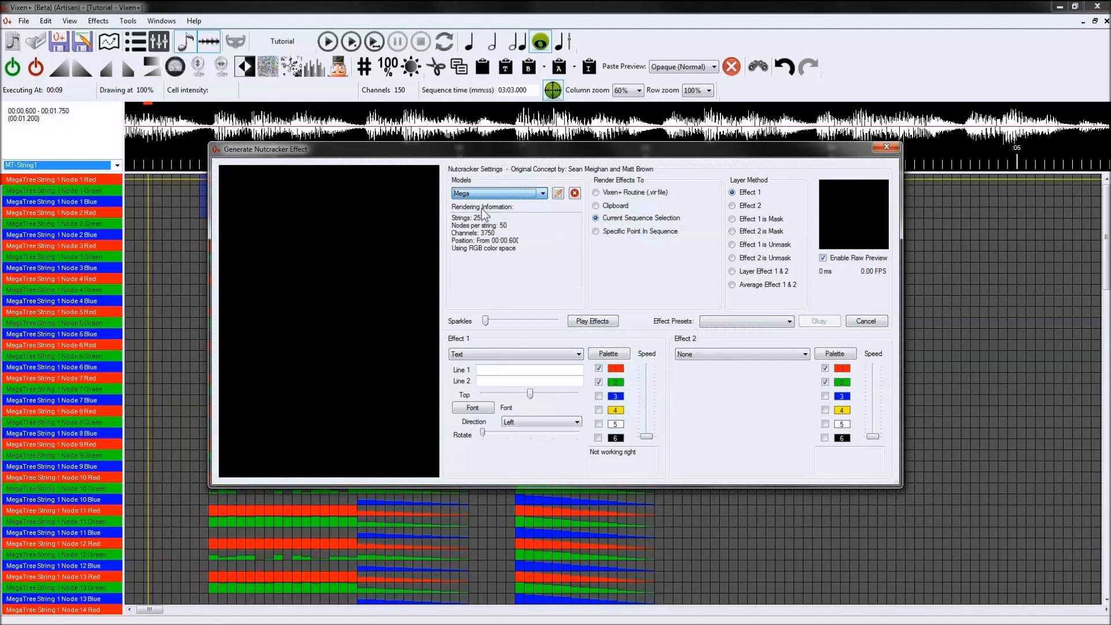
# Step: Set Effect 1 to Butterfly and Effect 2 to Pictures using the image nutcracker.png
pyautogui.click(579, 353)
pyautogui.click(491, 372)
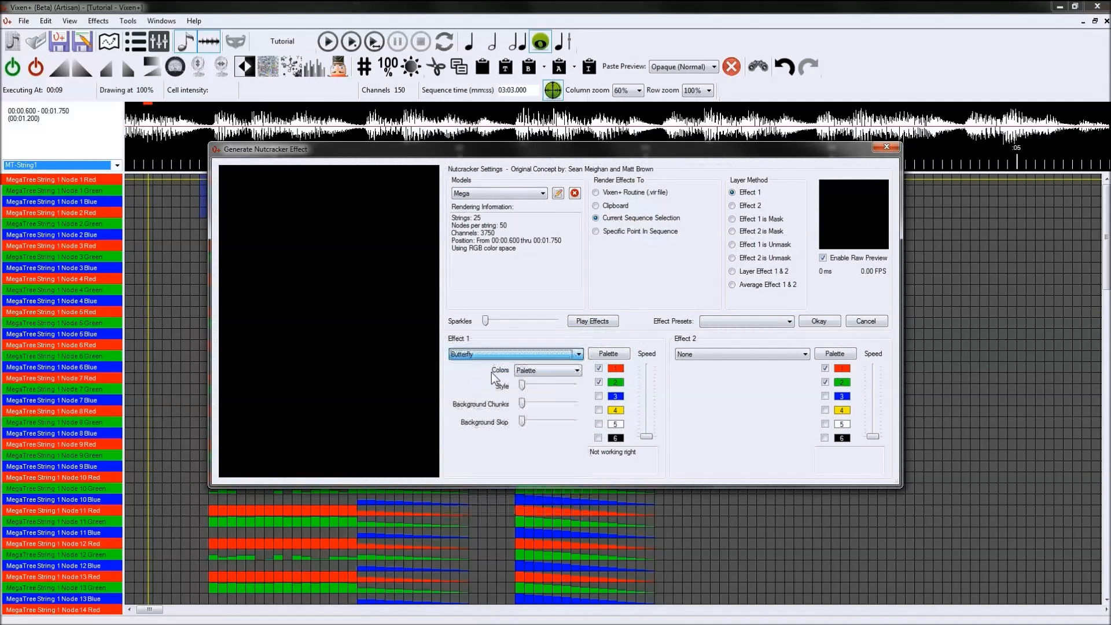
pyautogui.click(798, 355)
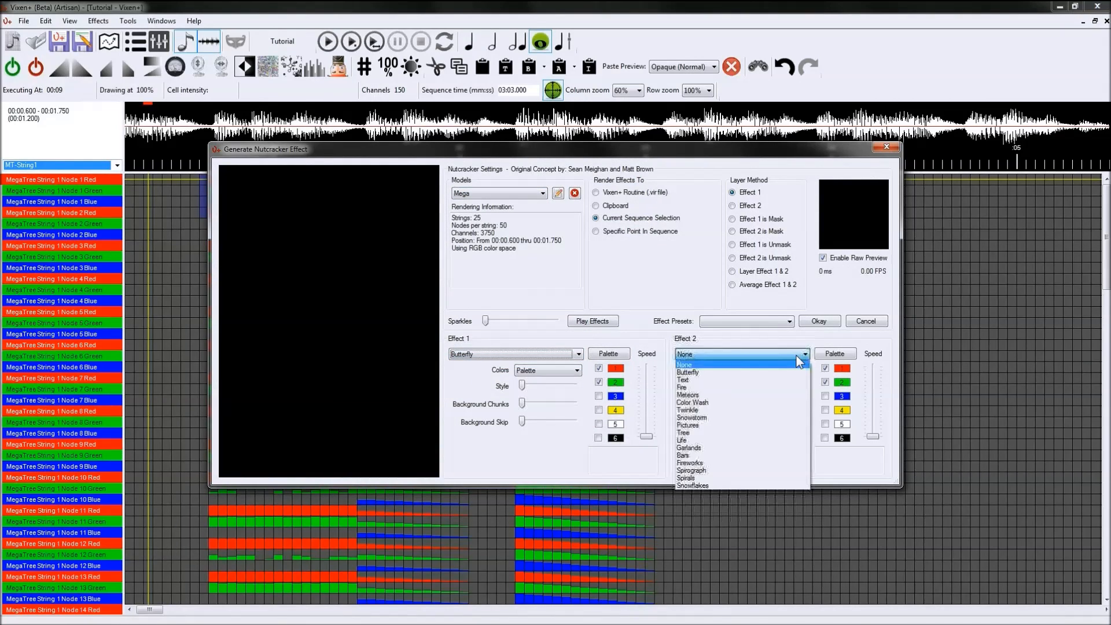
pyautogui.click(699, 424)
pyautogui.click(697, 373)
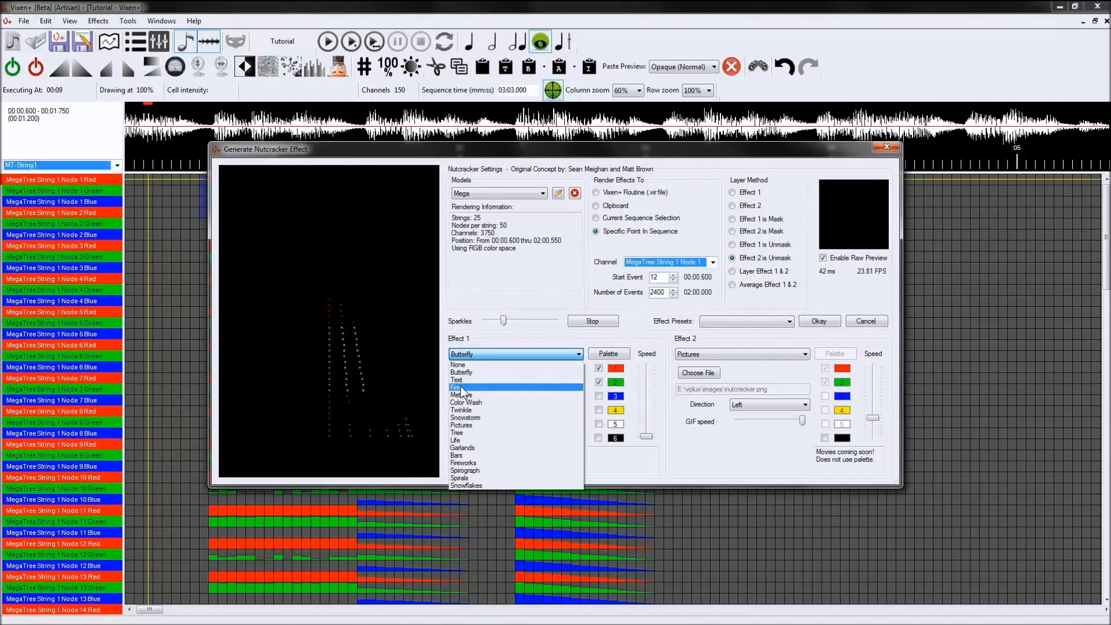
# Step: Change Effect 1 to Fire, and try another effect in its place
pyautogui.click(466, 387)
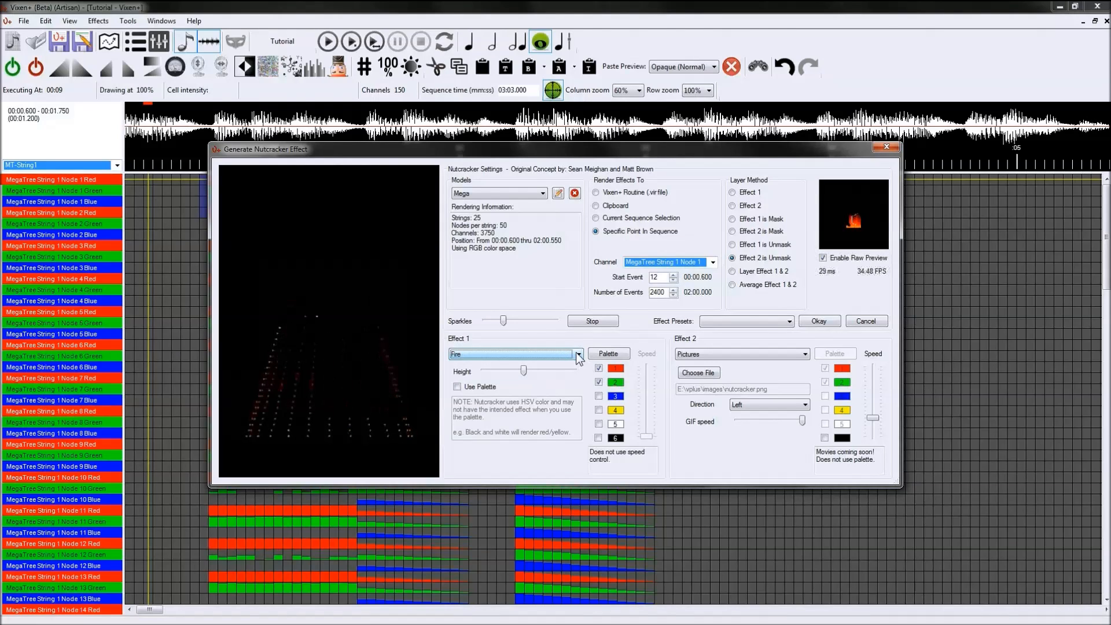
pyautogui.click(578, 354)
pyautogui.click(543, 408)
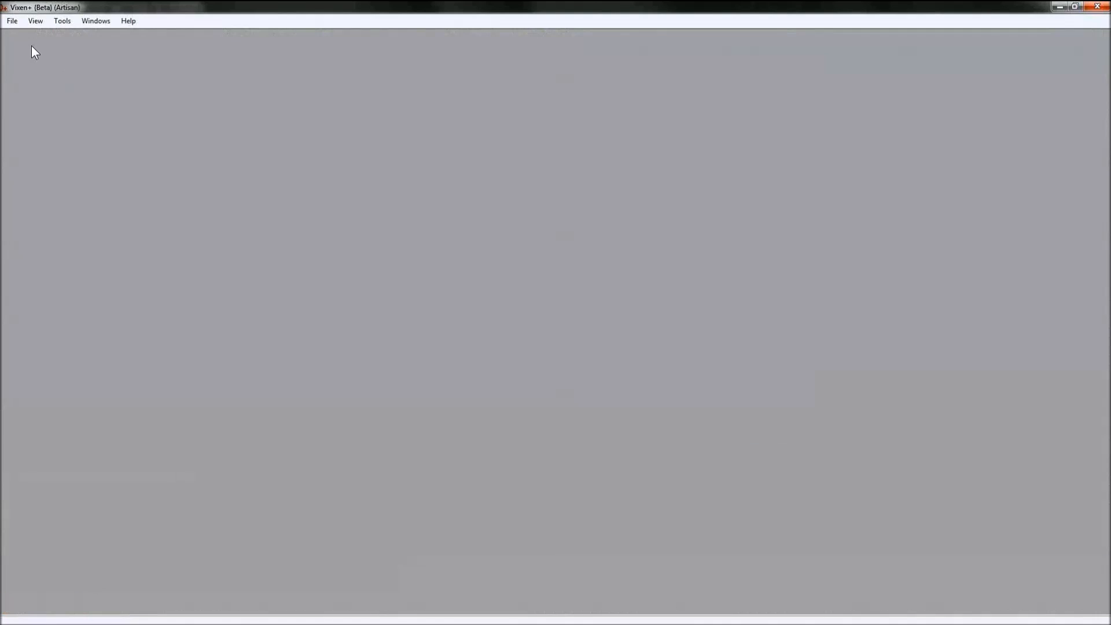
# Step: Reopen the recent sequence Tutorial.vix
pyautogui.click(12, 23)
pyautogui.moveTo(68, 88)
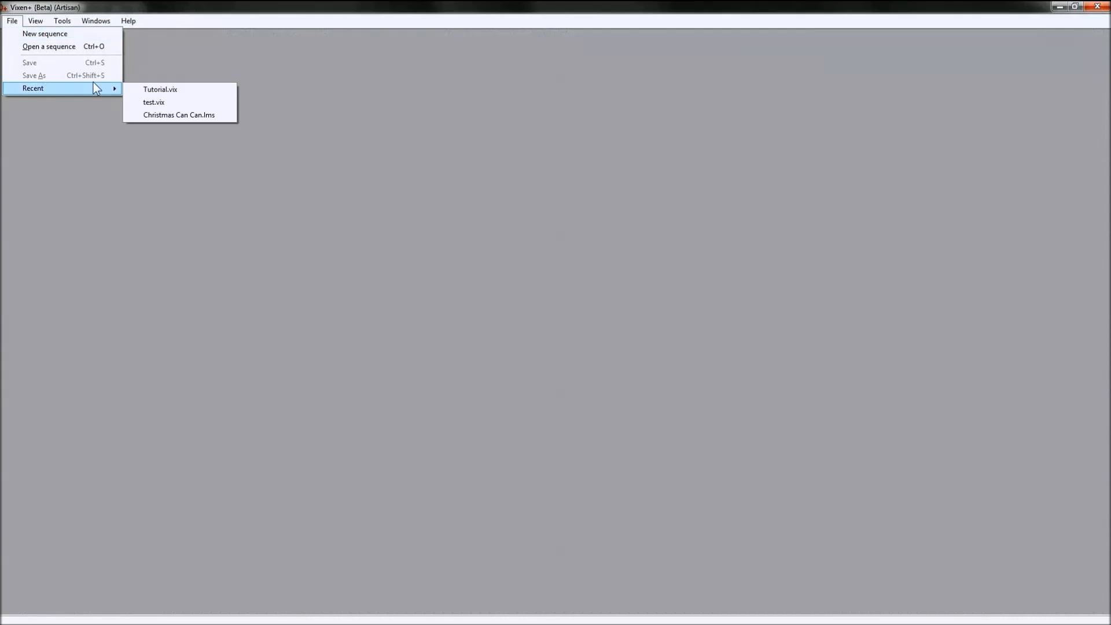
pyautogui.click(158, 92)
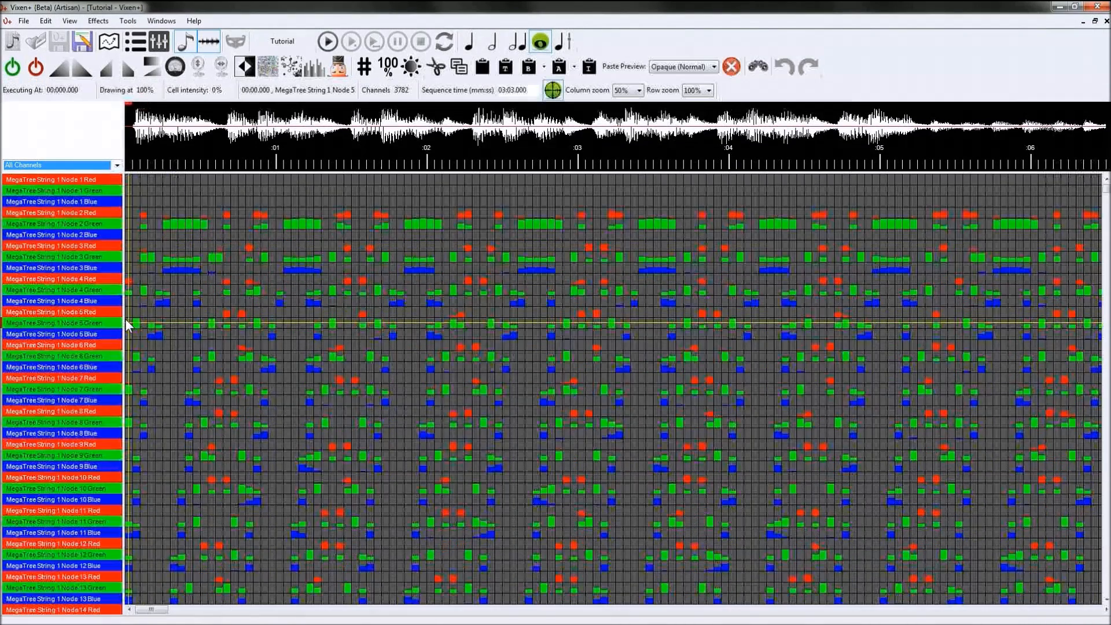
# Step: Examine different ranges of the dimming curve for the MegaTree String 1 Node 5 Red channel and cancel without changing it
pyautogui.doubleClick(110, 312)
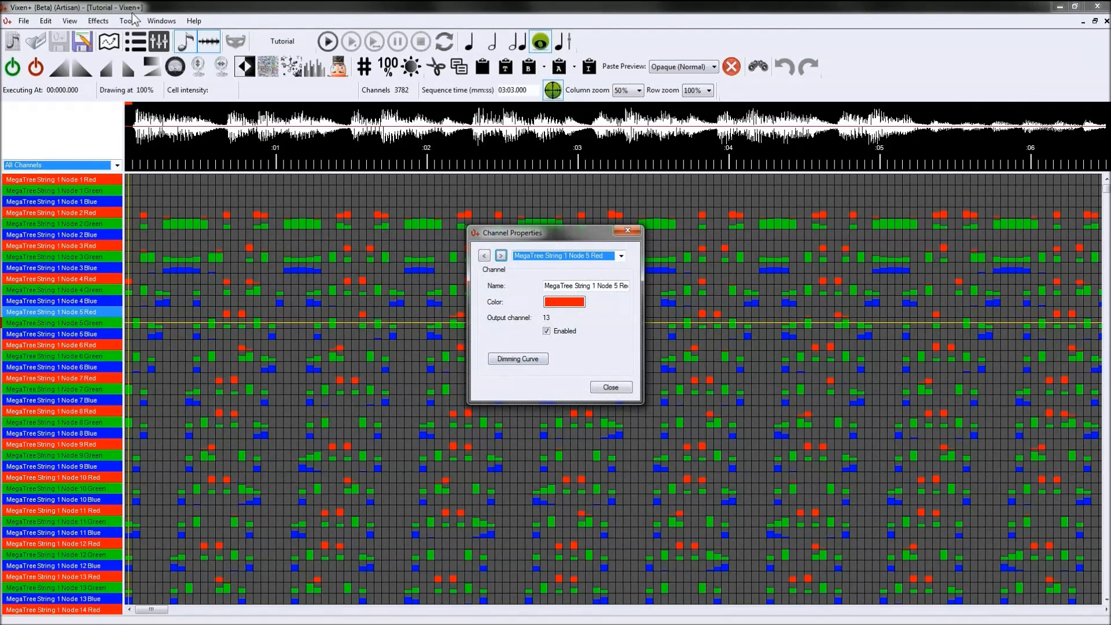
pyautogui.click(518, 359)
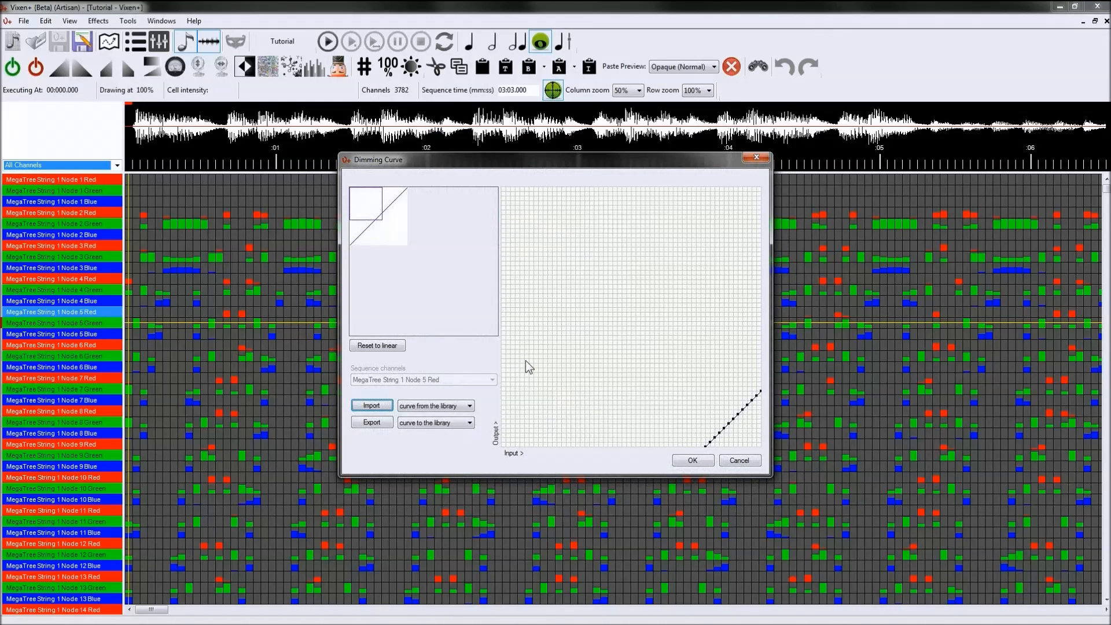
pyautogui.moveTo(366, 211); pyautogui.dragTo(431, 173)
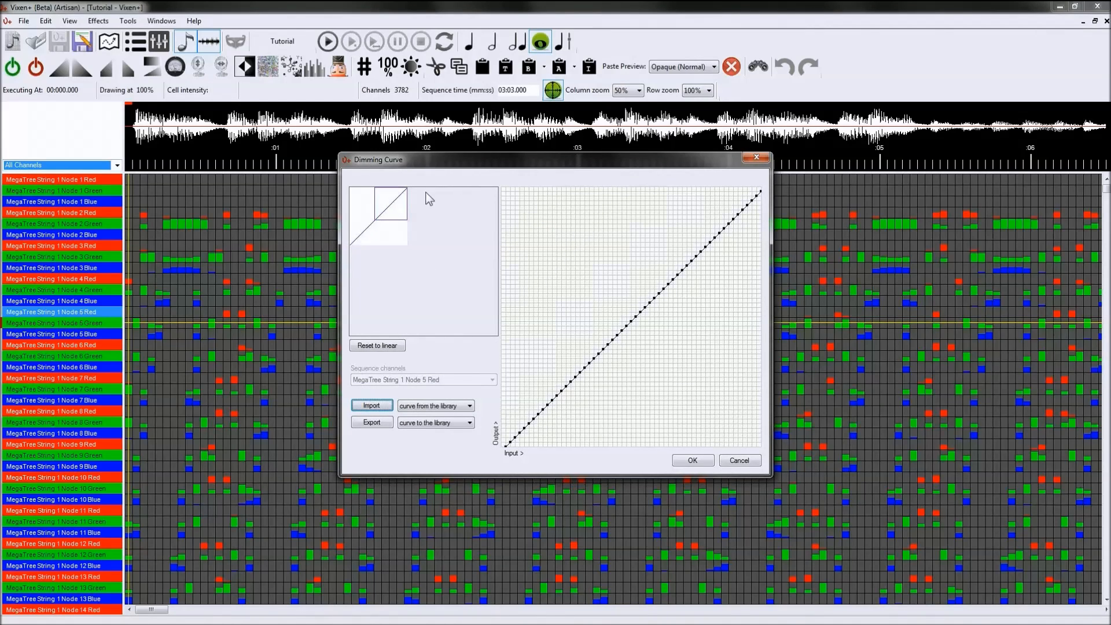
pyautogui.moveTo(397, 211); pyautogui.dragTo(366, 253)
pyautogui.click(738, 461)
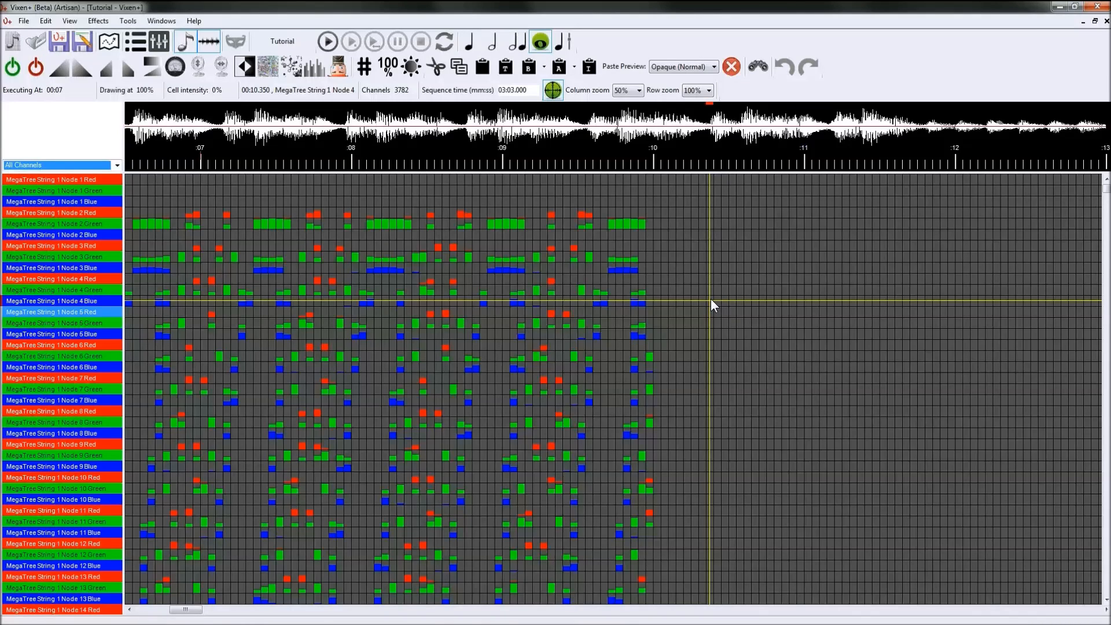
# Step: Try to move the MegaTree String 1 Node 1 Red channel below Node 1 Blue in the channel list
pyautogui.moveTo(48, 181); pyautogui.dragTo(49, 209)
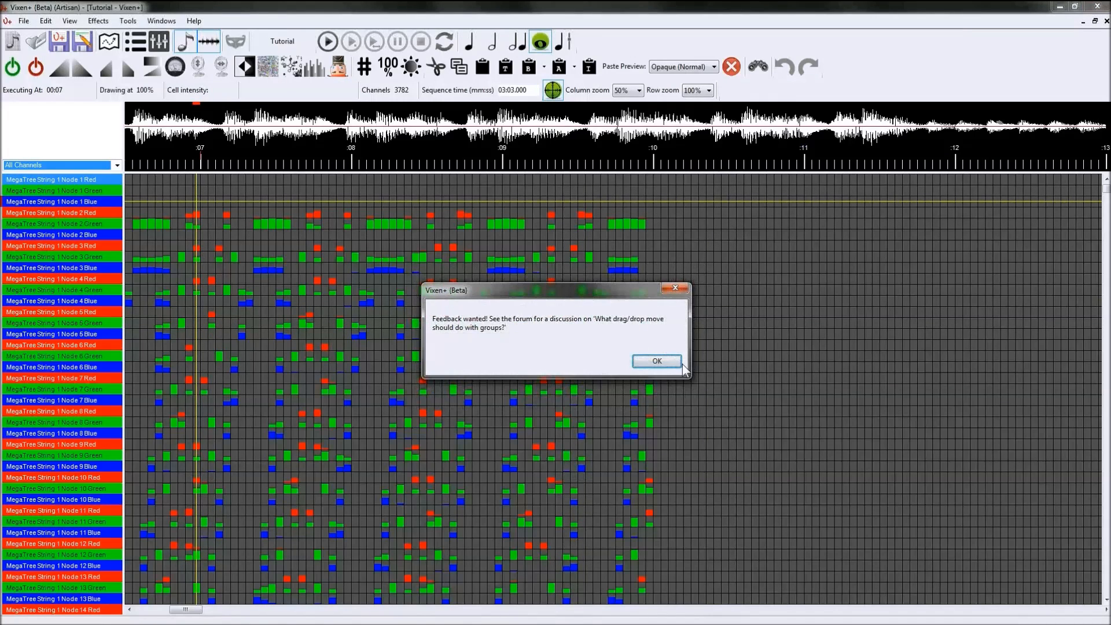
pyautogui.click(647, 360)
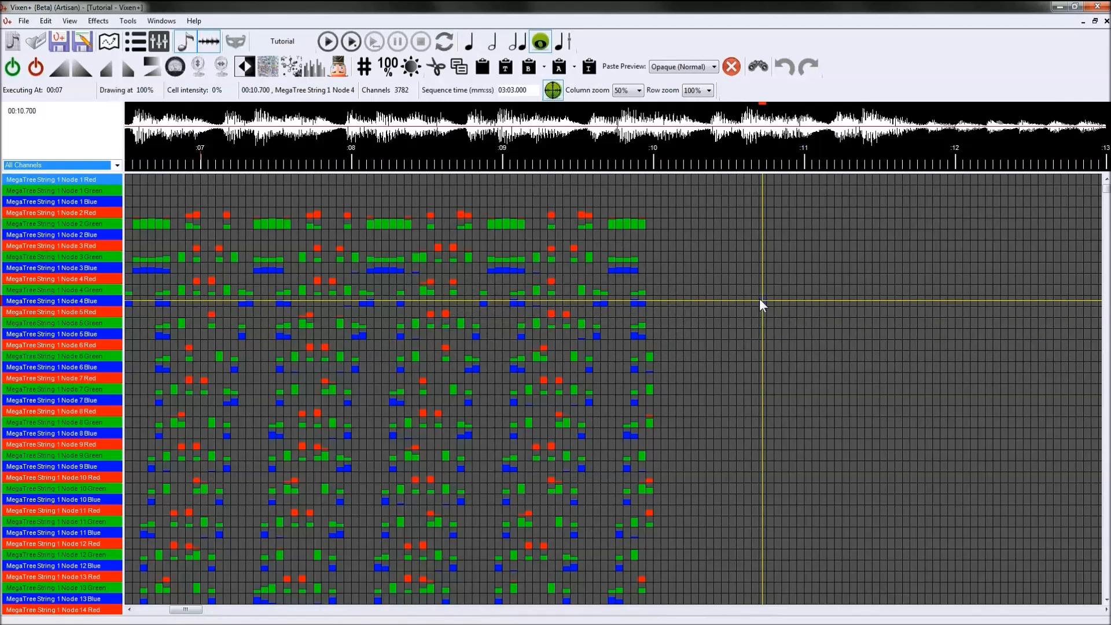
# Step: Select the Node 1 Red cells from 7.750 to 9.700 s and close the Tutorial sequence
pyautogui.moveTo(317, 178); pyautogui.dragTo(614, 179)
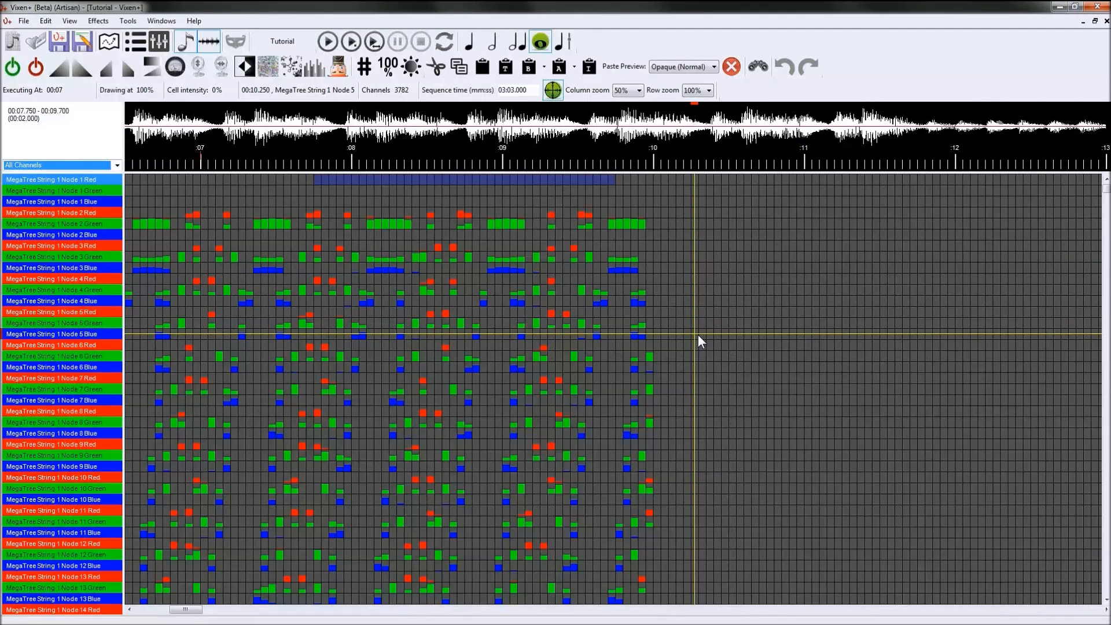
pyautogui.click(1105, 21)
pyautogui.click(571, 362)
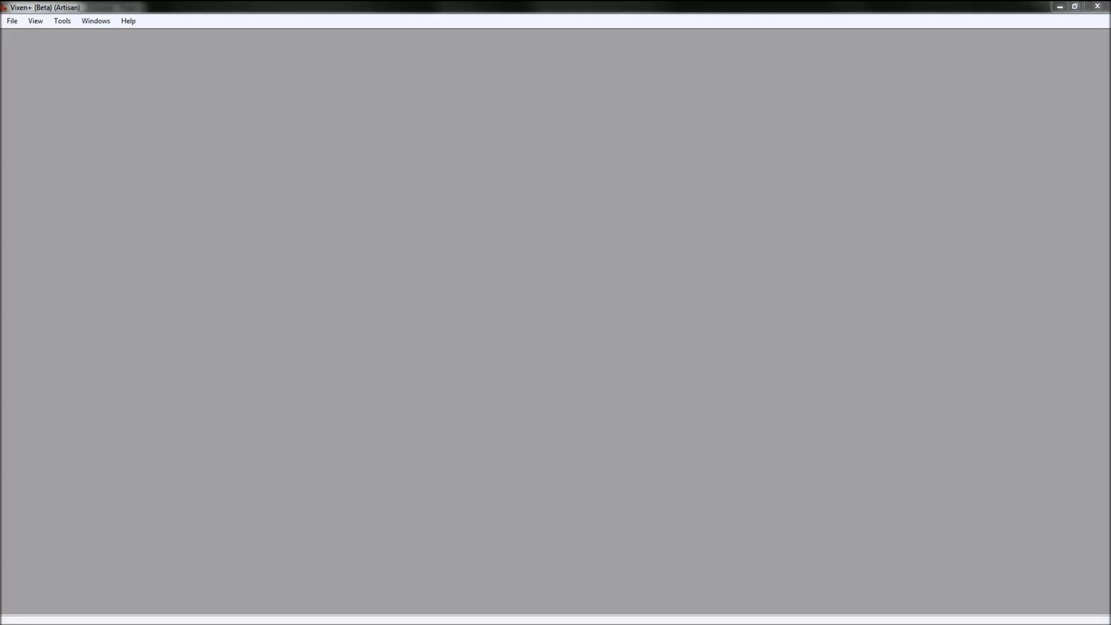